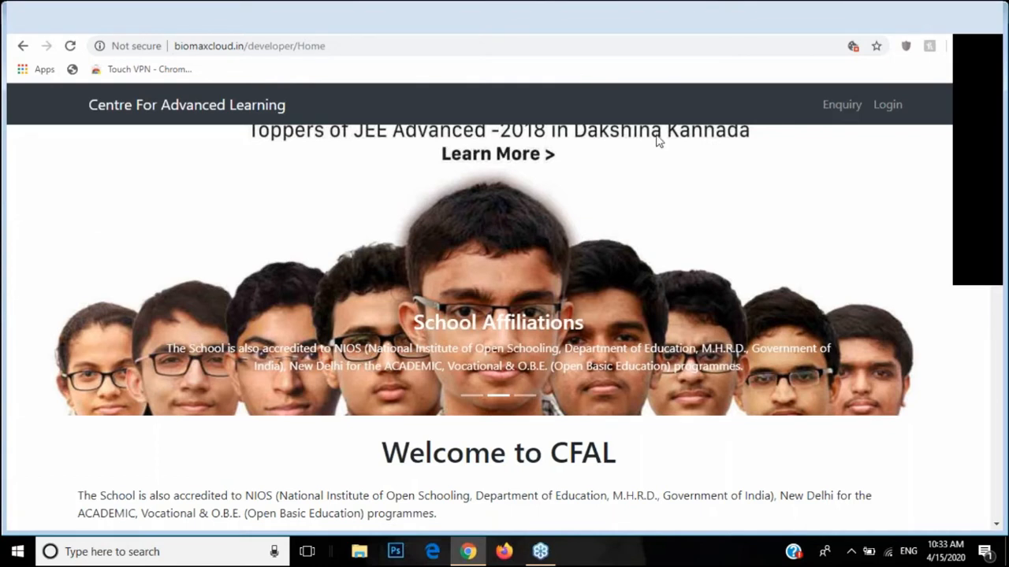
# Step: Sign in to SchoolDesk with the admin user name and password, then maximize the browser
pyautogui.click(821, 108)
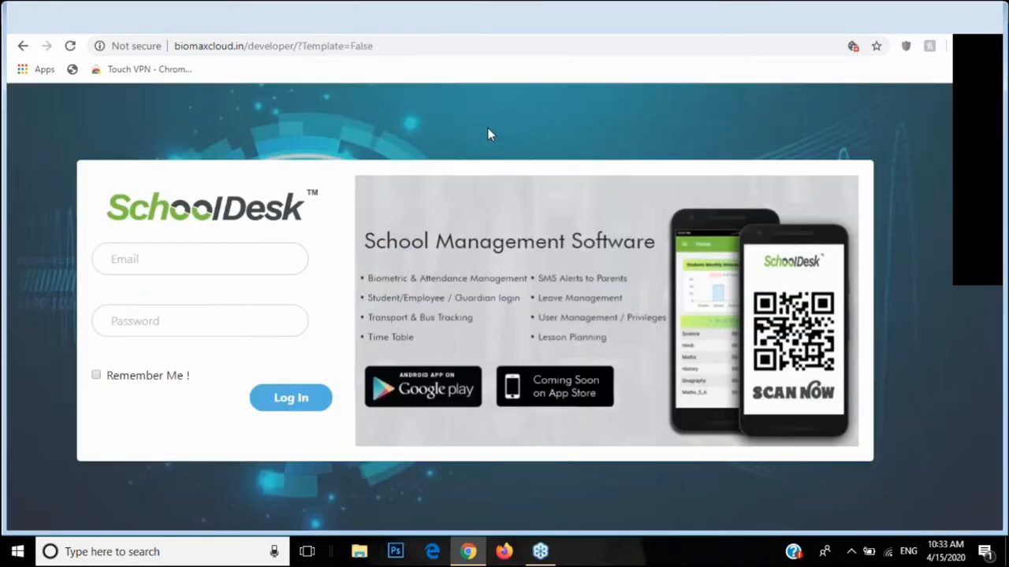
pyautogui.click(259, 254)
pyautogui.write('developer')
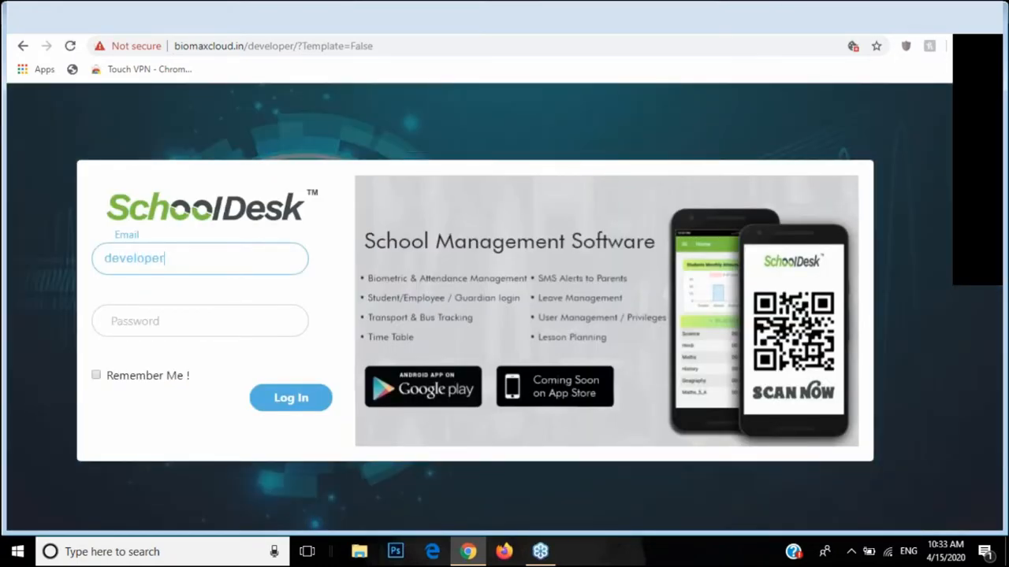
pyautogui.press('Tab')
pyautogui.write('1')
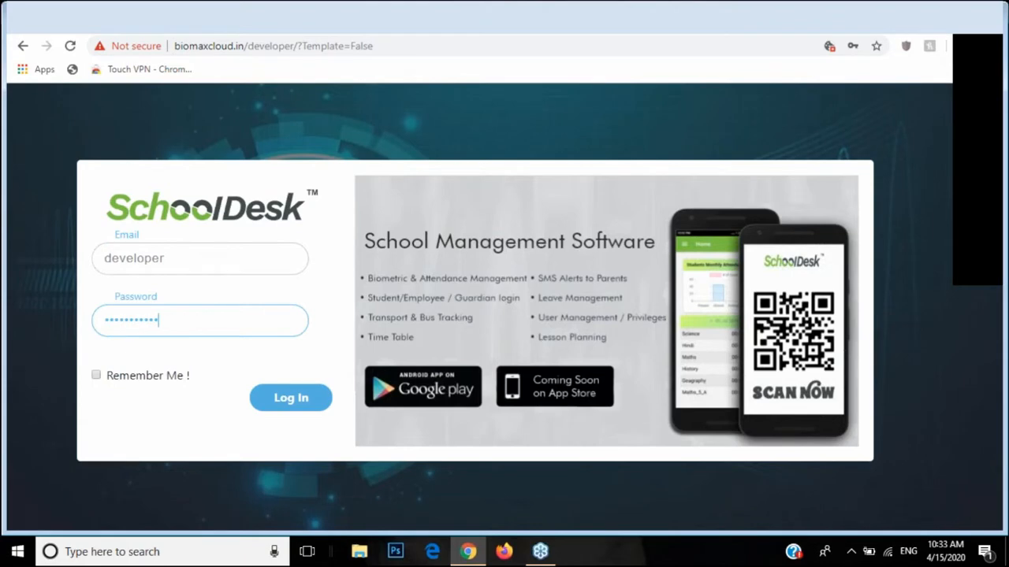
pyautogui.click(291, 396)
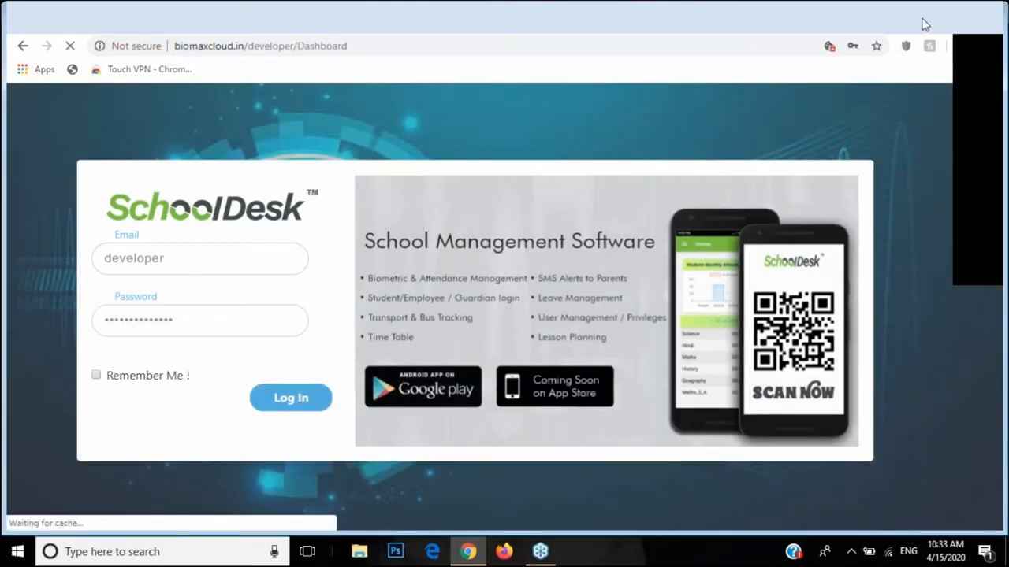
pyautogui.click(947, 15)
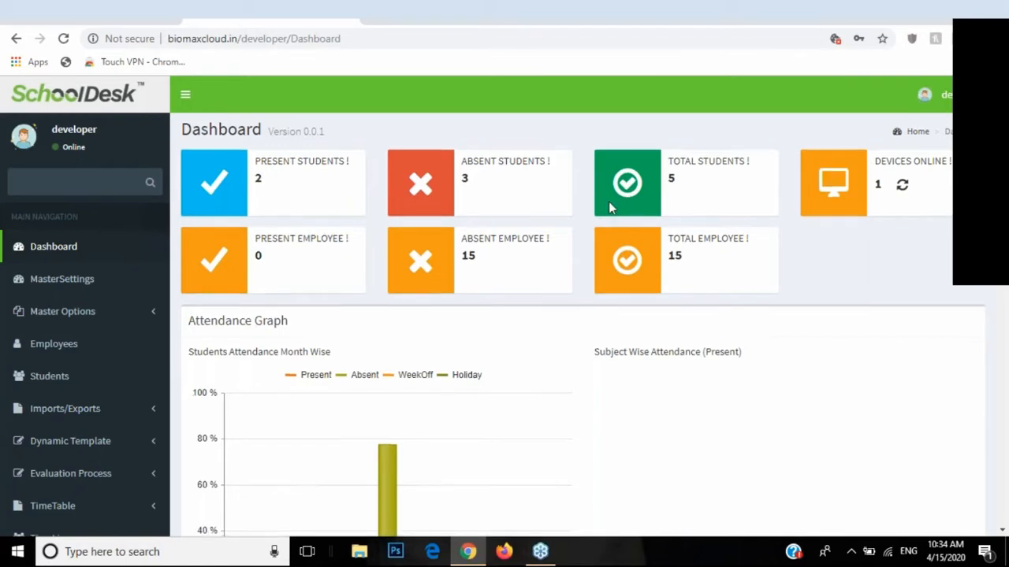
# Step: Scroll through the dashboard's attendance charts and calendar, then back to the top
pyautogui.scroll(-3, 608, 206)
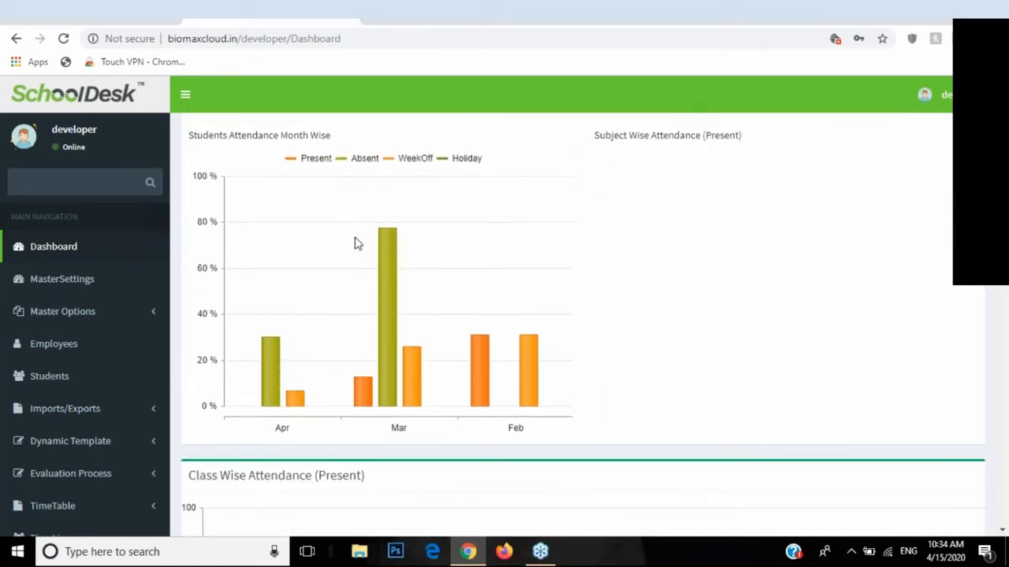
pyautogui.scroll(-5, 365, 257)
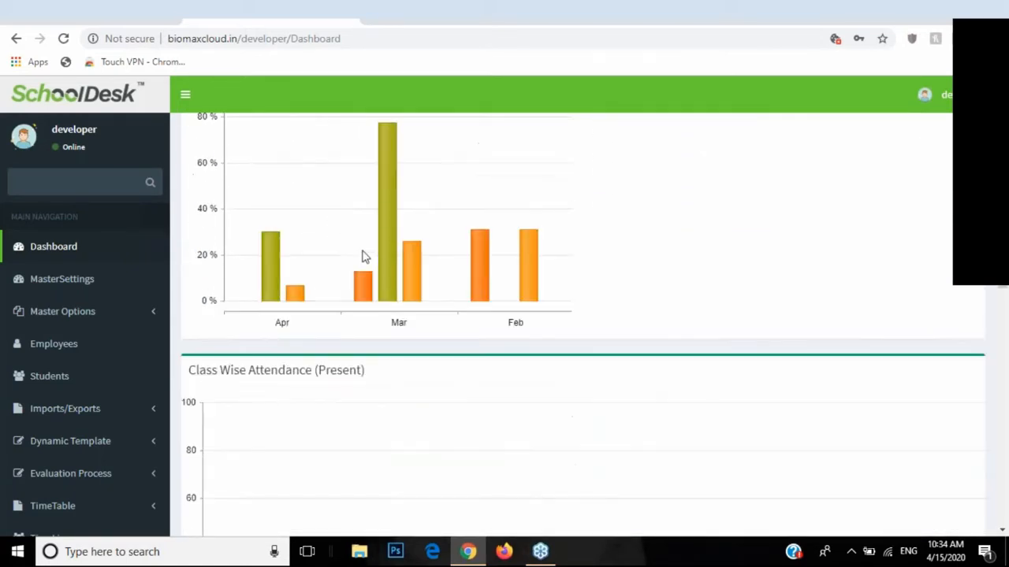
pyautogui.scroll(5, 367, 272)
pyautogui.scroll(-6, 376, 251)
pyautogui.scroll(-3, 330, 220)
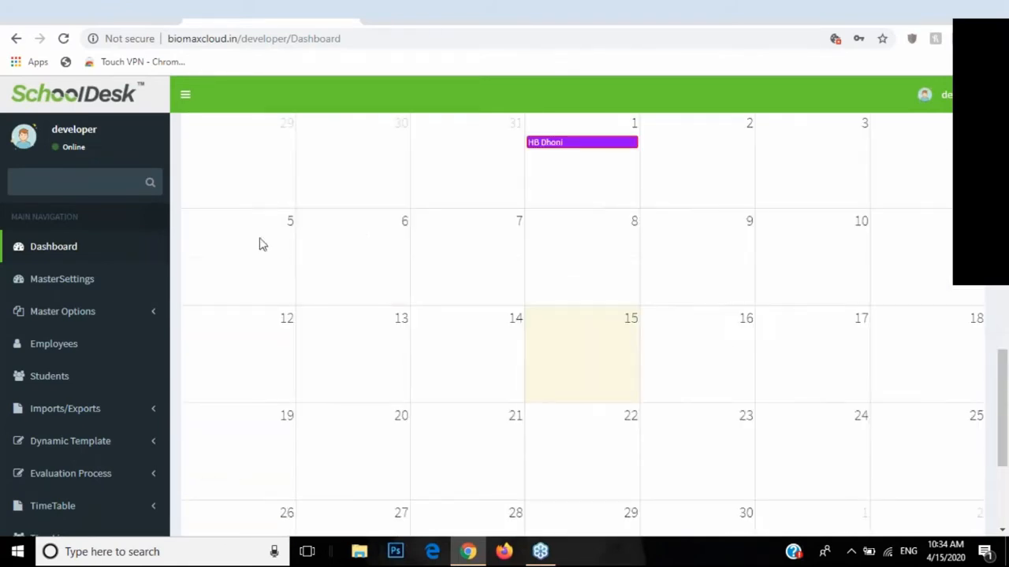
pyautogui.scroll(12, 300, 236)
pyautogui.scroll(2, 327, 252)
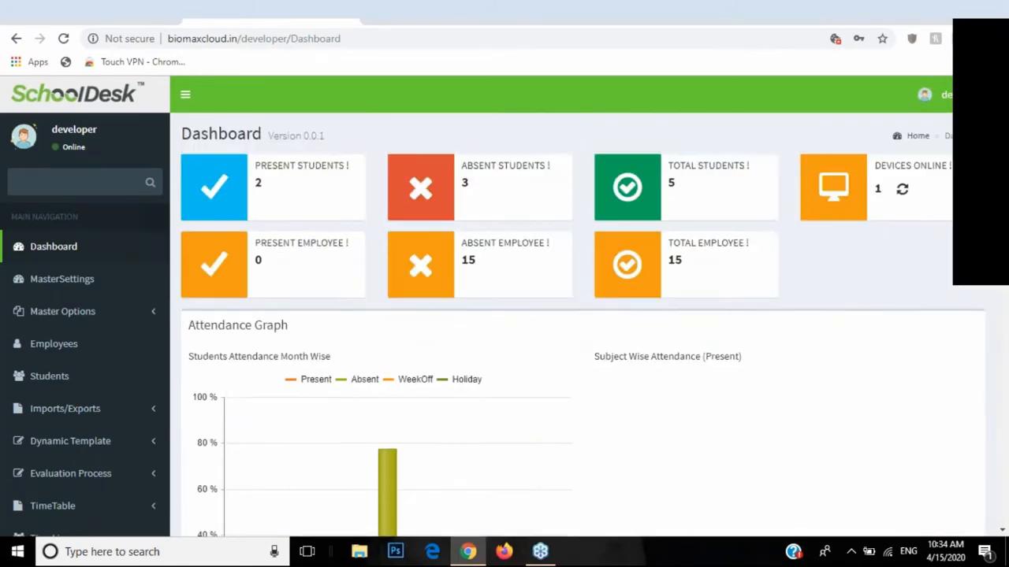
pyautogui.scroll(-2, 106, 242)
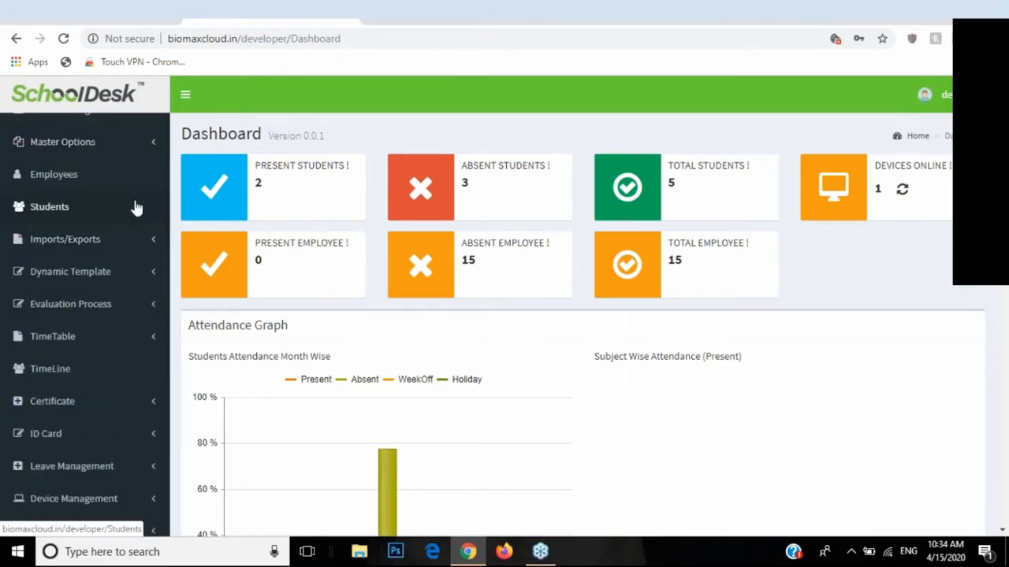
pyautogui.scroll(-1, 135, 208)
pyautogui.scroll(-3, 135, 209)
pyautogui.scroll(5, 134, 270)
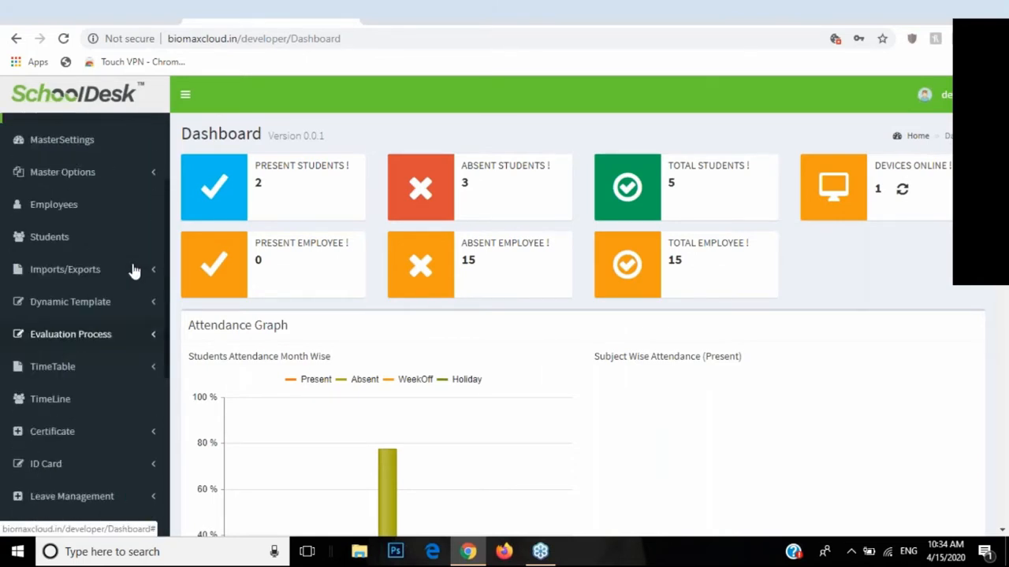
pyautogui.scroll(1, 133, 275)
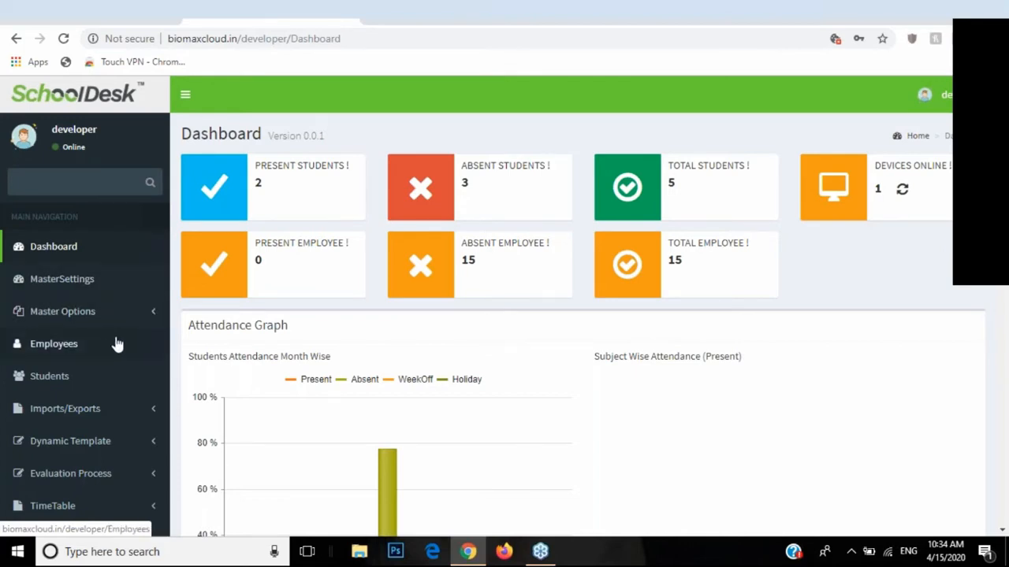
# Step: Open the Employees list and view the new-employee form, closing it unsaved
pyautogui.click(51, 344)
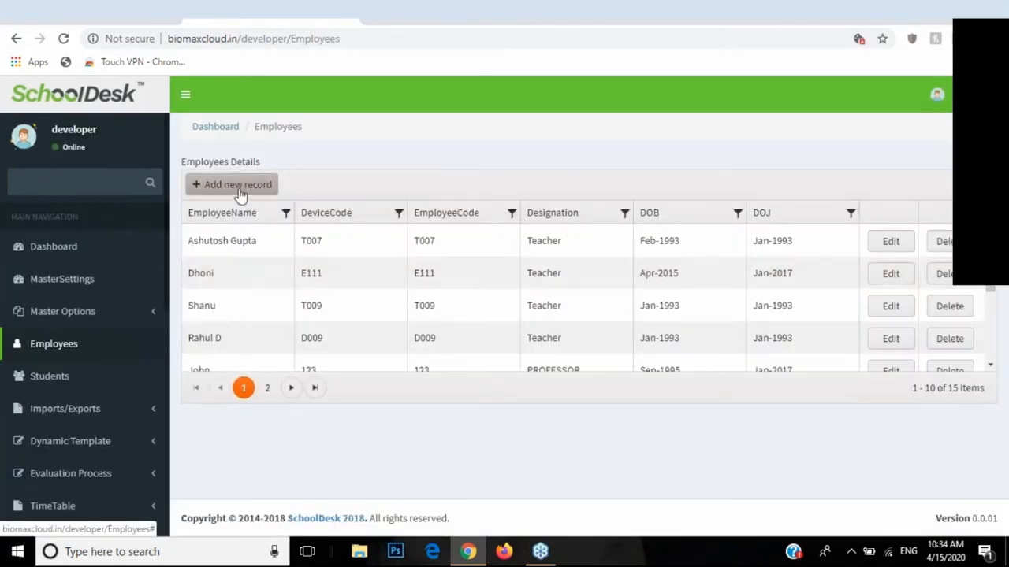
pyautogui.click(220, 193)
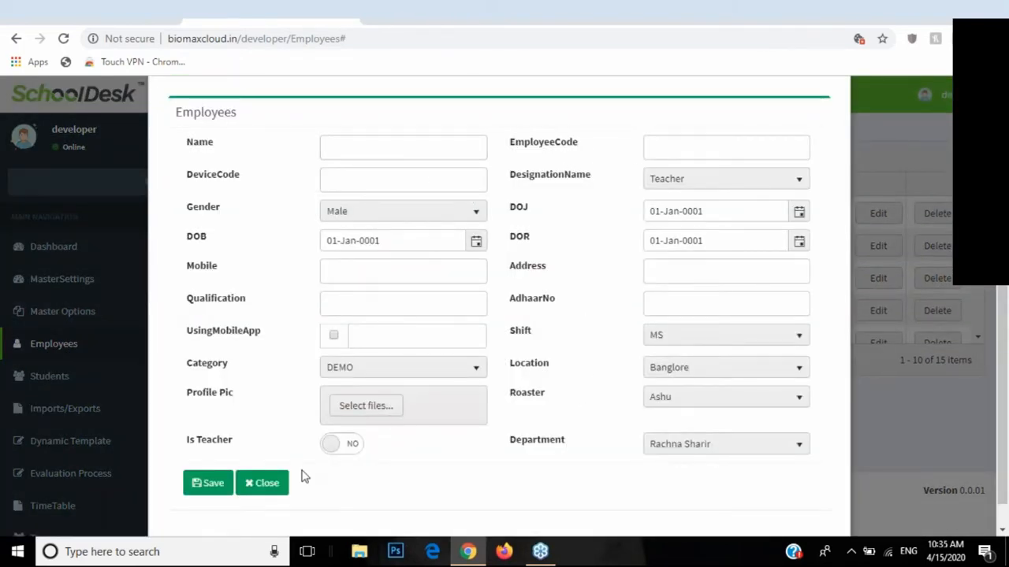
pyautogui.click(250, 492)
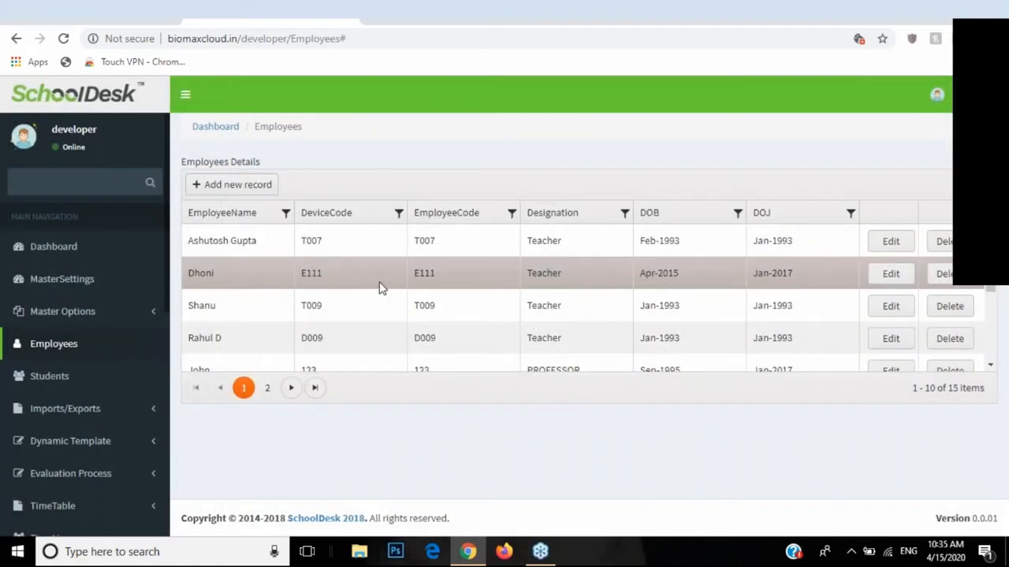
# Step: Reopen the new-employee form, set Is Teacher to YES, close it unsaved, and open Students
pyautogui.click(272, 184)
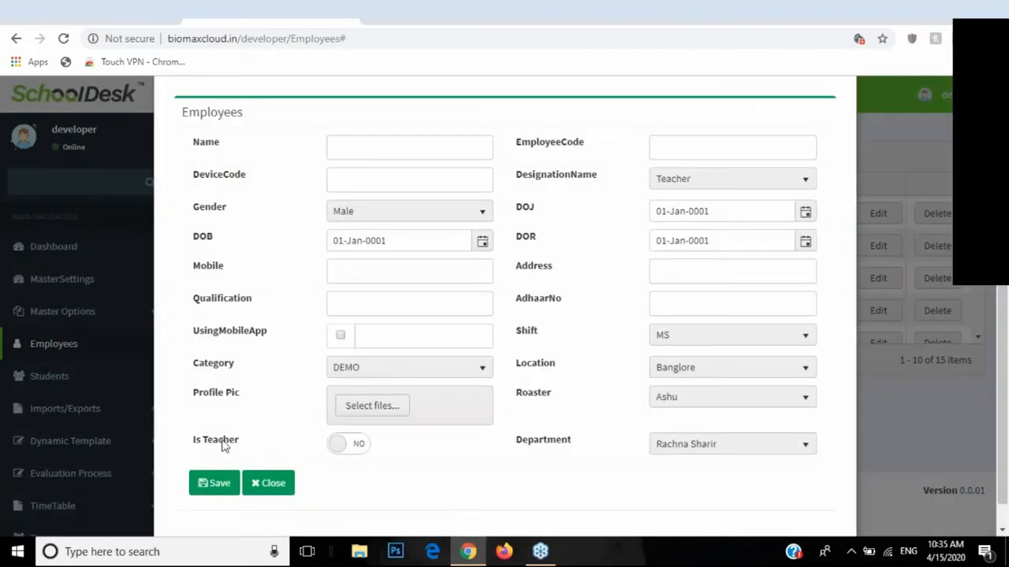
pyautogui.click(351, 452)
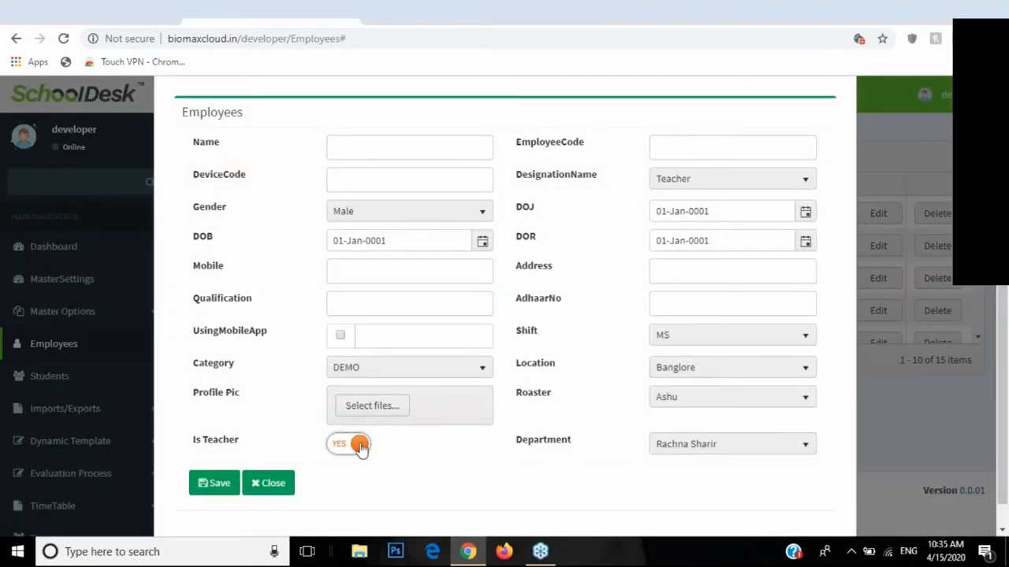
pyautogui.tripleClick(211, 444)
pyautogui.click(268, 482)
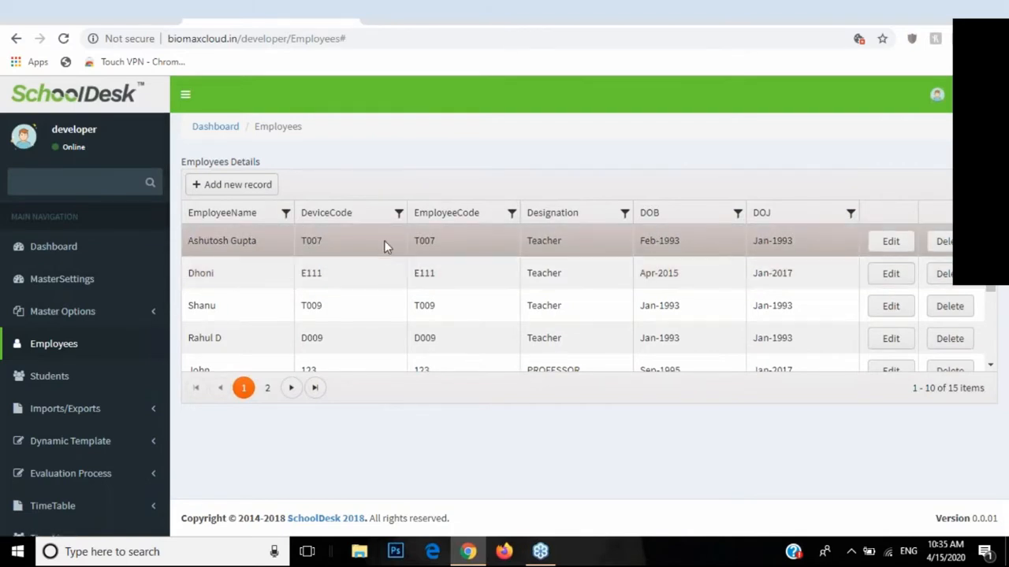
pyautogui.scroll(-3, 402, 276)
pyautogui.click(45, 376)
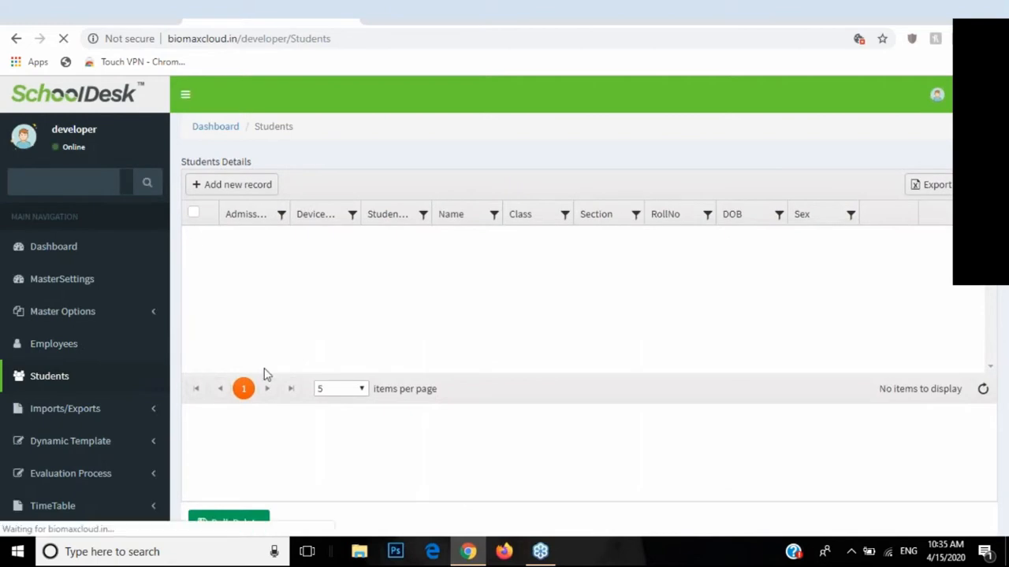
# Step: View the new-student form, close it unsaved, then open Imports/Exports > Import & Export
pyautogui.click(245, 193)
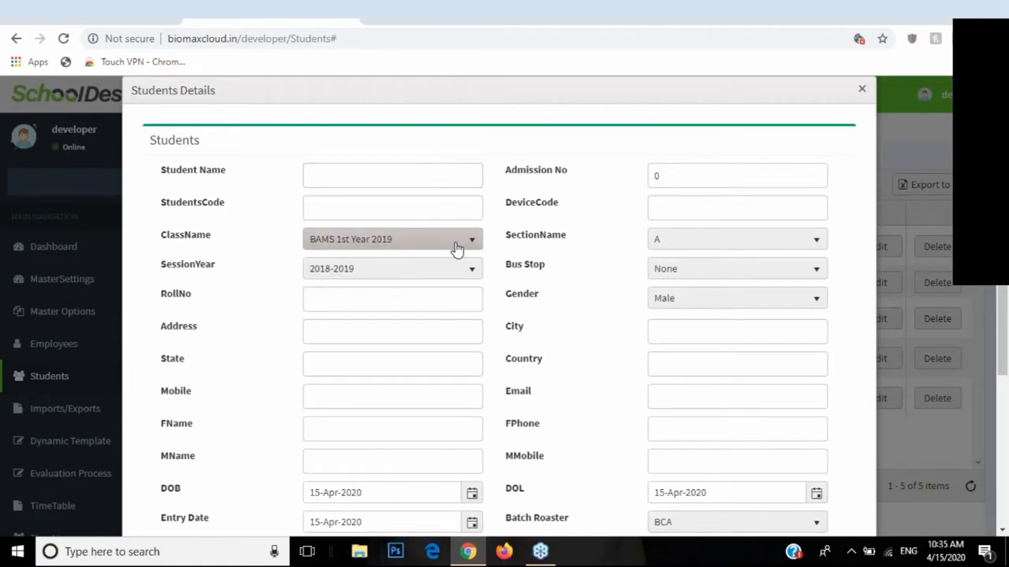
pyautogui.scroll(-3, 465, 244)
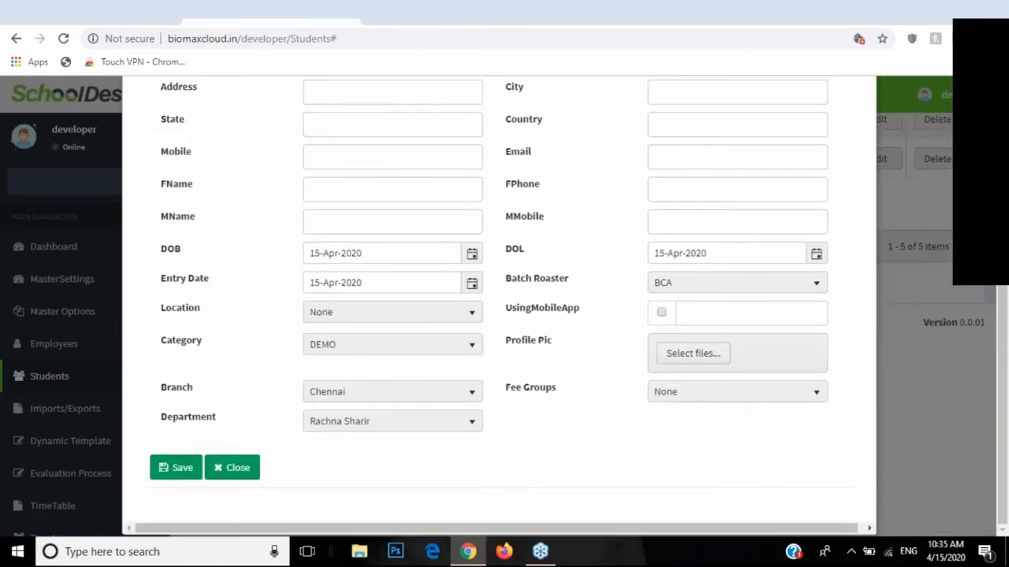
pyautogui.click(236, 475)
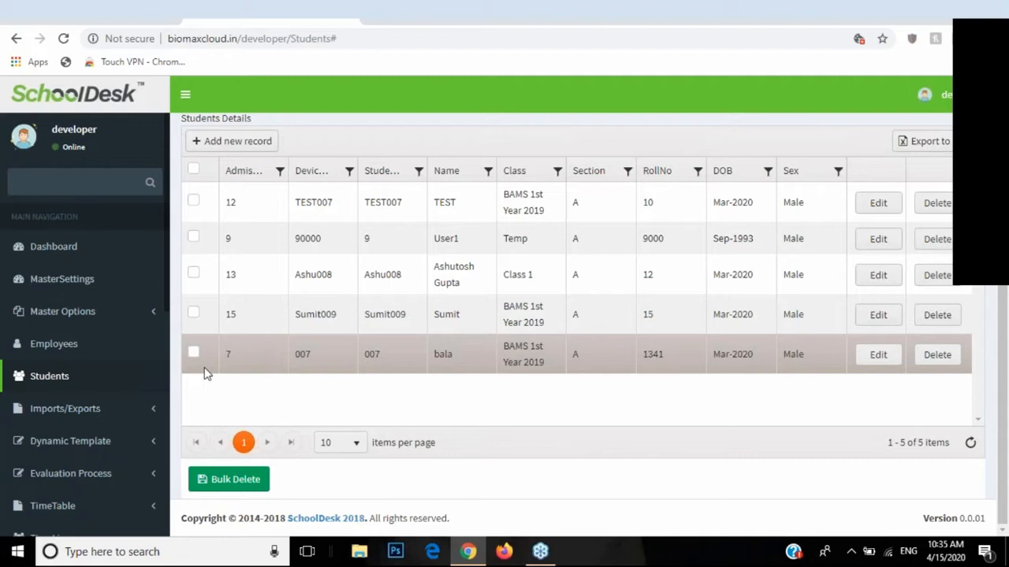
pyautogui.click(147, 414)
pyautogui.click(87, 437)
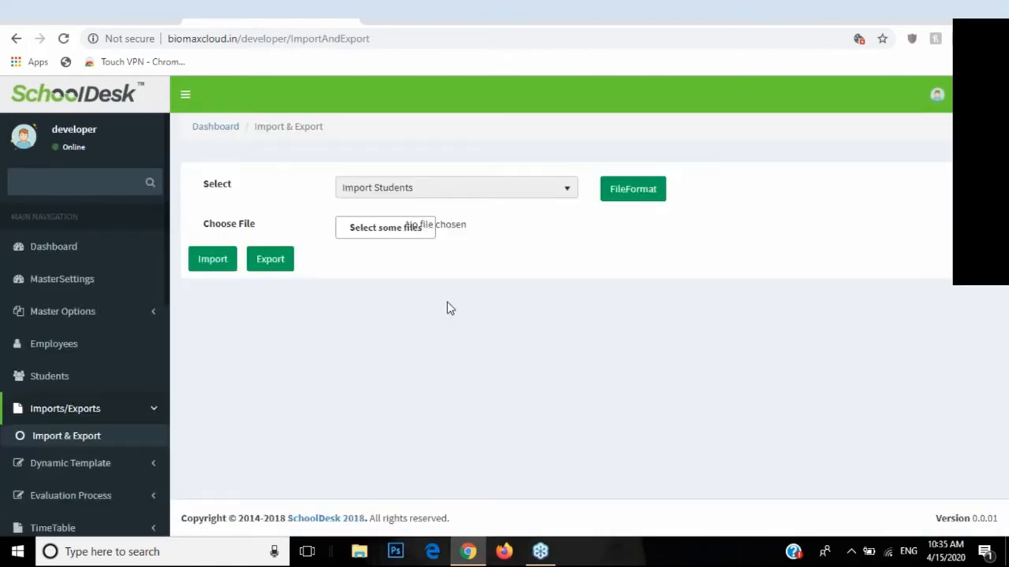
# Step: Choose Import Students and download its FileFormat template
pyautogui.click(430, 195)
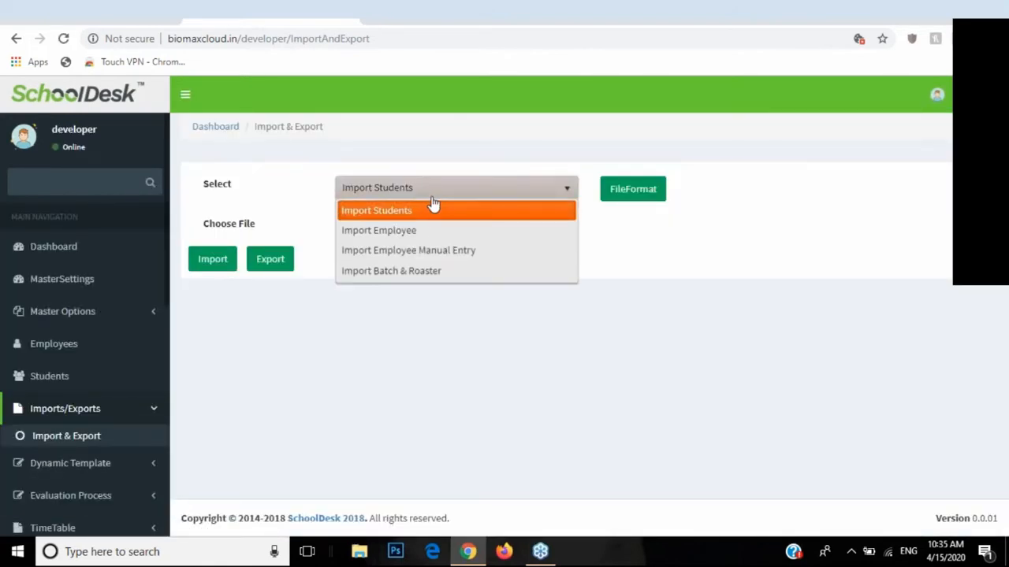
pyautogui.click(387, 211)
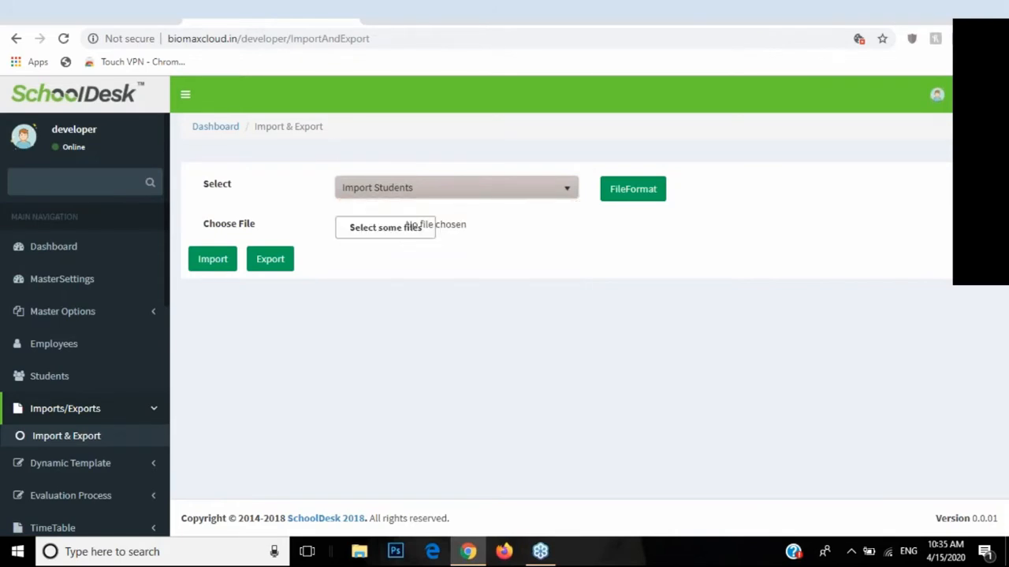
pyautogui.click(632, 197)
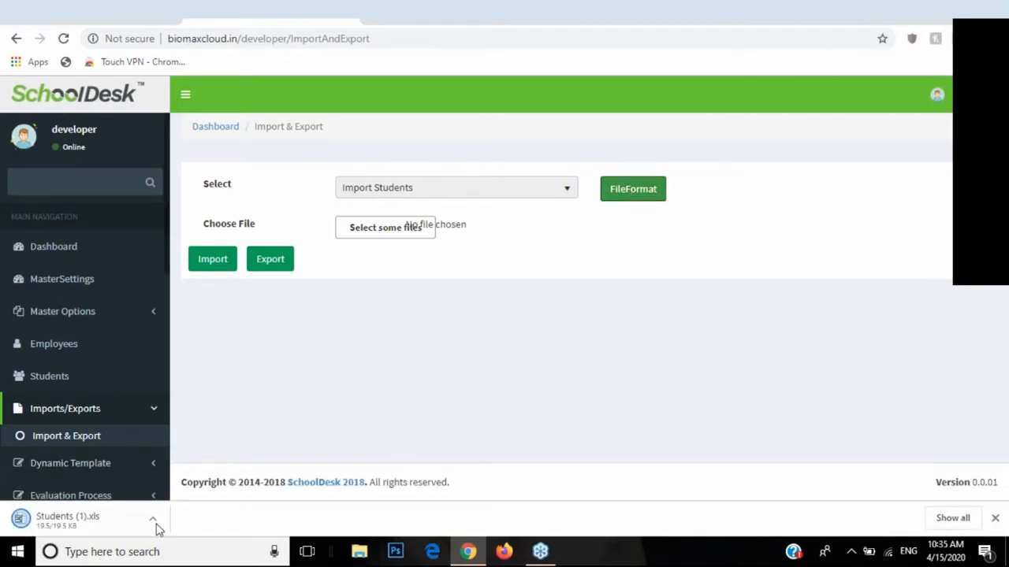
# Step: Open the downloaded Students (1).xls file from the download bar
pyautogui.click(154, 523)
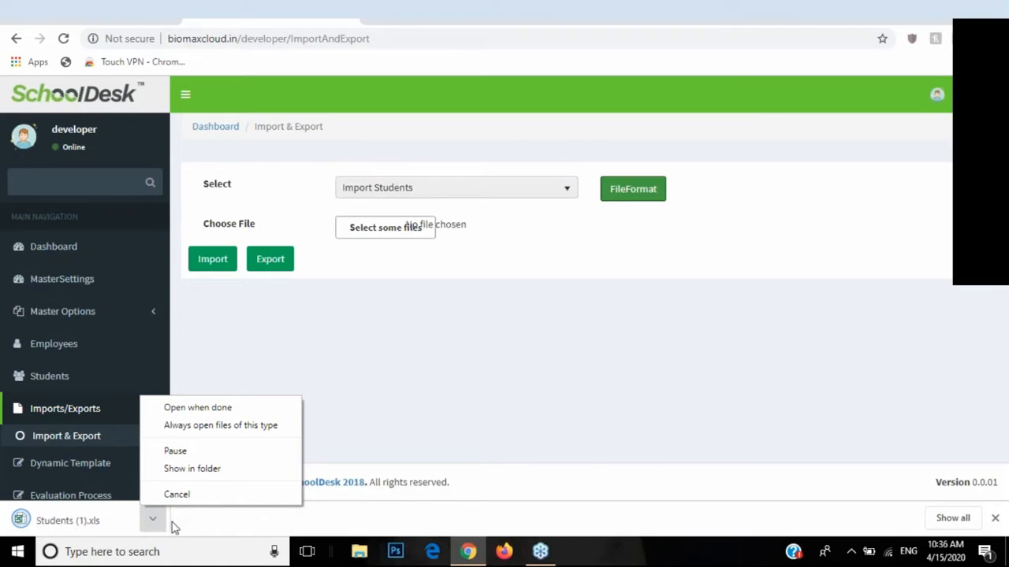
pyautogui.click(153, 521)
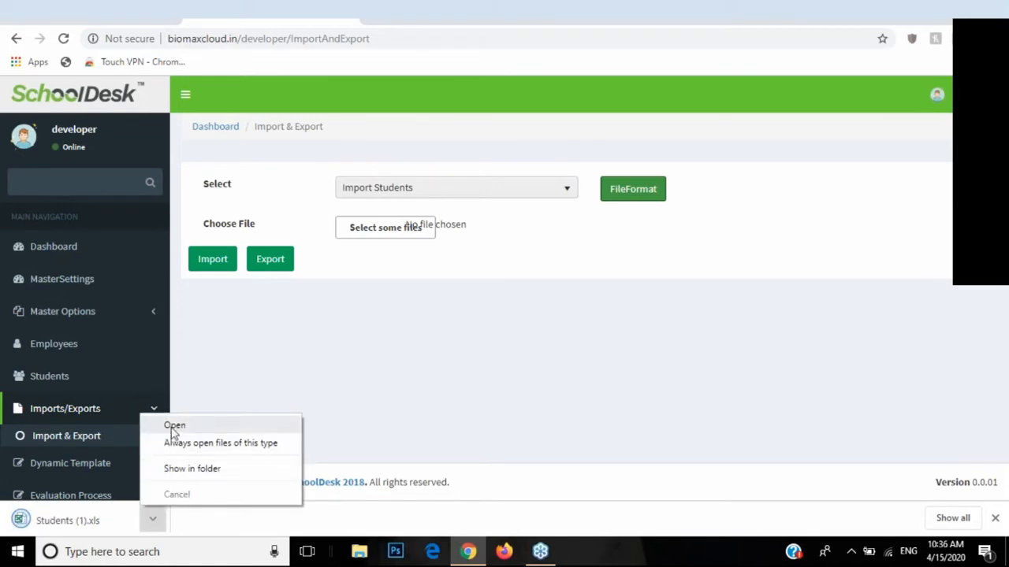
pyautogui.click(172, 426)
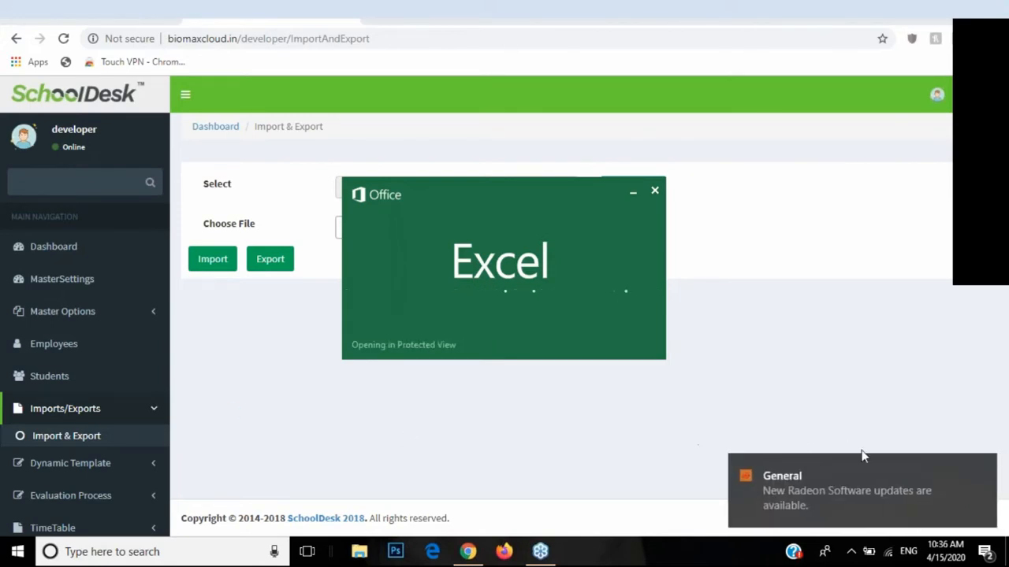
# Step: Dismiss the update notification, enable editing, and close the activation prompt in Excel
pyautogui.click(984, 467)
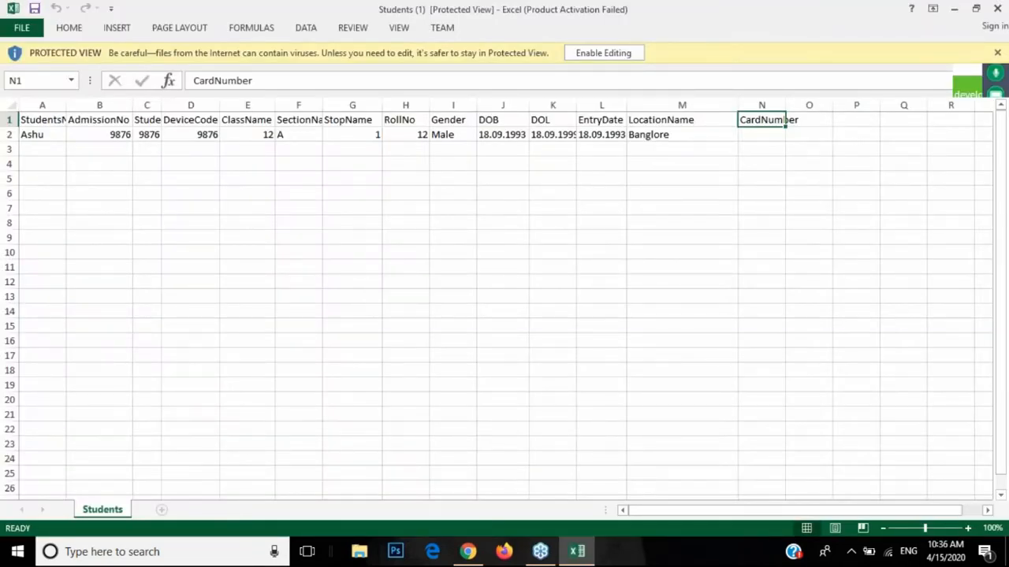
pyautogui.click(619, 55)
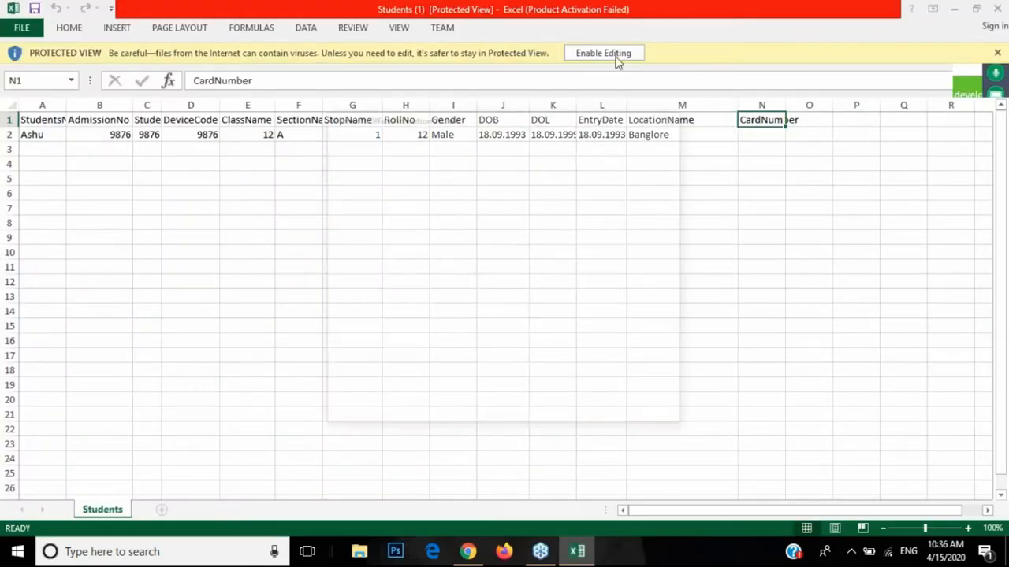
pyautogui.click(676, 116)
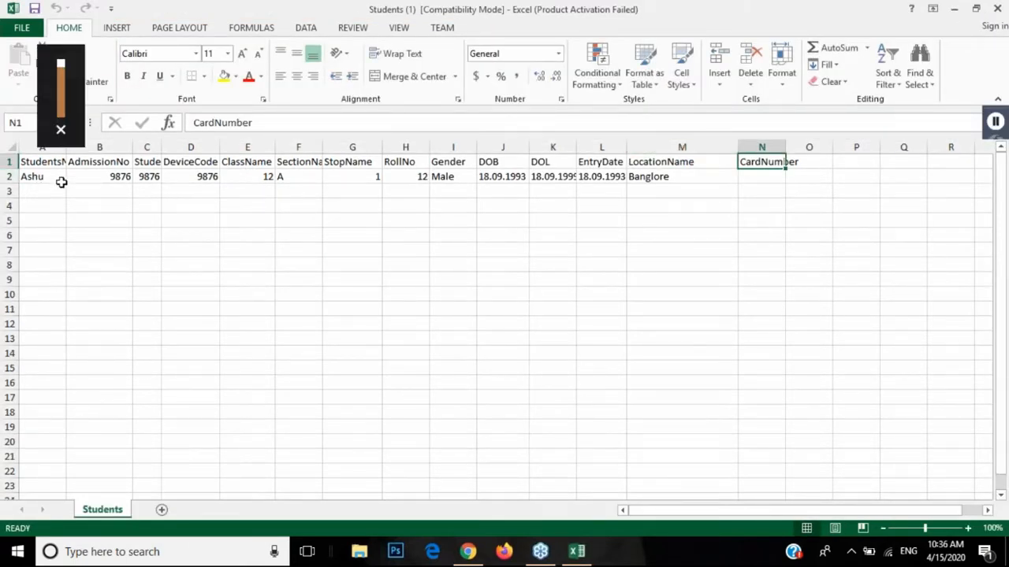
# Step: Widen columns A and B of the template, then minimize Excel
pyautogui.moveTo(64, 149); pyautogui.dragTo(84, 149)
pyautogui.moveTo(148, 149); pyautogui.dragTo(159, 149)
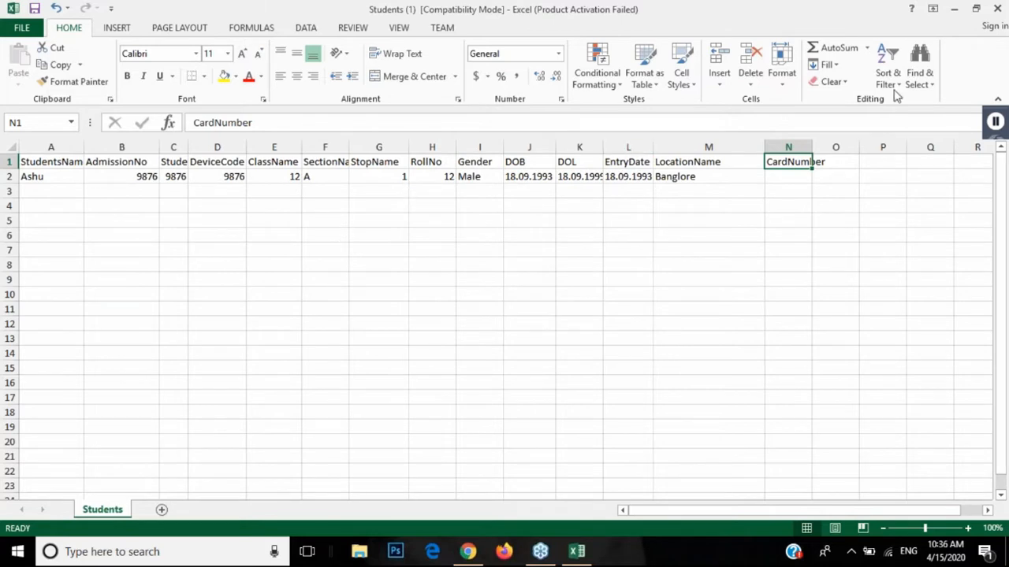
pyautogui.click(954, 9)
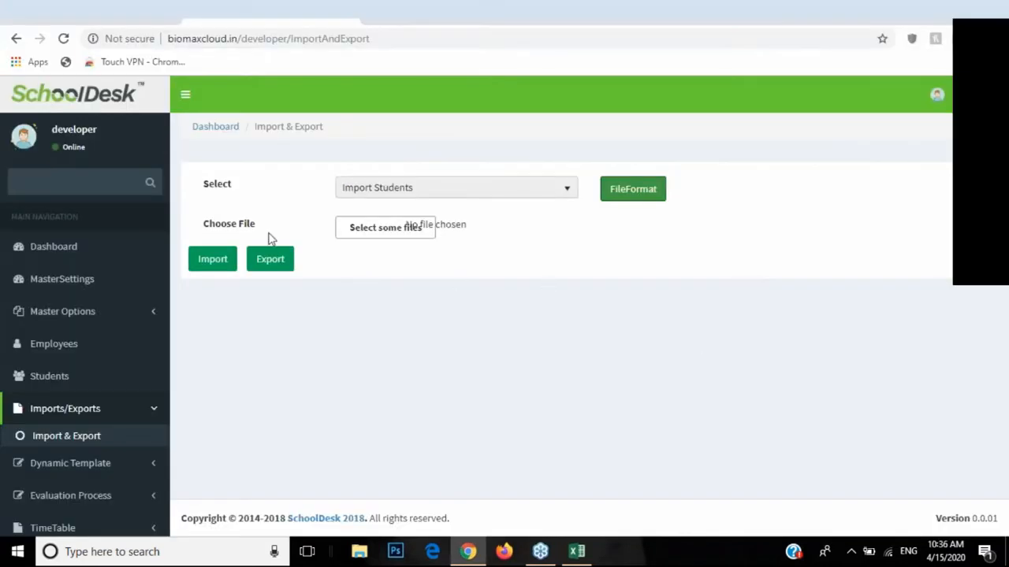
# Step: Cancel choosing an import file, collapse Imports/Exports, and return to the Students list
pyautogui.click(370, 230)
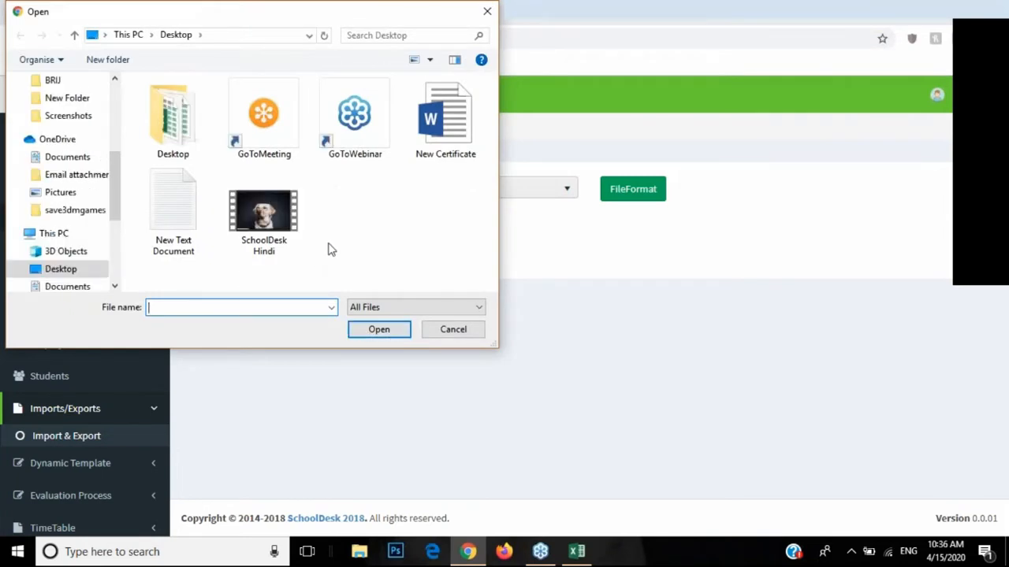
pyautogui.click(445, 331)
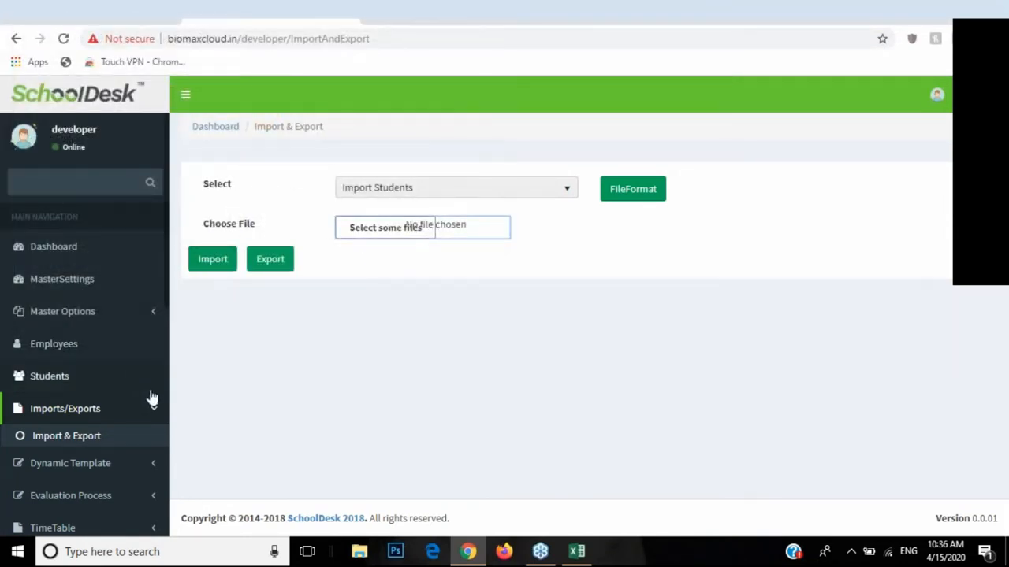
pyautogui.click(151, 414)
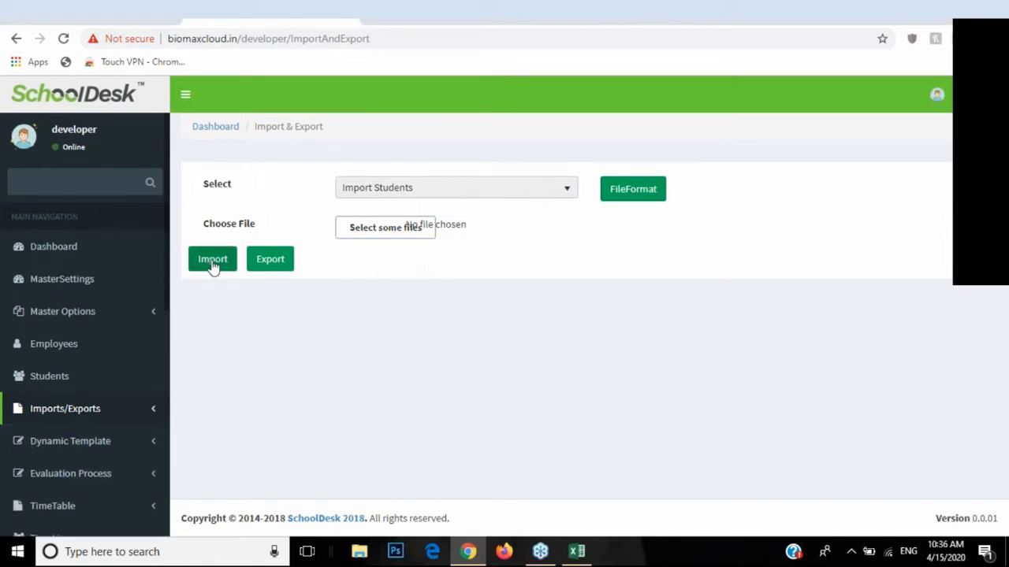
pyautogui.click(41, 375)
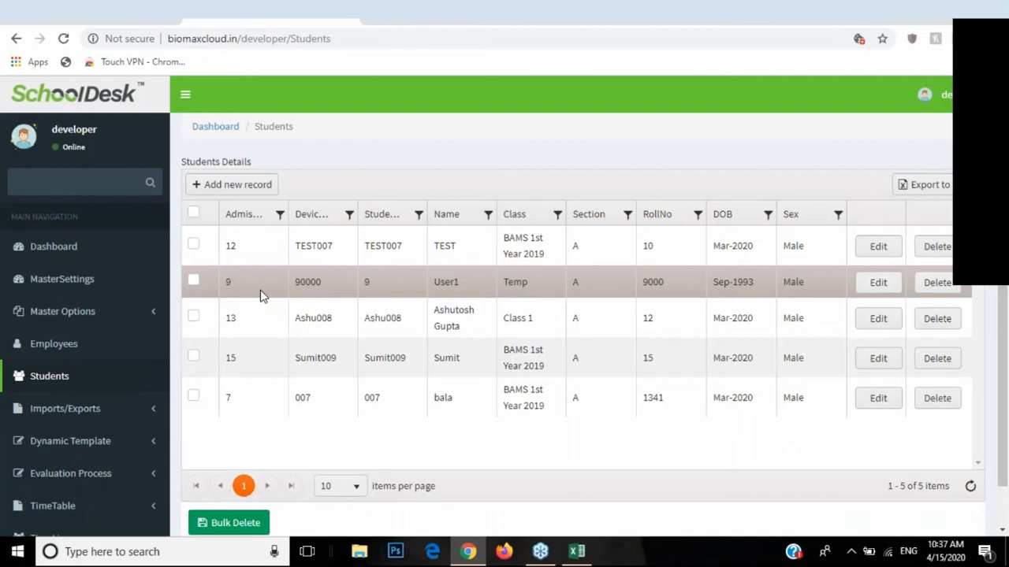
# Step: Load the Centre For Advanced Learning home page in a new tab via the 'devel' suggestion
pyautogui.click(375, 25)
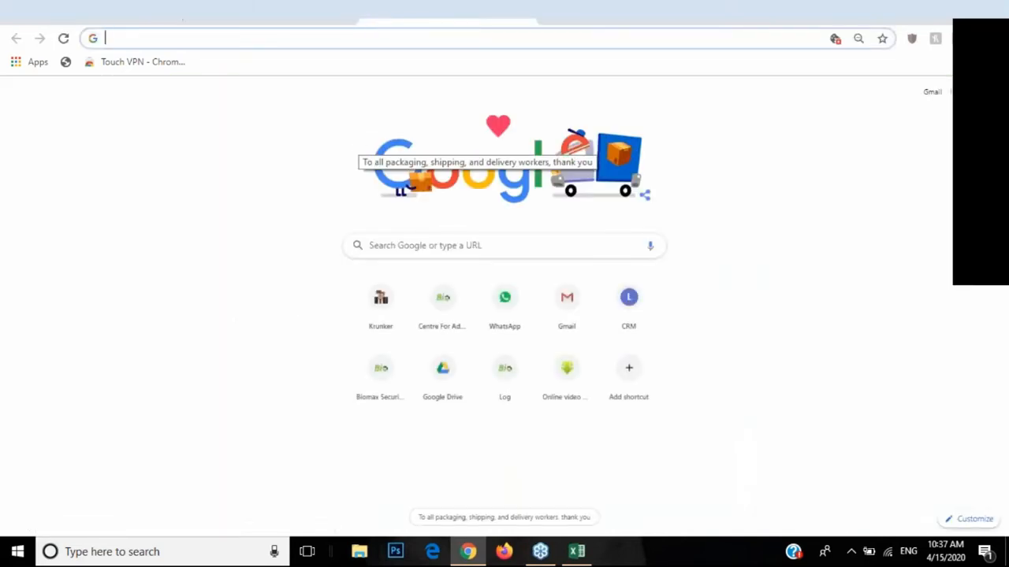
pyautogui.write('devel')
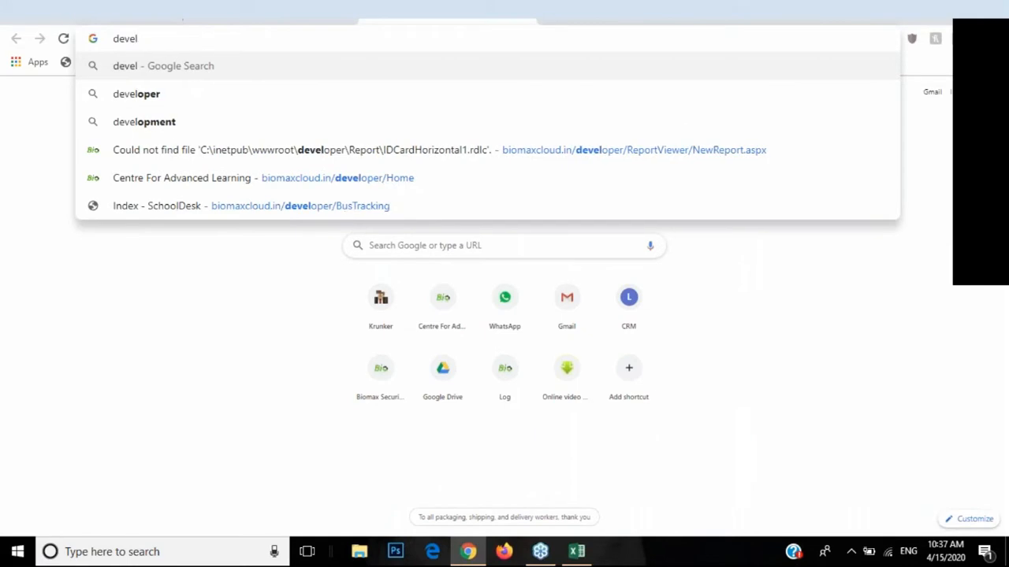
pyautogui.press('Down')
pyautogui.press('Down')
pyautogui.press('Down')
pyautogui.press('Down')
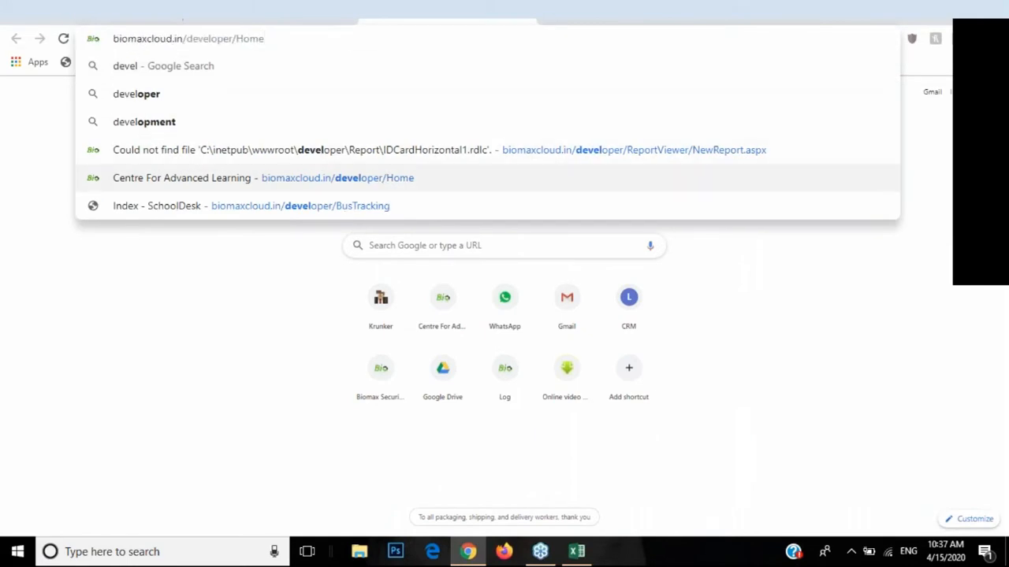
pyautogui.press('Return')
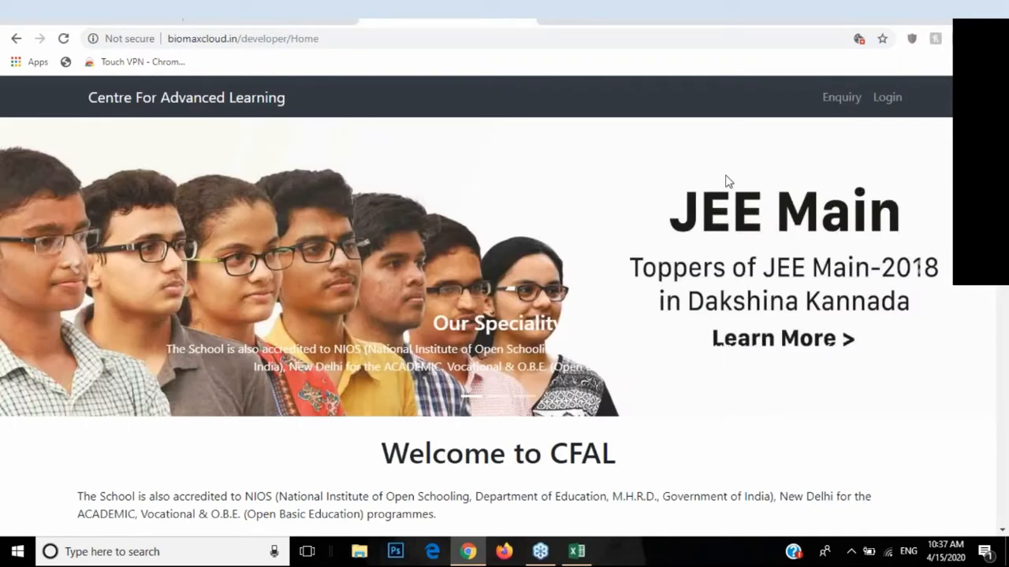
# Step: Review the Enquiry form's Parent Email, UserName and Password fields, then close it unsaved
pyautogui.click(837, 98)
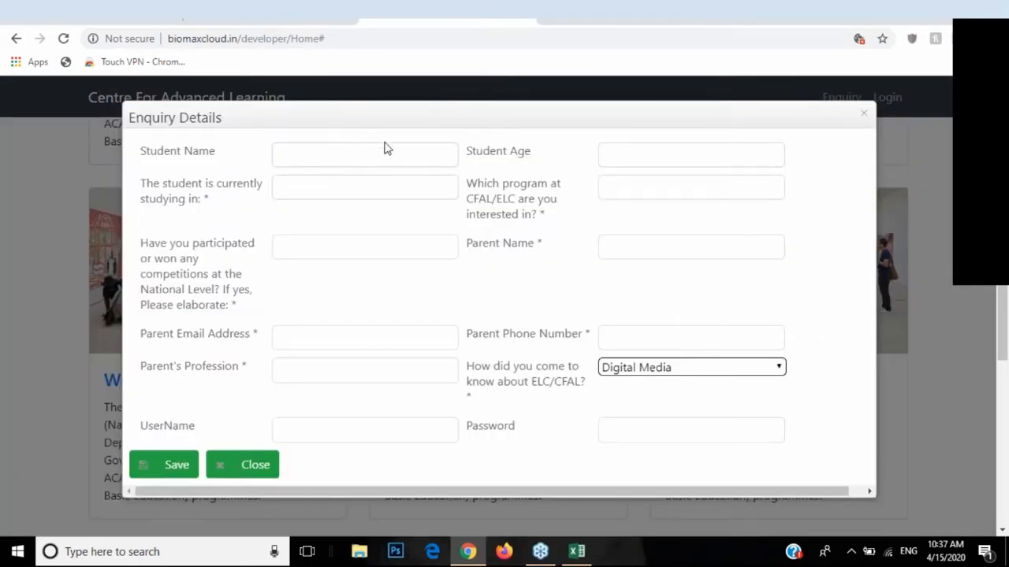
pyautogui.moveTo(144, 339); pyautogui.dragTo(203, 339)
pyautogui.click(295, 338)
pyautogui.moveTo(153, 426); pyautogui.dragTo(292, 432)
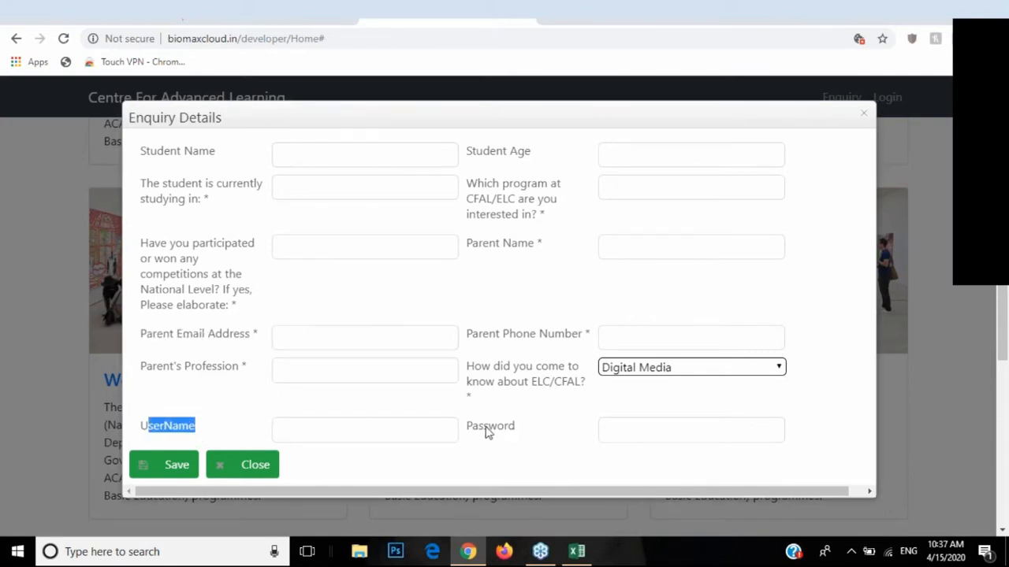
pyautogui.moveTo(487, 427); pyautogui.dragTo(528, 433)
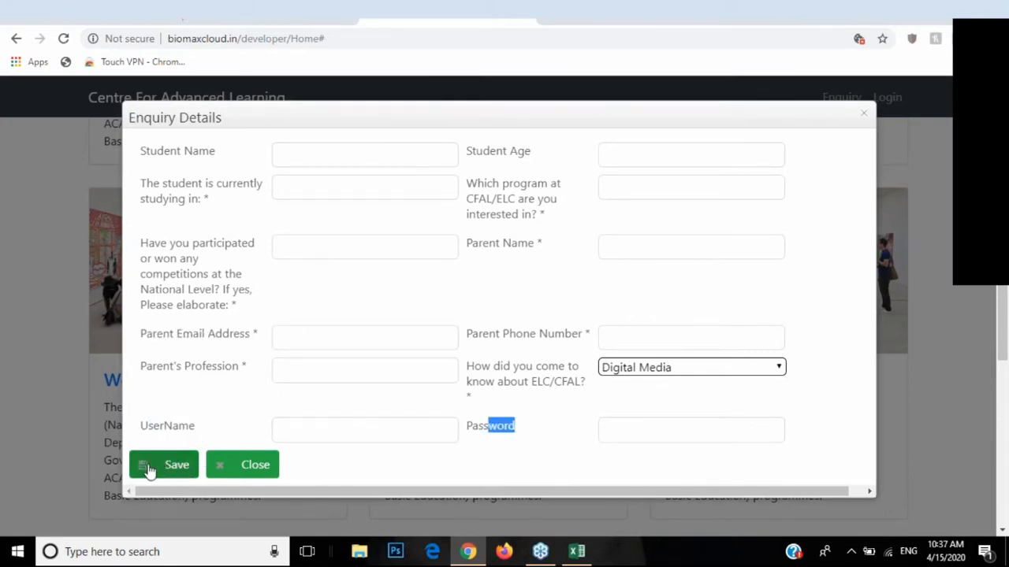
pyautogui.click(220, 470)
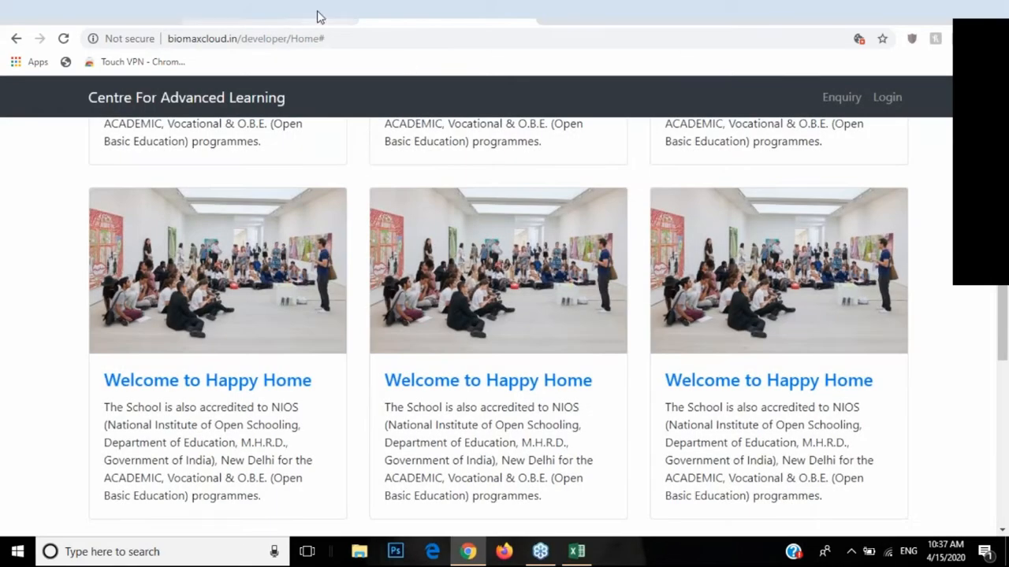
# Step: Back in the admin tab, open Evaluation Process > Enquiry listing 7 enquiry records
pyautogui.click(315, 13)
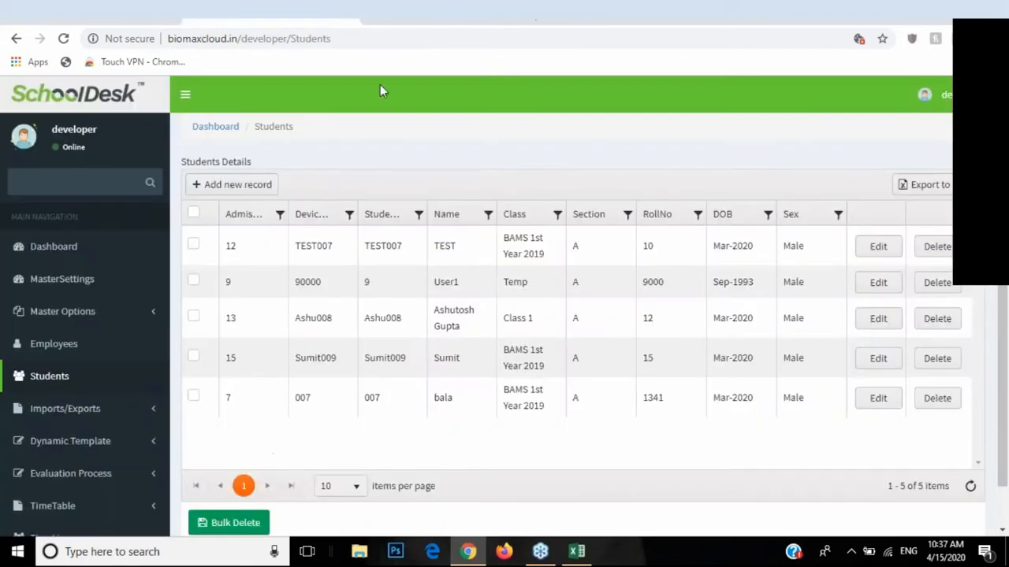
pyautogui.scroll(-1, 130, 339)
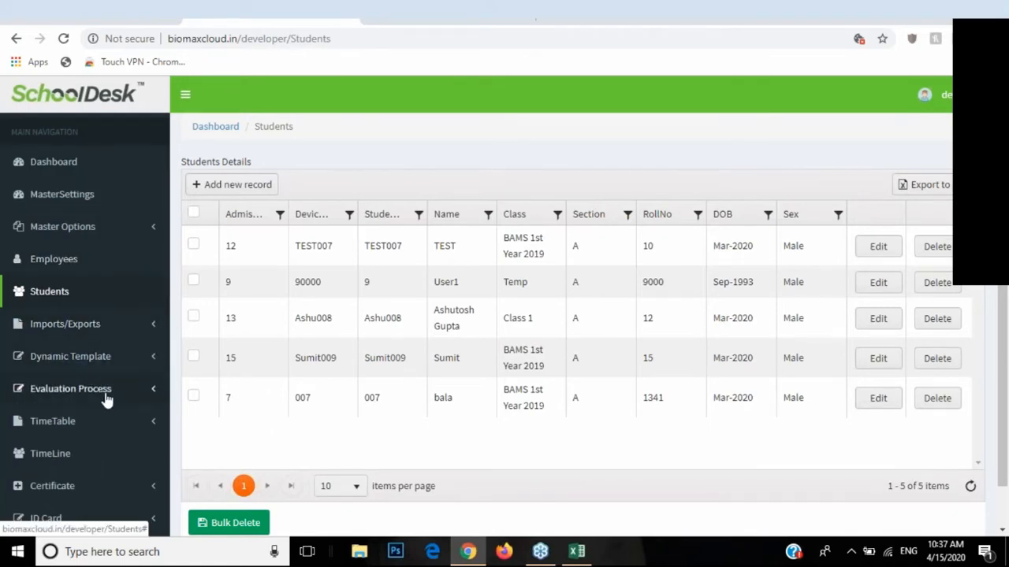
pyautogui.click(147, 392)
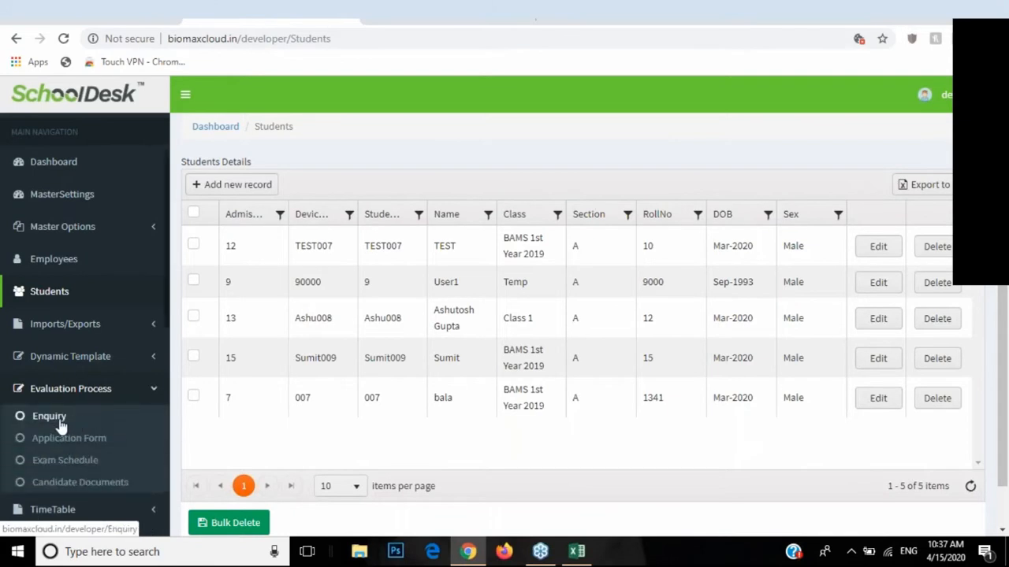
pyautogui.click(70, 419)
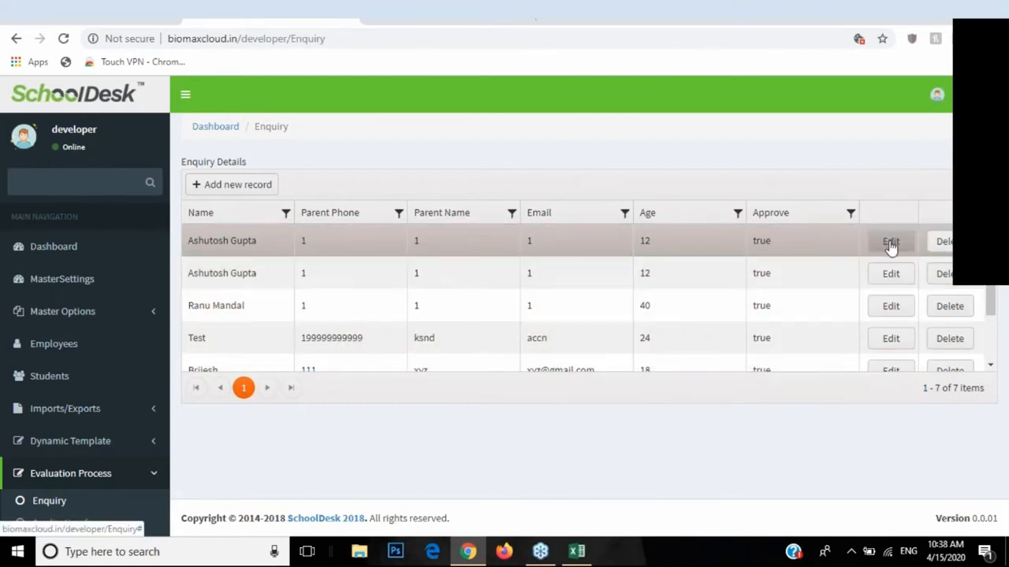
pyautogui.click(890, 244)
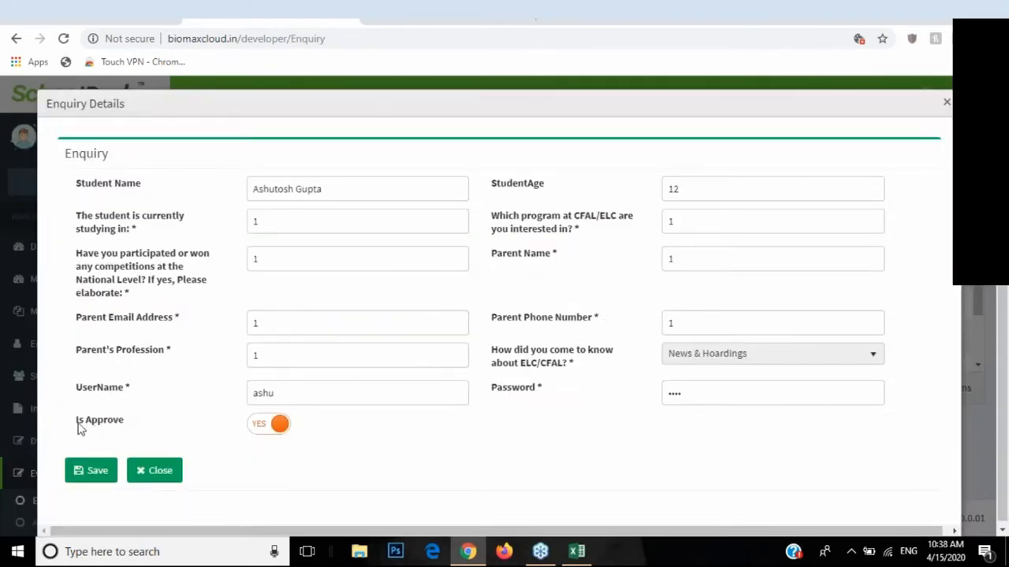
pyautogui.click(149, 472)
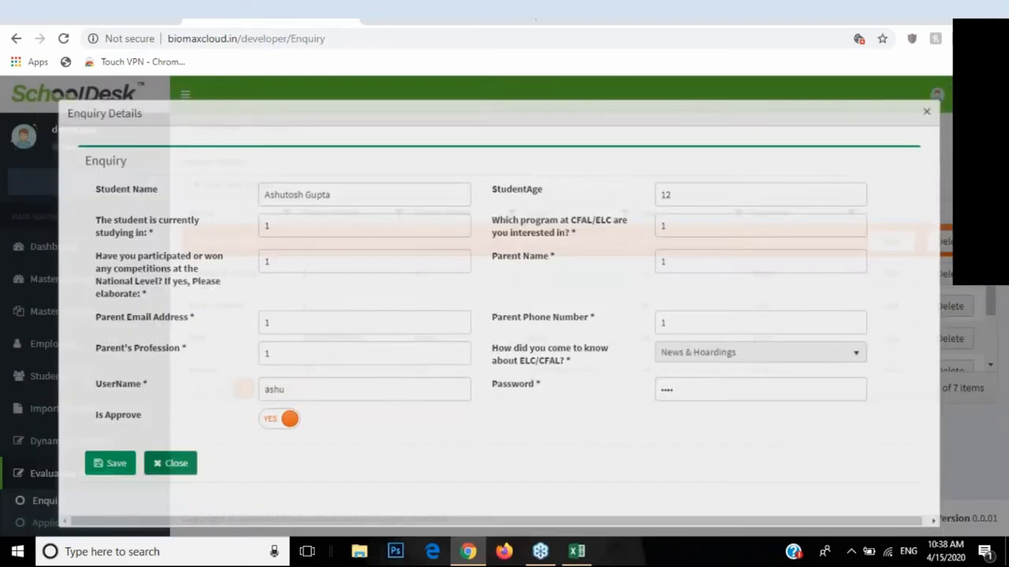
pyautogui.click(890, 242)
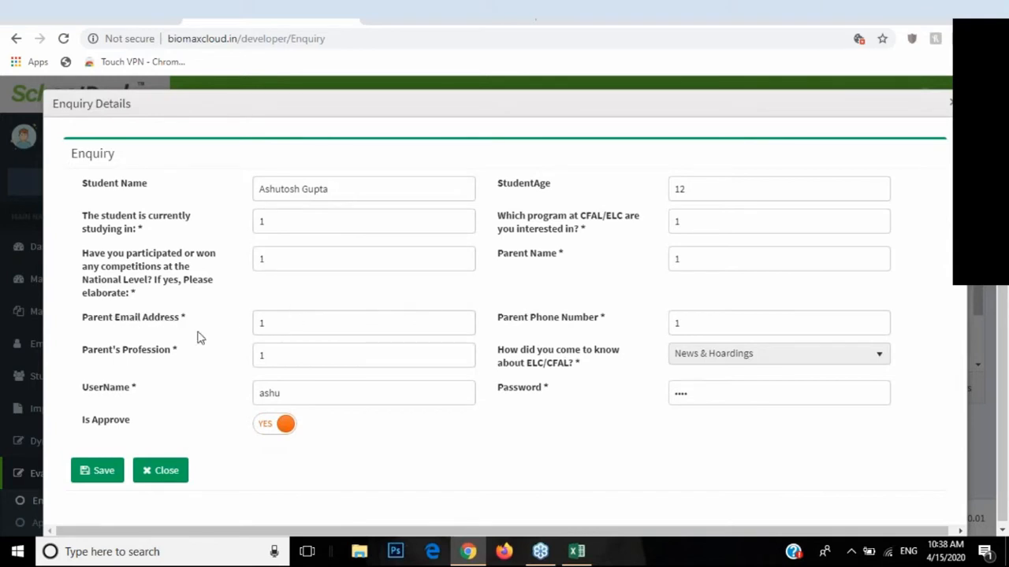
pyautogui.doubleClick(277, 324)
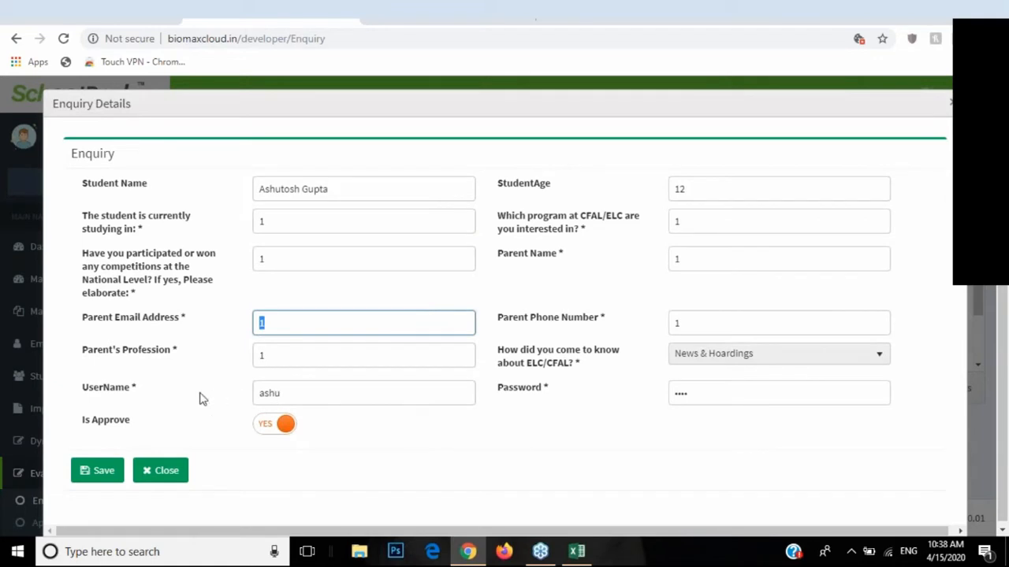
pyautogui.moveTo(88, 389); pyautogui.dragTo(116, 390)
pyautogui.moveTo(503, 389); pyautogui.dragTo(532, 390)
pyautogui.click(282, 322)
pyautogui.click(161, 470)
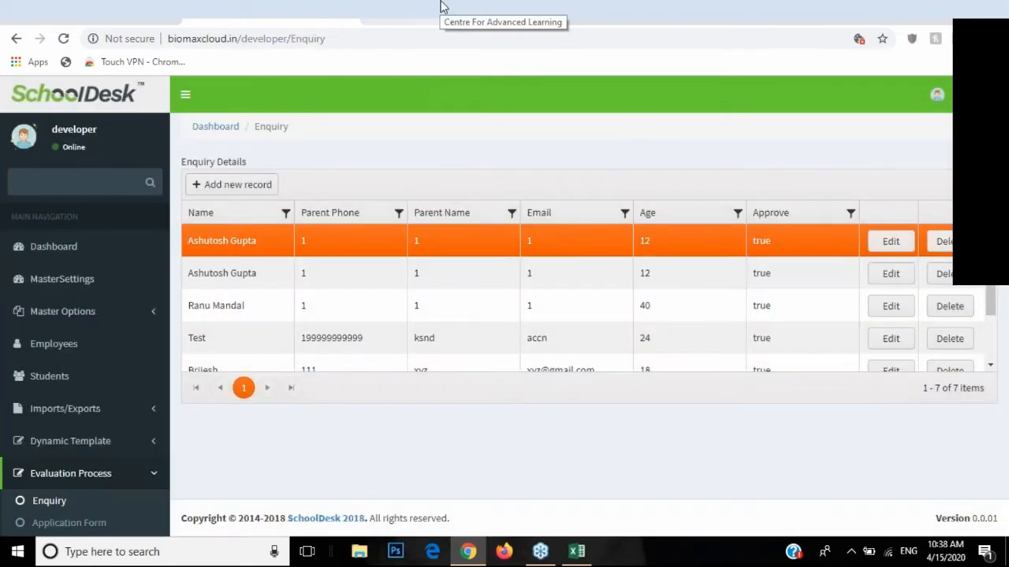
# Step: In the public-site tab, go to biomaxcloud.in/developer/candidate
pyautogui.click(442, 8)
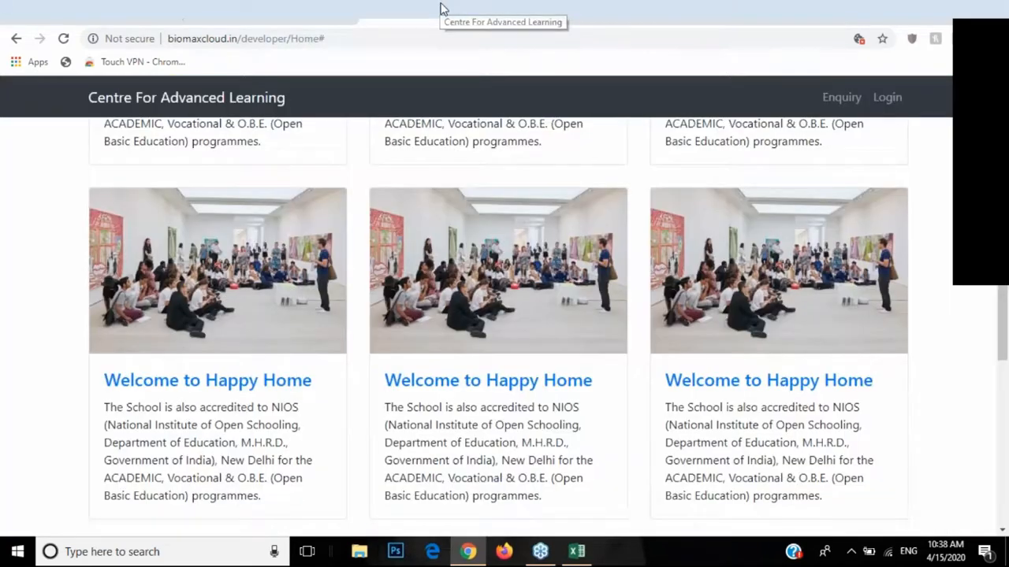
pyautogui.click(403, 38)
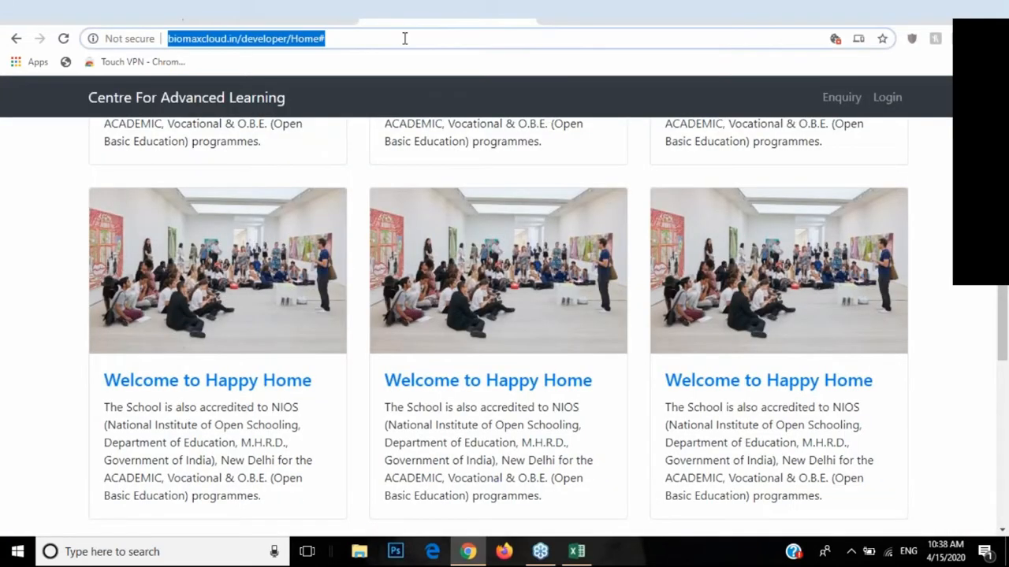
pyautogui.click(405, 38)
pyautogui.press('BackSpace')
pyautogui.press('BackSpace')
pyautogui.press('BackSpace')
pyautogui.press('BackSpace')
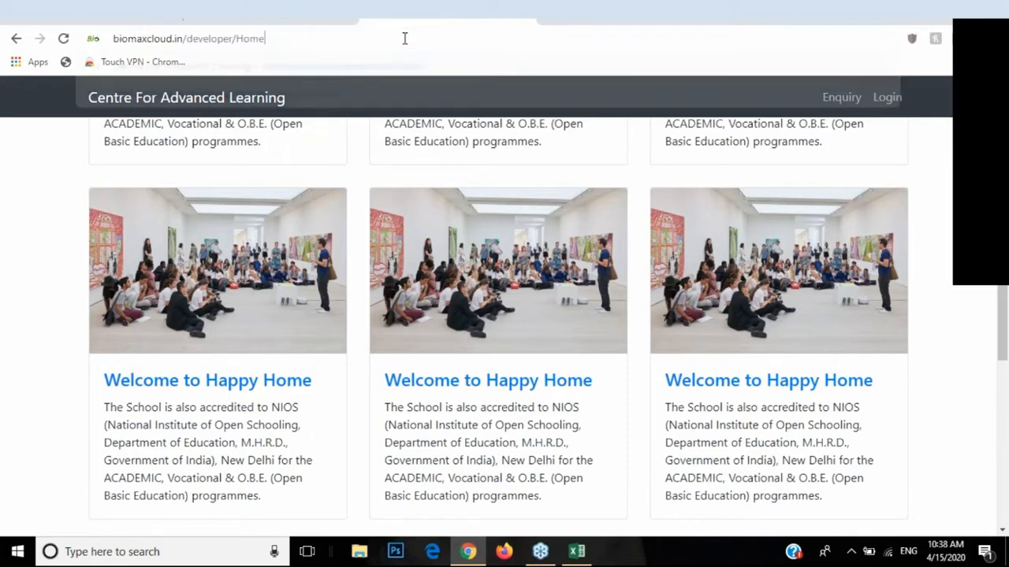
pyautogui.press('BackSpace')
pyautogui.write('ca')
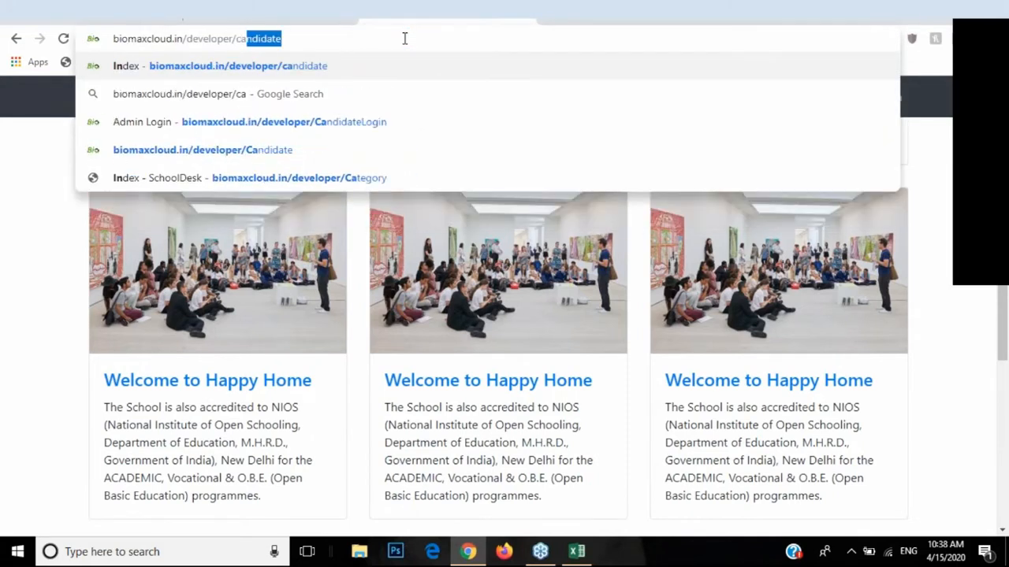
pyautogui.write('ndidate')
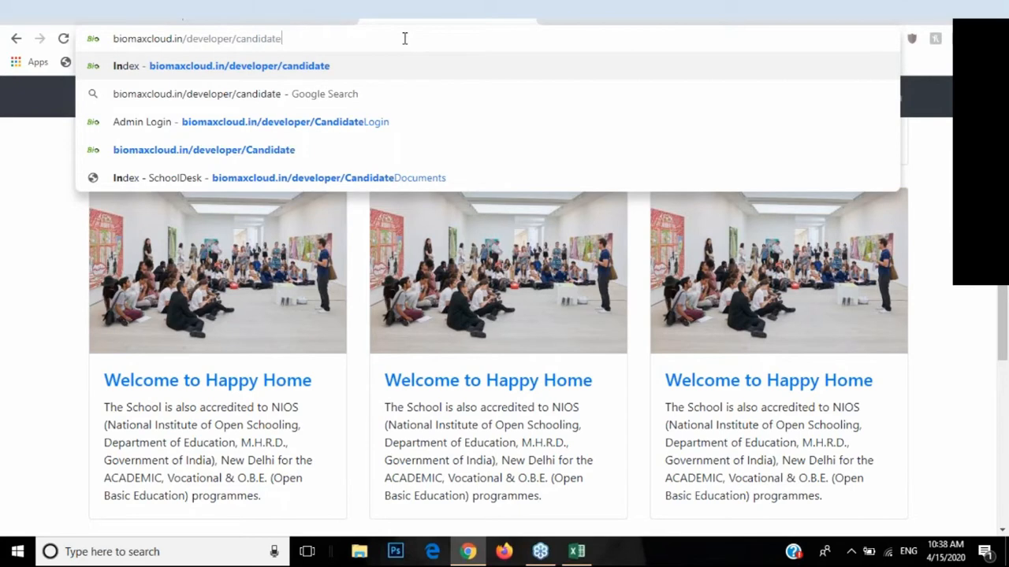
pyautogui.press('Return')
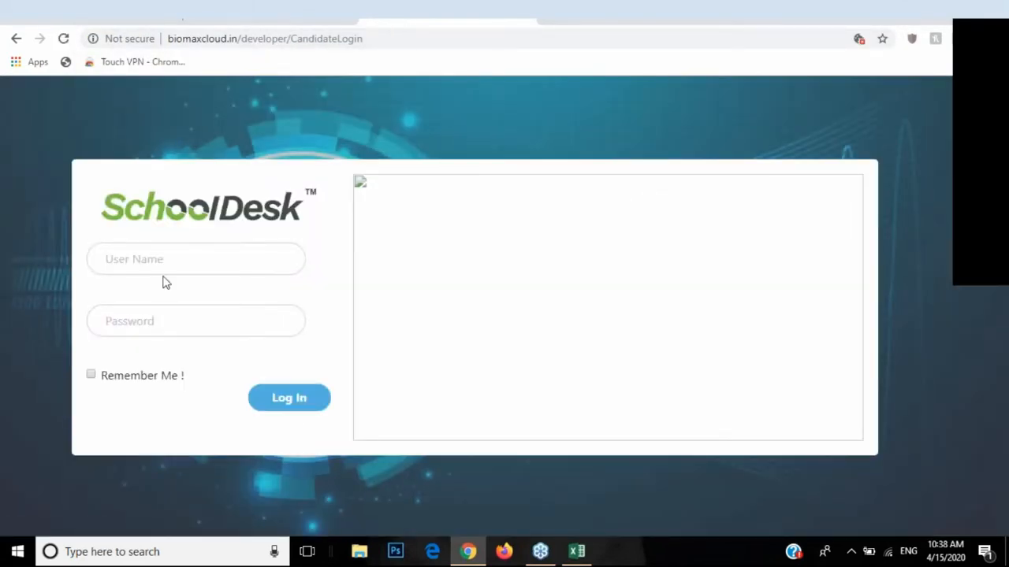
# Step: Enter the candidate's user name and password on the login page
pyautogui.click(165, 266)
pyautogui.write('ashu')
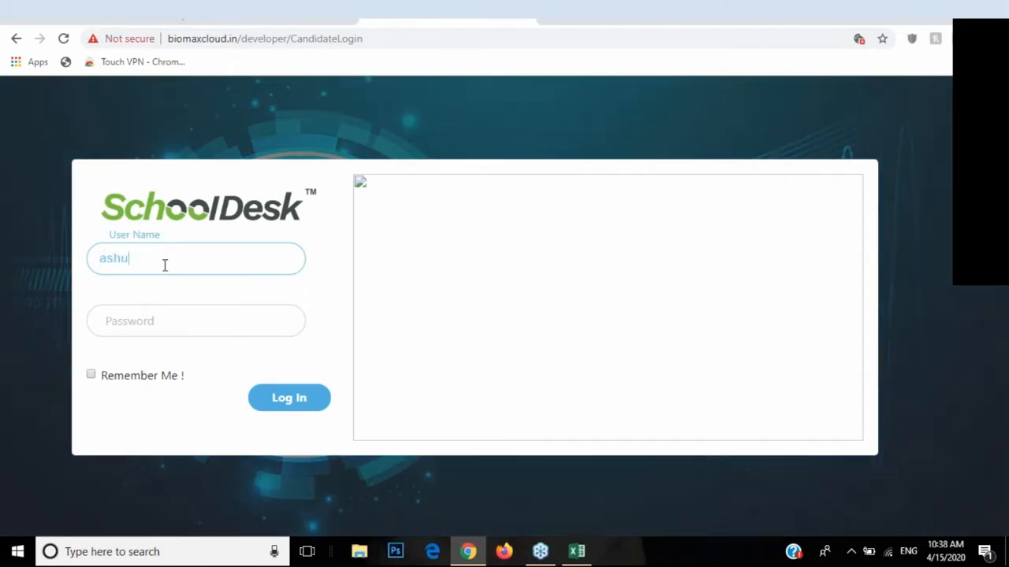
pyautogui.press('Tab')
pyautogui.write('••')
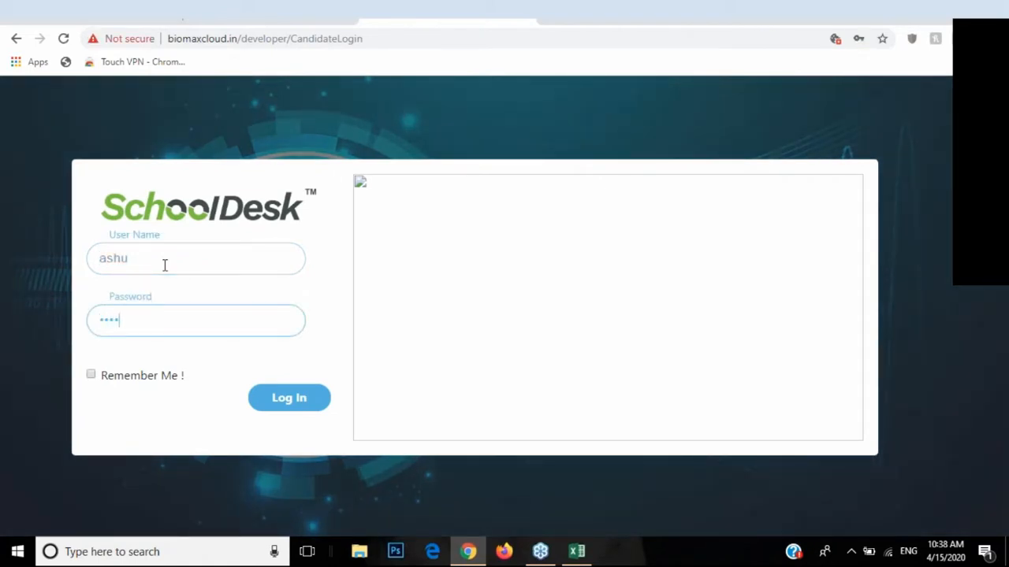
# Step: Log in to the candidate portal, review the approved Application Form, then return to the admin Enquiry list
pyautogui.click(319, 407)
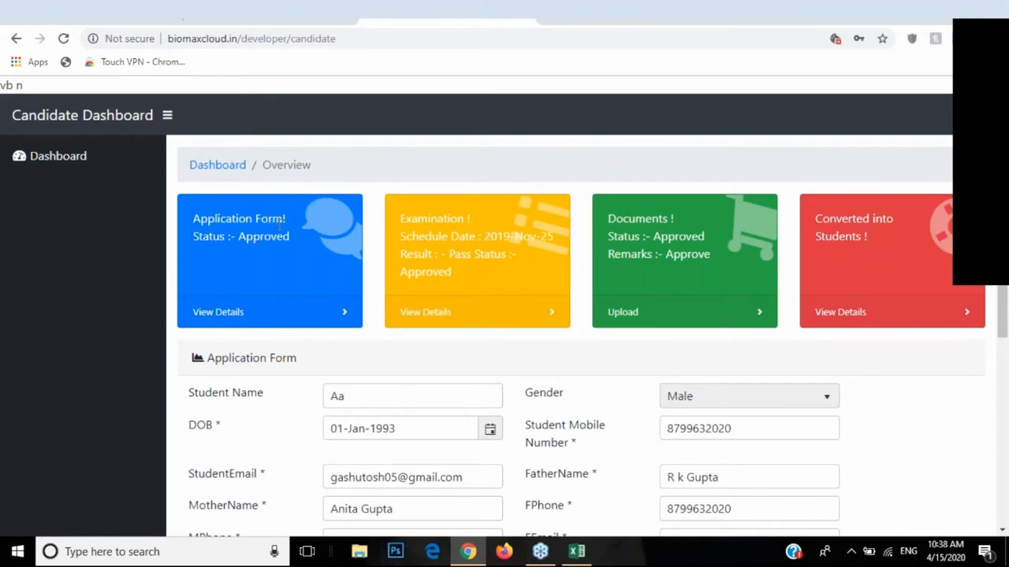
pyautogui.scroll(-1, 280, 226)
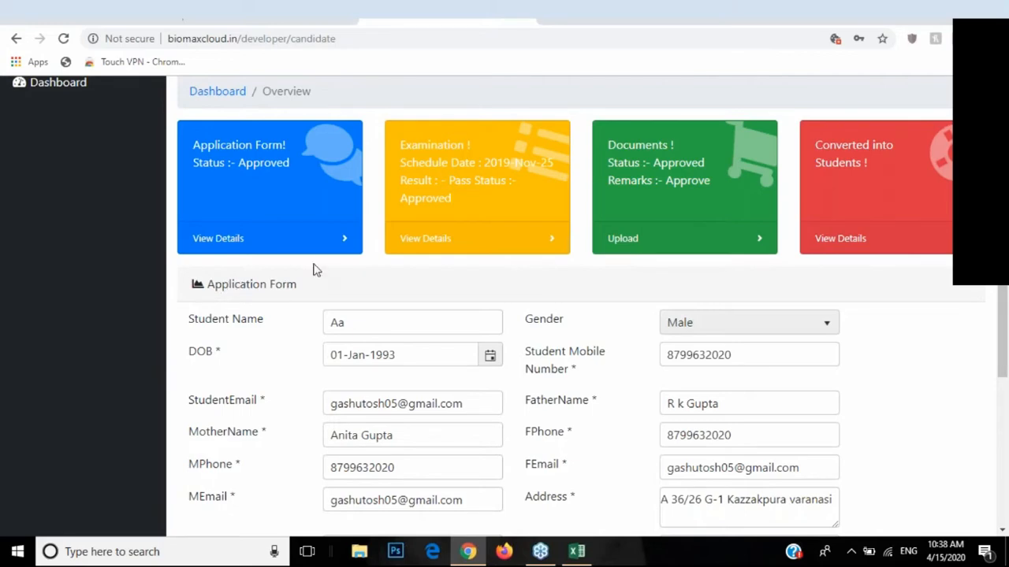
pyautogui.scroll(-3, 287, 282)
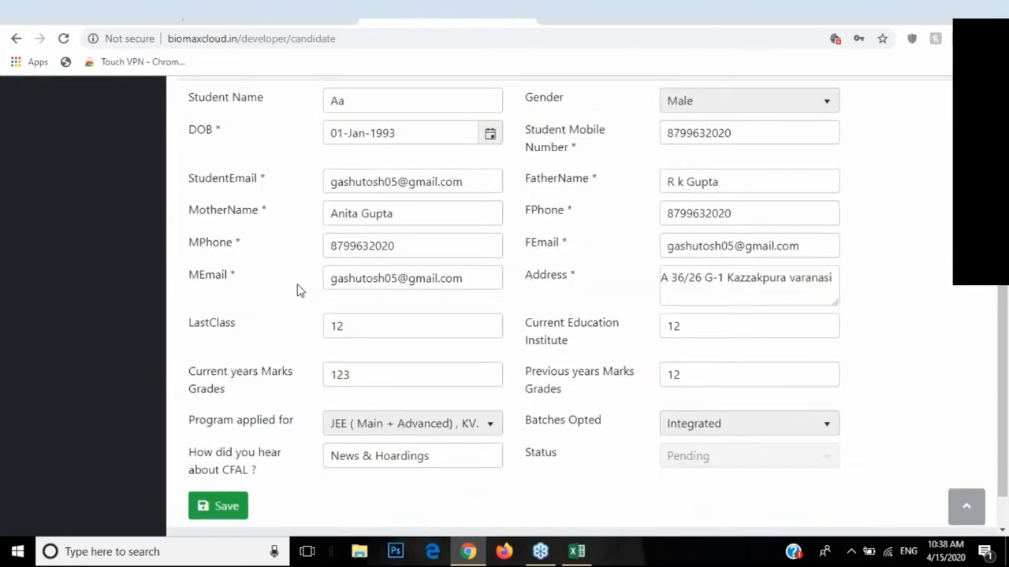
pyautogui.scroll(2, 299, 271)
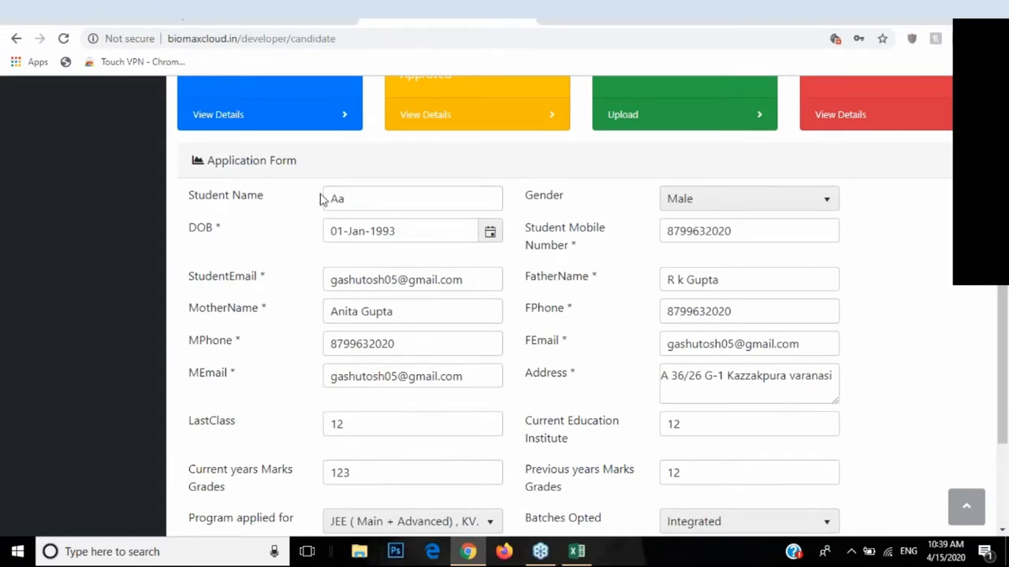
pyautogui.scroll(-2, 485, 277)
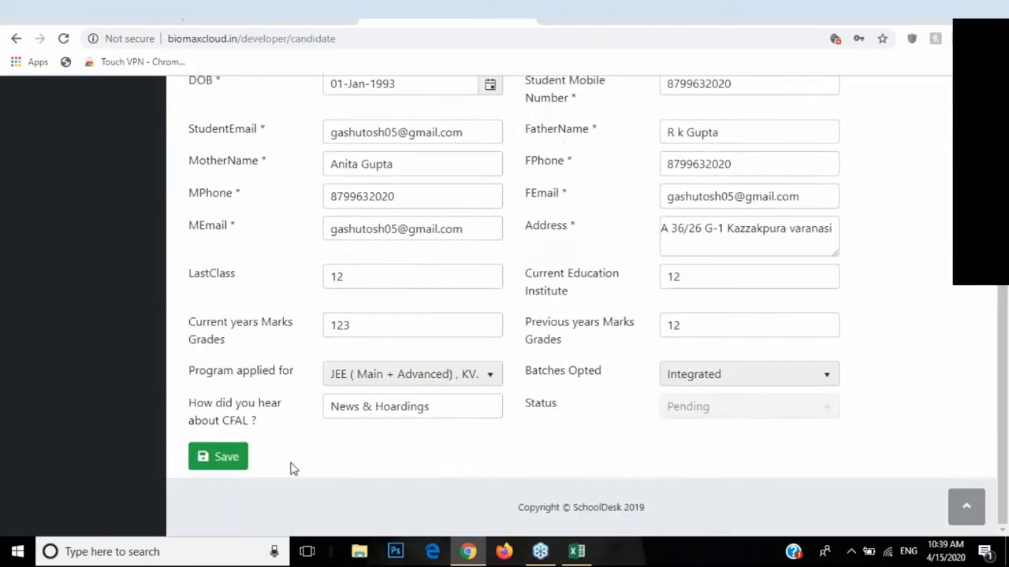
pyautogui.click(220, 462)
pyautogui.scroll(-1, 150, 315)
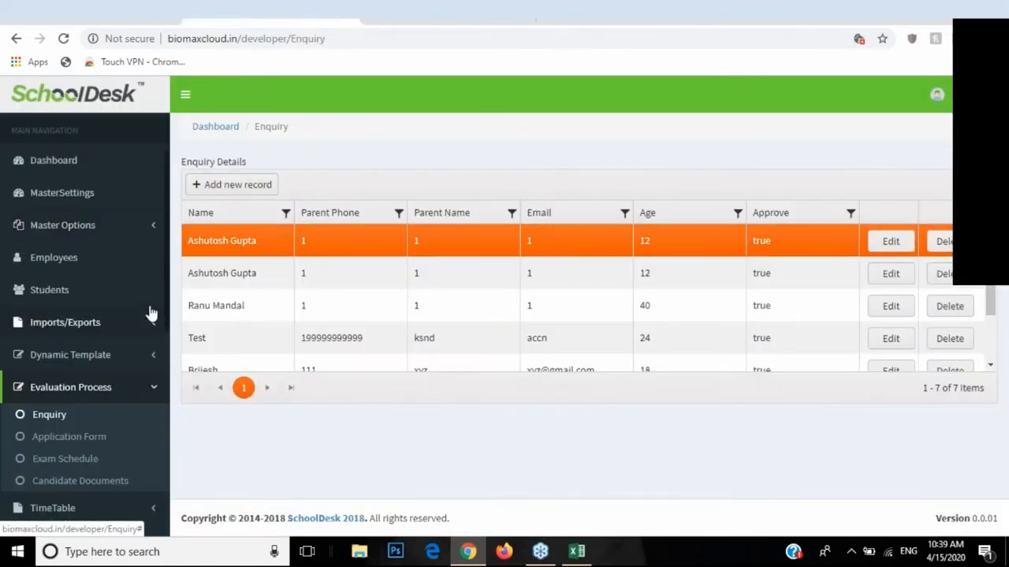
# Step: Open the first application from the Application Form list, view its Status options, and close it unchanged as Approved
pyautogui.click(63, 446)
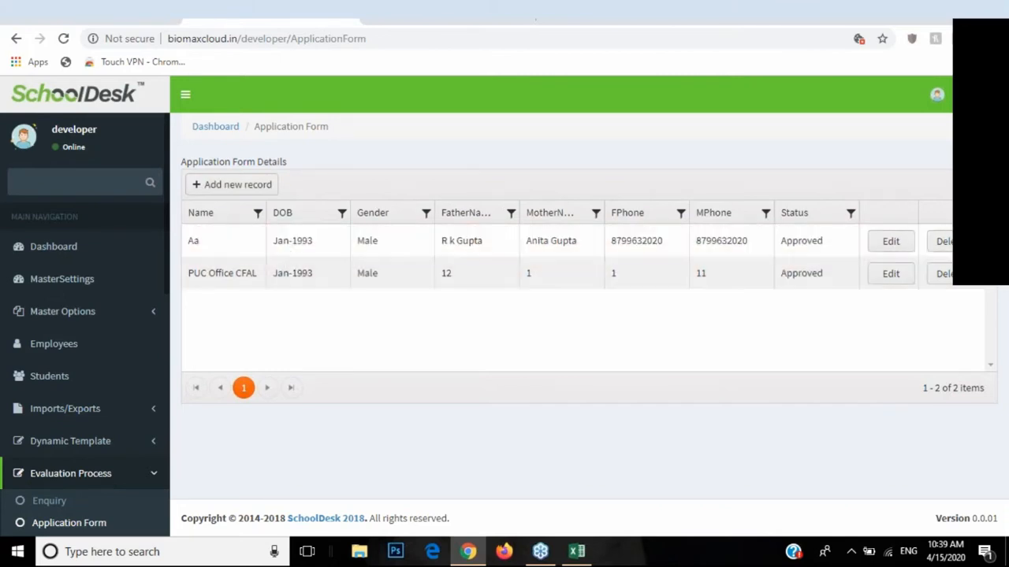
pyautogui.click(886, 242)
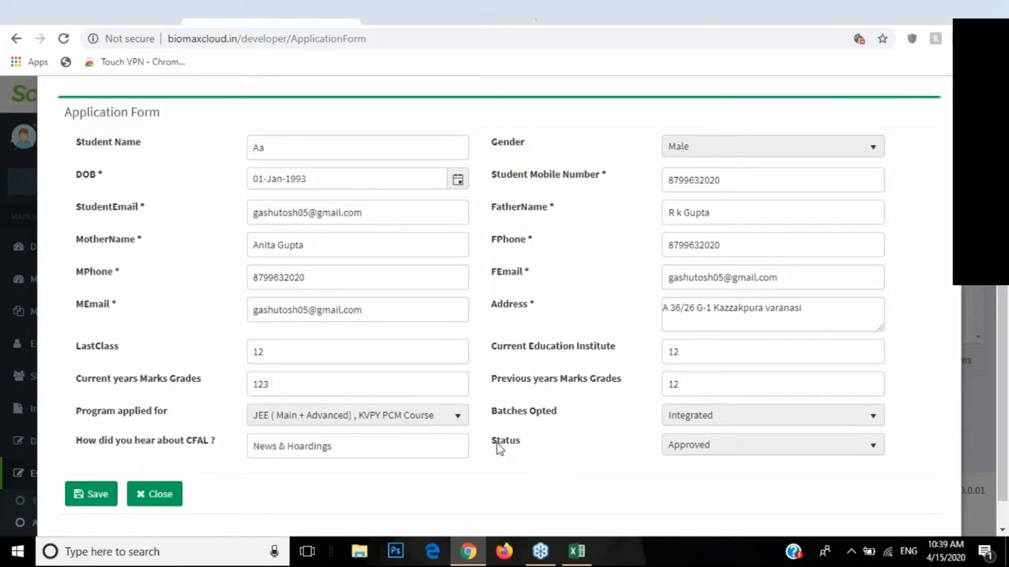
pyautogui.doubleClick(498, 446)
pyautogui.click(714, 446)
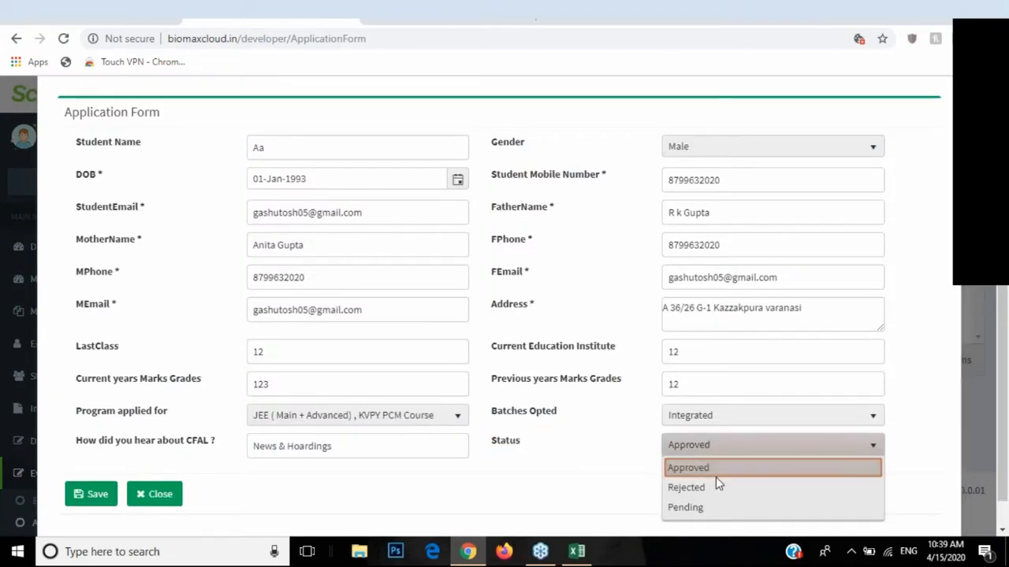
pyautogui.click(698, 447)
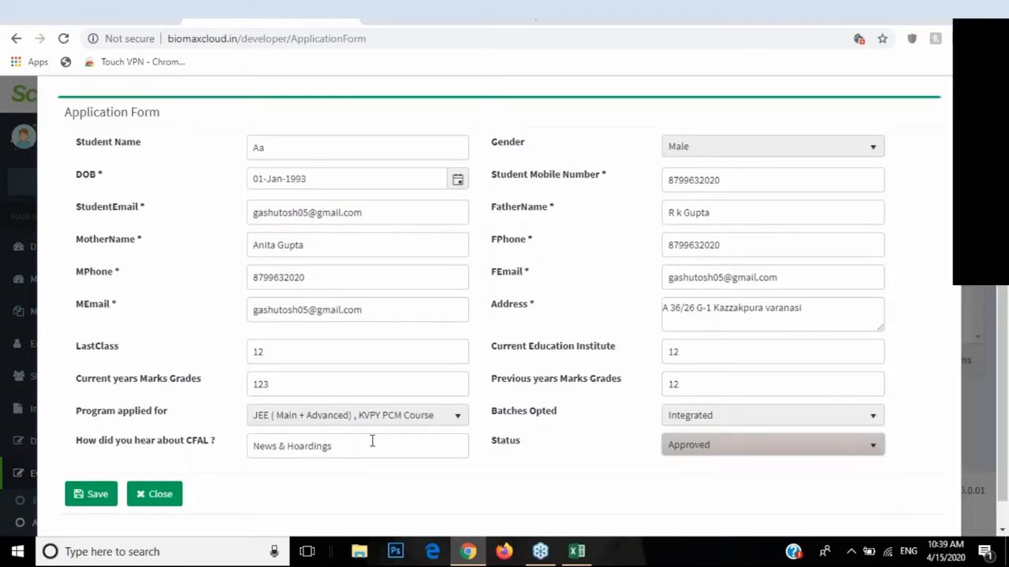
pyautogui.click(174, 495)
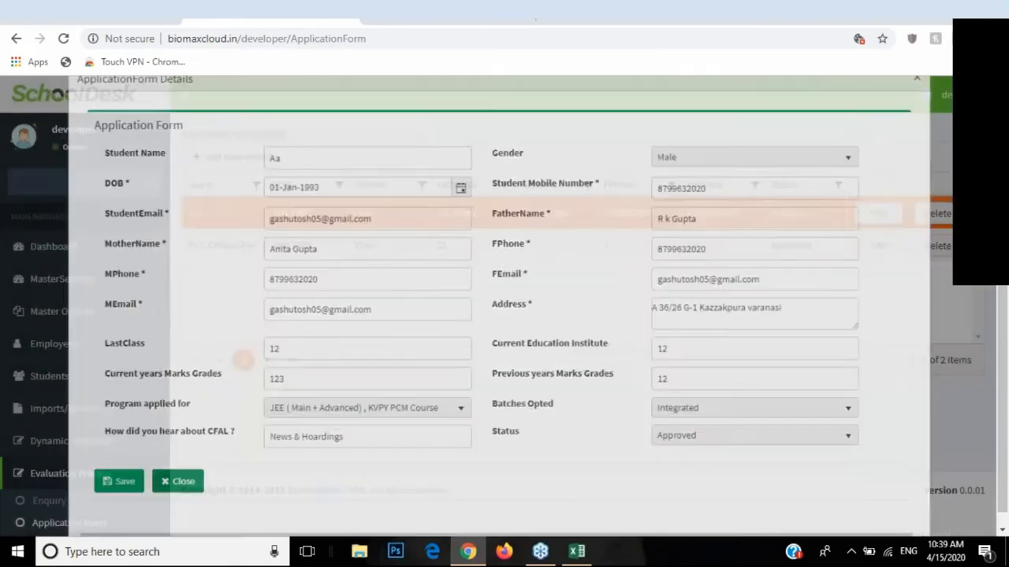
pyautogui.scroll(5, 479, 225)
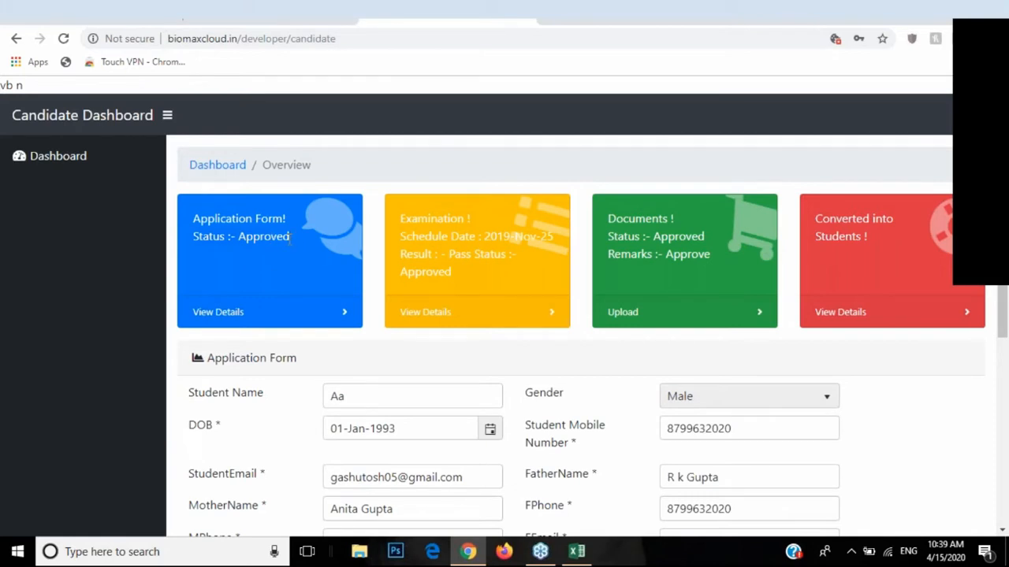
pyautogui.click(299, 26)
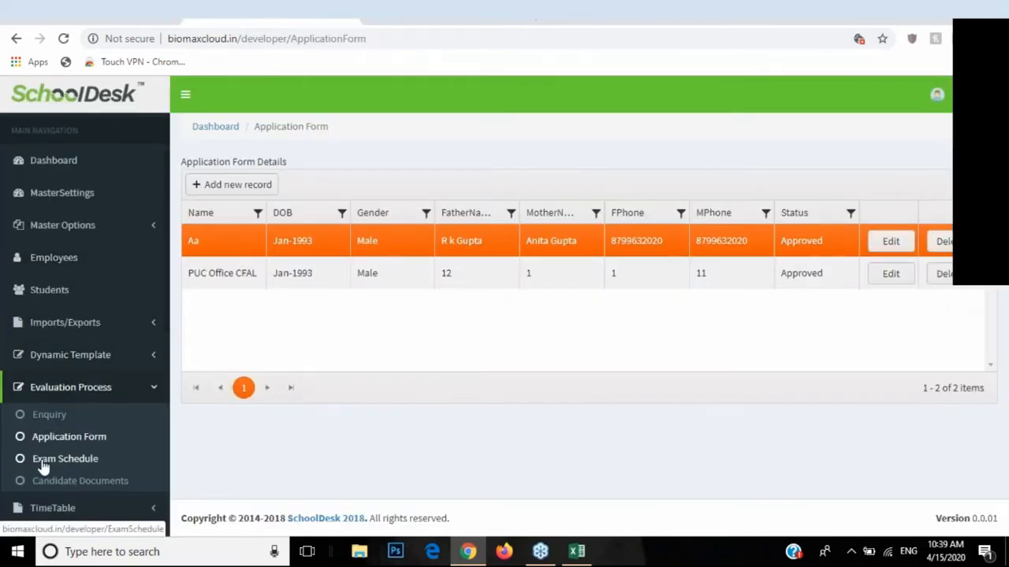
# Step: Start a new Exam Schedule record with the exam date 15 April 2020
pyautogui.click(69, 469)
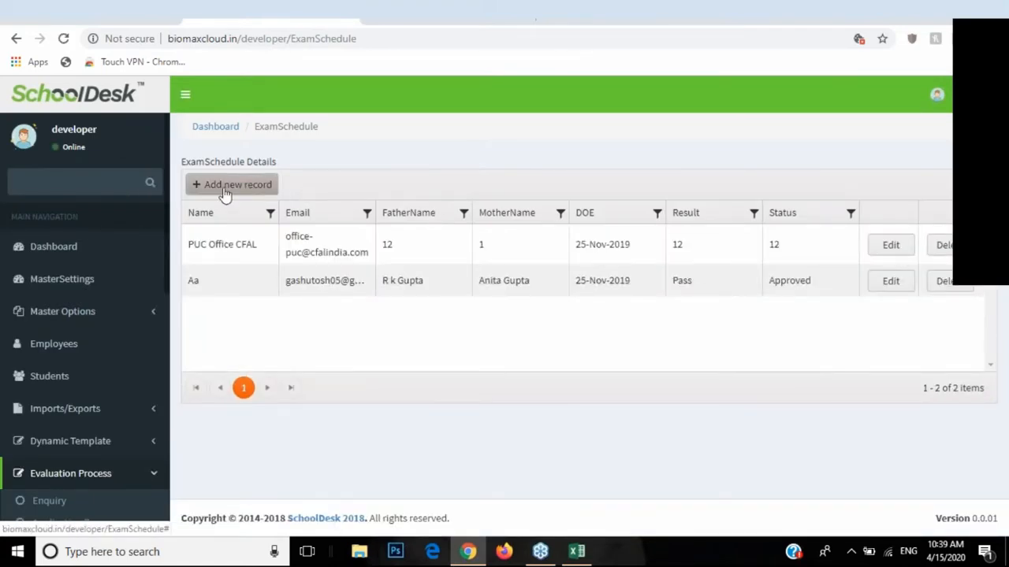
pyautogui.click(225, 192)
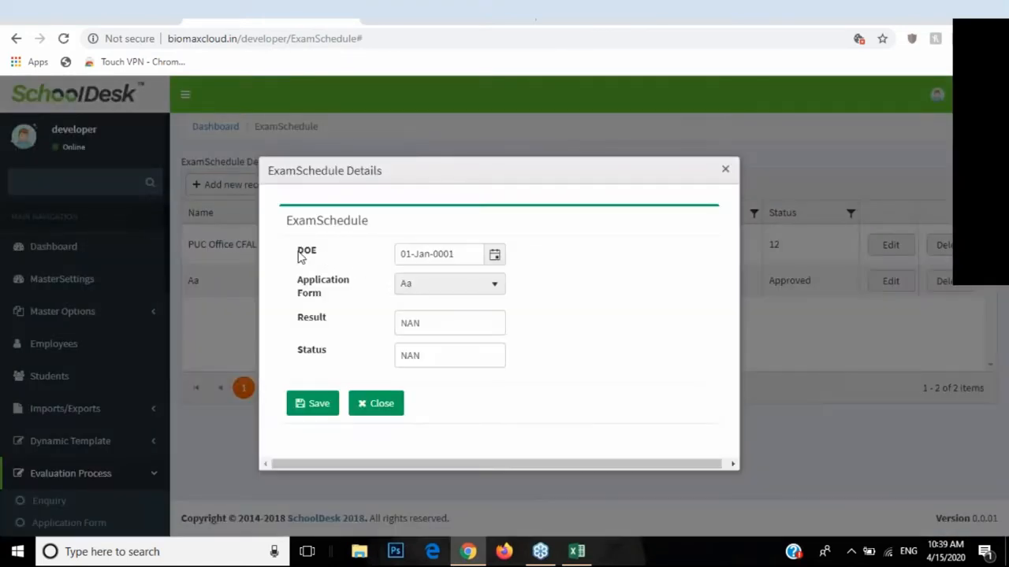
pyautogui.moveTo(297, 250); pyautogui.dragTo(321, 259)
pyautogui.click(494, 254)
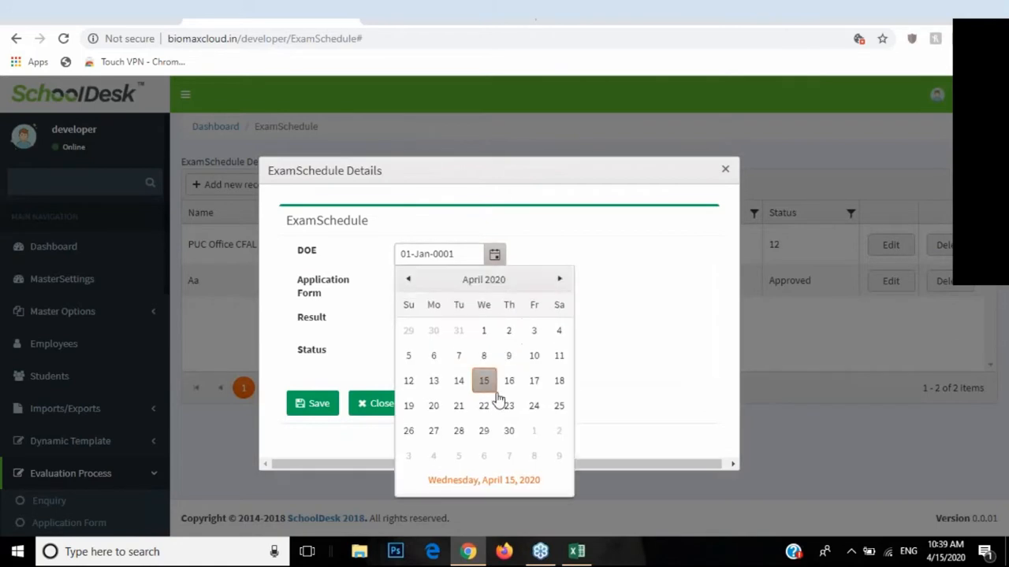
pyautogui.click(482, 380)
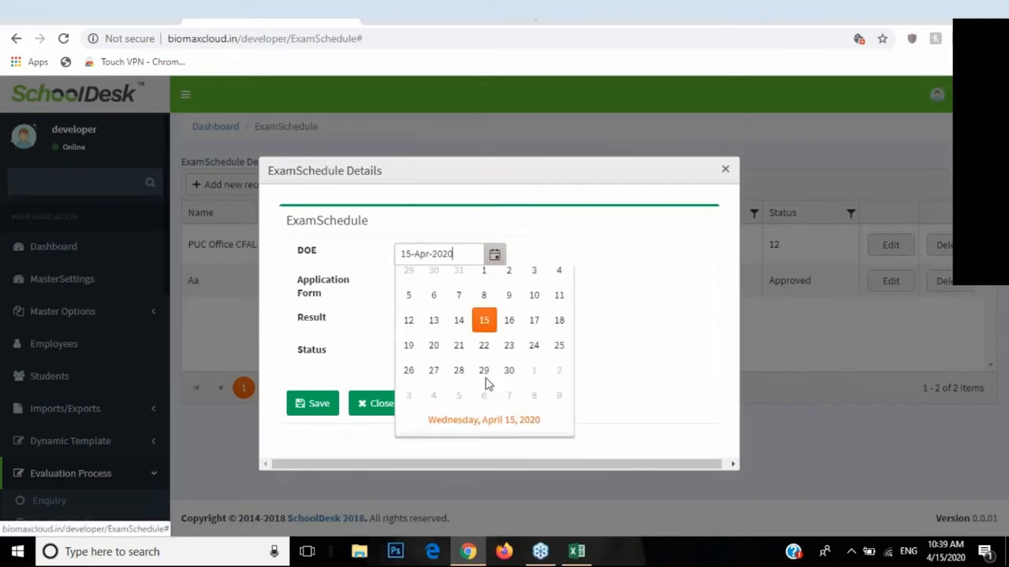
# Step: Check the linked Application Form choices, discard the new record, and go to the candidate's dashboard
pyautogui.tripleClick(304, 287)
pyautogui.click(408, 291)
pyautogui.click(405, 293)
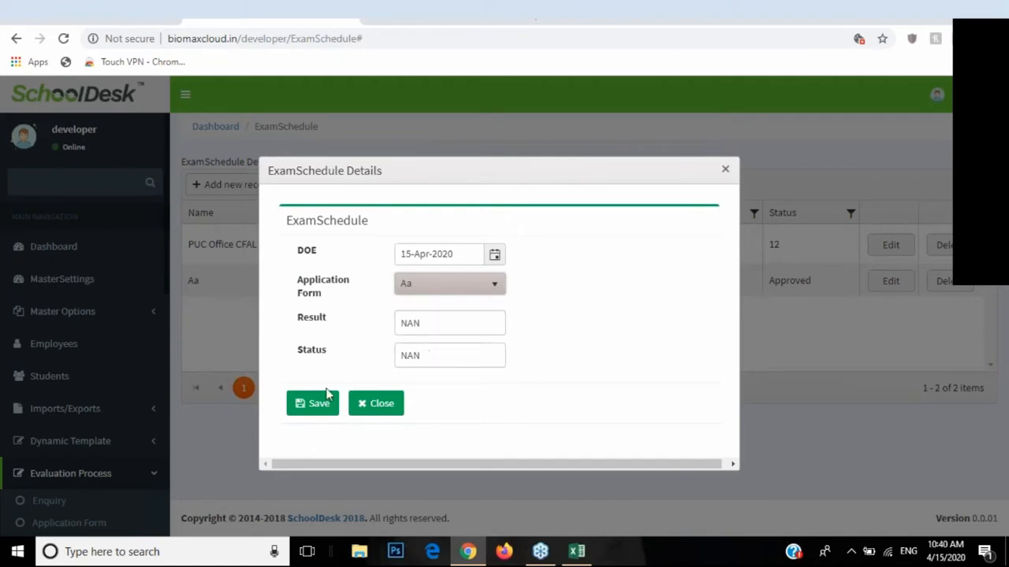
pyautogui.click(367, 414)
pyautogui.click(421, 6)
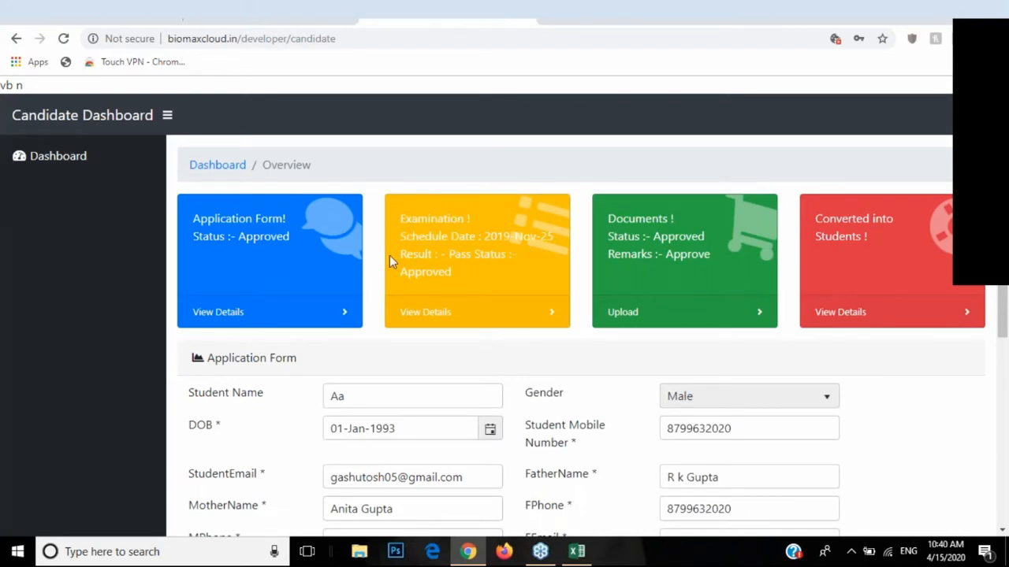
# Step: Review the candidate's exam result and Documents upload form, then return to the admin Exam Schedule list
pyautogui.moveTo(400, 254); pyautogui.dragTo(465, 278)
pyautogui.click(482, 265)
pyautogui.click(648, 309)
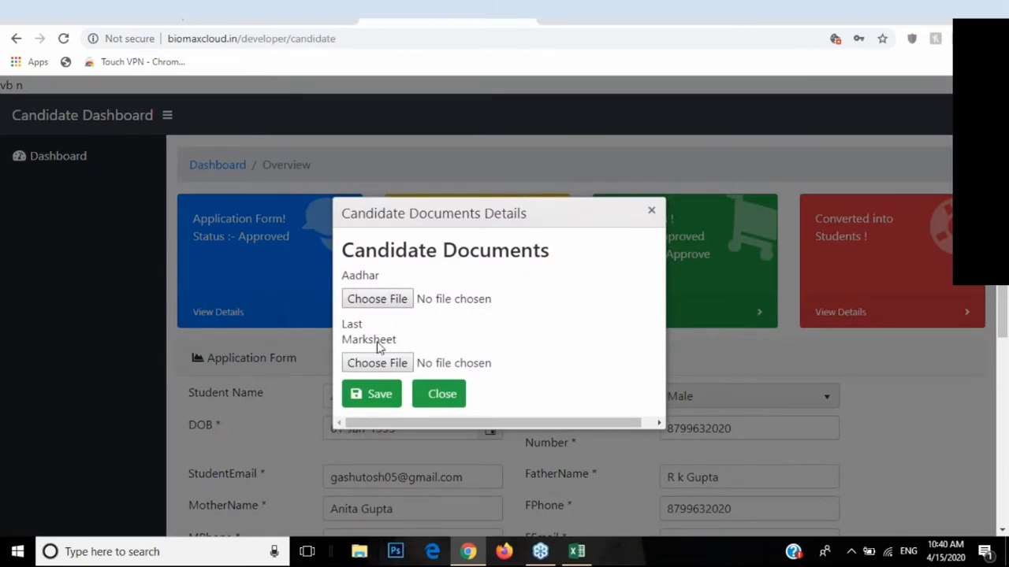
pyautogui.click(455, 396)
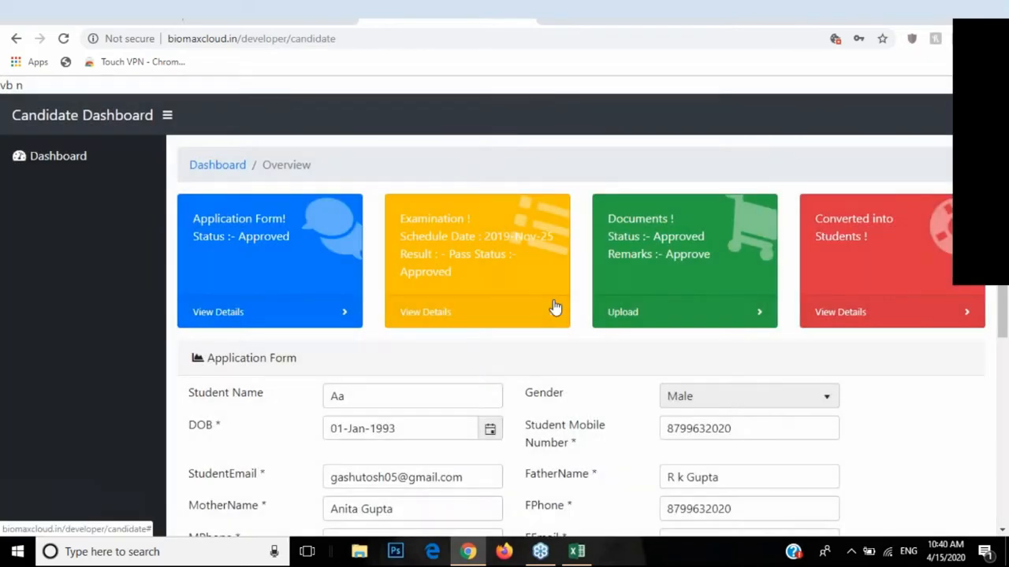
pyautogui.click(282, 10)
pyautogui.scroll(-2, 130, 337)
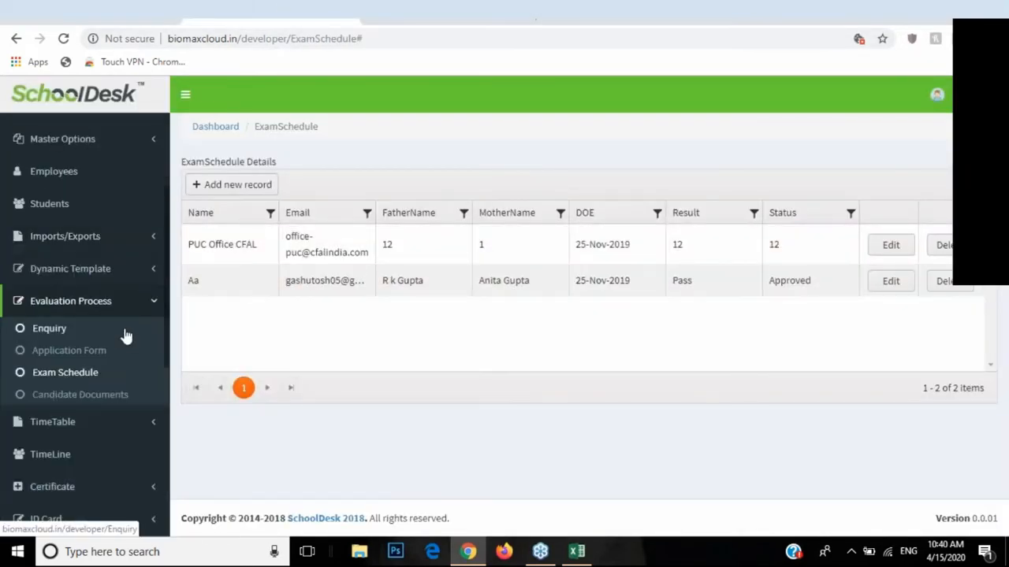
# Step: View the one-entry Candidate Documents list, glance at the candidate dashboard, then open Students
pyautogui.click(80, 400)
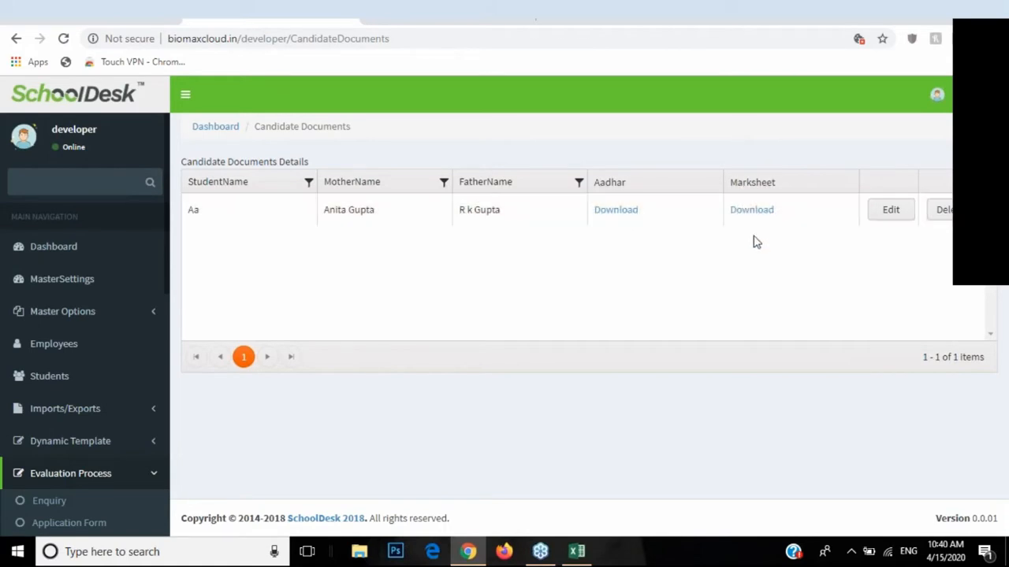
pyautogui.click(431, 6)
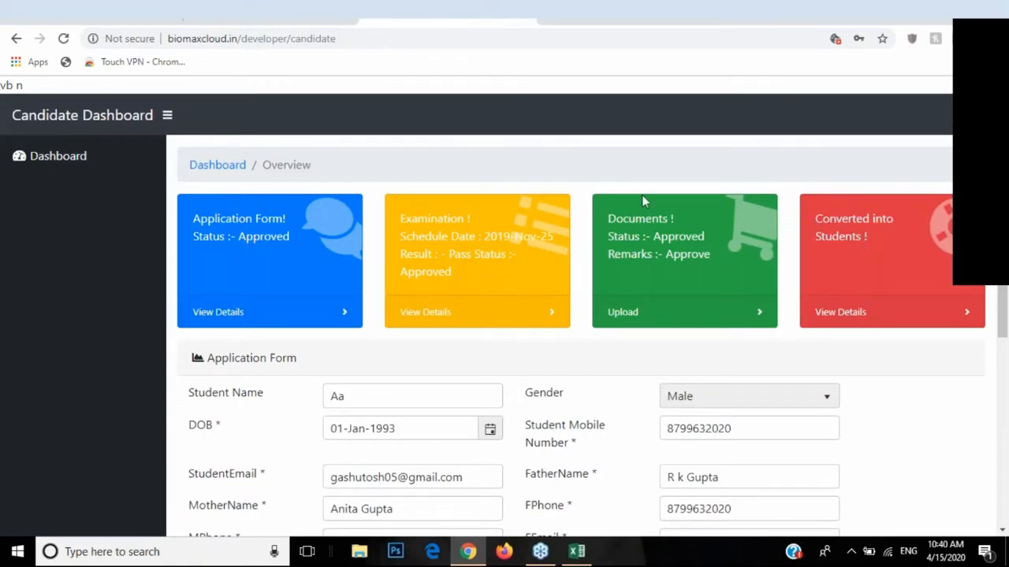
pyautogui.click(271, 16)
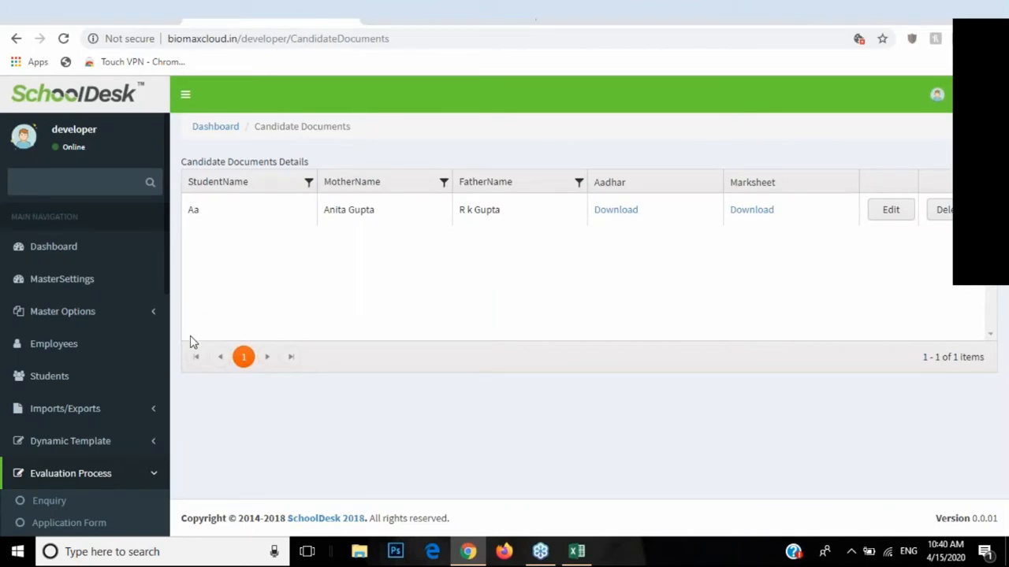
pyautogui.click(49, 377)
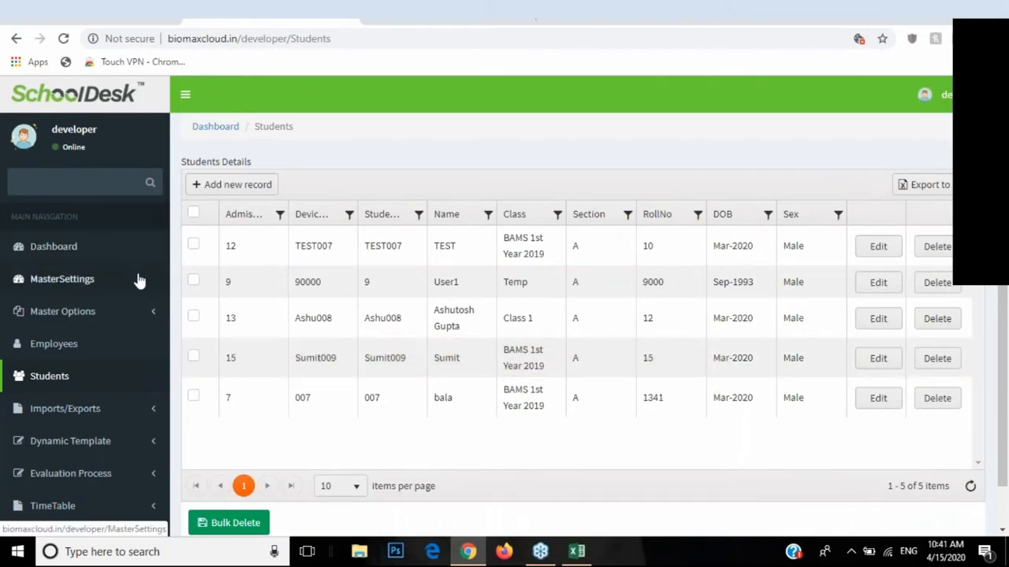
# Step: Expand Device Management in the sidebar to show Device, DeviceLogs, Manual Entry, DeviceCommands and other pages
pyautogui.scroll(-1, 134, 271)
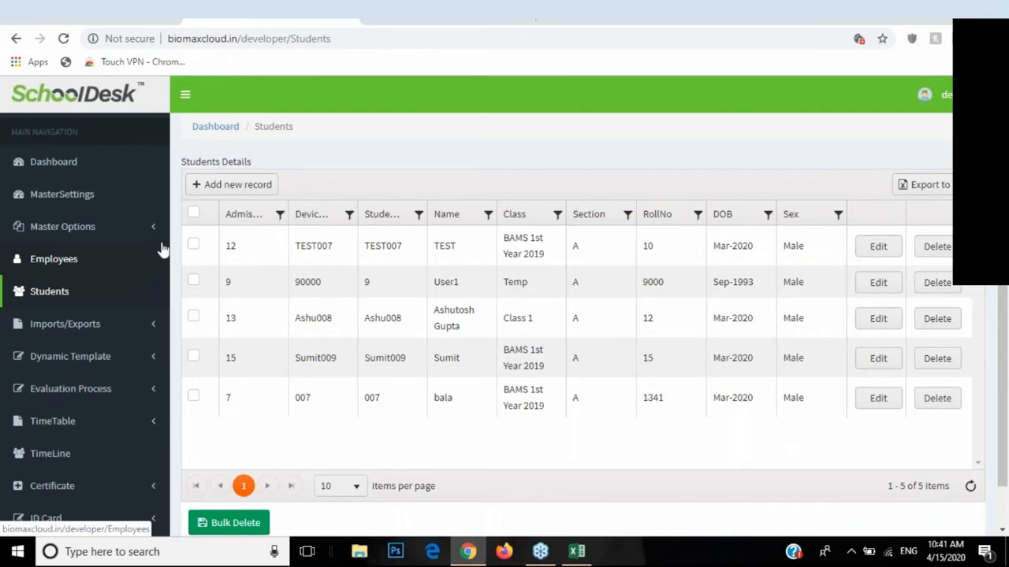
pyautogui.scroll(-1, 152, 241)
pyautogui.scroll(-1, 152, 246)
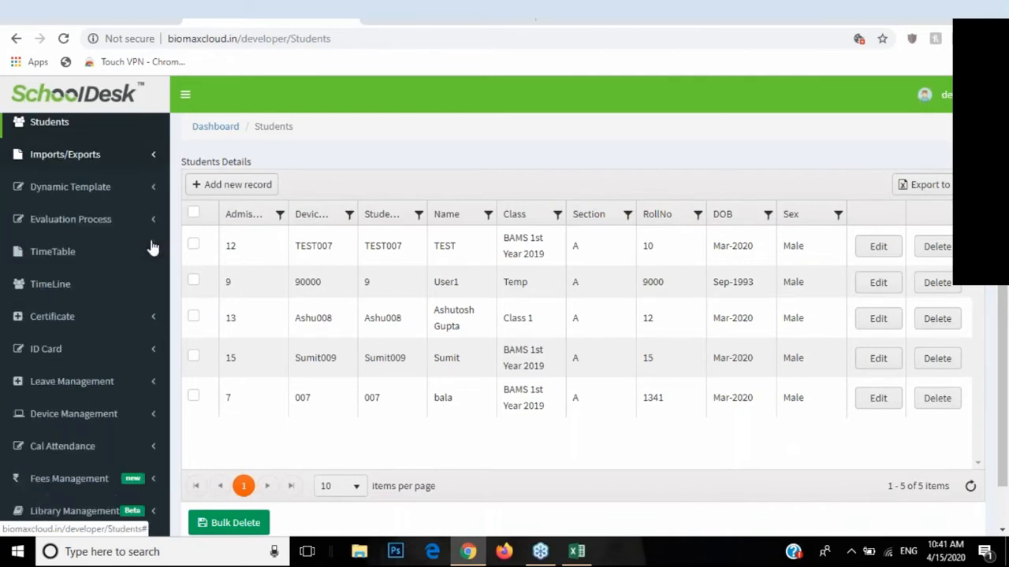
pyautogui.click(150, 419)
pyautogui.scroll(-1, 134, 382)
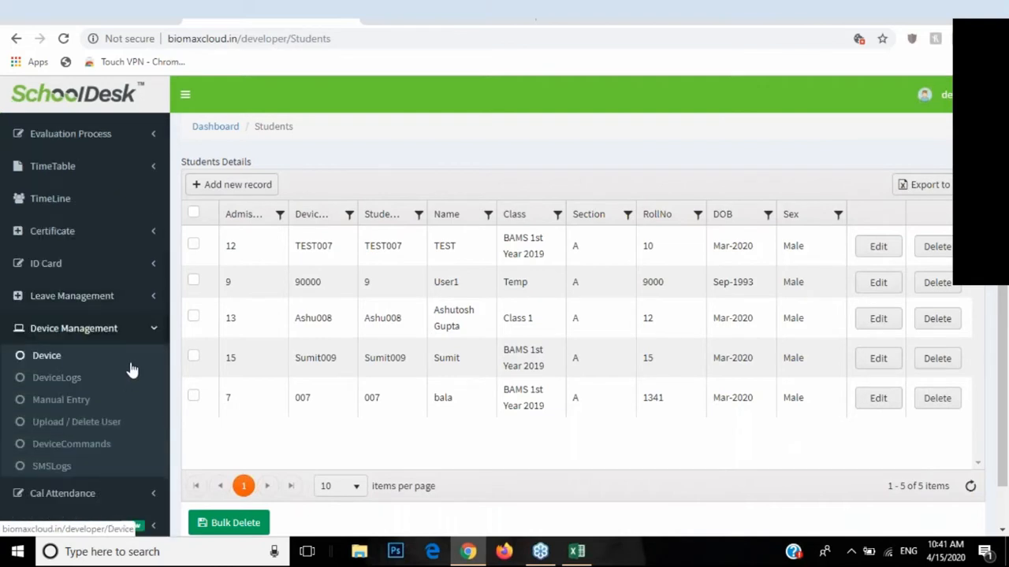
# Step: Open the Device page and cancel a new device form without saving
pyautogui.click(48, 360)
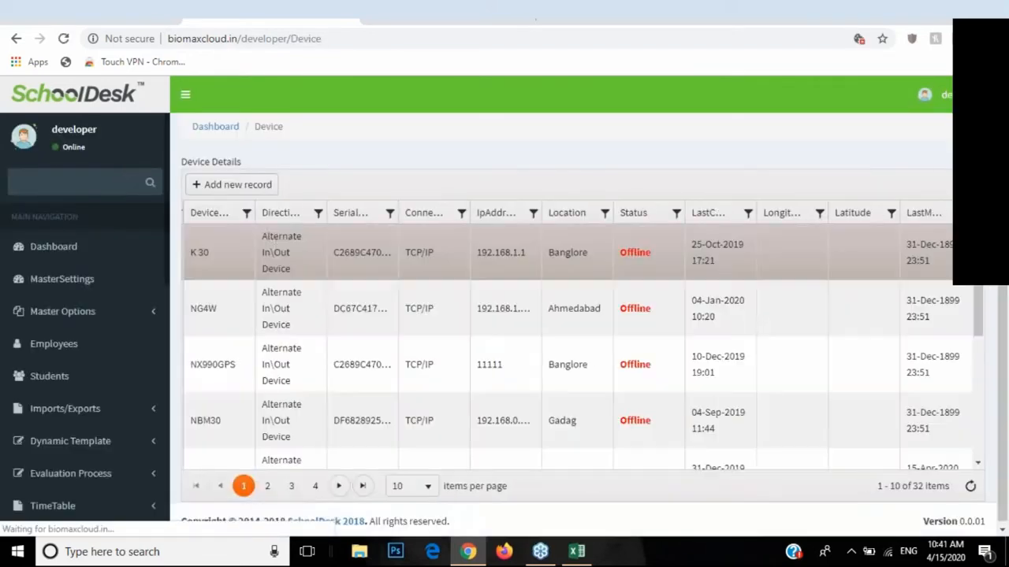
pyautogui.click(228, 192)
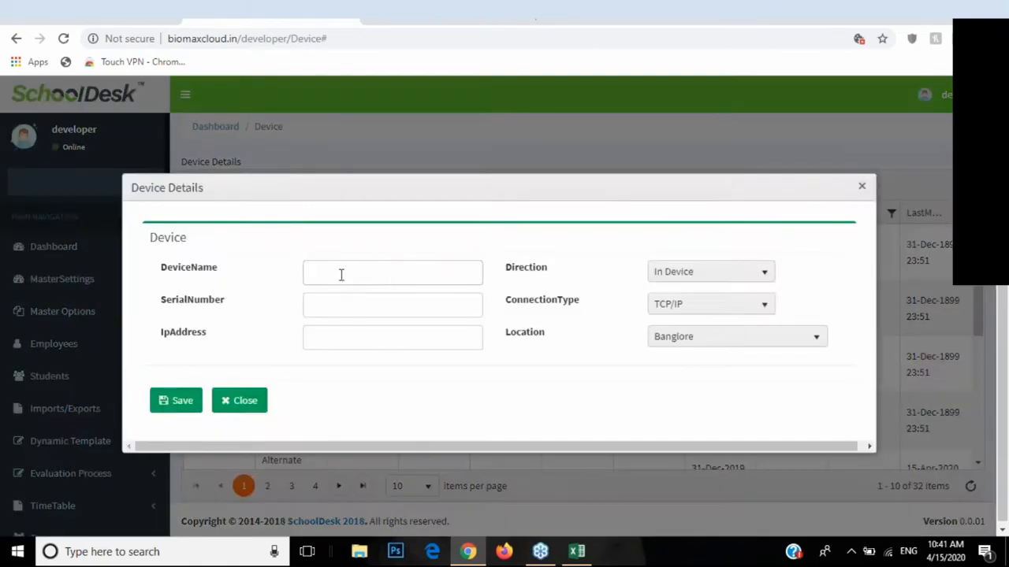
pyautogui.click(335, 276)
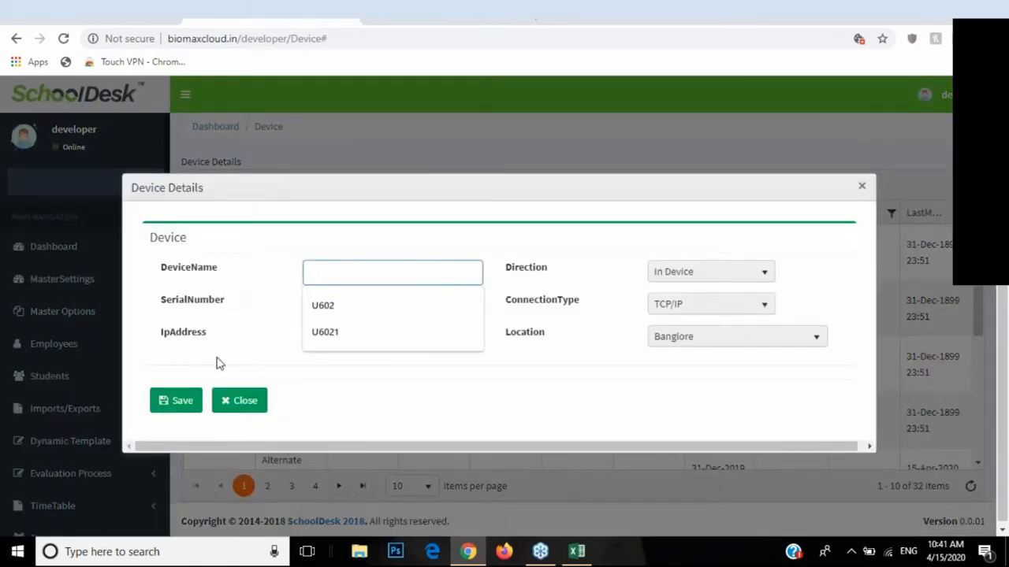
pyautogui.click(228, 401)
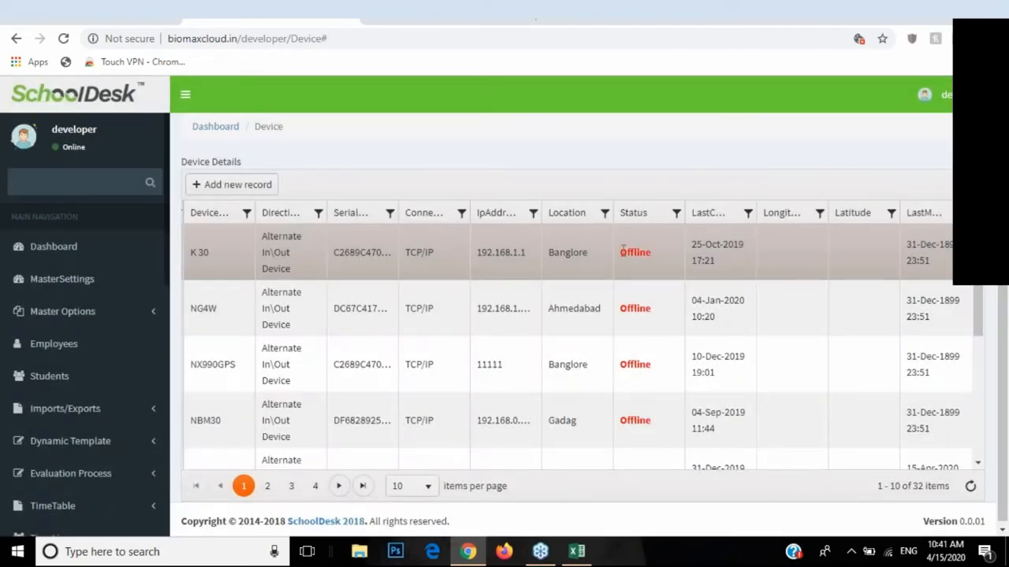
# Step: Bring up the K 30 device's action menu and dismiss it without choosing anything
pyautogui.moveTo(618, 252); pyautogui.dragTo(654, 253)
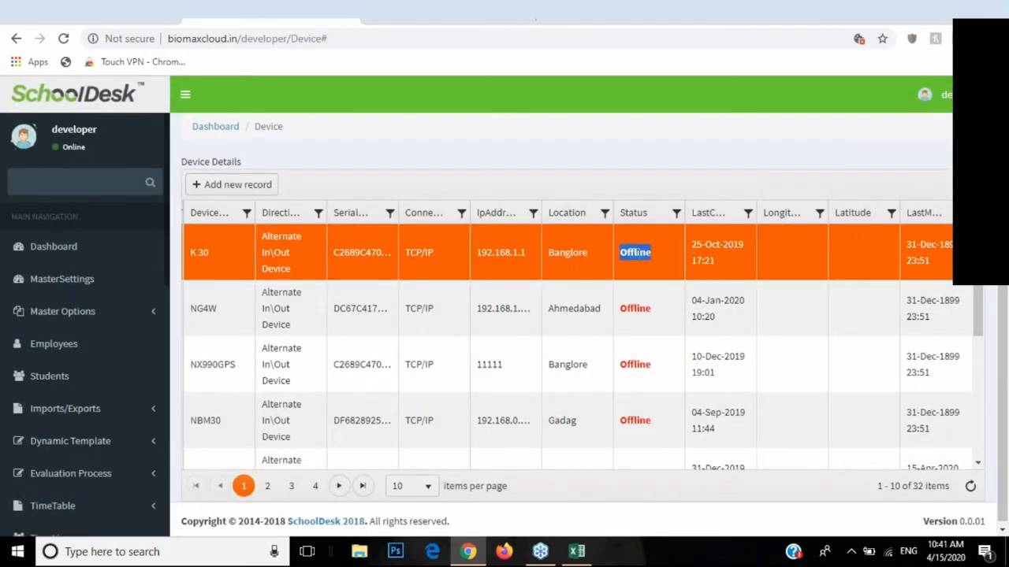
pyautogui.click(609, 254)
pyautogui.rightClick(450, 252)
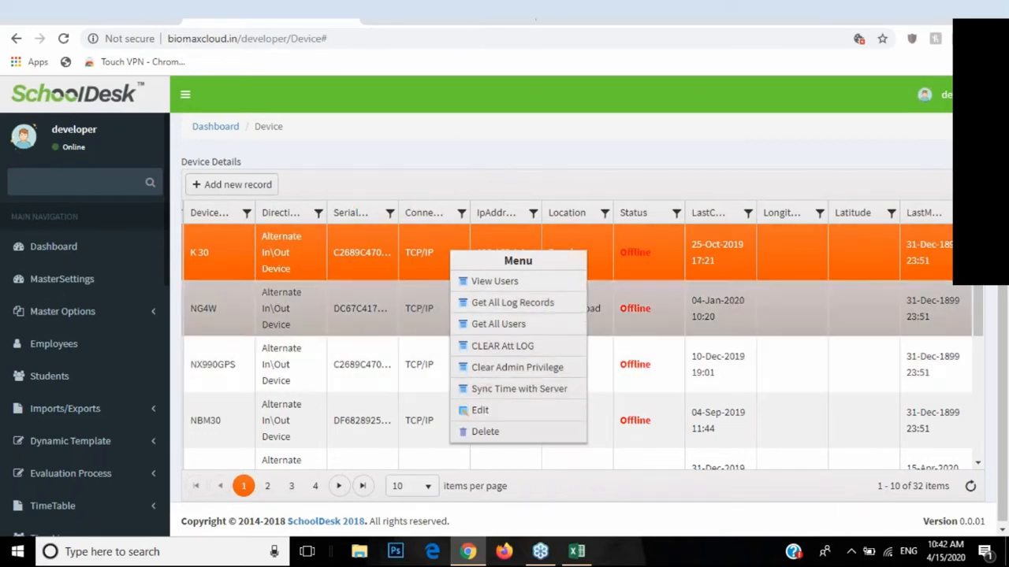
pyautogui.click(362, 267)
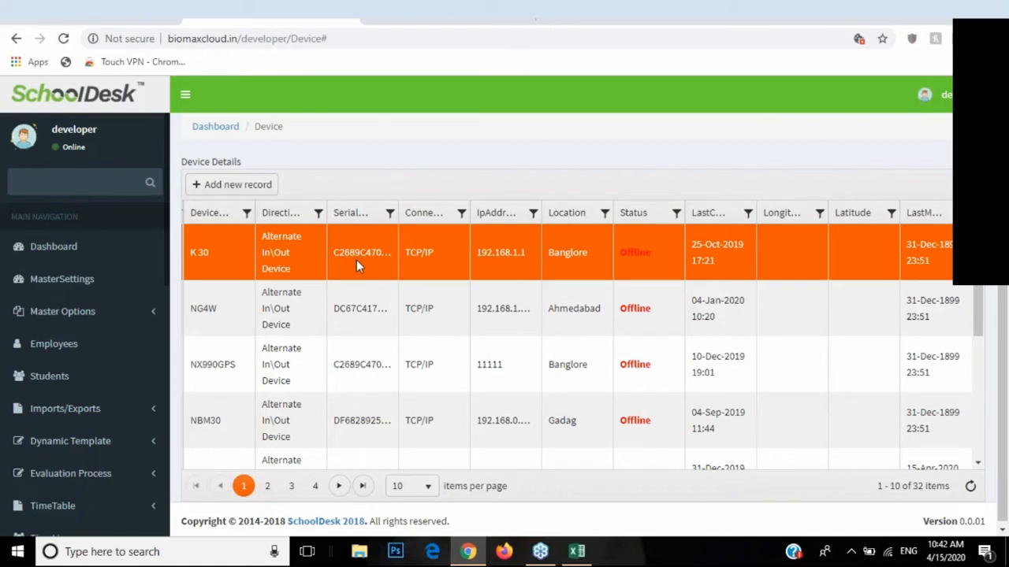
pyautogui.scroll(-2, 57, 398)
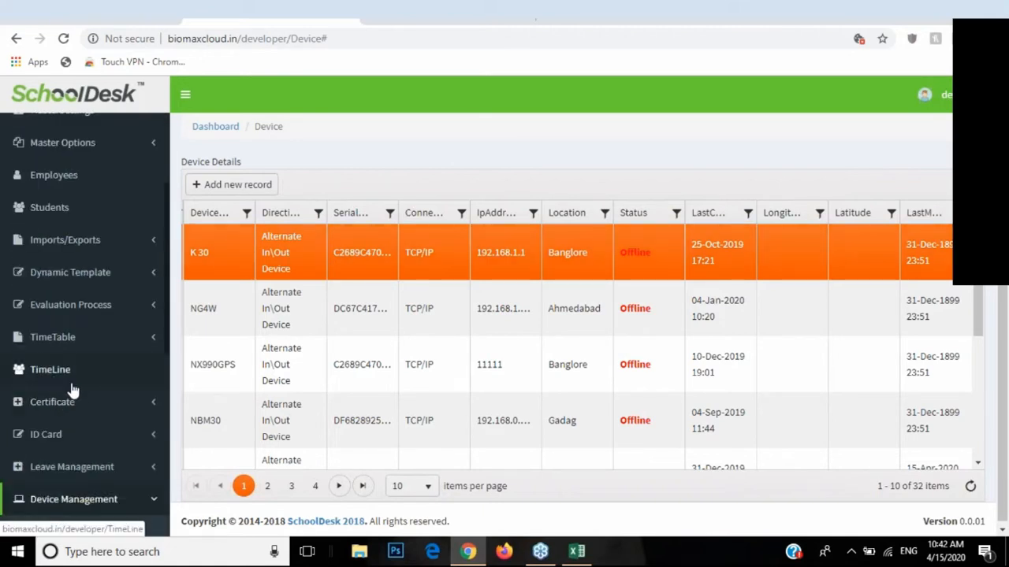
pyautogui.scroll(-3, 71, 390)
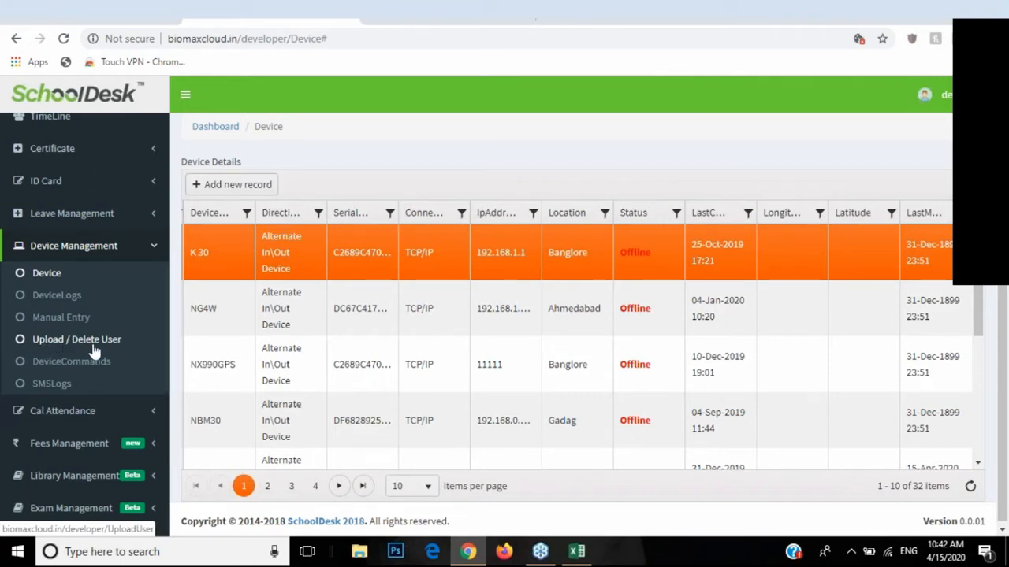
# Step: On Upload / Delete User, pick Employee users, the X-990 Test Gps device, and the first three employees
pyautogui.click(73, 349)
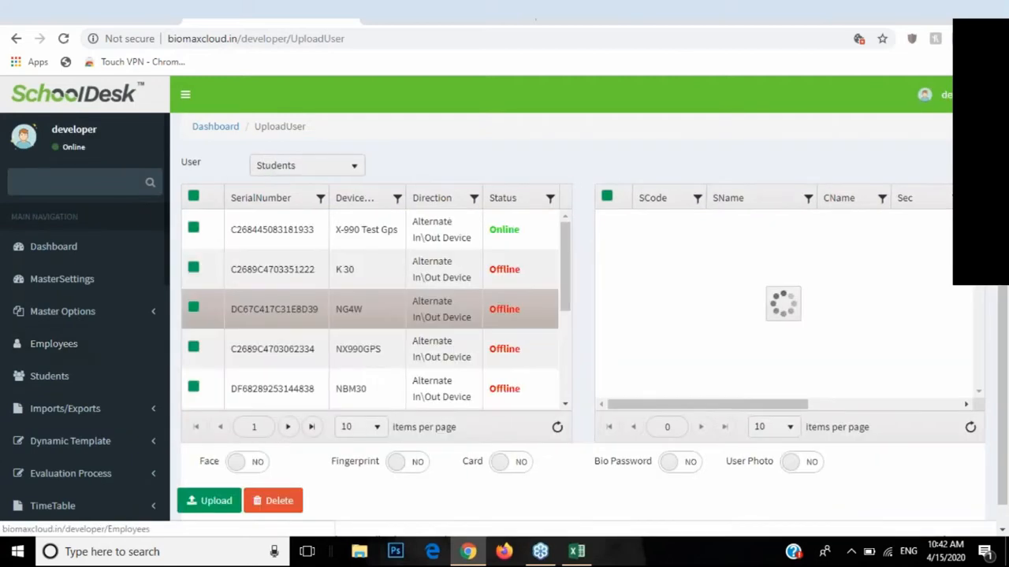
pyautogui.click(331, 167)
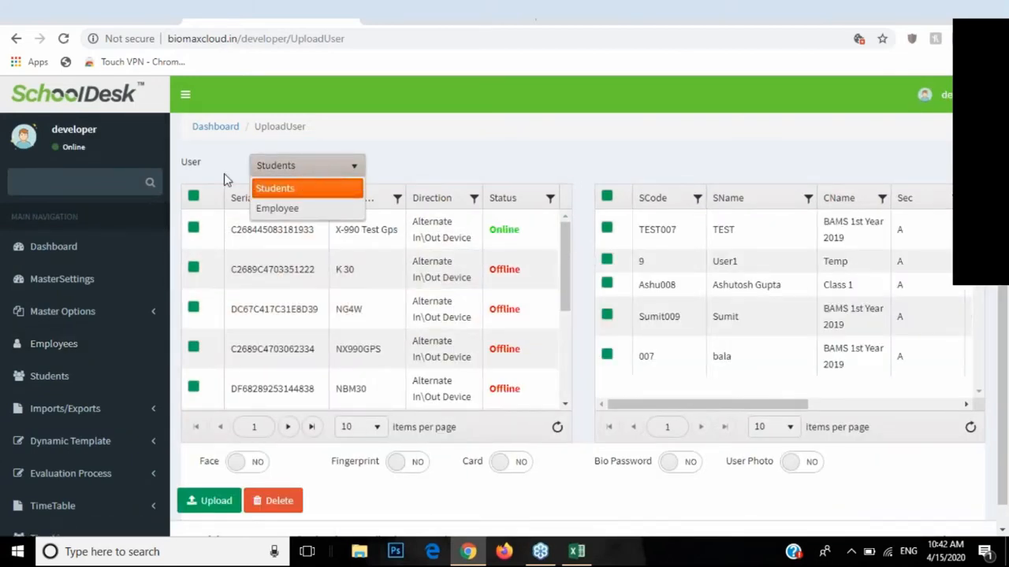
pyautogui.click(297, 206)
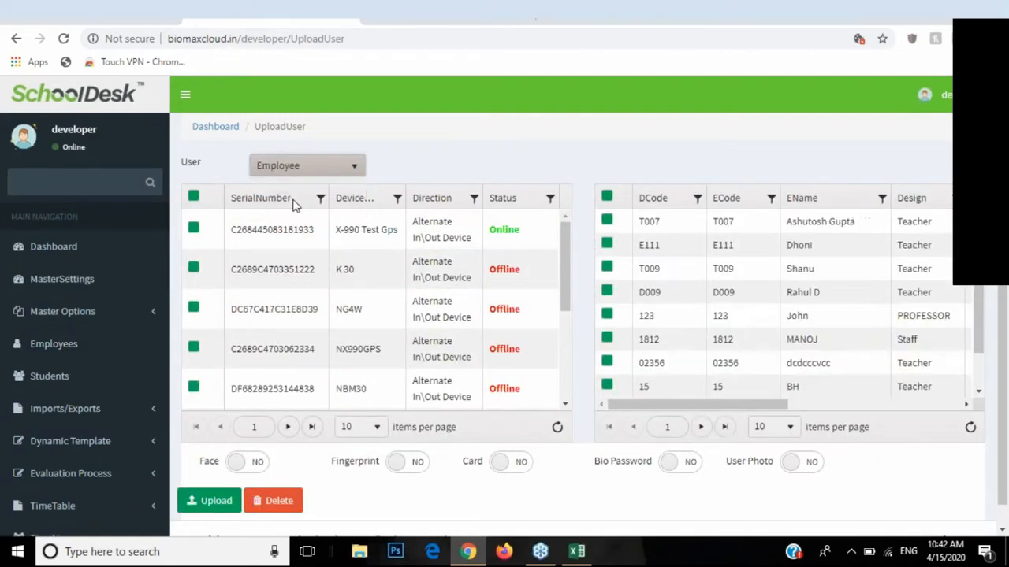
pyautogui.click(201, 231)
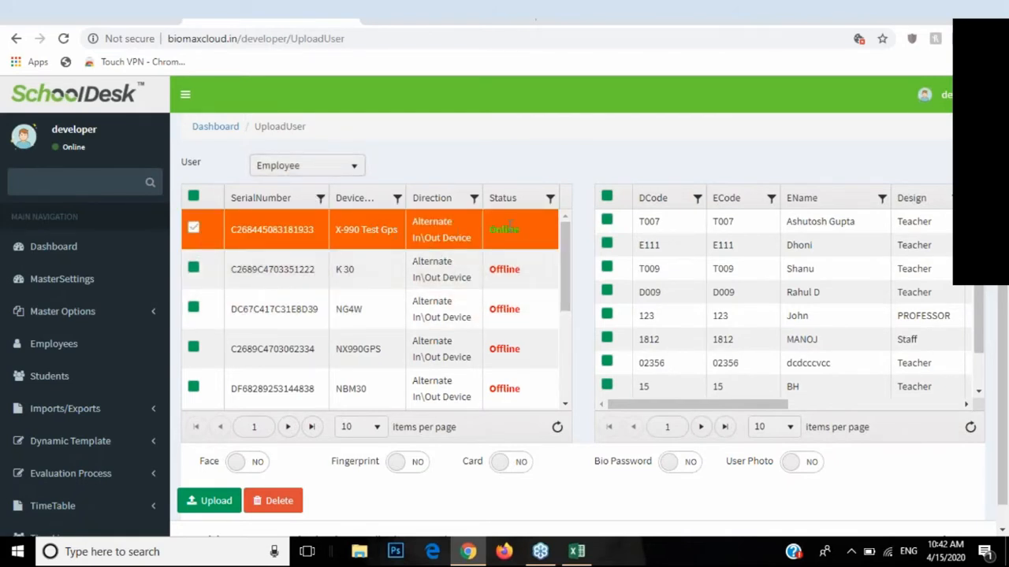
pyautogui.moveTo(489, 230); pyautogui.dragTo(502, 230)
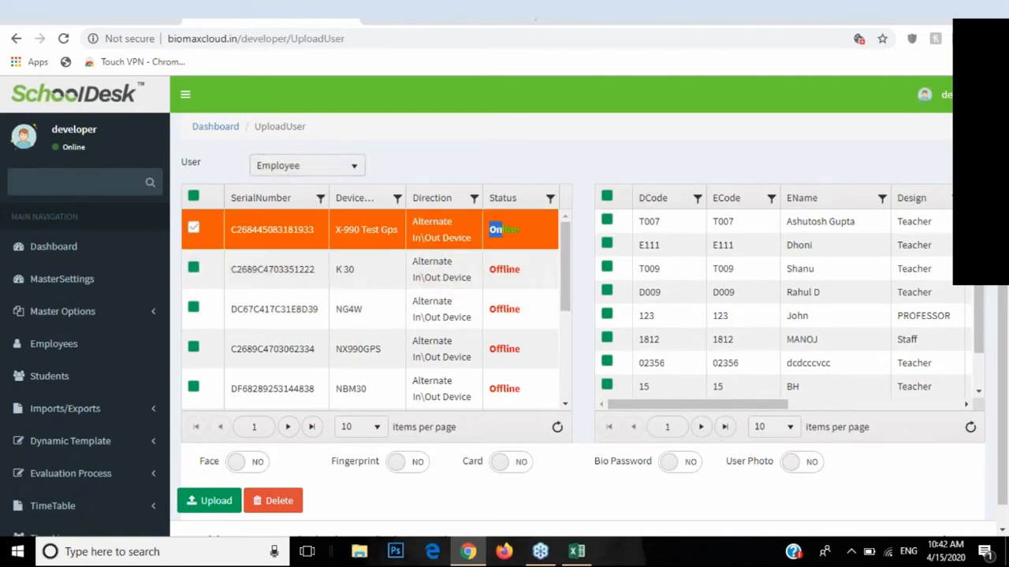
pyautogui.click(606, 222)
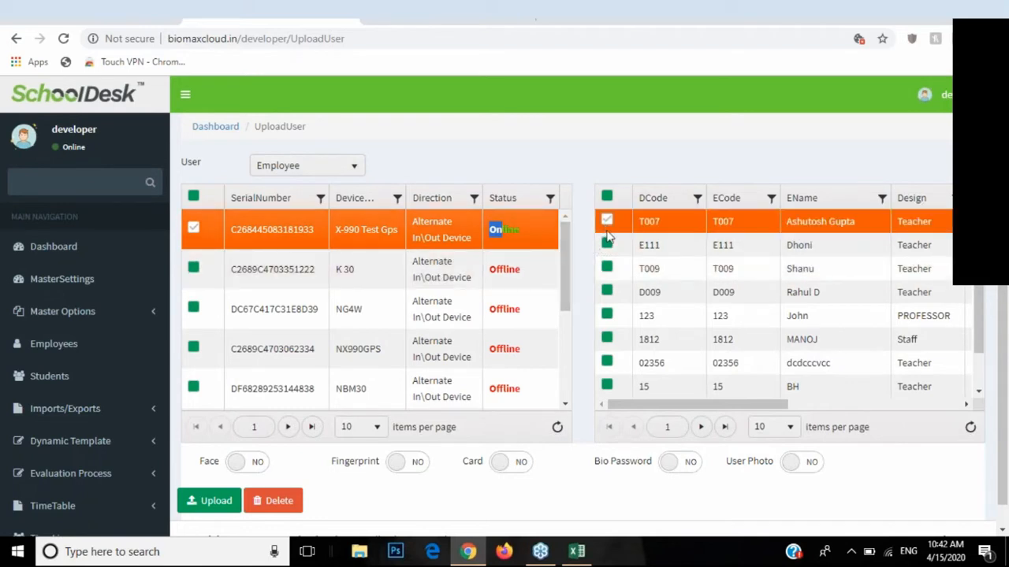
pyautogui.click(607, 245)
pyautogui.click(607, 268)
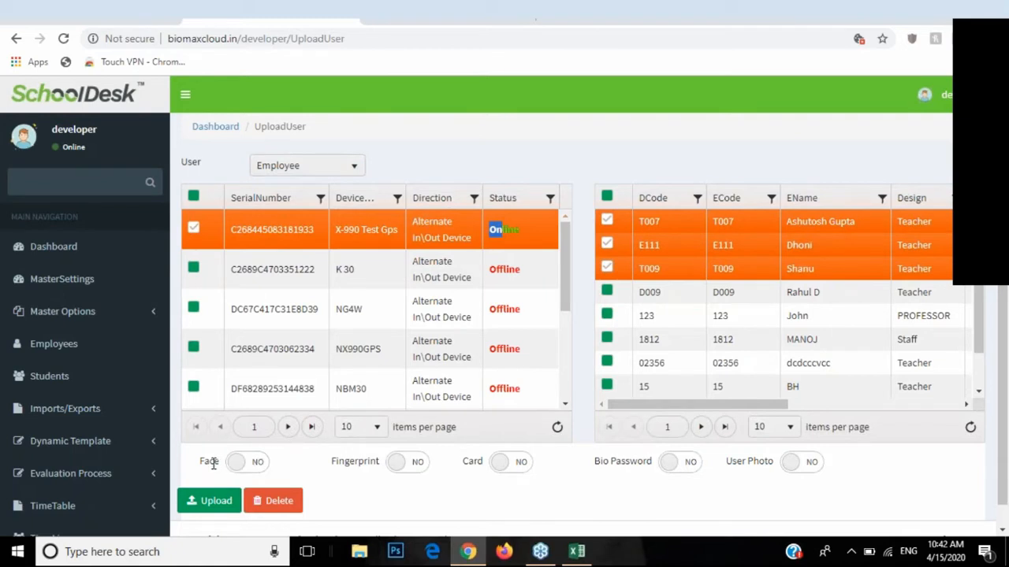
# Step: Enable Face, Fingerprint and Card data, upload the employees, and dismiss the success message
pyautogui.click(240, 464)
pyautogui.click(397, 464)
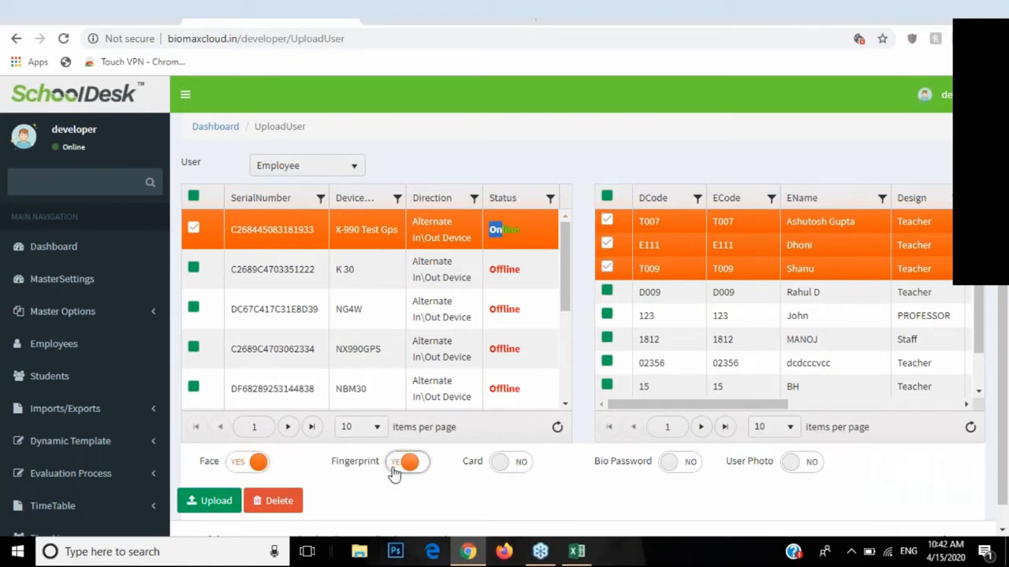
pyautogui.click(501, 465)
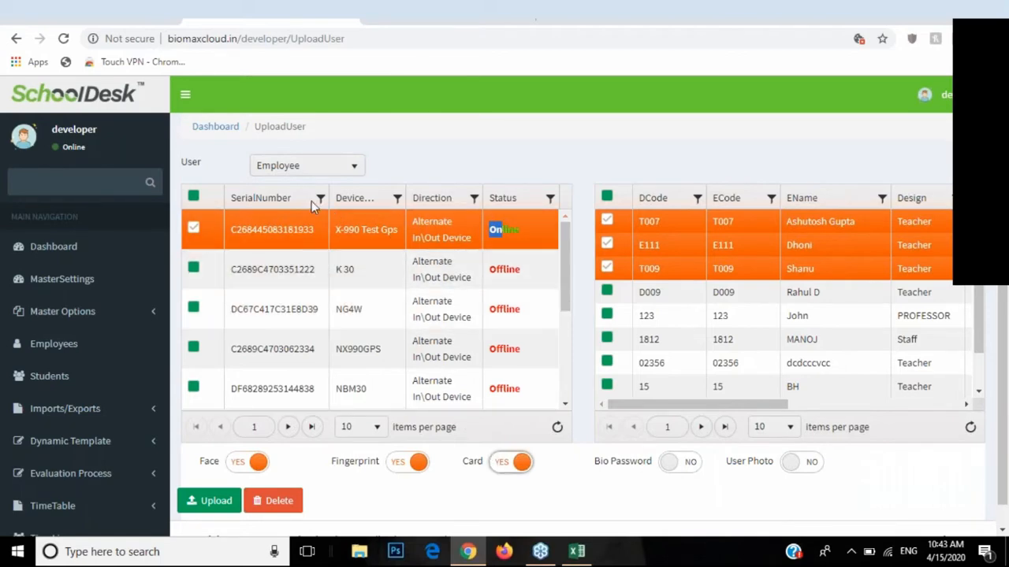
pyautogui.click(226, 501)
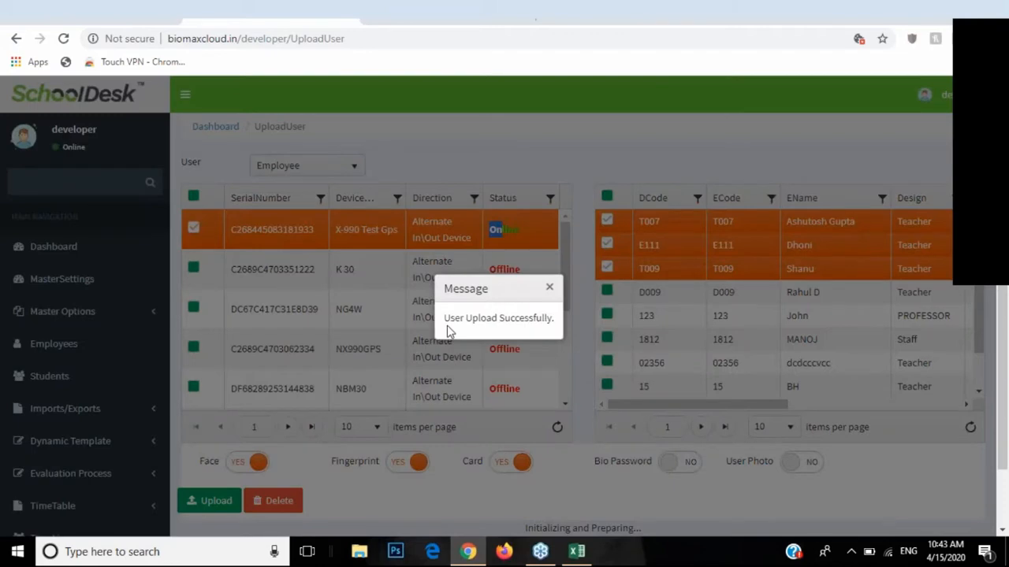
pyautogui.moveTo(445, 318); pyautogui.dragTo(552, 319)
pyautogui.click(550, 287)
pyautogui.scroll(-4, 17, 310)
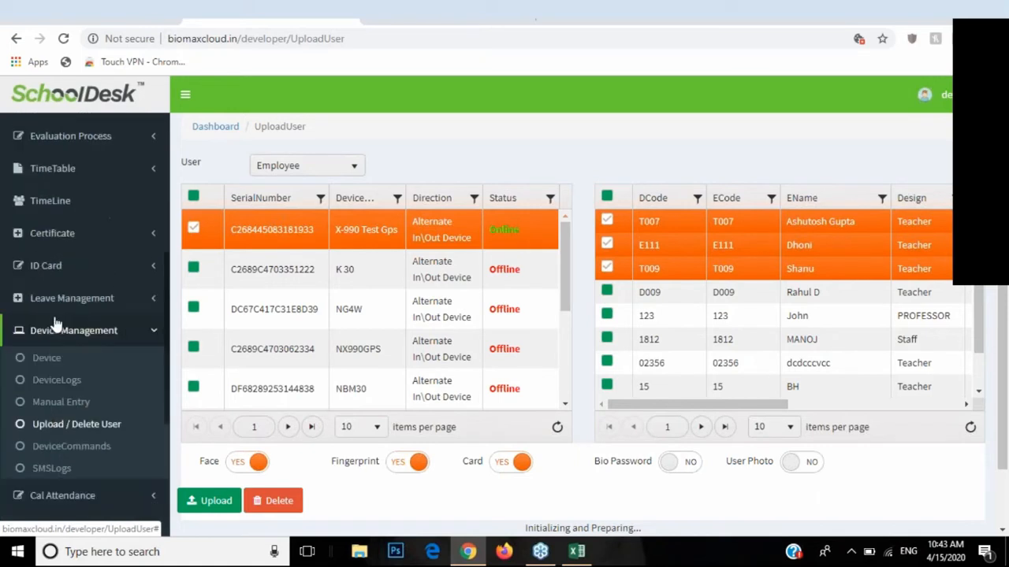
pyautogui.scroll(-1, 55, 323)
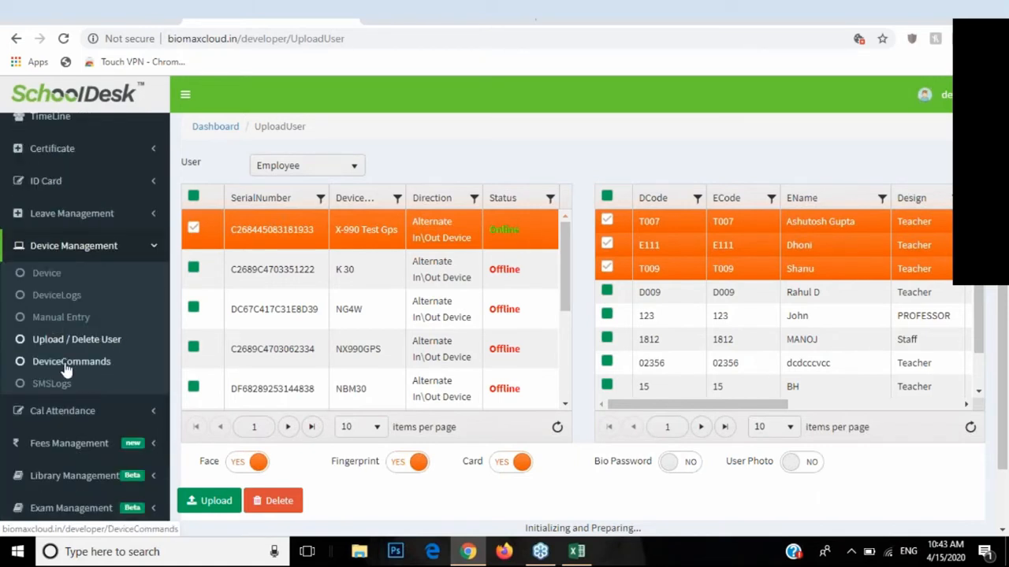
# Step: Open DeviceCommands and refresh until the three Upload User and GET_USER_INFO commands show Success
pyautogui.click(76, 365)
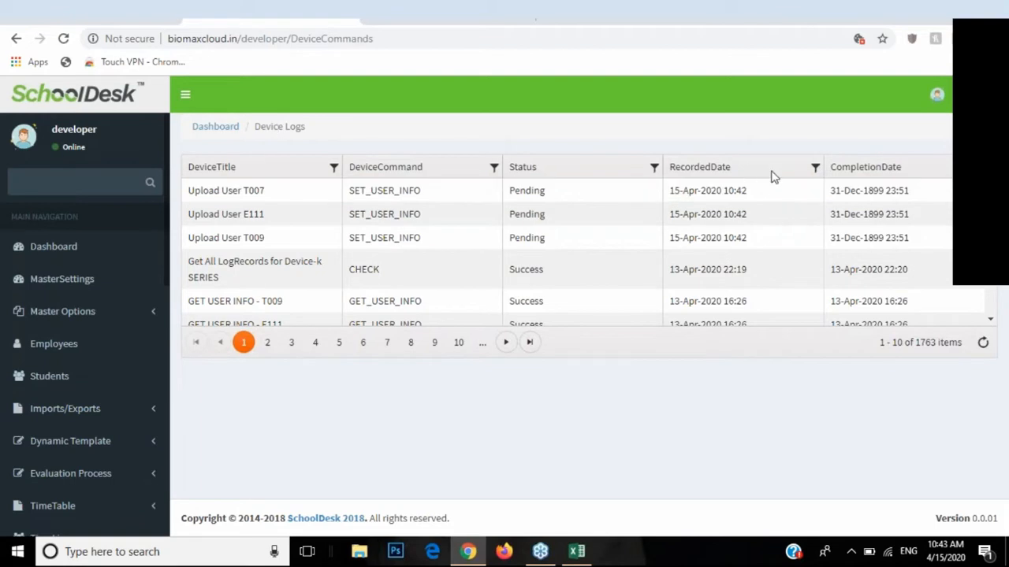
pyautogui.click(981, 343)
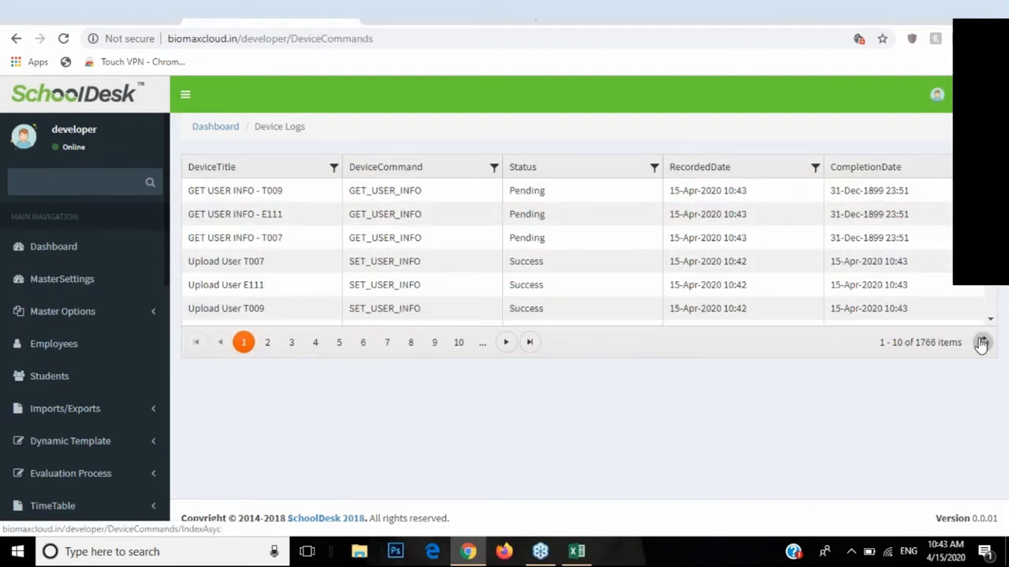
pyautogui.click(983, 343)
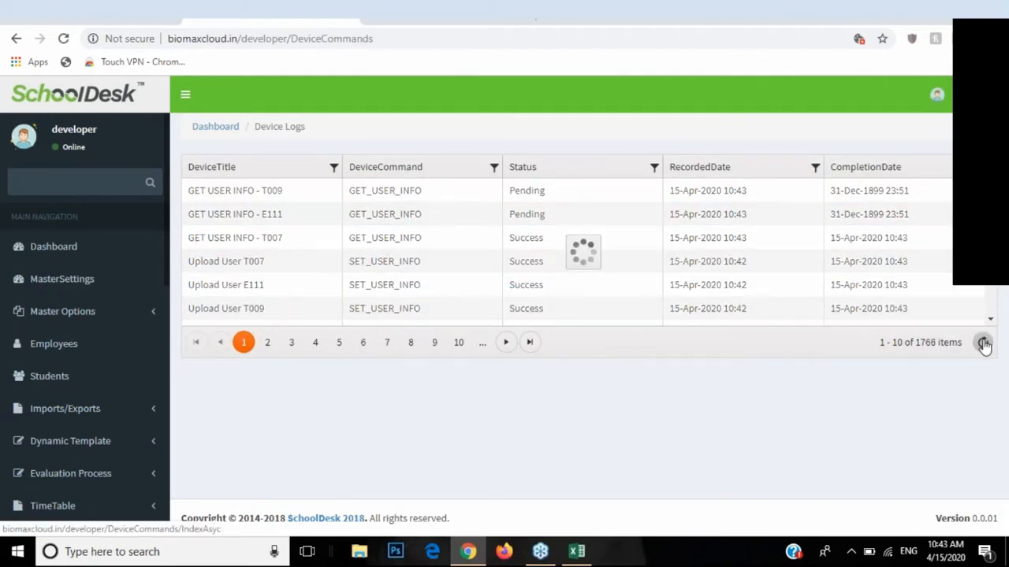
pyautogui.click(982, 344)
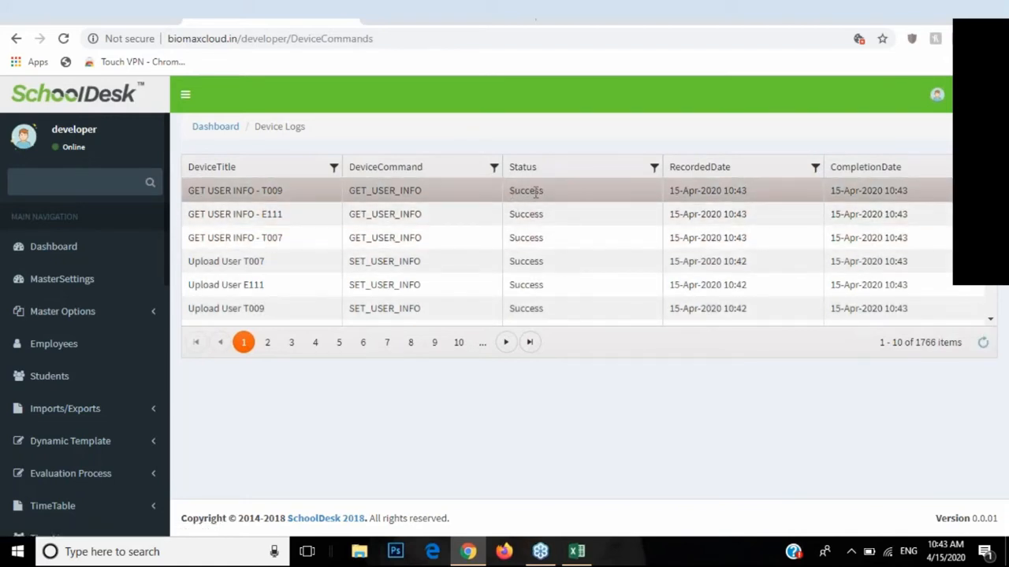
pyautogui.scroll(-5, 60, 338)
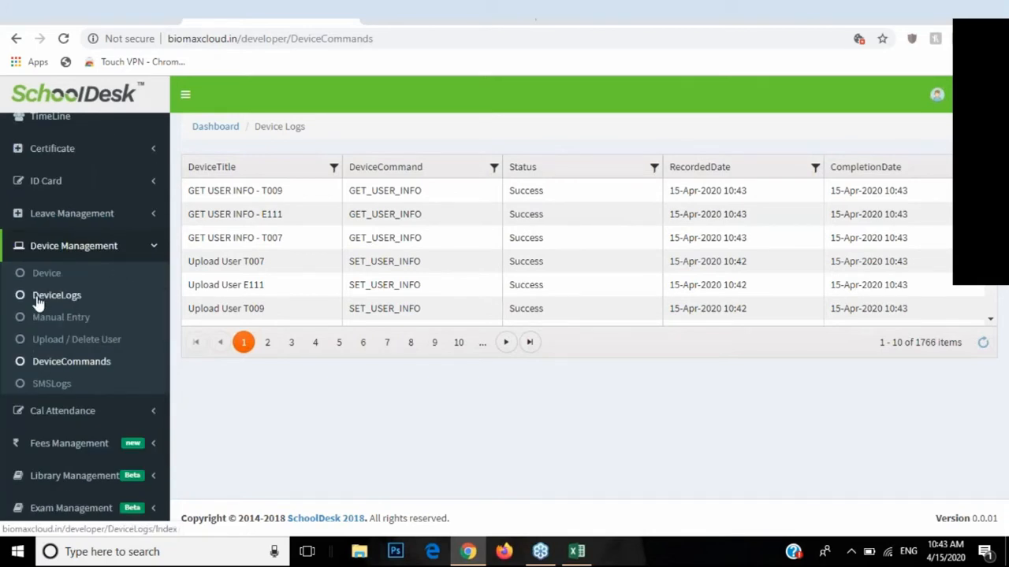
# Step: Filter the student Device Logs to March 2020, listing 34 attendance entries
pyautogui.click(60, 297)
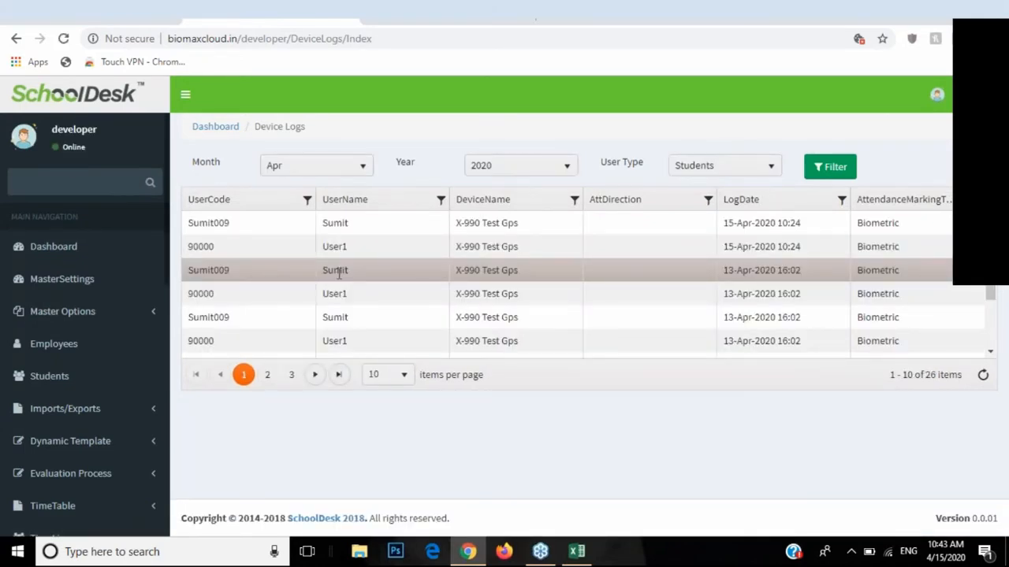
pyautogui.click(318, 165)
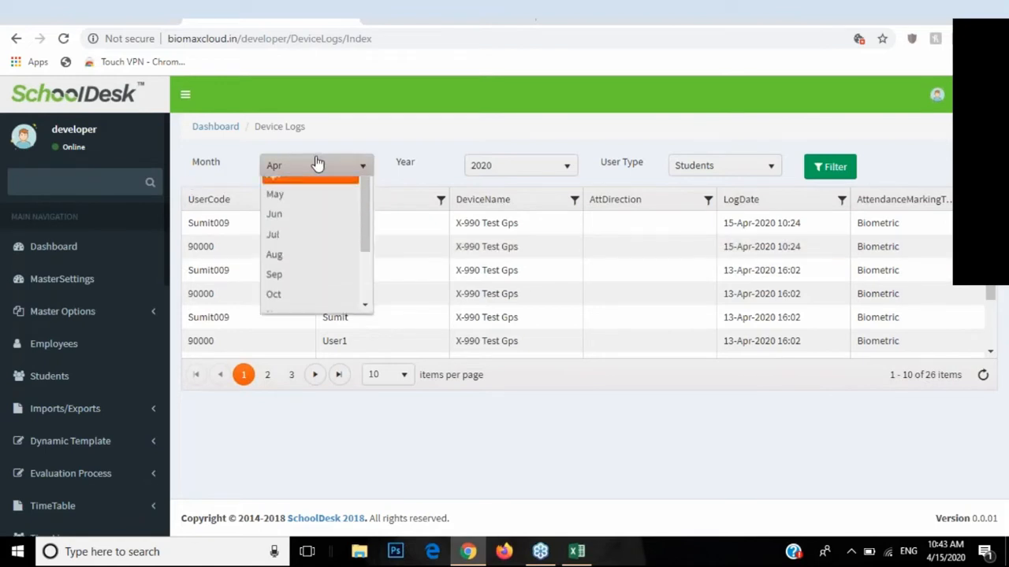
pyautogui.scroll(-3, 296, 311)
pyautogui.click(296, 312)
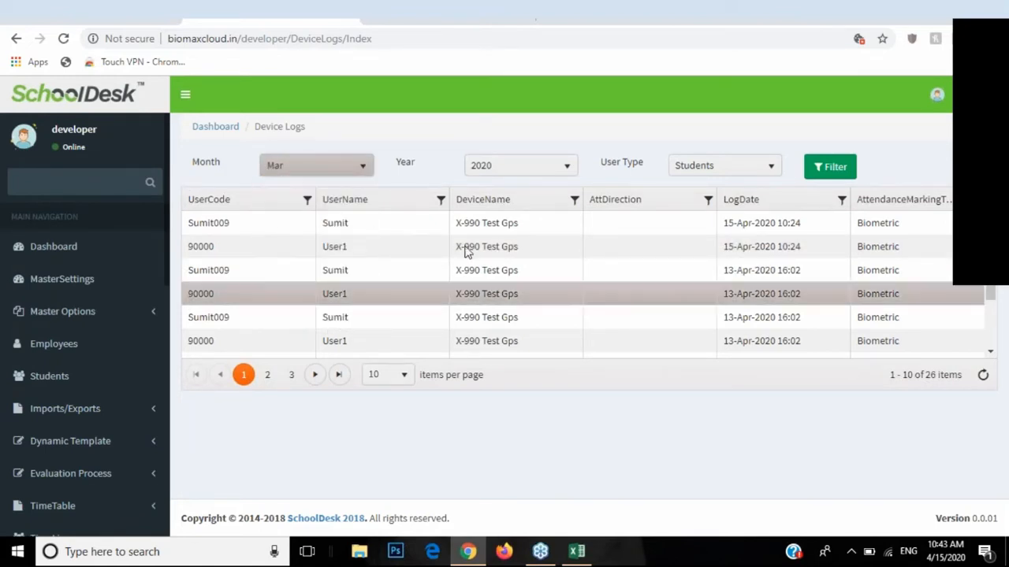
pyautogui.click(833, 168)
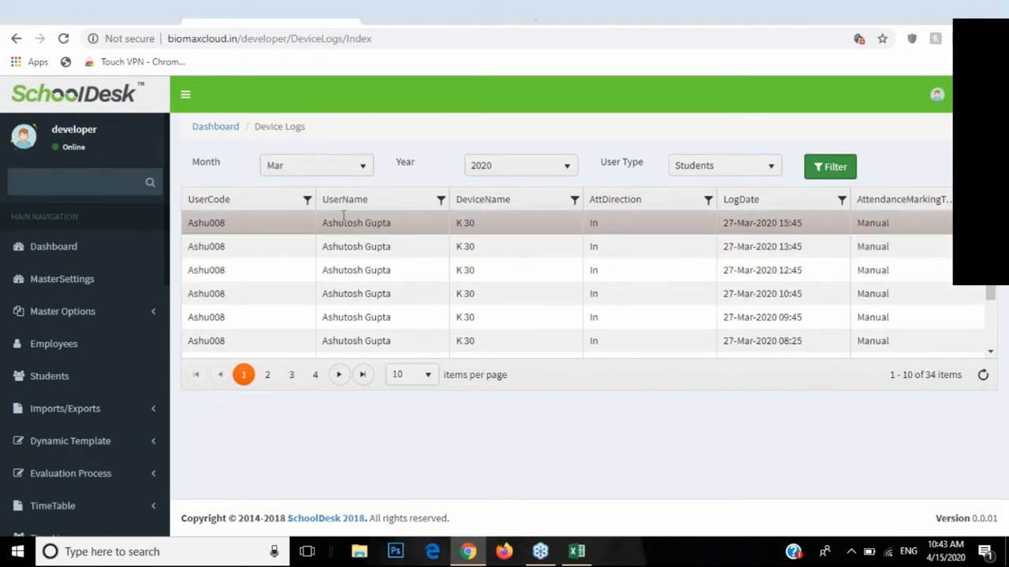
pyautogui.scroll(-2, 363, 290)
pyautogui.scroll(2, 363, 290)
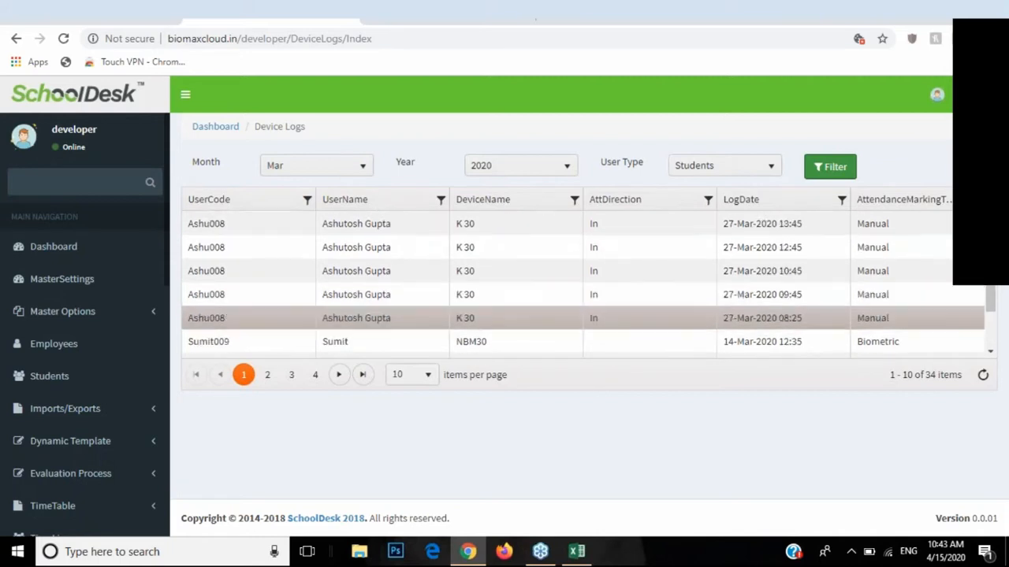
pyautogui.scroll(-4, 87, 331)
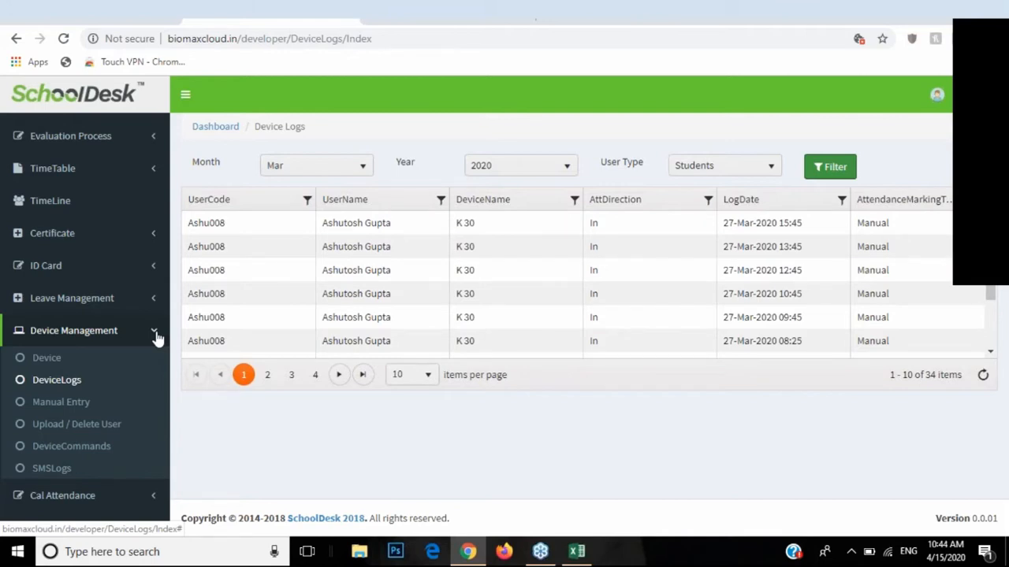
# Step: On the Manual Entry page, keep Students as user type and tick the Class 1 student
pyautogui.click(60, 412)
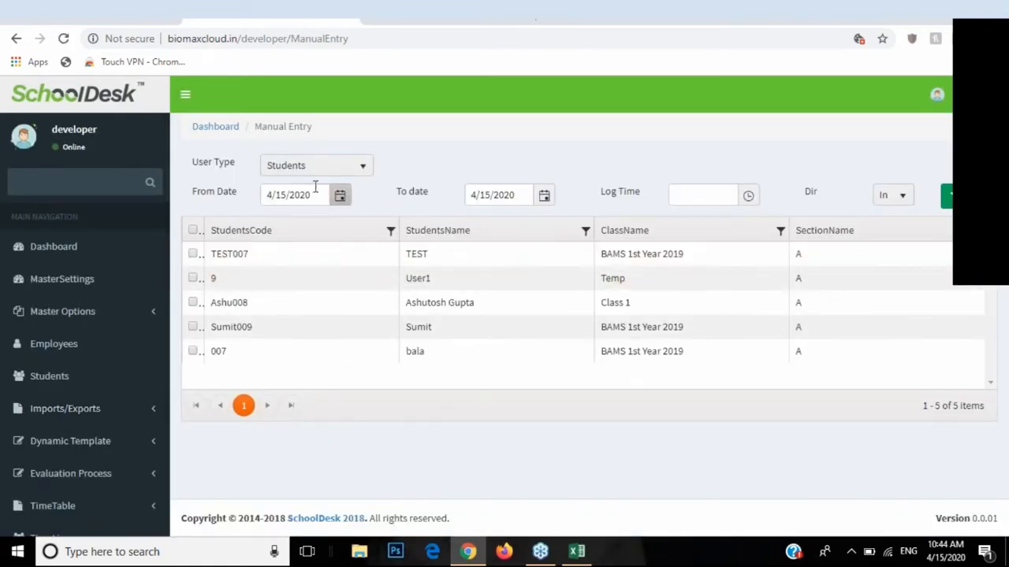
pyautogui.click(314, 174)
pyautogui.click(304, 198)
pyautogui.click(193, 301)
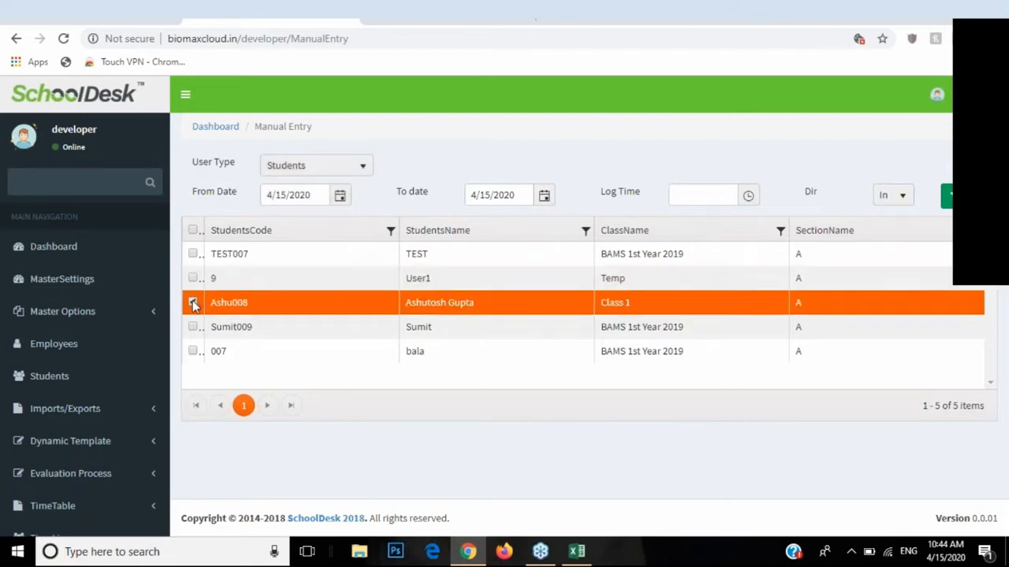
pyautogui.moveTo(210, 193); pyautogui.dragTo(241, 194)
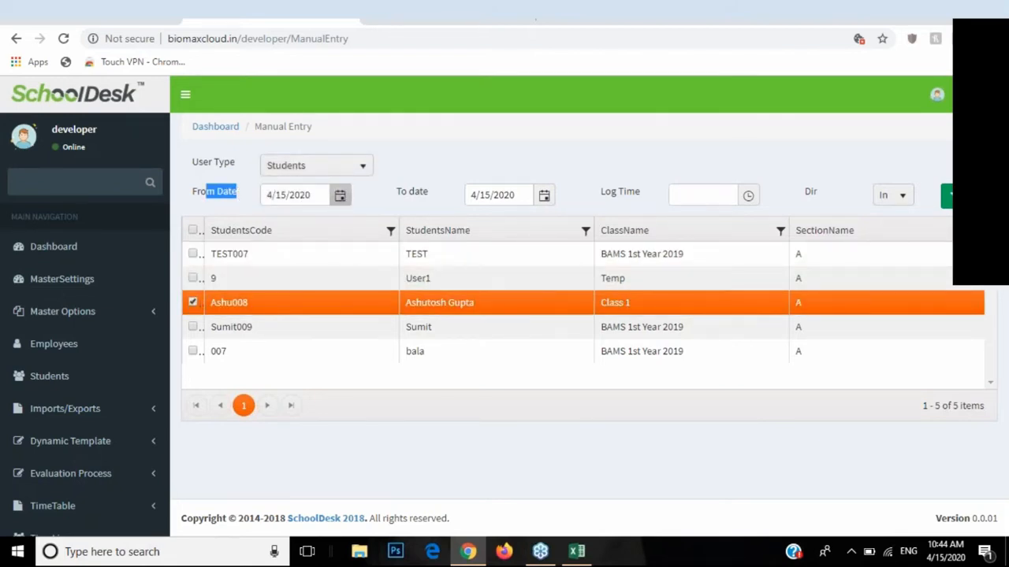
pyautogui.moveTo(401, 191); pyautogui.dragTo(422, 195)
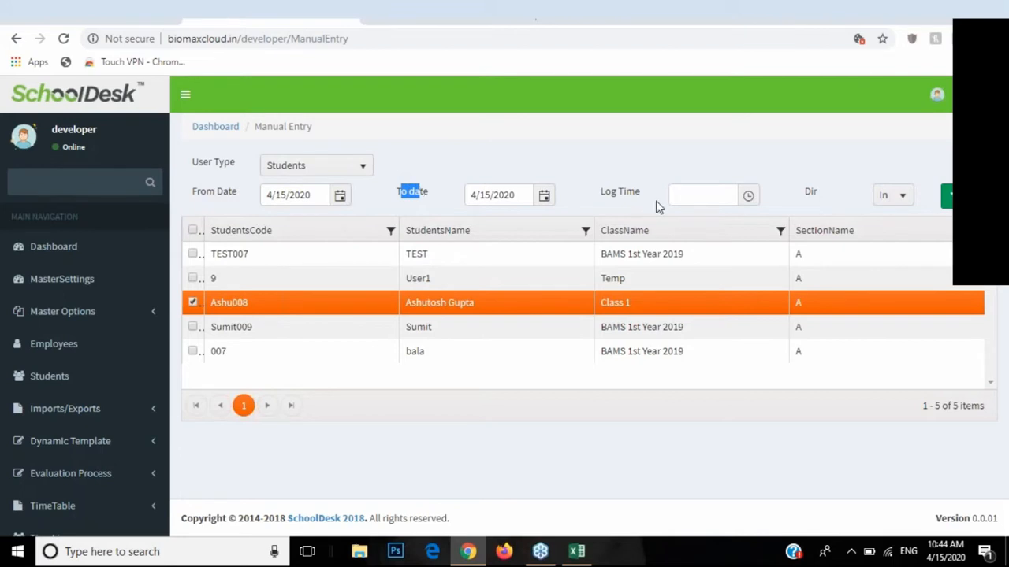
# Step: Set Log Time to 11:30 AM with direction In and save the entry
pyautogui.click(748, 195)
pyautogui.scroll(-6, 727, 279)
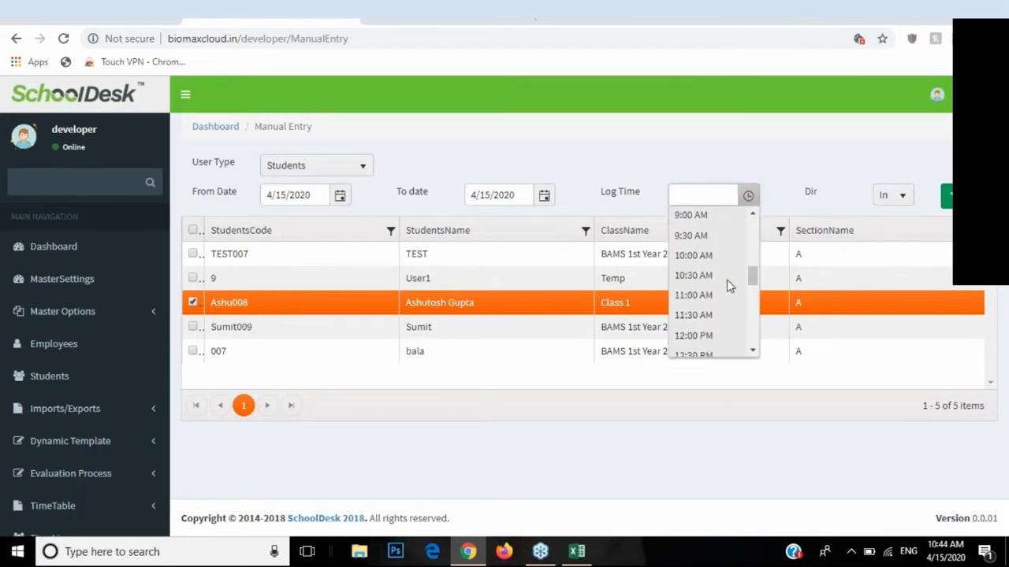
pyautogui.click(707, 308)
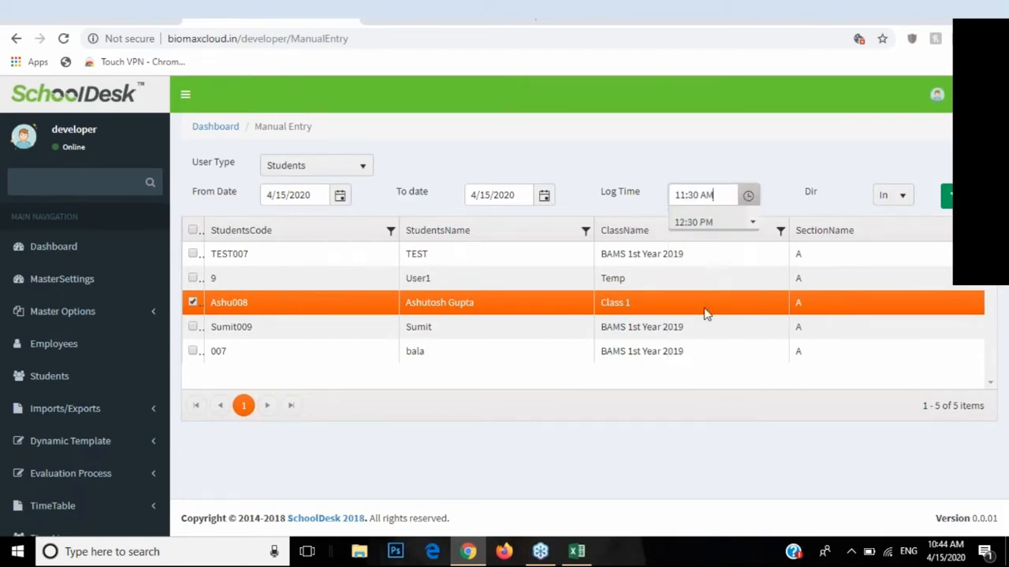
pyautogui.click(896, 198)
pyautogui.click(896, 199)
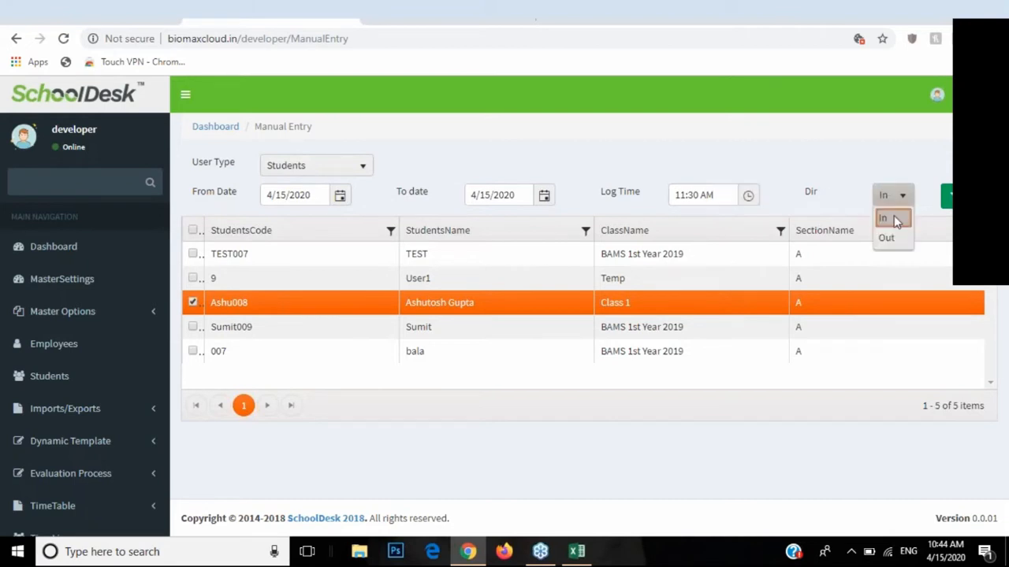
pyautogui.click(895, 222)
pyautogui.click(952, 202)
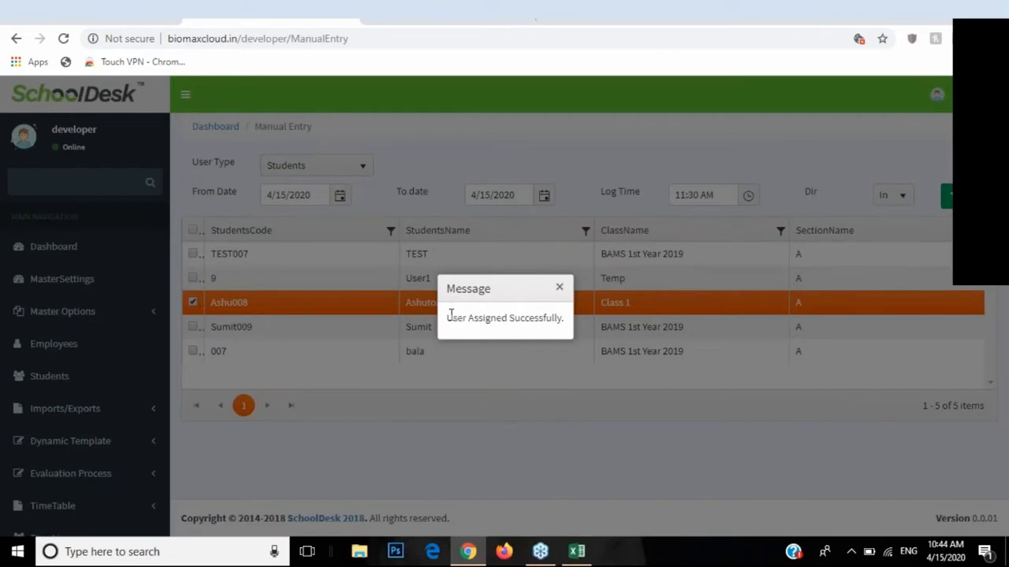
# Step: Dismiss the success message and go to the SMS Log page
pyautogui.moveTo(449, 316); pyautogui.dragTo(557, 318)
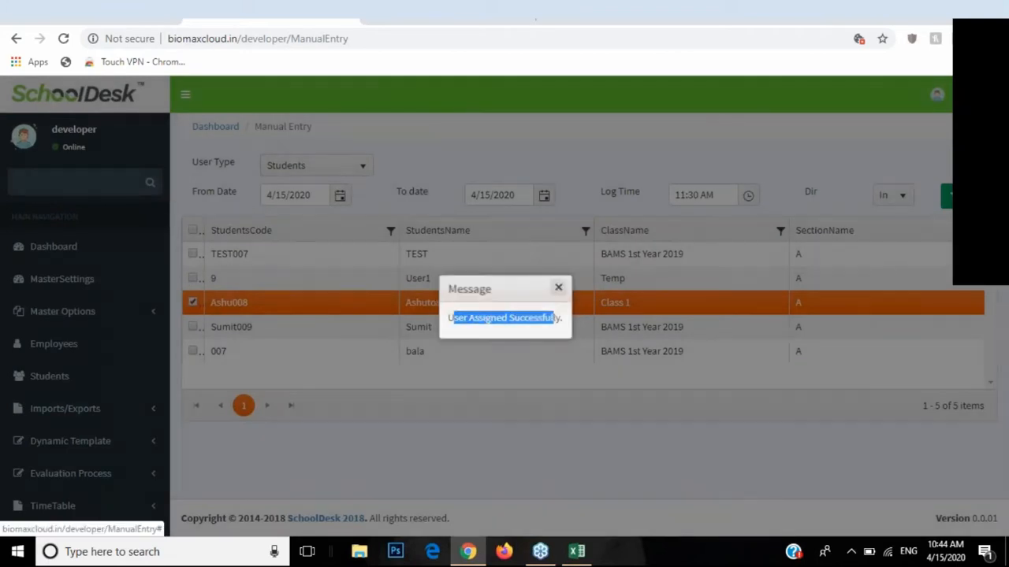
pyautogui.click(558, 288)
pyautogui.scroll(-2, 114, 339)
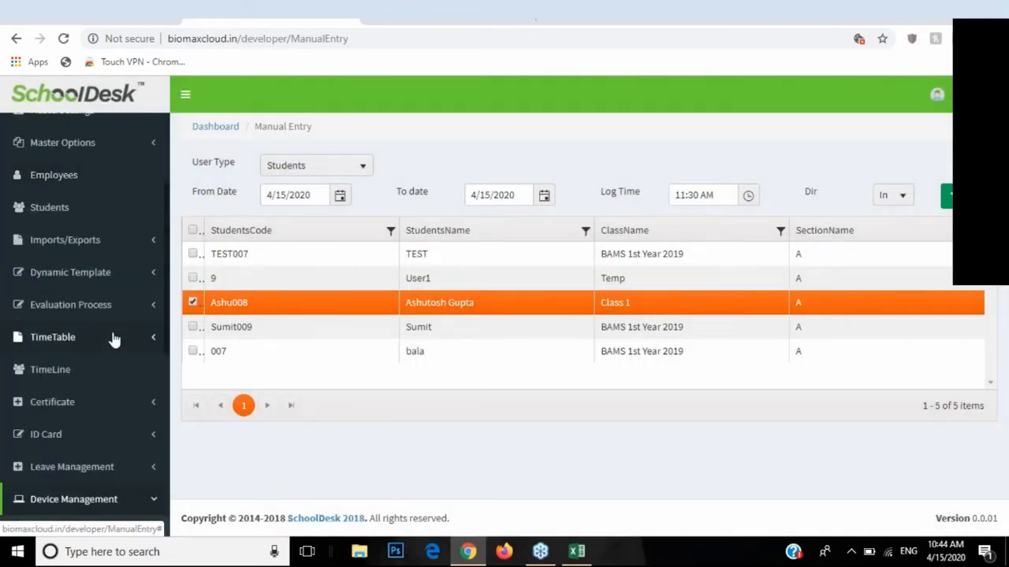
pyautogui.scroll(-2, 114, 339)
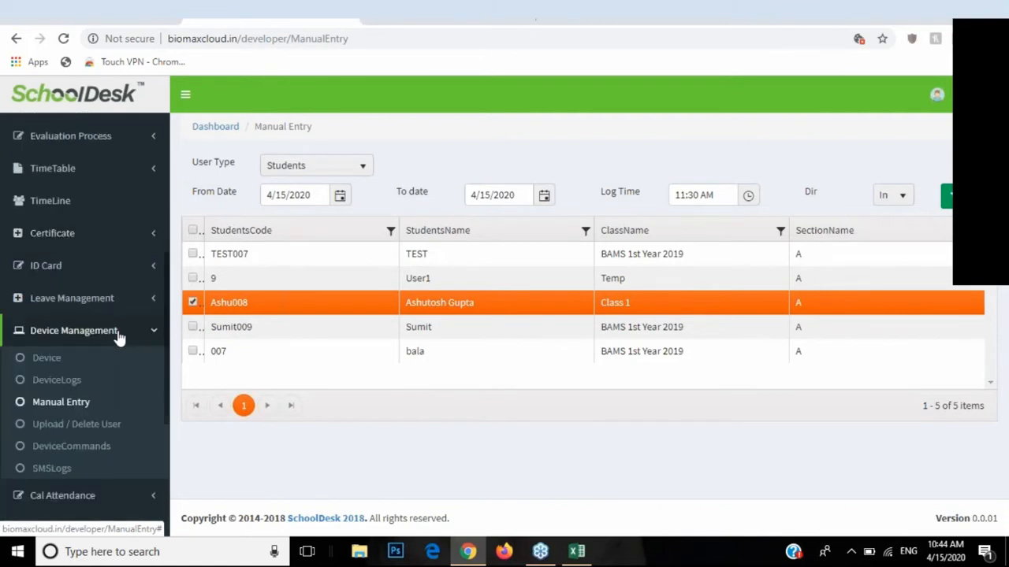
pyautogui.scroll(-1, 119, 337)
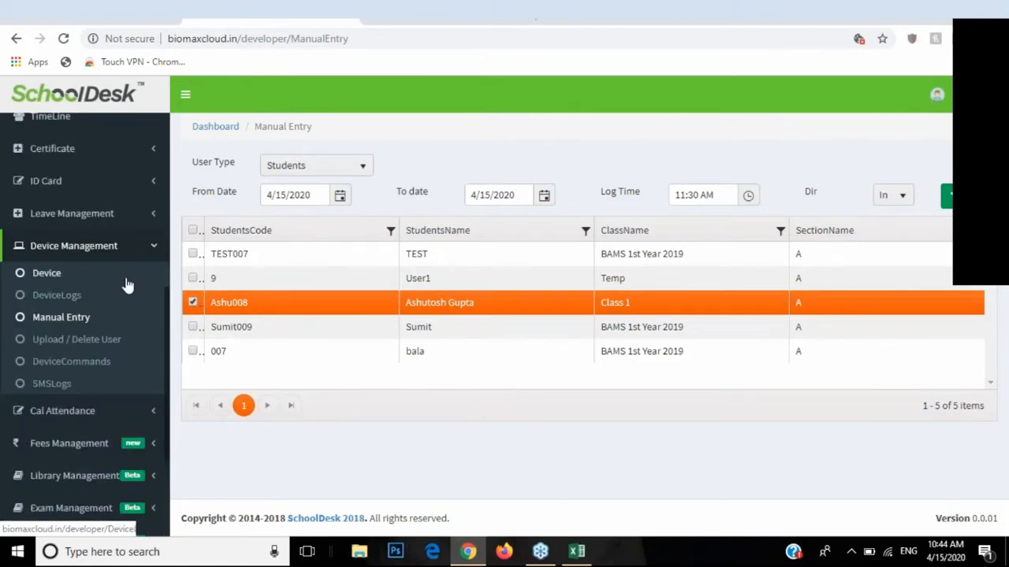
pyautogui.click(49, 386)
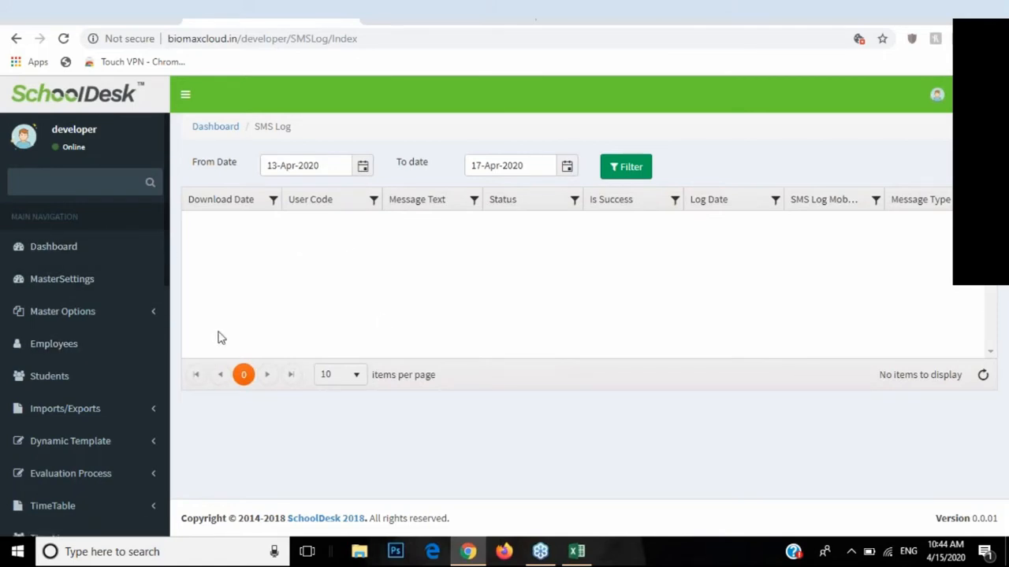
# Step: Collapse the Device Management menu in the sidebar, leaving the empty 13–17 Apr 2020 SMS Log shown
pyautogui.scroll(-3, 86, 355)
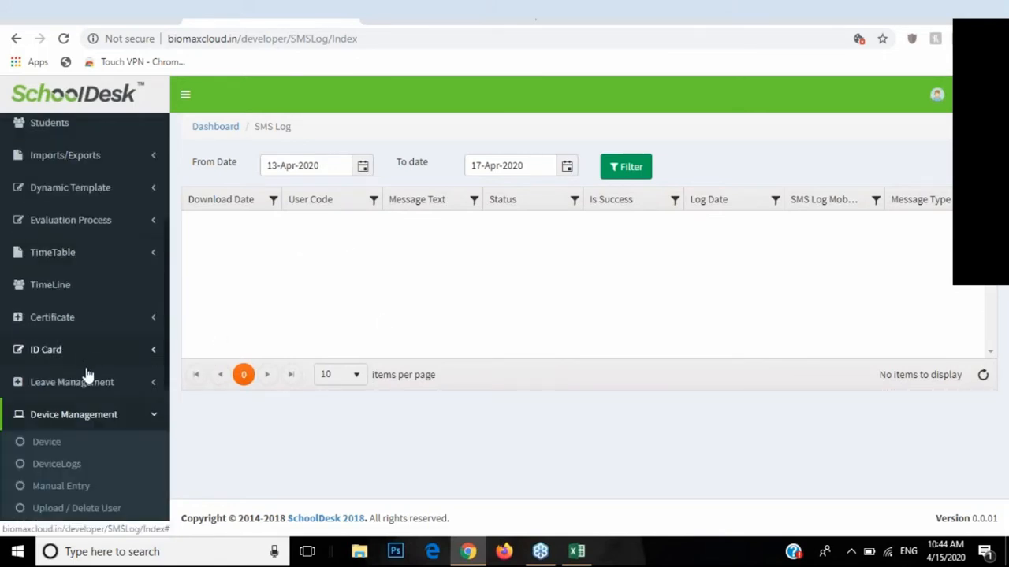
pyautogui.click(63, 417)
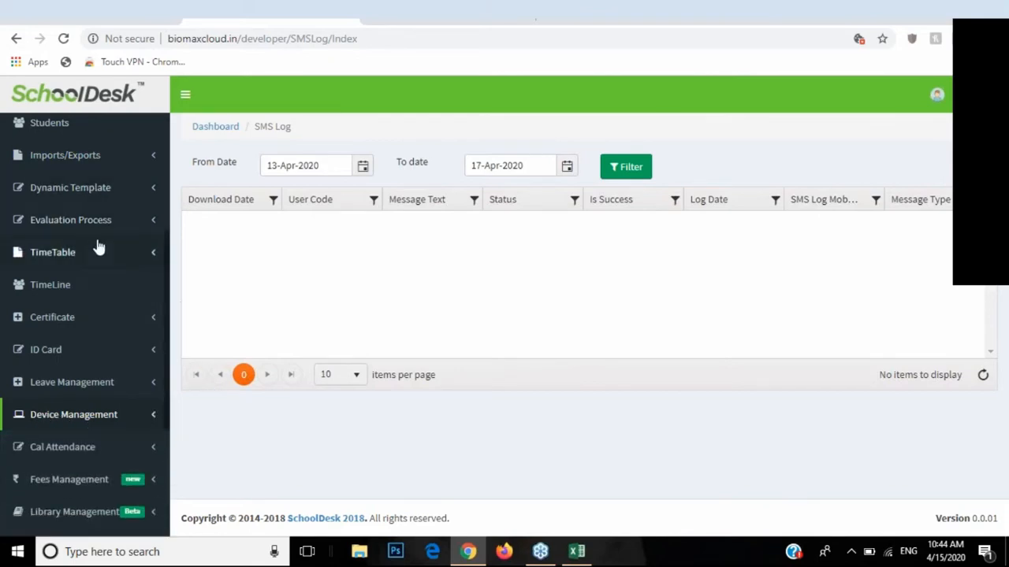
pyautogui.scroll(3, 94, 260)
# Step: Open the Employees list and start a new employee record, keeping designation Teacher
pyautogui.click(69, 356)
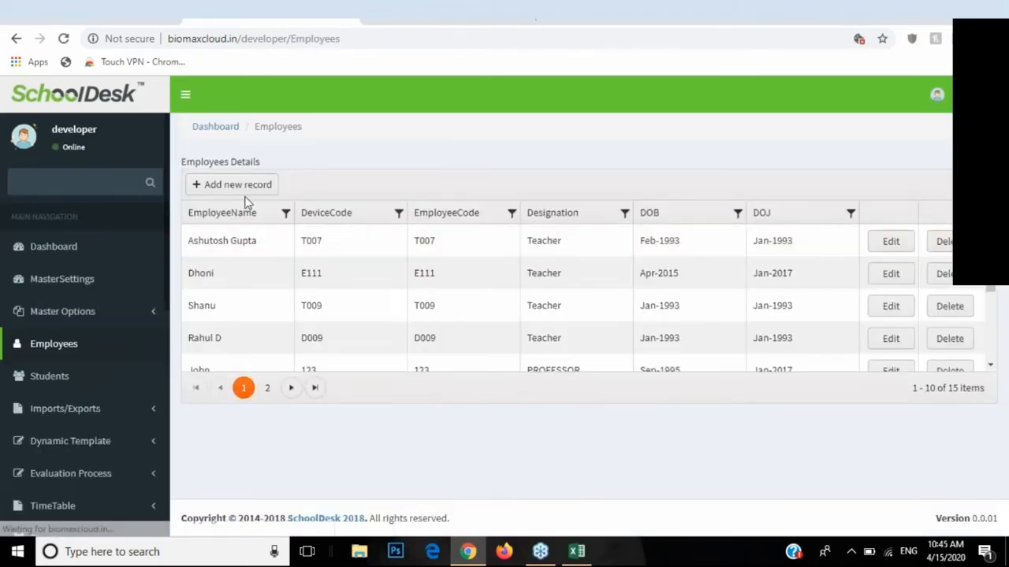
pyautogui.click(242, 185)
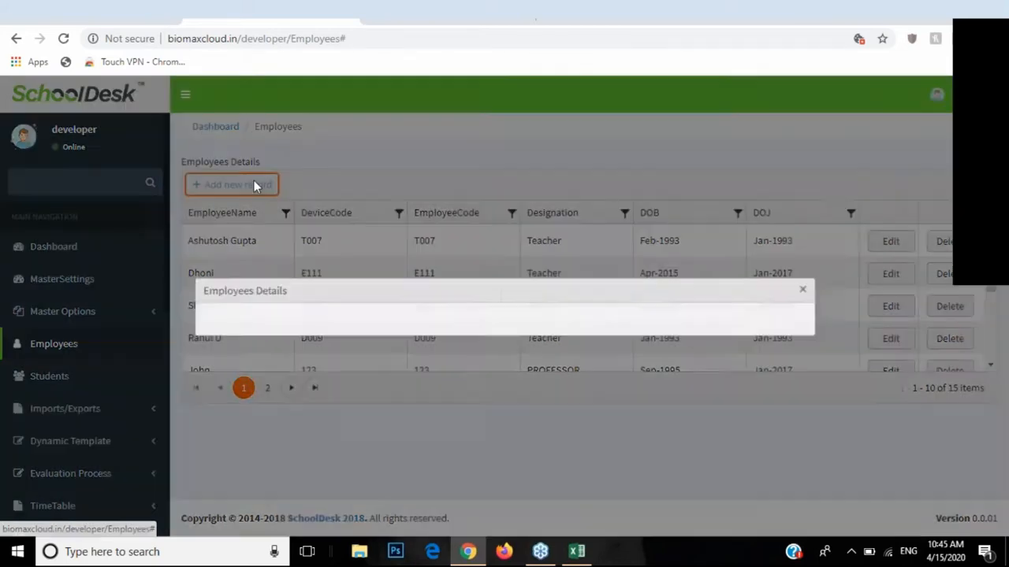
pyautogui.click(675, 179)
pyautogui.click(675, 179)
# Step: Check the roaster and Banglore location choices, close the form unsaved, and expand Master Options
pyautogui.moveTo(507, 366); pyautogui.dragTo(535, 394)
pyautogui.click(669, 396)
pyautogui.click(674, 421)
pyautogui.click(666, 372)
pyautogui.click(669, 388)
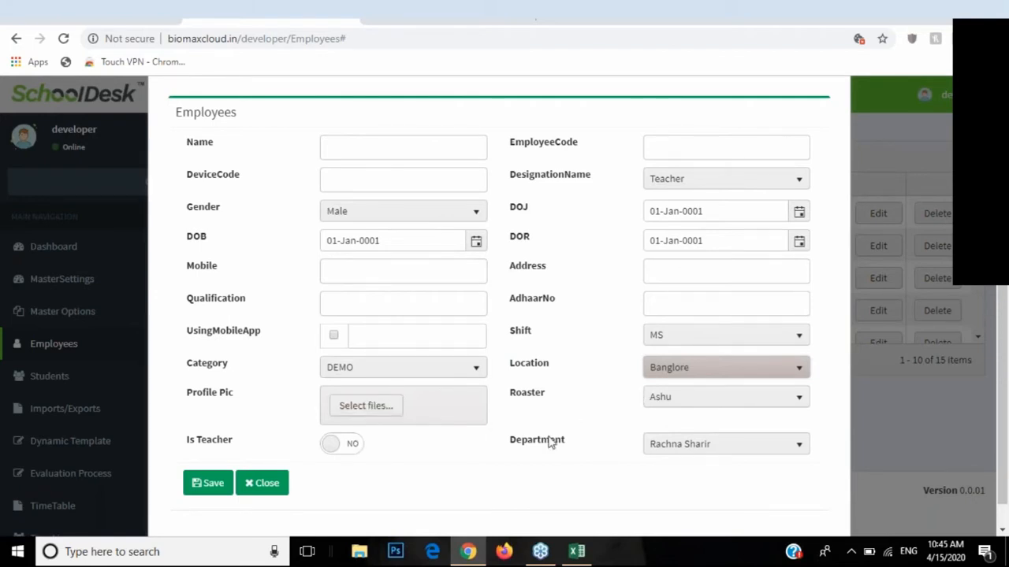
pyautogui.click(277, 483)
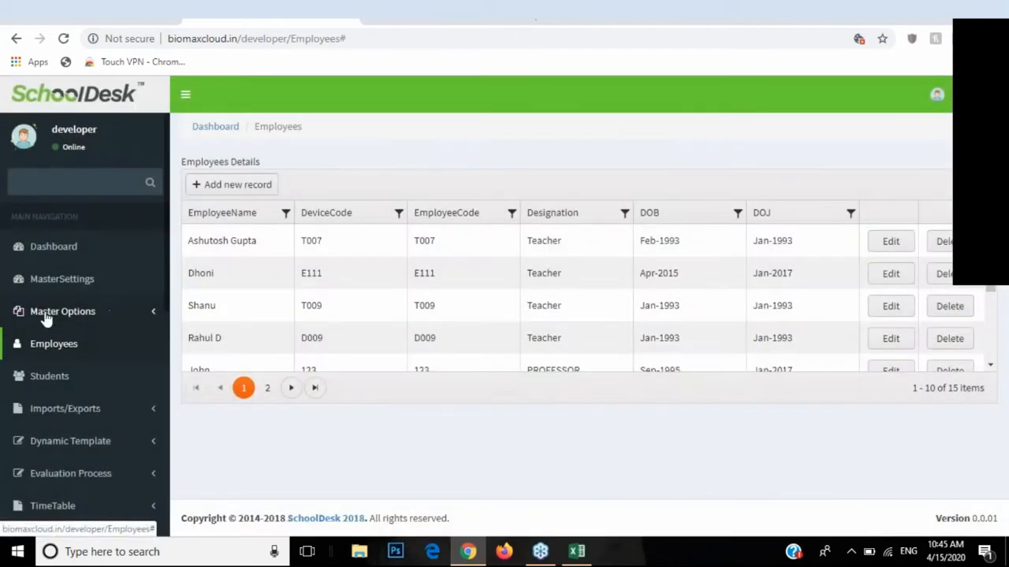
pyautogui.click(46, 313)
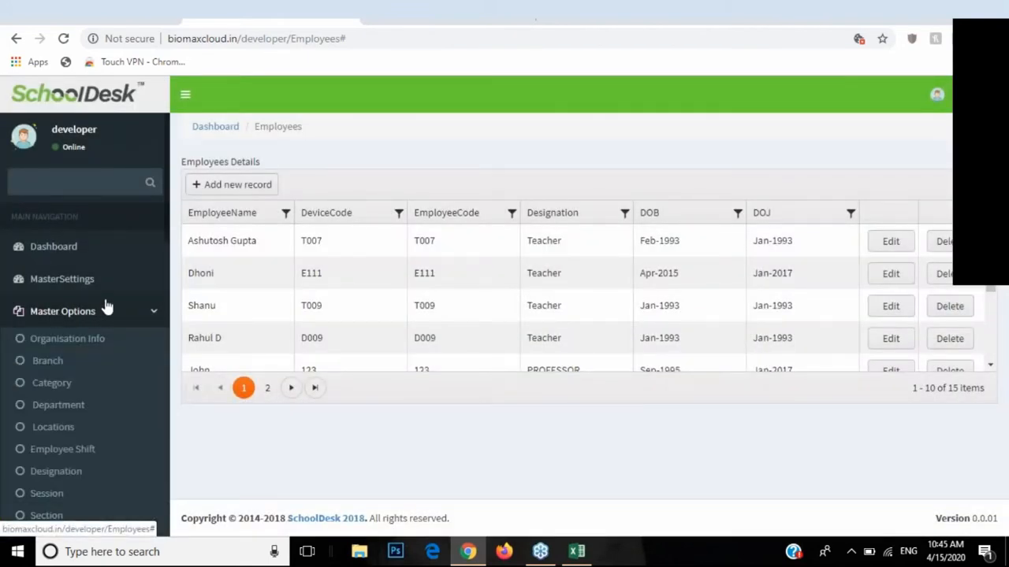
# Step: View Organisation Info, open and close an empty Branch form, then go to Category
pyautogui.scroll(-1, 107, 308)
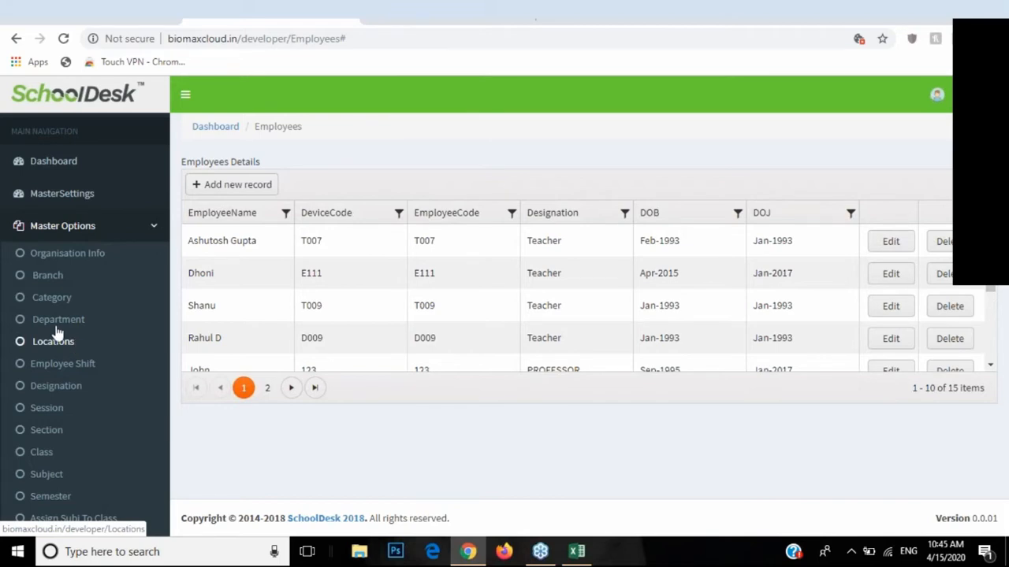
pyautogui.click(49, 258)
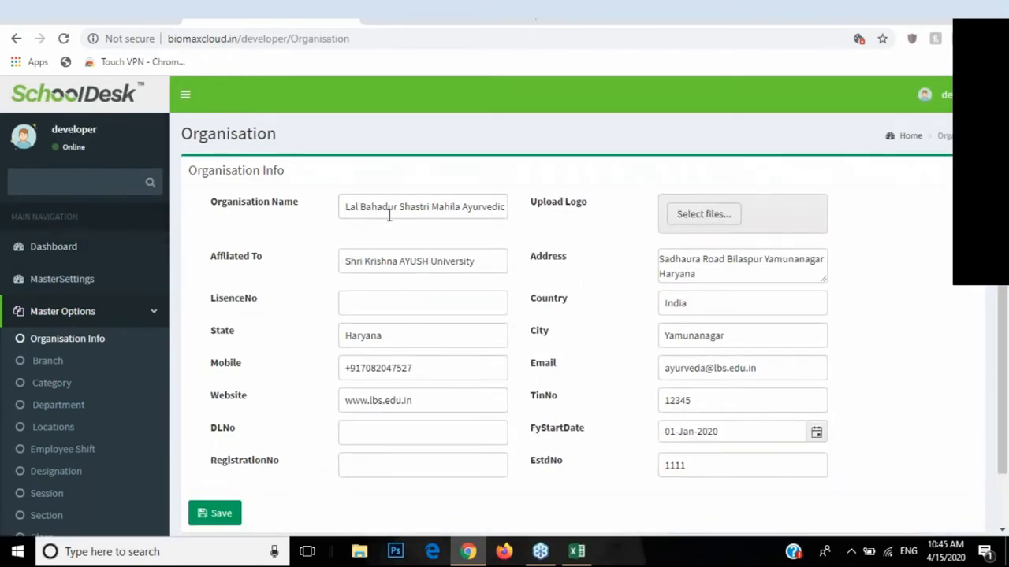
pyautogui.click(34, 364)
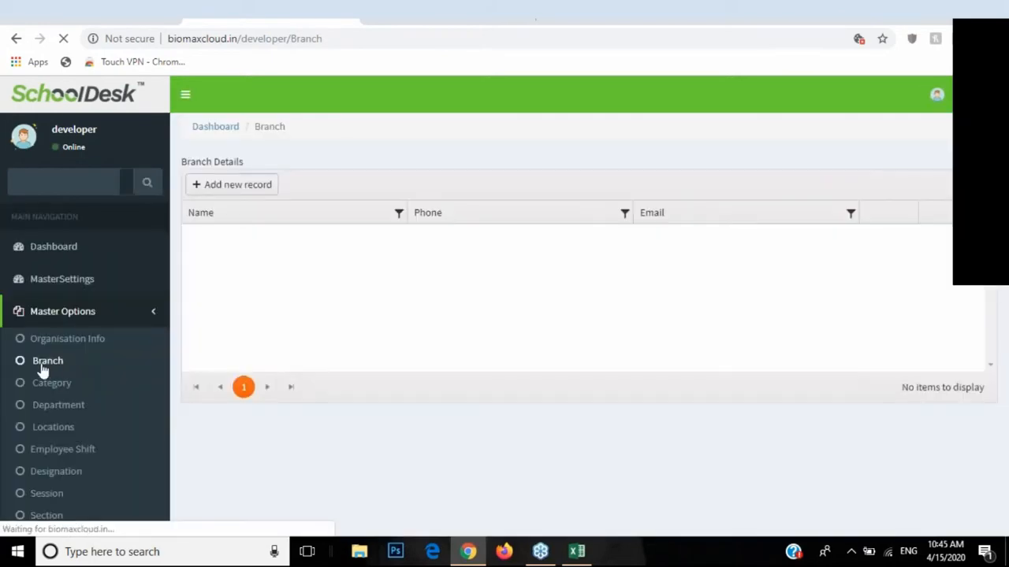
pyautogui.click(252, 188)
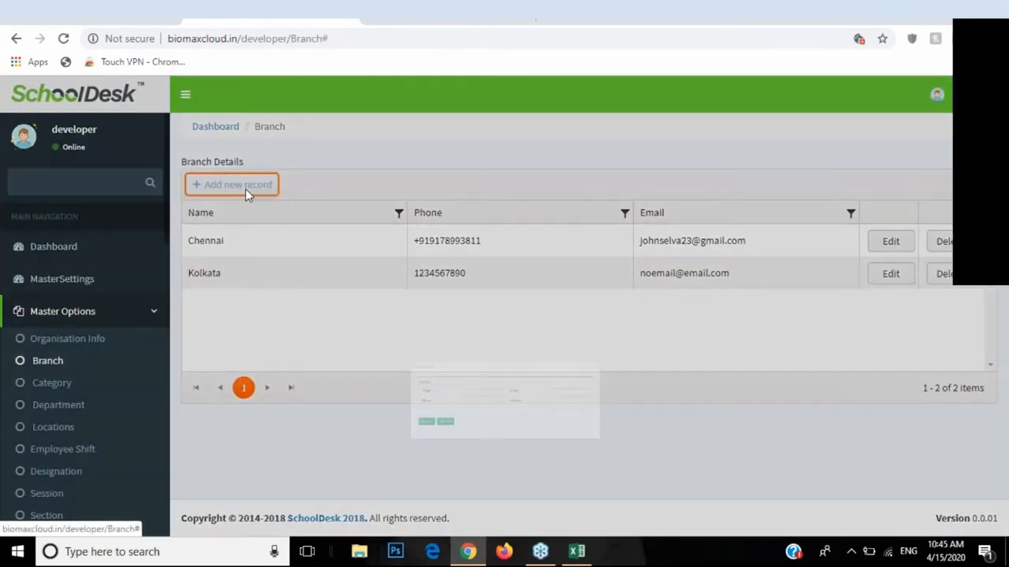
pyautogui.click(327, 378)
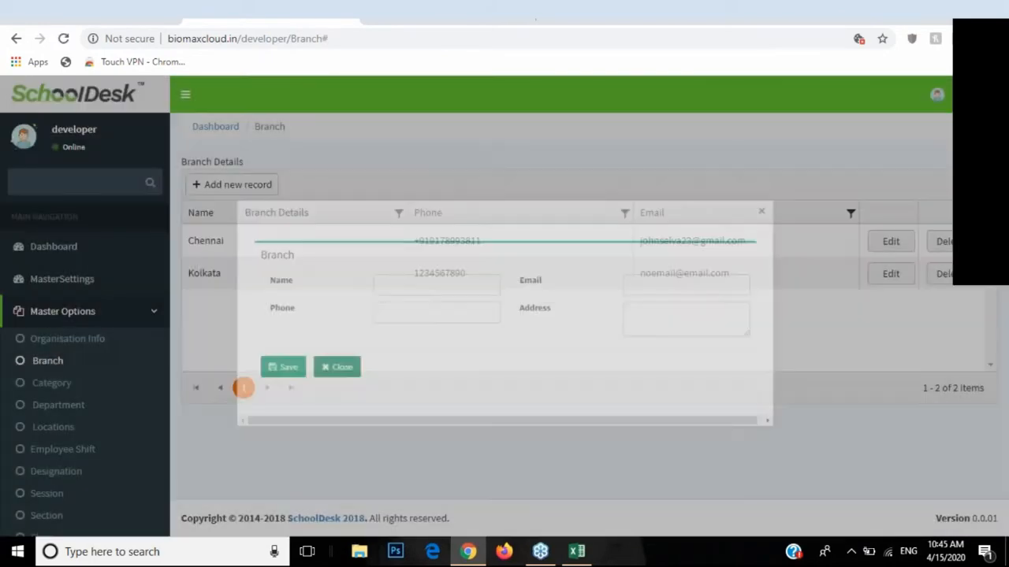
pyautogui.click(61, 391)
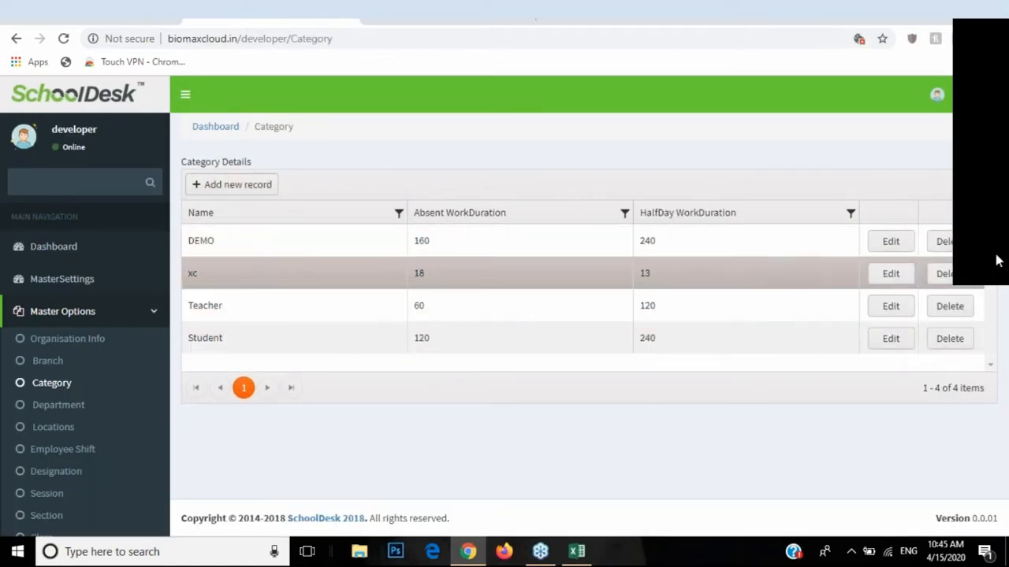
# Step: Edit the DEMO category and enable the HalfDay WD and Absent WD settings
pyautogui.click(890, 241)
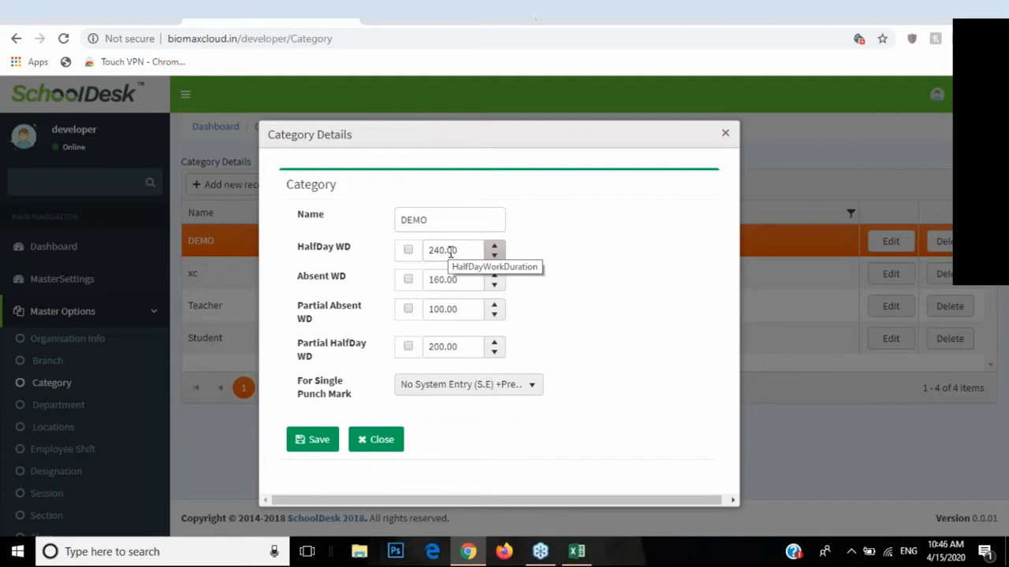
pyautogui.click(408, 250)
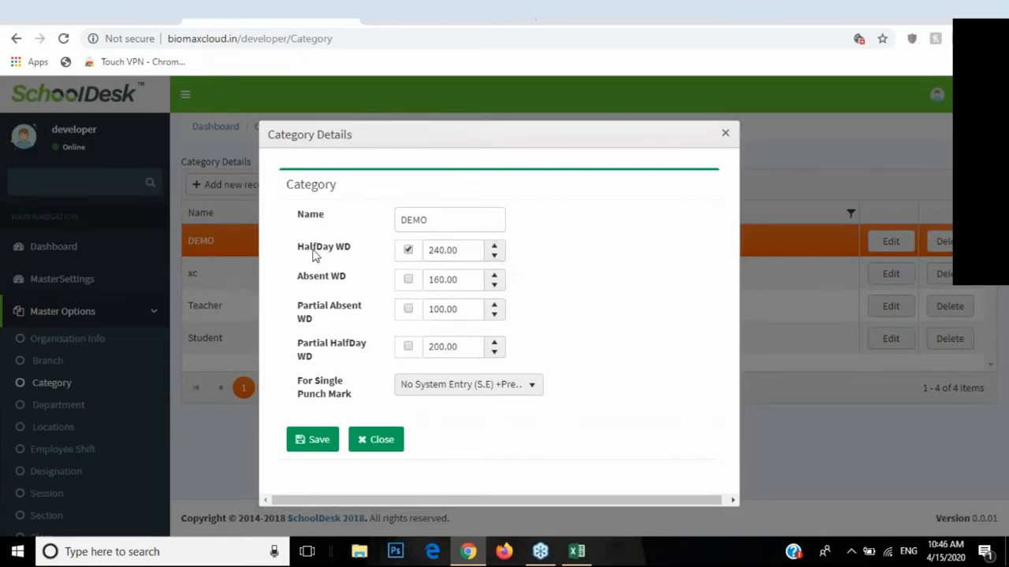
pyautogui.moveTo(299, 249); pyautogui.dragTo(333, 282)
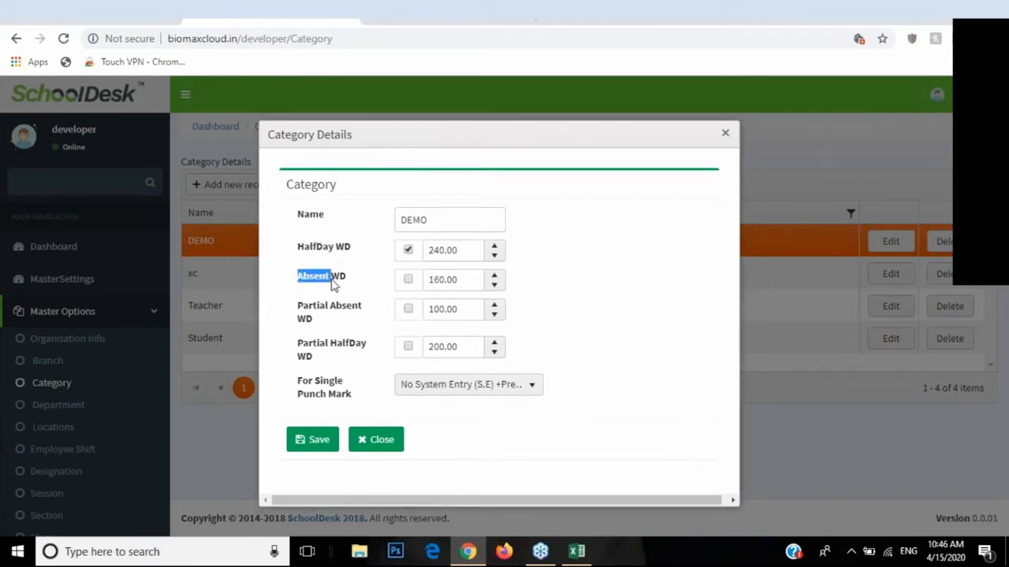
pyautogui.click(409, 280)
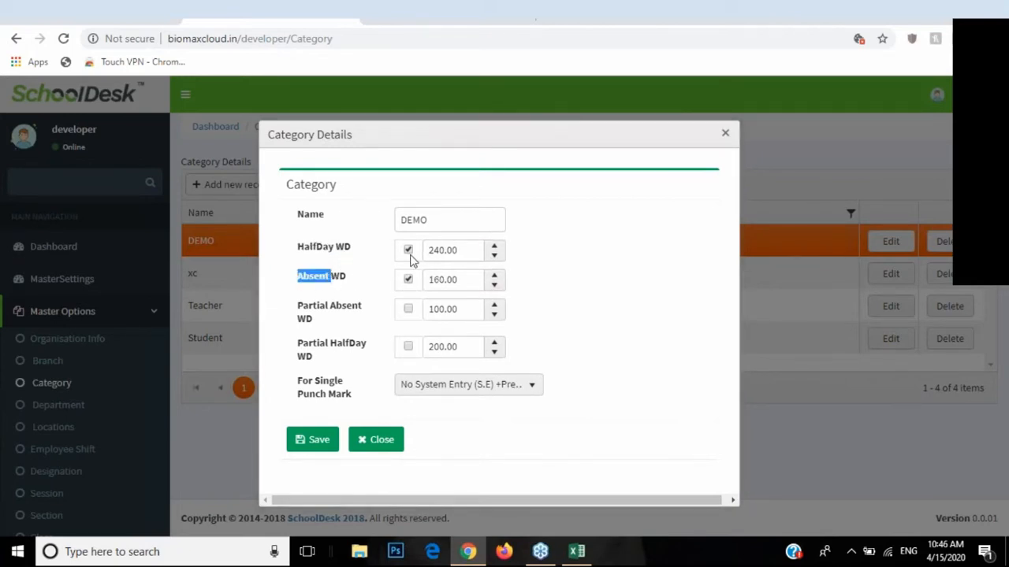
pyautogui.click(458, 251)
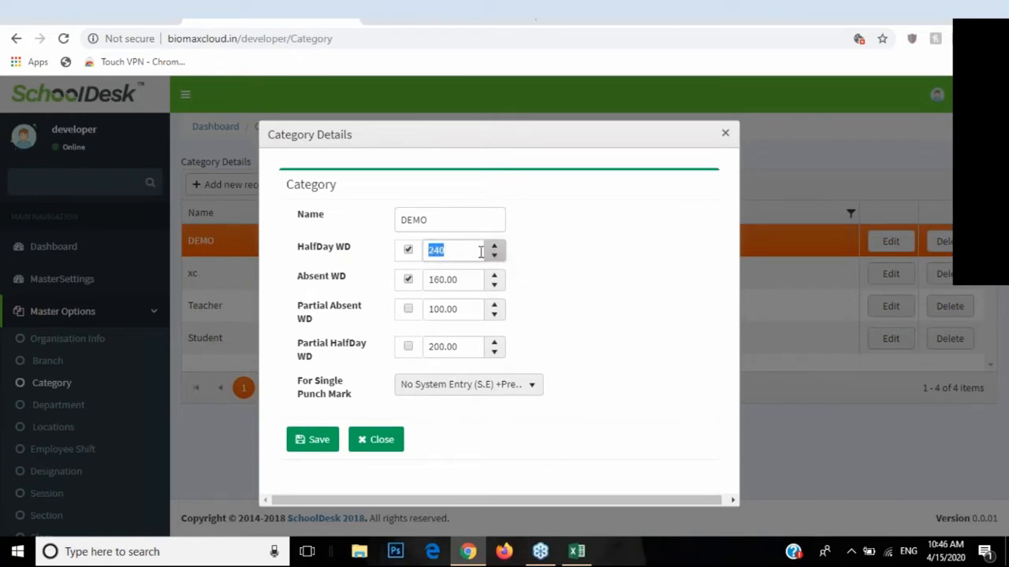
pyautogui.write('24')
# Step: Review the HalfDay WD value of 240 and Absent WD value of 160
pyautogui.moveTo(295, 250); pyautogui.dragTo(328, 253)
pyautogui.click(434, 281)
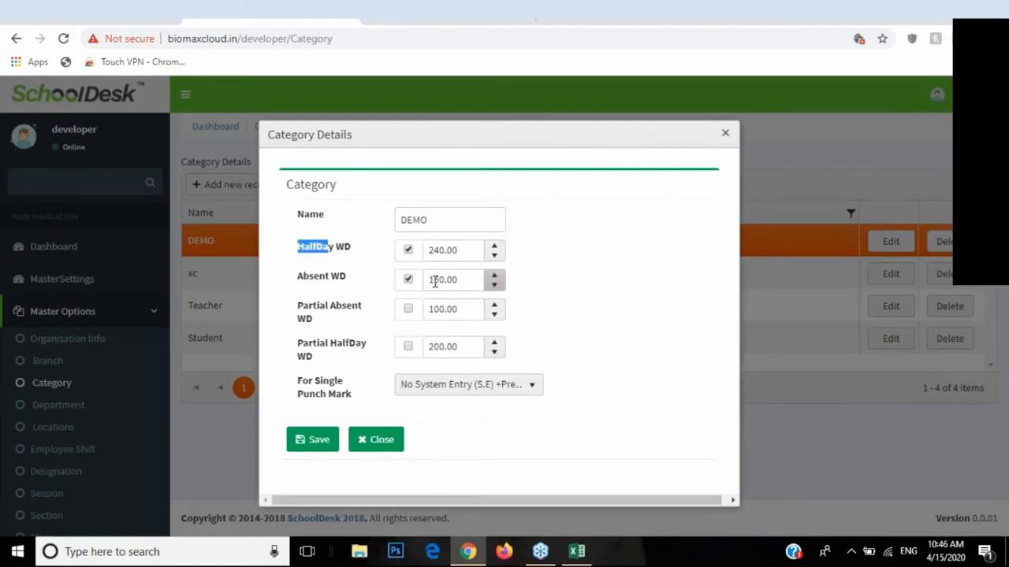
pyautogui.moveTo(453, 282); pyautogui.dragTo(428, 283)
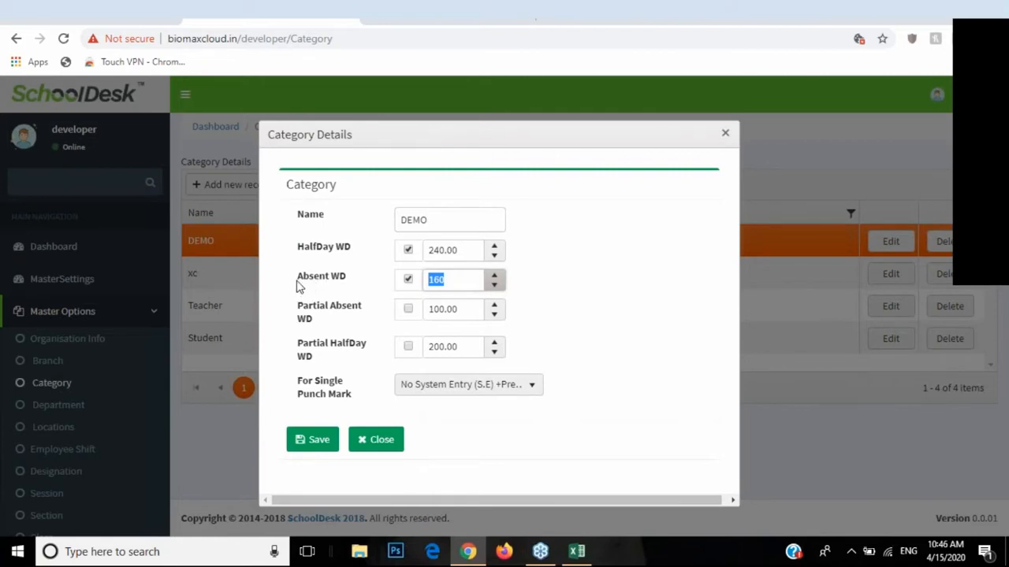
pyautogui.moveTo(297, 281); pyautogui.dragTo(337, 287)
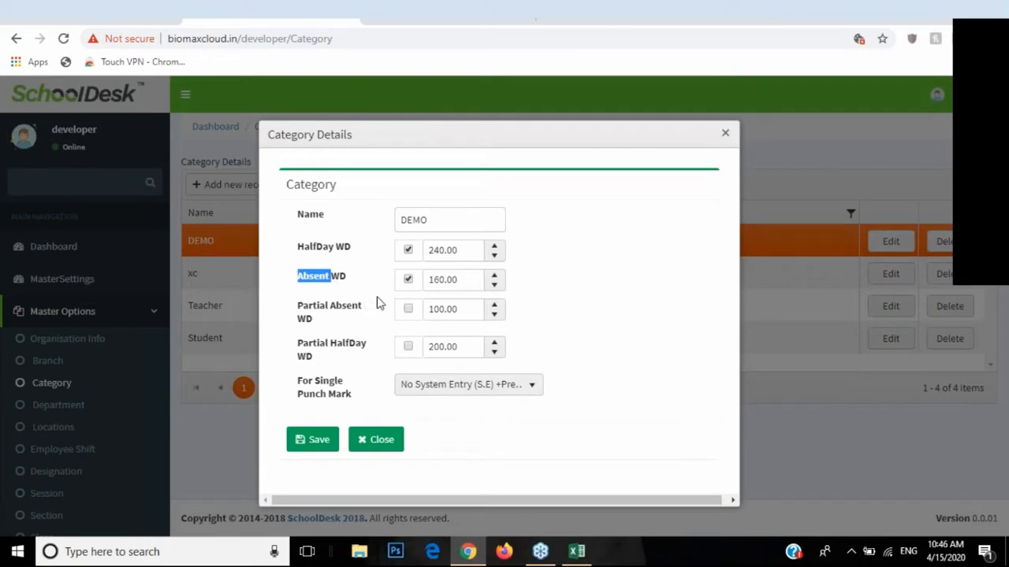
pyautogui.doubleClick(440, 281)
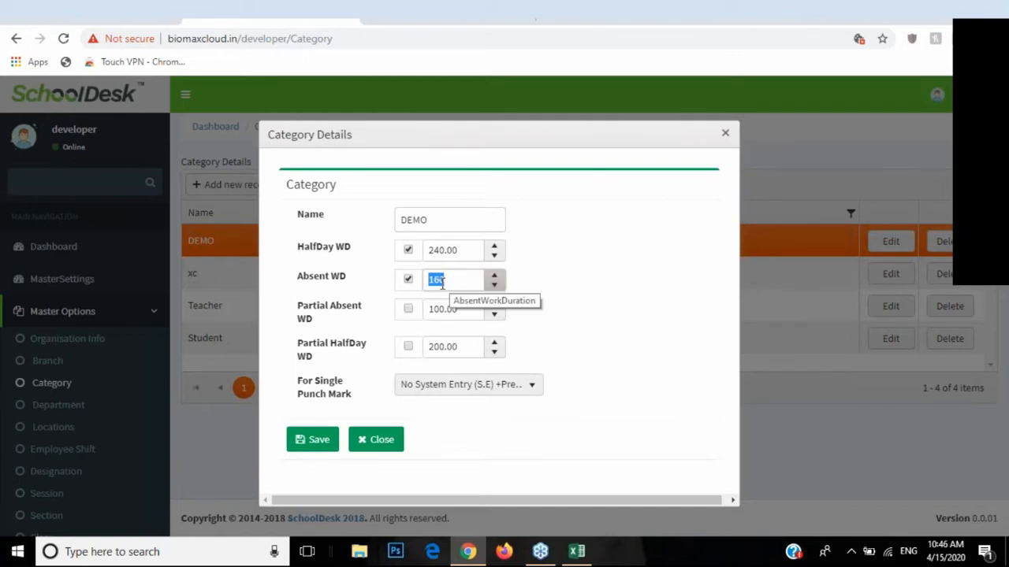
pyautogui.moveTo(450, 250); pyautogui.dragTo(436, 250)
# Step: Enable Partial Absent WD (100) and Partial HalfDay WD (200), noting the For Single Punch Mark field
pyautogui.click(445, 251)
pyautogui.click(409, 311)
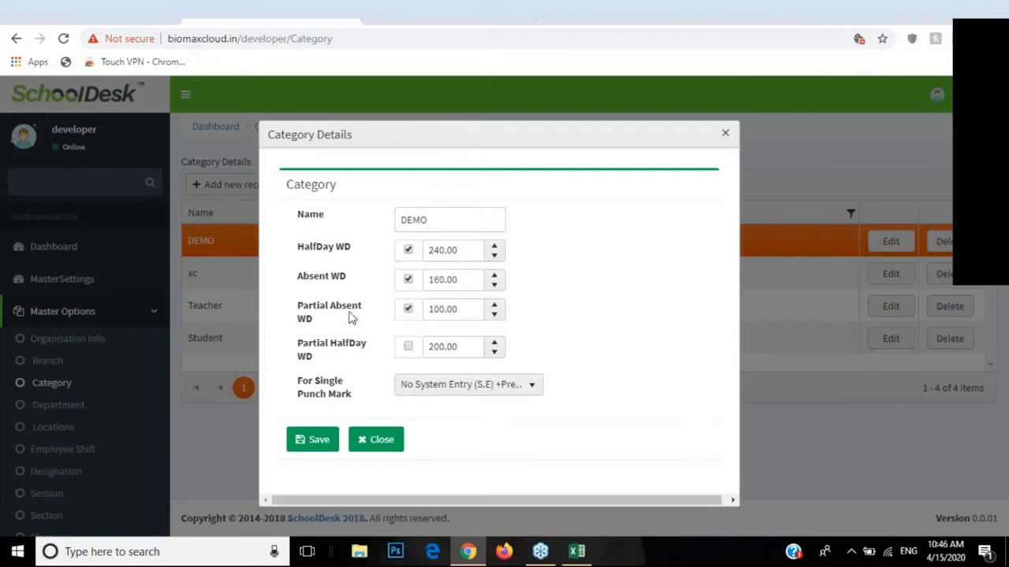
pyautogui.click(406, 347)
pyautogui.moveTo(298, 316); pyautogui.dragTo(328, 361)
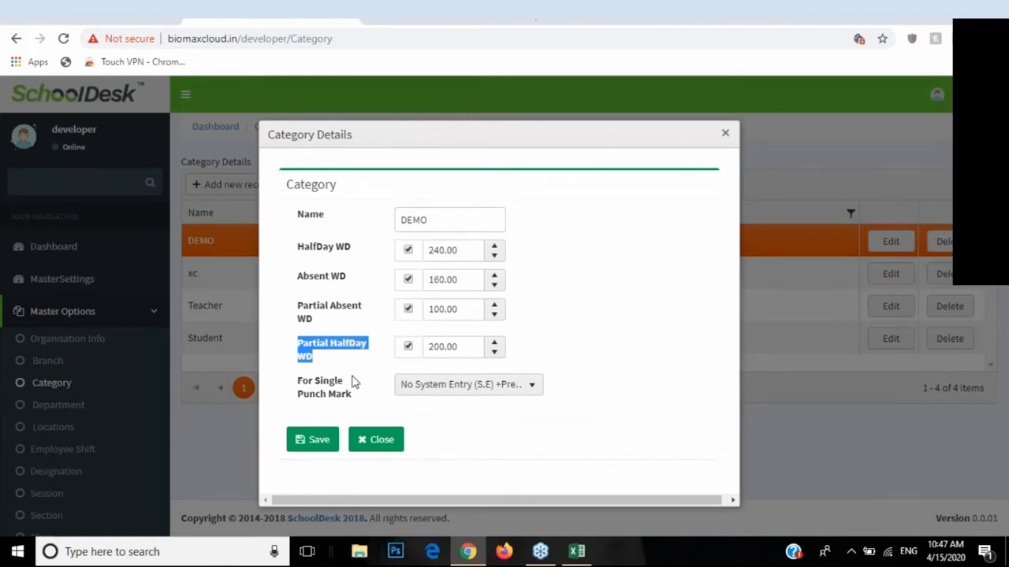
pyautogui.moveTo(305, 386); pyautogui.dragTo(351, 409)
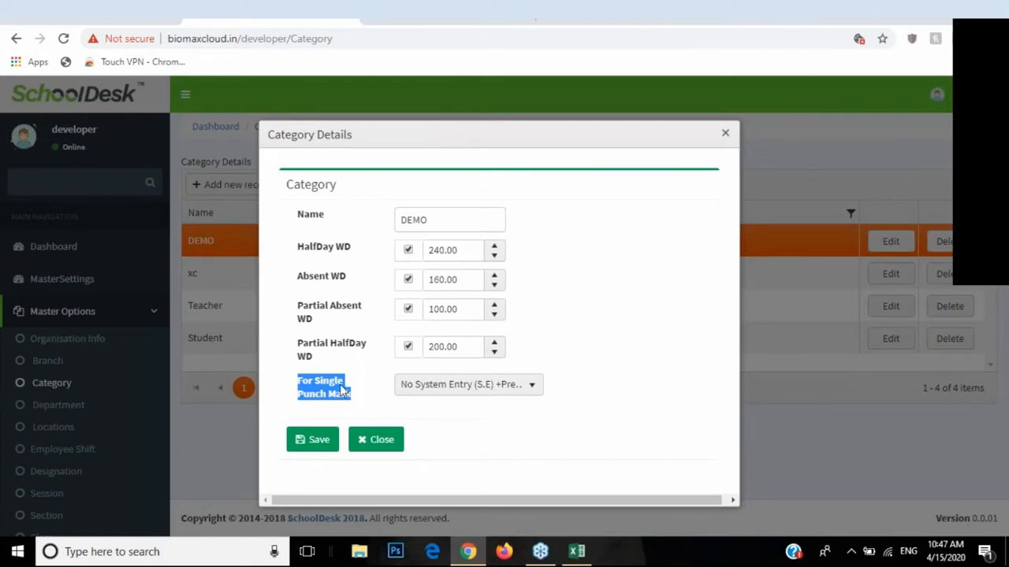
pyautogui.click(374, 386)
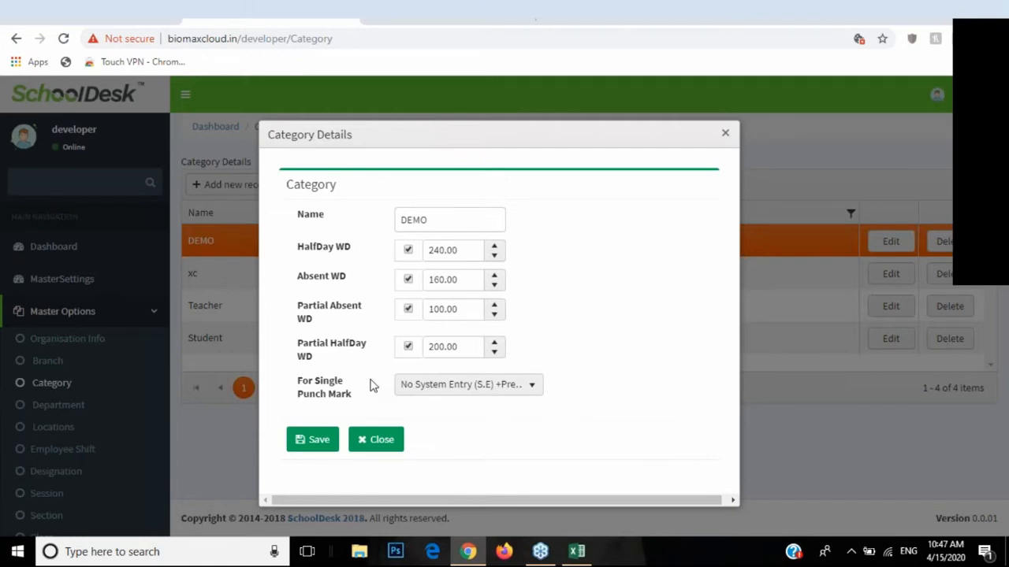
# Step: Try the Shift End Time and In punch + 1 mins single punch mark options
pyautogui.click(412, 390)
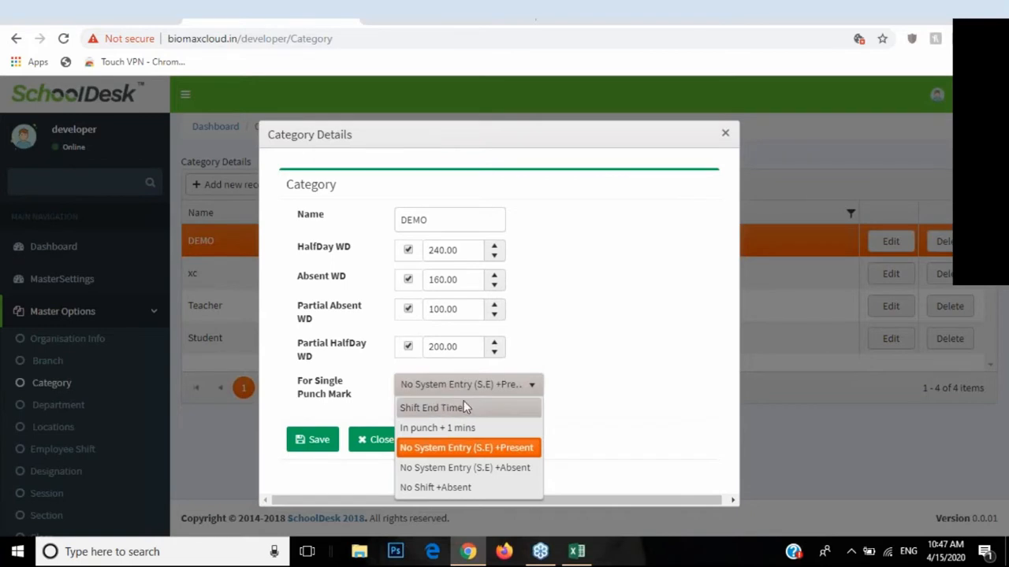
pyautogui.click(411, 409)
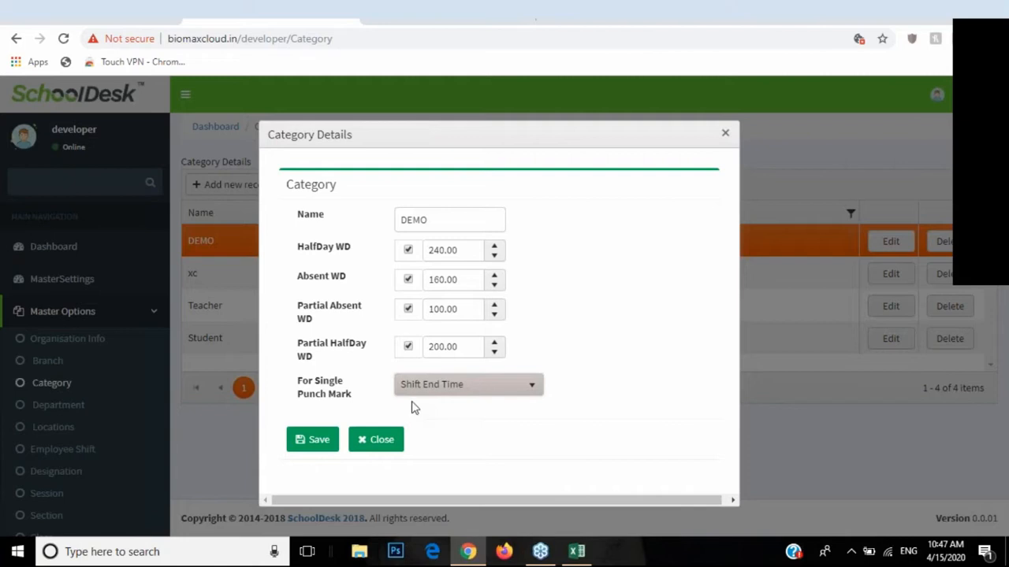
pyautogui.click(427, 389)
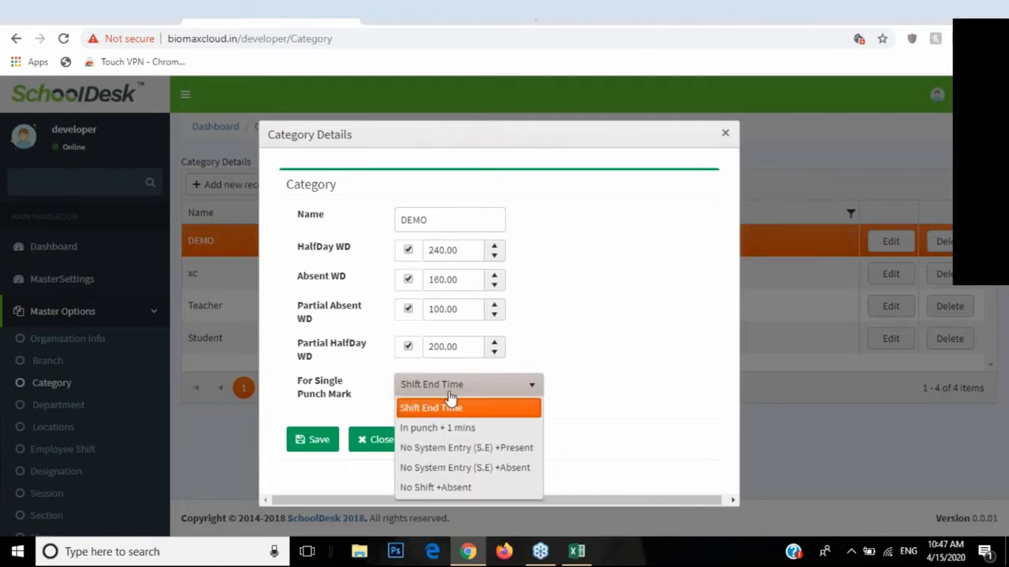
pyautogui.click(418, 430)
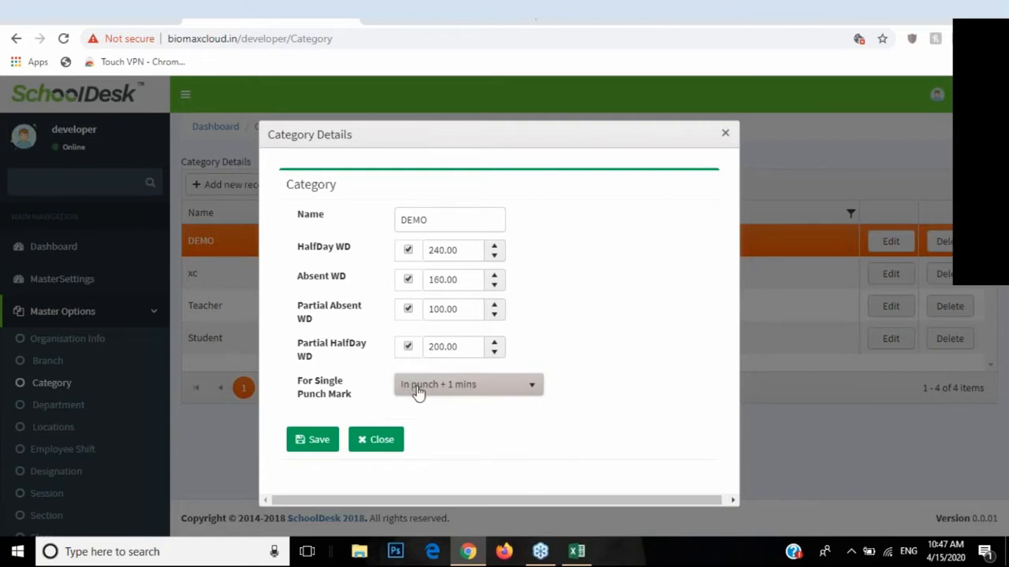
pyautogui.click(420, 387)
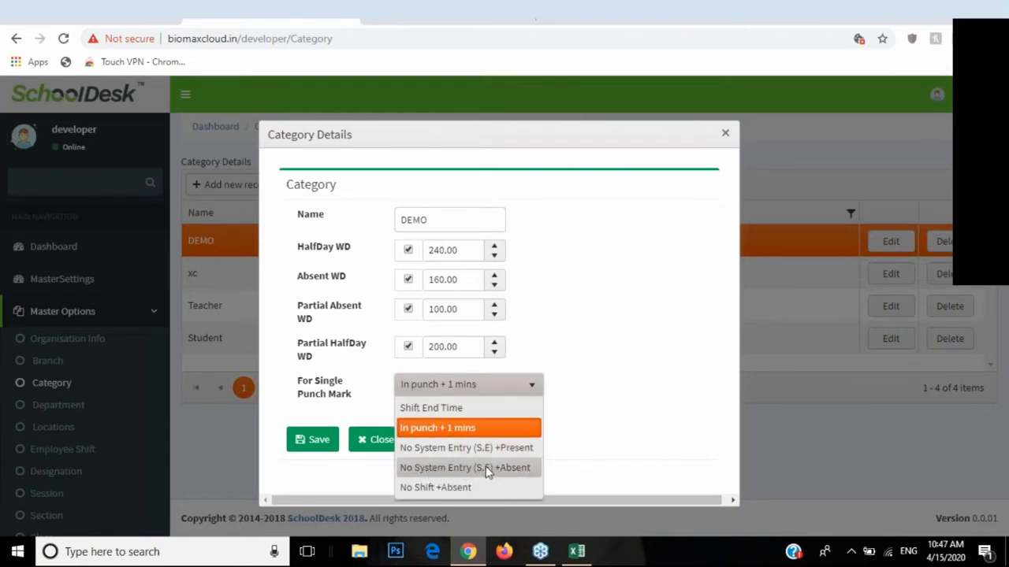
pyautogui.click(497, 386)
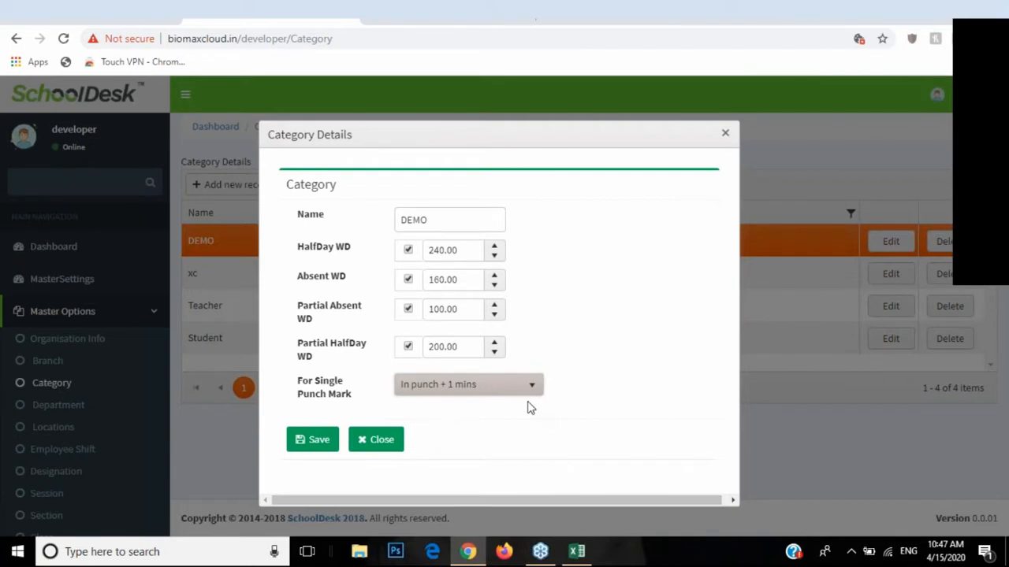
# Step: Choose No System Entry (S.E) +Absent for single punch, save DEMO, and dismiss the confirmation
pyautogui.click(479, 394)
pyautogui.click(470, 437)
pyautogui.click(312, 439)
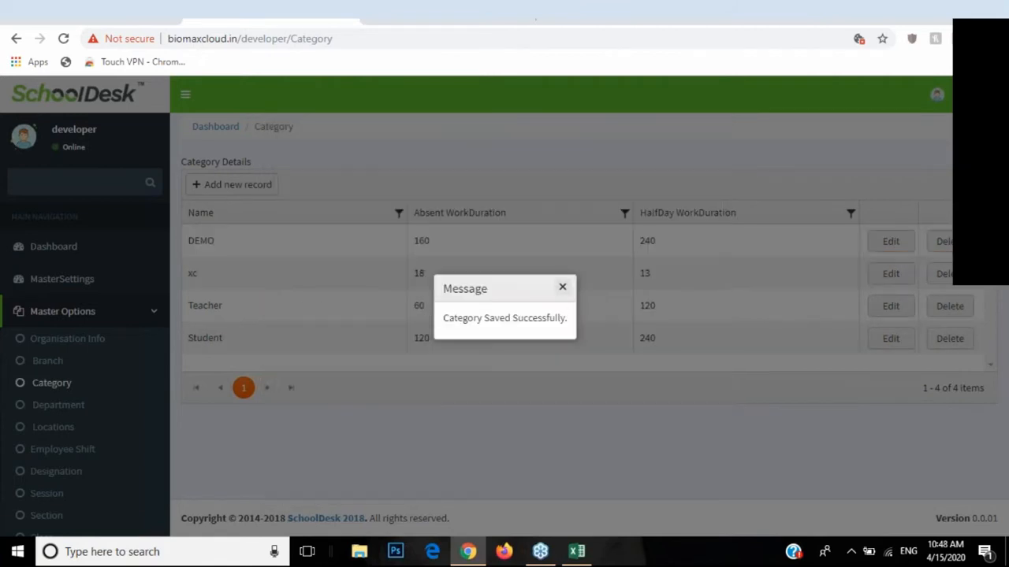
pyautogui.click(562, 287)
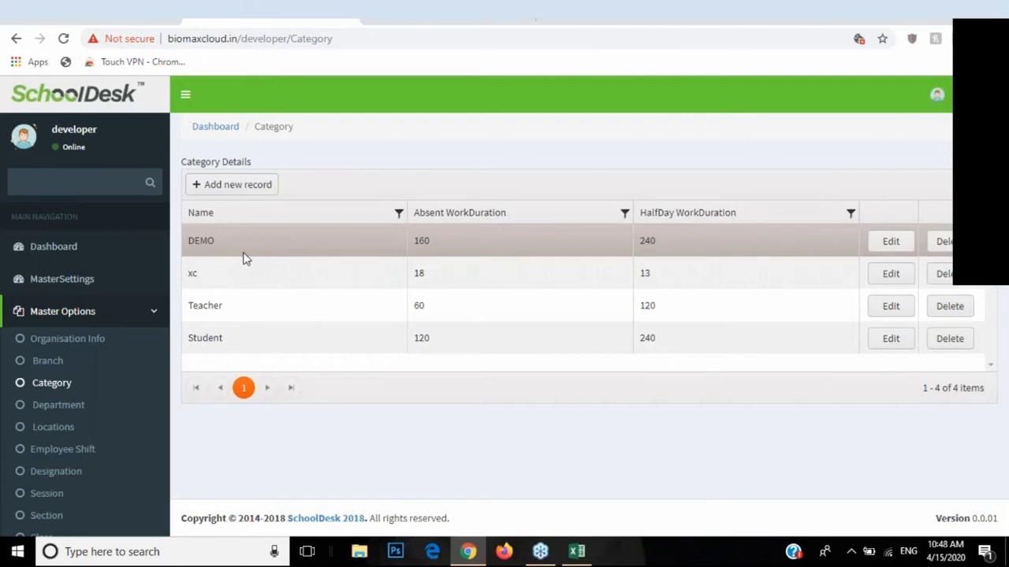
# Step: Go to the Department page and view an empty new-department form without saving
pyautogui.scroll(-1, 158, 347)
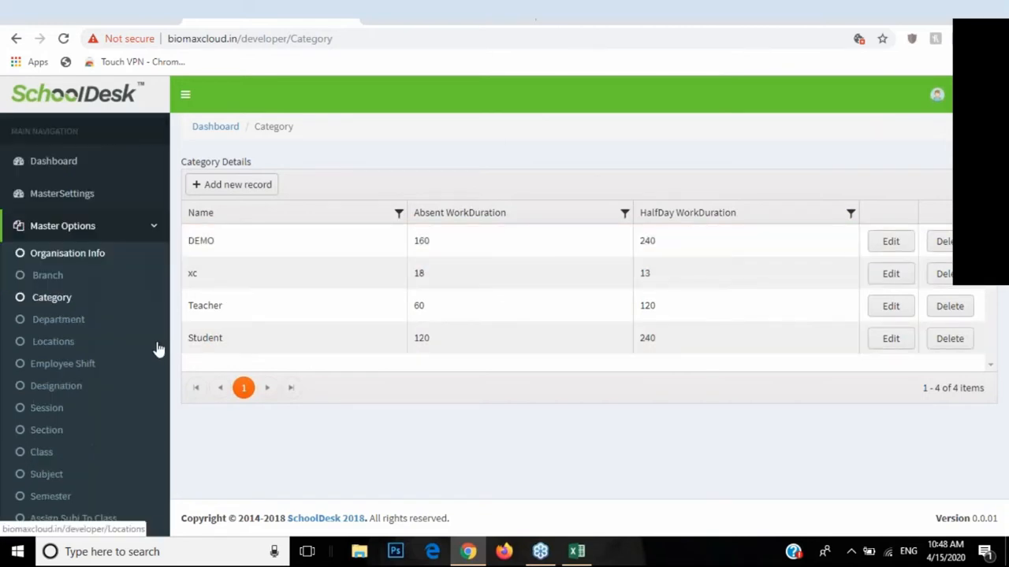
pyautogui.click(58, 320)
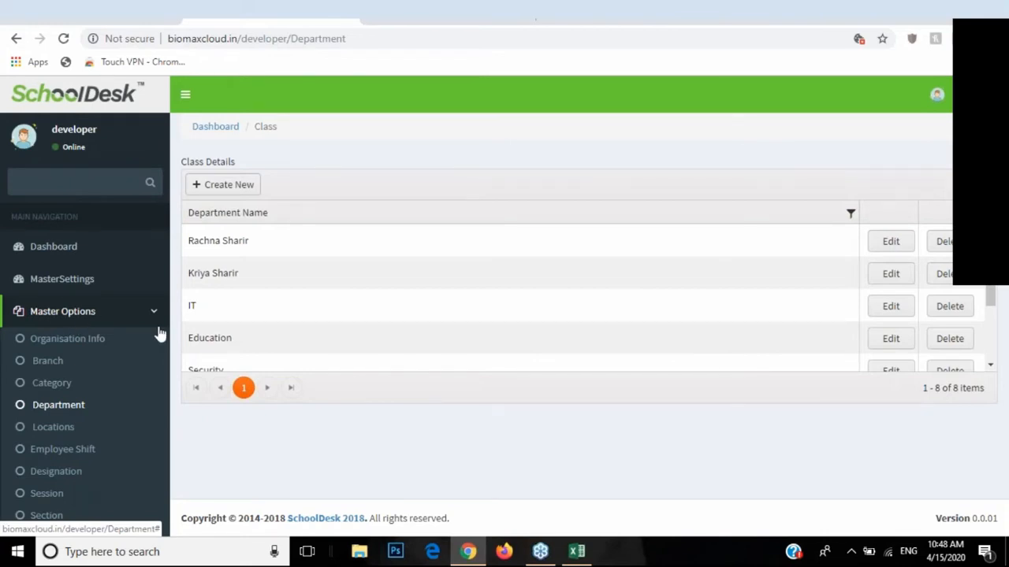
pyautogui.scroll(-3, 255, 355)
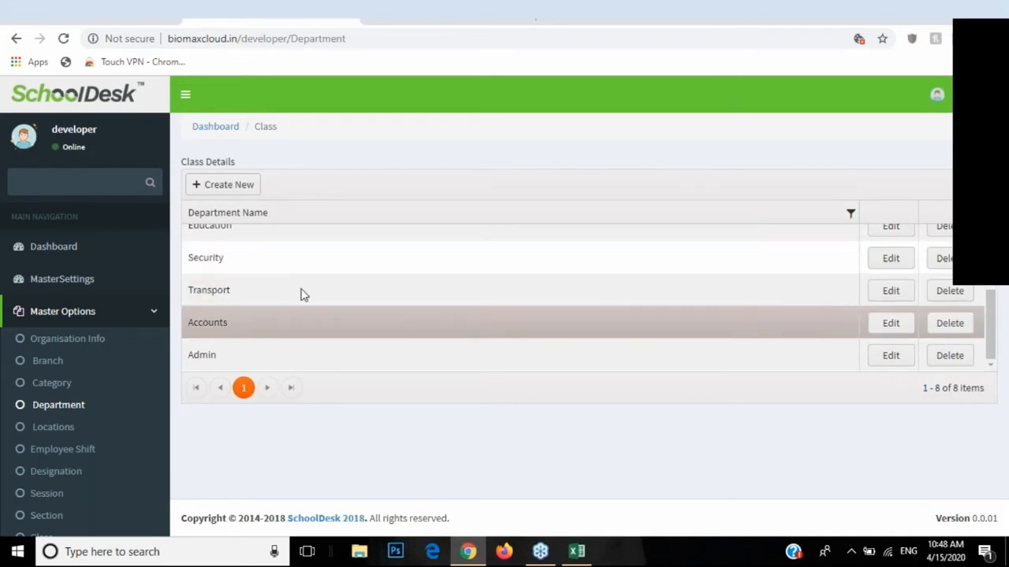
pyautogui.click(222, 187)
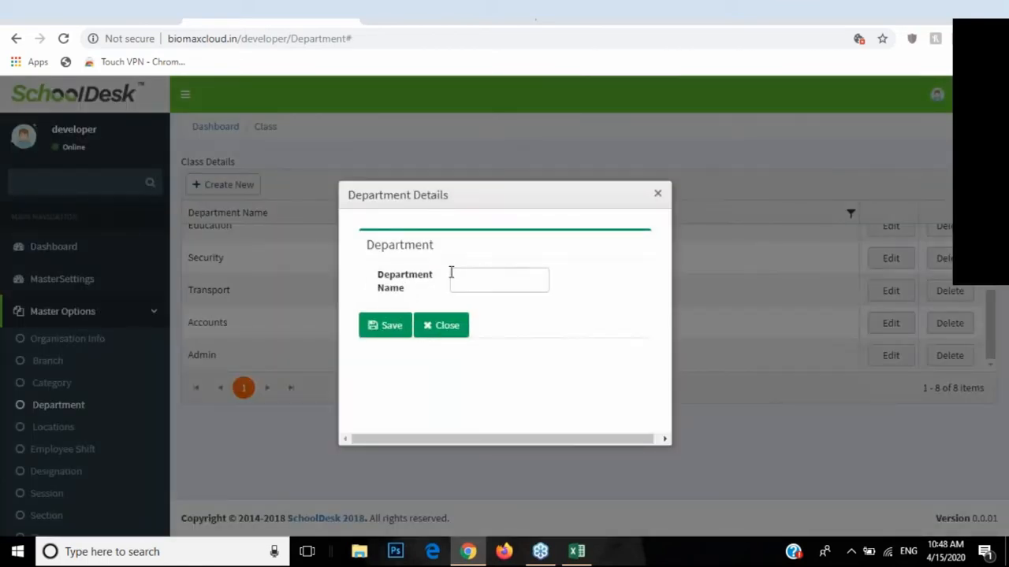
pyautogui.click(451, 327)
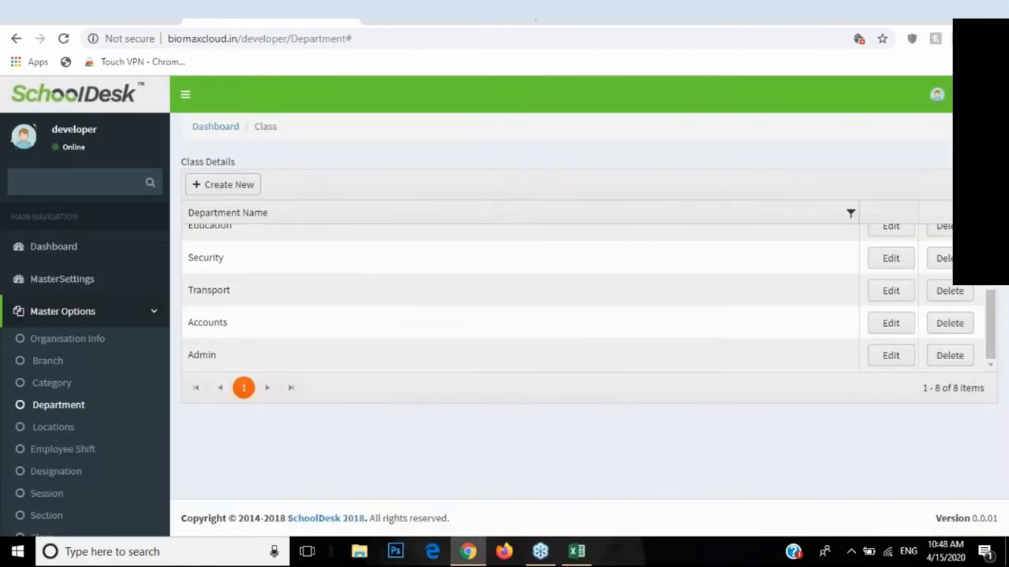
# Step: View an empty new-location form on Locations, close it, and go to Employee Shift
pyautogui.click(69, 429)
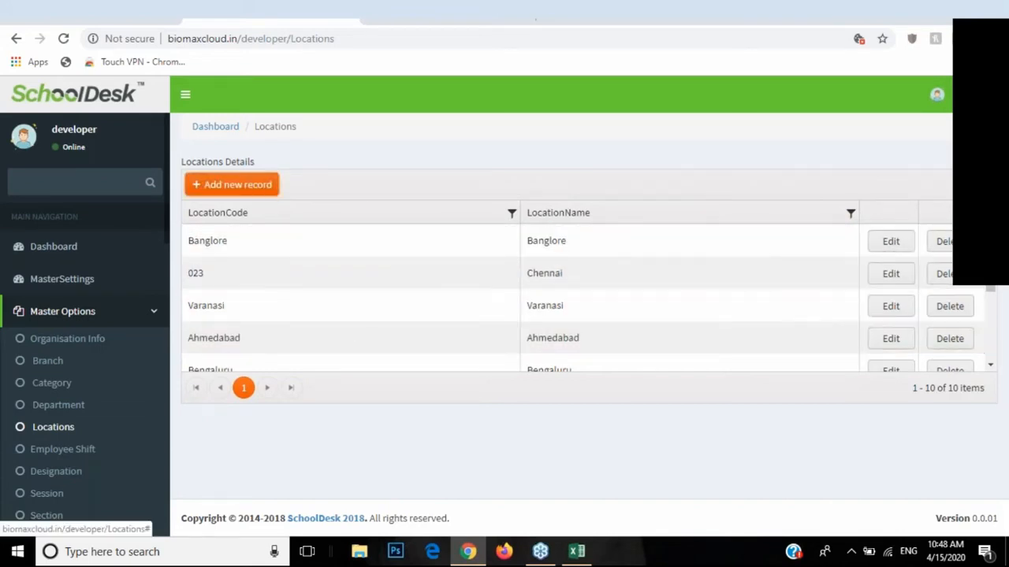
pyautogui.click(236, 184)
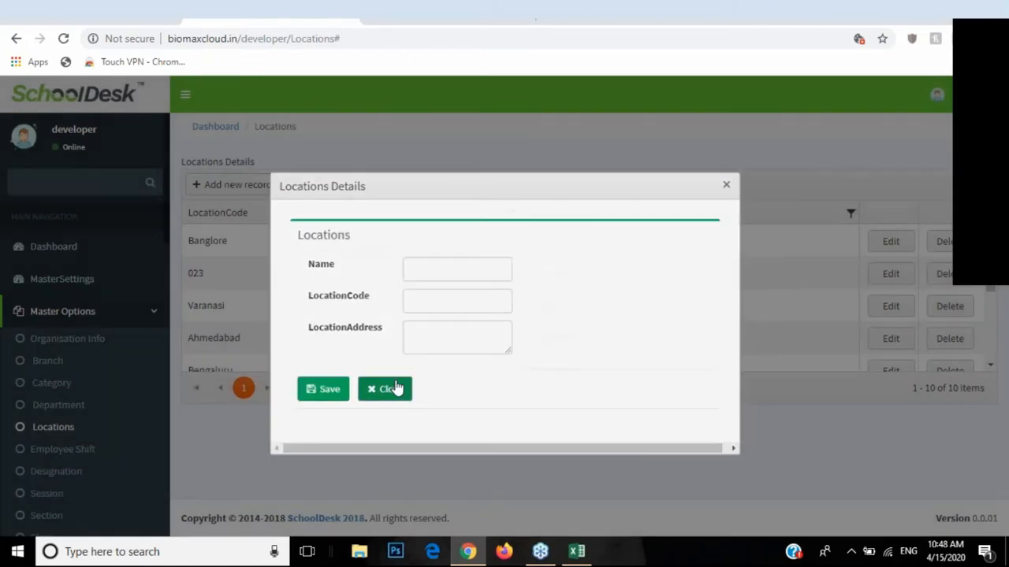
pyautogui.click(395, 388)
pyautogui.scroll(-1, 118, 361)
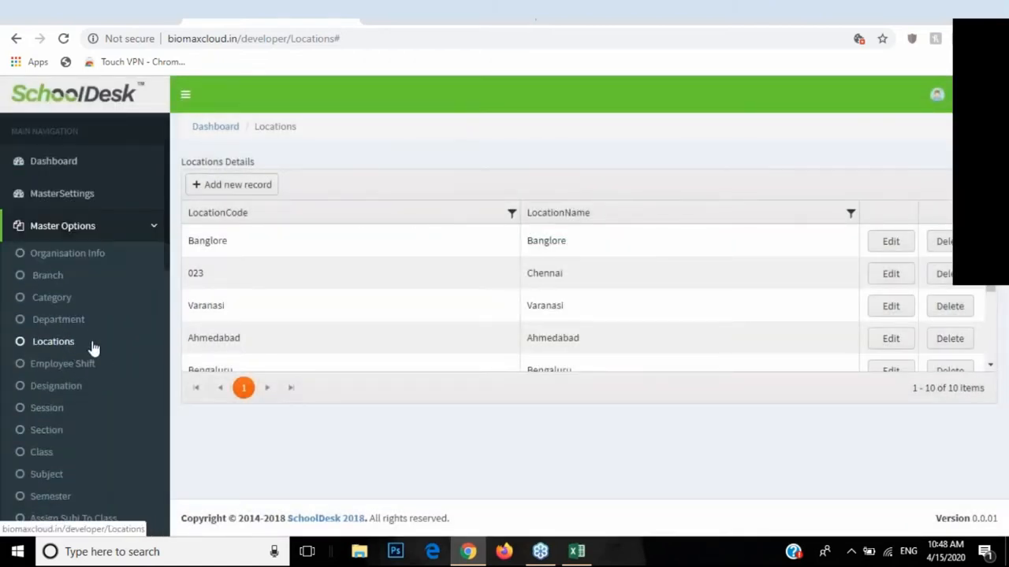
pyautogui.click(47, 368)
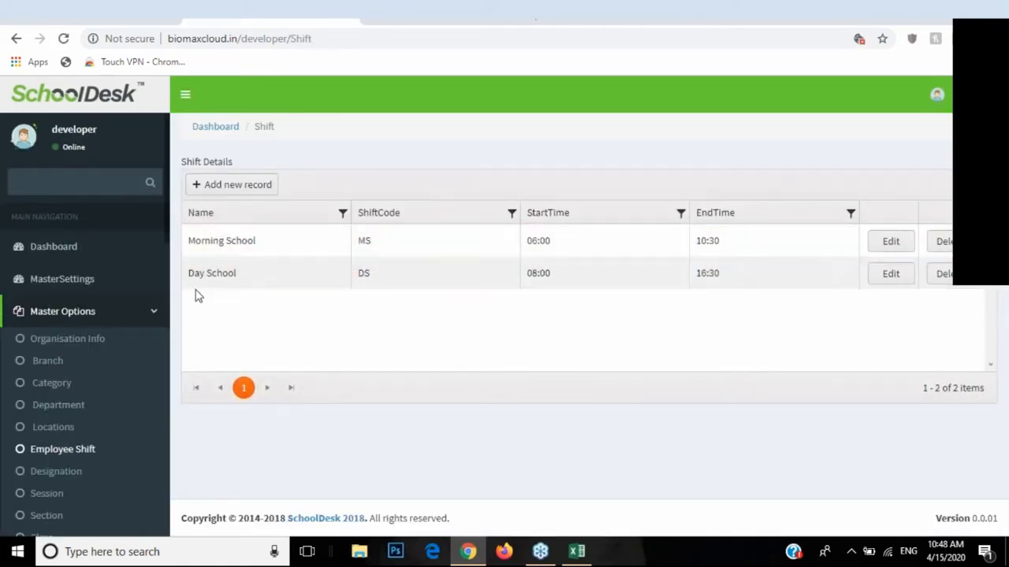
pyautogui.click(212, 189)
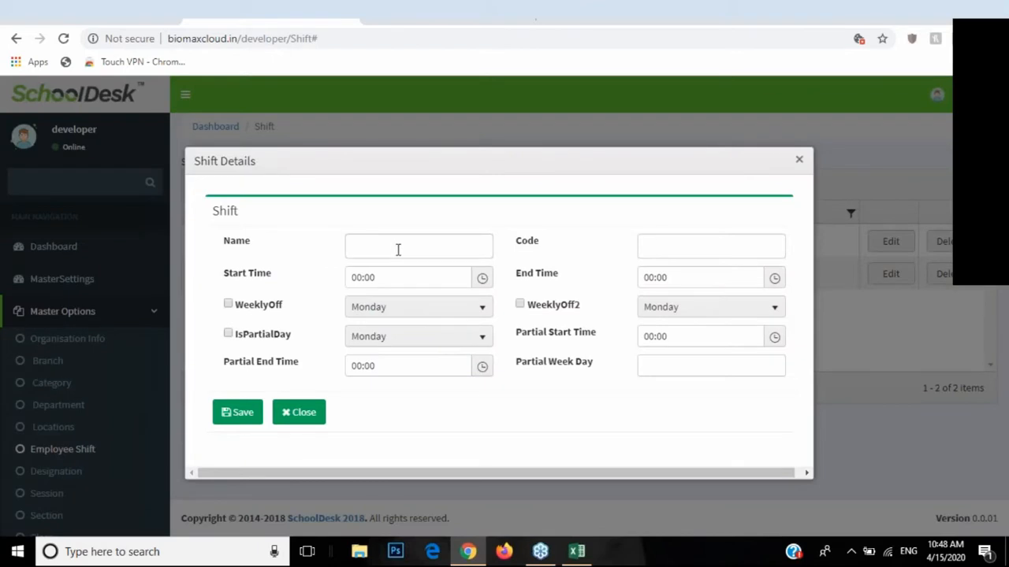
pyautogui.click(398, 250)
pyautogui.click(660, 247)
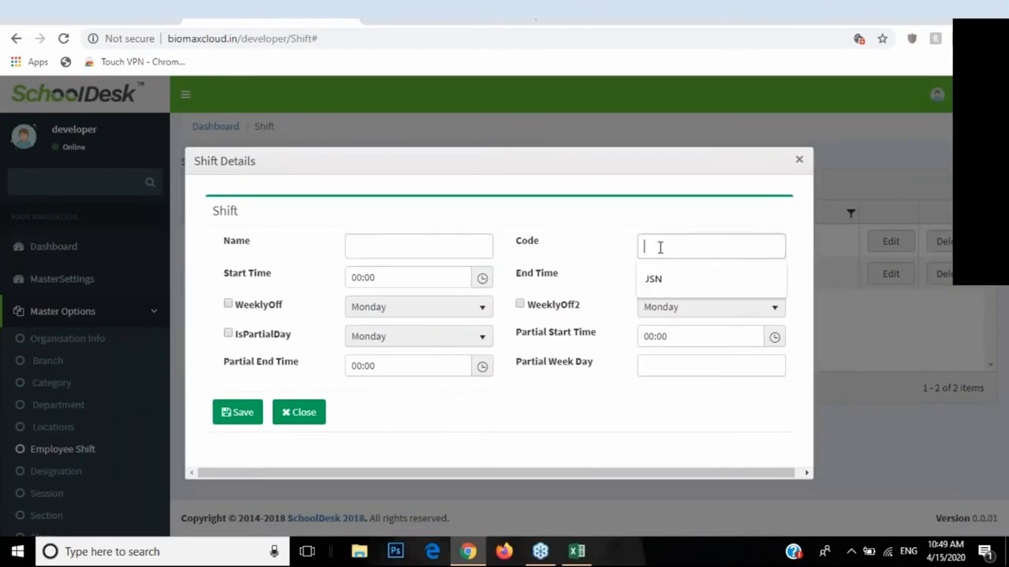
pyautogui.moveTo(225, 276); pyautogui.dragTo(293, 281)
pyautogui.moveTo(520, 281); pyautogui.dragTo(558, 276)
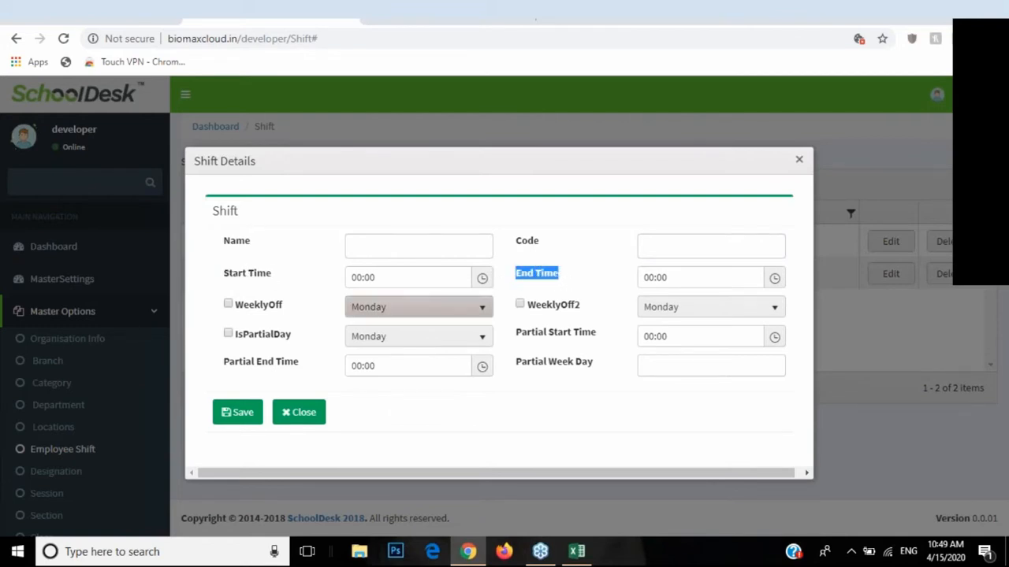
pyautogui.click(228, 306)
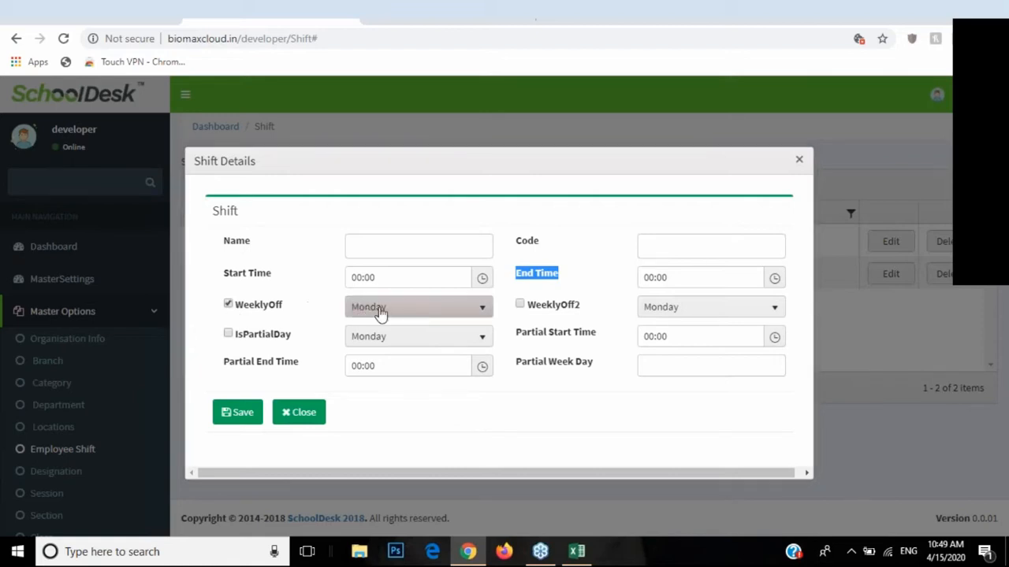
pyautogui.click(381, 309)
pyautogui.click(394, 449)
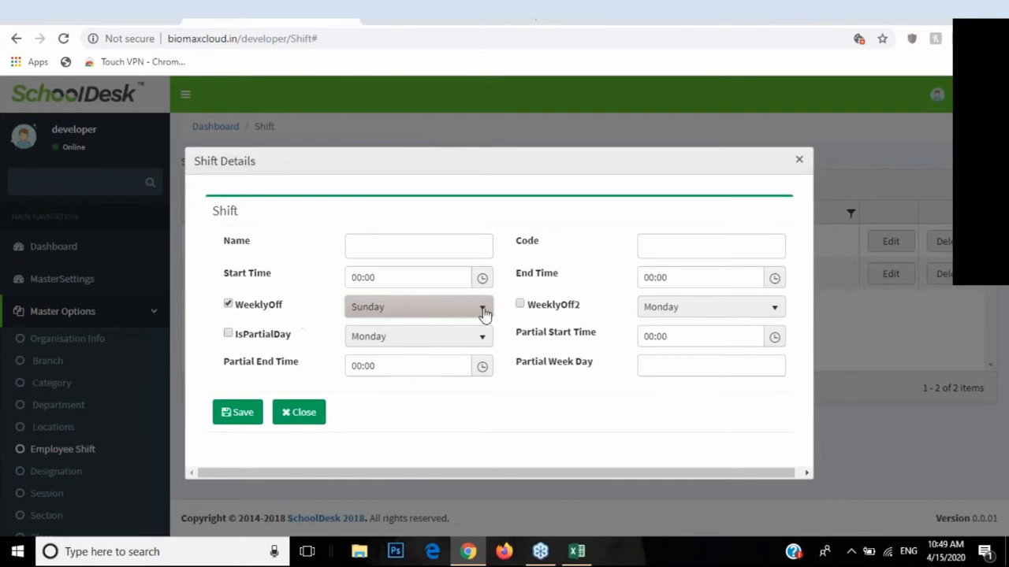
pyautogui.click(520, 304)
pyautogui.click(681, 309)
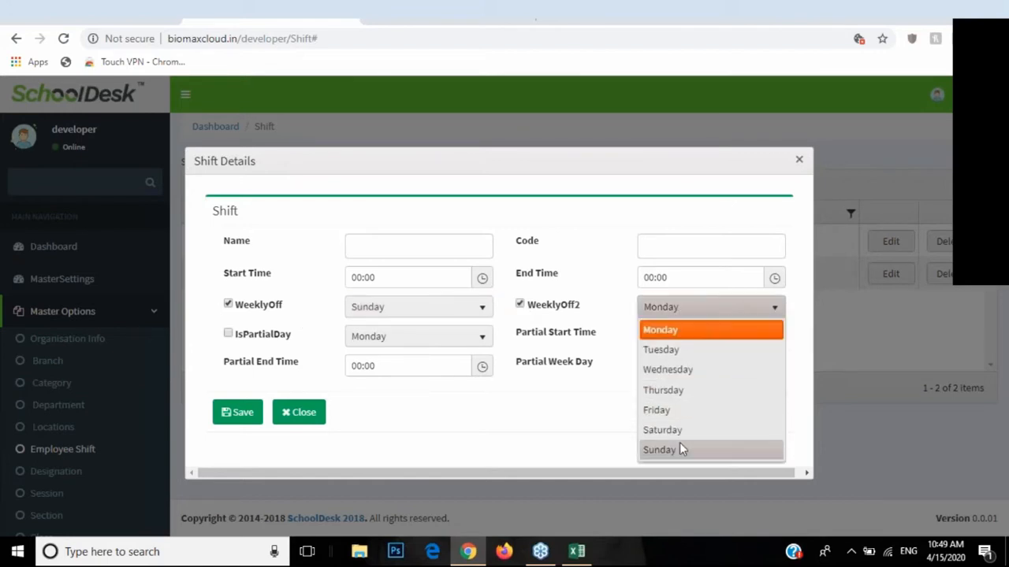
pyautogui.click(679, 430)
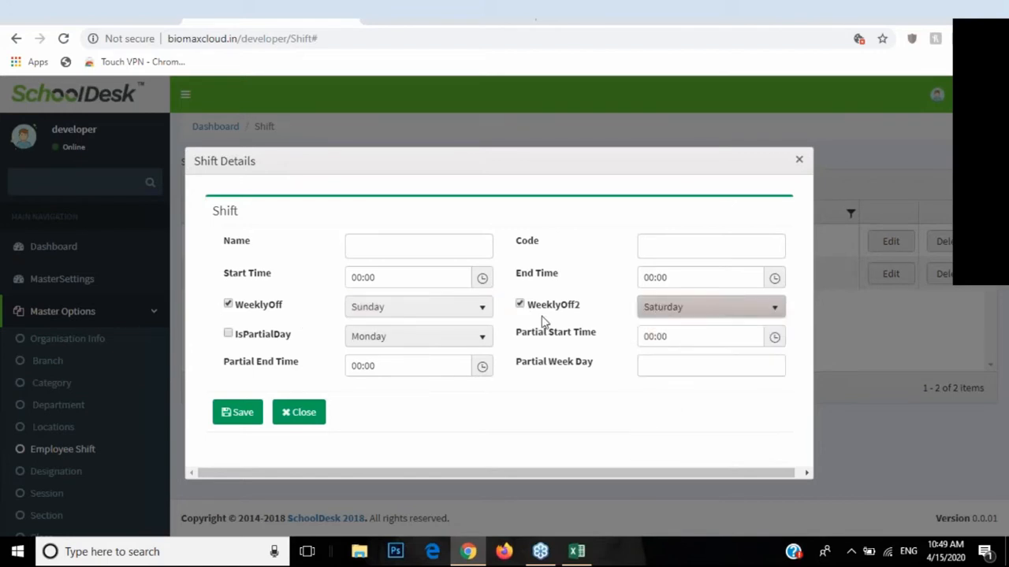
pyautogui.click(519, 305)
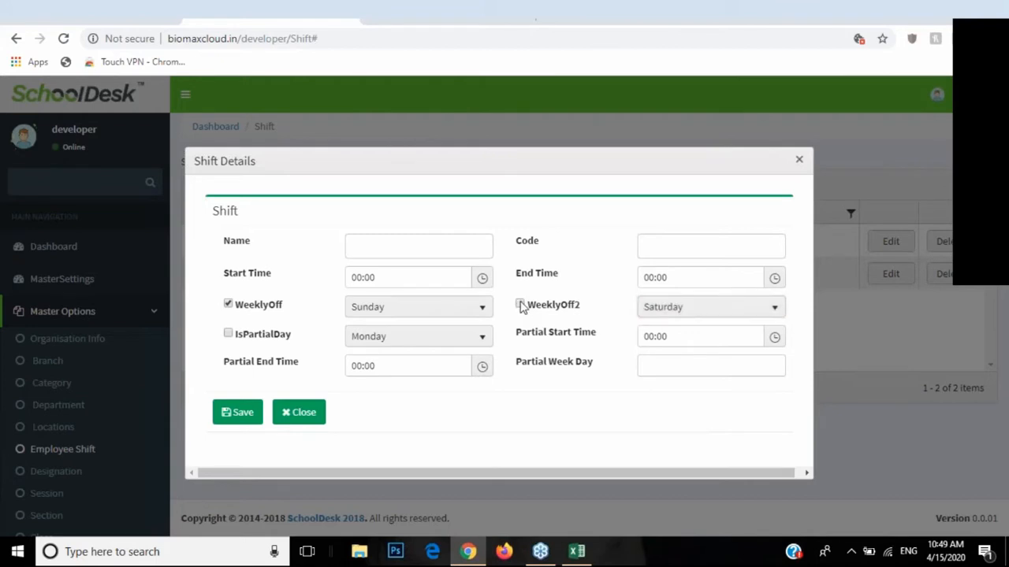
pyautogui.click(244, 334)
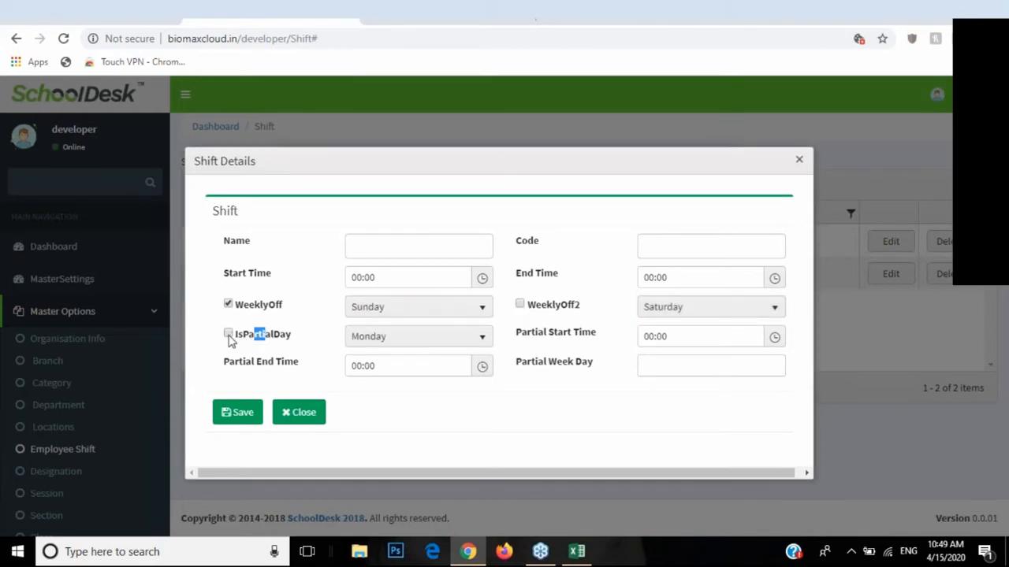
pyautogui.click(426, 337)
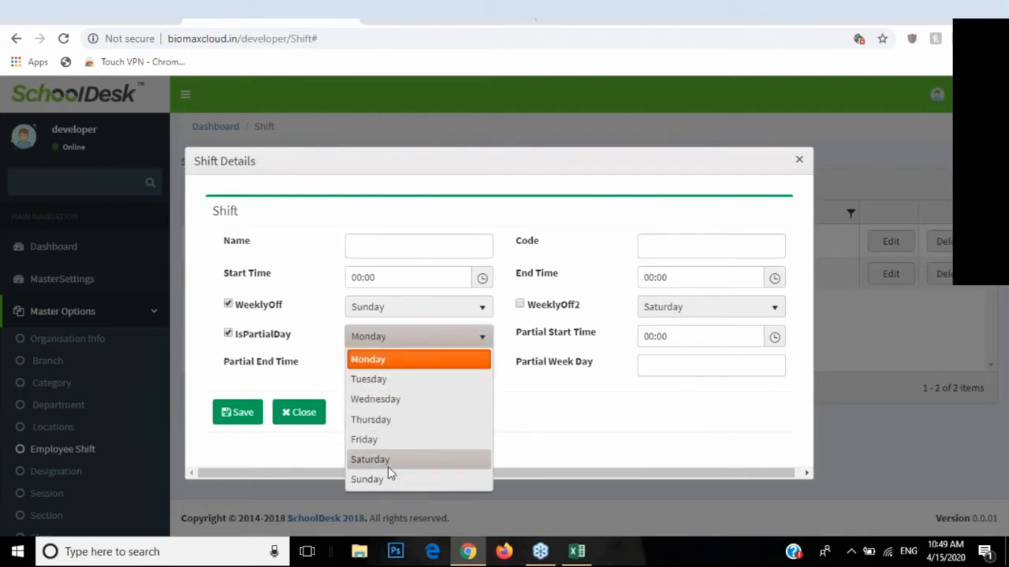
pyautogui.click(388, 464)
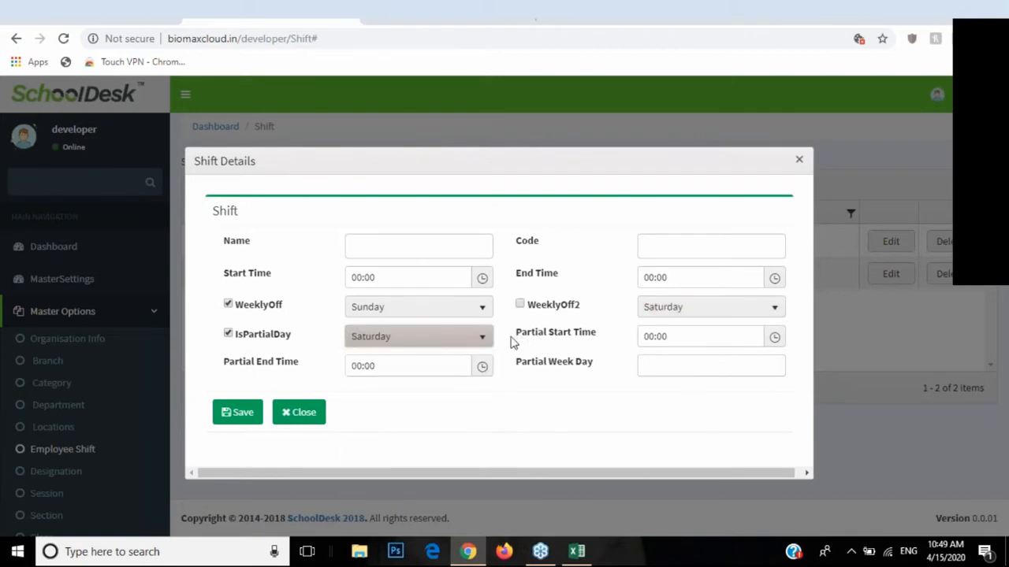
pyautogui.moveTo(521, 338); pyautogui.dragTo(579, 345)
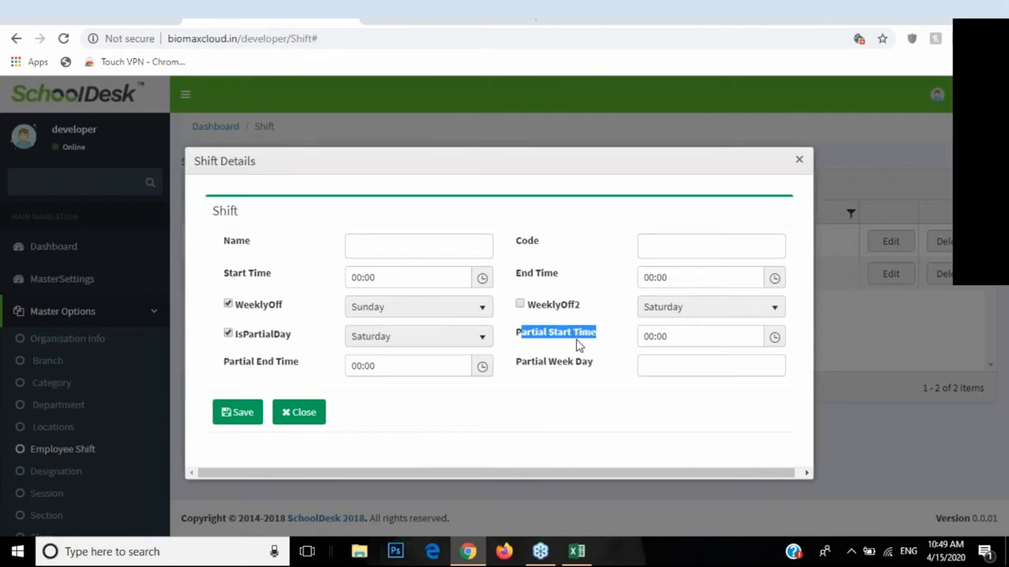
pyautogui.click(774, 339)
pyautogui.click(480, 366)
pyautogui.click(480, 367)
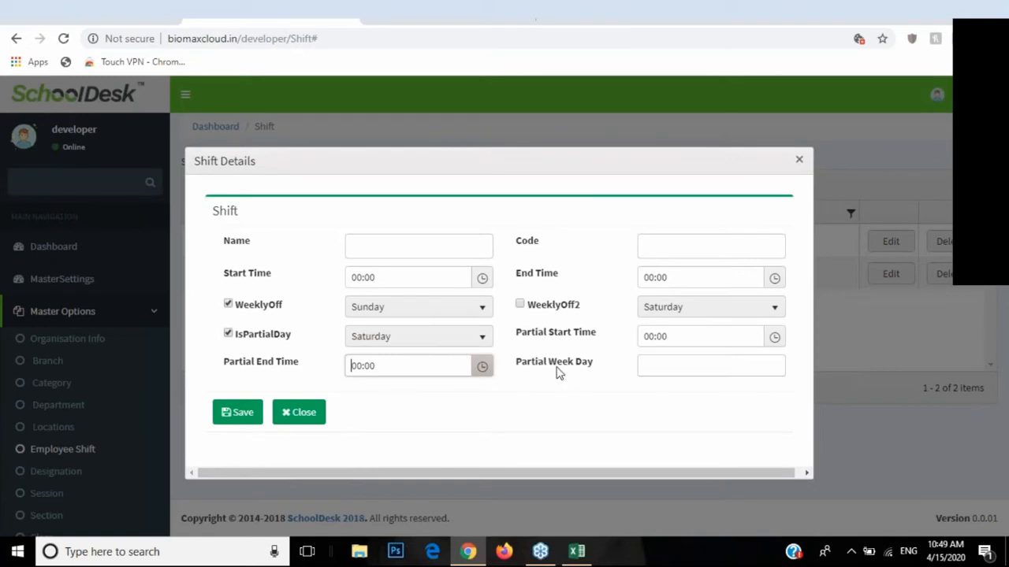
pyautogui.moveTo(520, 367); pyautogui.dragTo(591, 369)
pyautogui.click(576, 370)
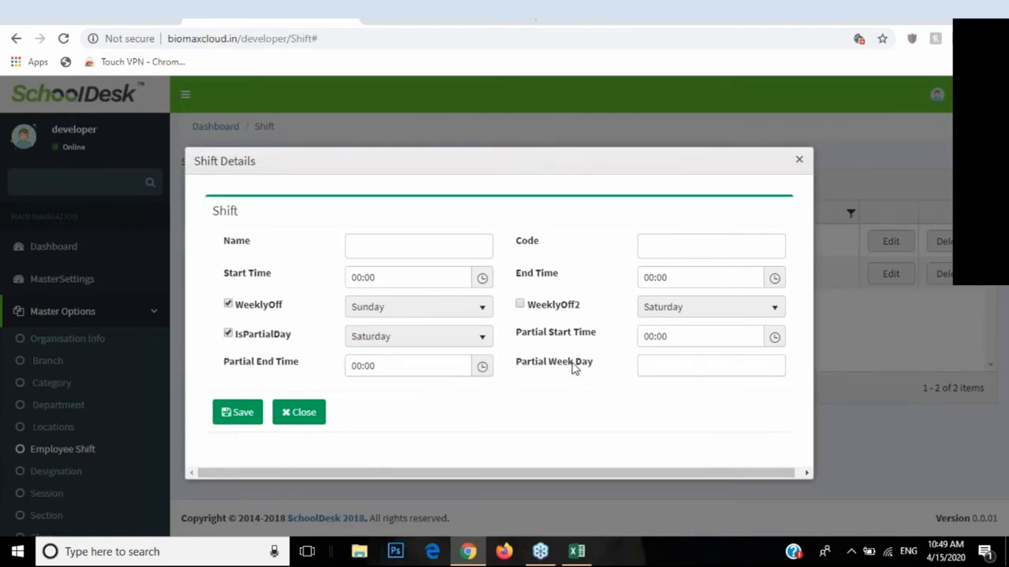
pyautogui.click(653, 366)
pyautogui.click(656, 390)
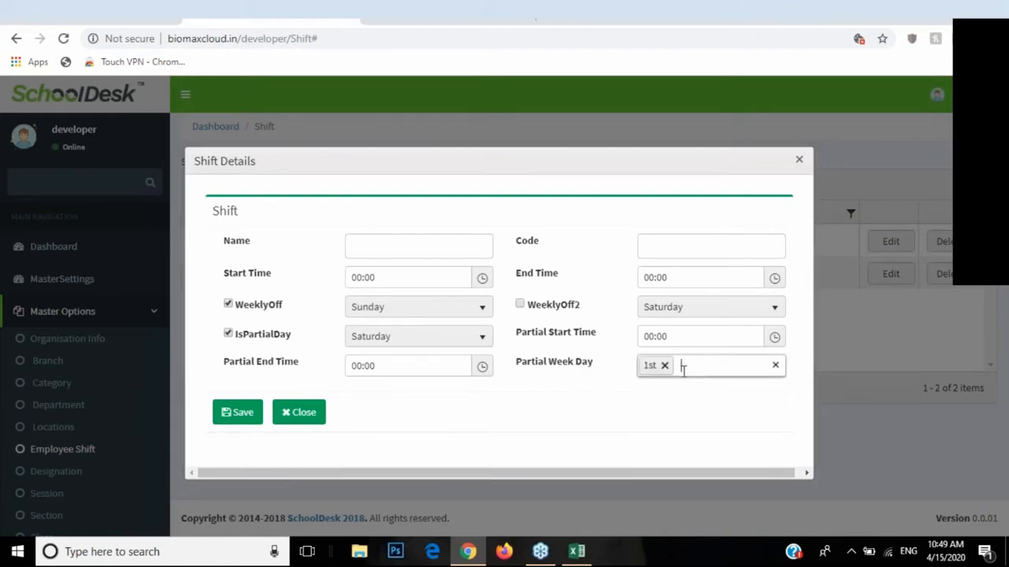
pyautogui.click(688, 369)
pyautogui.click(670, 428)
pyautogui.click(717, 365)
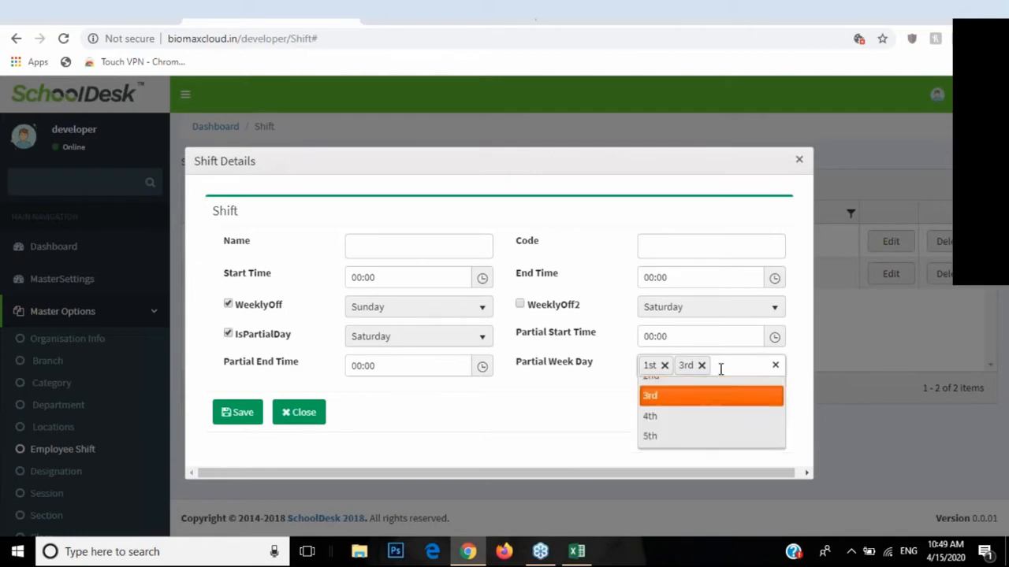
pyautogui.click(680, 469)
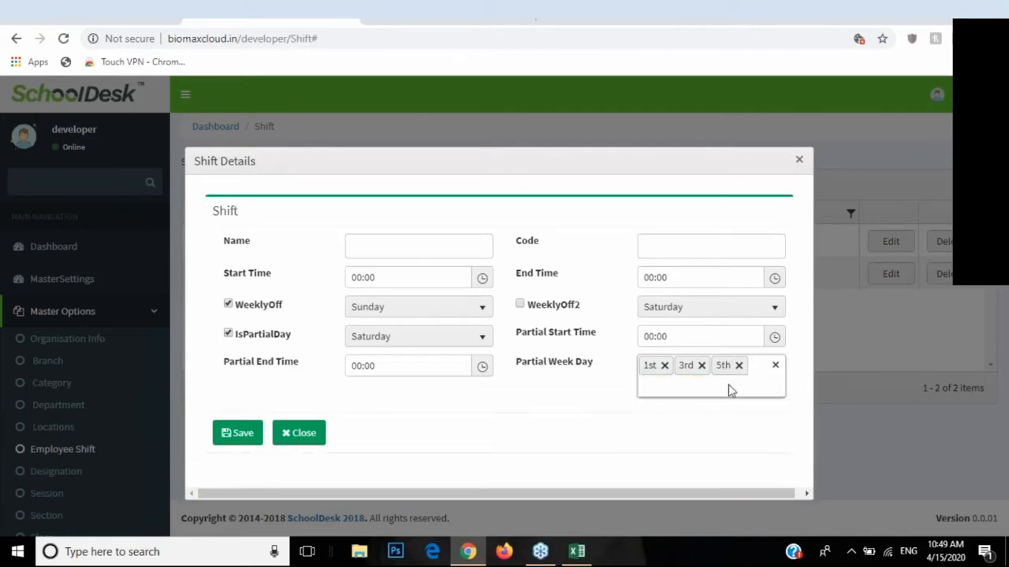
pyautogui.click(775, 367)
pyautogui.click(666, 369)
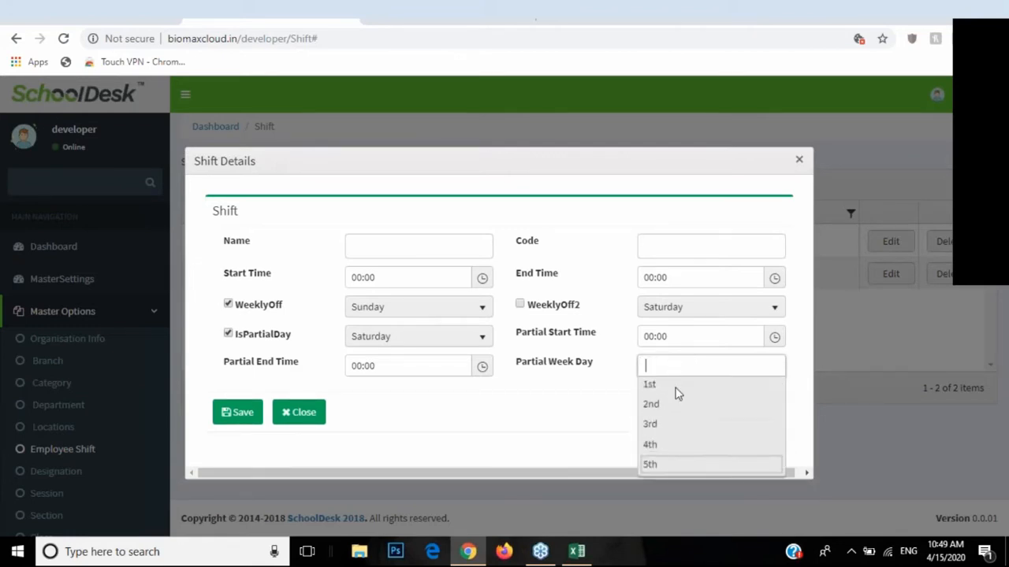
pyautogui.click(668, 416)
pyautogui.click(704, 375)
pyautogui.click(671, 449)
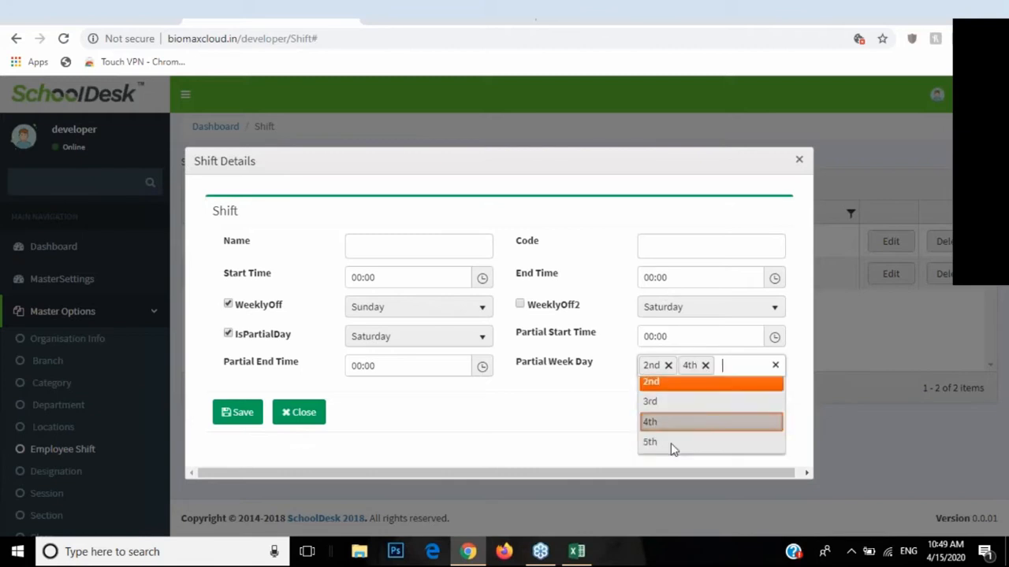
pyautogui.click(669, 366)
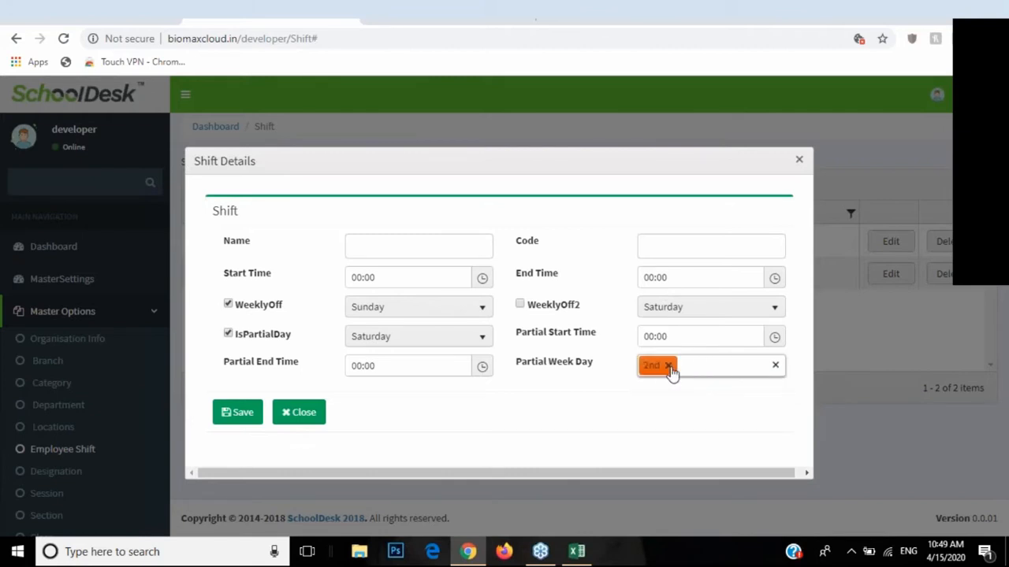
pyautogui.click(315, 411)
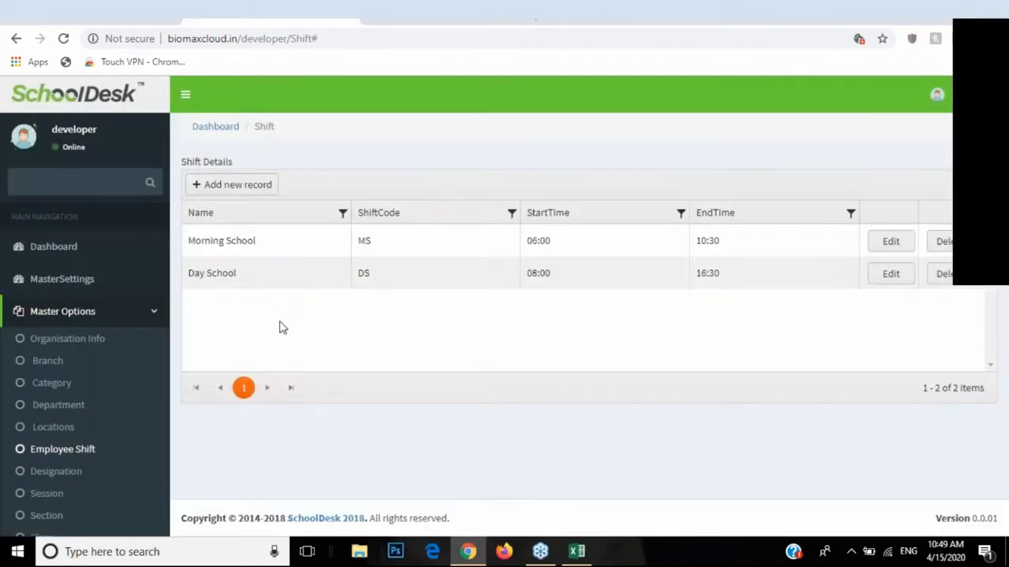
# Step: Open Designation and review the Teacher, Staff, PROFESSOR, Vice Principal and clark rows
pyautogui.scroll(-1, 117, 360)
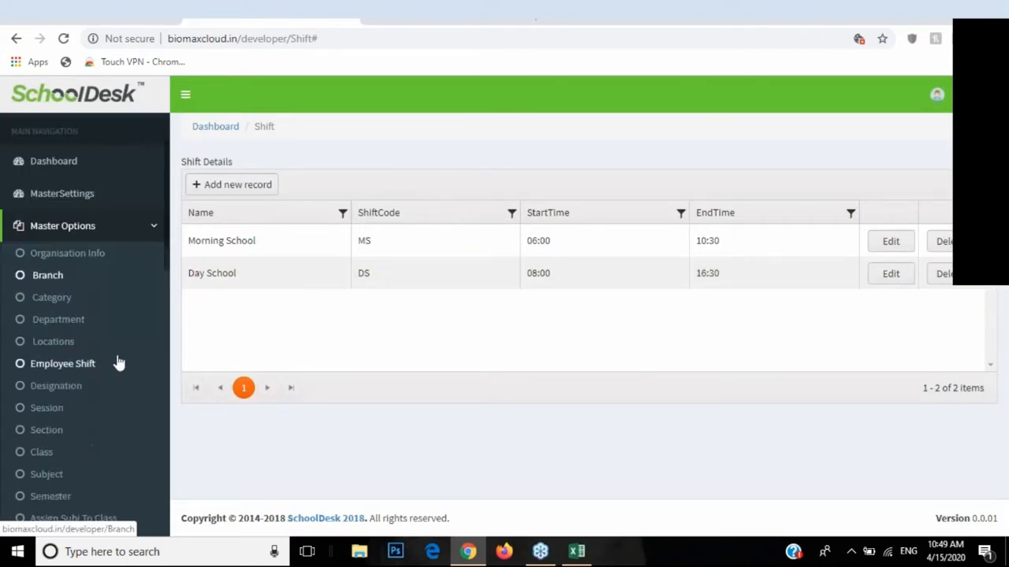
pyautogui.click(40, 392)
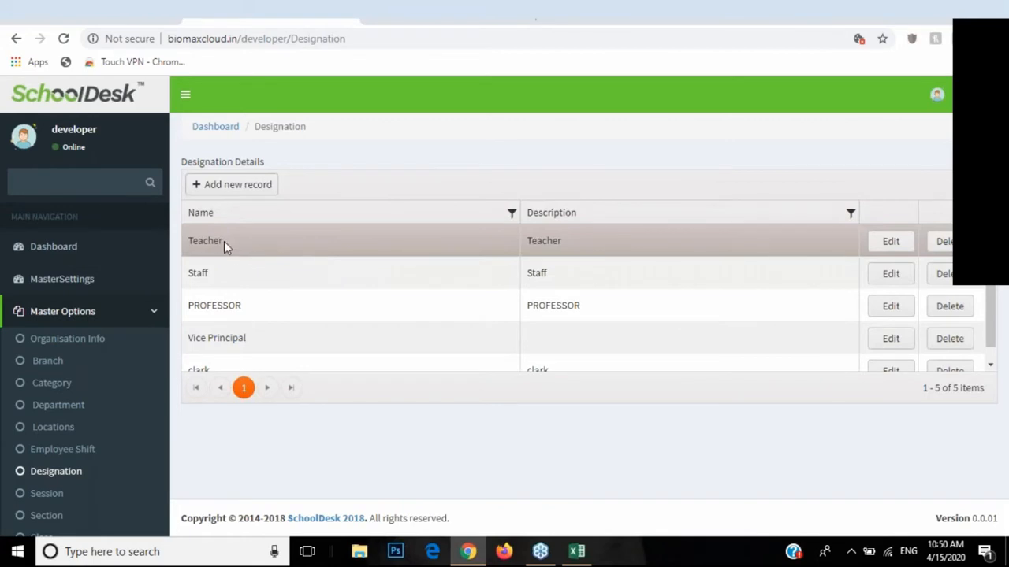
pyautogui.moveTo(231, 245); pyautogui.dragTo(196, 252)
pyautogui.click(198, 272)
pyautogui.click(225, 308)
pyautogui.click(222, 339)
pyautogui.scroll(-1, 221, 337)
pyautogui.click(221, 356)
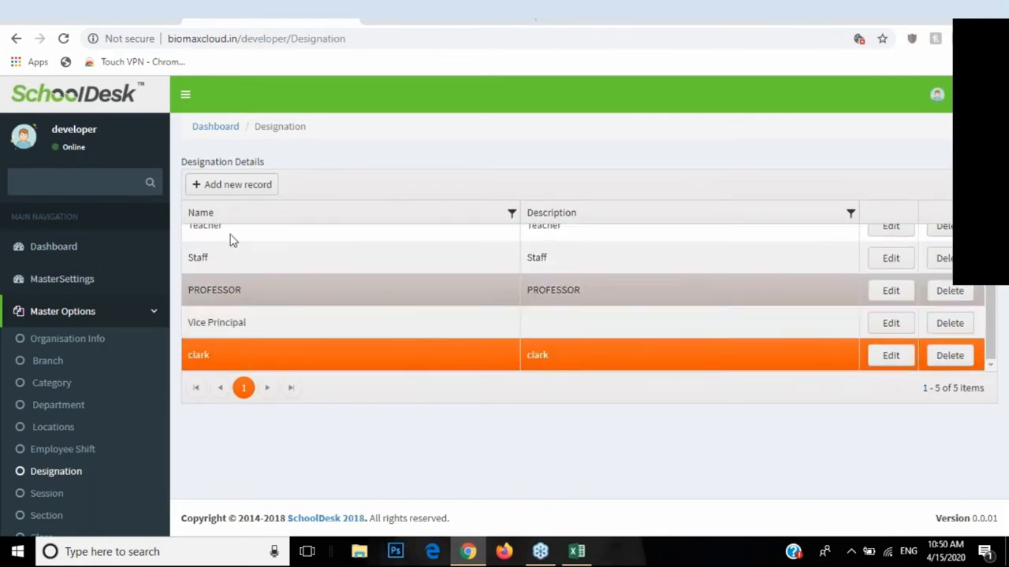
# Step: Open an empty new-designation form and dismiss it unsaved
pyautogui.click(237, 186)
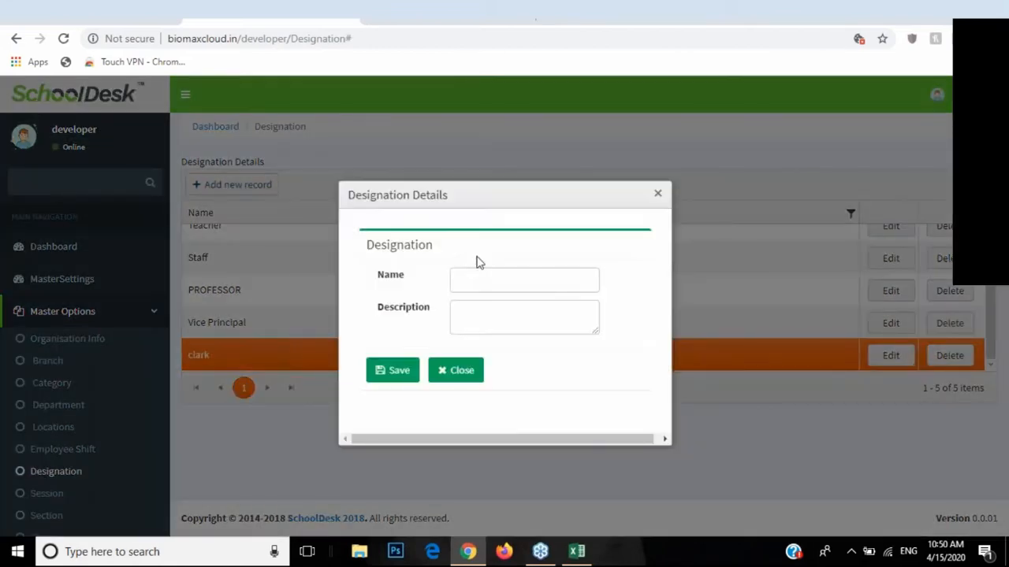
pyautogui.click(462, 372)
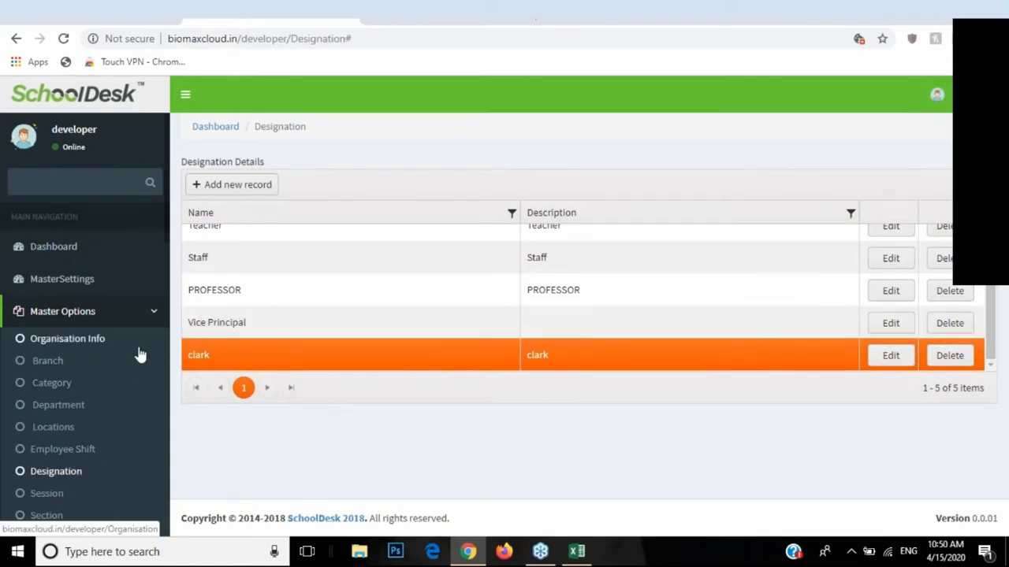
pyautogui.scroll(-3, 150, 355)
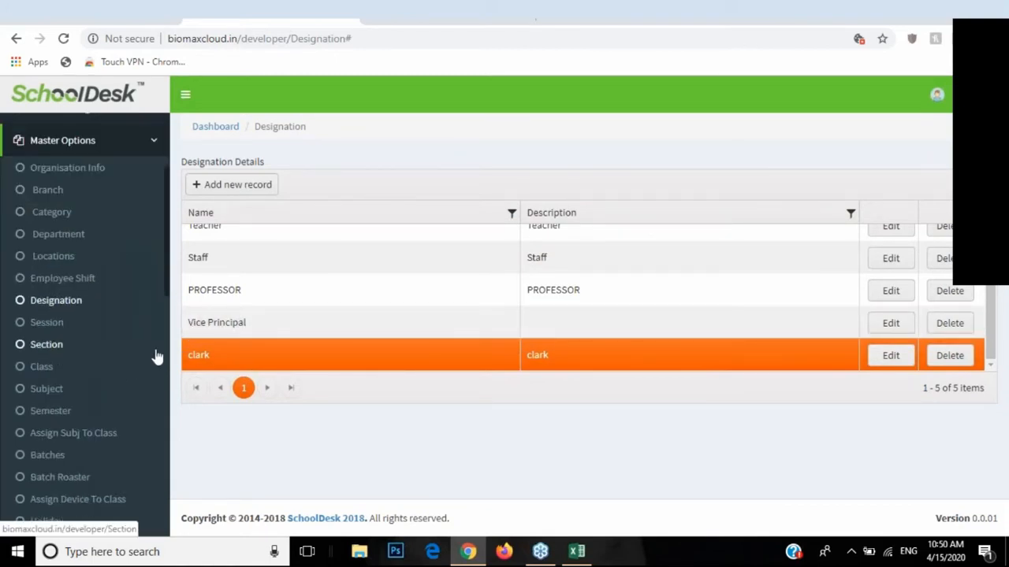
# Step: Open Session records, view a new-session form with IsActive ticked, close it, and note session 6 active
pyautogui.click(46, 328)
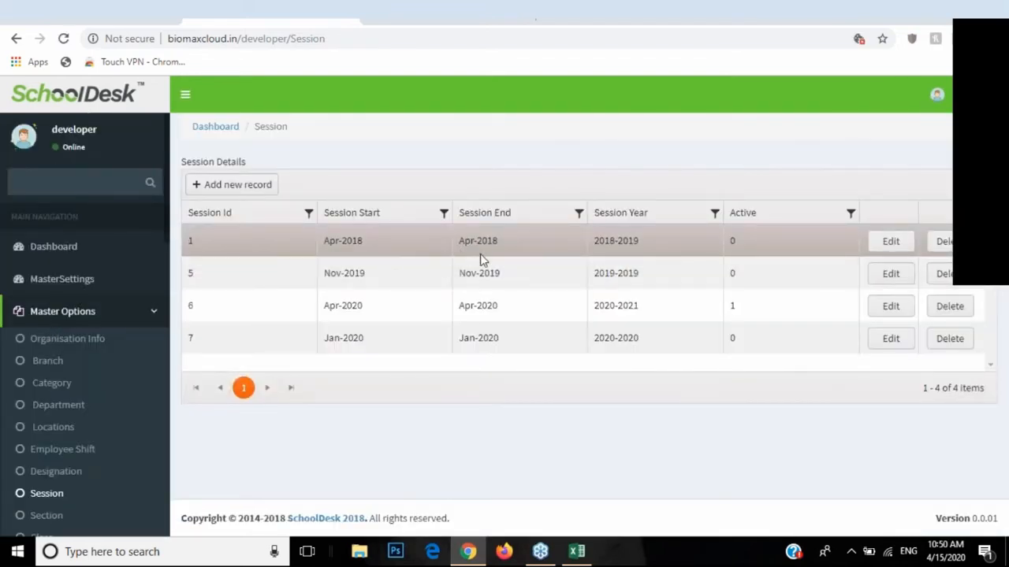
pyautogui.click(272, 189)
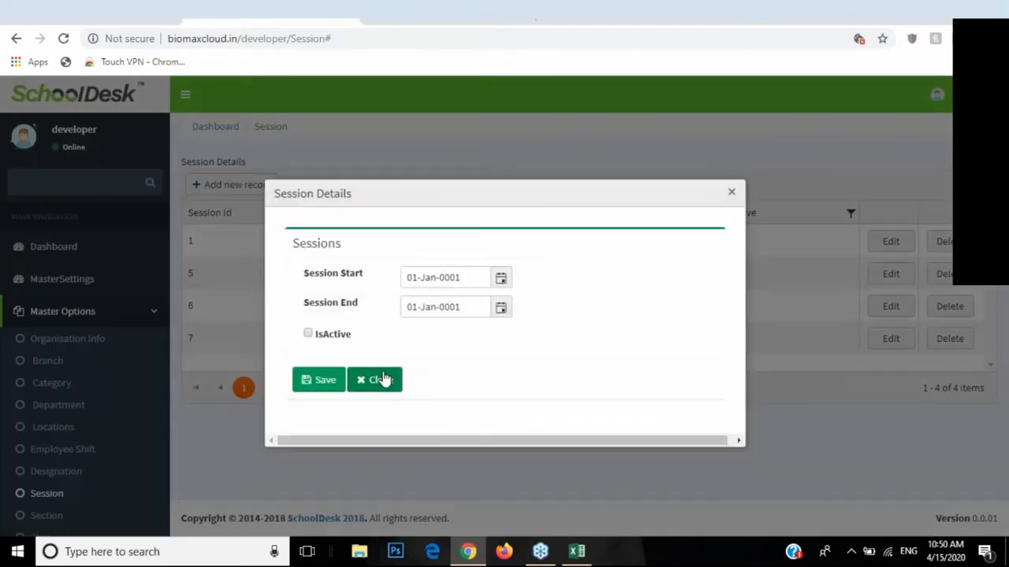
pyautogui.click(378, 380)
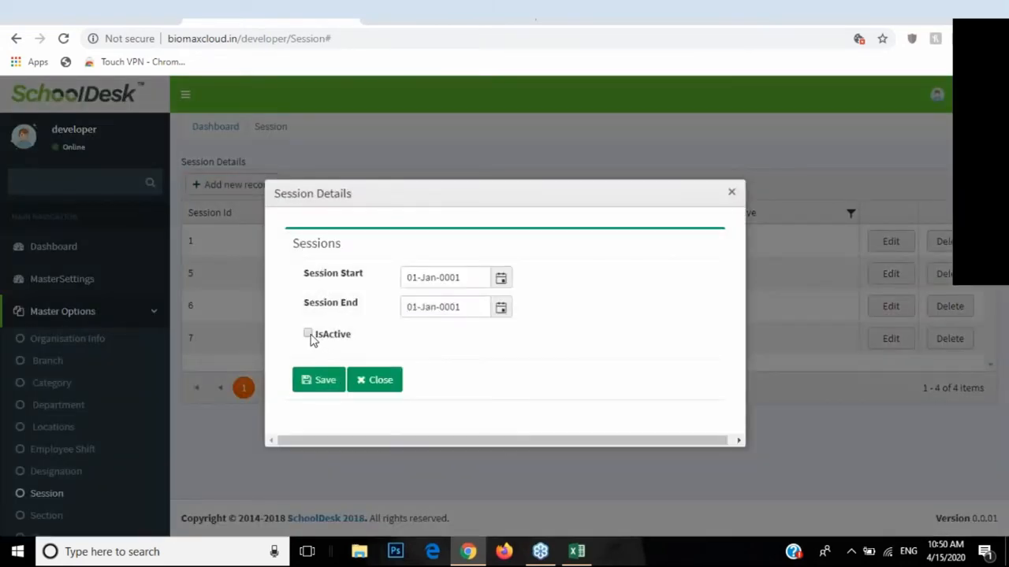
pyautogui.click(309, 335)
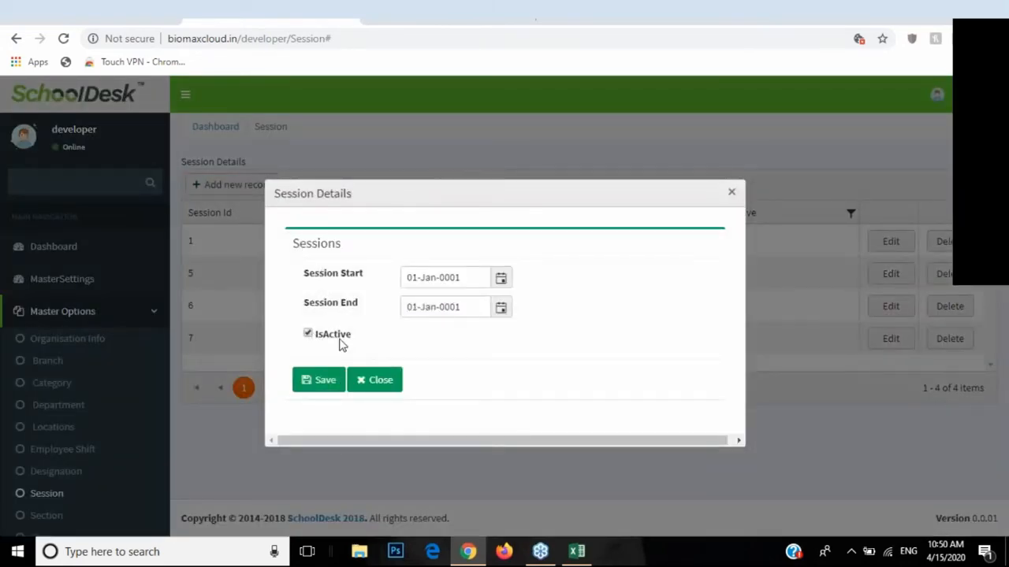
pyautogui.click(376, 382)
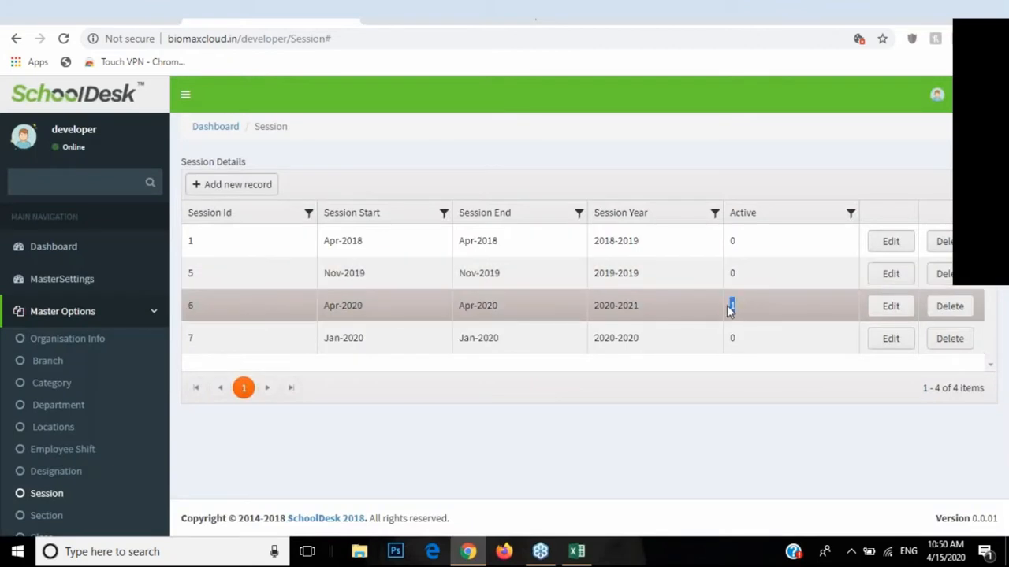
pyautogui.moveTo(738, 309); pyautogui.dragTo(724, 309)
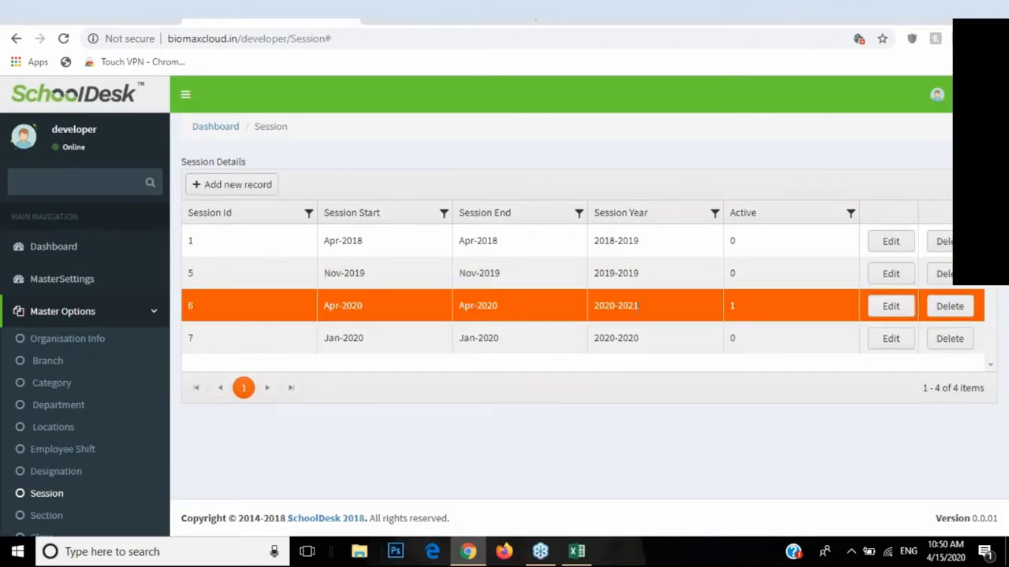
pyautogui.scroll(-1, 63, 394)
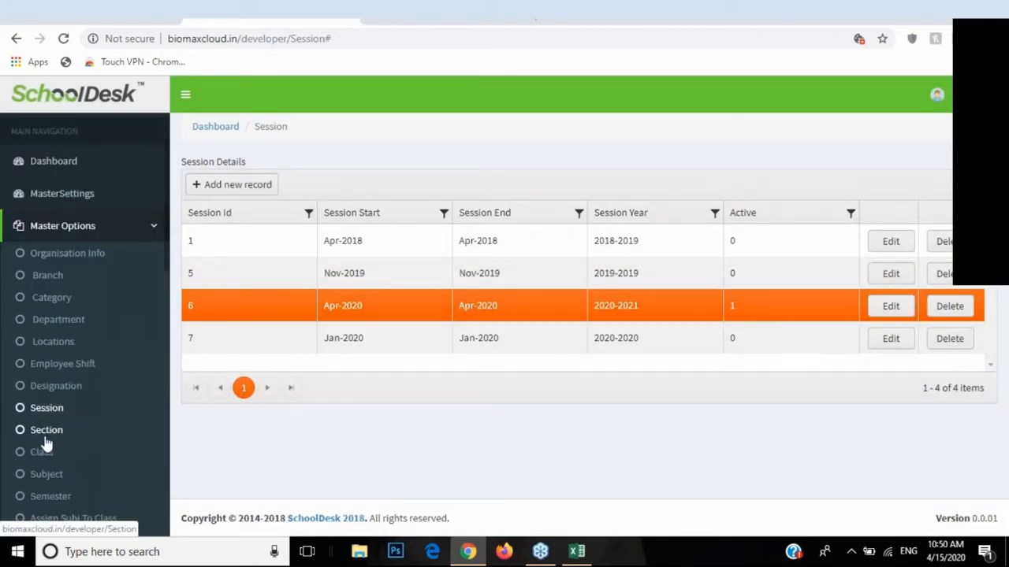
# Step: Open the Section records page and look through its list
pyautogui.click(47, 434)
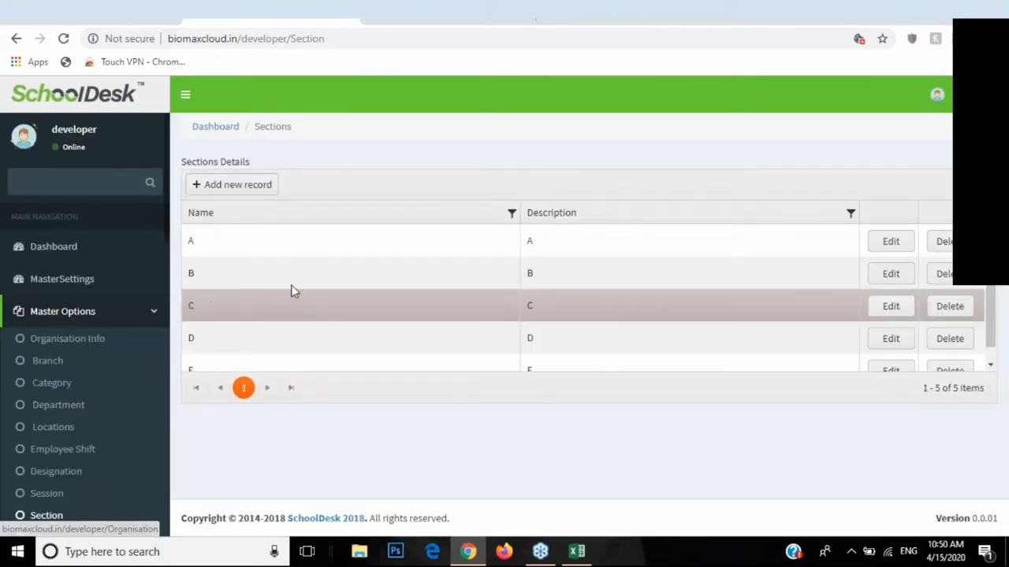
pyautogui.scroll(-1, 291, 253)
pyautogui.scroll(1, 202, 291)
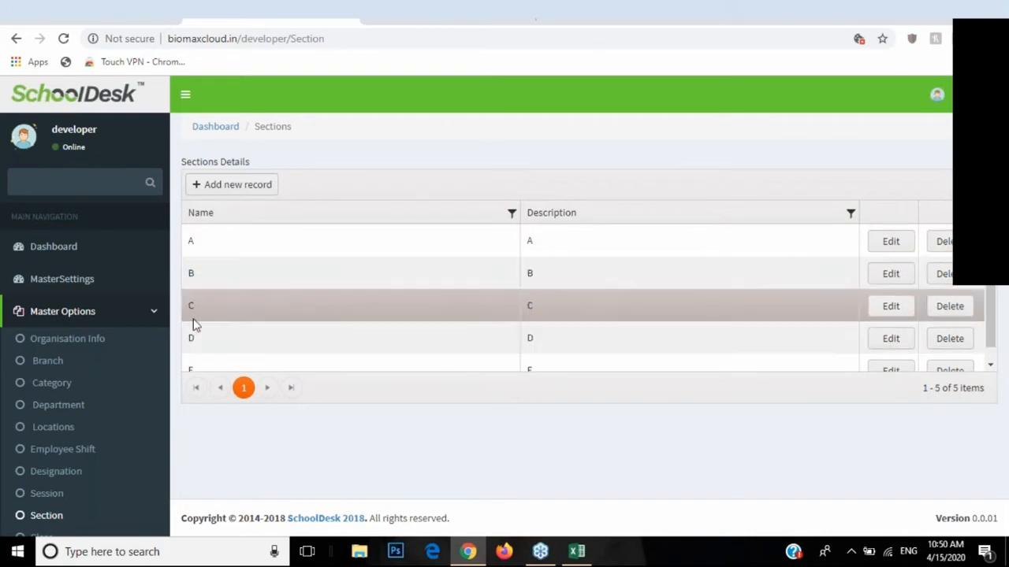
pyautogui.scroll(-1, 92, 409)
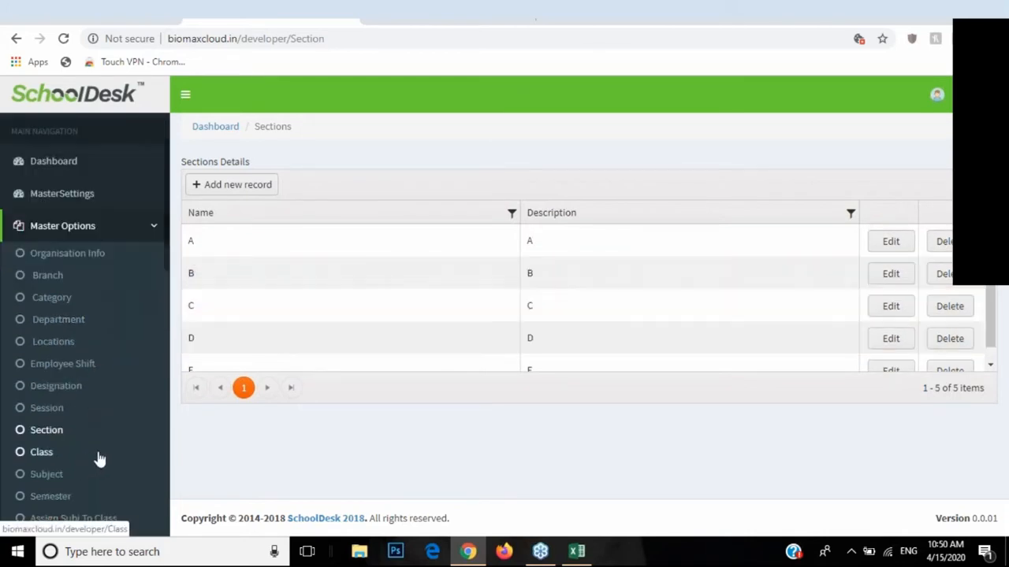
# Step: Open the Class records and view an empty new-class form without saving
pyautogui.click(50, 453)
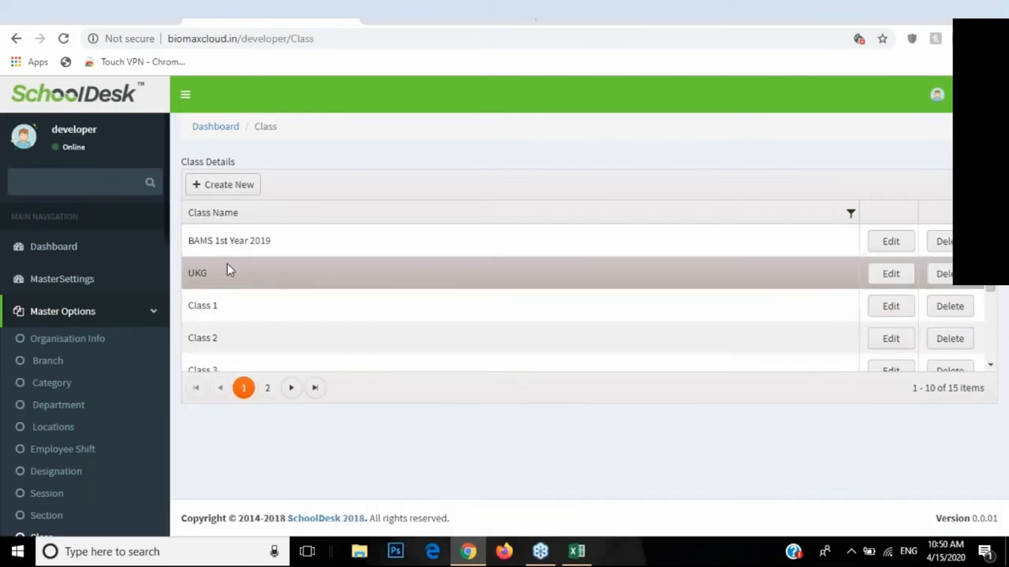
pyautogui.scroll(-2, 313, 285)
pyautogui.click(236, 189)
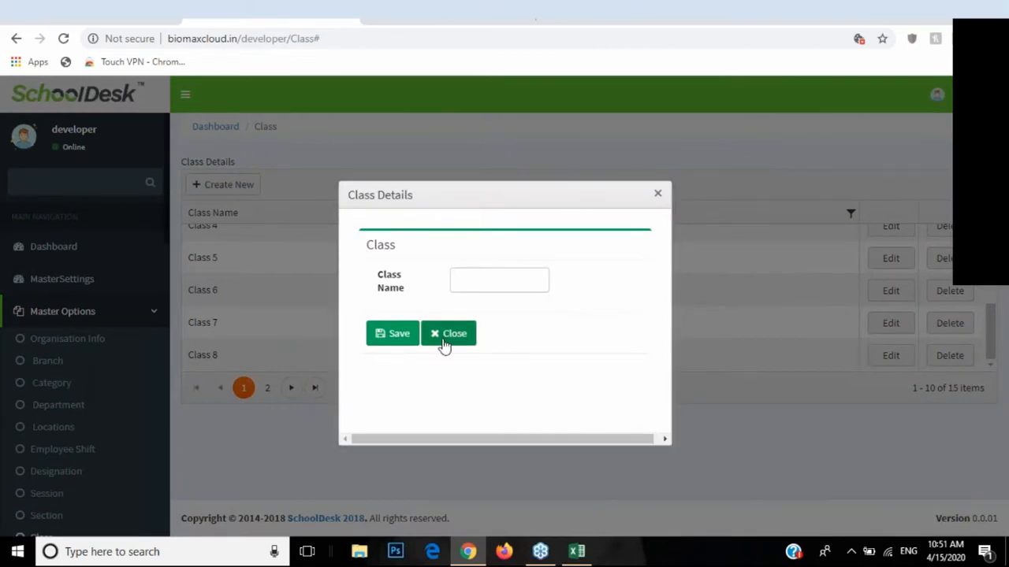
pyautogui.click(444, 345)
pyautogui.scroll(-2, 47, 398)
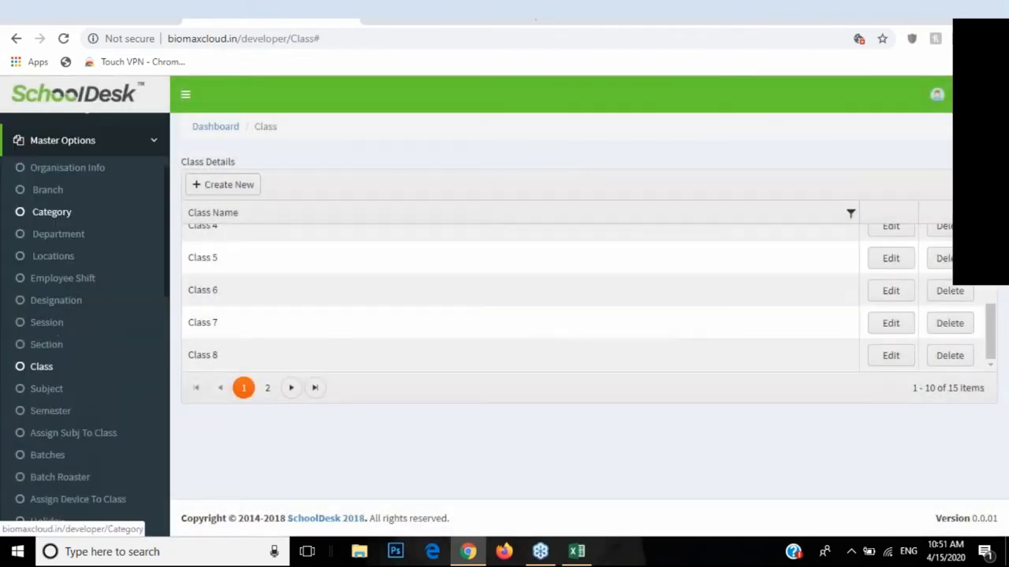
# Step: View an empty new-subject form on Subjects, close it, and go to Semester records
pyautogui.click(46, 394)
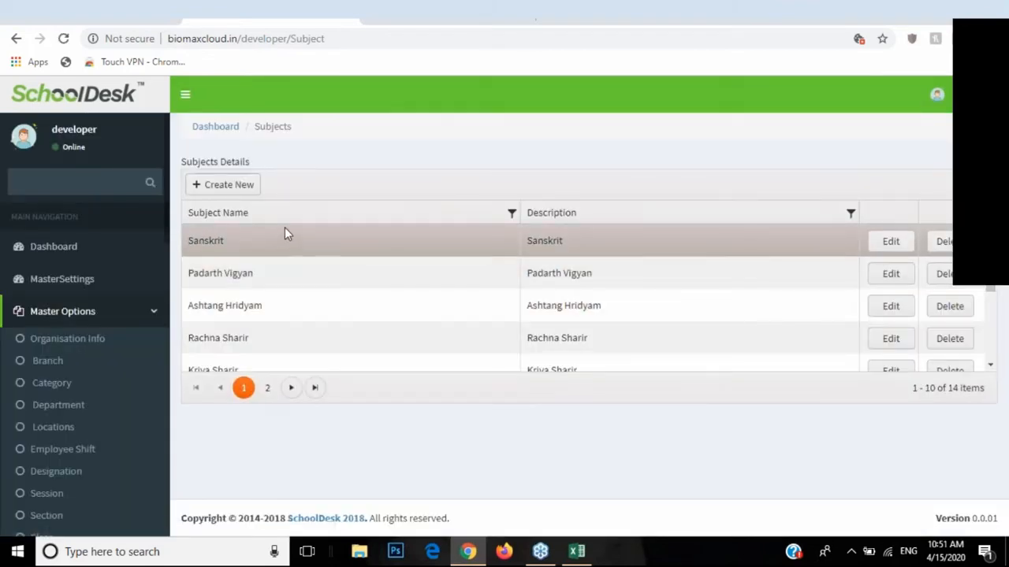
pyautogui.click(252, 184)
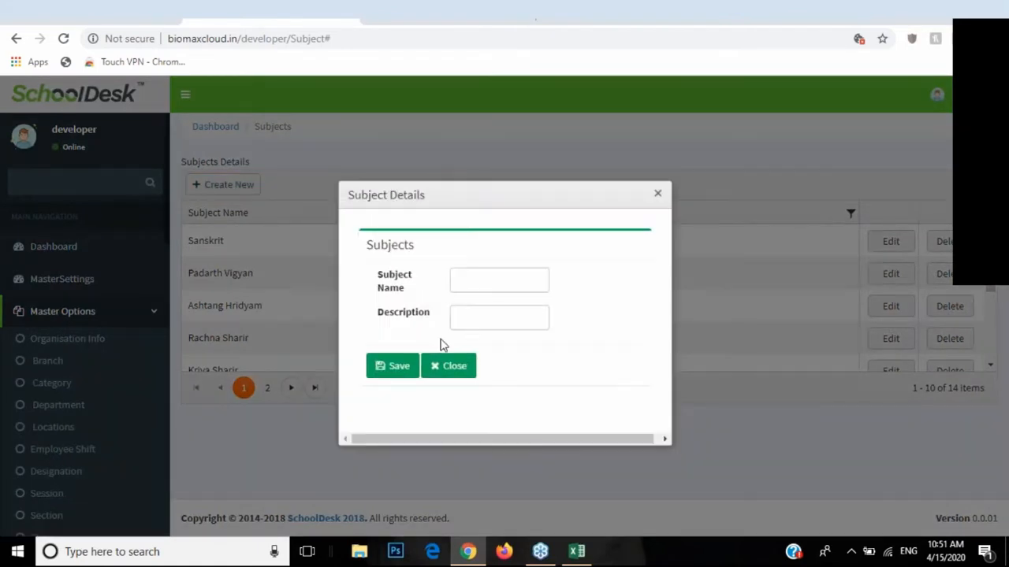
pyautogui.click(457, 375)
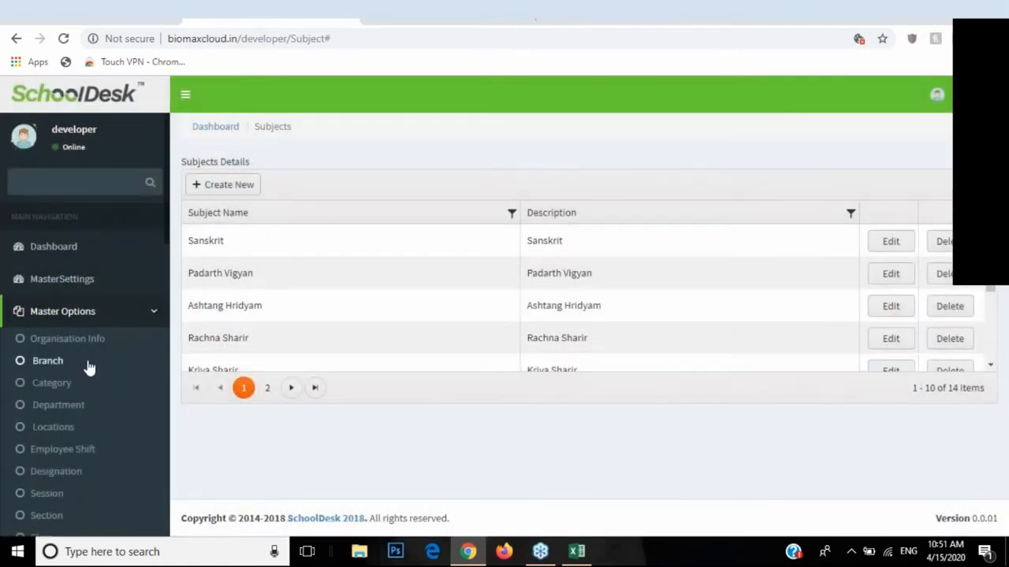
pyautogui.scroll(-3, 88, 368)
pyautogui.click(76, 331)
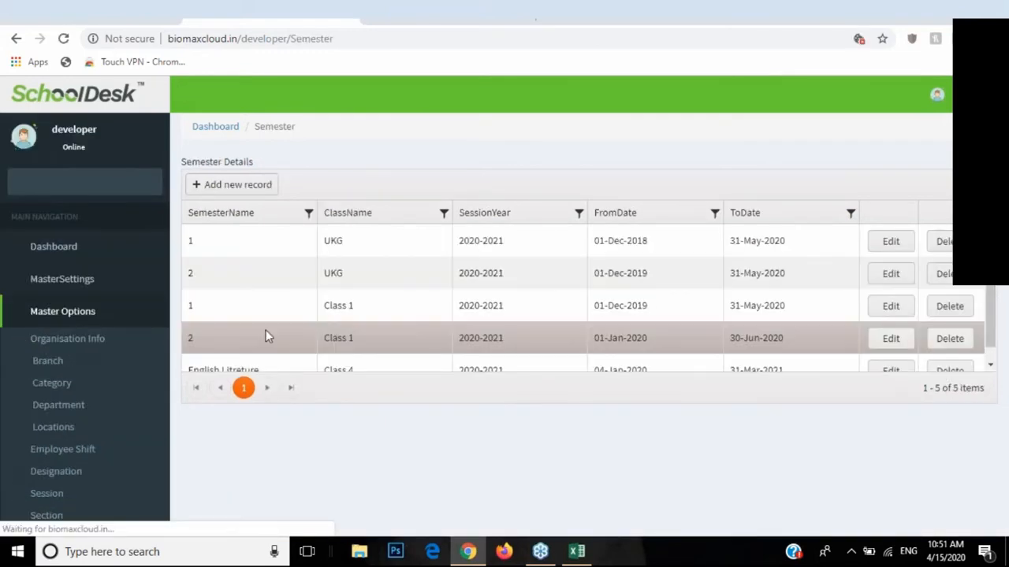
# Step: Start a new semester record for Class 1 in session 2020-2021
pyautogui.click(246, 189)
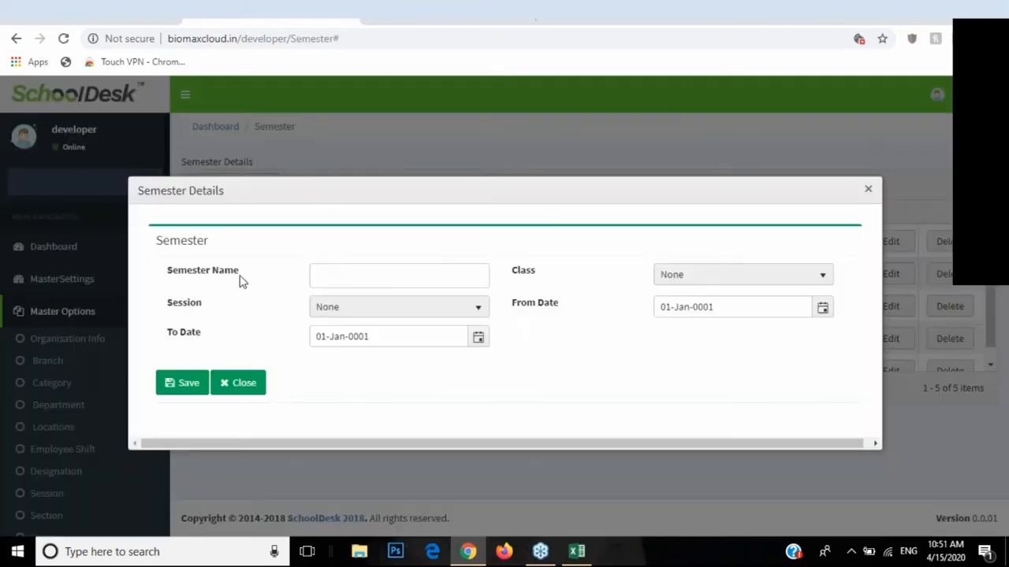
pyautogui.click(329, 279)
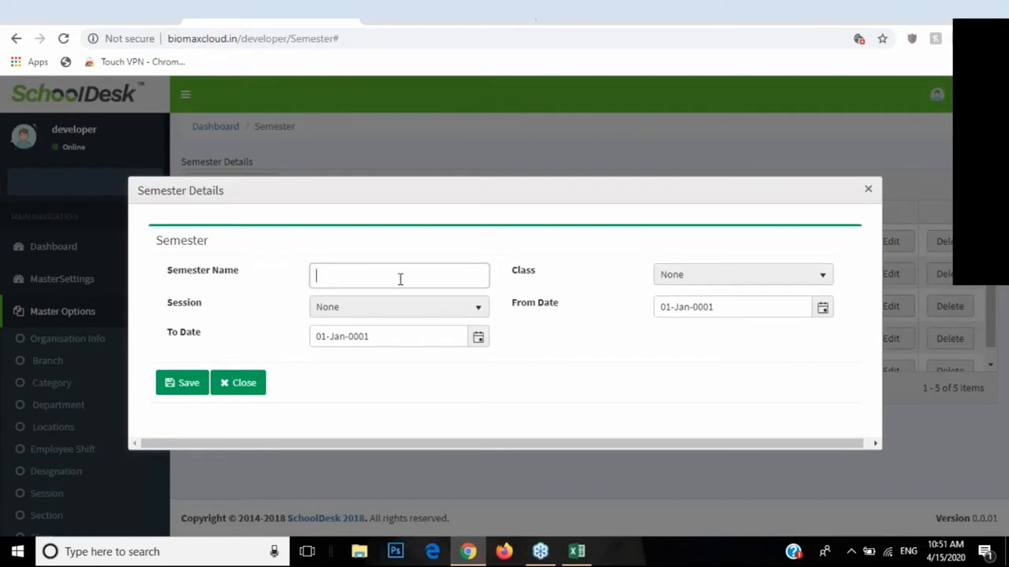
pyautogui.click(676, 277)
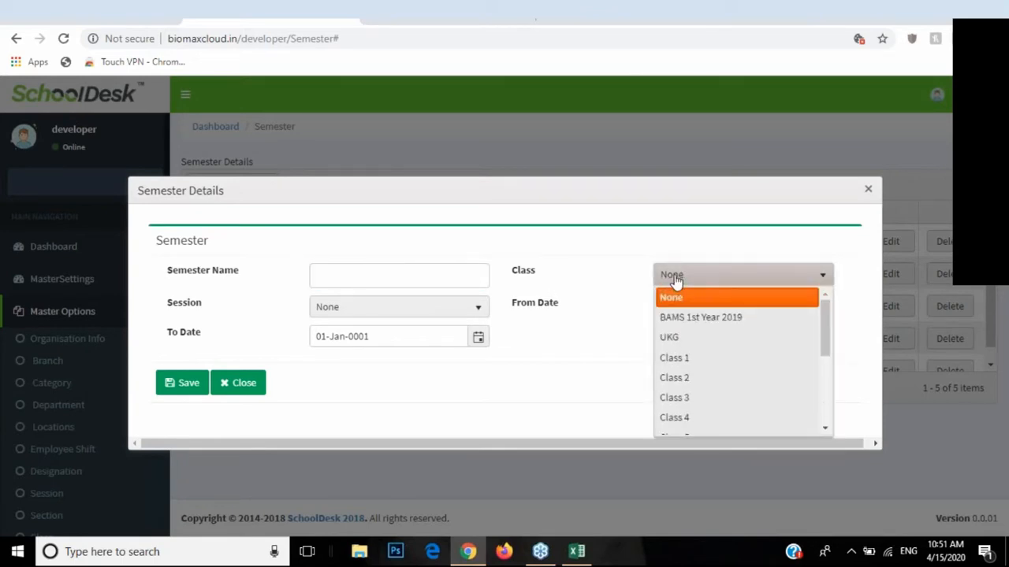
pyautogui.click(685, 357)
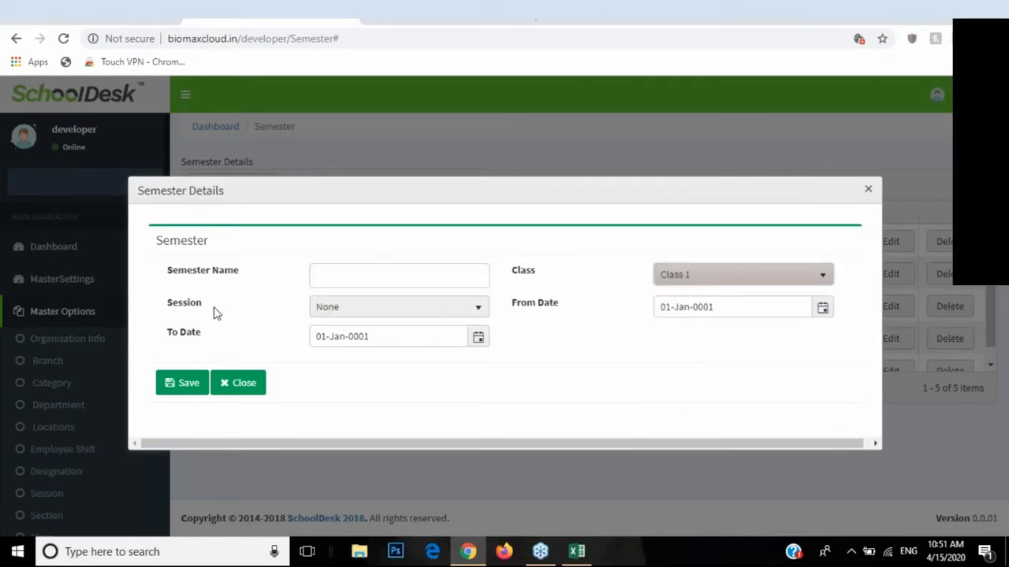
pyautogui.click(334, 314)
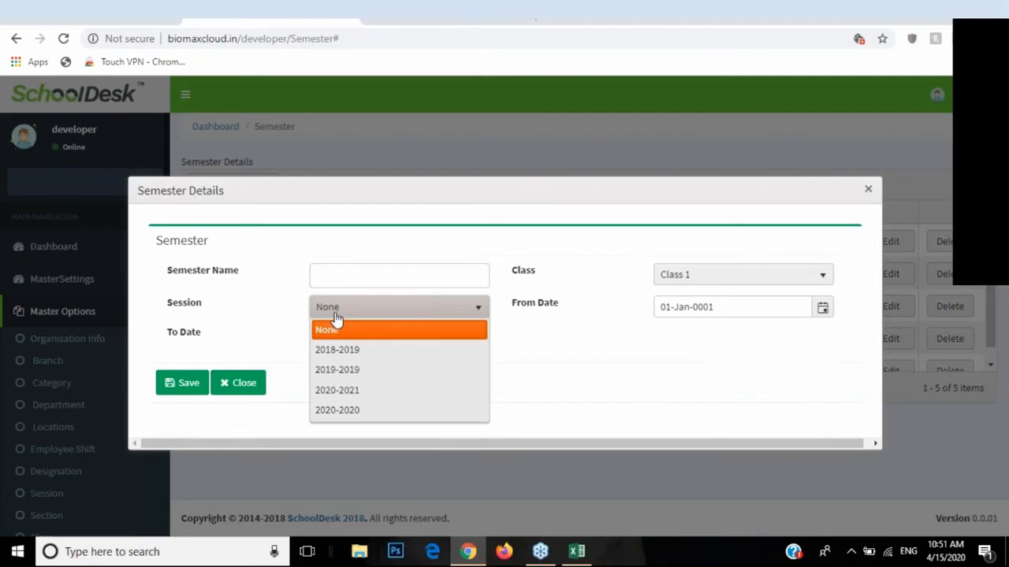
pyautogui.click(359, 391)
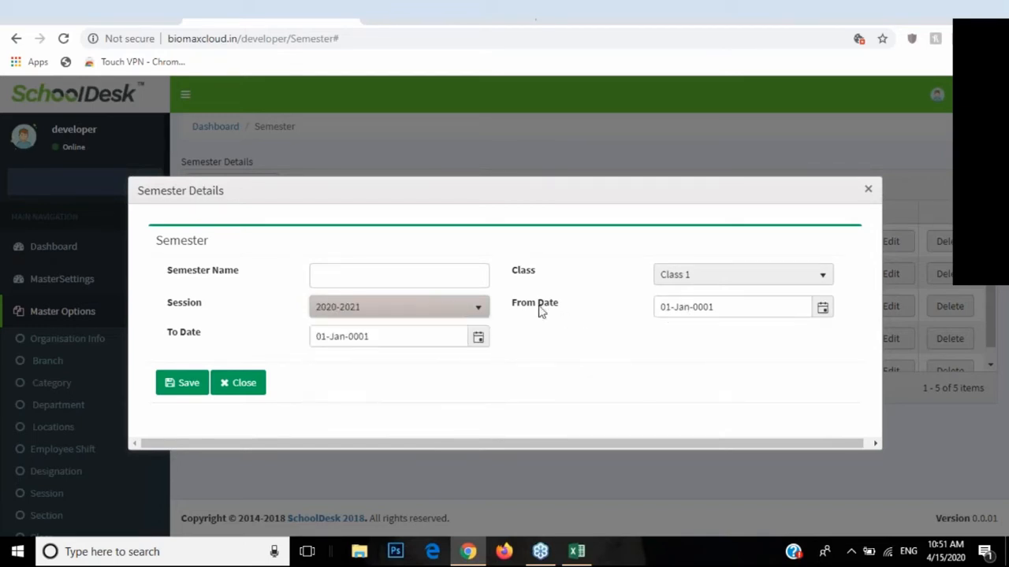
# Step: Point out the From and To date fields, then close the form without saving
pyautogui.moveTo(517, 307); pyautogui.dragTo(554, 307)
pyautogui.moveTo(169, 334); pyautogui.dragTo(214, 341)
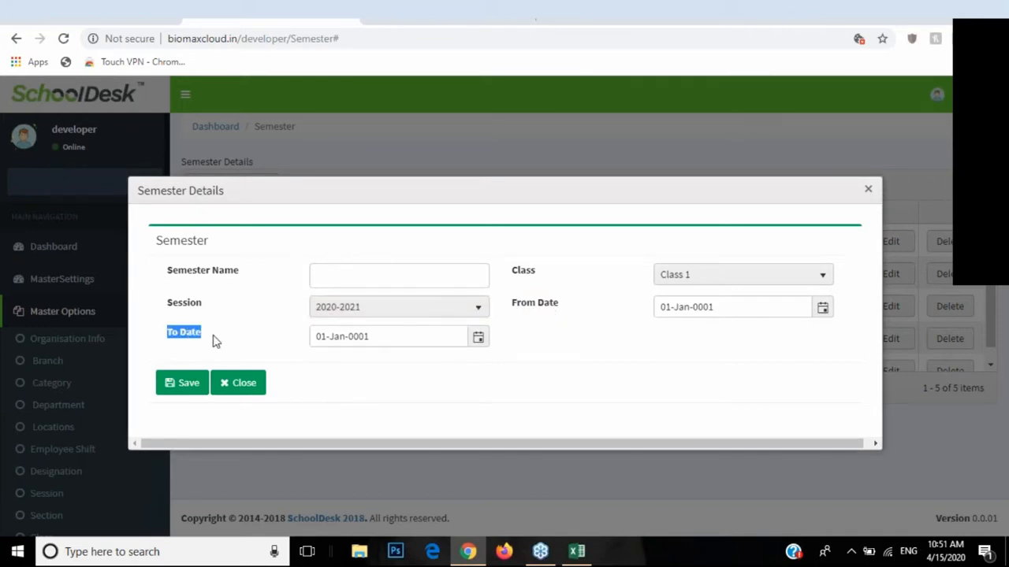
pyautogui.click(247, 382)
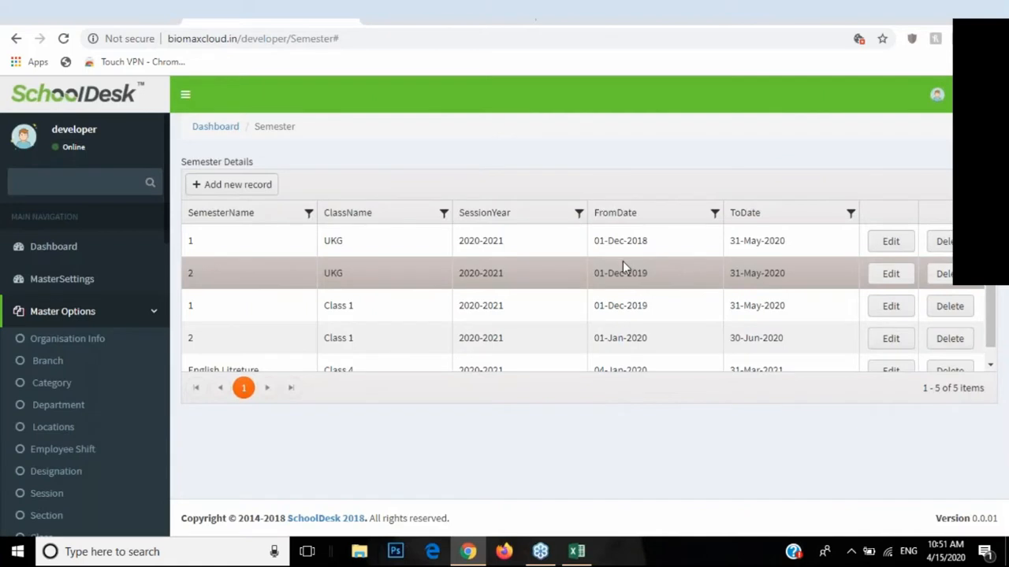
pyautogui.scroll(-1, 622, 263)
pyautogui.scroll(-3, 63, 417)
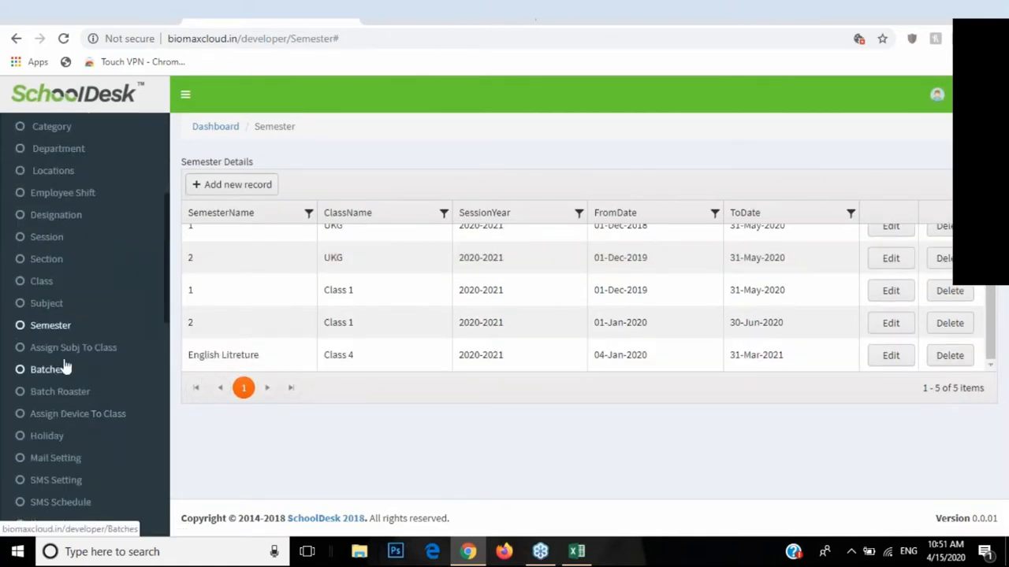
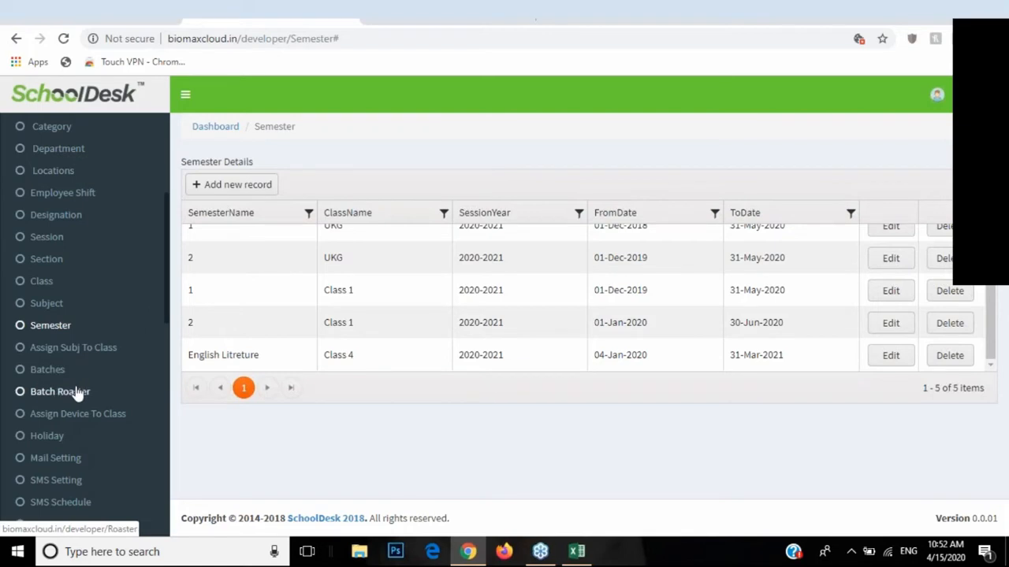
# Step: Go to the Assign Subject to Class list of 17 records and start a new record
pyautogui.click(68, 351)
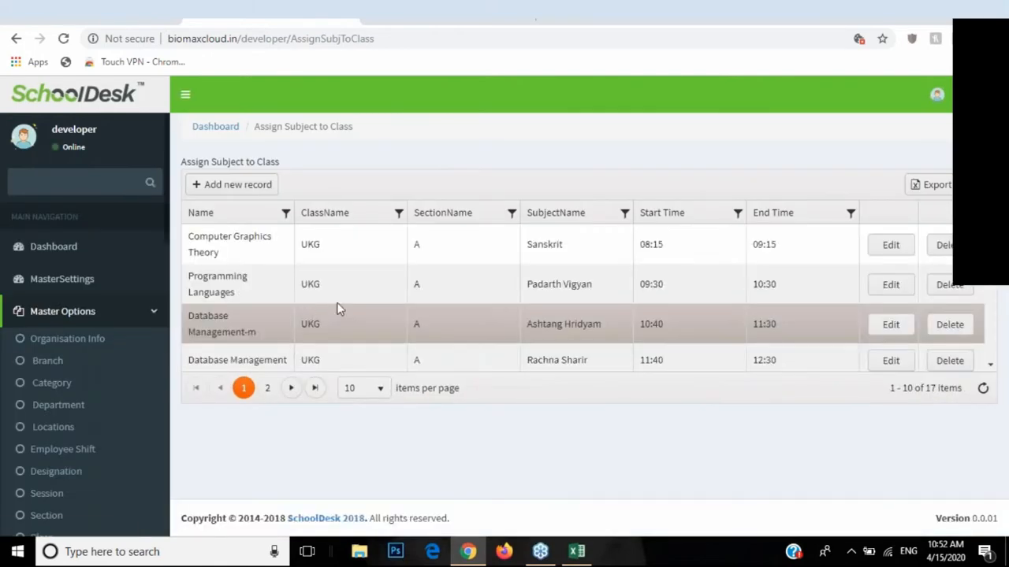
pyautogui.click(274, 195)
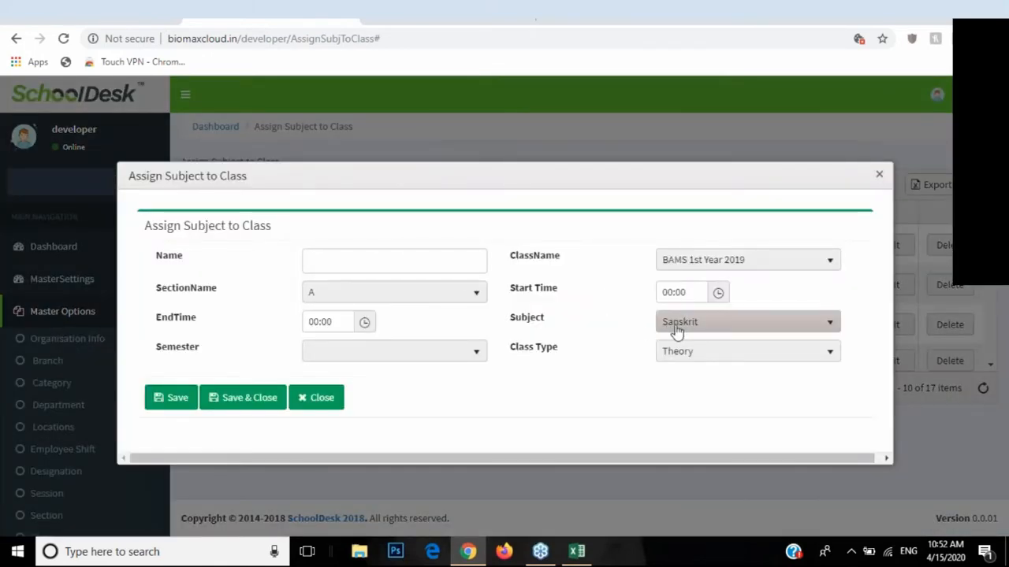
pyautogui.click(675, 324)
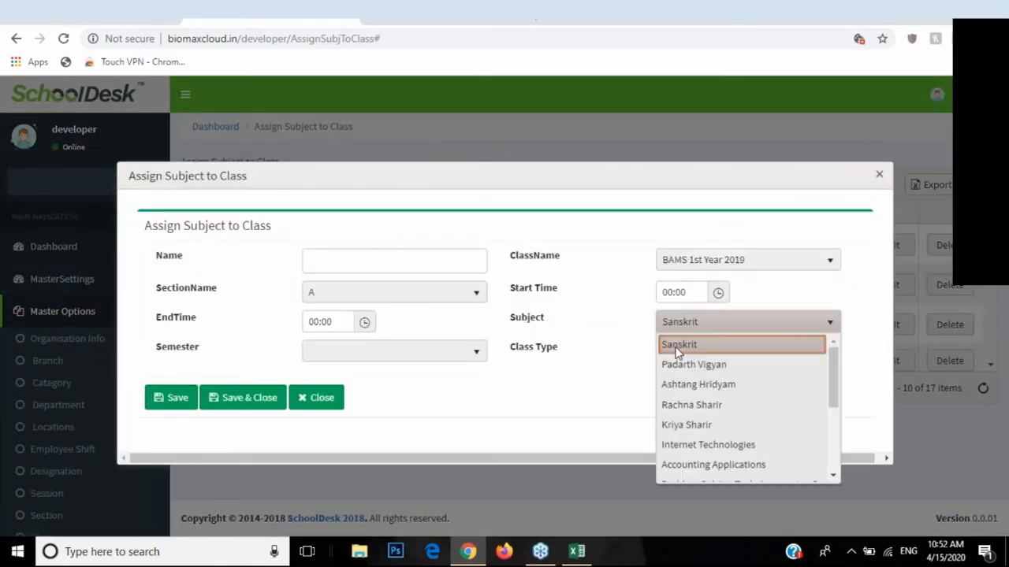
pyautogui.click(677, 349)
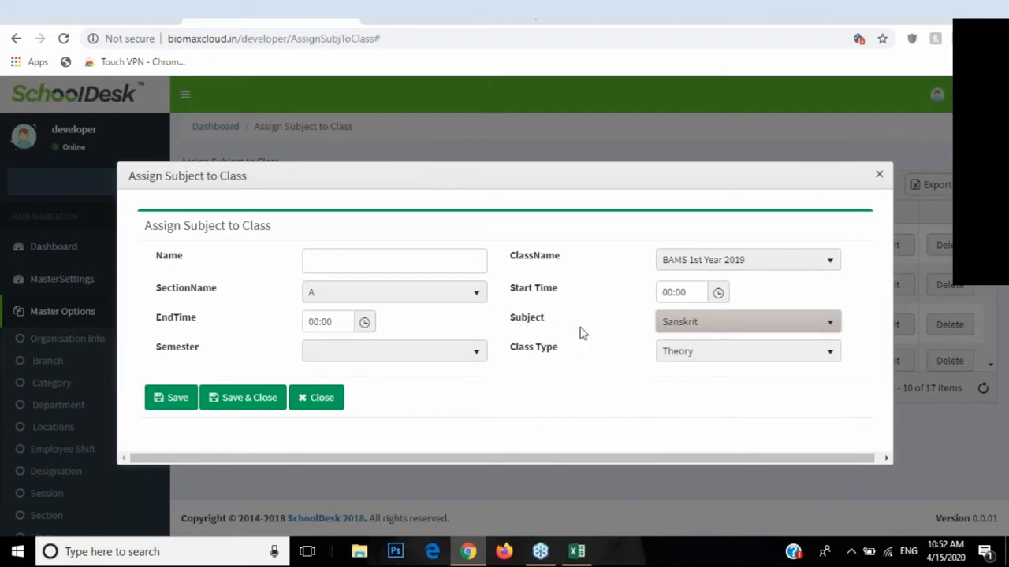
pyautogui.click(720, 263)
pyautogui.click(705, 331)
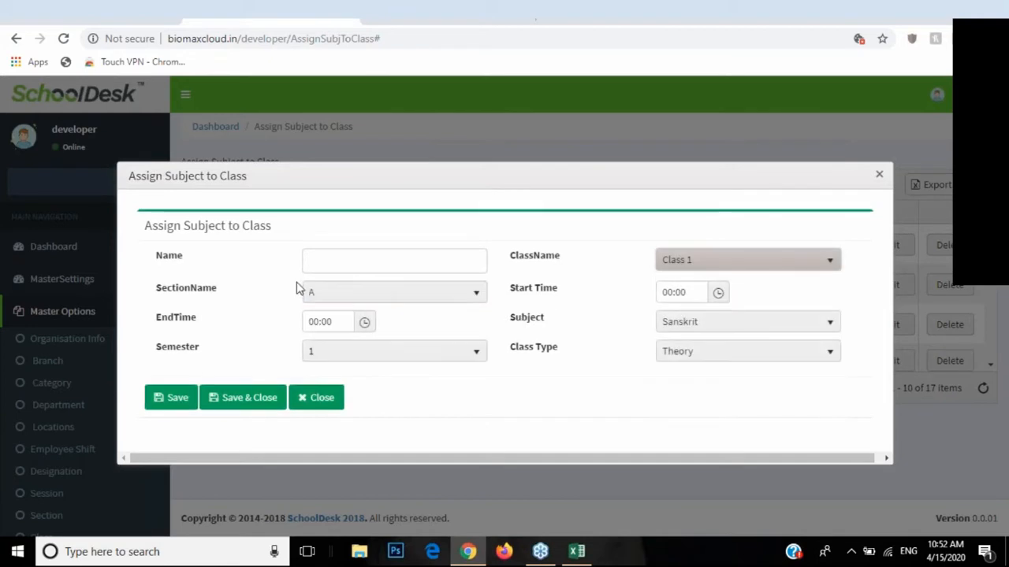
pyautogui.click(333, 298)
pyautogui.click(343, 336)
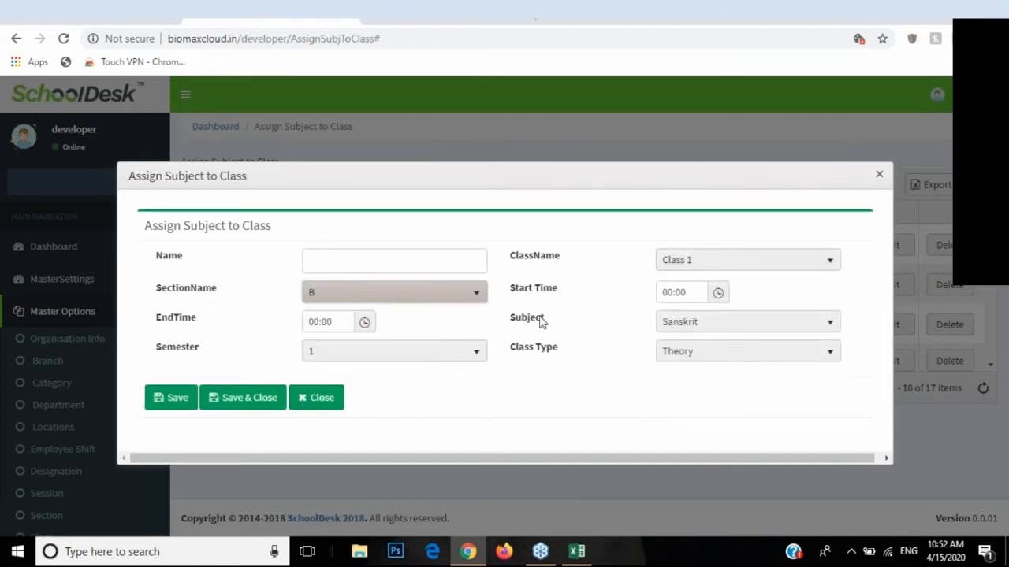
pyautogui.moveTo(510, 290); pyautogui.dragTo(554, 289)
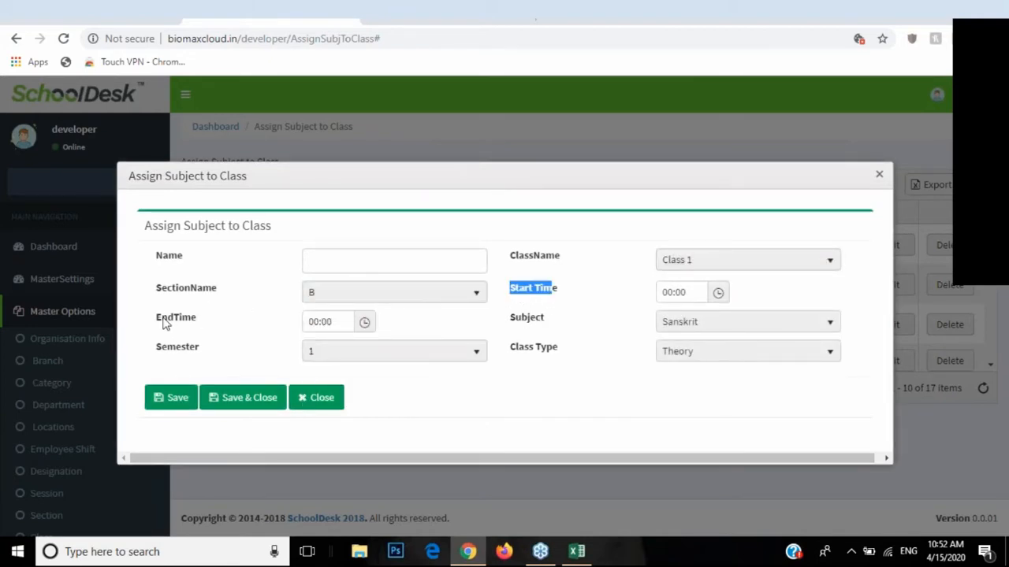
pyautogui.moveTo(162, 319); pyautogui.dragTo(194, 329)
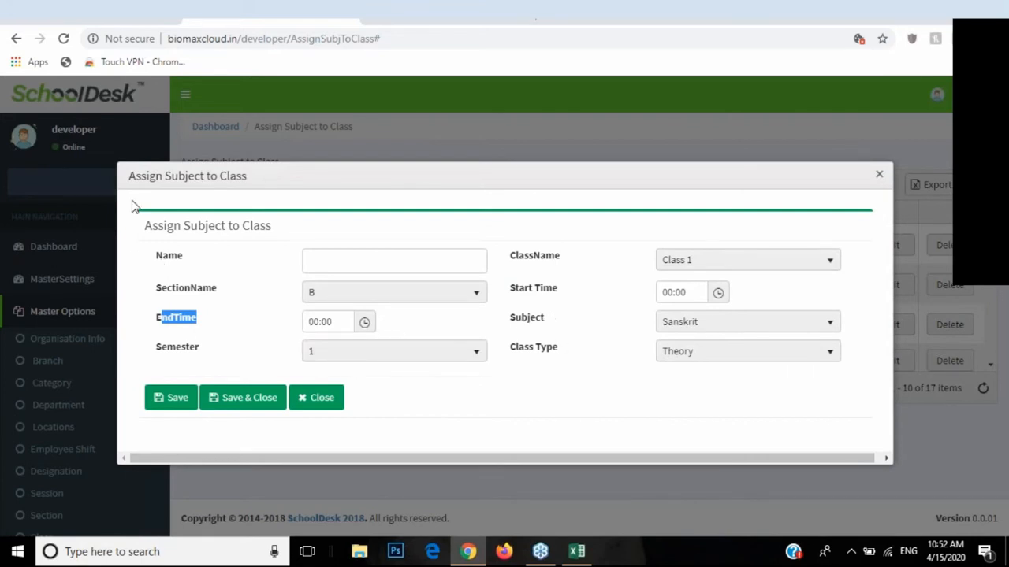
pyautogui.moveTo(132, 183); pyautogui.dragTo(228, 236)
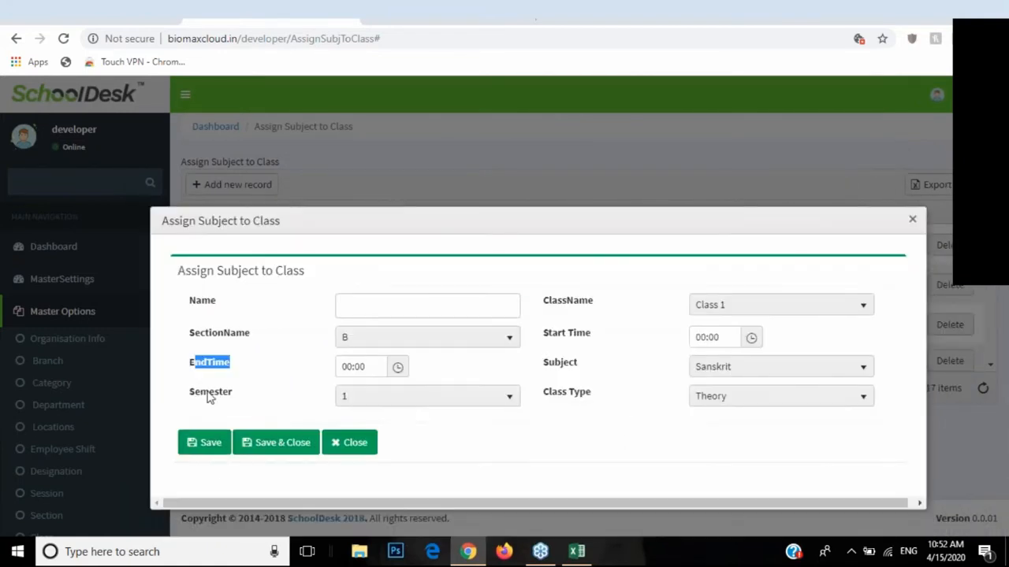
pyautogui.click(371, 403)
pyautogui.click(410, 418)
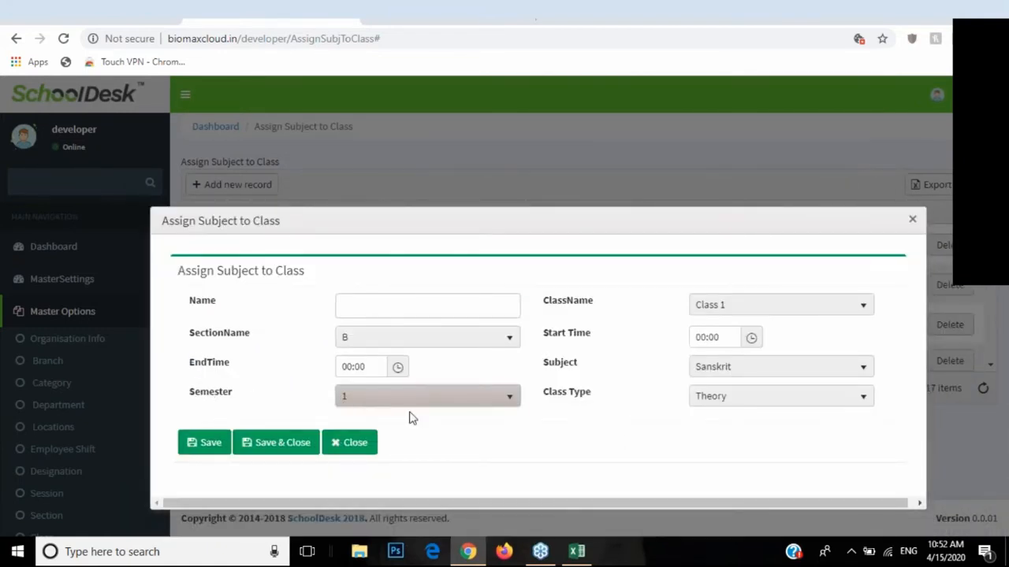
pyautogui.click(378, 302)
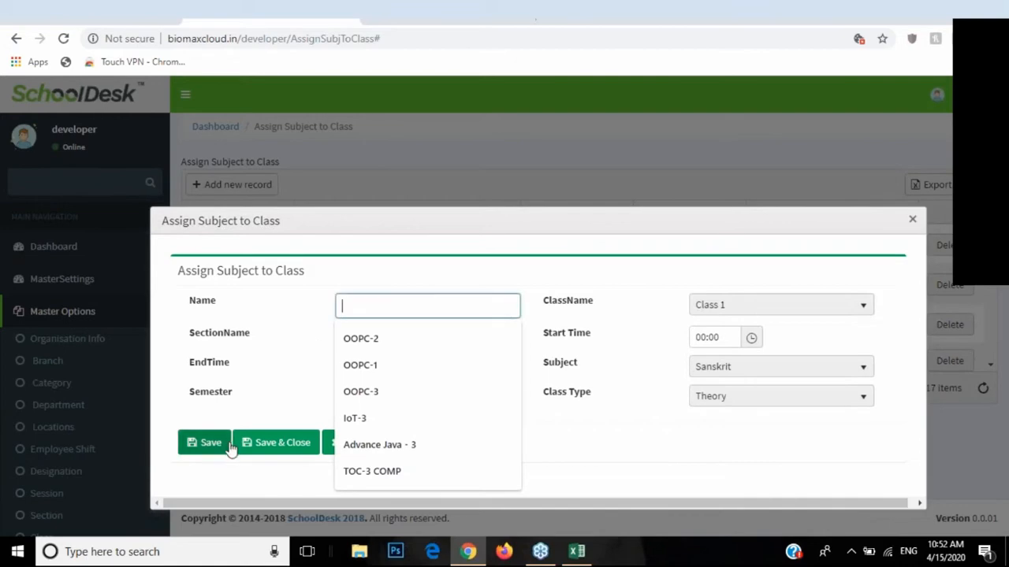
pyautogui.click(332, 447)
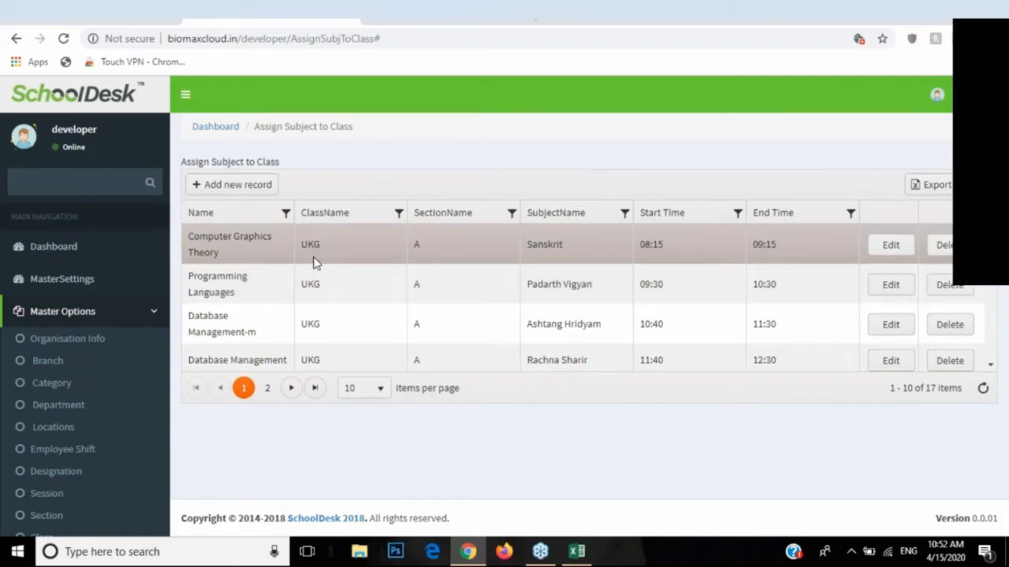
# Step: Scroll the sidebar to Batches and edit the dipcmp-a1 batch
pyautogui.scroll(-3, 314, 265)
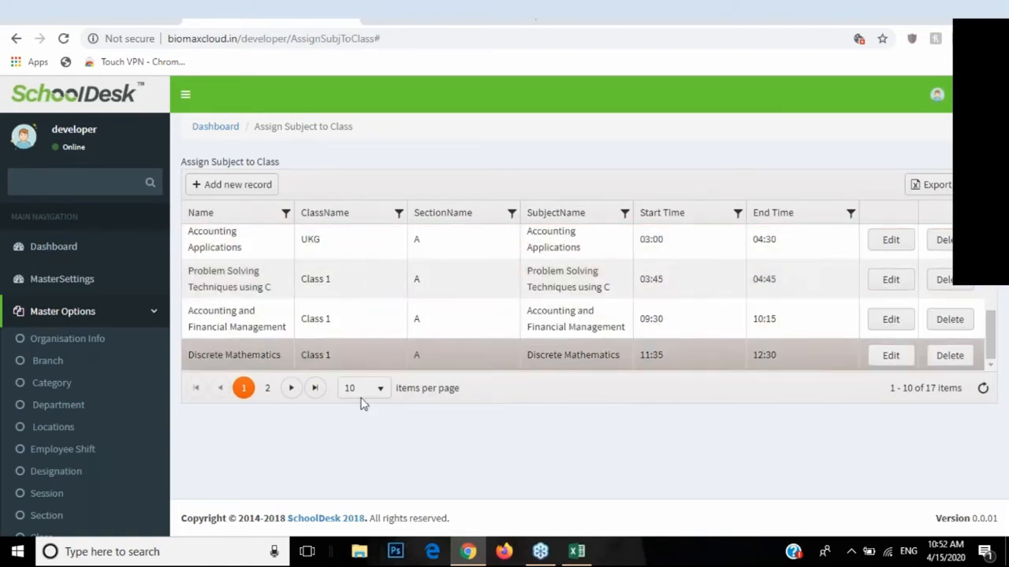
pyautogui.scroll(-3, 78, 374)
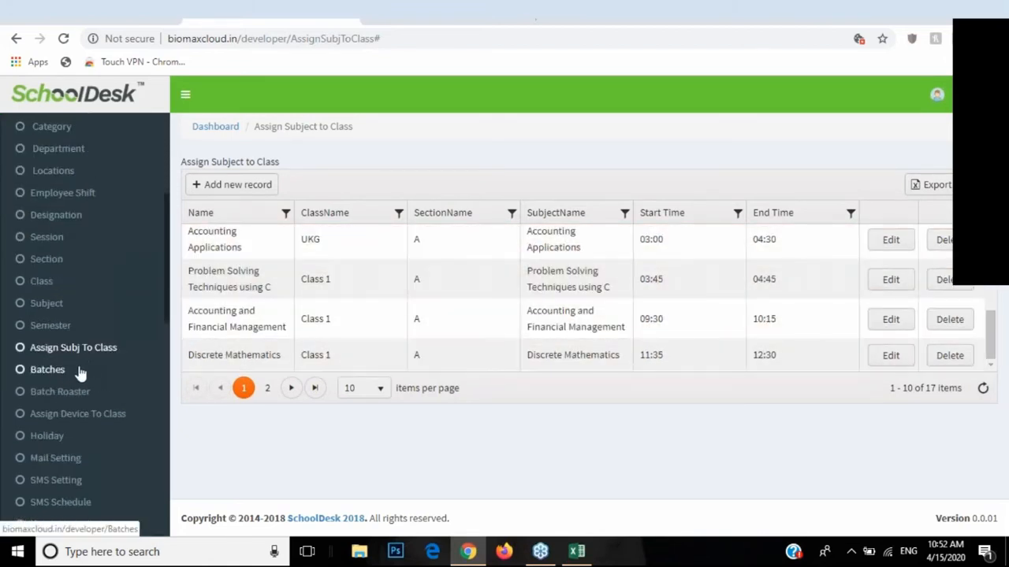
pyautogui.click(45, 376)
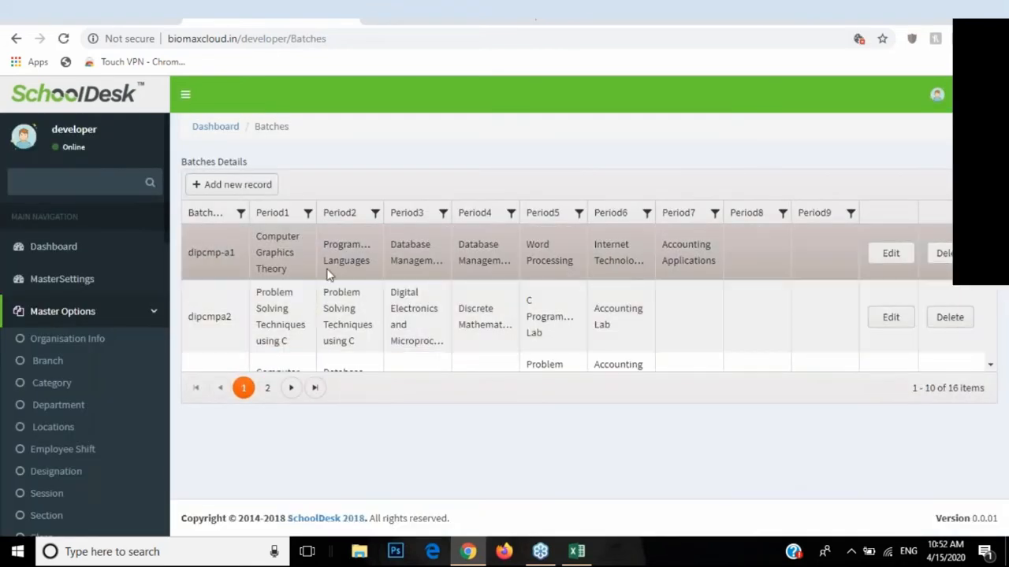
pyautogui.click(890, 253)
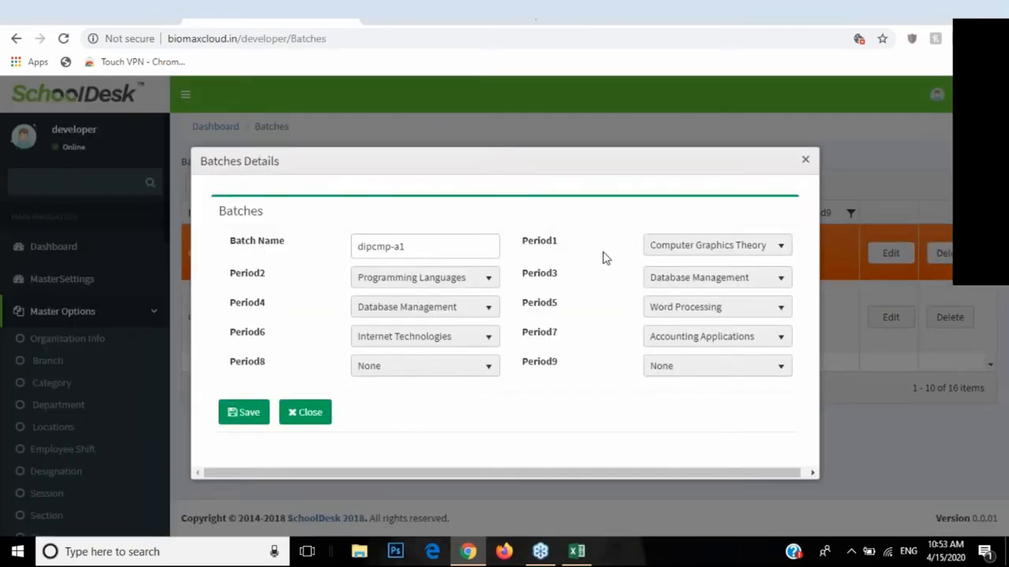
# Step: Reselect Period1–3 as Computer Graphics Theory, Programming Languages and Database Management
pyautogui.doubleClick(527, 248)
pyautogui.doubleClick(240, 275)
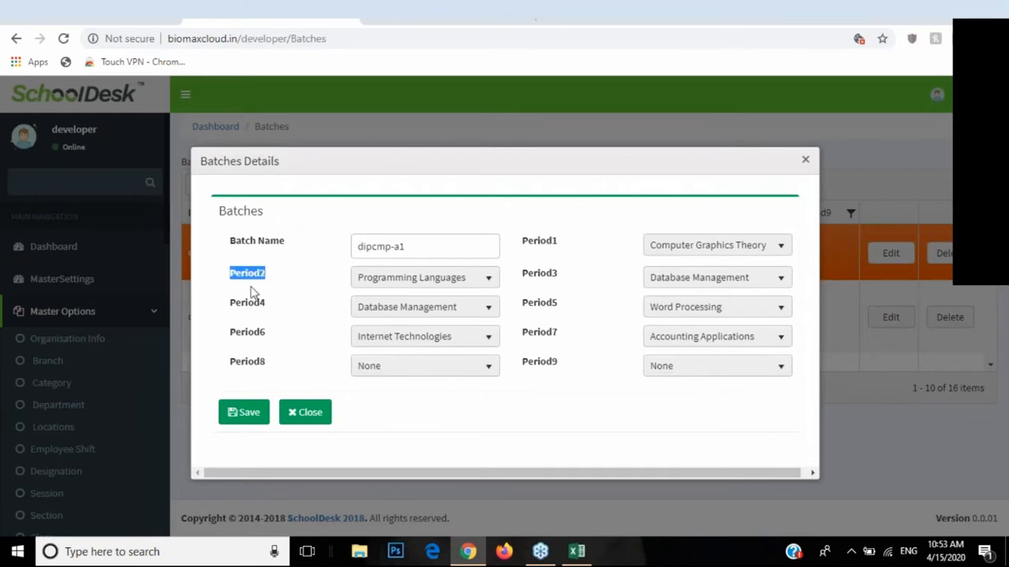
pyautogui.doubleClick(239, 304)
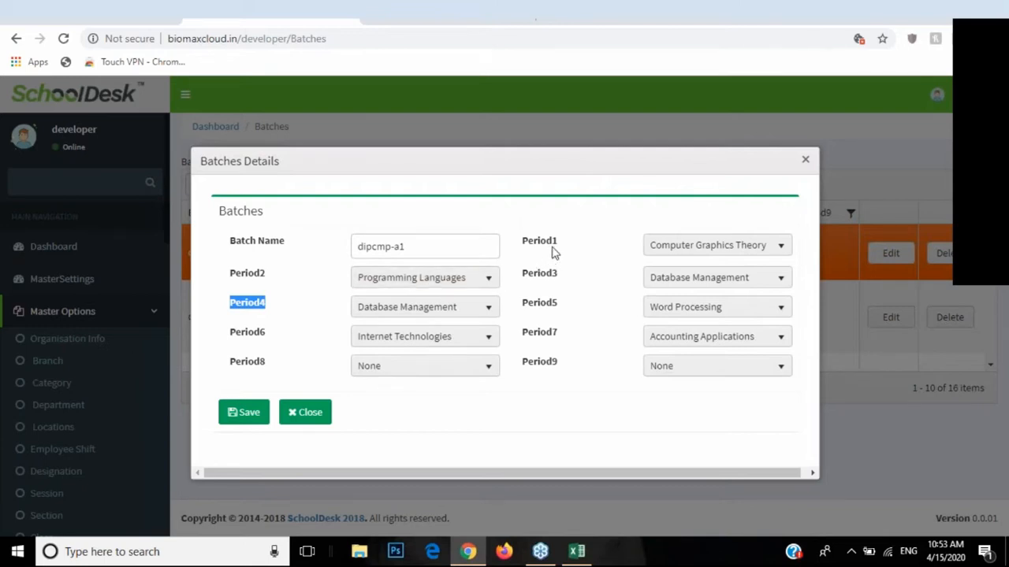
pyautogui.click(698, 251)
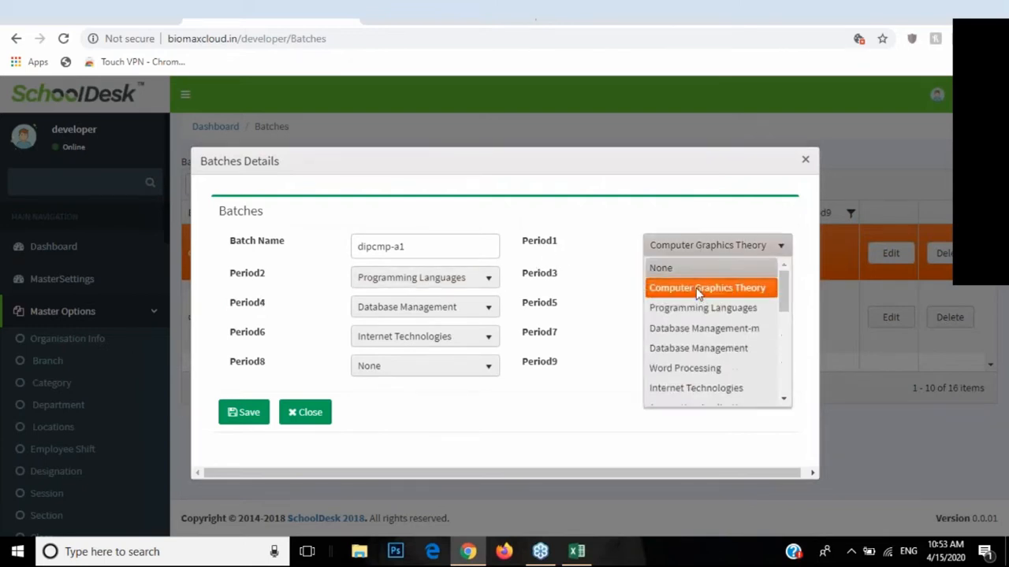
pyautogui.click(694, 289)
pyautogui.click(378, 289)
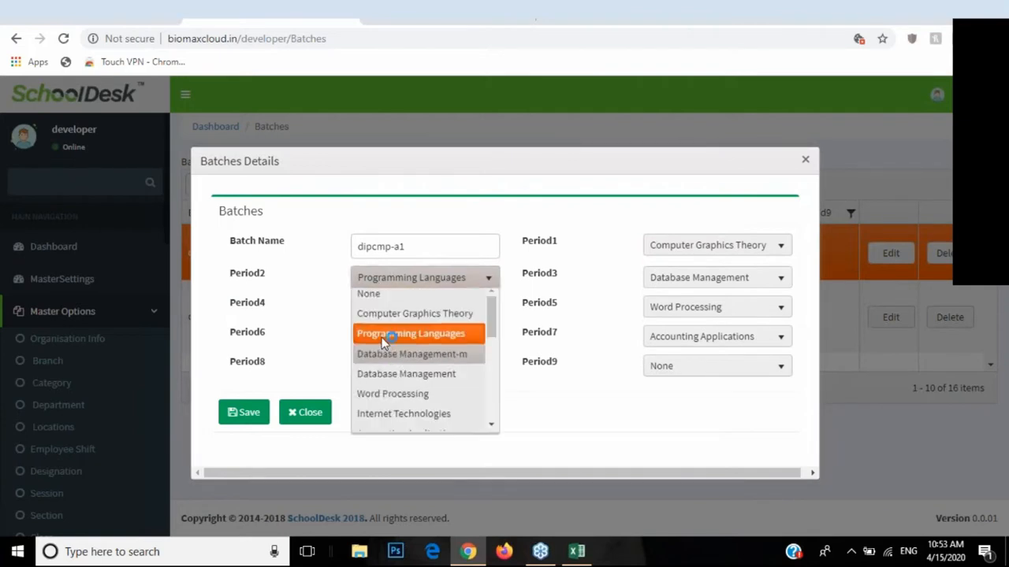
pyautogui.click(375, 335)
pyautogui.click(670, 283)
pyautogui.click(674, 360)
# Step: Save the dipcmp-a1 batch and dismiss the 'Batches Saved Successfully' message
pyautogui.click(260, 412)
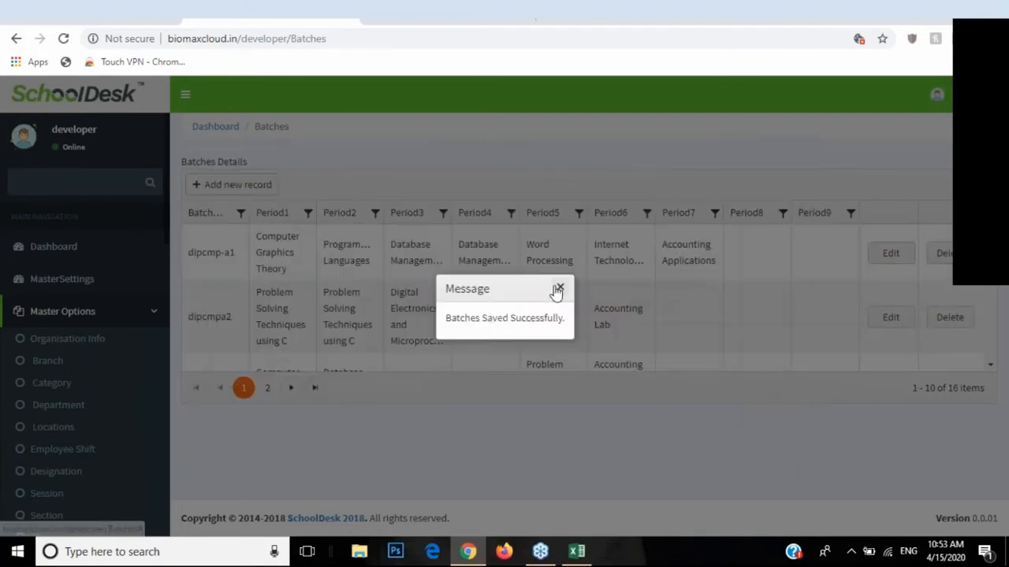
pyautogui.click(557, 289)
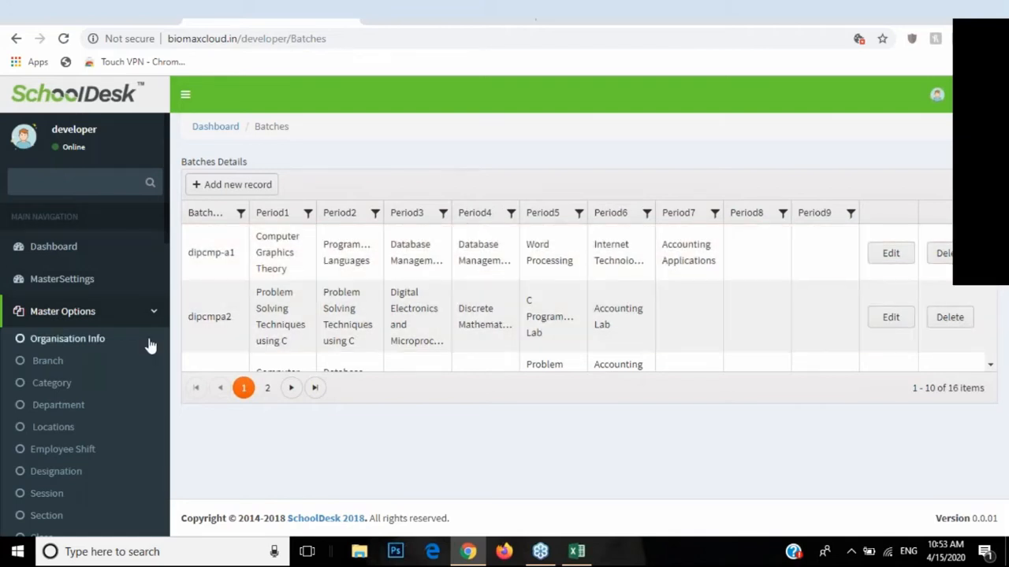
pyautogui.scroll(-3, 149, 345)
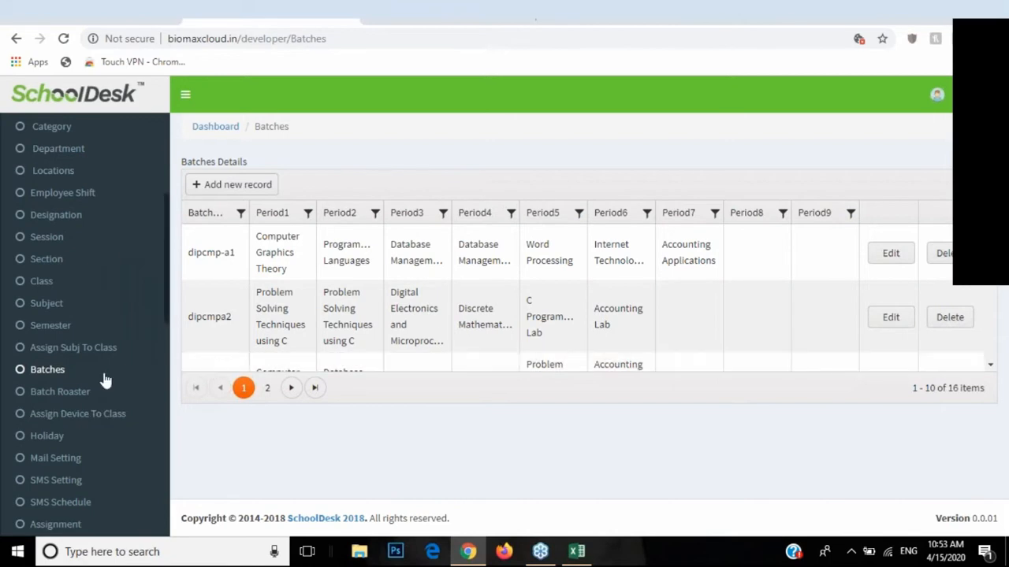
# Step: Go to the Batch Roaster list of 11 rosters and edit the BCA roster
pyautogui.click(53, 400)
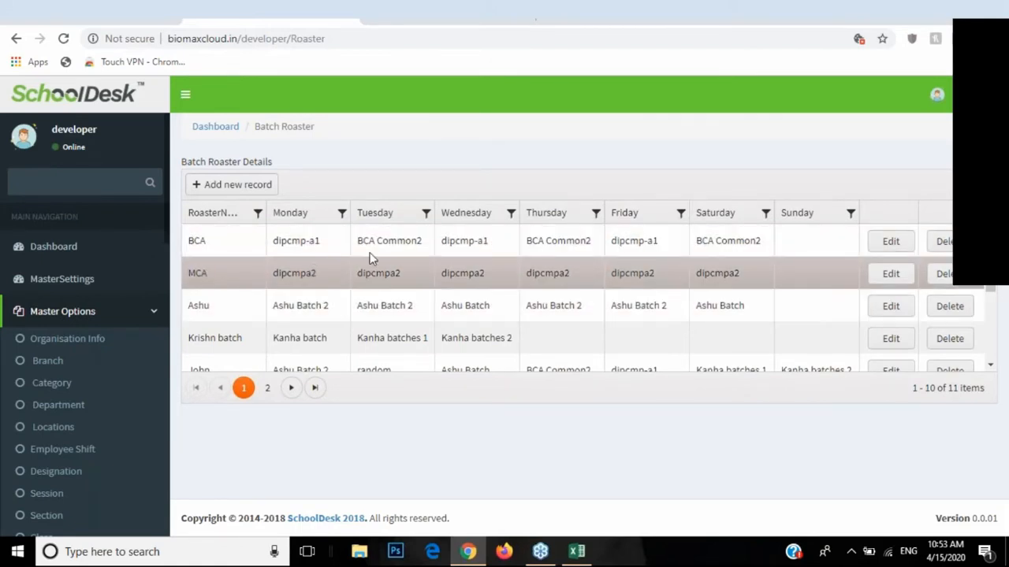
pyautogui.click(886, 241)
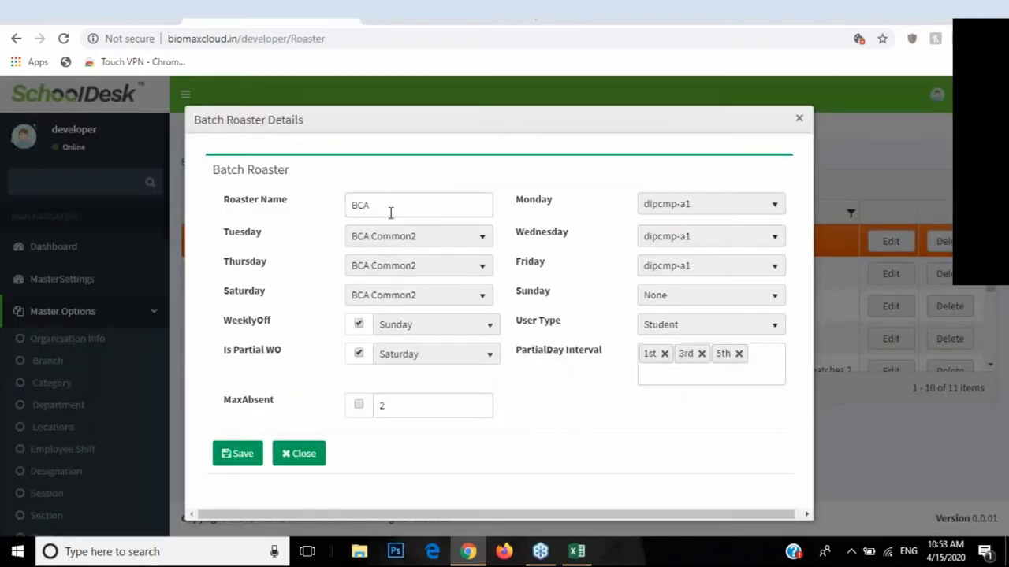
# Step: Keep Monday dipcmp-a1 and Tuesday BCA Common2, and set Wednesday to dipcmp-a1
pyautogui.doubleClick(375, 205)
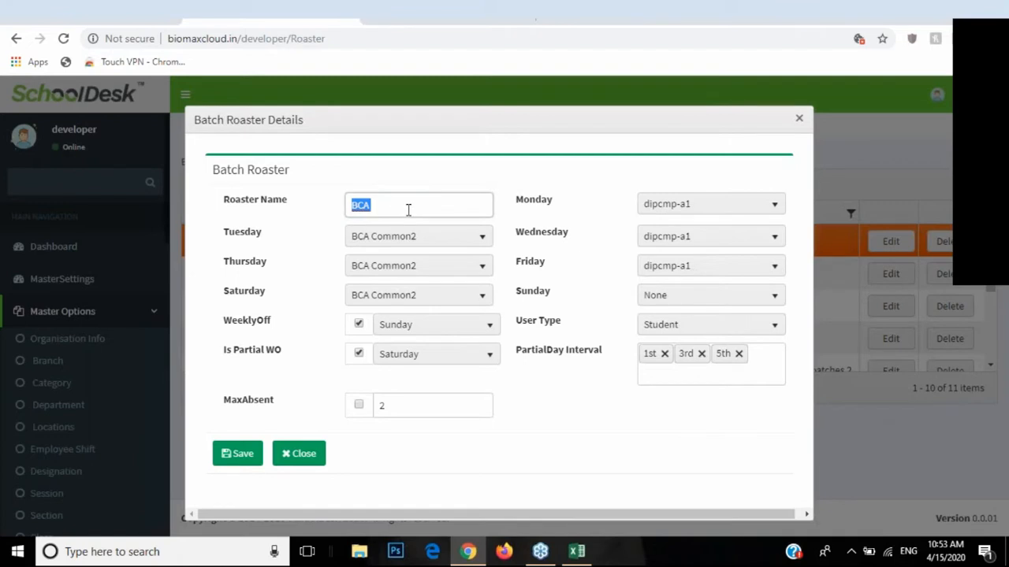
pyautogui.doubleClick(522, 203)
pyautogui.doubleClick(241, 232)
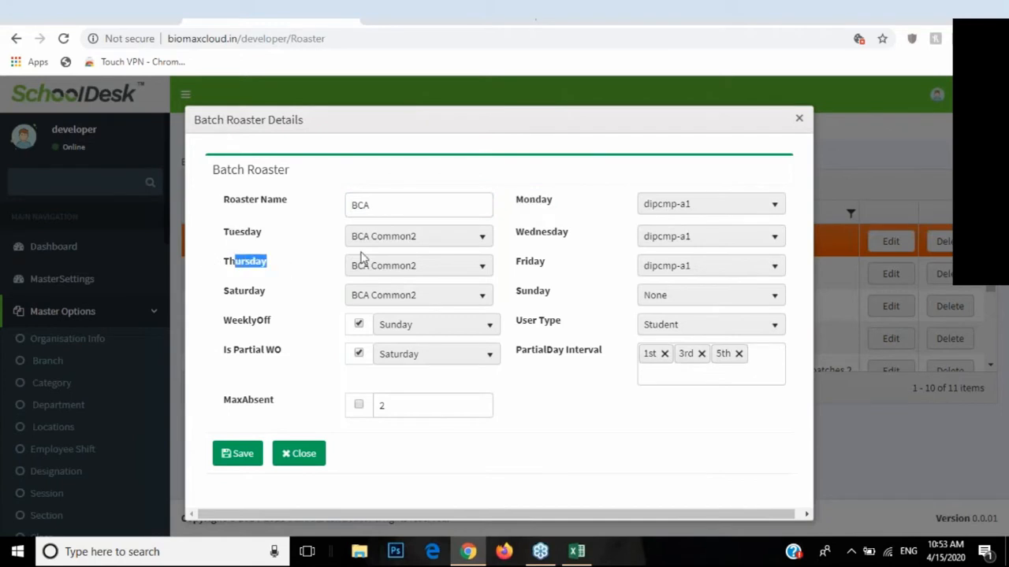
pyautogui.moveTo(235, 261); pyautogui.dragTo(266, 260)
pyautogui.click(666, 206)
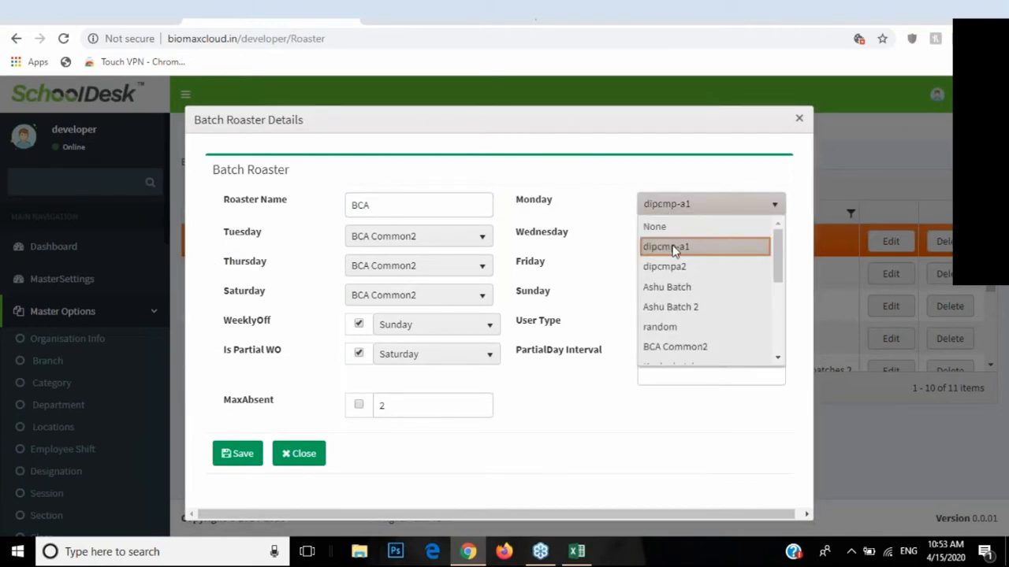
pyautogui.click(673, 249)
pyautogui.click(453, 246)
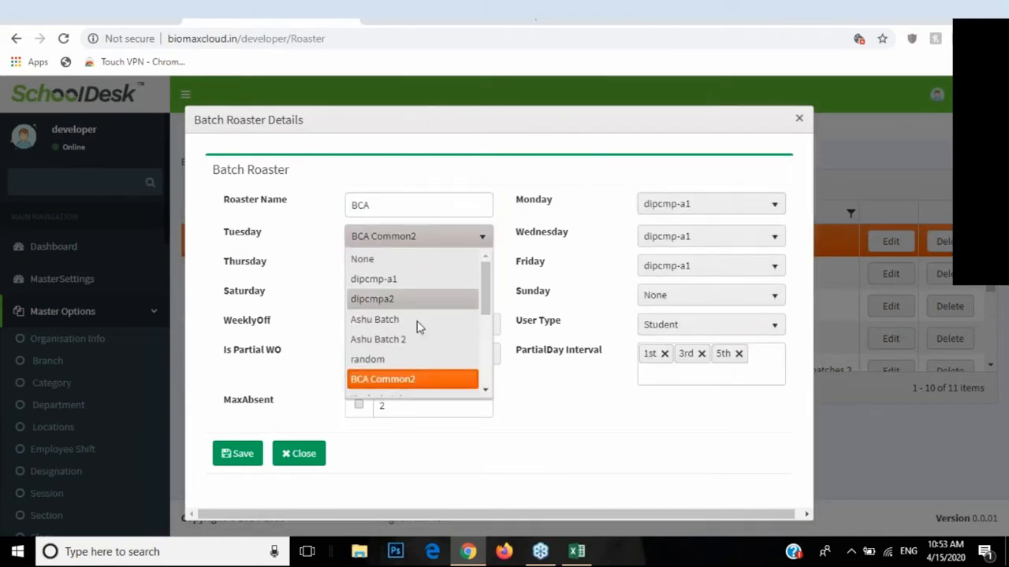
pyautogui.click(390, 380)
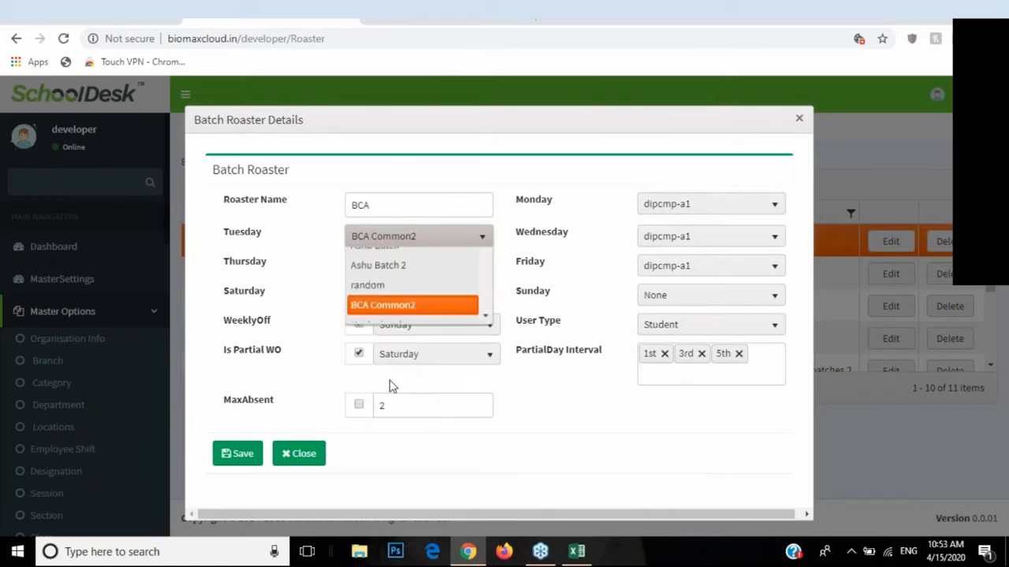
pyautogui.click(691, 241)
pyautogui.click(675, 280)
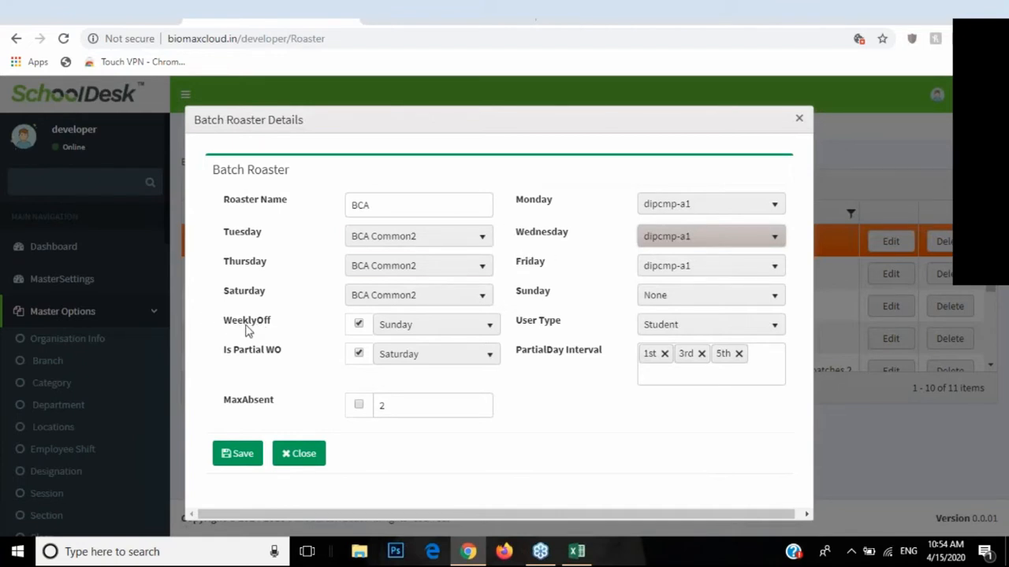
# Step: Keep Sunday as weekly off and Student as user type, after briefly trying Teacher
pyautogui.moveTo(237, 323); pyautogui.dragTo(382, 318)
pyautogui.click(390, 325)
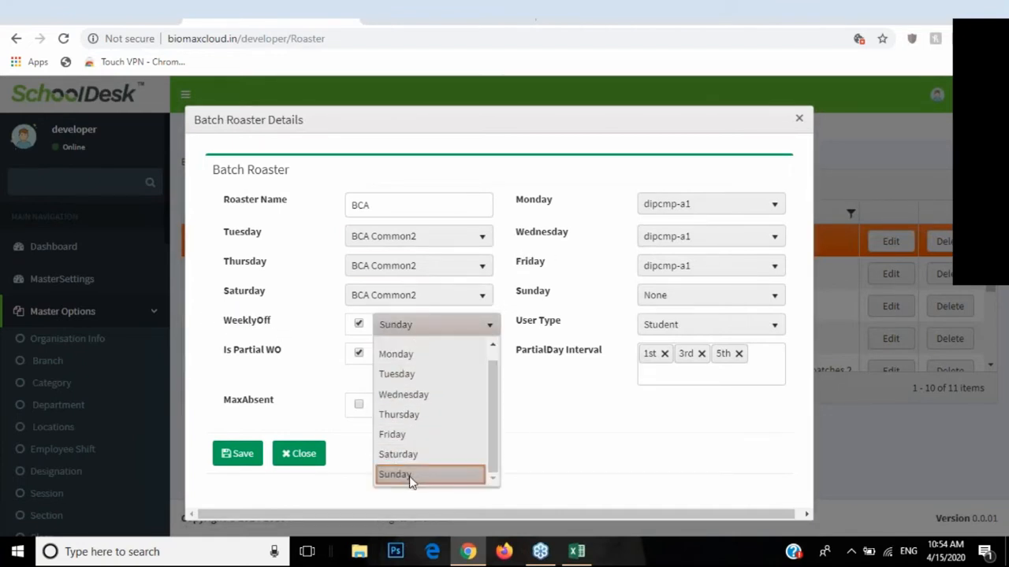
pyautogui.click(409, 475)
pyautogui.moveTo(519, 325); pyautogui.dragTo(569, 326)
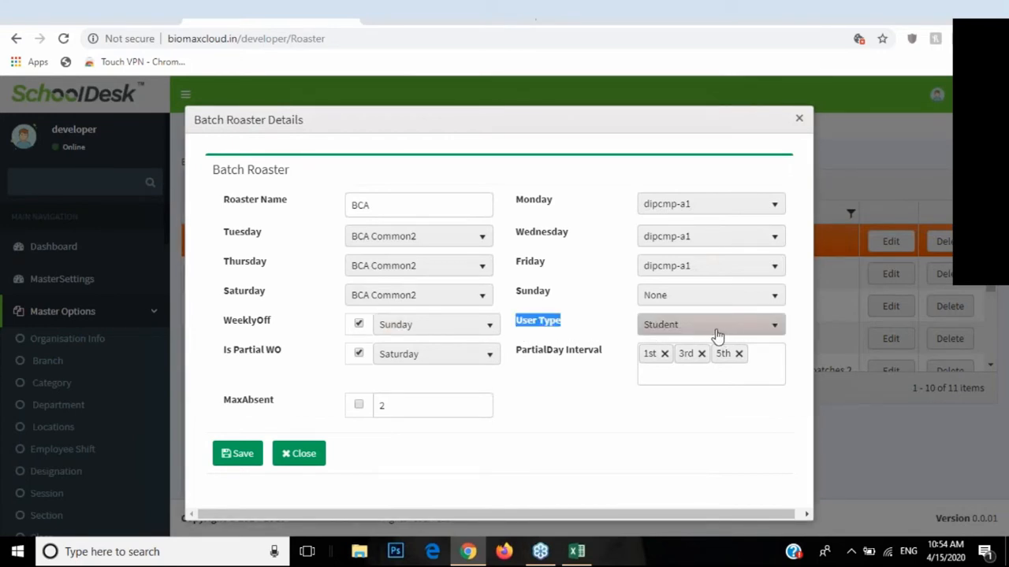
pyautogui.click(660, 330)
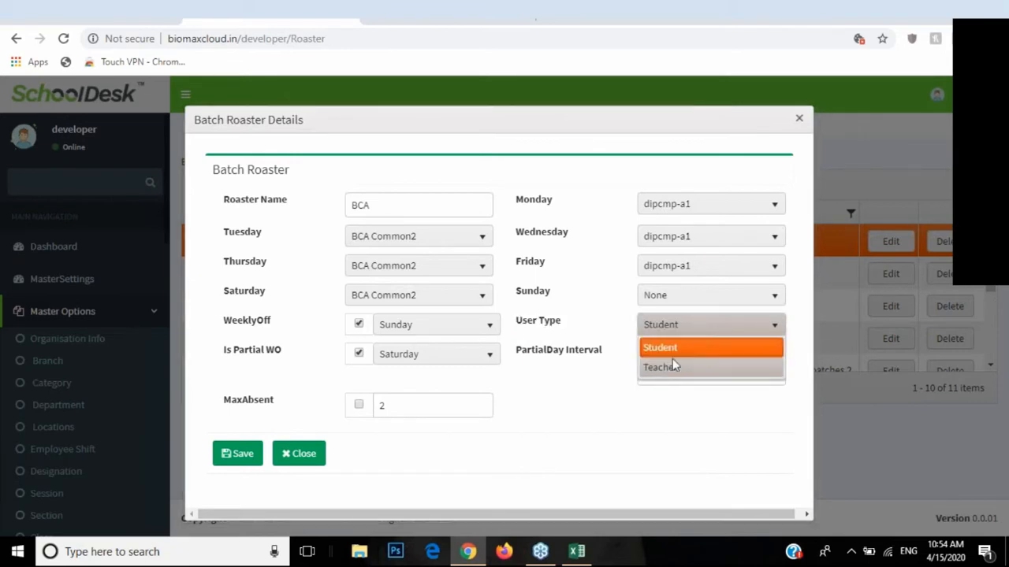
pyautogui.click(667, 349)
pyautogui.click(667, 331)
pyautogui.click(665, 367)
pyautogui.click(656, 327)
pyautogui.click(659, 348)
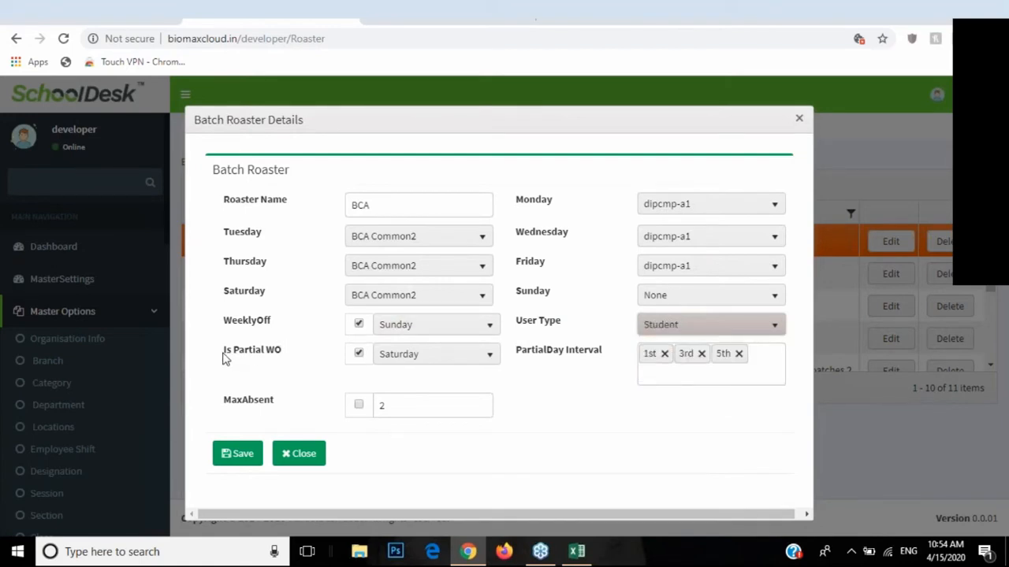
# Step: Keep Saturday as partial weekly off with 1st, 3rd, 5th intervals, then close without saving
pyautogui.click(410, 355)
pyautogui.click(409, 356)
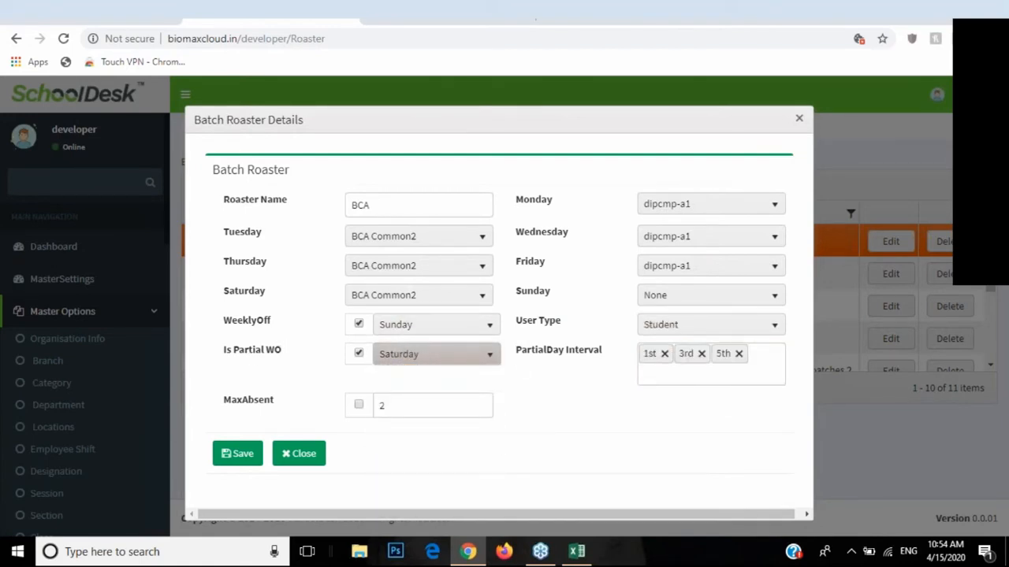
pyautogui.click(775, 355)
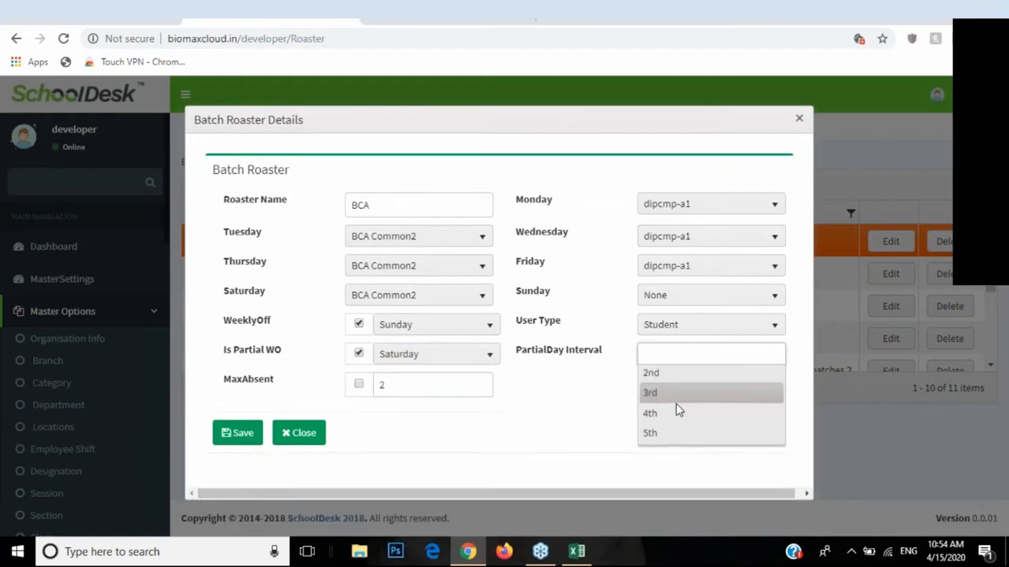
pyautogui.click(660, 372)
pyautogui.click(682, 353)
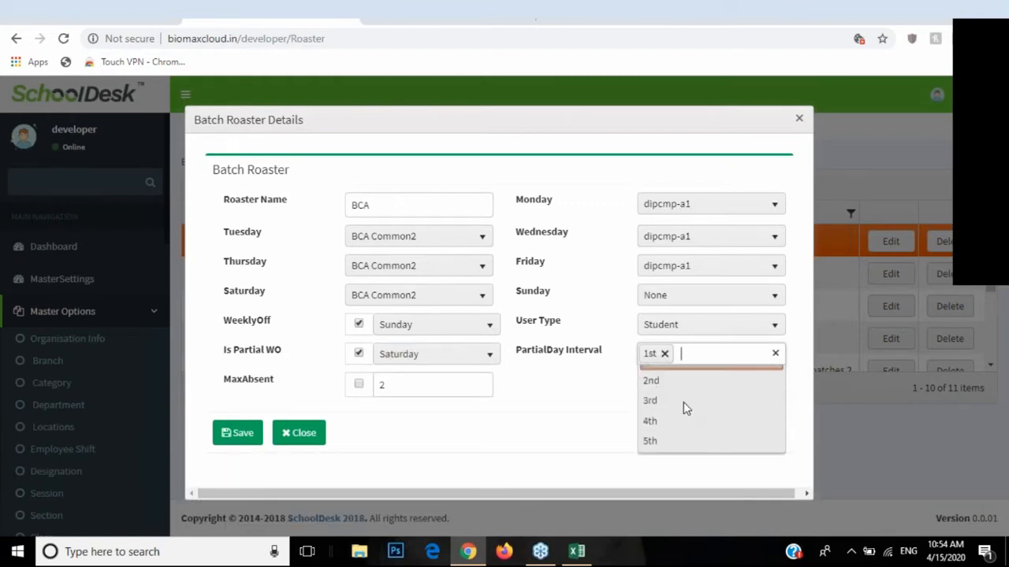
pyautogui.click(671, 418)
pyautogui.click(728, 355)
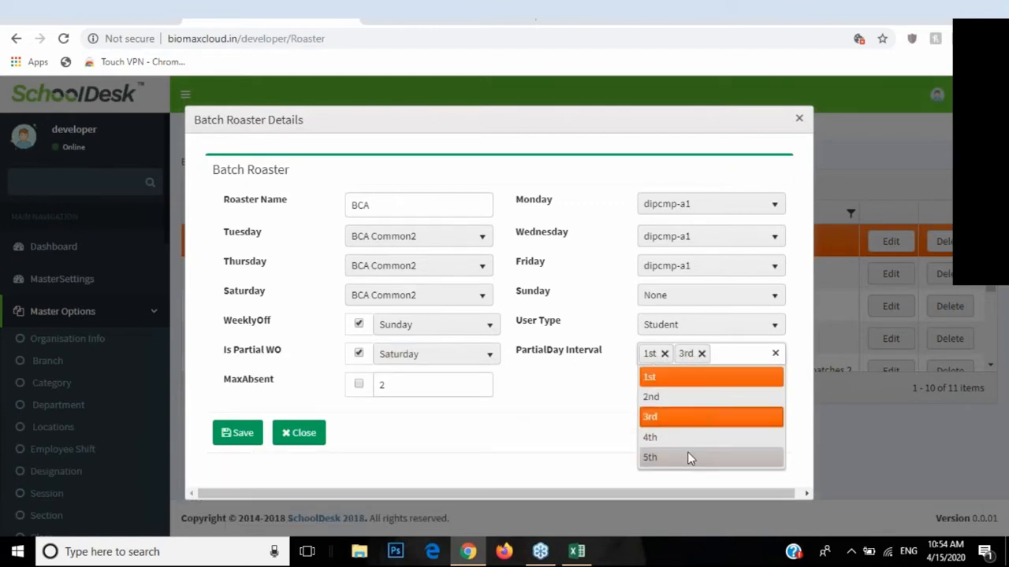
pyautogui.click(688, 457)
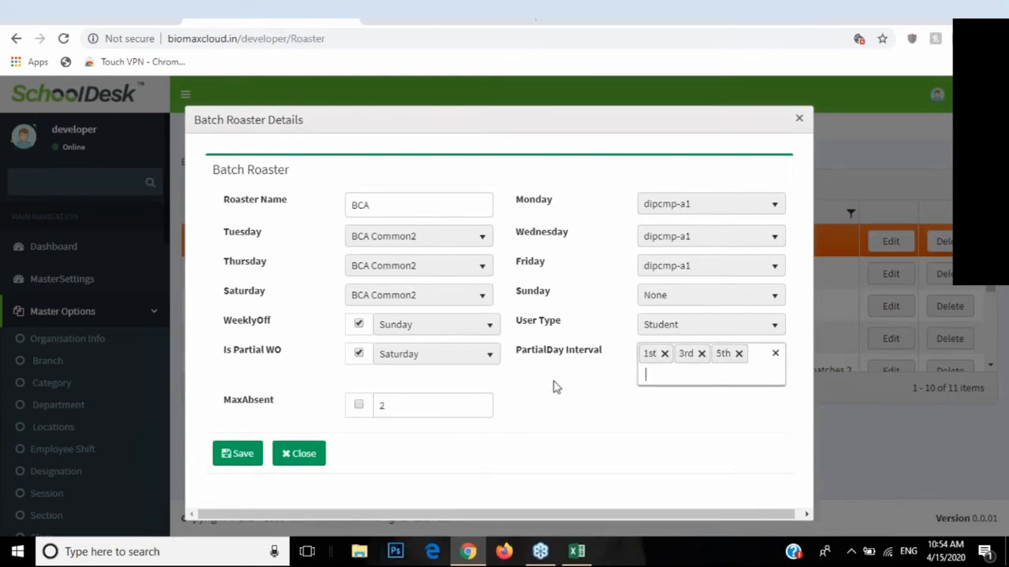
pyautogui.click(286, 460)
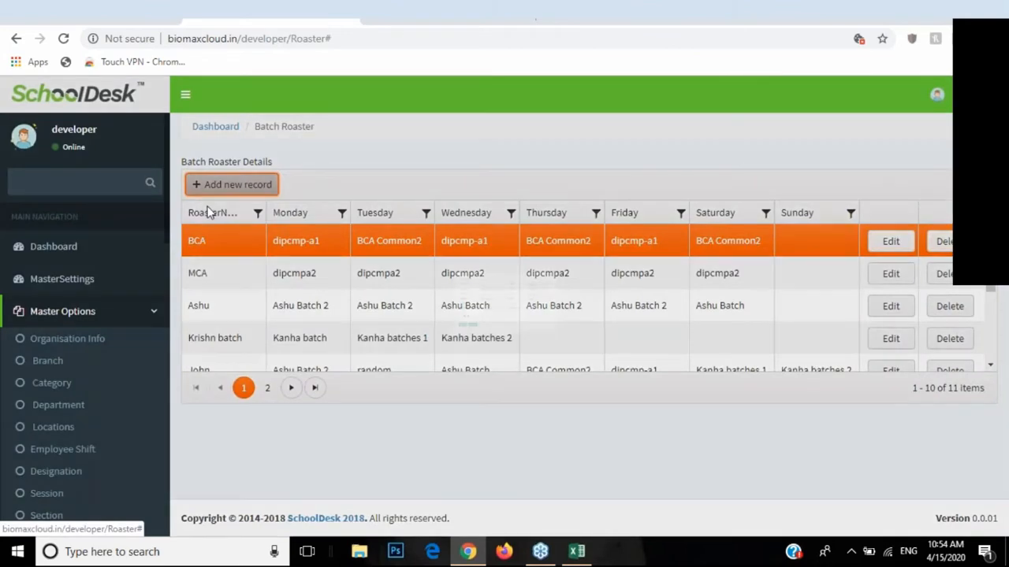
# Step: Dismiss a blank new roster form, then scroll the sidebar to the Students page
pyautogui.click(228, 186)
pyautogui.click(309, 453)
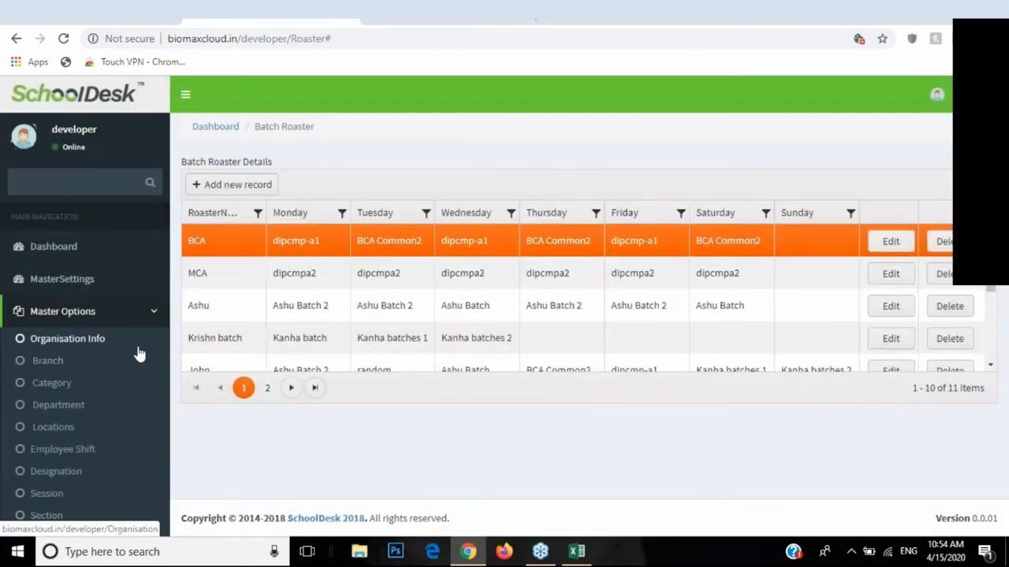
pyautogui.scroll(-3, 129, 367)
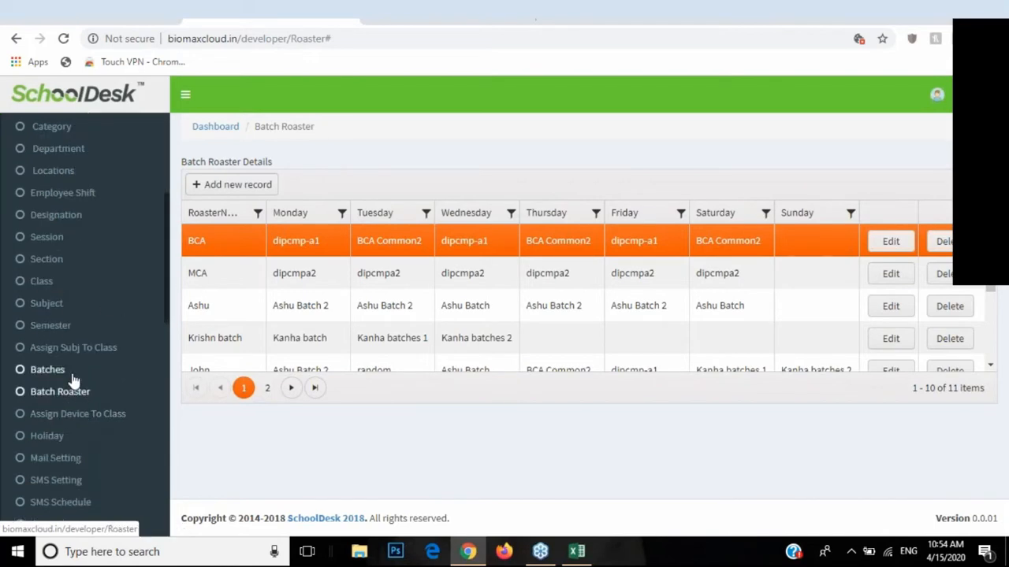
pyautogui.scroll(-2, 79, 386)
pyautogui.scroll(-2, 85, 391)
pyautogui.click(82, 329)
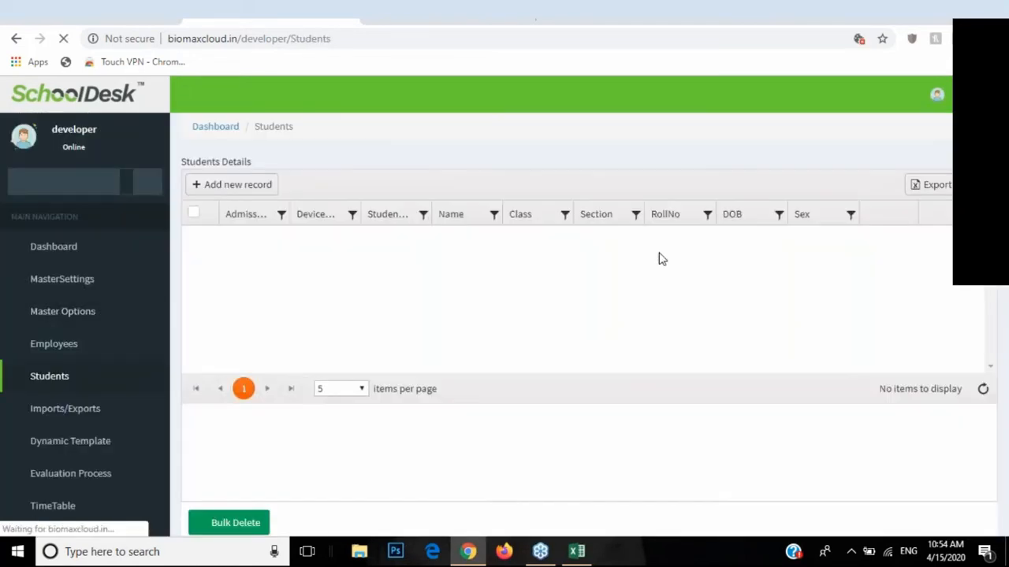
# Step: Confirm the TEST student's Batch Roaster is BCA and close the record unsaved
pyautogui.click(877, 249)
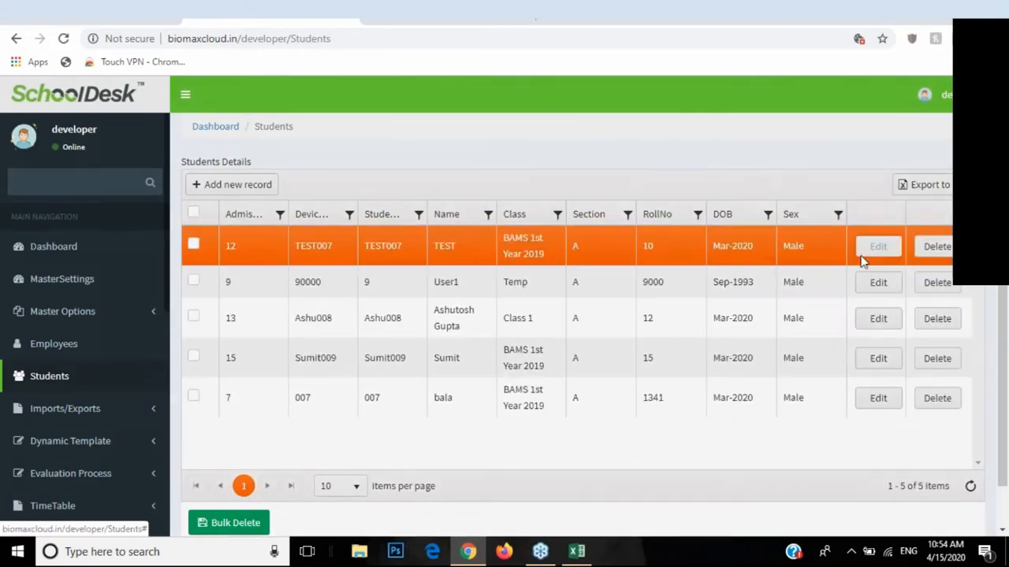
pyautogui.scroll(-1, 590, 362)
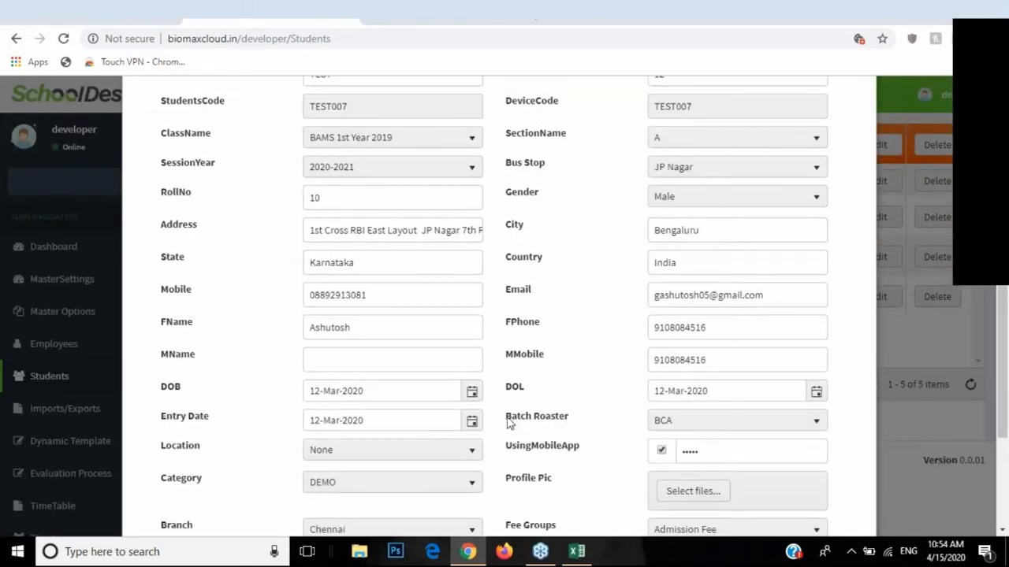
pyautogui.moveTo(505, 417); pyautogui.dragTo(552, 421)
pyautogui.click(702, 421)
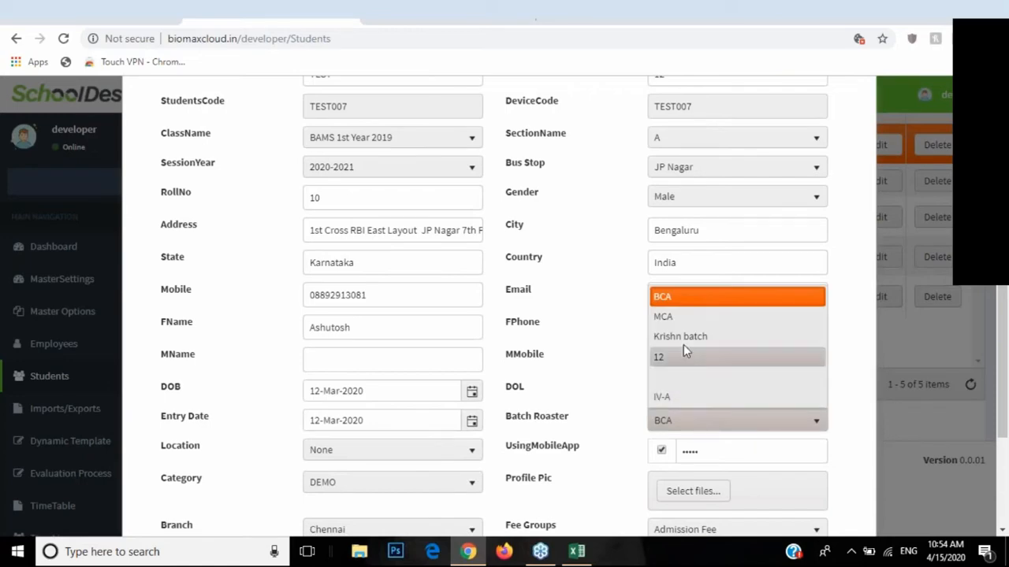
pyautogui.click(673, 299)
pyautogui.scroll(-3, 536, 415)
pyautogui.click(230, 466)
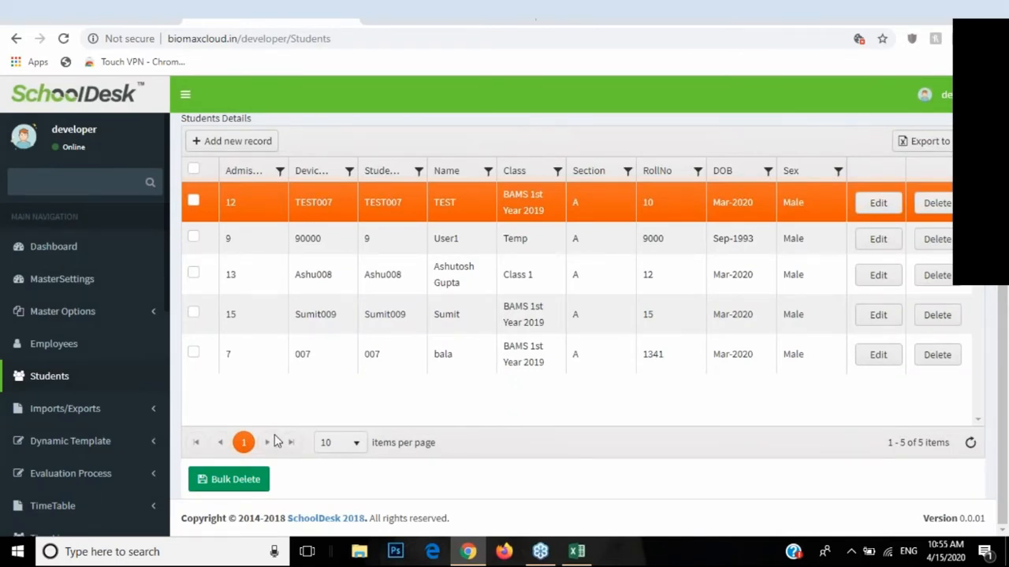
# Step: Browse the Master Options pages, then go to MasterSettings
pyautogui.click(131, 315)
pyautogui.scroll(-1, 135, 354)
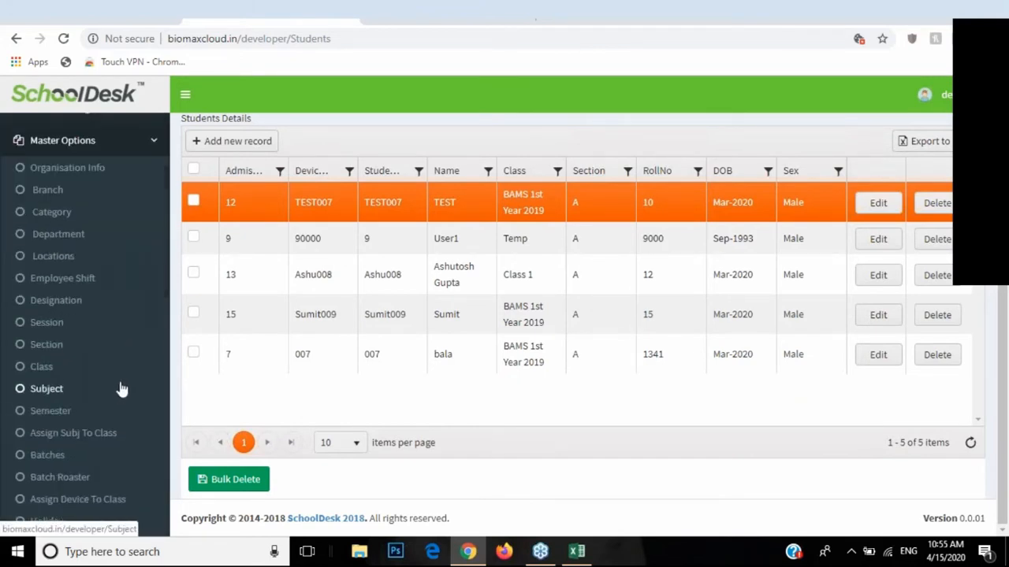
pyautogui.scroll(-2, 118, 384)
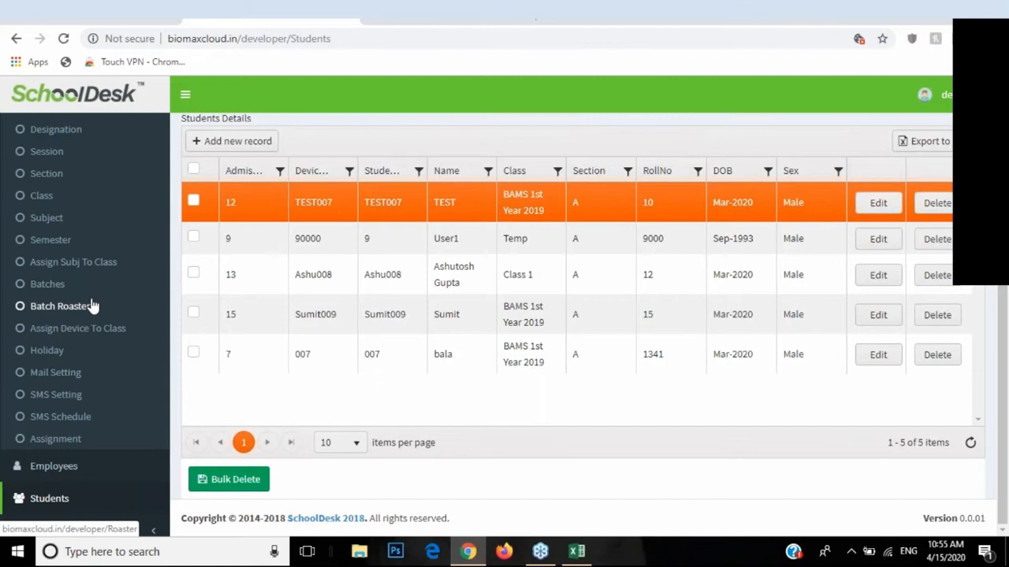
pyautogui.scroll(5, 105, 307)
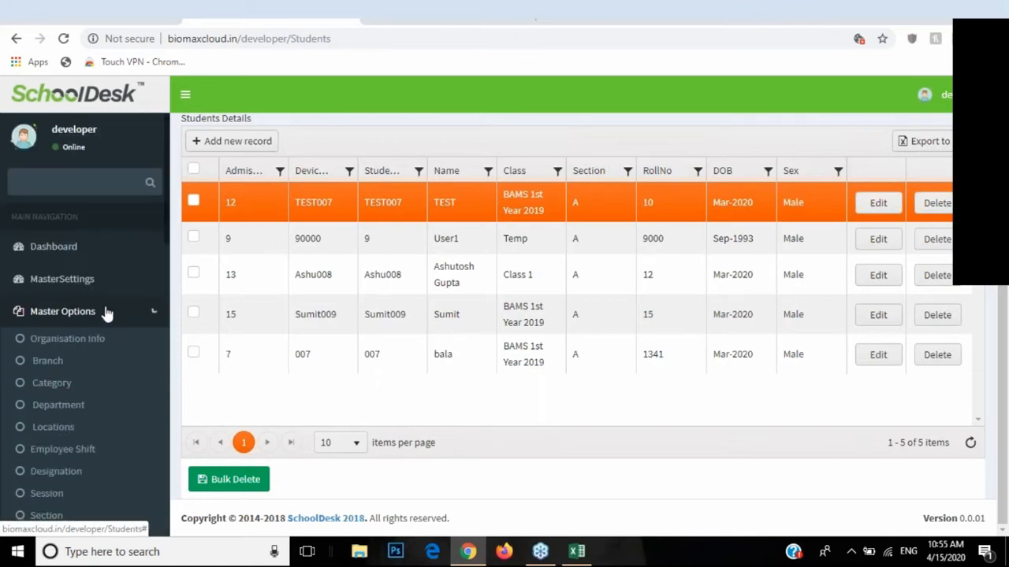
pyautogui.click(36, 301)
pyautogui.click(68, 288)
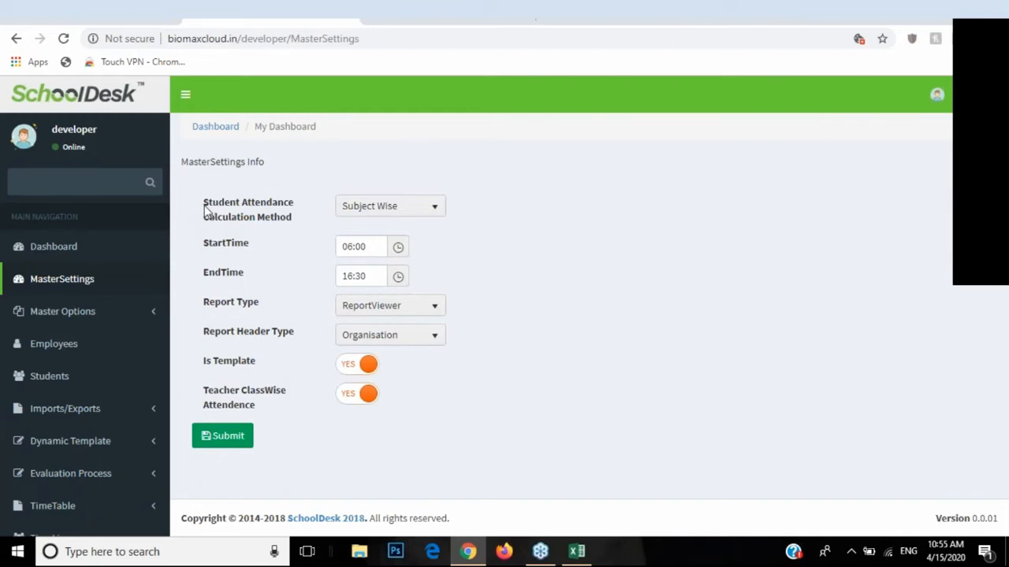
# Step: Review the attendance calculation method dropdown several times, keeping Subject Wise
pyautogui.moveTo(204, 207); pyautogui.dragTo(293, 227)
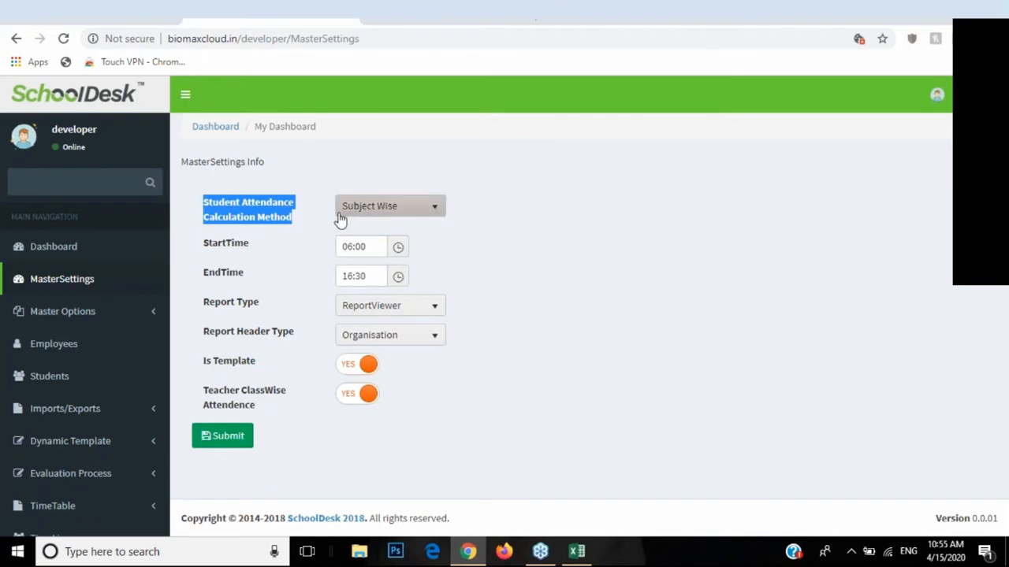
pyautogui.click(338, 215)
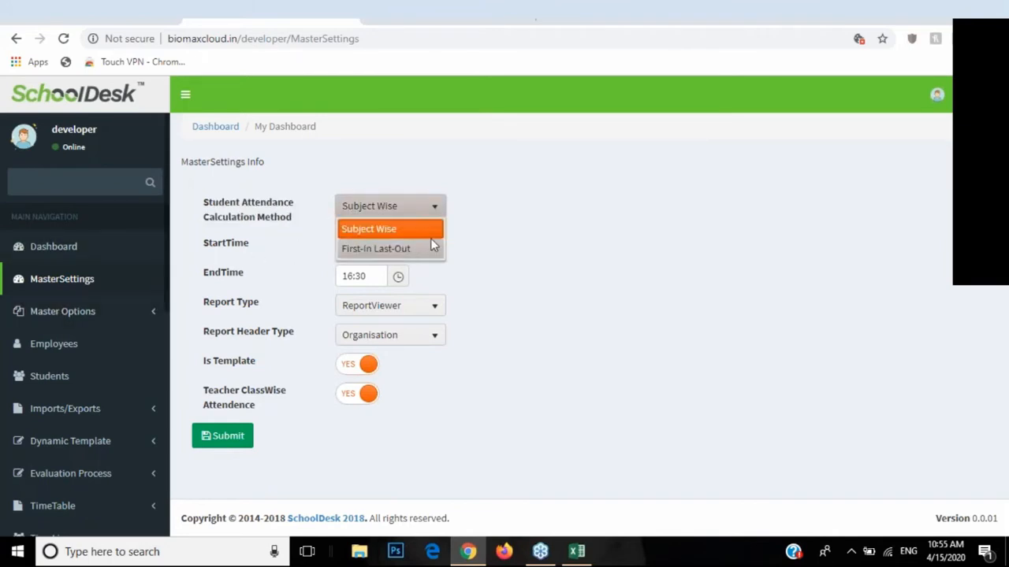
pyautogui.click(356, 229)
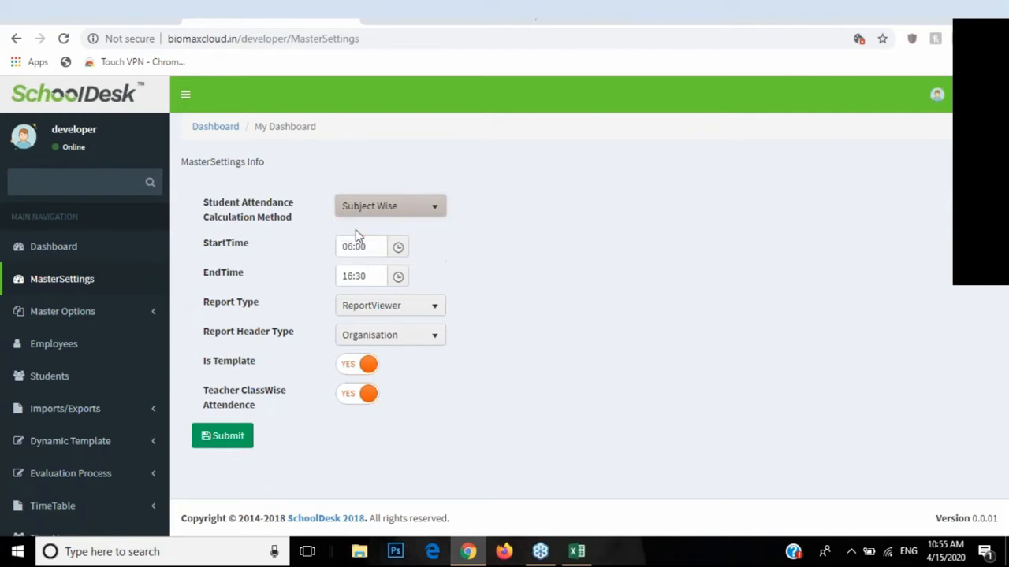
pyautogui.click(362, 211)
pyautogui.click(374, 212)
pyautogui.click(374, 210)
pyautogui.click(368, 224)
pyautogui.click(396, 212)
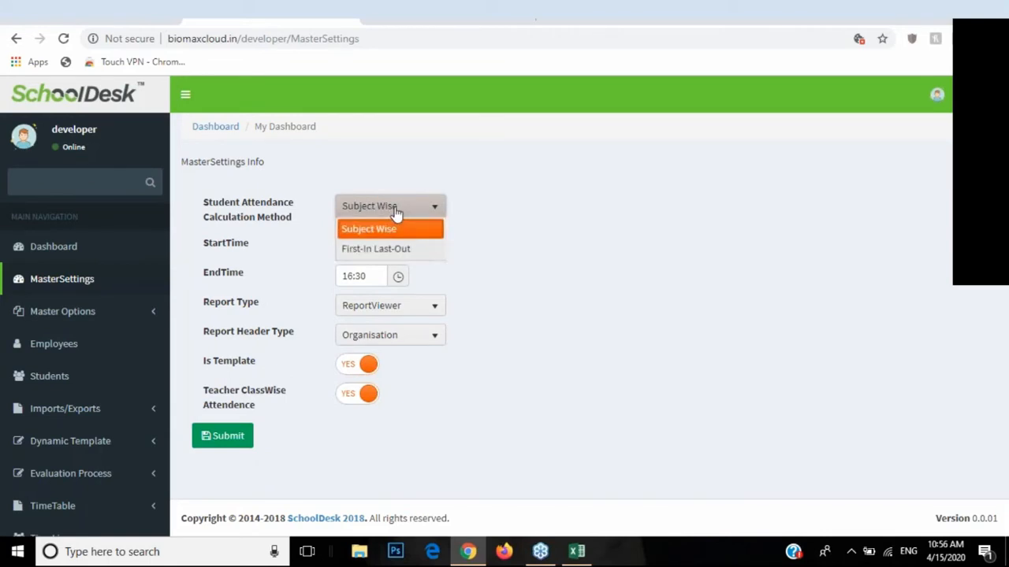
pyautogui.click(395, 211)
pyautogui.moveTo(206, 205); pyautogui.dragTo(280, 223)
pyautogui.click(341, 211)
pyautogui.click(342, 211)
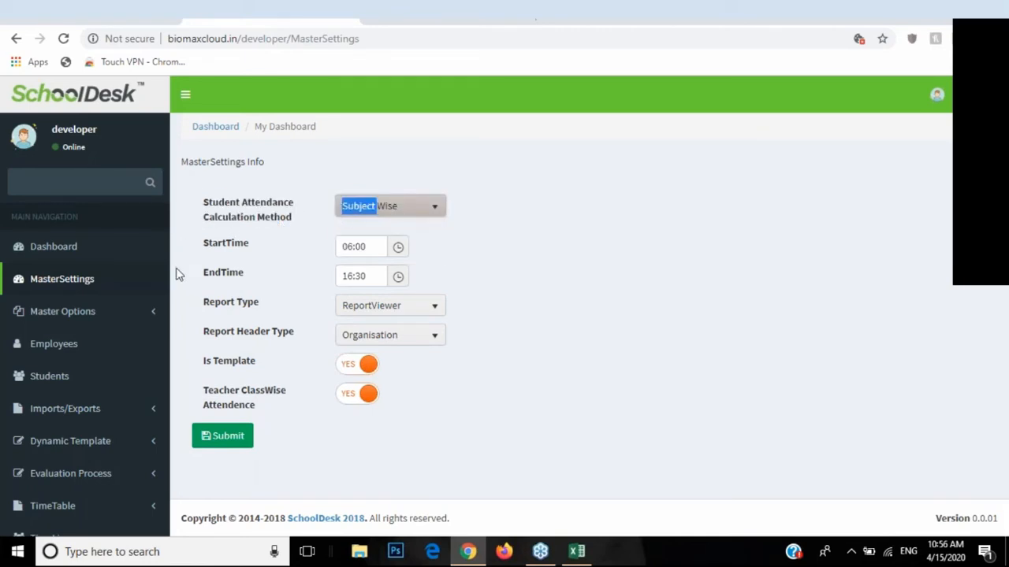
pyautogui.click(343, 211)
pyautogui.click(353, 228)
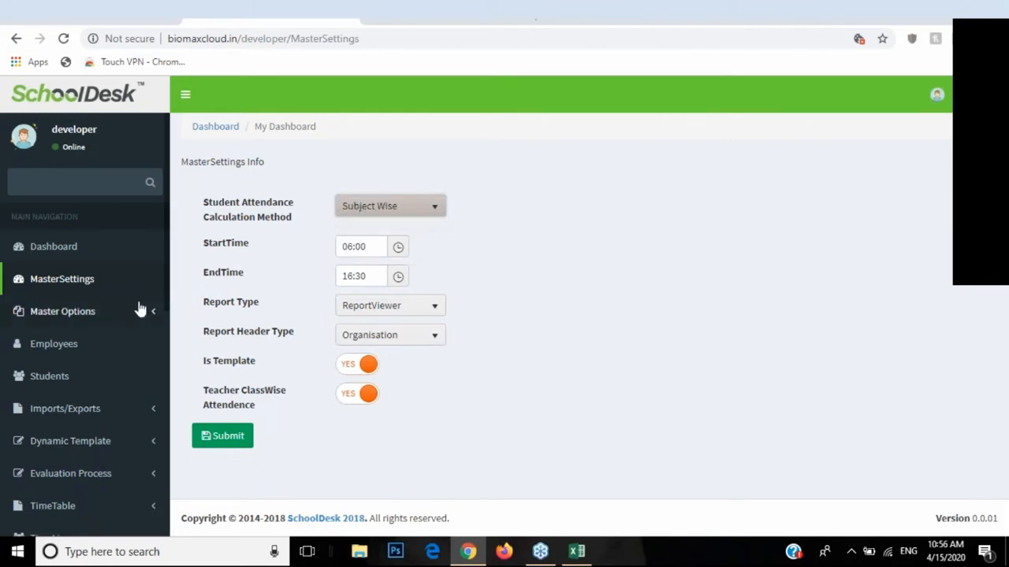
# Step: Expand Master Options and go to Assign Device To Class, listing 4 records like NBM30
pyautogui.click(124, 313)
pyautogui.scroll(-1, 110, 370)
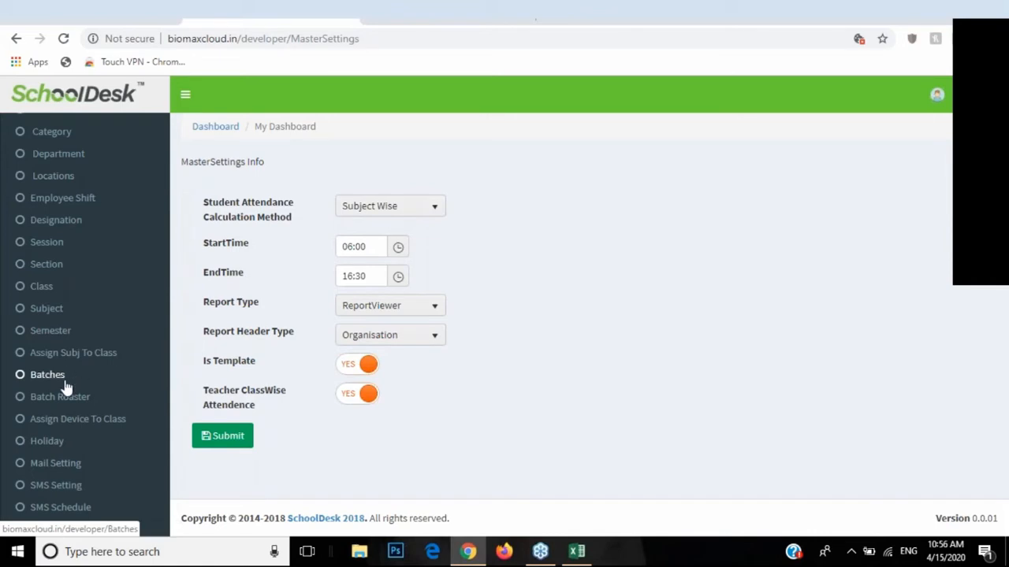
pyautogui.click(360, 213)
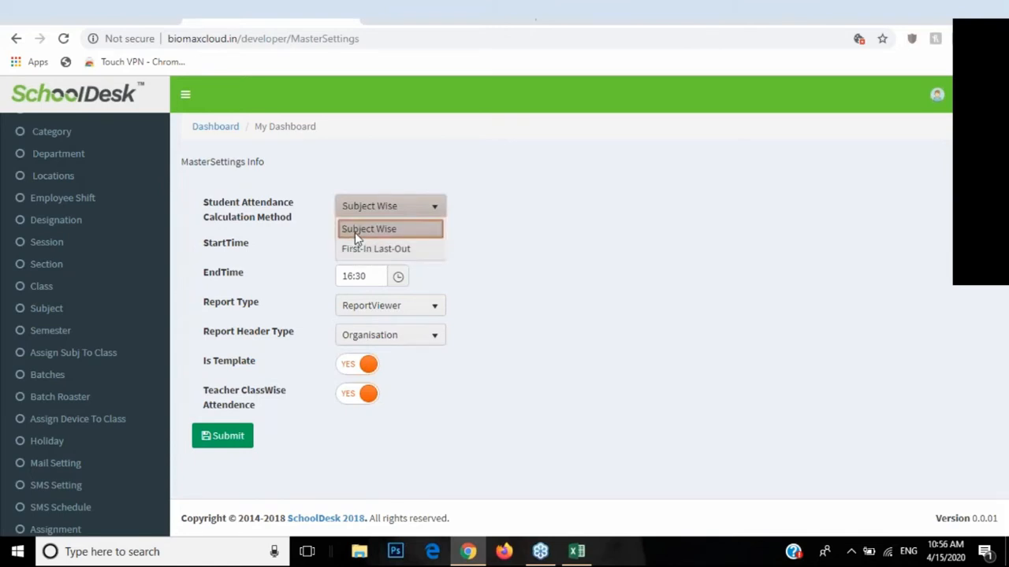
pyautogui.click(354, 231)
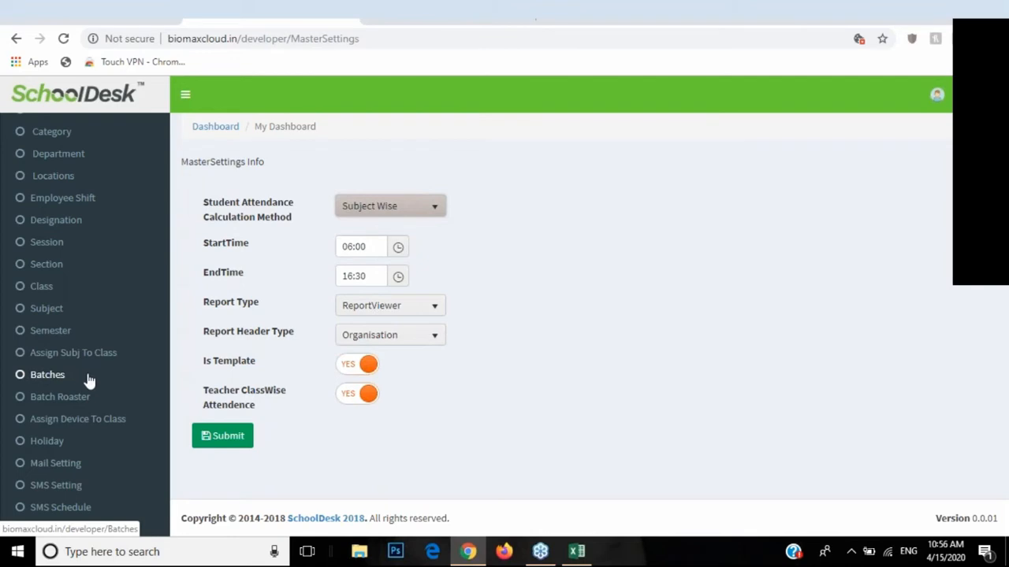
pyautogui.click(95, 428)
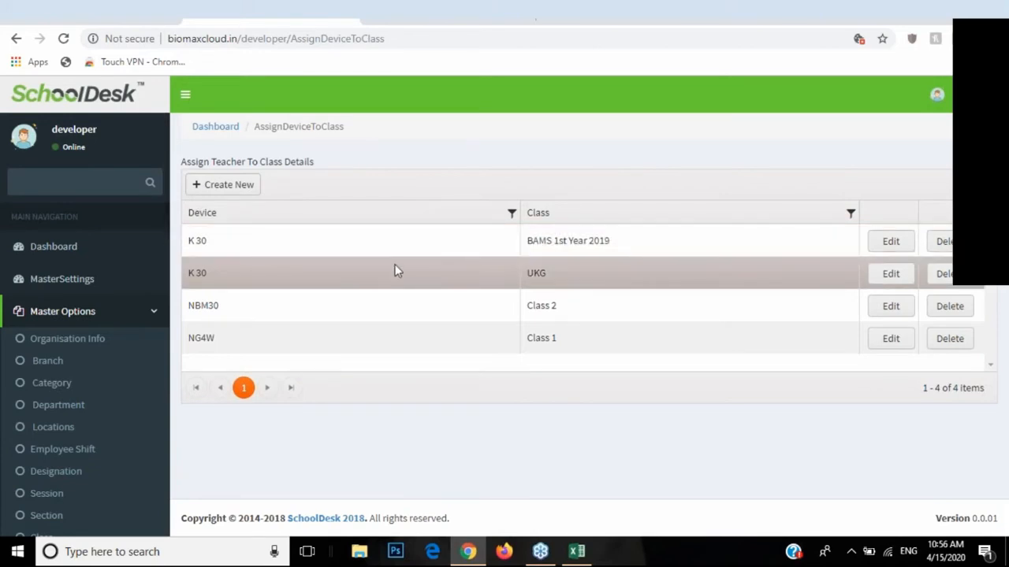
pyautogui.click(244, 189)
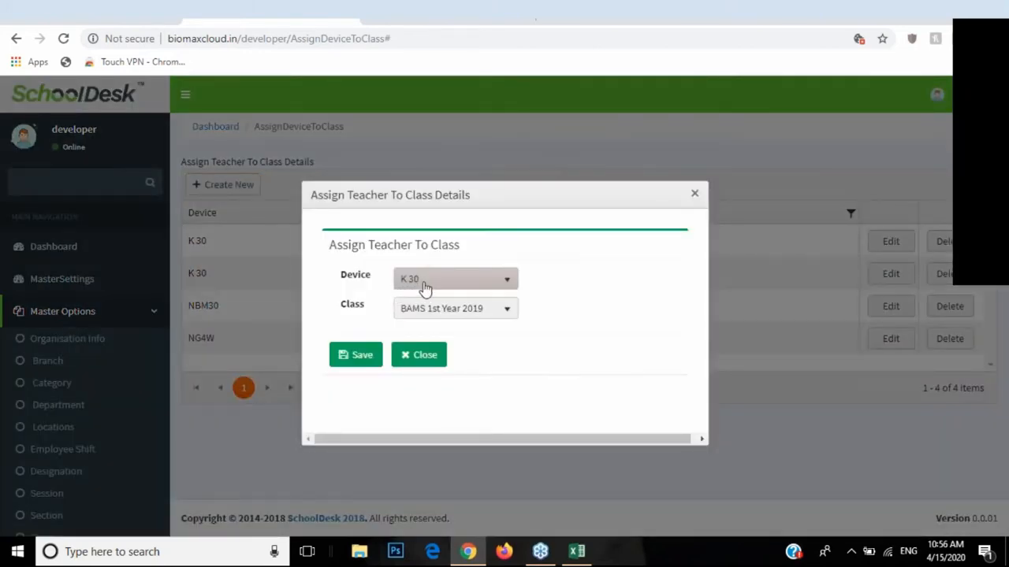
pyautogui.click(423, 283)
pyautogui.click(432, 349)
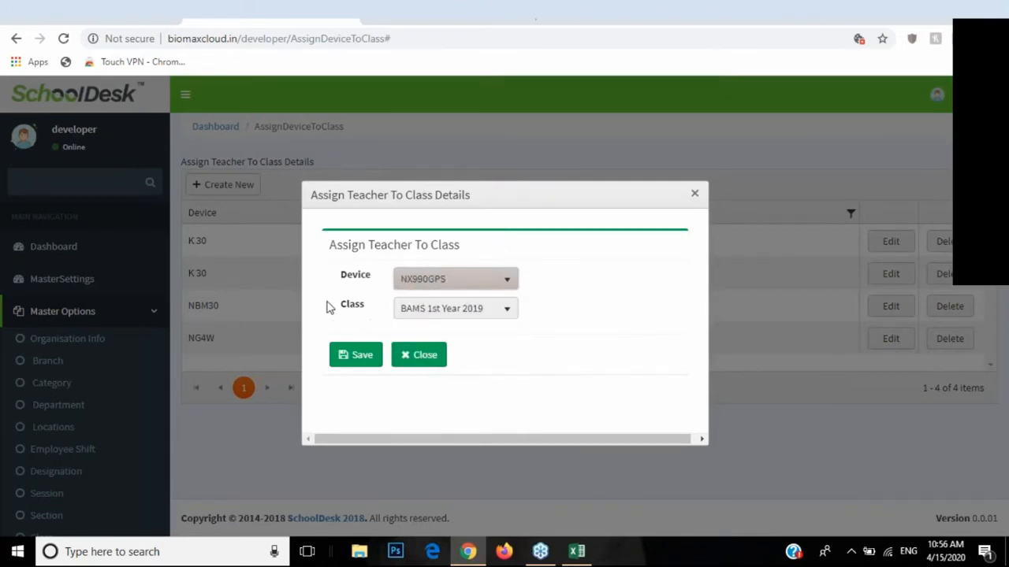
pyautogui.click(434, 312)
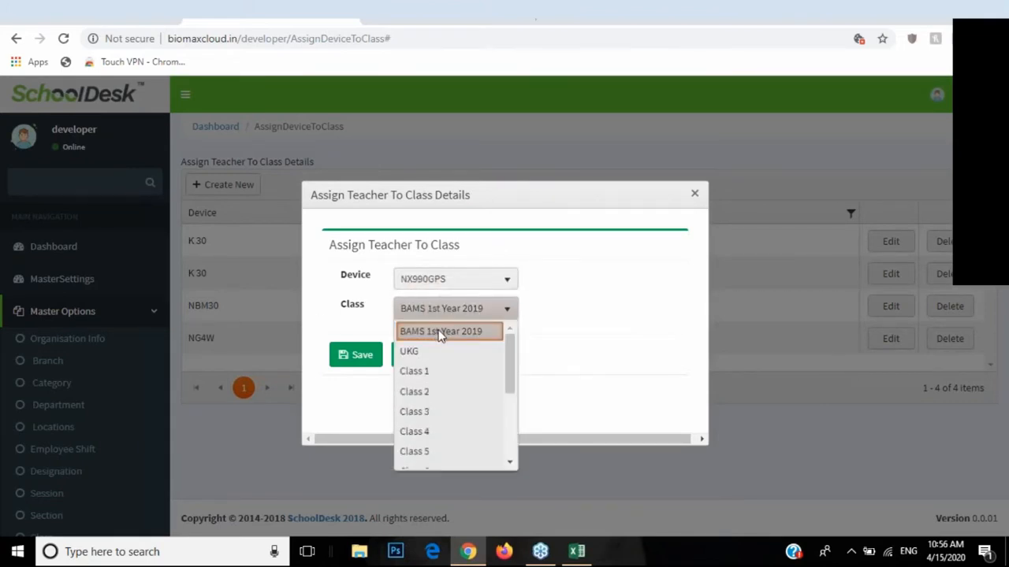
pyautogui.click(440, 330)
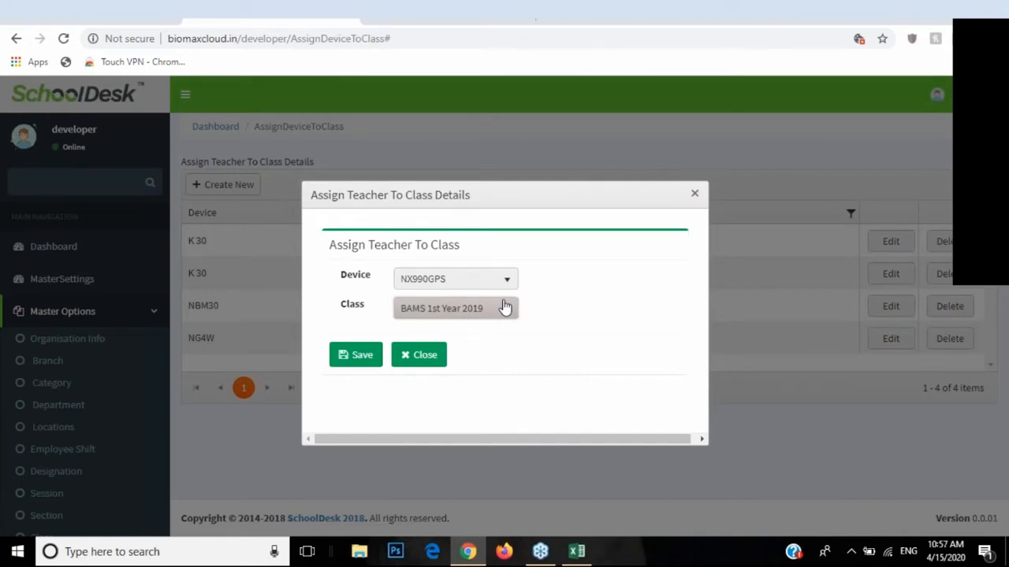
pyautogui.click(421, 282)
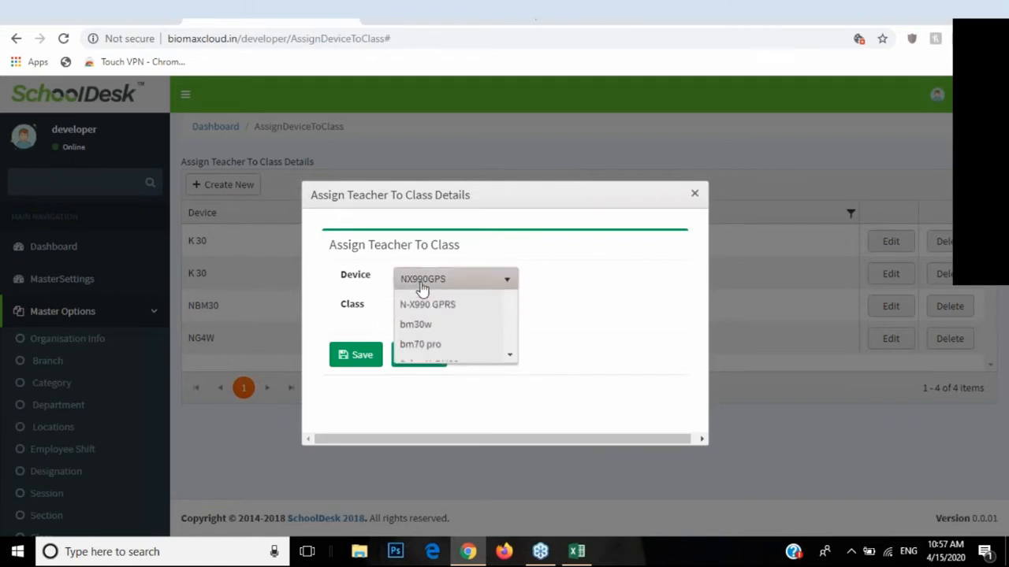
pyautogui.click(360, 305)
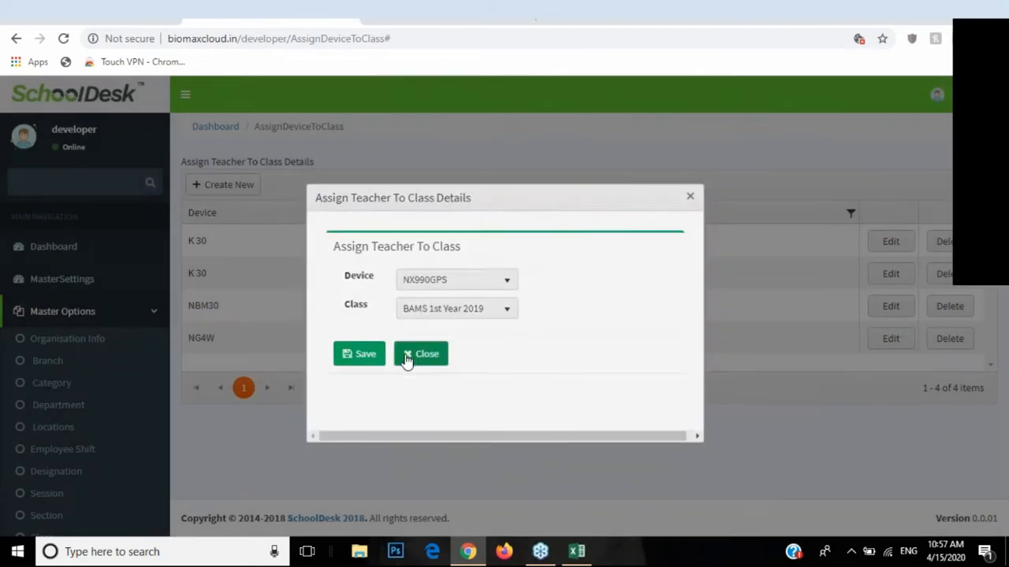
pyautogui.click(419, 355)
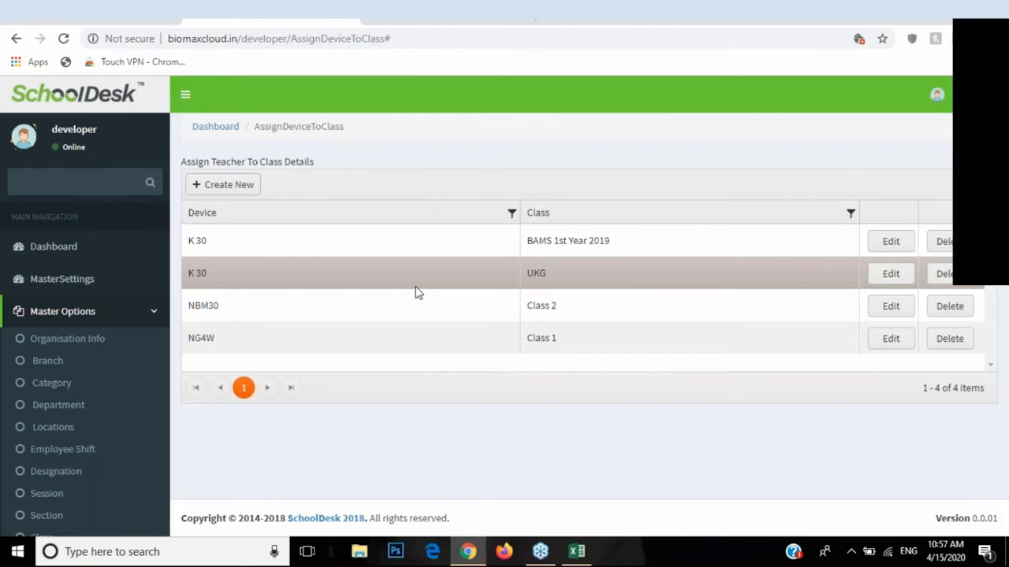
pyautogui.click(889, 340)
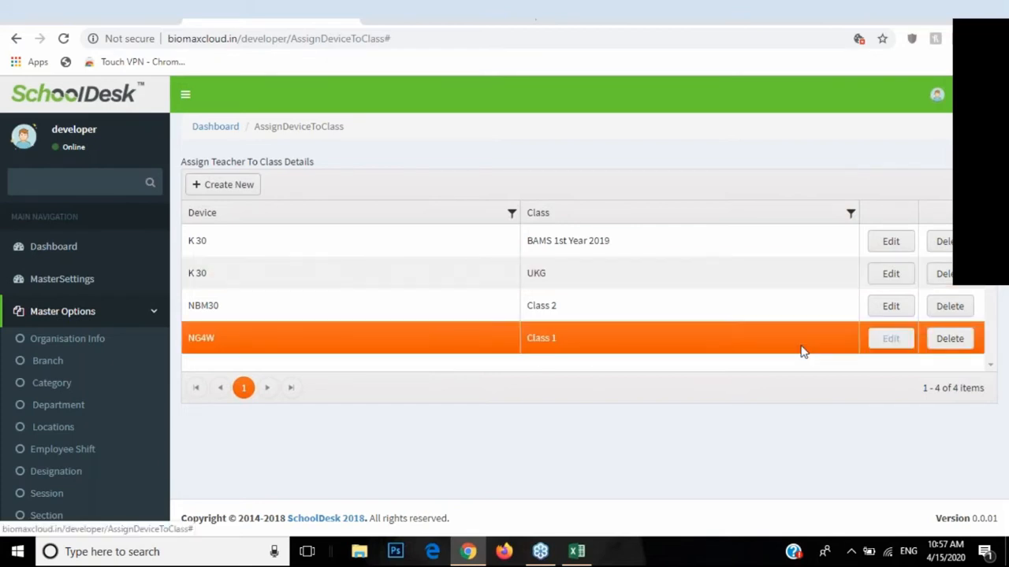
pyautogui.click(441, 308)
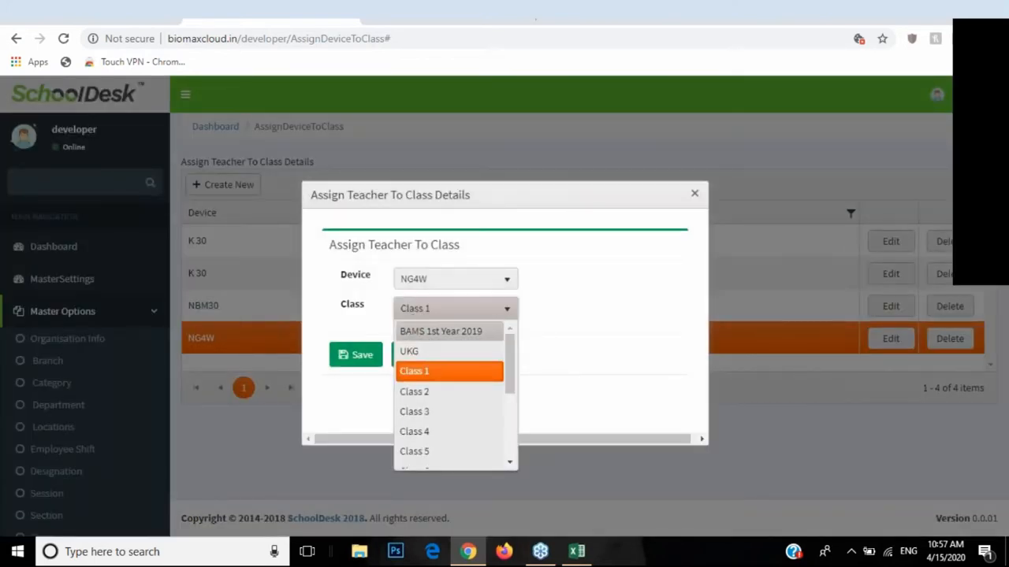
pyautogui.click(415, 368)
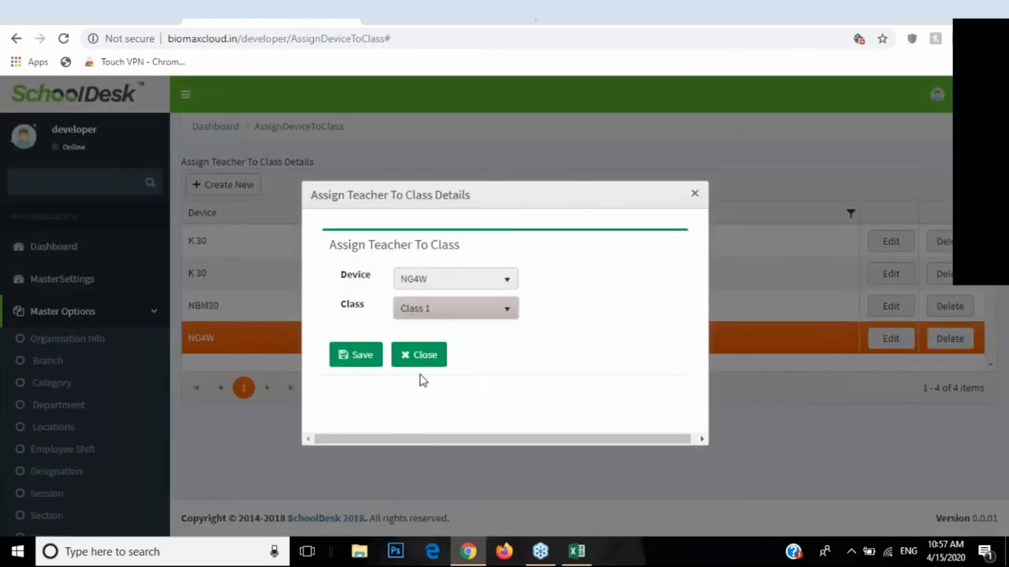
pyautogui.click(418, 356)
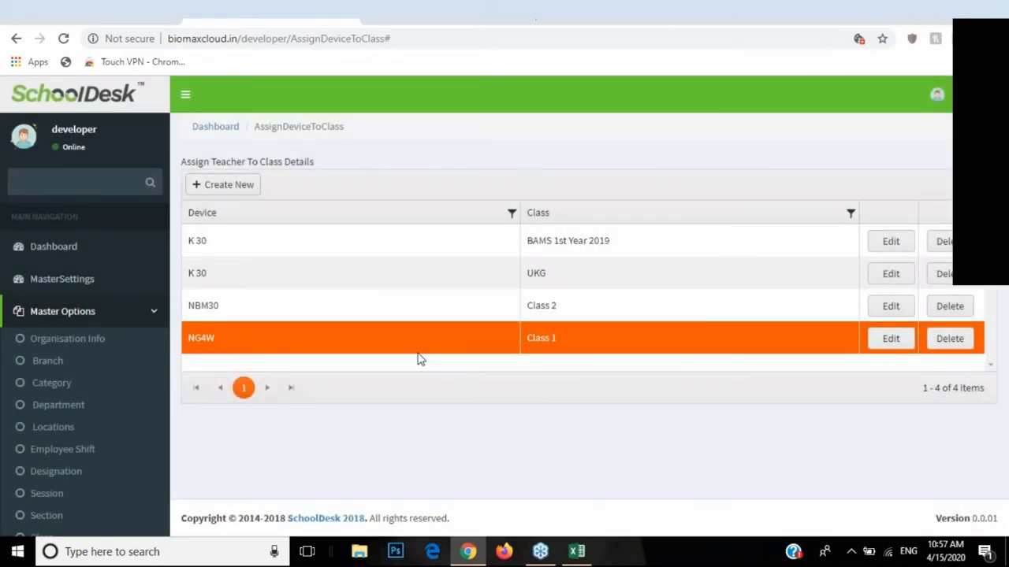
pyautogui.click(890, 343)
pyautogui.click(431, 282)
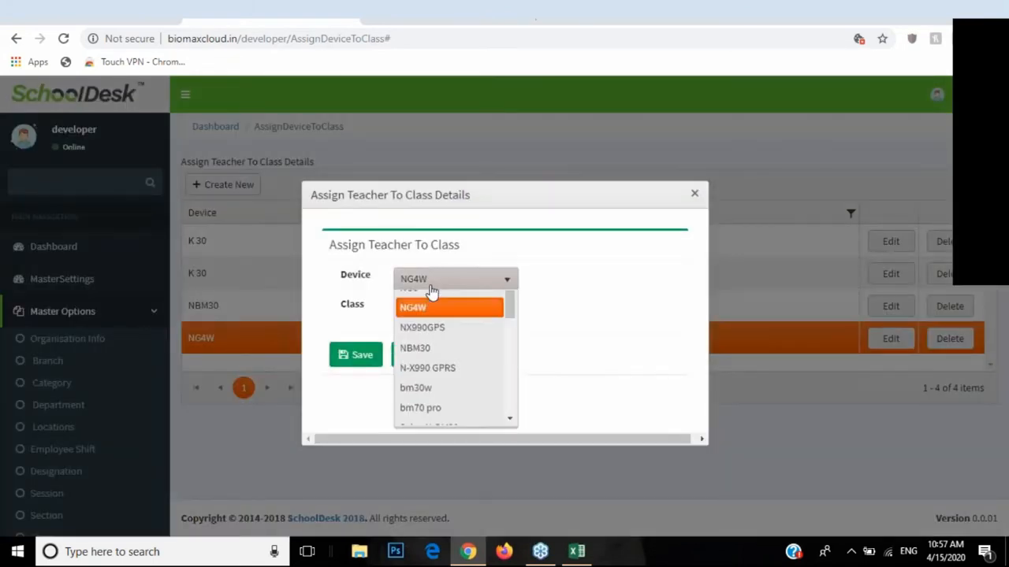
pyautogui.click(433, 277)
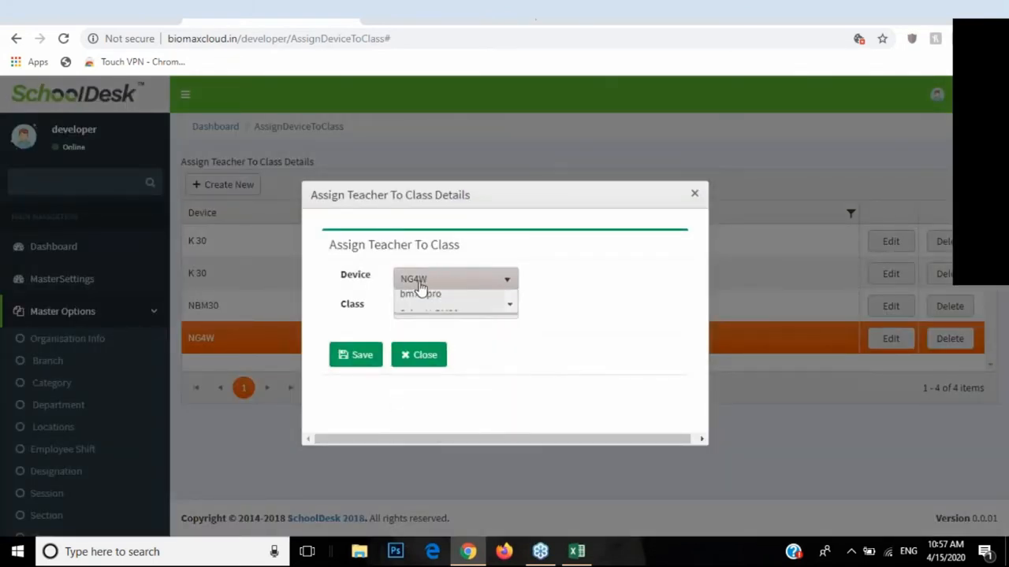
pyautogui.click(428, 363)
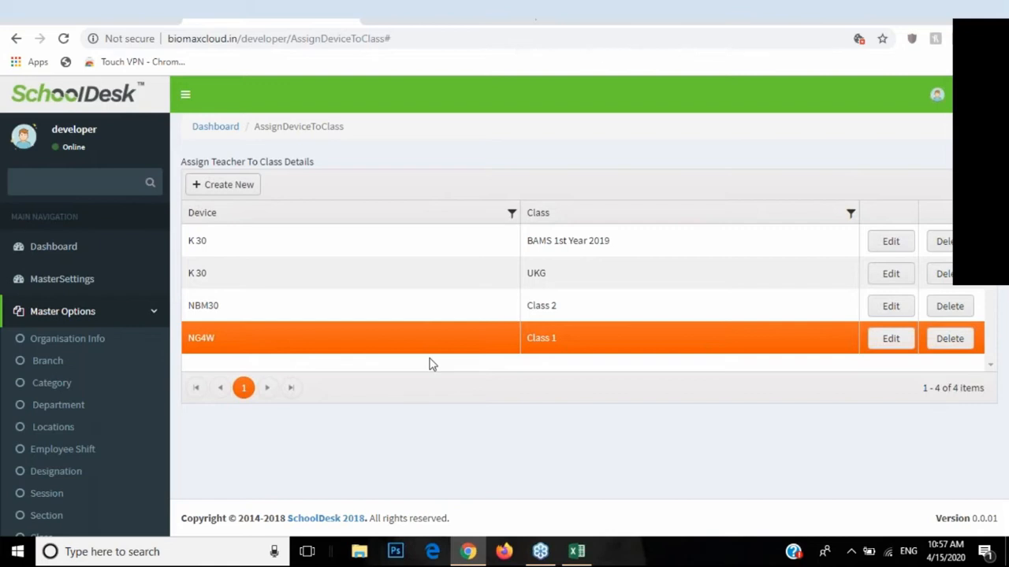
pyautogui.click(149, 321)
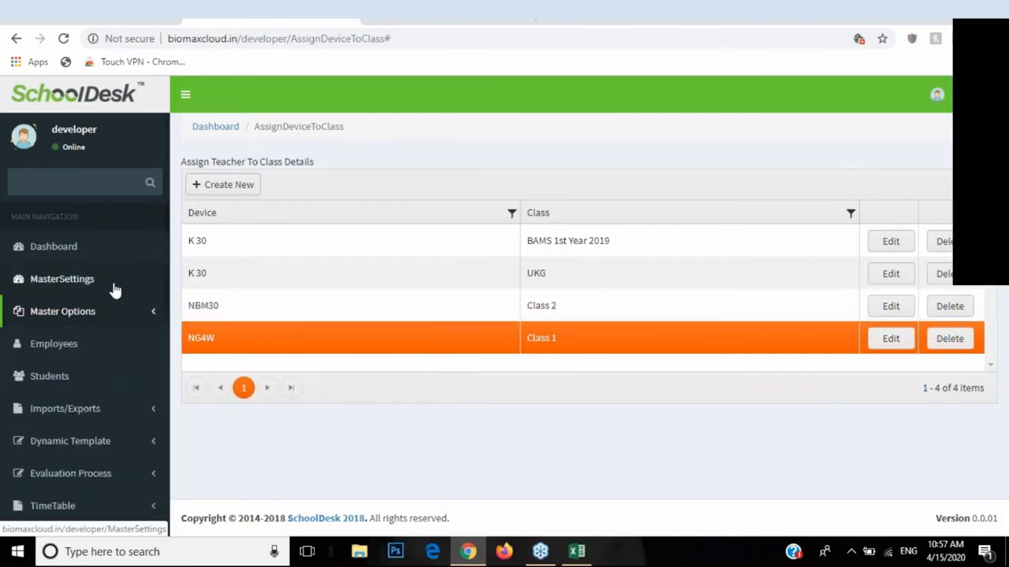
# Step: Go to MasterSettings and highlight the Teacher ClassWise Attendence label
pyautogui.click(89, 285)
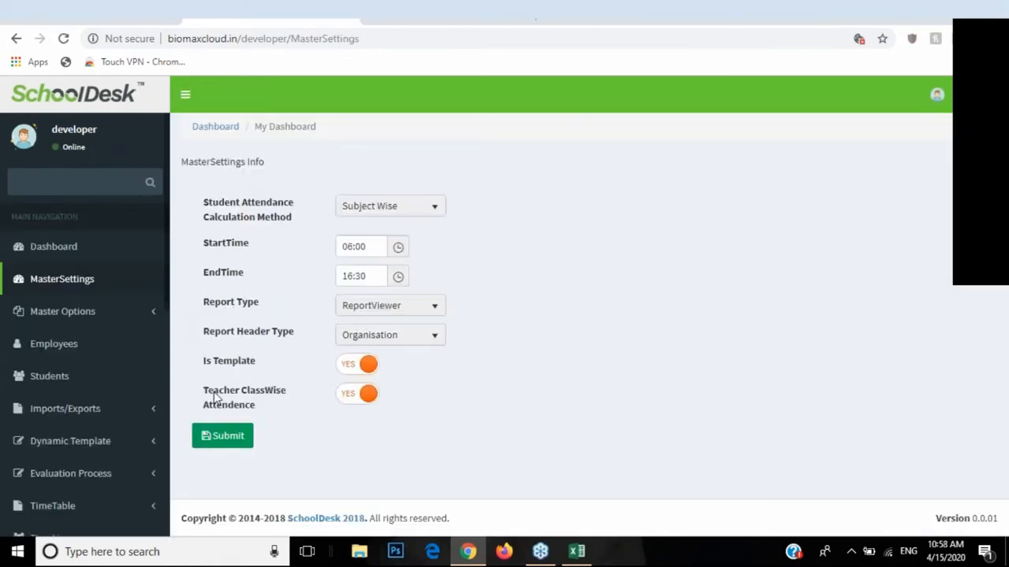
pyautogui.moveTo(204, 394); pyautogui.dragTo(285, 395)
pyautogui.click(262, 403)
pyautogui.moveTo(205, 395); pyautogui.dragTo(248, 408)
pyautogui.click(282, 399)
# Step: Toggle Teacher ClassWise Attendence off and back to YES, then expand Master Options
pyautogui.click(352, 402)
pyautogui.click(352, 400)
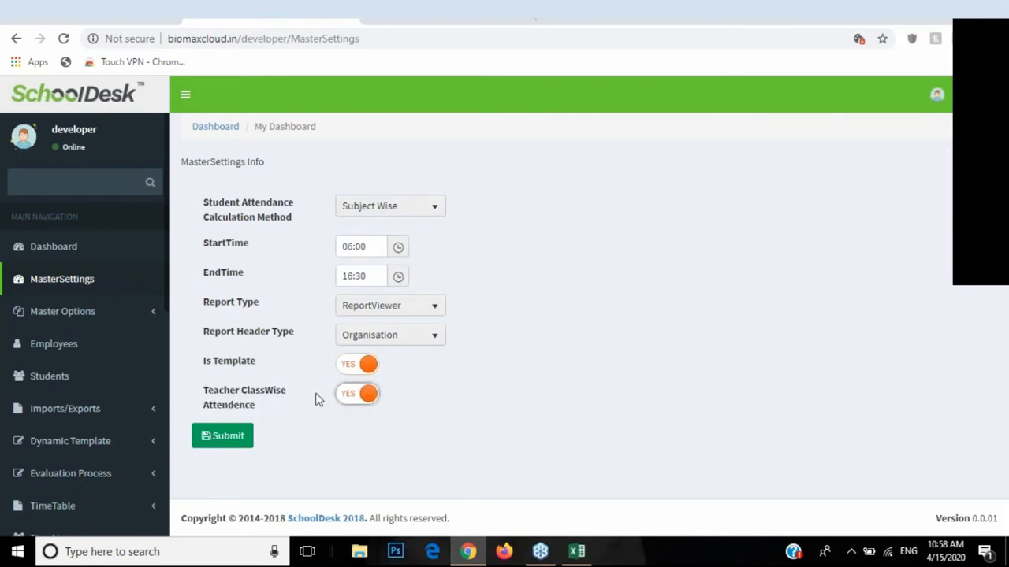
pyautogui.click(105, 323)
pyautogui.scroll(-3, 100, 336)
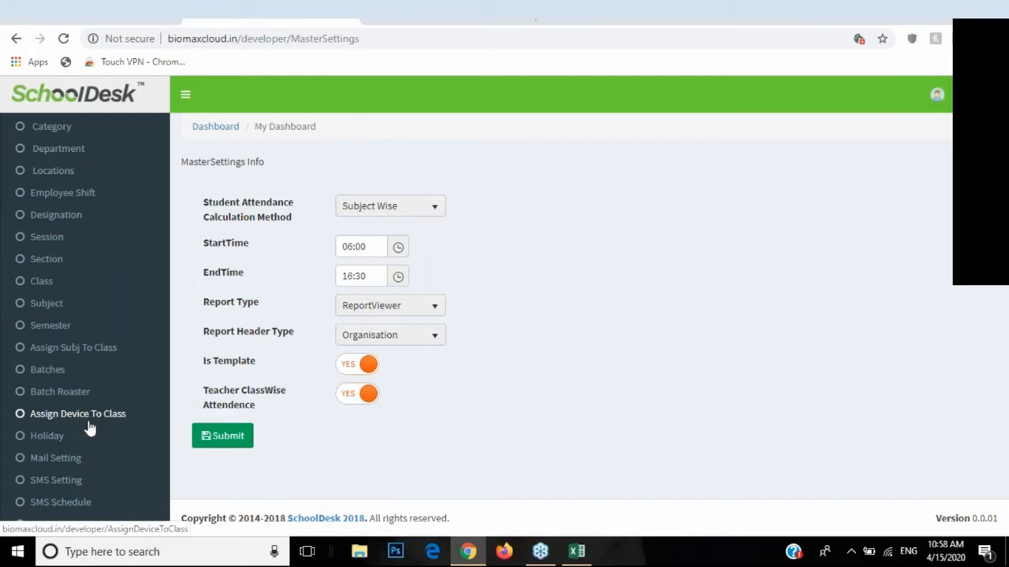
pyautogui.scroll(-1, 75, 398)
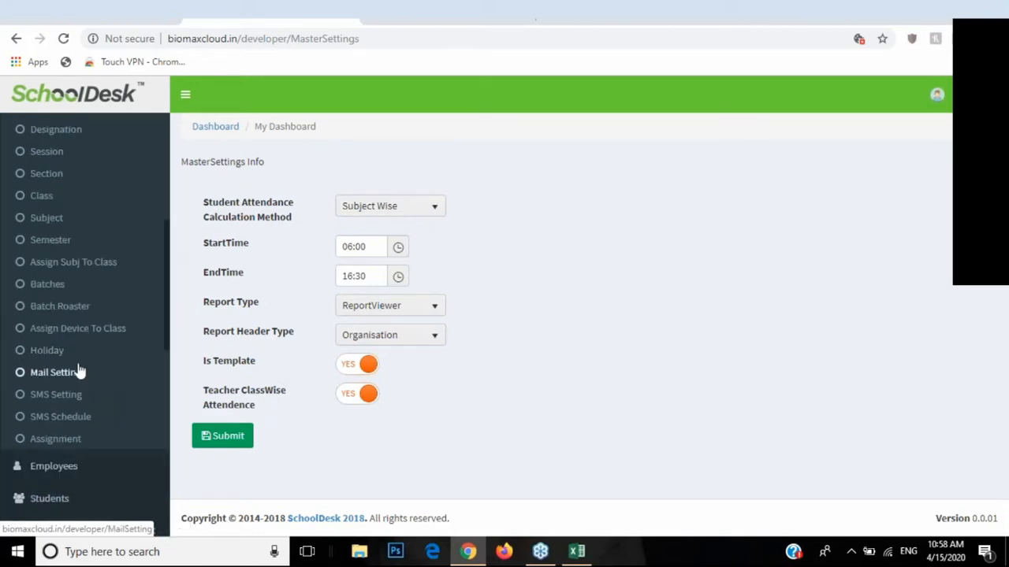
# Step: Look through Holiday and Mail Setting, ending on SMS Setting with its SendMessage gateway Url
pyautogui.click(77, 361)
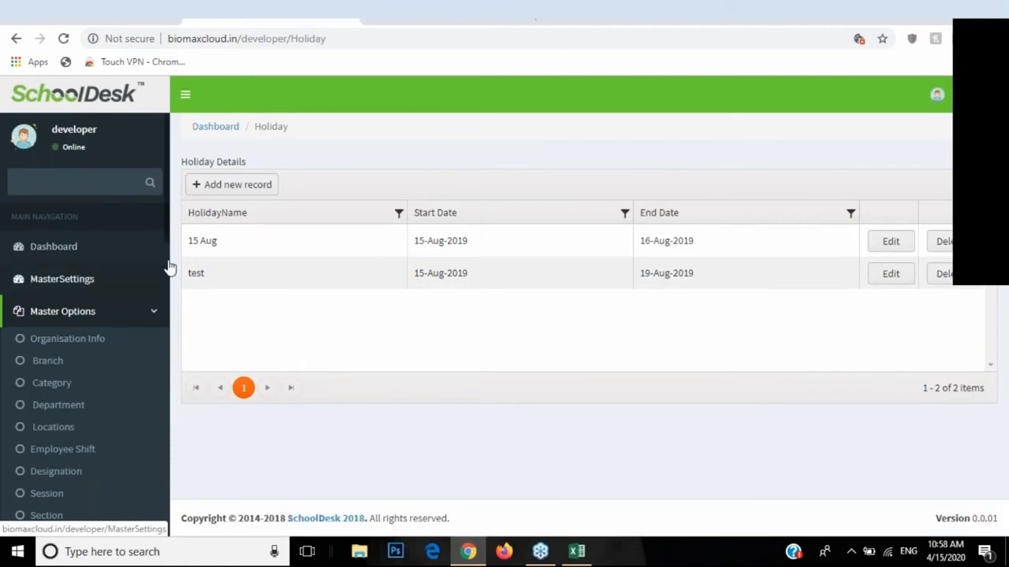
pyautogui.moveTo(169, 214); pyautogui.dragTo(171, 355)
pyautogui.scroll(1, 29, 298)
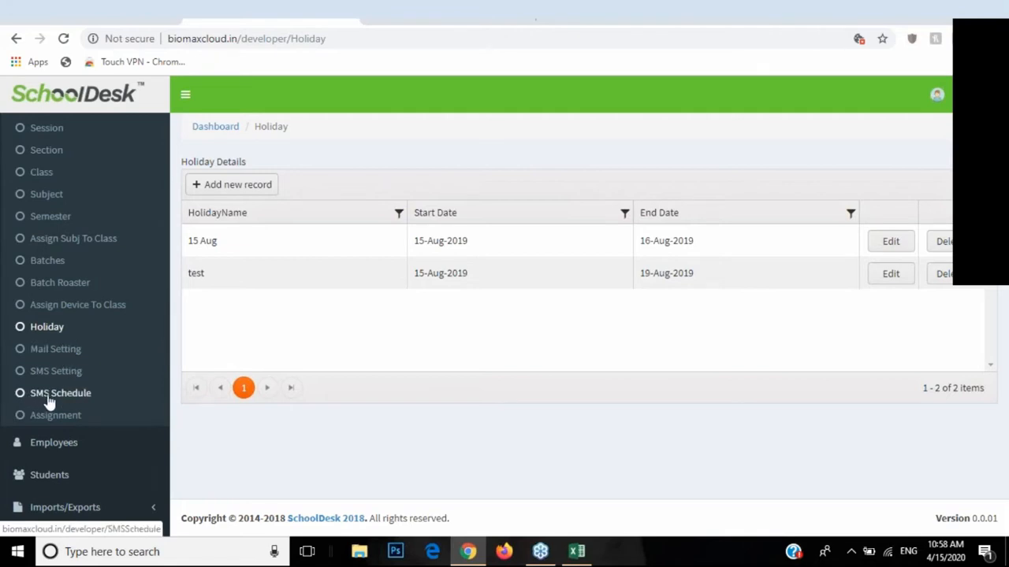
pyautogui.click(45, 351)
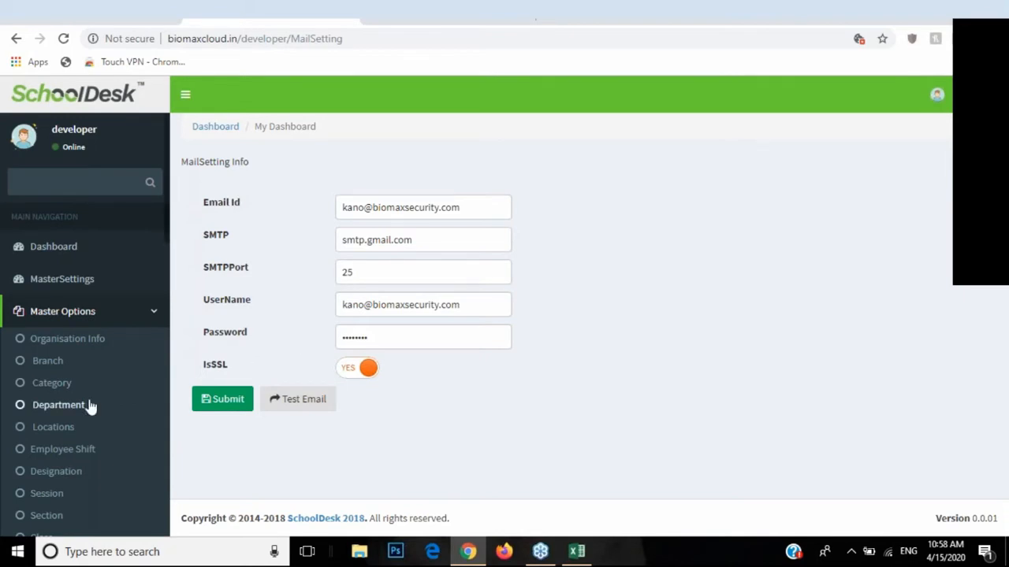
pyautogui.scroll(-5, 90, 405)
pyautogui.click(56, 398)
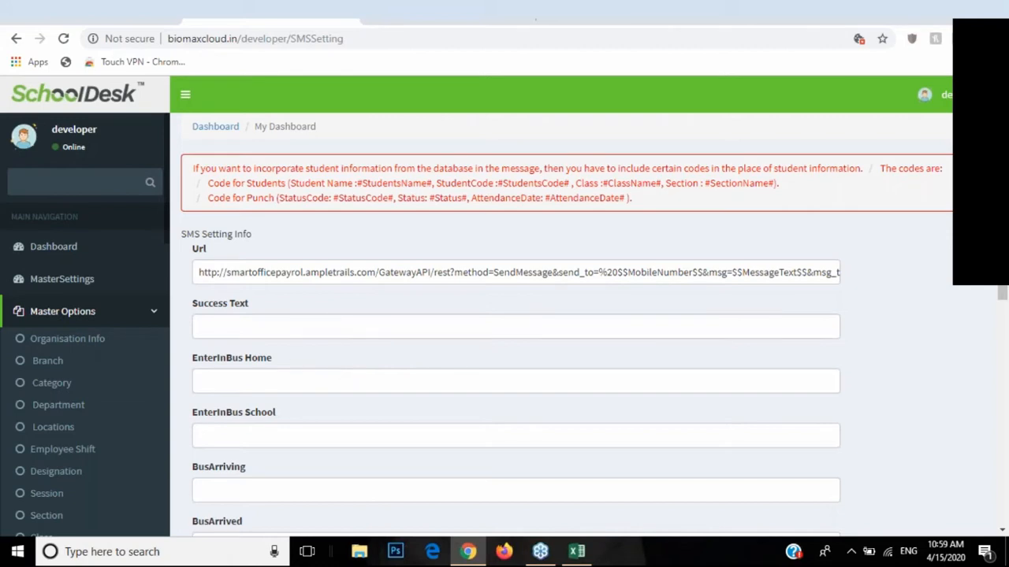
pyautogui.scroll(-3, 338, 326)
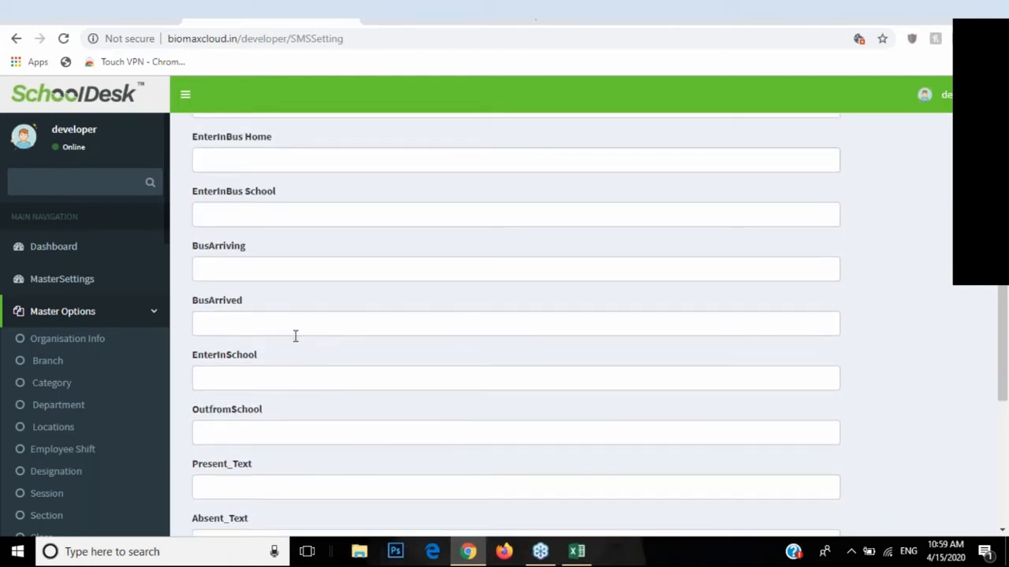
pyautogui.scroll(-2, 304, 378)
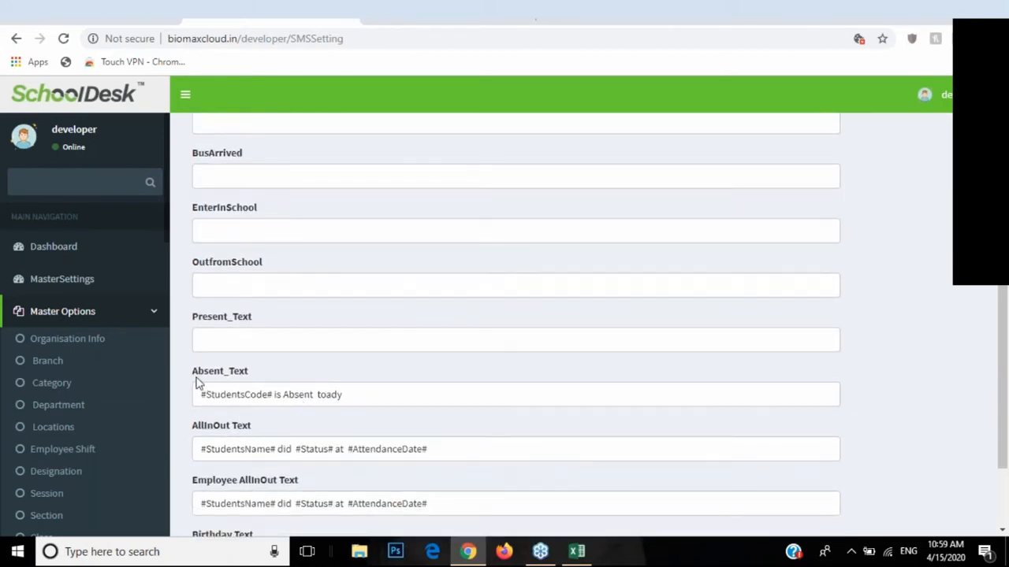
pyautogui.moveTo(192, 375); pyautogui.dragTo(345, 396)
pyautogui.click(244, 394)
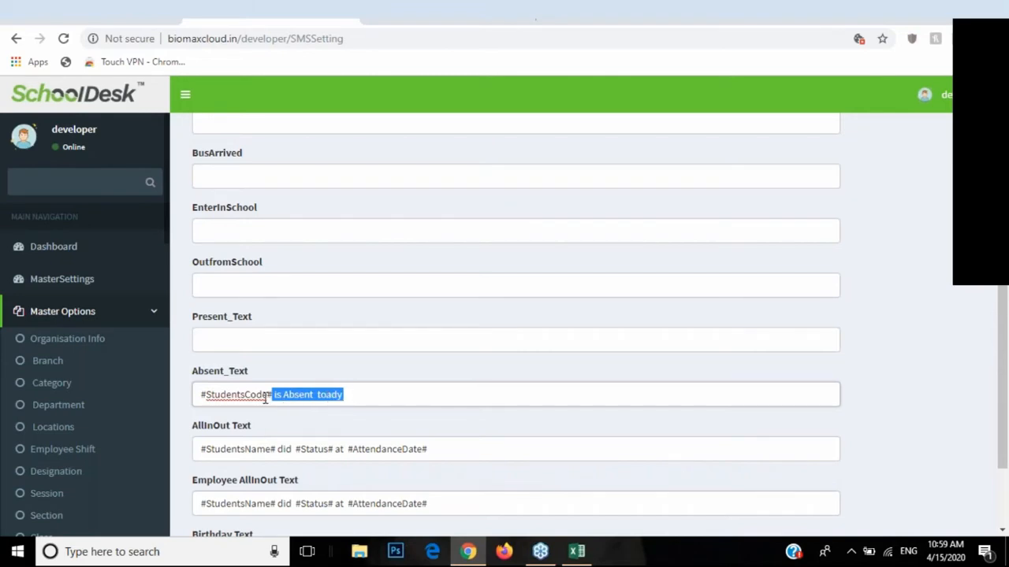
pyautogui.moveTo(216, 395); pyautogui.dragTo(261, 395)
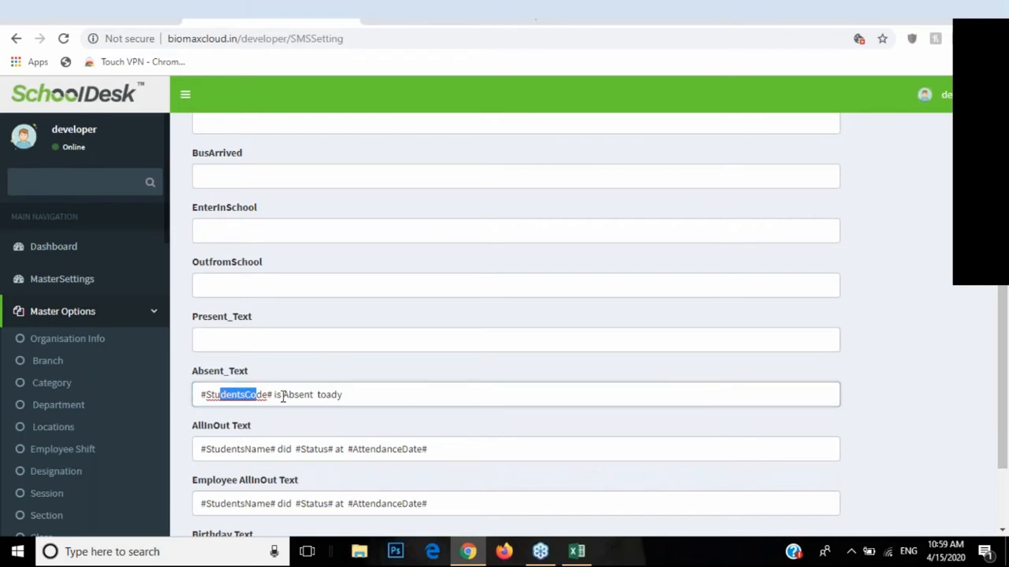
pyautogui.click(340, 394)
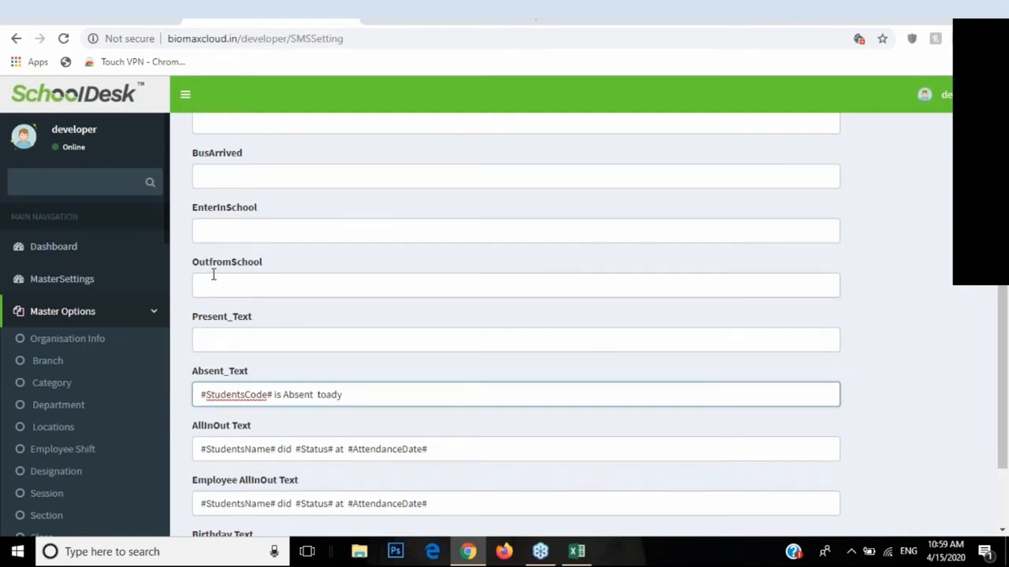
pyautogui.scroll(2, 234, 255)
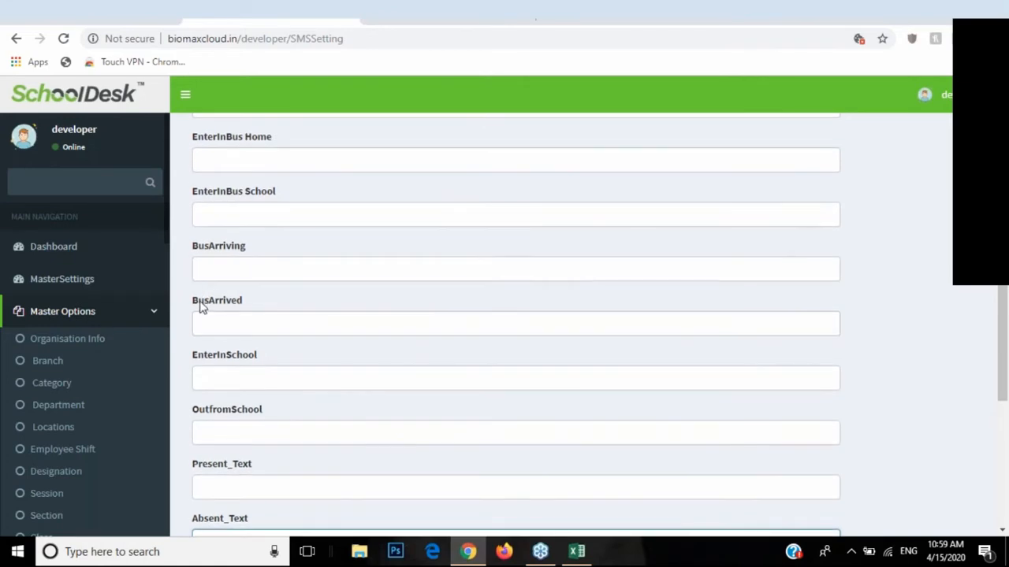
pyautogui.doubleClick(199, 301)
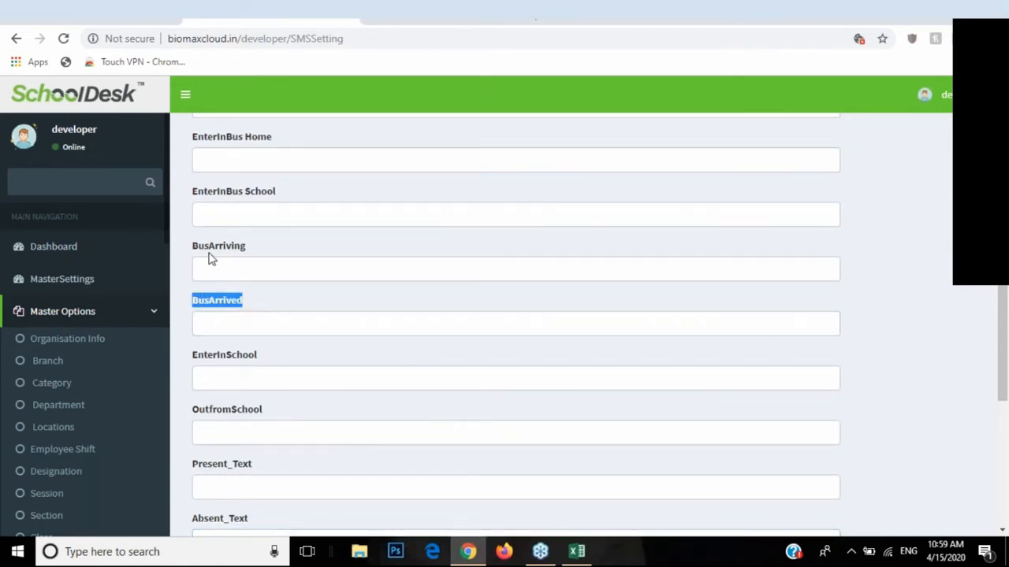
pyautogui.moveTo(195, 245); pyautogui.dragTo(230, 252)
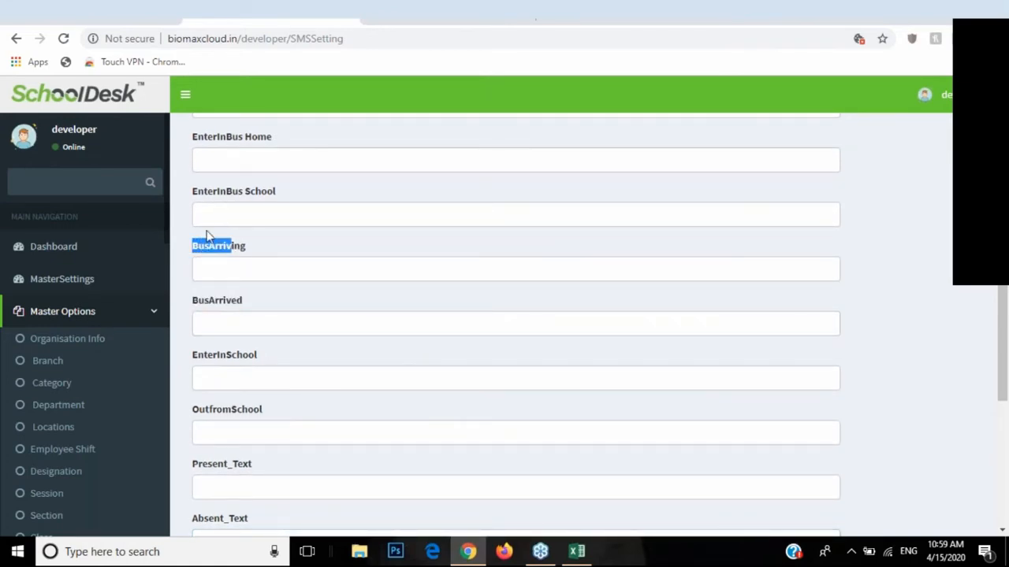
pyautogui.scroll(1, 237, 237)
pyautogui.moveTo(197, 270); pyautogui.dragTo(271, 273)
pyautogui.scroll(1, 315, 298)
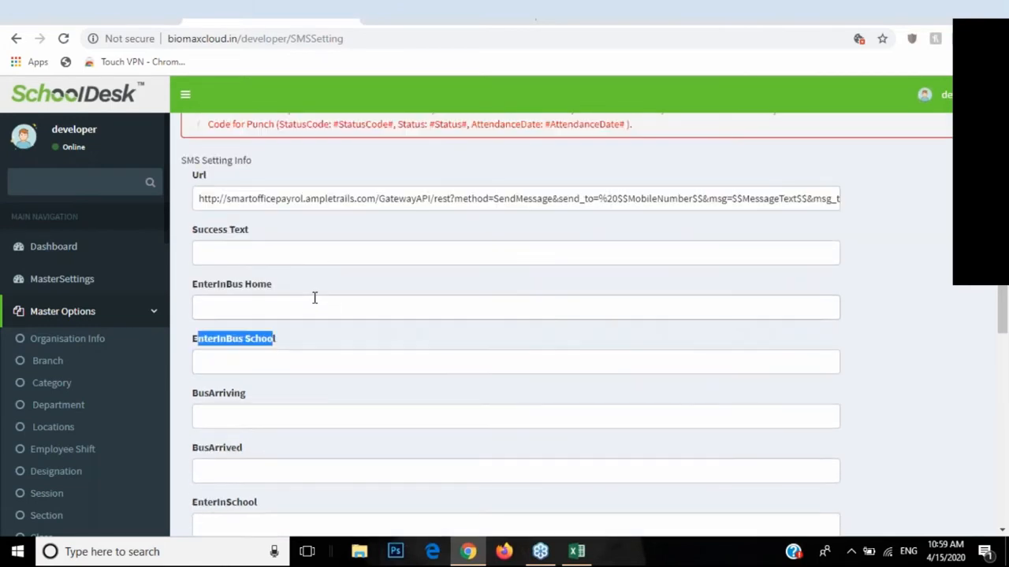
pyautogui.scroll(-3, 314, 293)
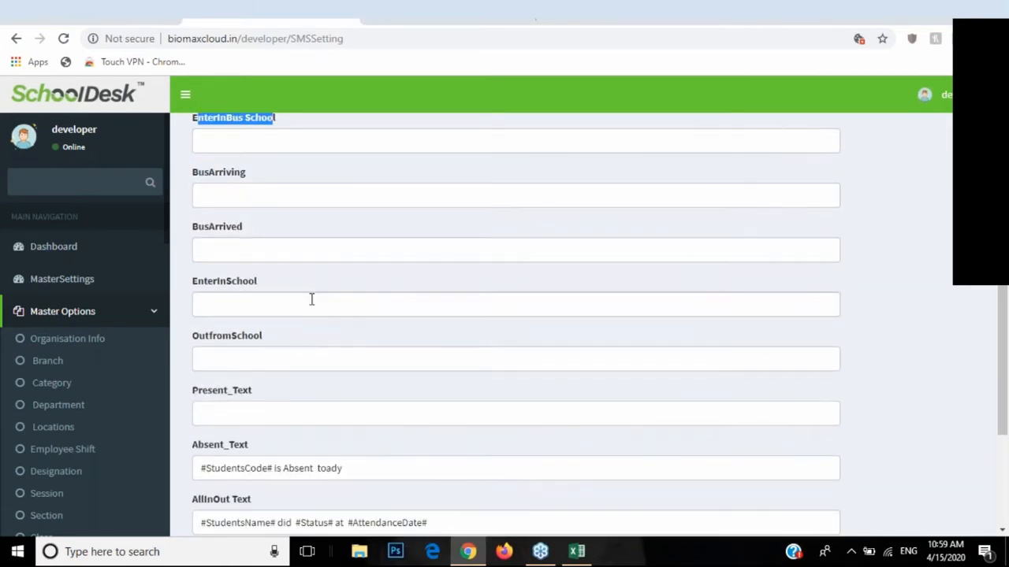
pyautogui.scroll(4, 312, 330)
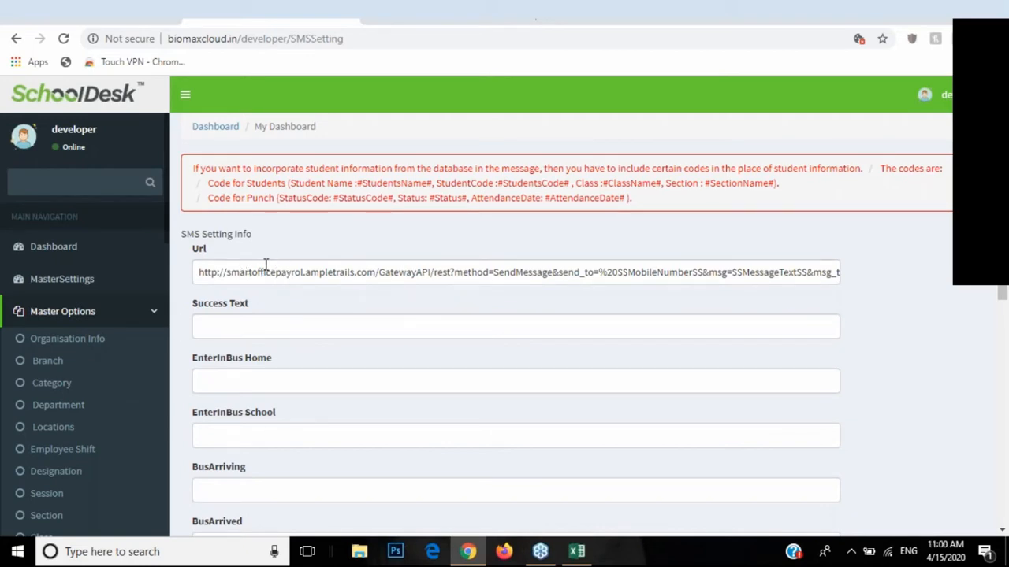
pyautogui.moveTo(201, 274); pyautogui.dragTo(522, 282)
pyautogui.scroll(-2, 402, 270)
pyautogui.scroll(-5, 331, 418)
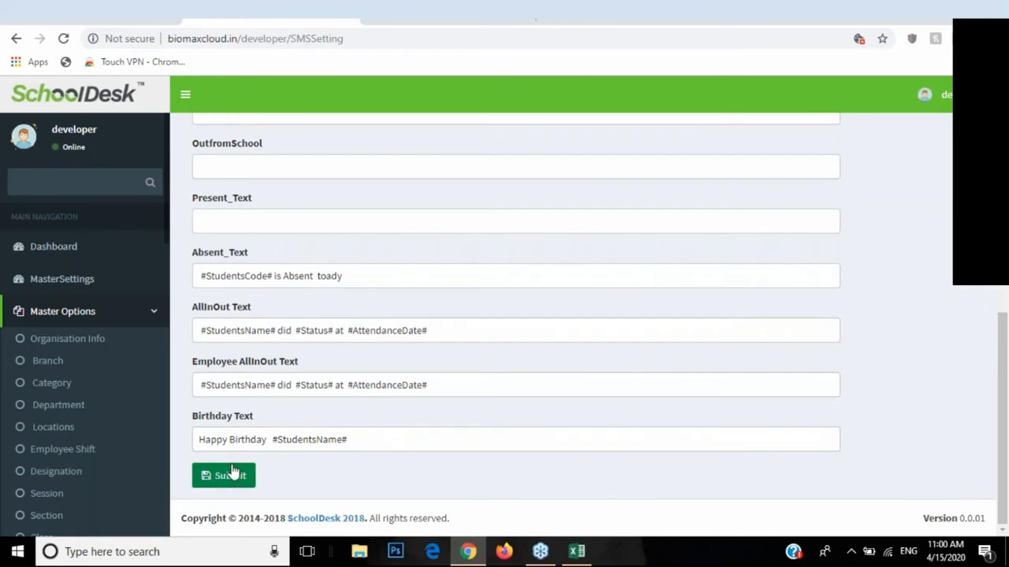
pyautogui.scroll(-4, 81, 455)
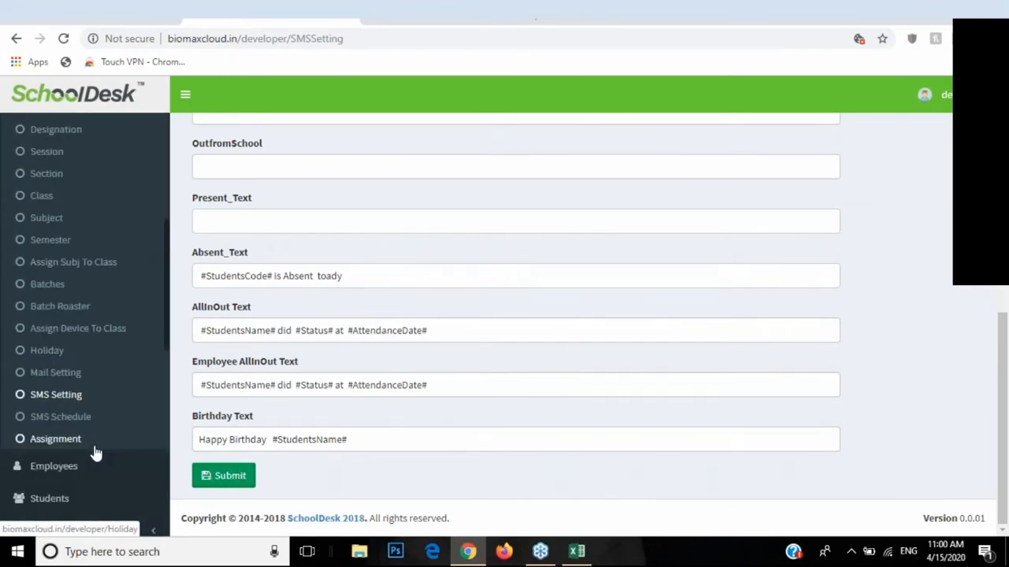
# Step: In SMS Schedule, switch Is Absent to YES with an Execute Timing of 06:00
pyautogui.click(47, 425)
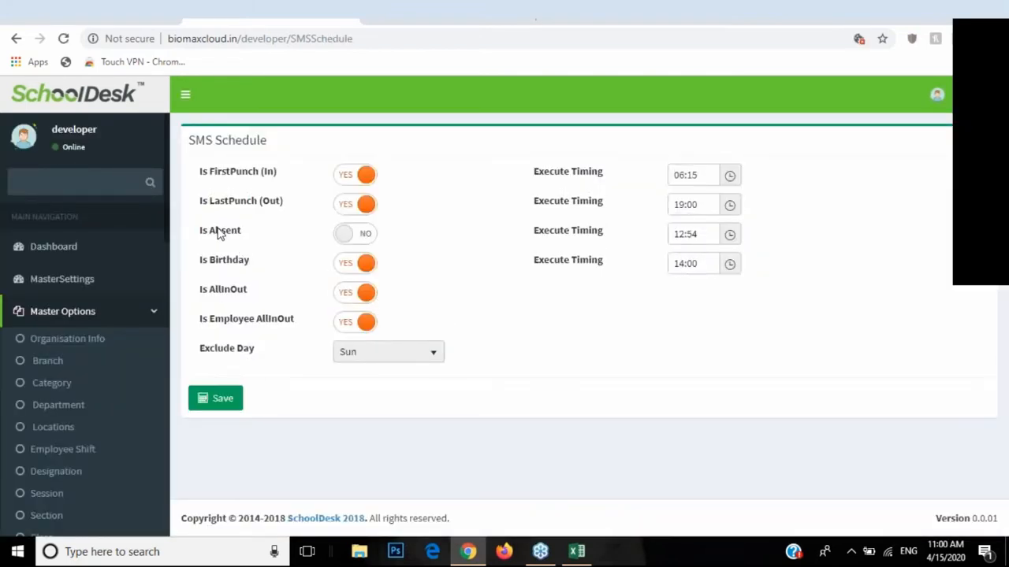
pyautogui.moveTo(203, 232); pyautogui.dragTo(241, 233)
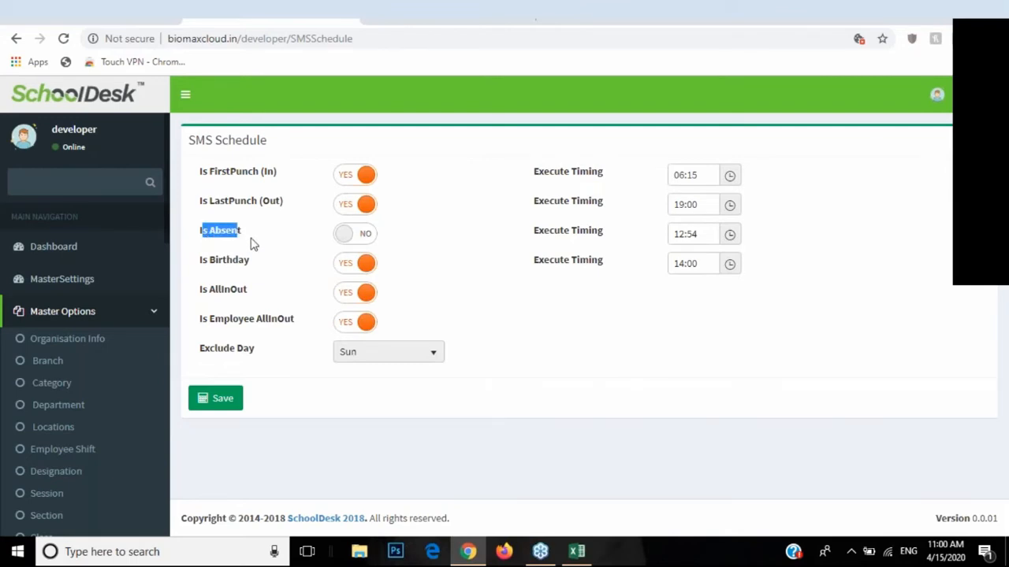
pyautogui.click(367, 241)
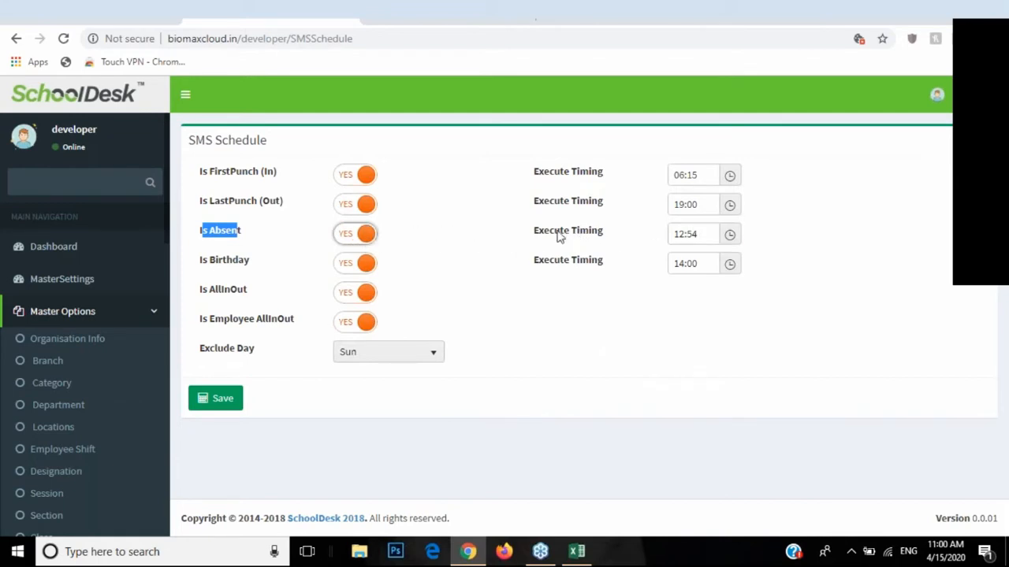
pyautogui.click(731, 238)
pyautogui.scroll(-5, 694, 309)
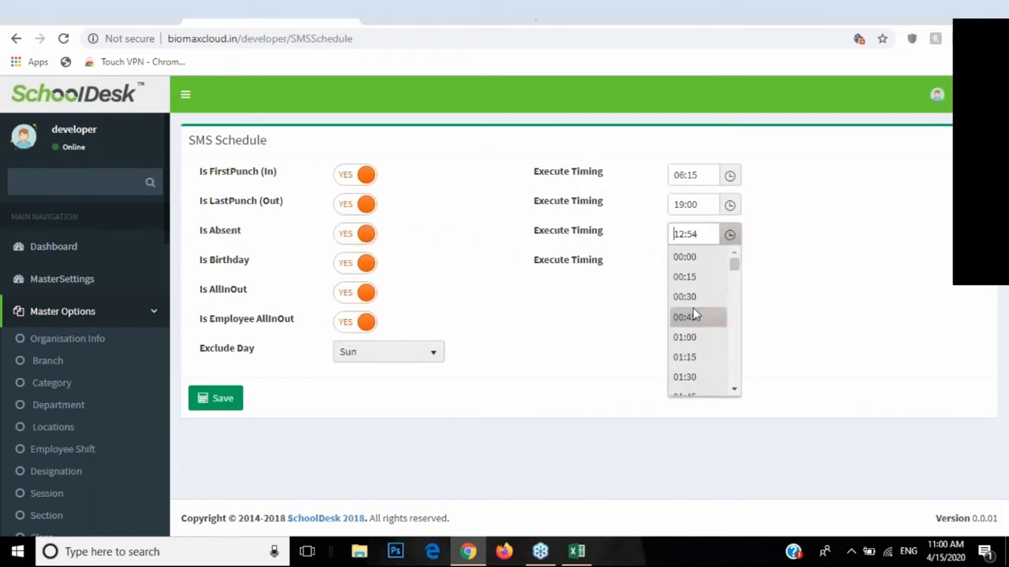
pyautogui.scroll(-3, 701, 331)
pyautogui.scroll(2, 698, 339)
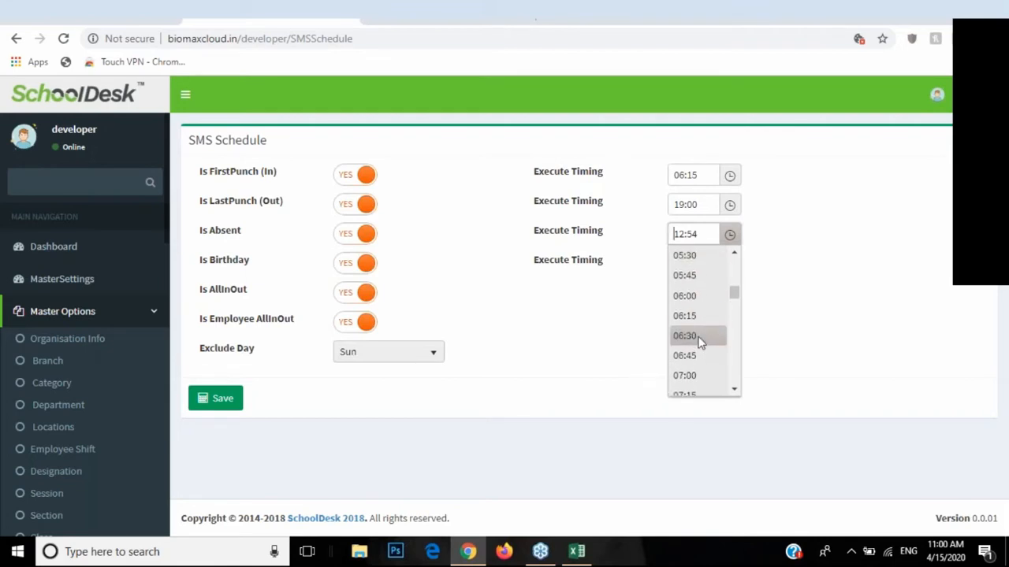
pyautogui.click(683, 297)
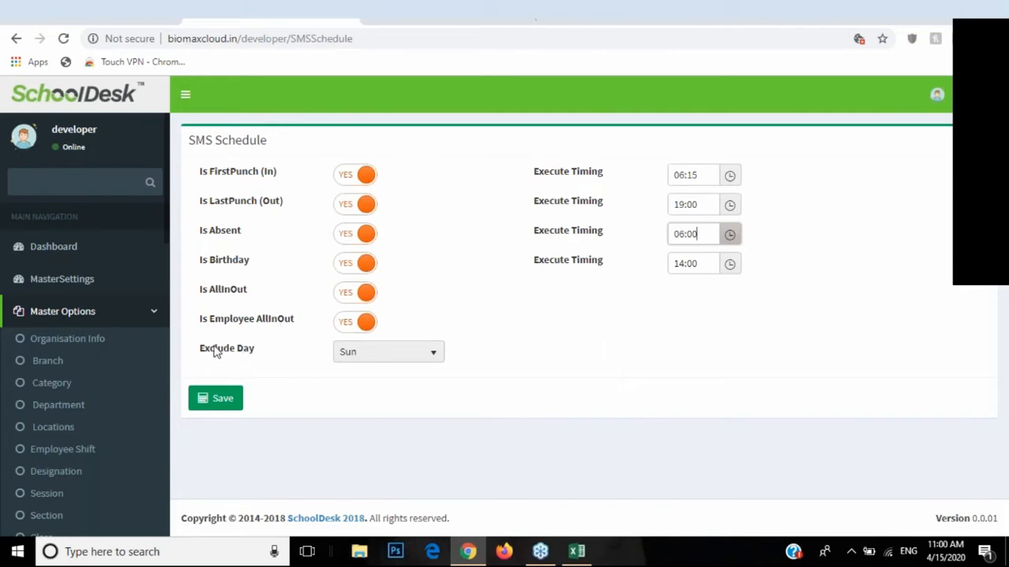
# Step: Leave Sun as the Exclude Day, then go to the Assignment page
pyautogui.moveTo(202, 353); pyautogui.dragTo(323, 349)
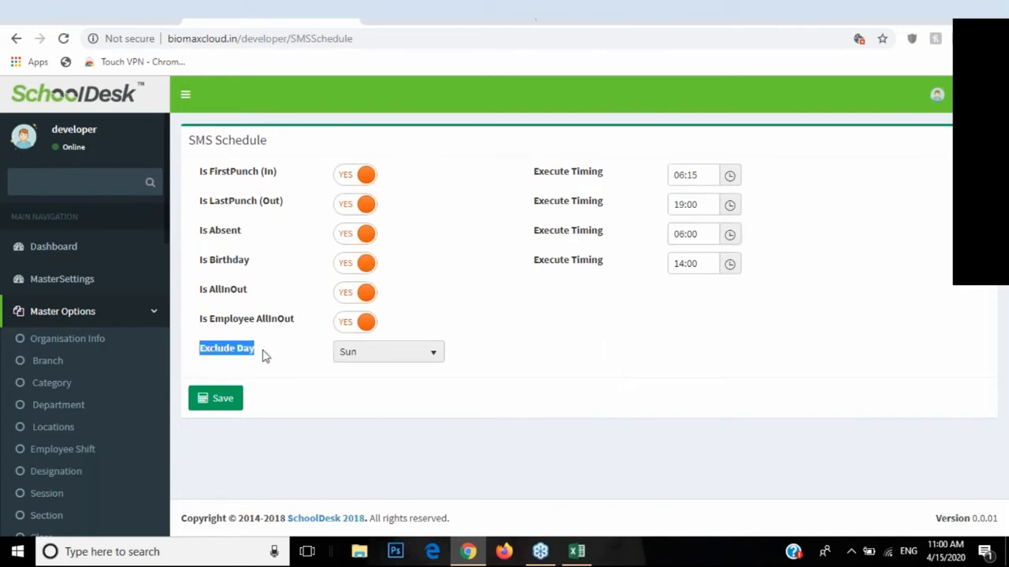
pyautogui.click(376, 356)
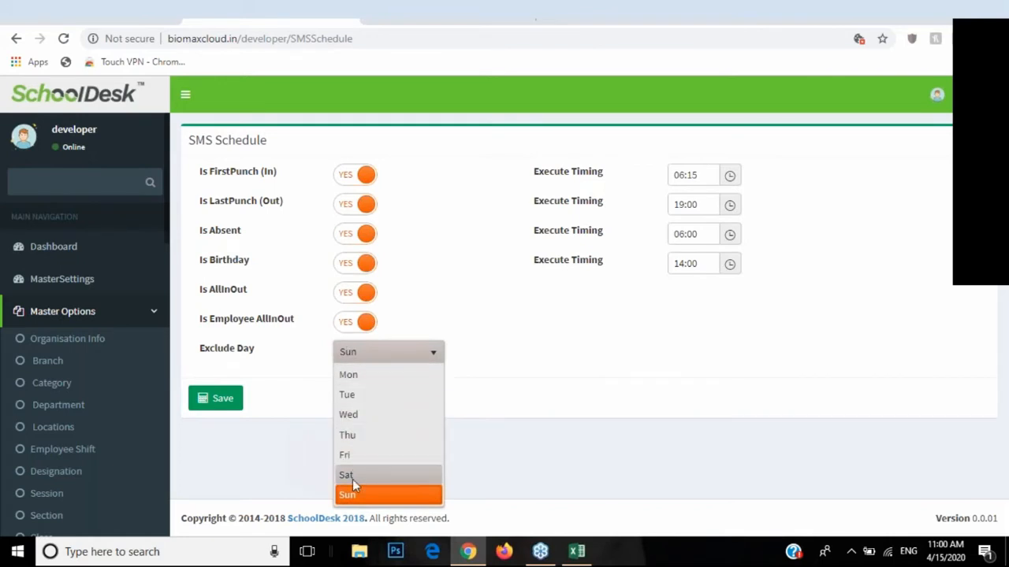
pyautogui.click(353, 495)
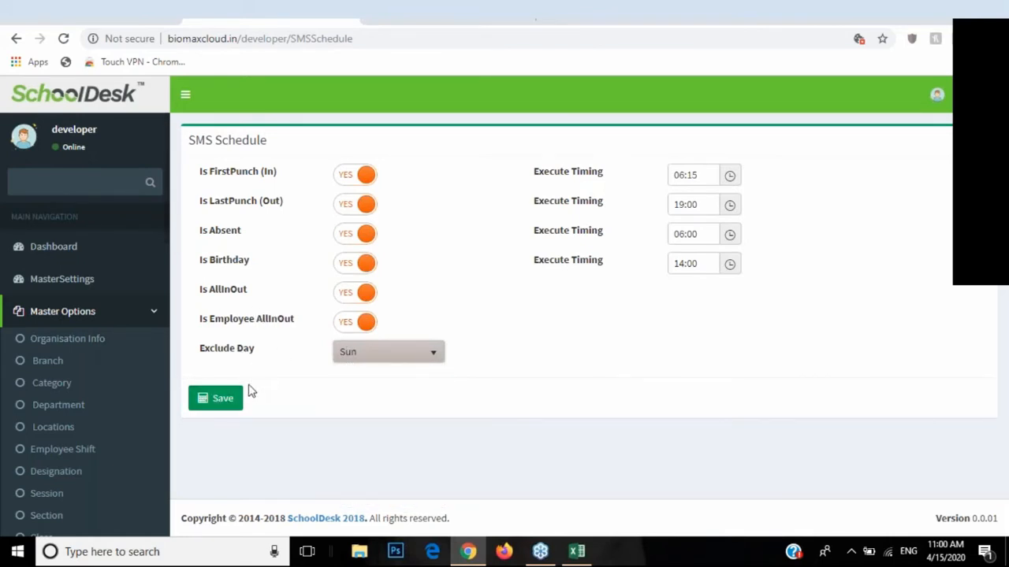
pyautogui.scroll(-4, 91, 367)
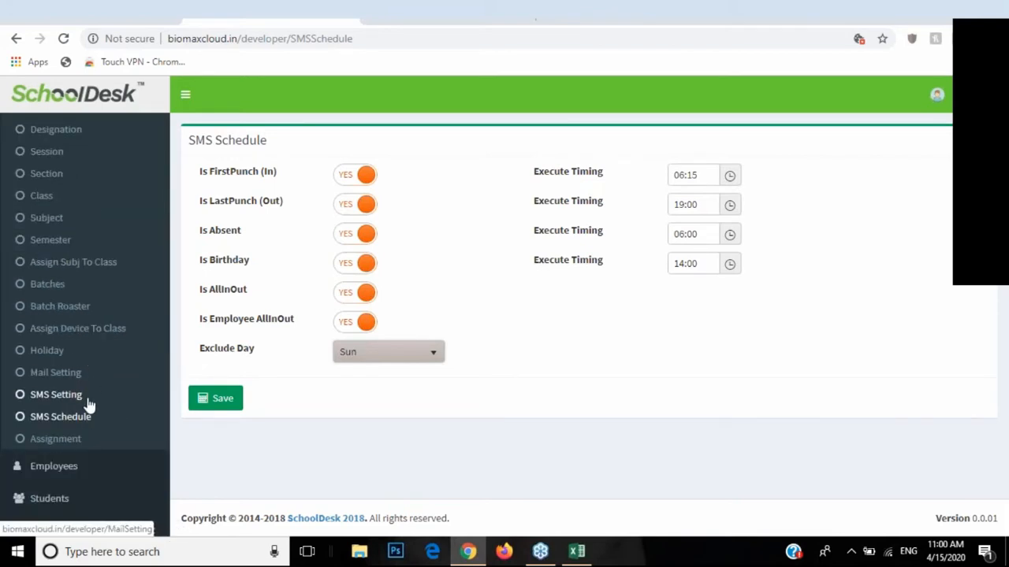
pyautogui.click(65, 443)
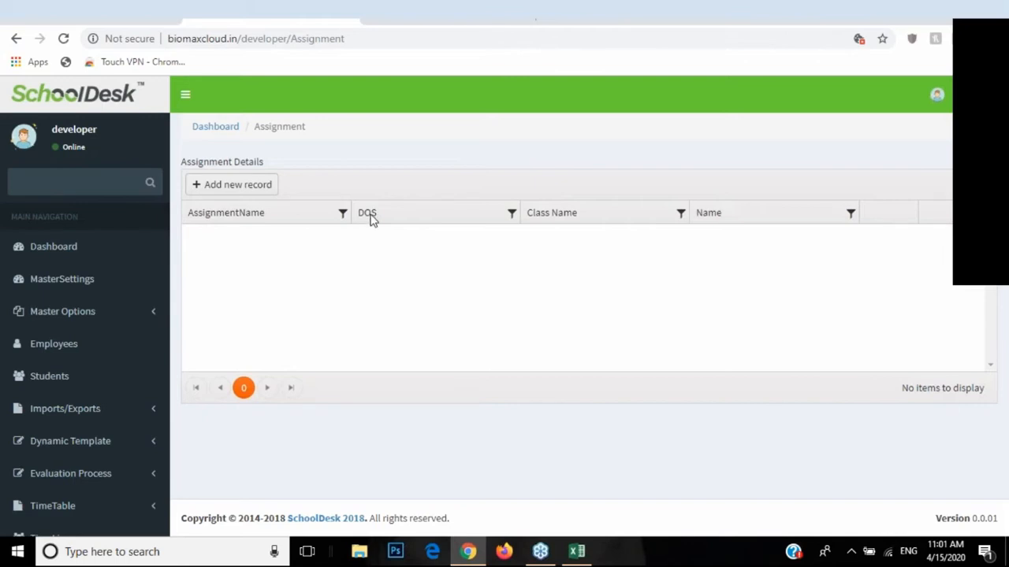
# Step: Draft a new assignment: Class 1, Accounting and Financial Management, DOS 30-Apr-2020
pyautogui.click(256, 190)
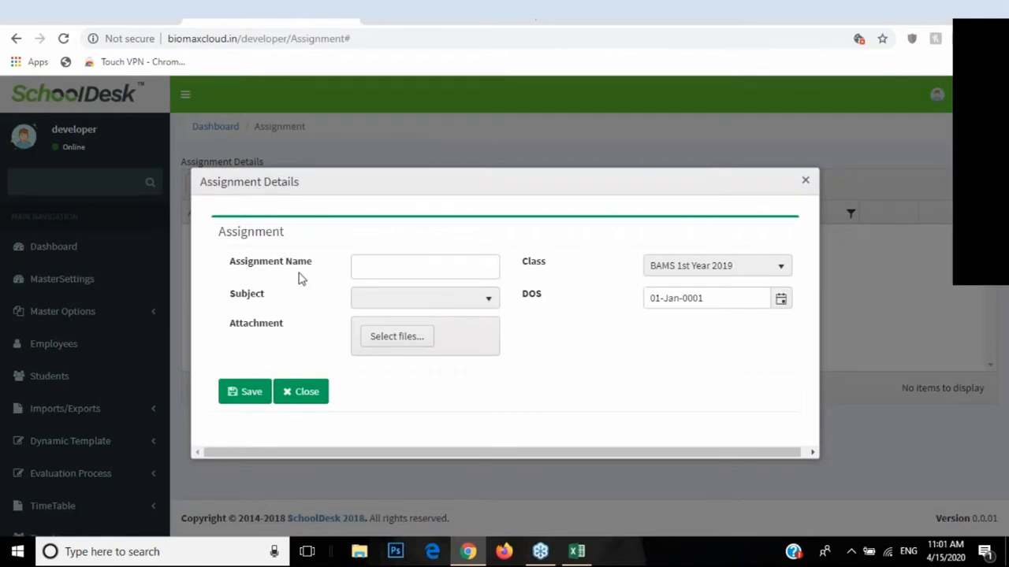
pyautogui.click(666, 272)
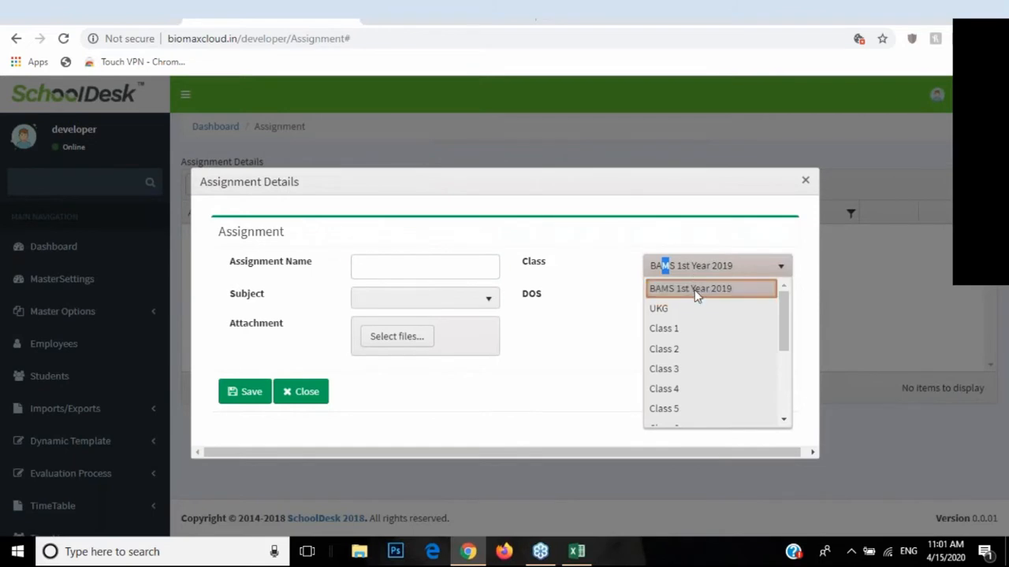
pyautogui.click(696, 291)
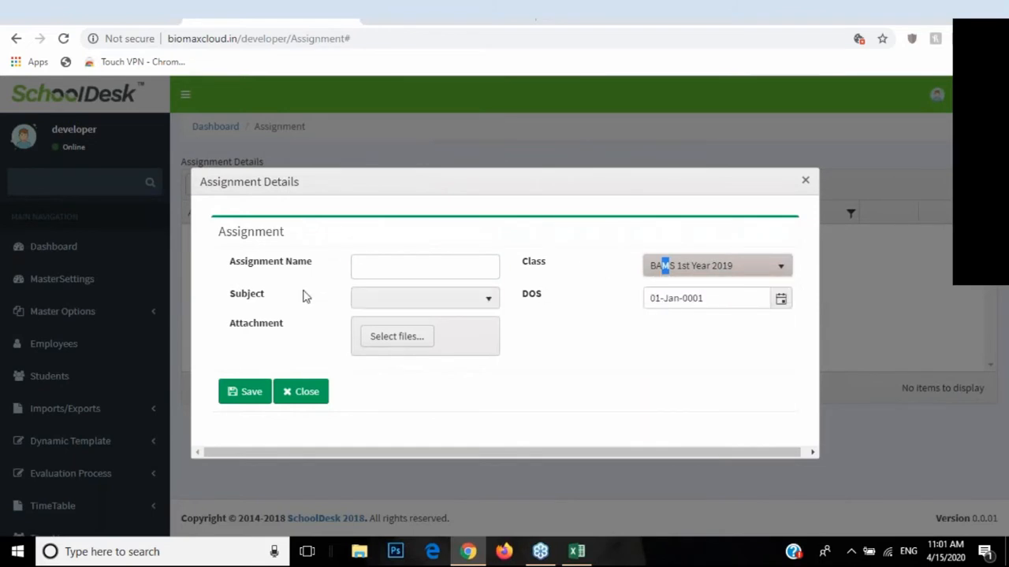
pyautogui.click(408, 302)
pyautogui.click(407, 301)
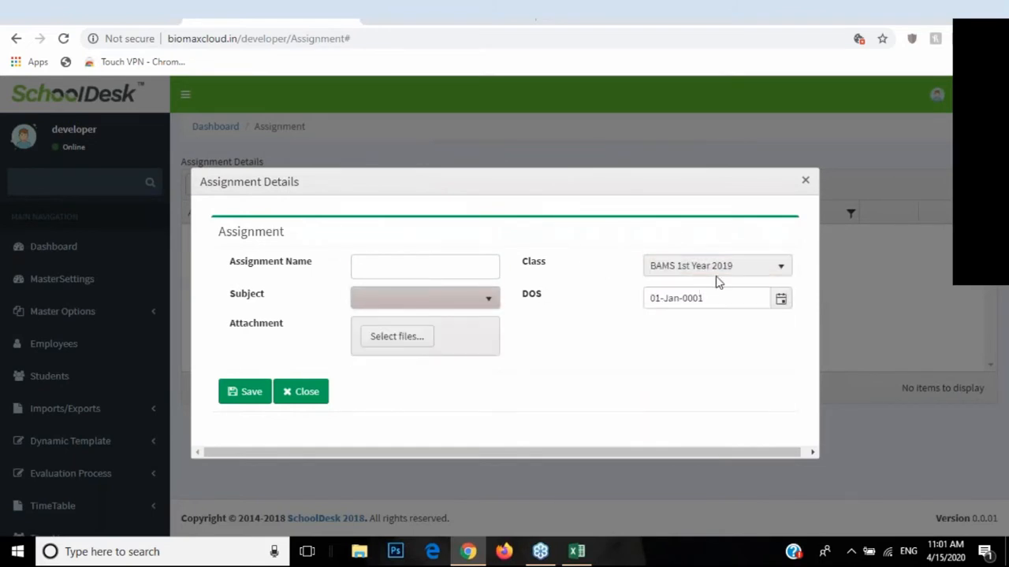
pyautogui.click(717, 272)
pyautogui.click(691, 334)
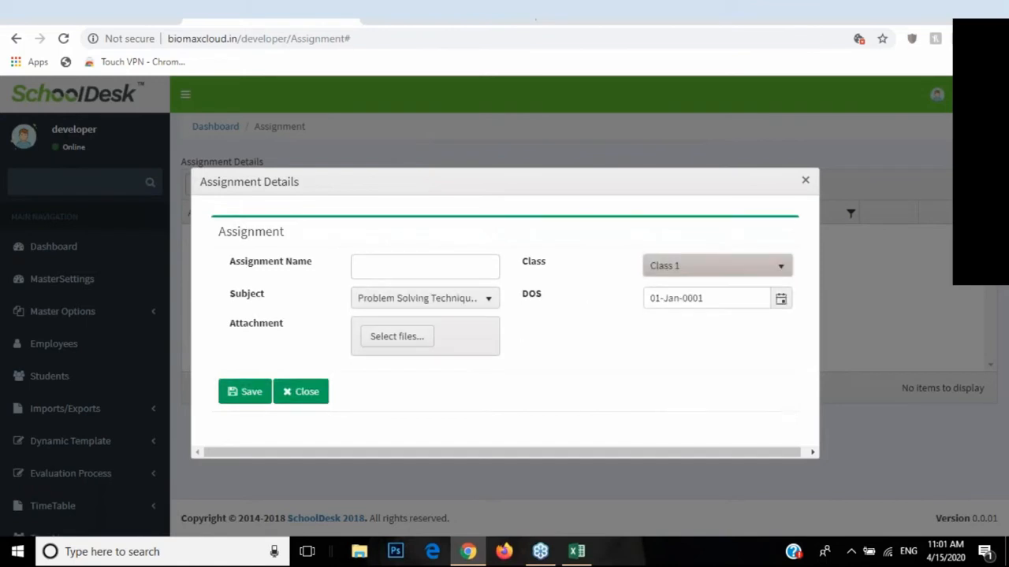
pyautogui.click(471, 304)
pyautogui.click(391, 363)
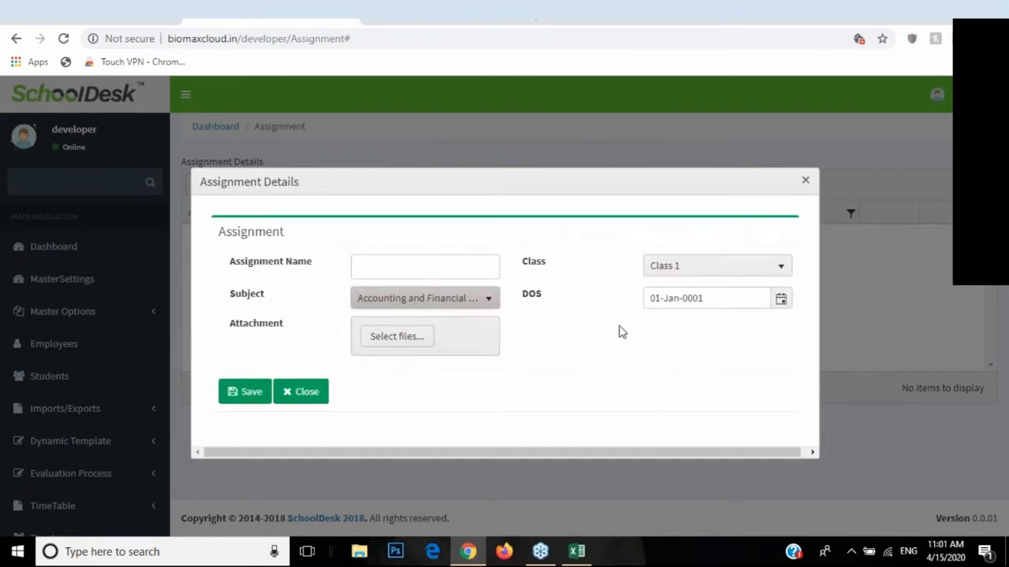
pyautogui.moveTo(526, 300); pyautogui.dragTo(543, 304)
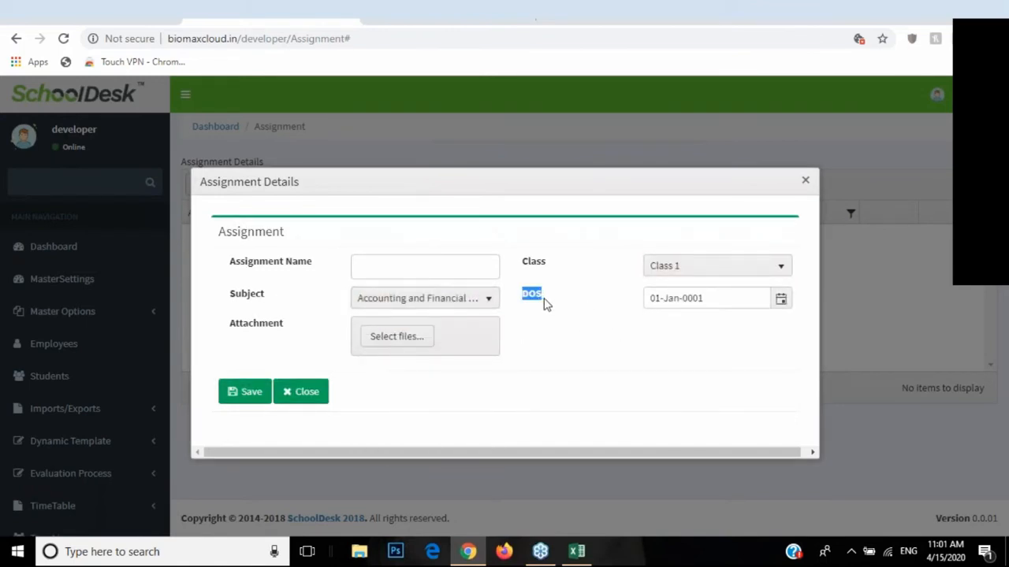
pyautogui.click(779, 304)
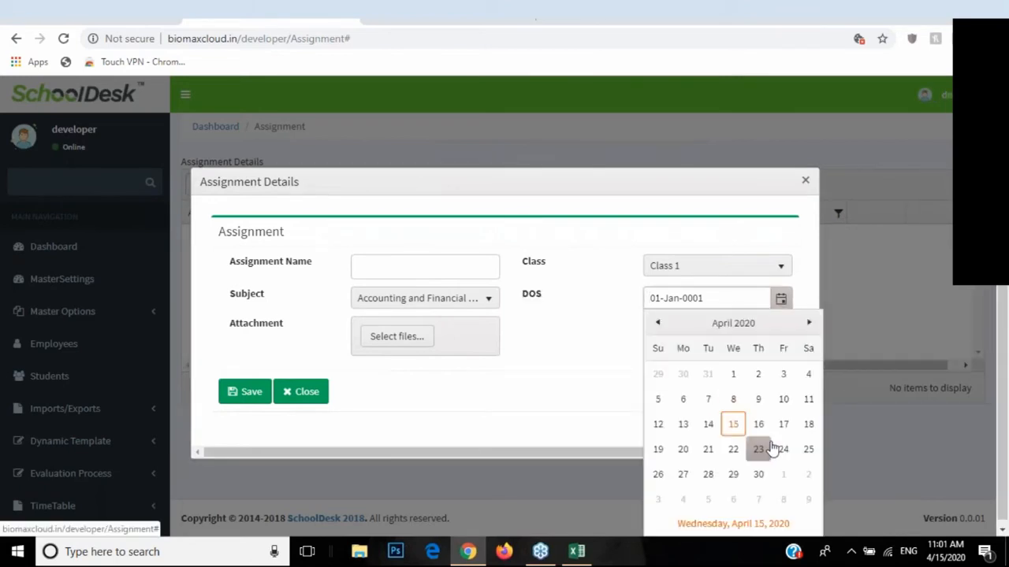
pyautogui.click(758, 473)
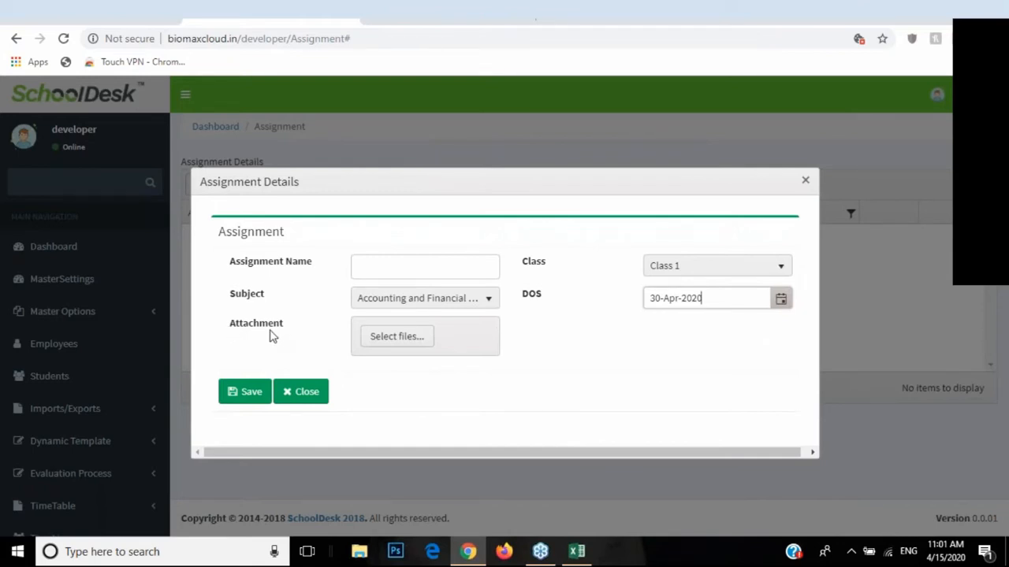
# Step: Skip the attachment, close the assignment form unsaved, and expand Master Options
pyautogui.click(380, 336)
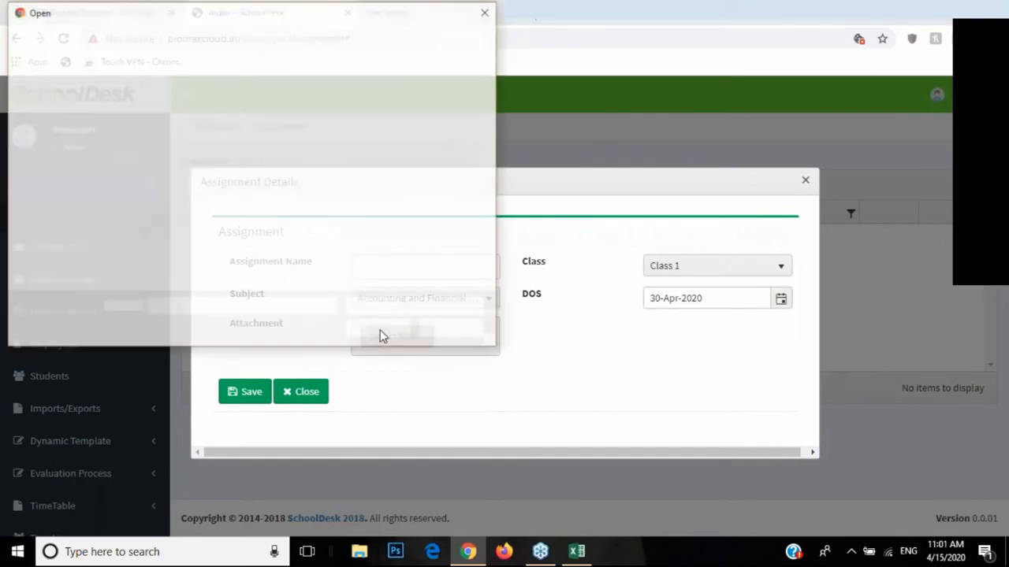
pyautogui.click(433, 332)
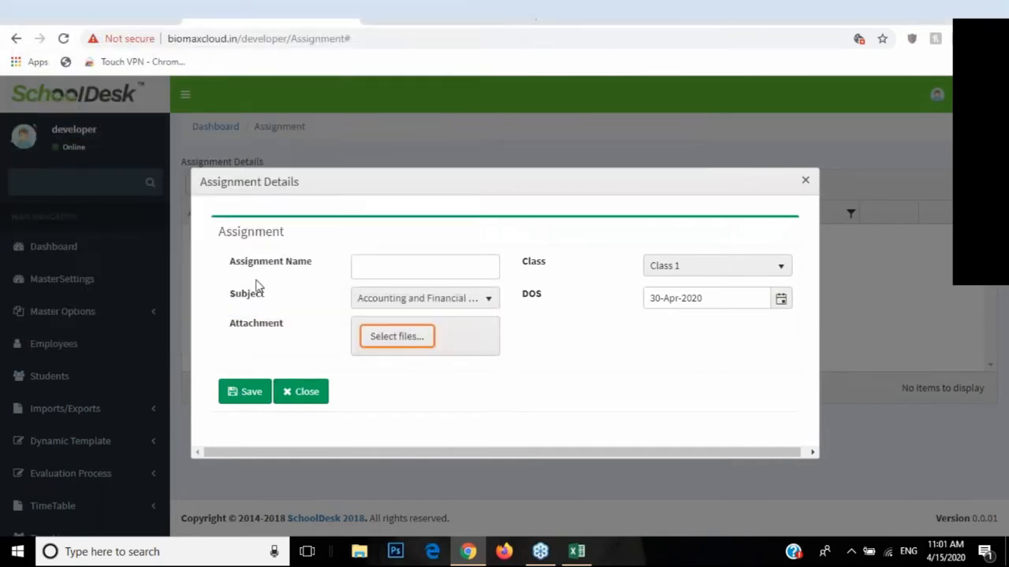
pyautogui.click(310, 393)
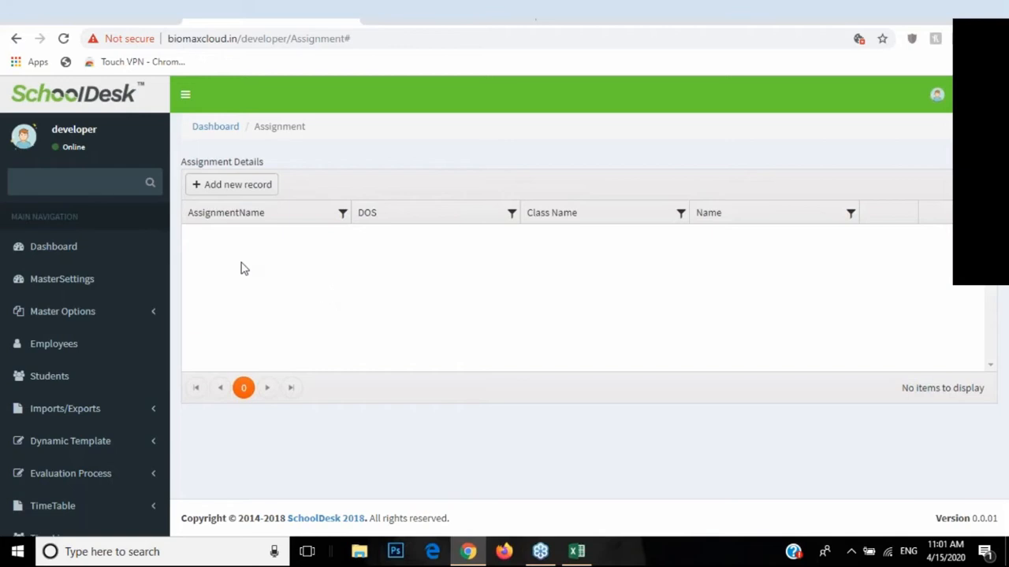
pyautogui.click(118, 313)
pyautogui.scroll(-4, 114, 371)
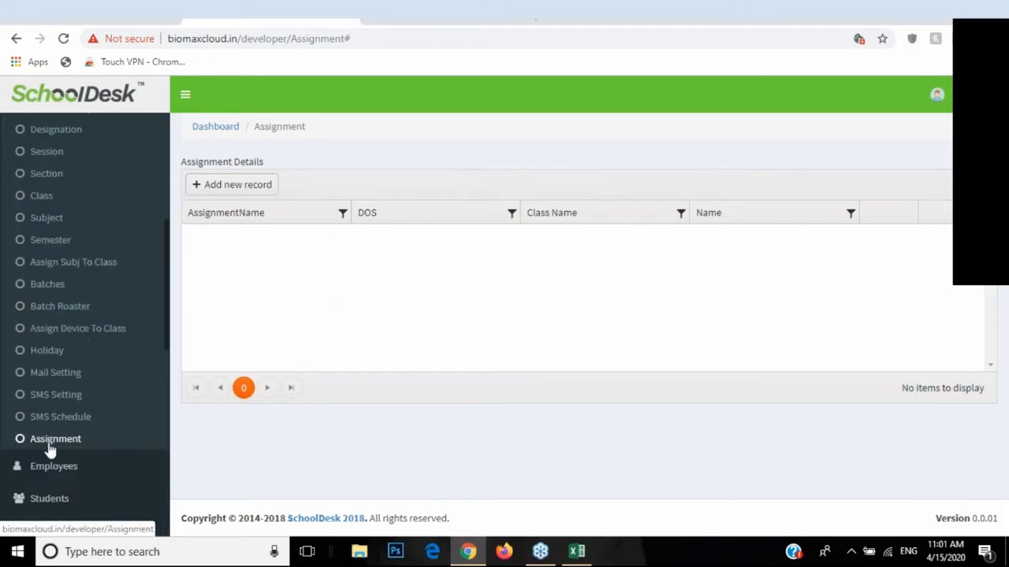
pyautogui.scroll(1, 101, 385)
pyautogui.scroll(-1, 71, 402)
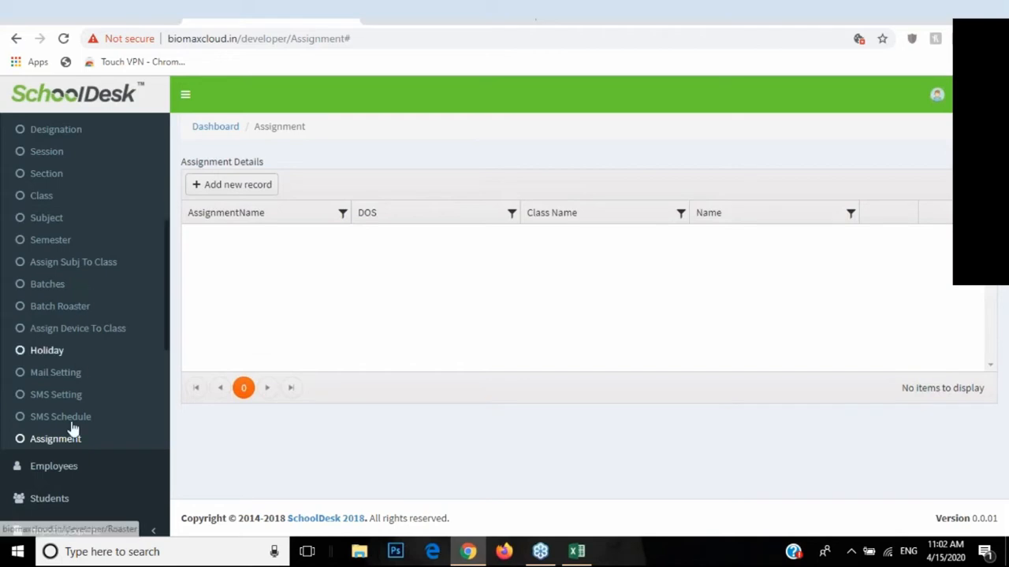
pyautogui.scroll(5, 100, 300)
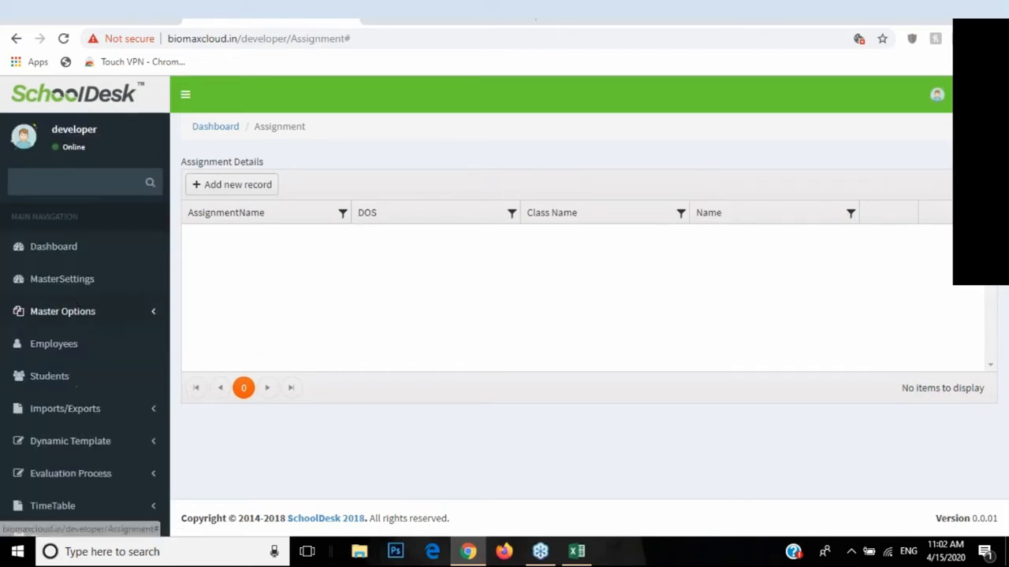
# Step: Open the SystemUser page from the account profile menu
pyautogui.click(960, 107)
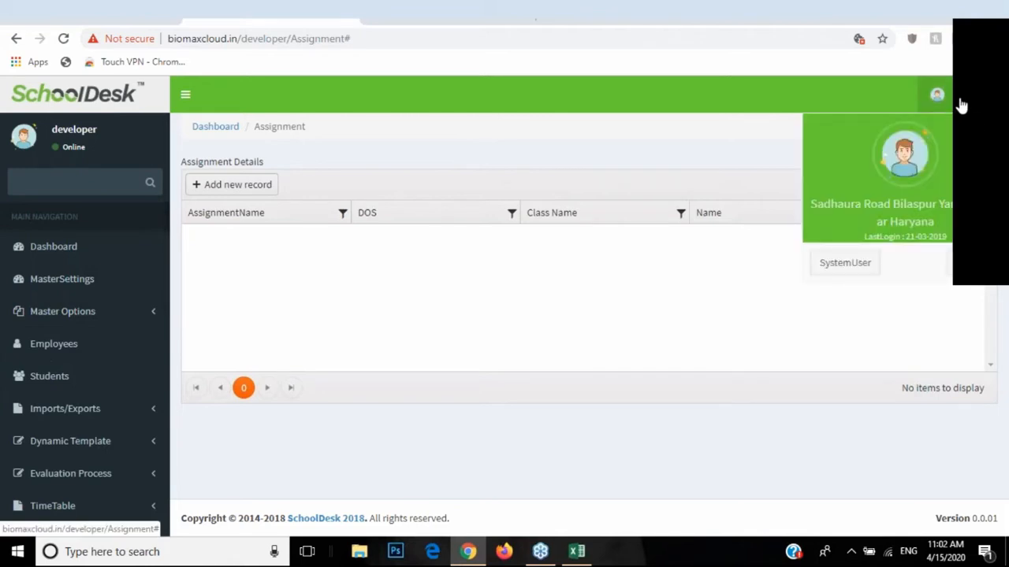
pyautogui.click(847, 271)
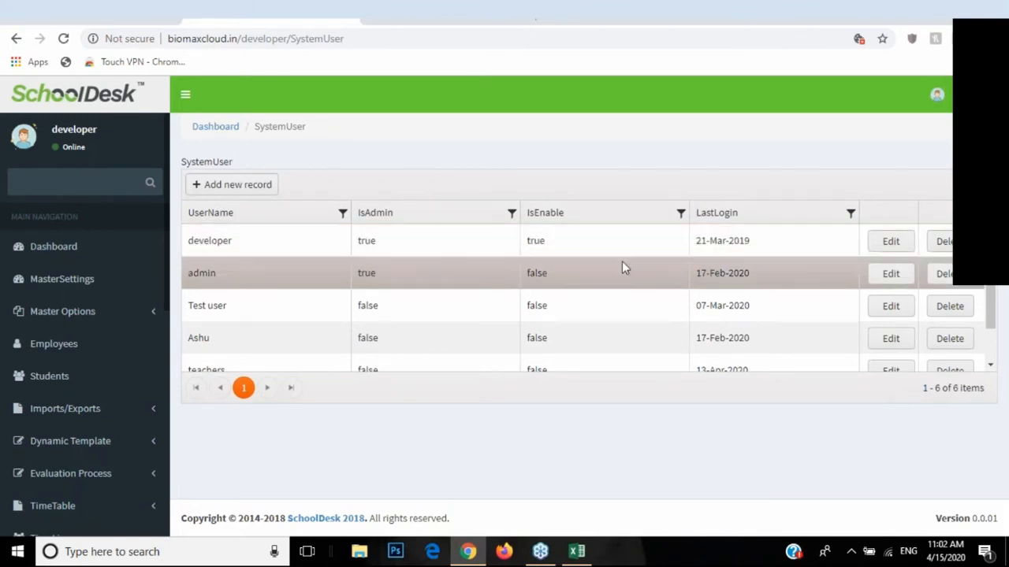
pyautogui.click(257, 196)
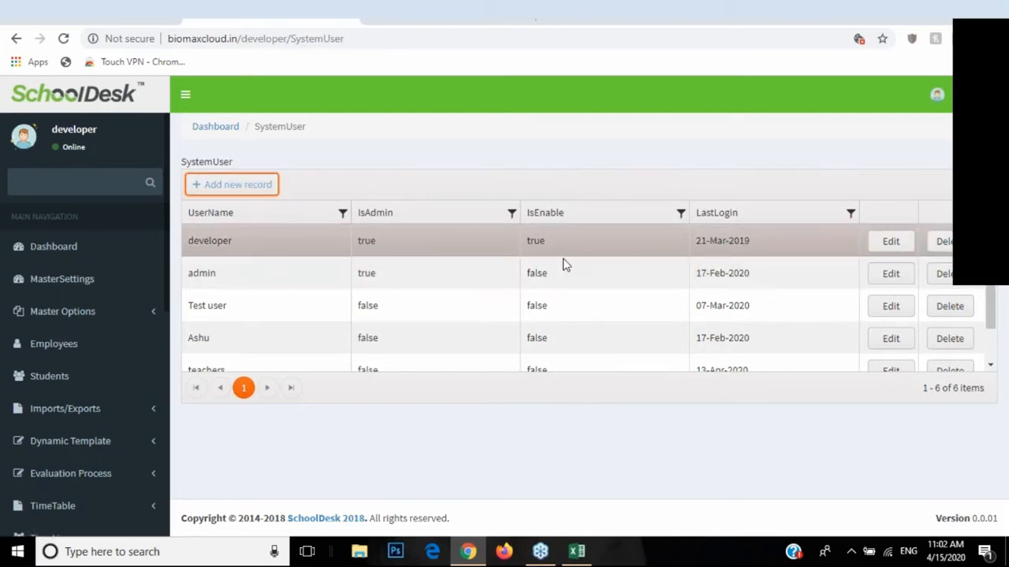
pyautogui.scroll(-1, 709, 283)
# Step: Review one user's login name, masked password and permissions, then close without saving
pyautogui.click(885, 295)
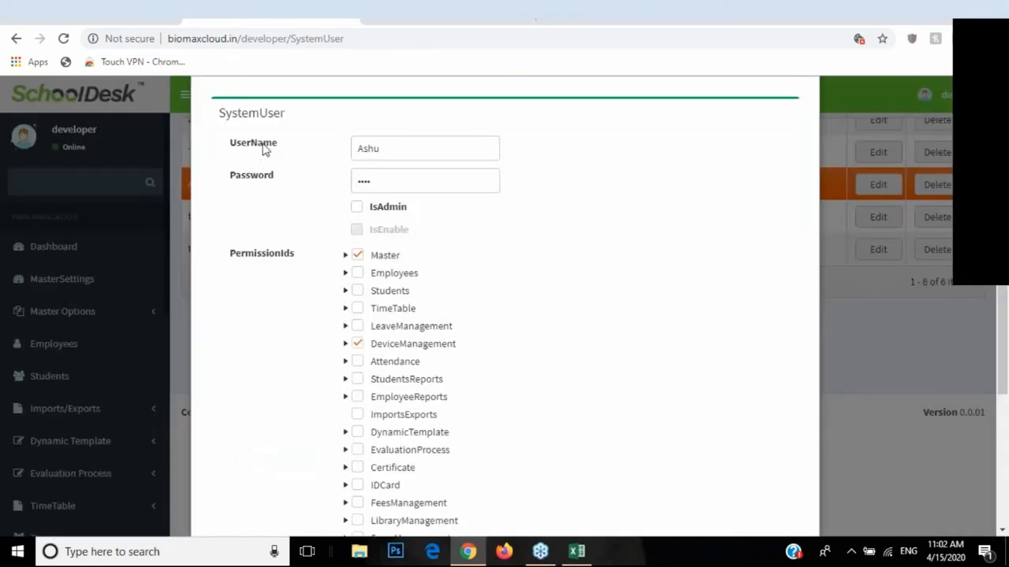
pyautogui.moveTo(428, 150); pyautogui.dragTo(356, 149)
pyautogui.moveTo(393, 178); pyautogui.dragTo(344, 187)
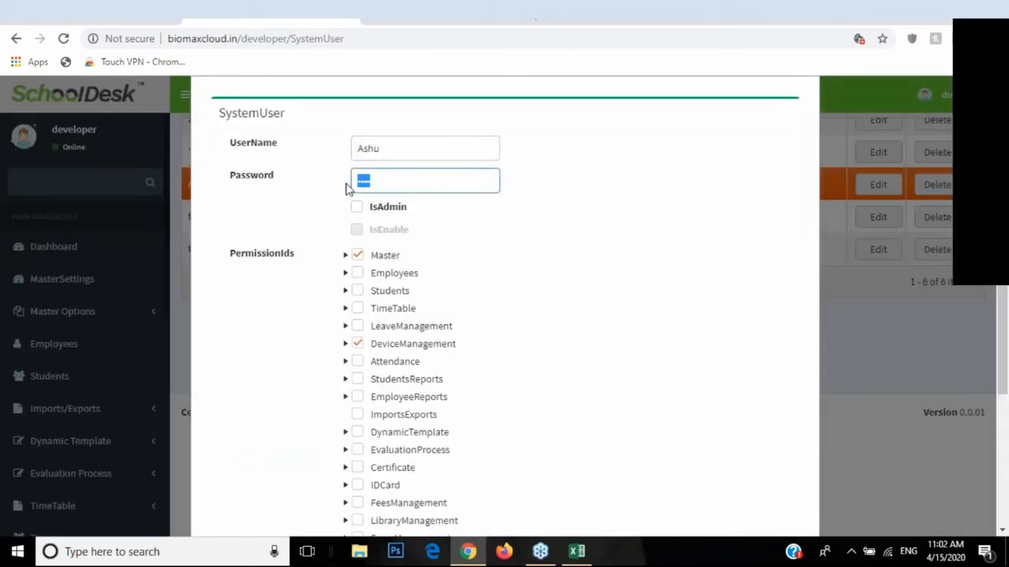
pyautogui.moveTo(231, 259); pyautogui.dragTo(308, 267)
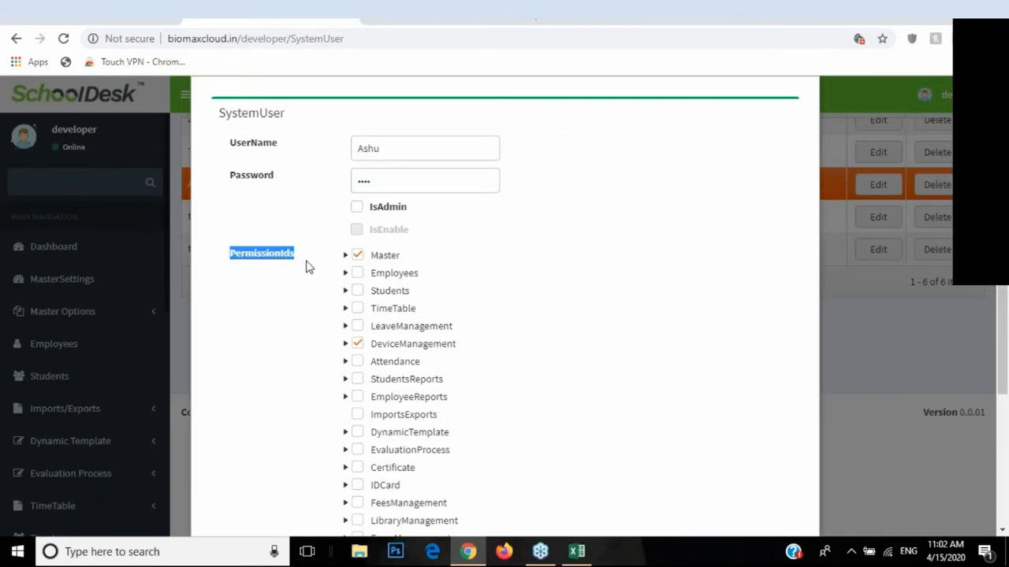
pyautogui.moveTo(402, 154); pyautogui.dragTo(342, 155)
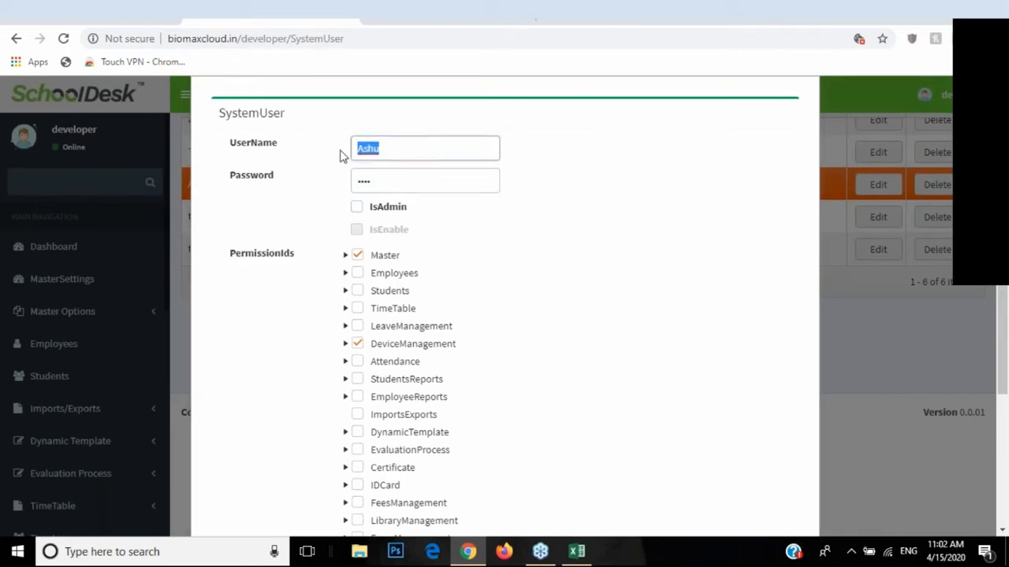
pyautogui.moveTo(399, 183); pyautogui.dragTo(354, 186)
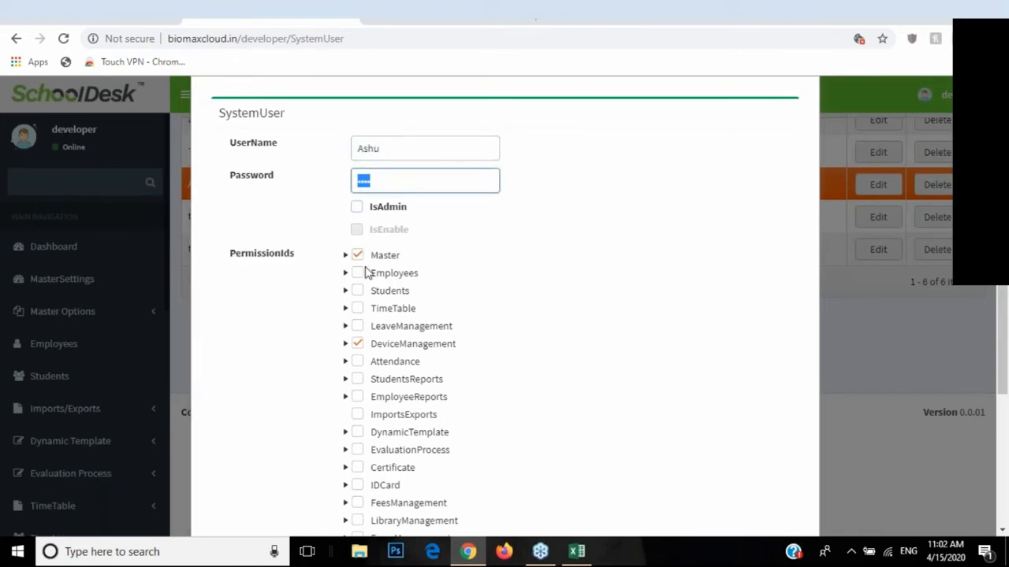
pyautogui.scroll(-3, 372, 280)
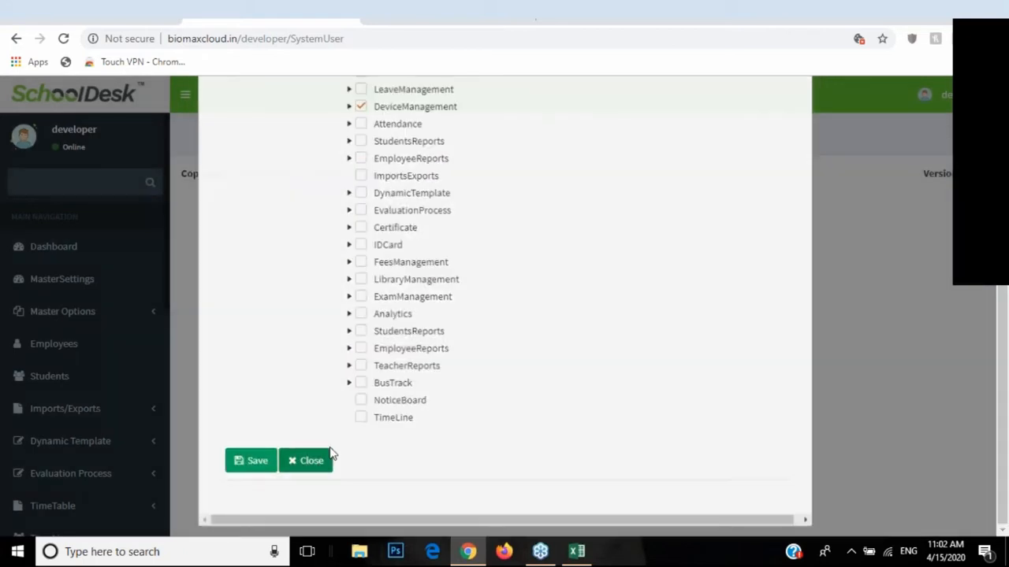
pyautogui.click(311, 467)
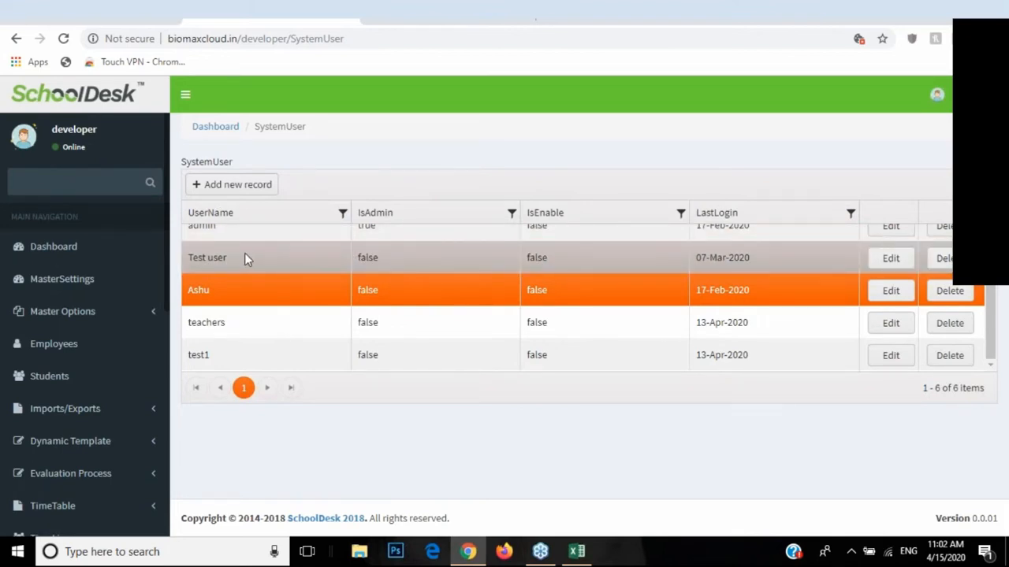
# Step: Expand the Master Options pages in the sidebar
pyautogui.click(150, 314)
pyautogui.scroll(-3, 137, 356)
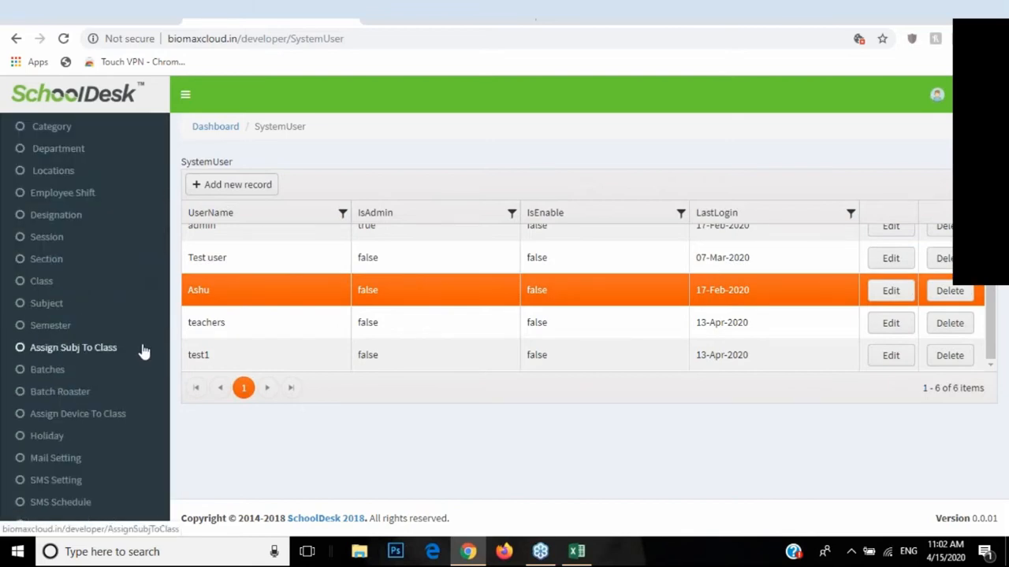
pyautogui.scroll(2, 144, 351)
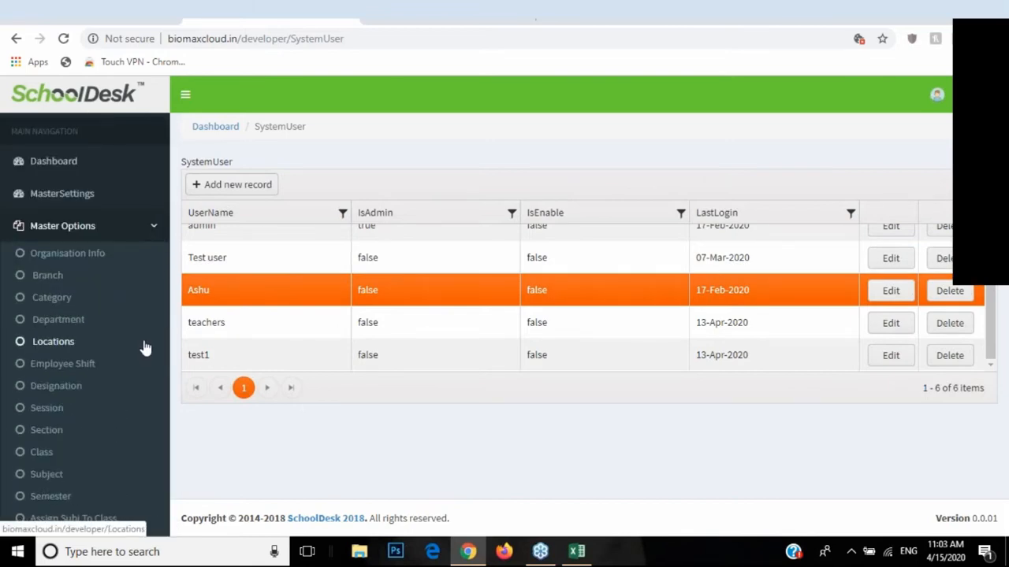
# Step: Open Assignment, load the public home page by changing 'candidate' to 'home' in the other tab
pyautogui.scroll(-3, 142, 334)
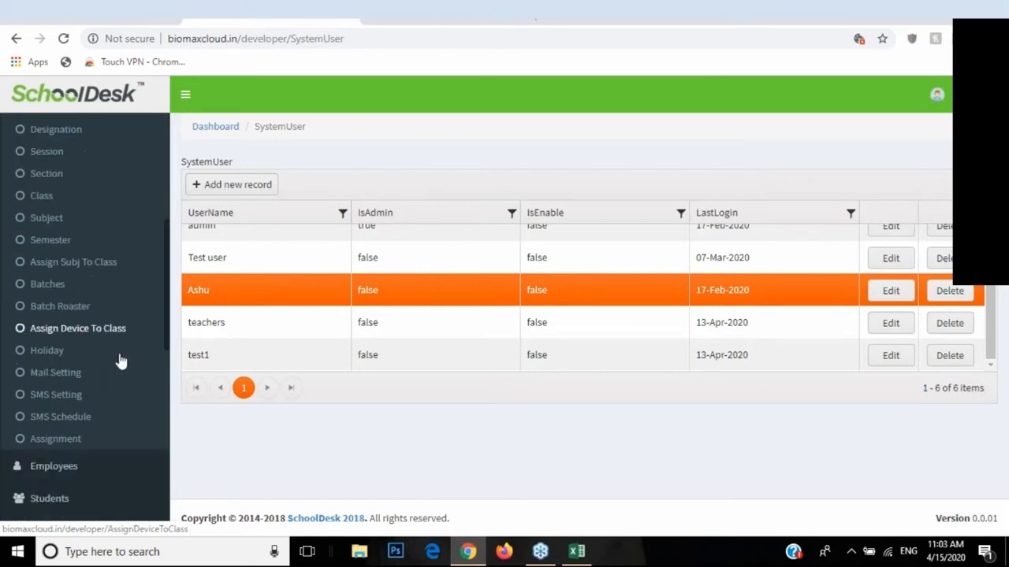
pyautogui.click(71, 440)
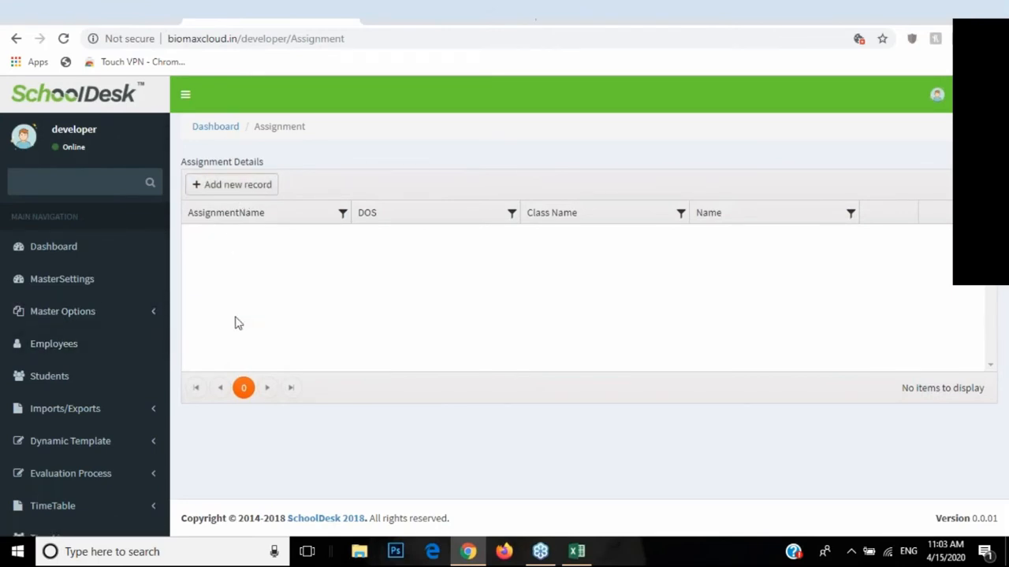
pyautogui.click(418, 14)
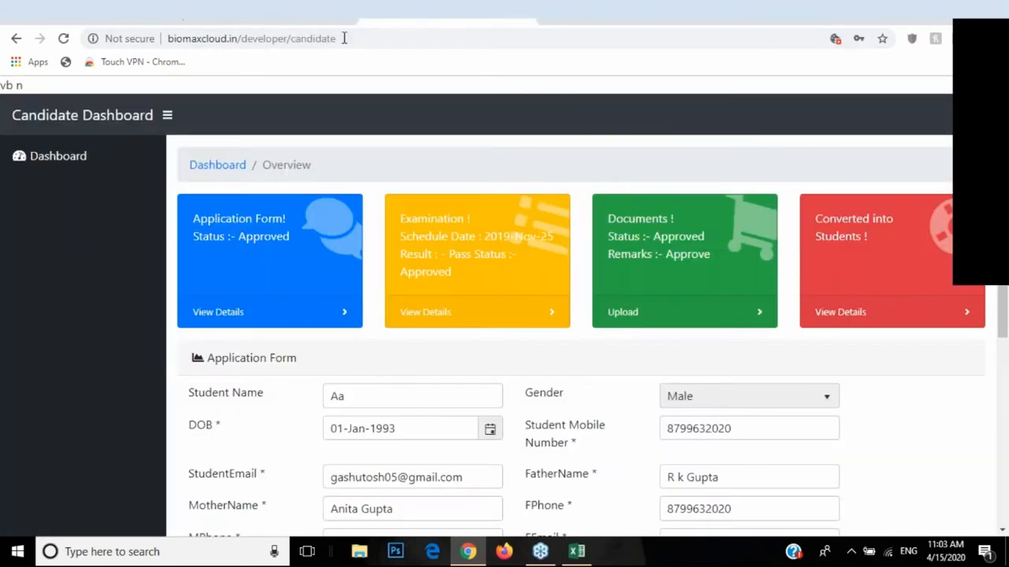
pyautogui.doubleClick(501, 40)
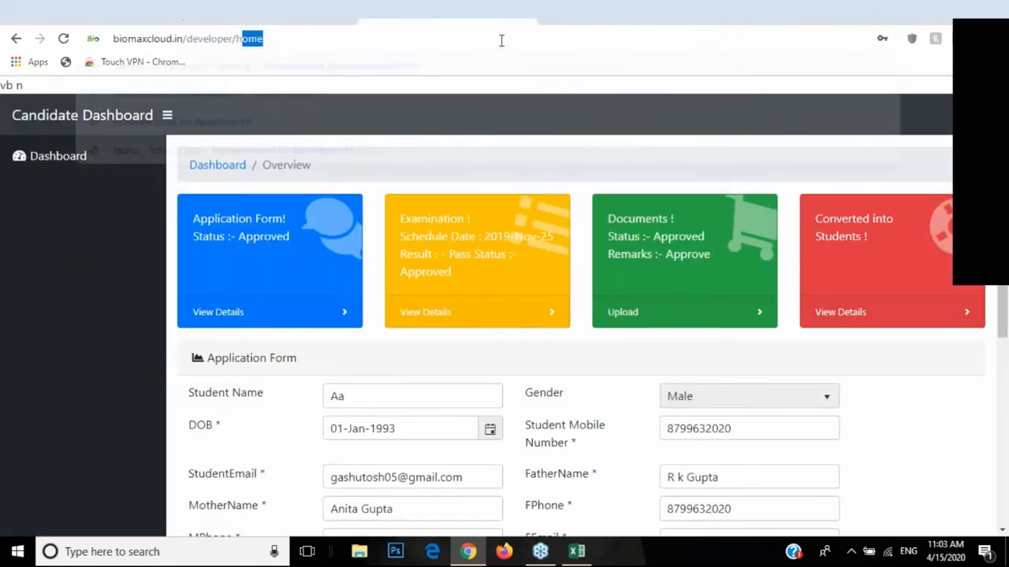
pyautogui.write('home')
pyautogui.press('Return')
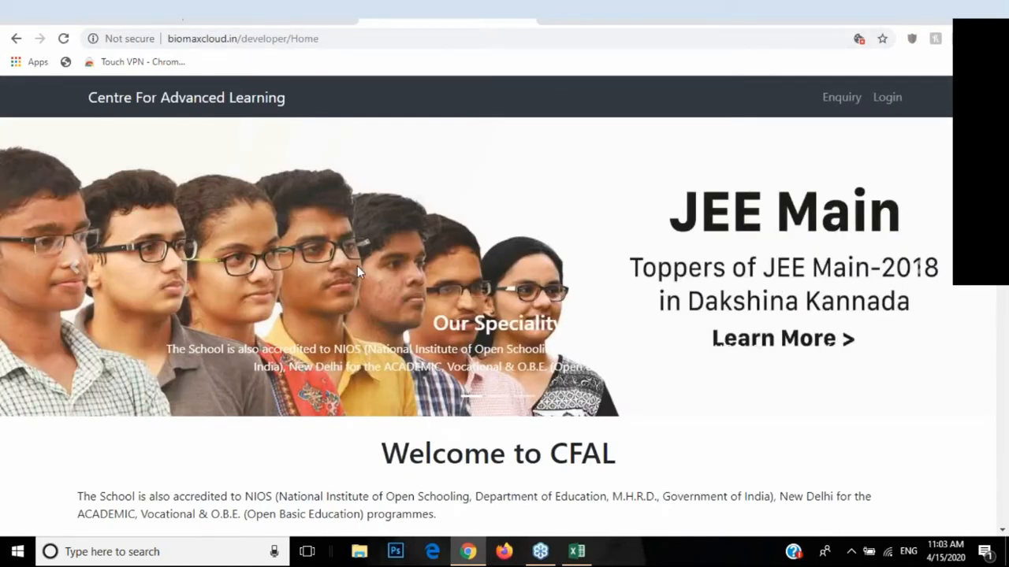
pyautogui.click(236, 13)
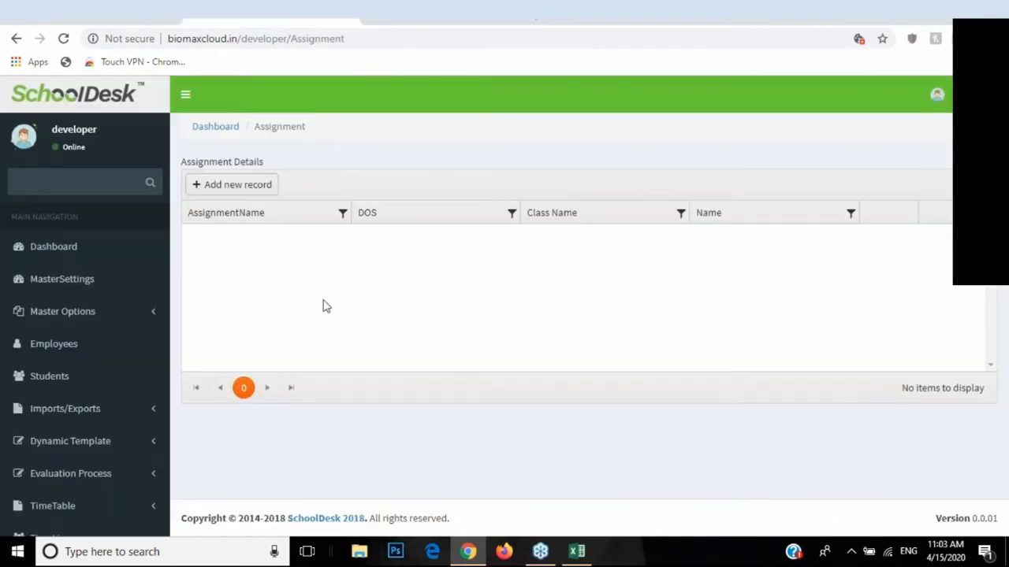
pyautogui.scroll(-1, 47, 323)
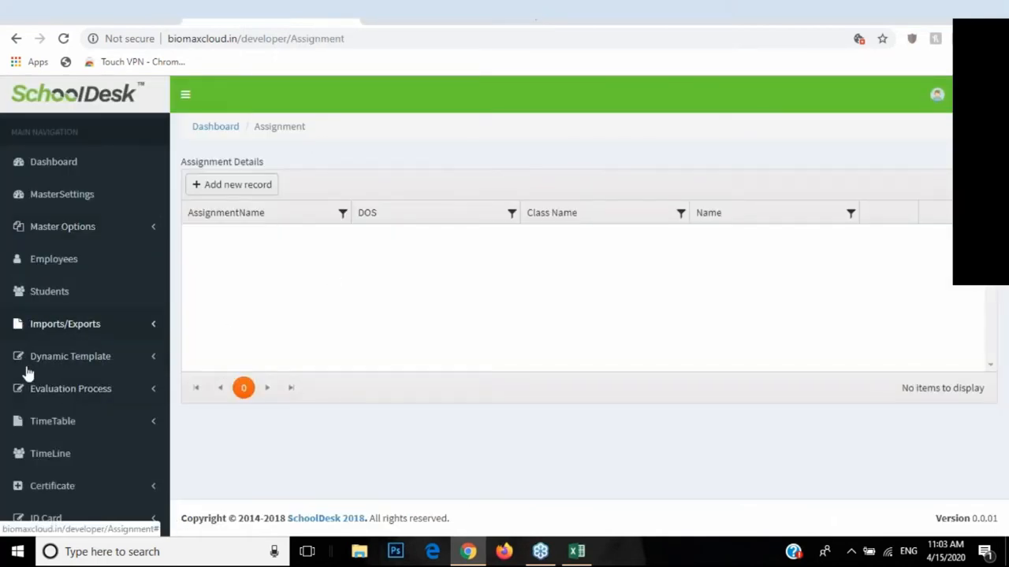
# Step: Open Dynamic Template > Template Editor and cancel picking a new first-slide image
pyautogui.click(152, 367)
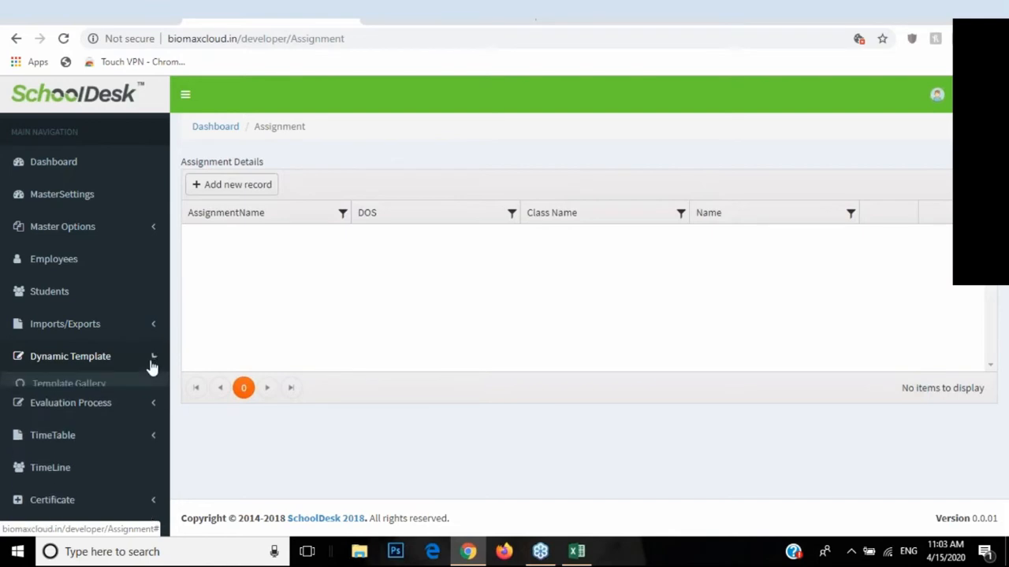
pyautogui.click(70, 409)
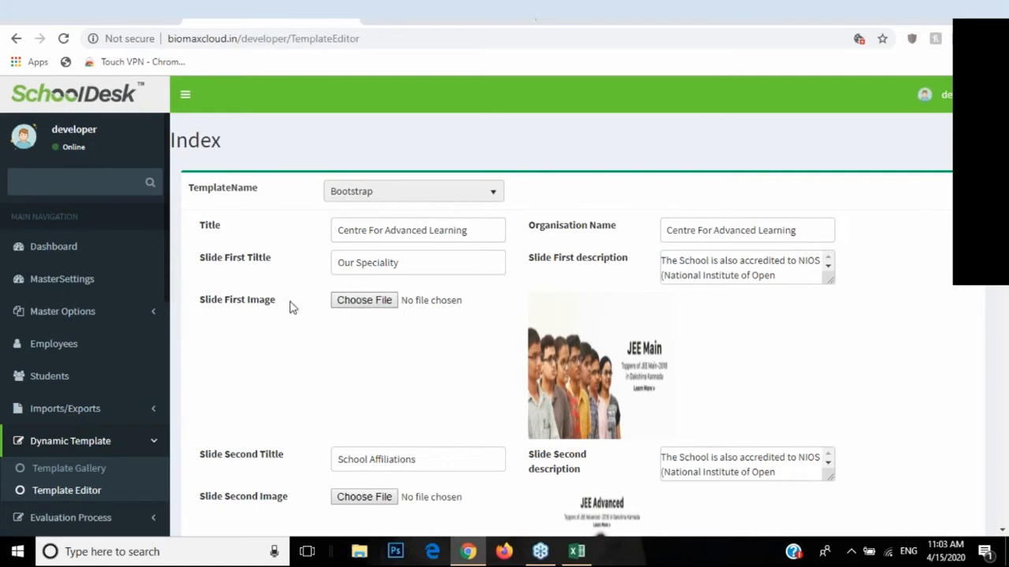
pyautogui.click(350, 300)
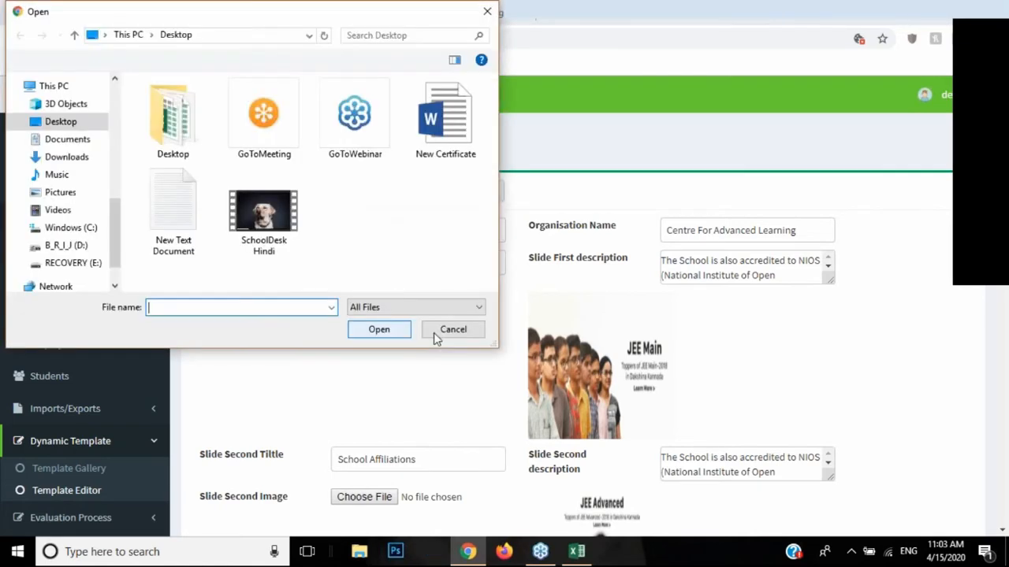
pyautogui.click(434, 333)
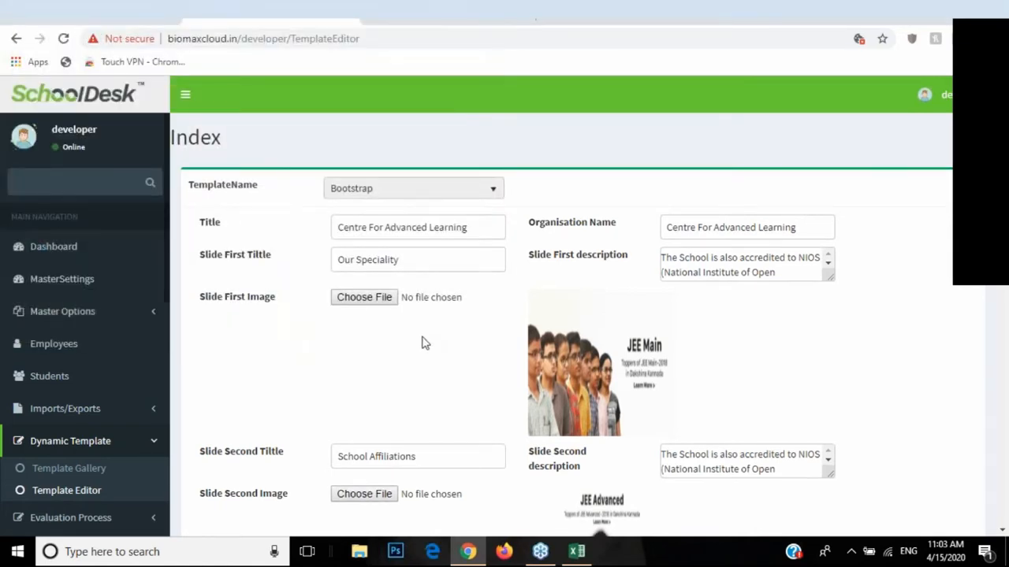
pyautogui.scroll(-4, 417, 349)
pyautogui.scroll(1, 398, 306)
pyautogui.scroll(5, 397, 306)
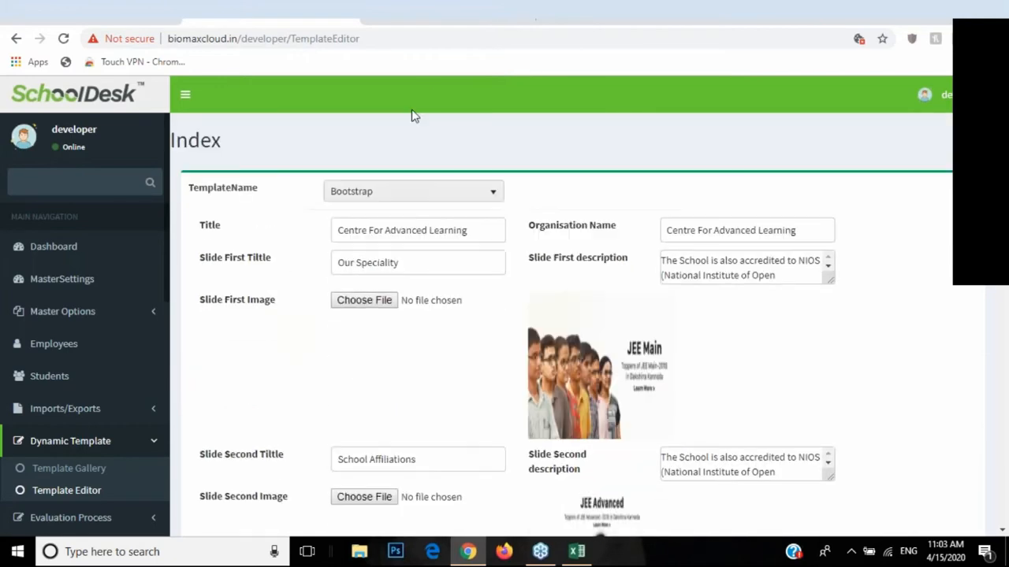
# Step: Compare with the public home page tab, then re-expand Dynamic Template
pyautogui.click(447, 7)
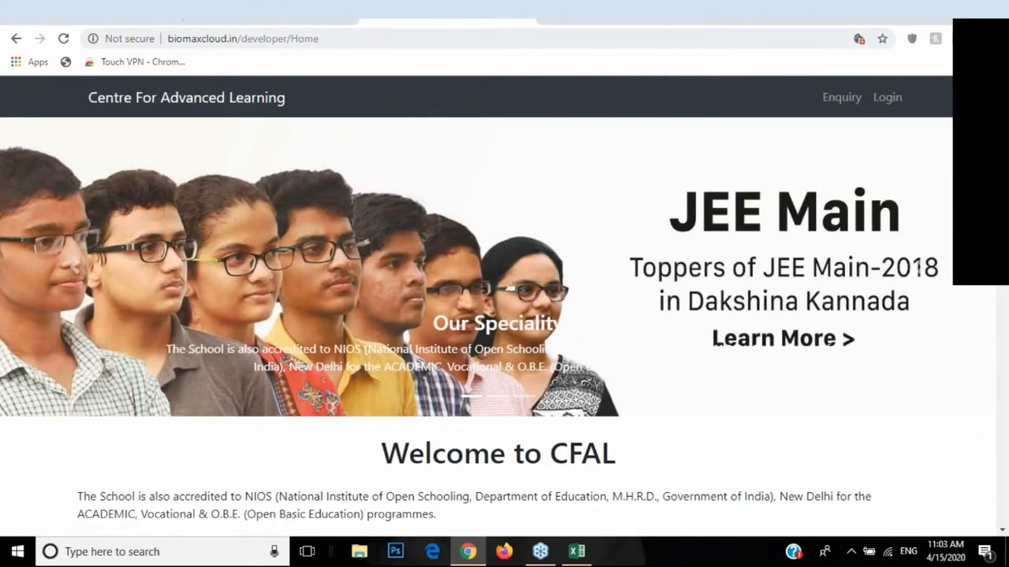
pyautogui.click(260, 7)
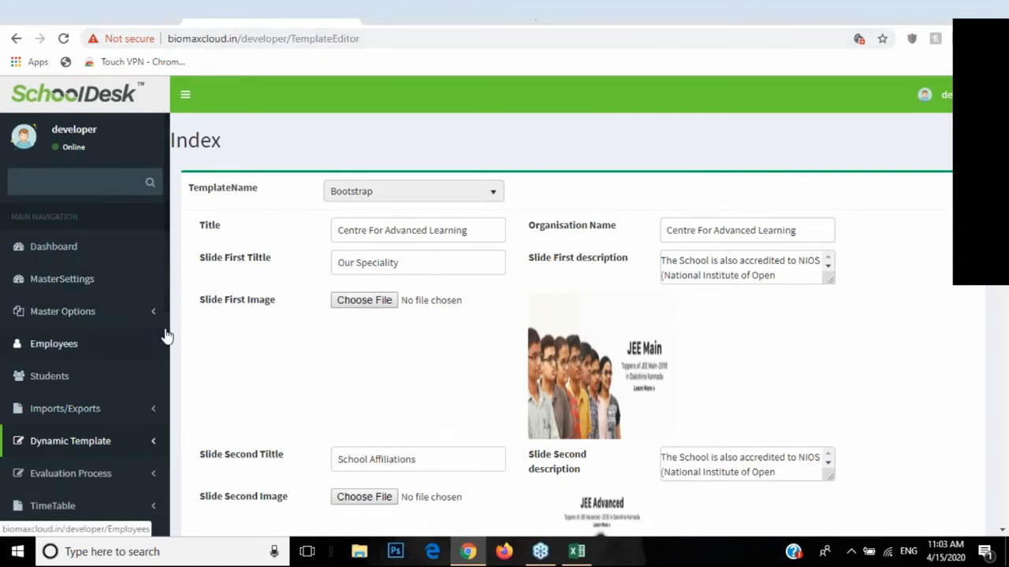
pyautogui.click(154, 446)
# Step: Collapse Dynamic Template and open Leave Management > Employee Leave, starting a new leave type
pyautogui.click(154, 441)
pyautogui.scroll(-1, 169, 417)
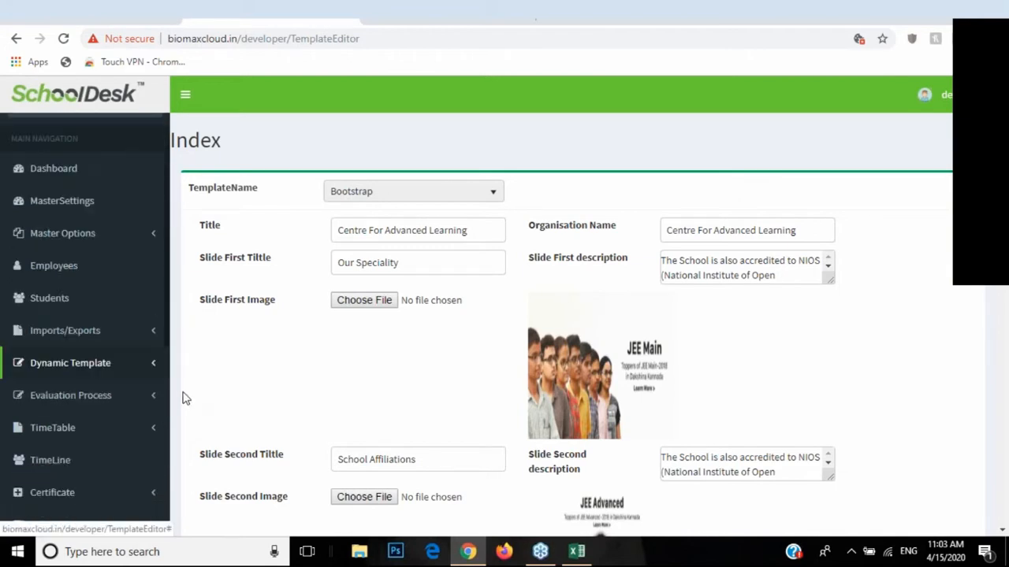
pyautogui.scroll(-3, 180, 255)
pyautogui.scroll(-2, 117, 347)
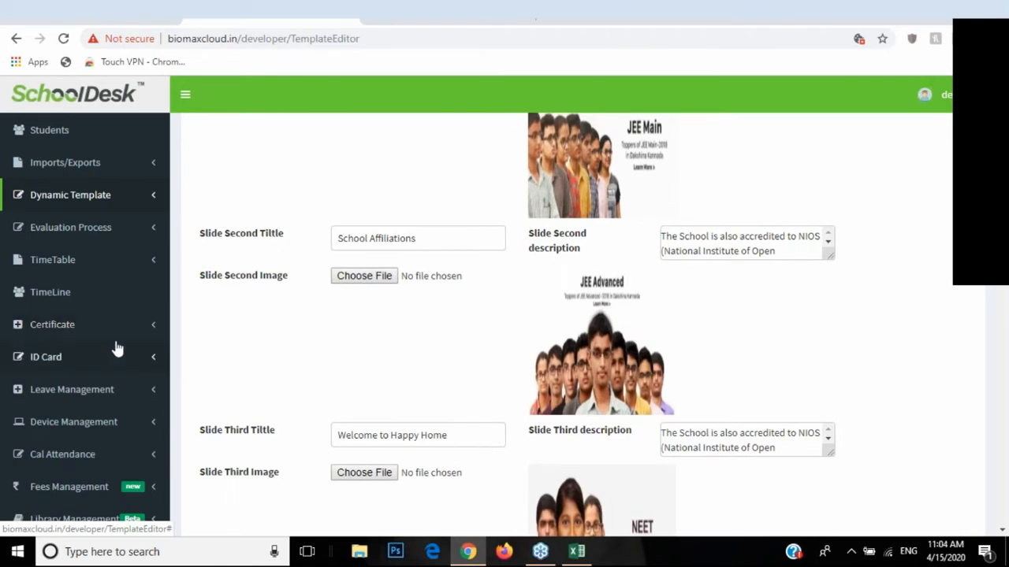
pyautogui.click(132, 394)
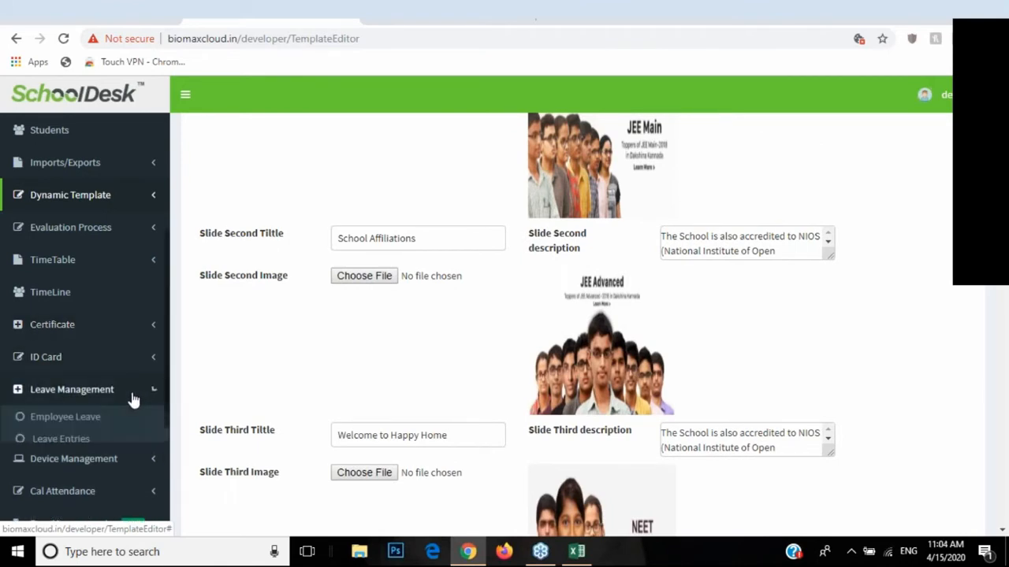
pyautogui.scroll(-2, 146, 394)
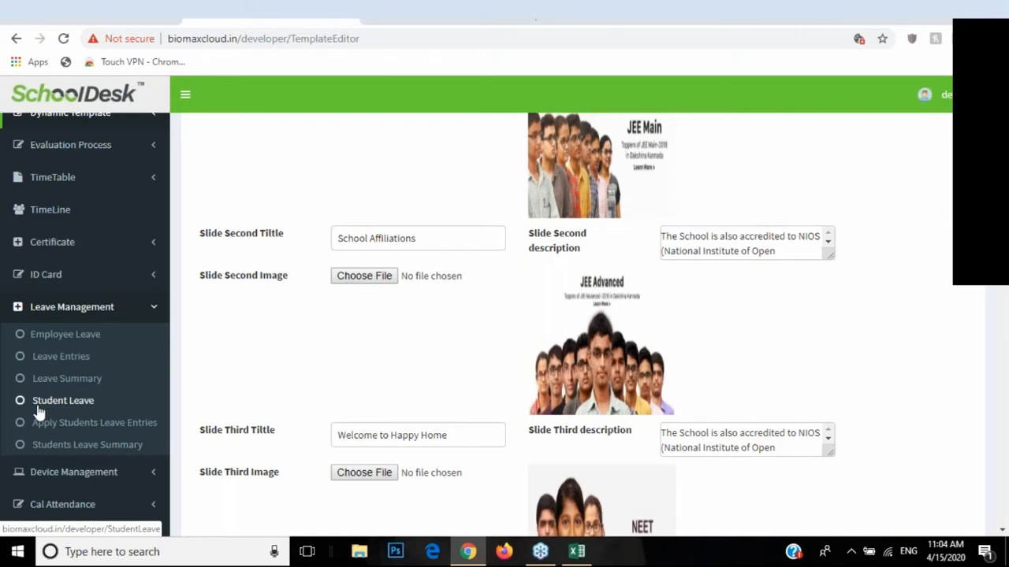
pyautogui.click(61, 343)
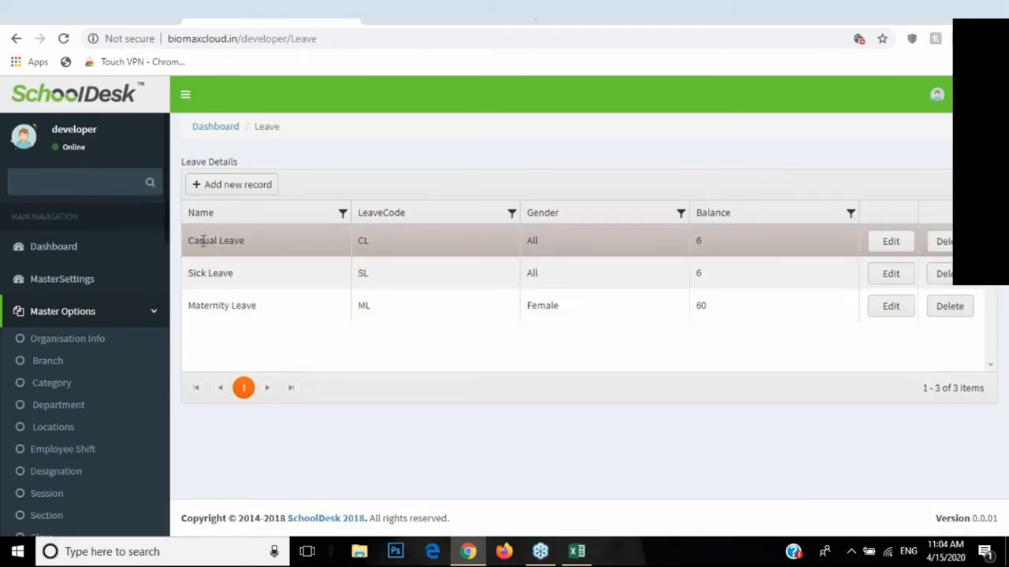
pyautogui.click(244, 195)
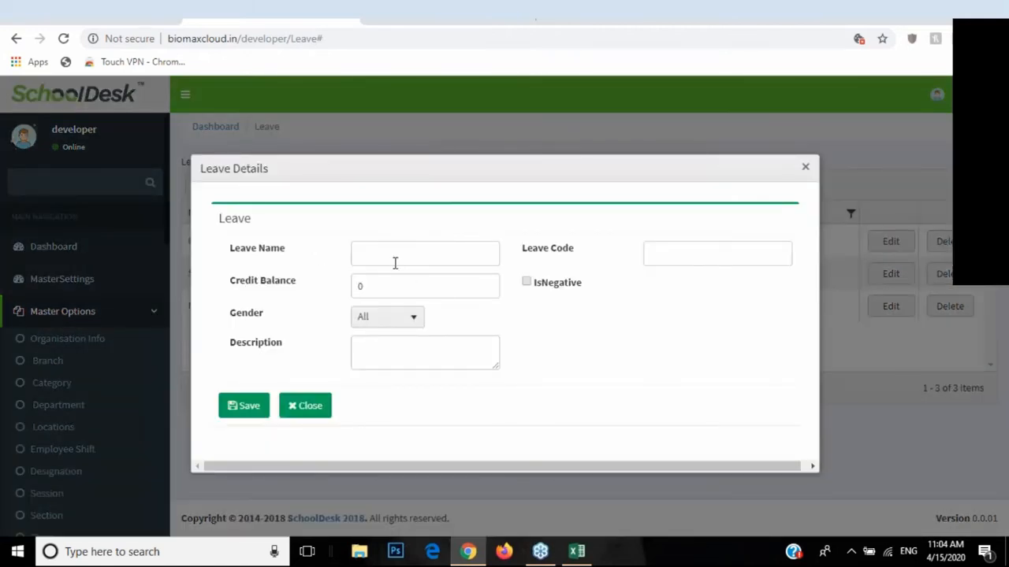
pyautogui.click(376, 258)
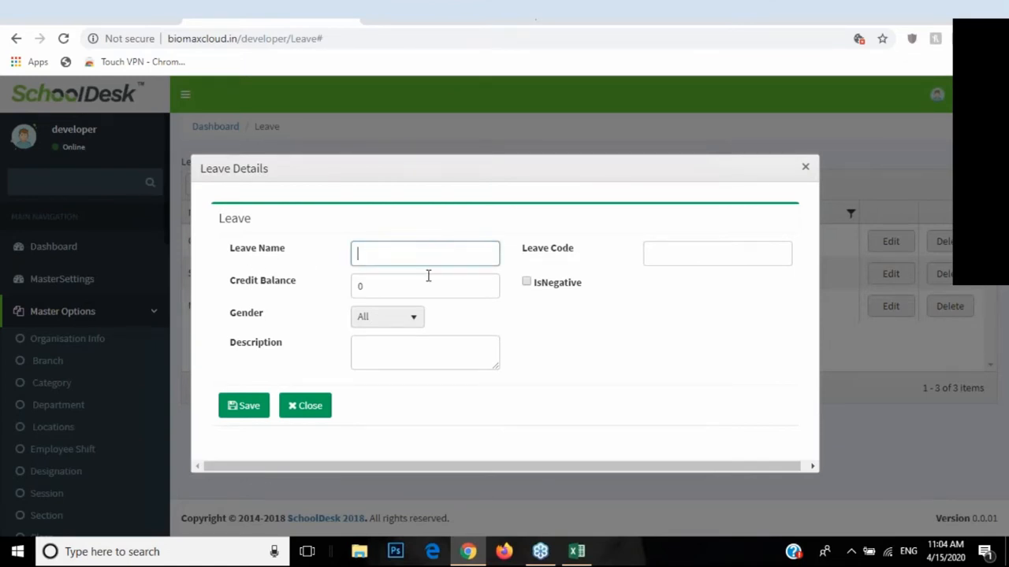
pyautogui.tripleClick(265, 288)
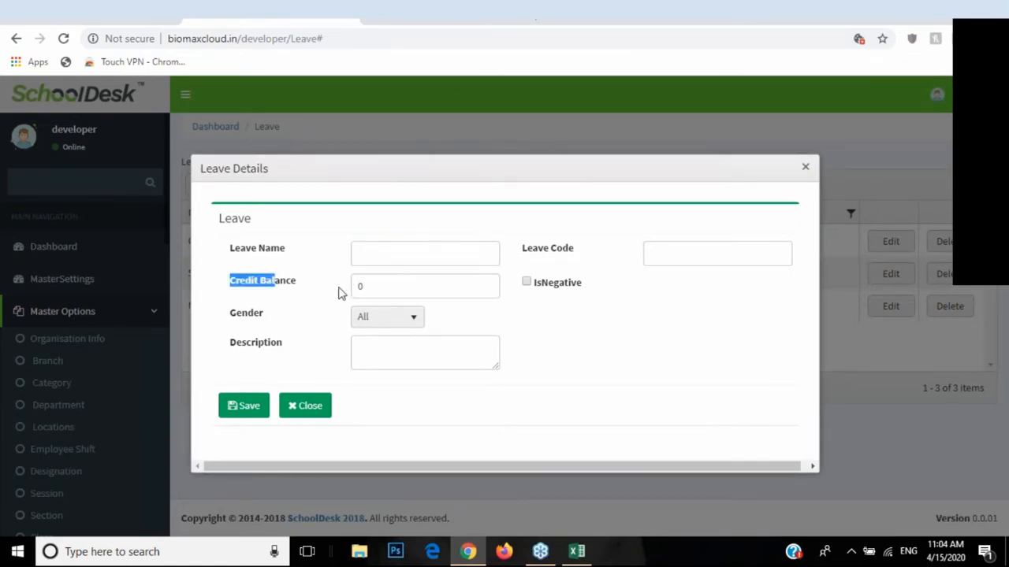
pyautogui.click(374, 286)
pyautogui.write('10')
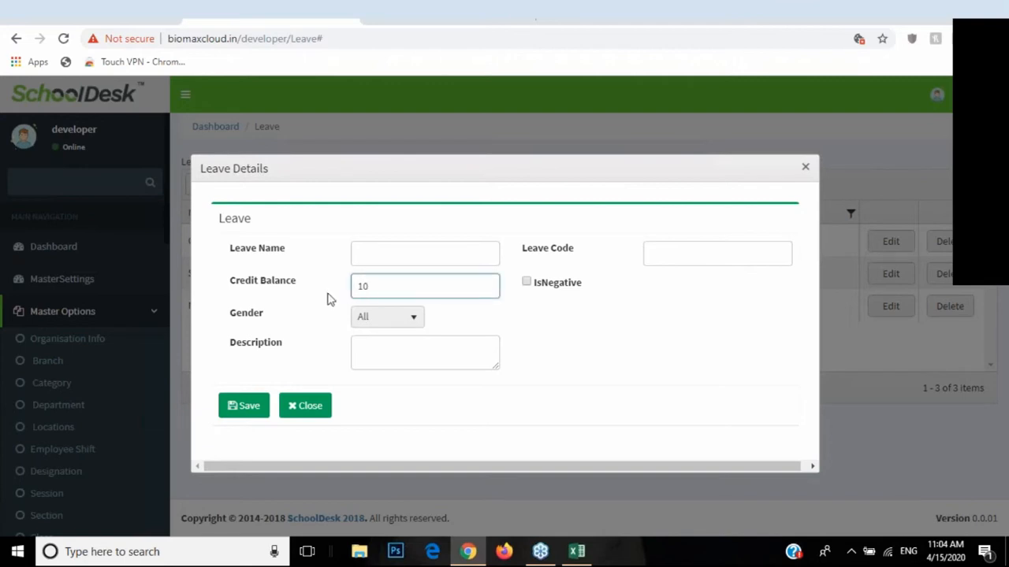
pyautogui.click(526, 285)
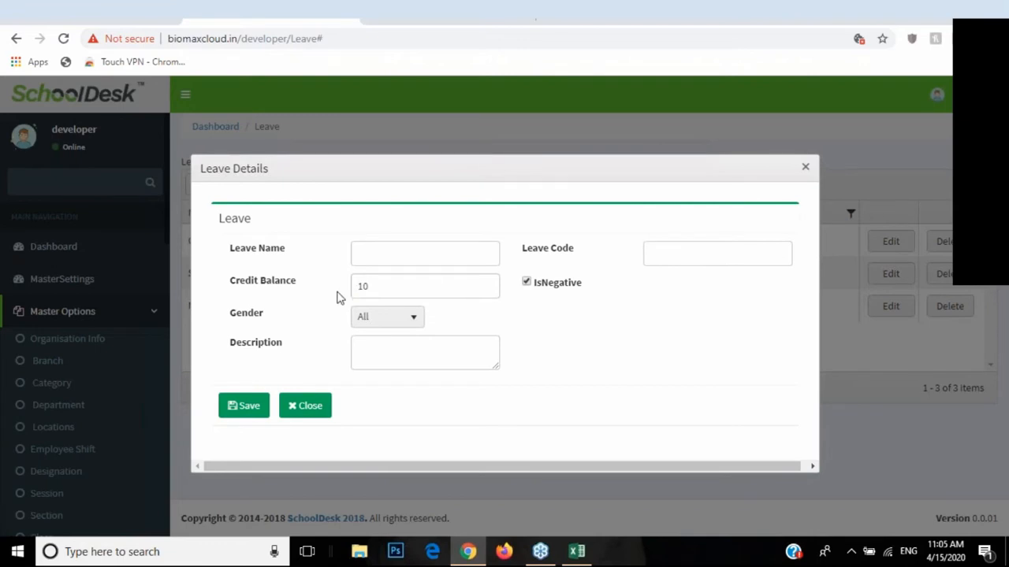
pyautogui.moveTo(232, 317); pyautogui.dragTo(260, 320)
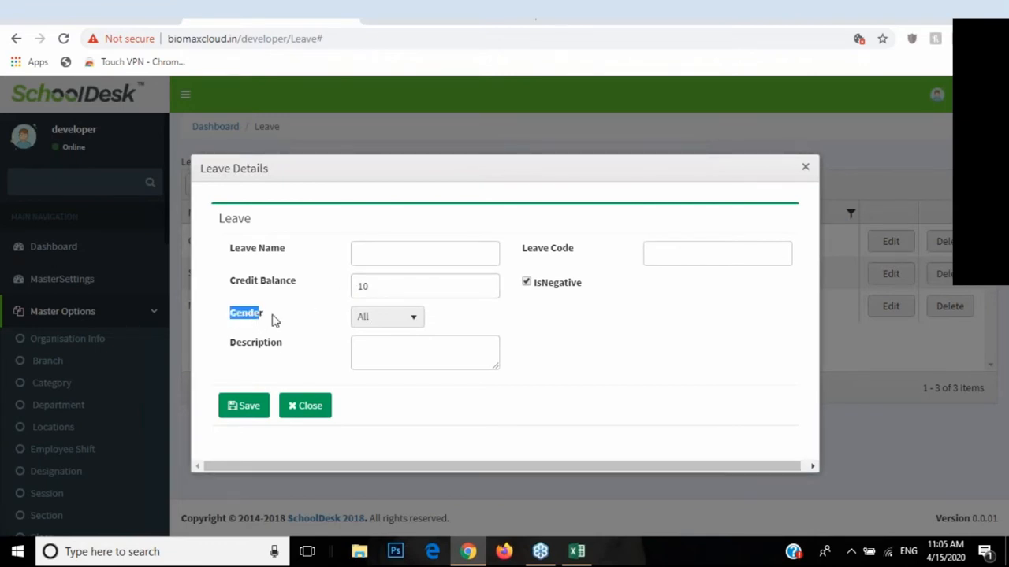
pyautogui.click(392, 319)
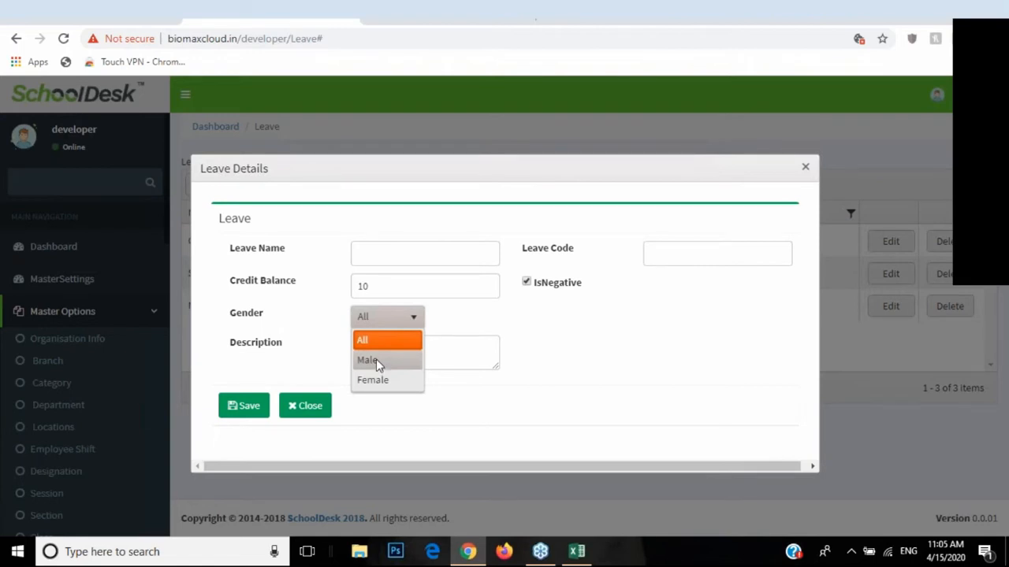
pyautogui.click(394, 360)
pyautogui.click(386, 319)
pyautogui.click(376, 378)
pyautogui.click(301, 410)
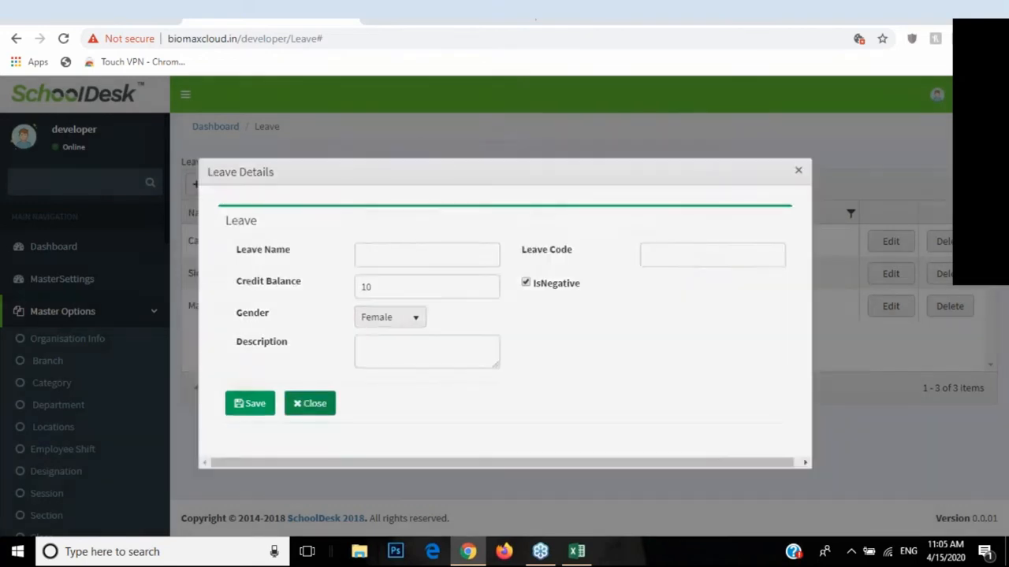
pyautogui.doubleClick(191, 305)
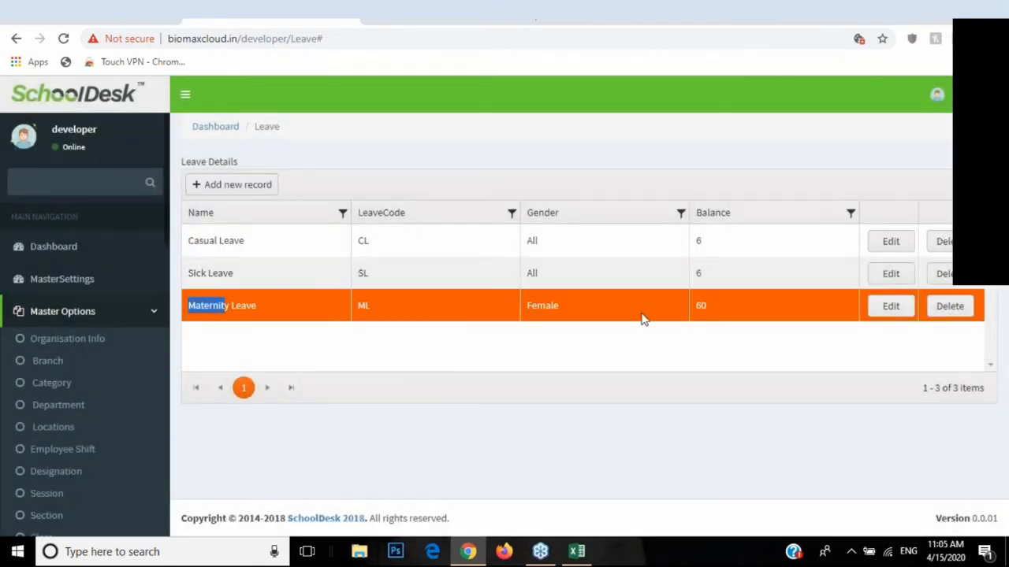
pyautogui.doubleClick(701, 308)
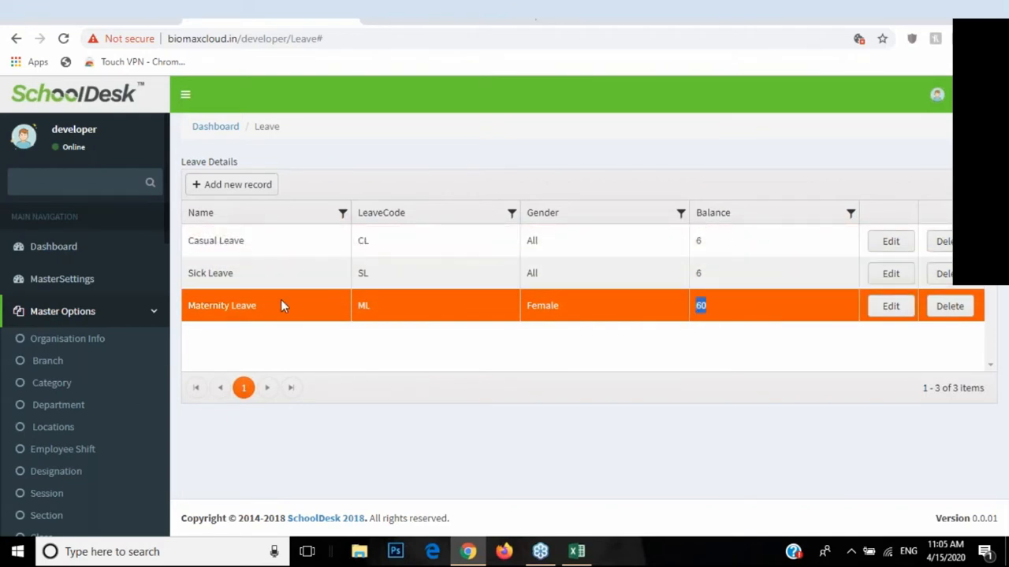
# Step: Collapse Master Options and open Leave Management > Leave Entries, showing 5 approved leave applications
pyautogui.scroll(-2, 110, 345)
pyautogui.scroll(-2, 116, 349)
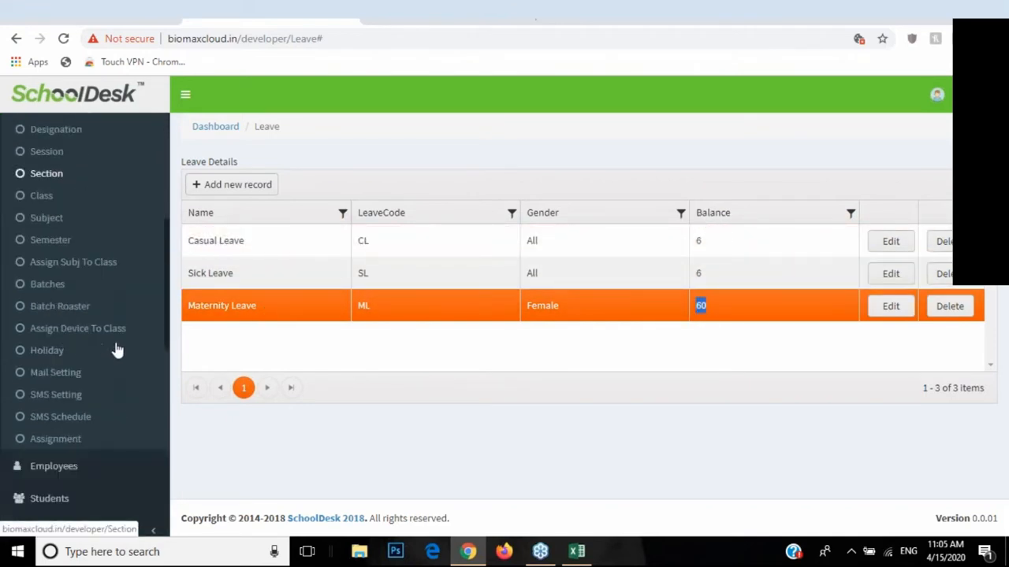
pyautogui.scroll(4, 131, 282)
pyautogui.click(149, 227)
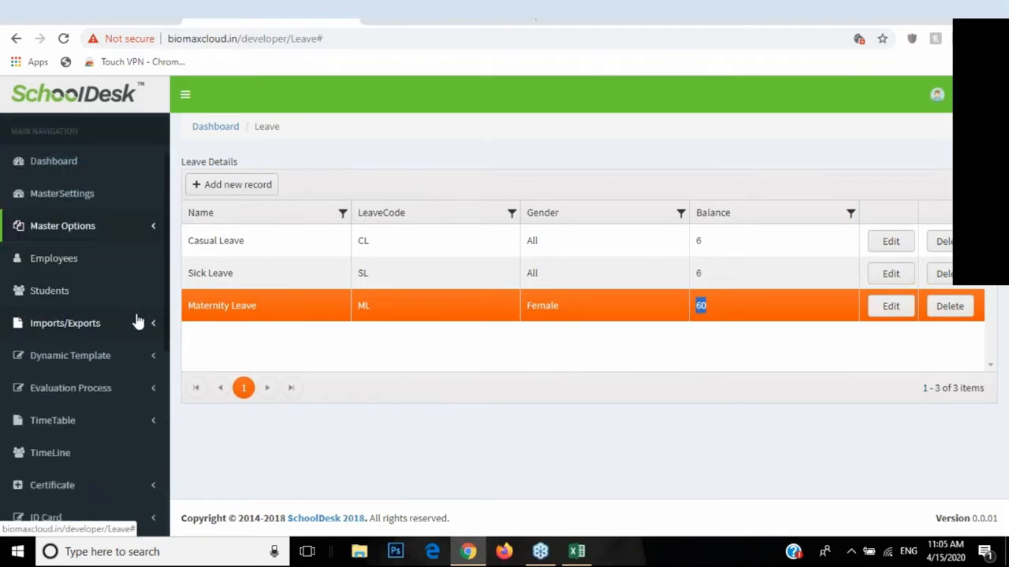
pyautogui.scroll(-1, 117, 416)
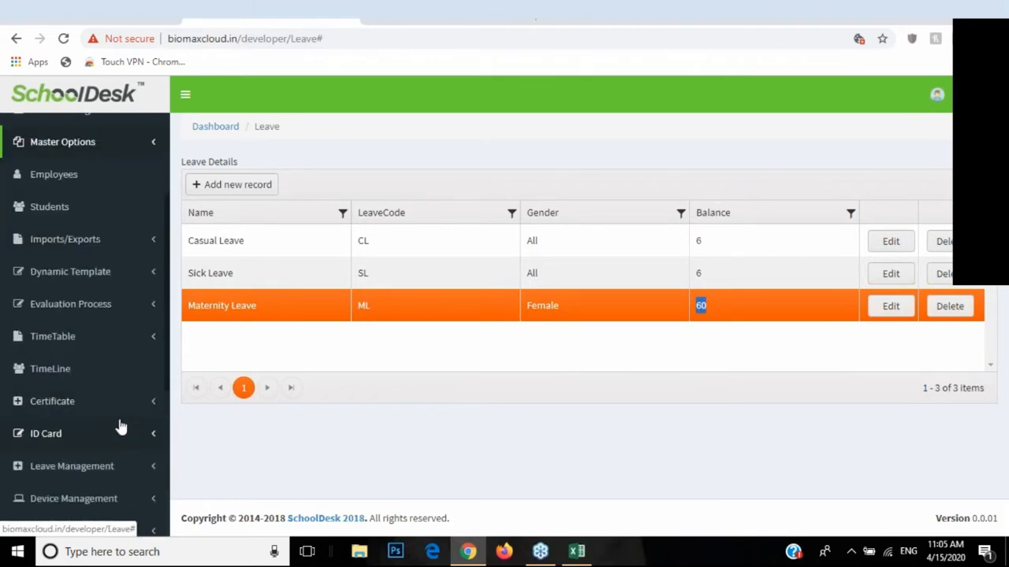
pyautogui.scroll(-1, 124, 450)
pyautogui.click(89, 384)
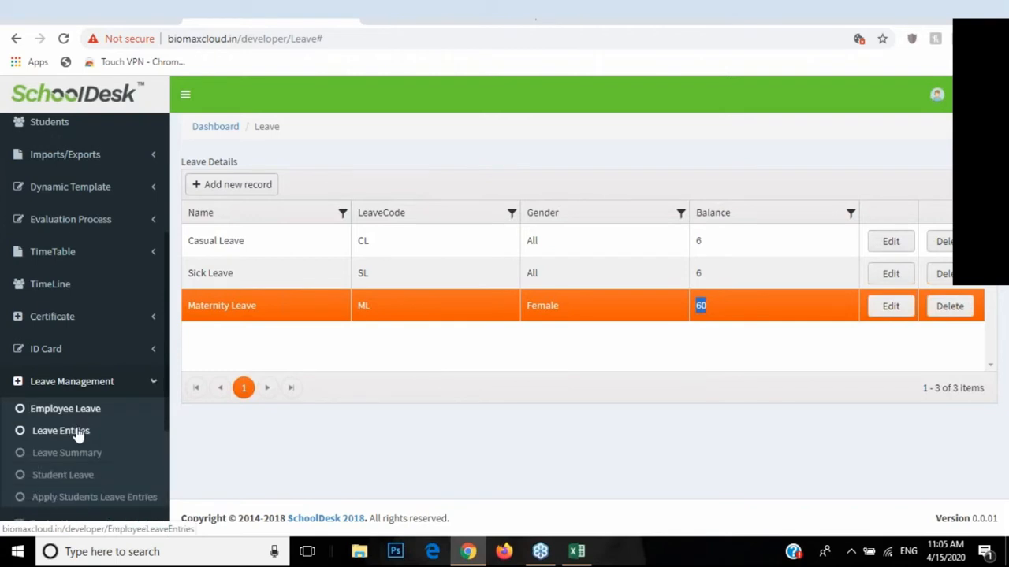
pyautogui.scroll(-1, 119, 402)
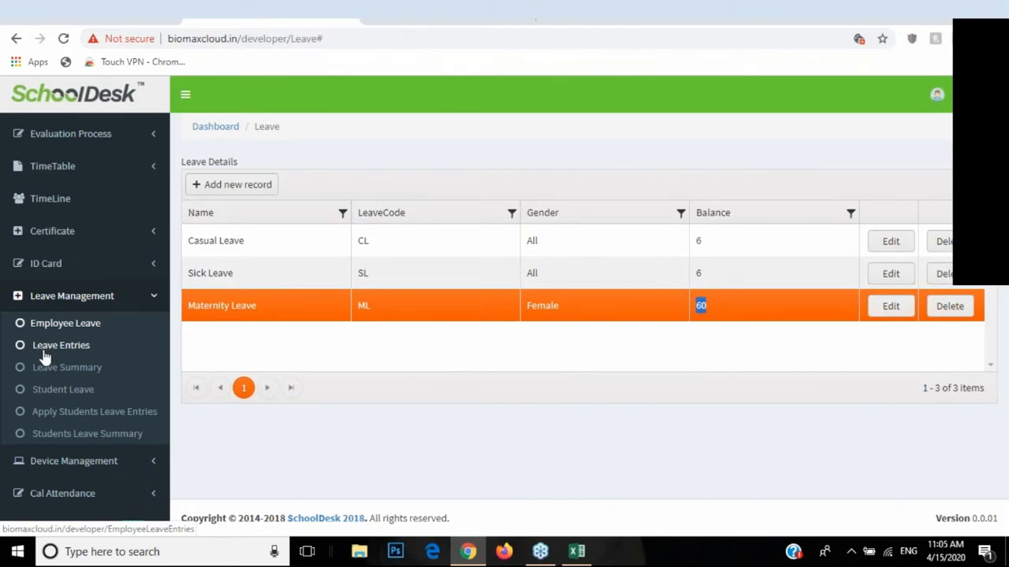
pyautogui.click(79, 343)
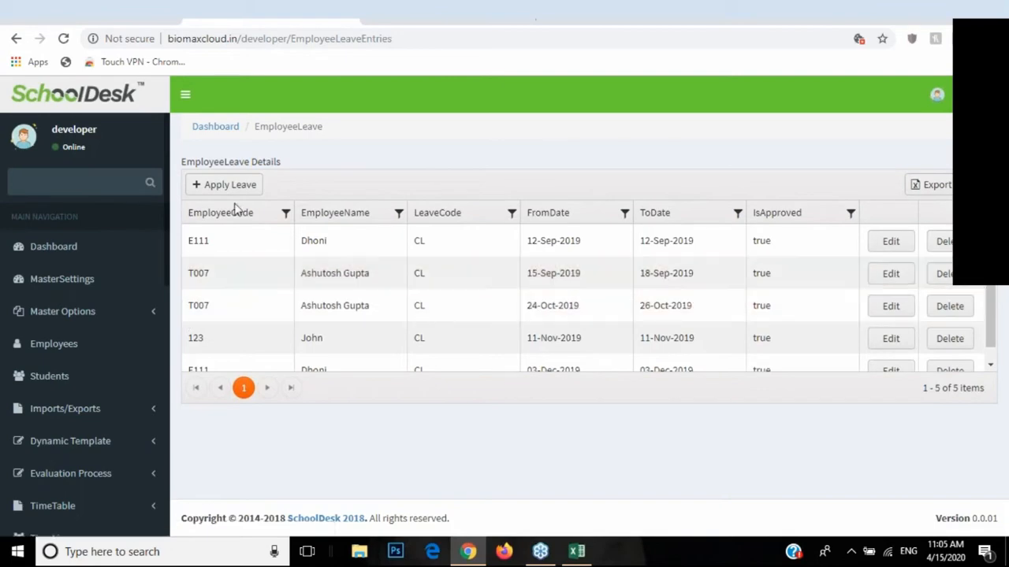
pyautogui.click(230, 189)
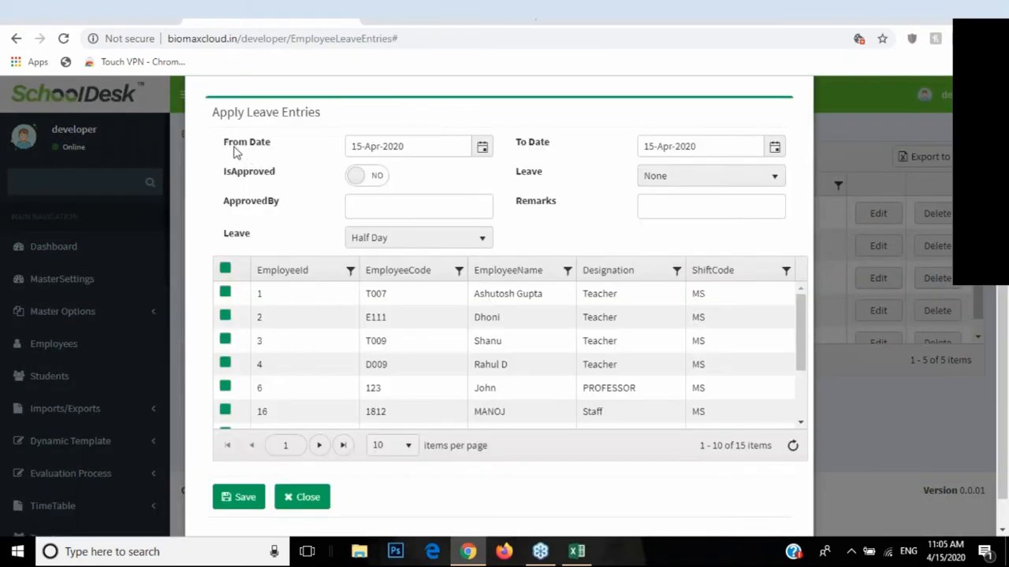
pyautogui.moveTo(228, 145); pyautogui.dragTo(264, 152)
pyautogui.moveTo(515, 143); pyautogui.dragTo(550, 146)
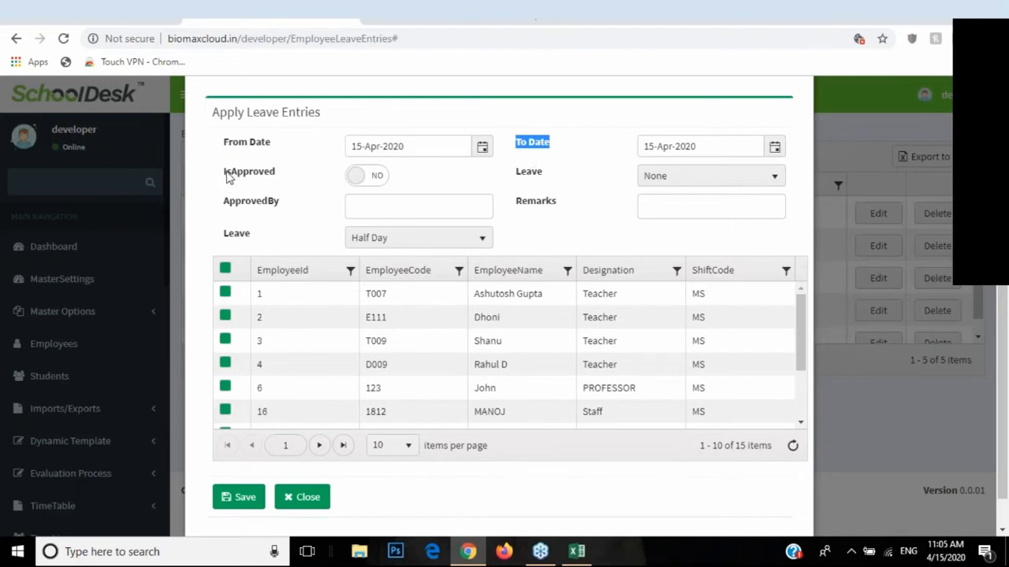
pyautogui.moveTo(230, 174); pyautogui.dragTo(260, 175)
pyautogui.click(354, 177)
pyautogui.click(355, 176)
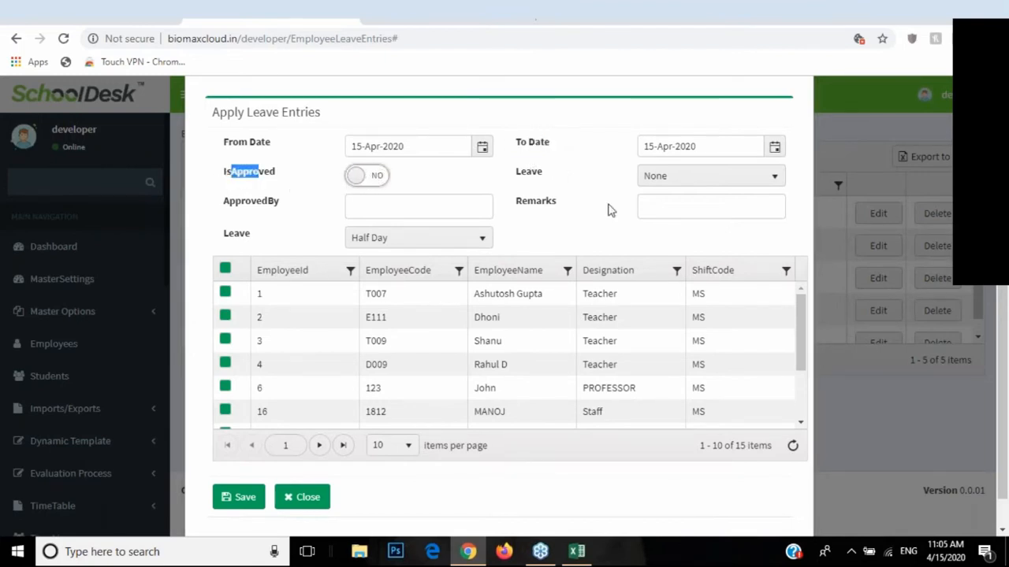
pyautogui.doubleClick(526, 175)
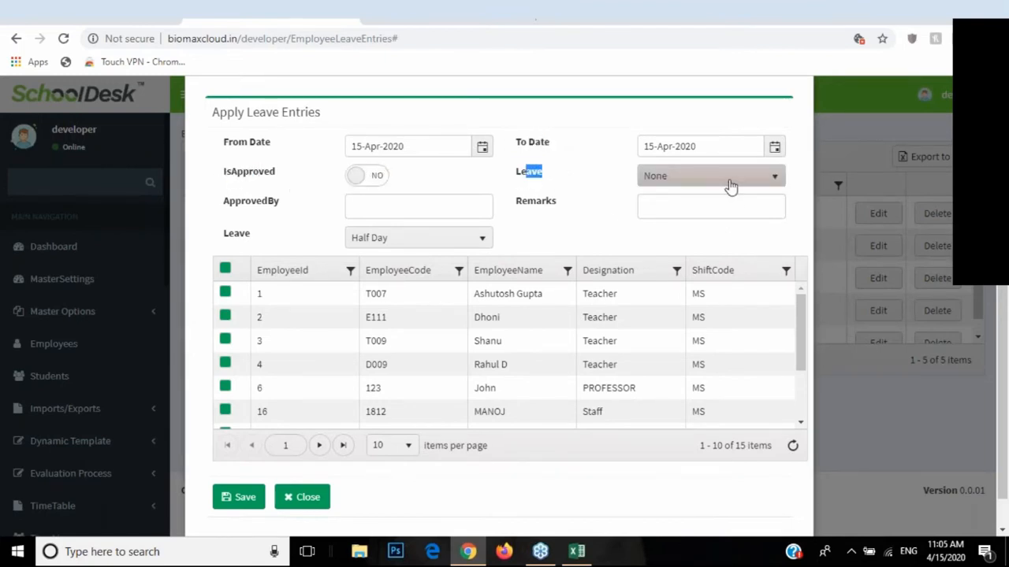
pyautogui.click(725, 181)
pyautogui.click(663, 224)
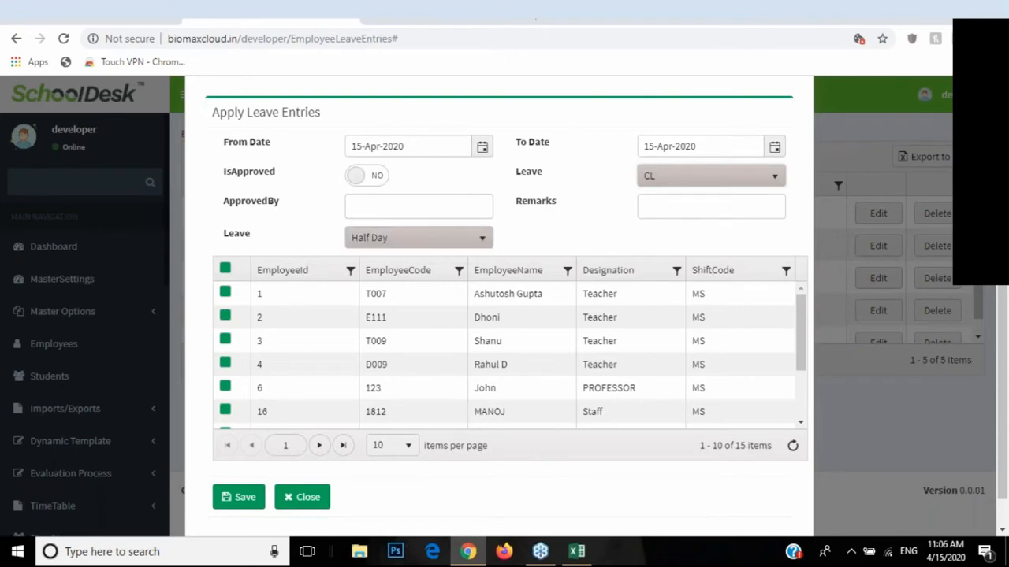
pyautogui.click(389, 239)
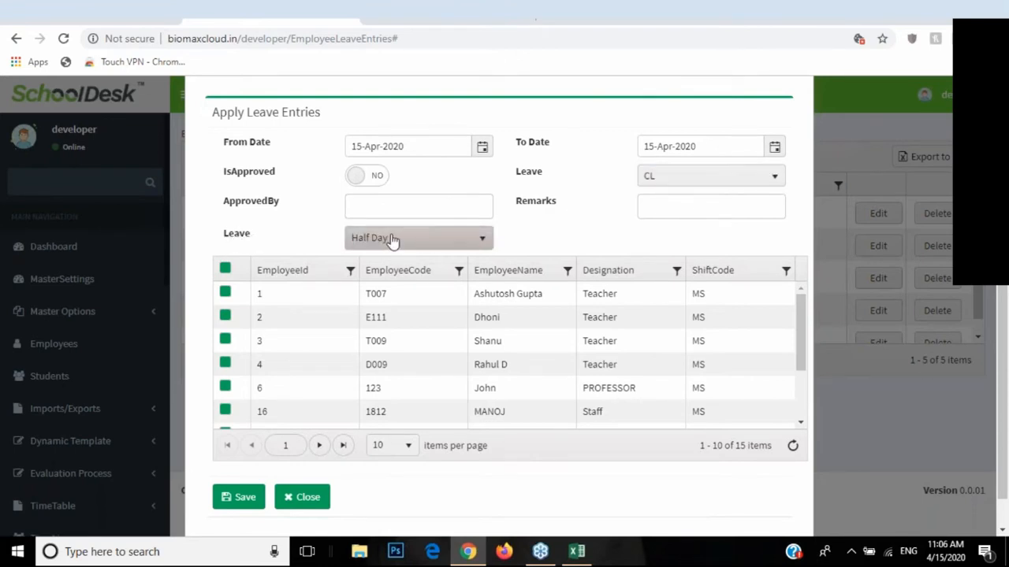
pyautogui.click(389, 279)
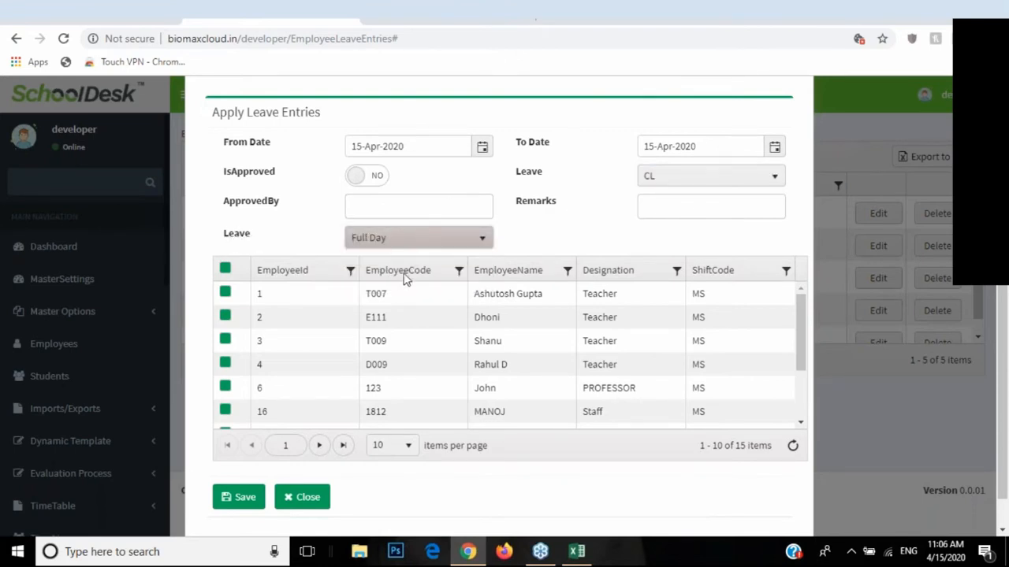
pyautogui.click(225, 317)
pyautogui.click(228, 497)
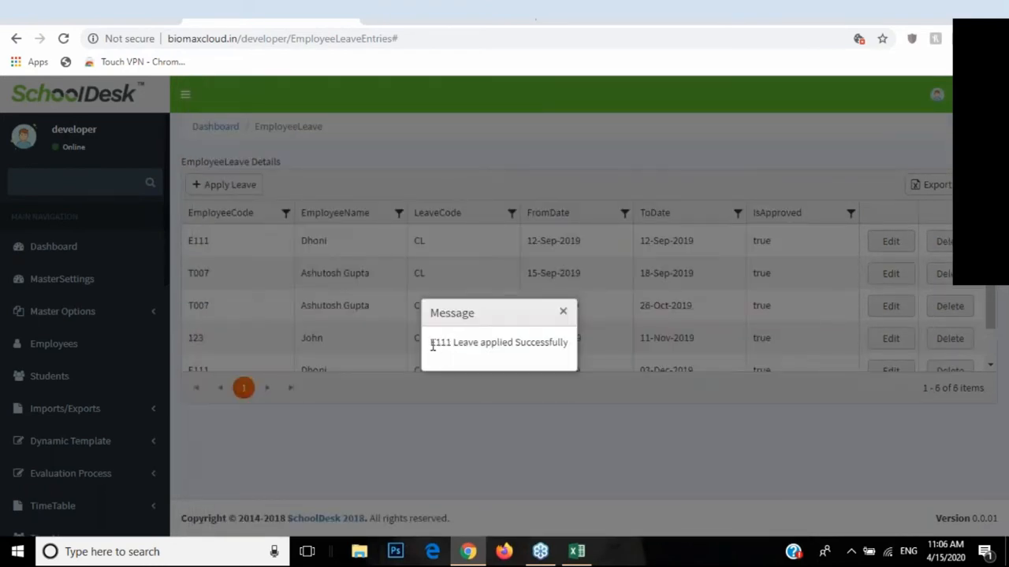
pyautogui.click(456, 346)
pyautogui.moveTo(490, 344); pyautogui.dragTo(472, 343)
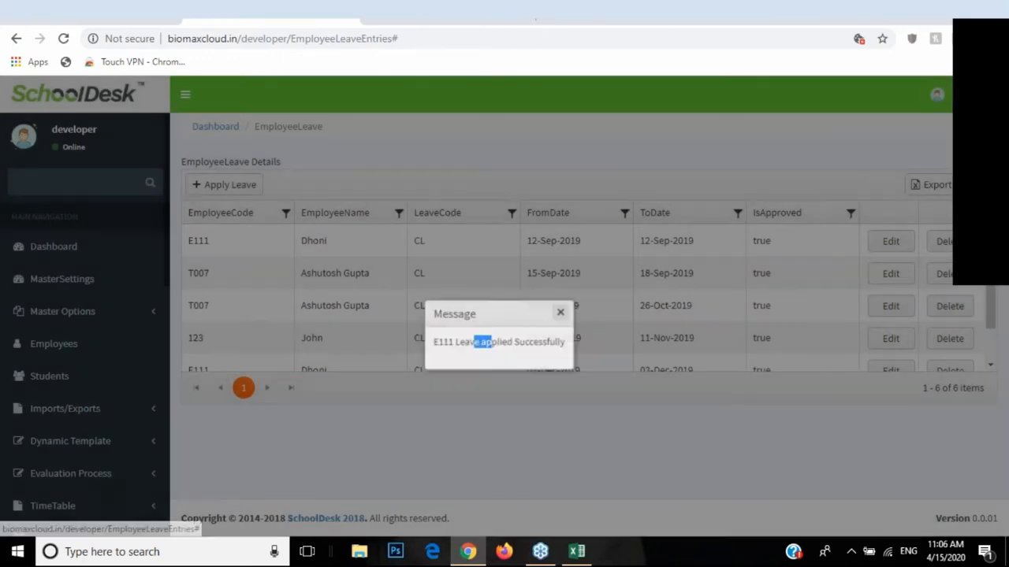
pyautogui.click(563, 313)
pyautogui.scroll(-1, 351, 268)
pyautogui.scroll(1, 355, 264)
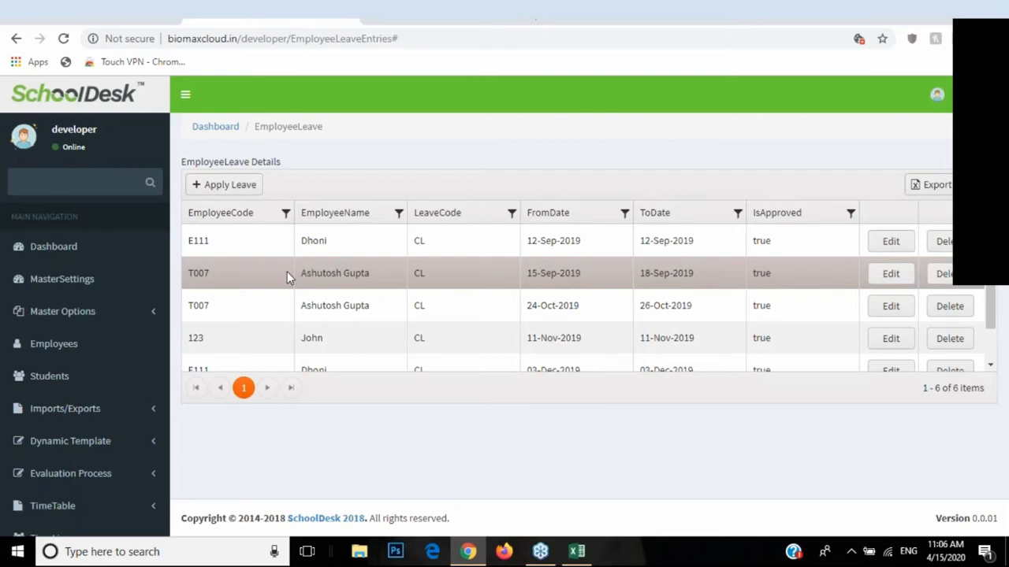
pyautogui.click(383, 245)
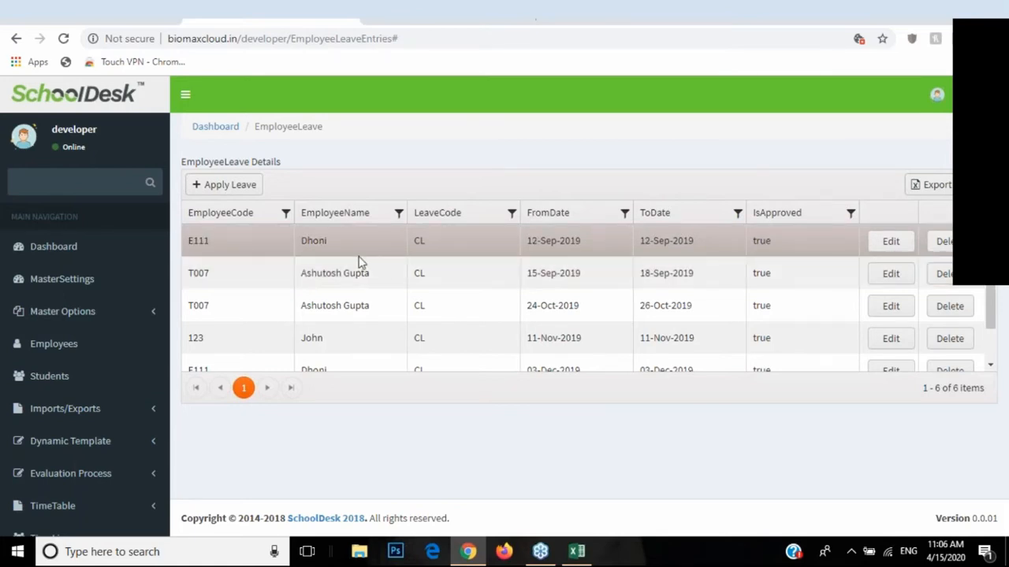
pyautogui.scroll(-2, 376, 272)
pyautogui.scroll(2, 365, 304)
pyautogui.scroll(-2, 473, 264)
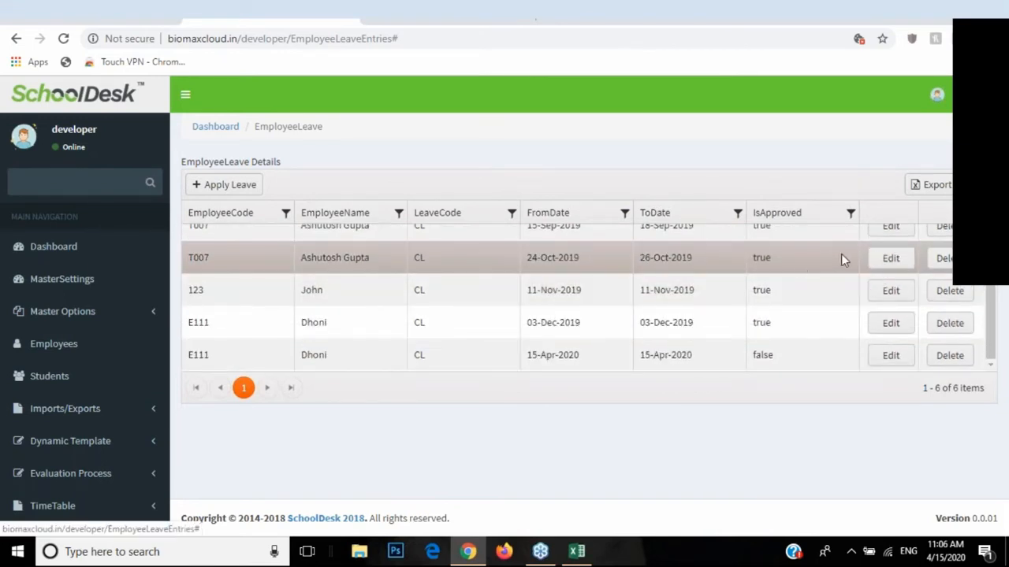
pyautogui.click(891, 262)
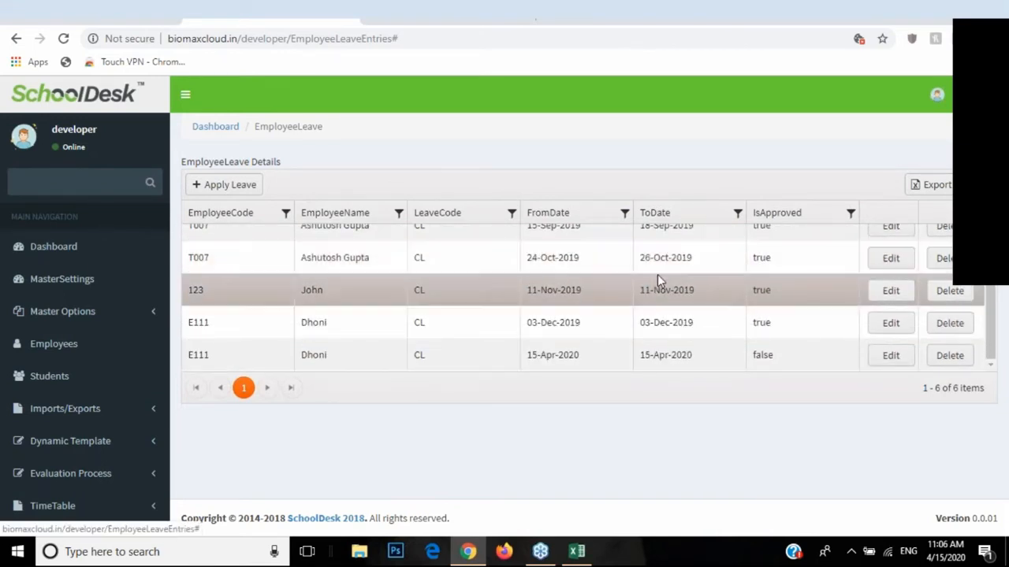
pyautogui.click(898, 261)
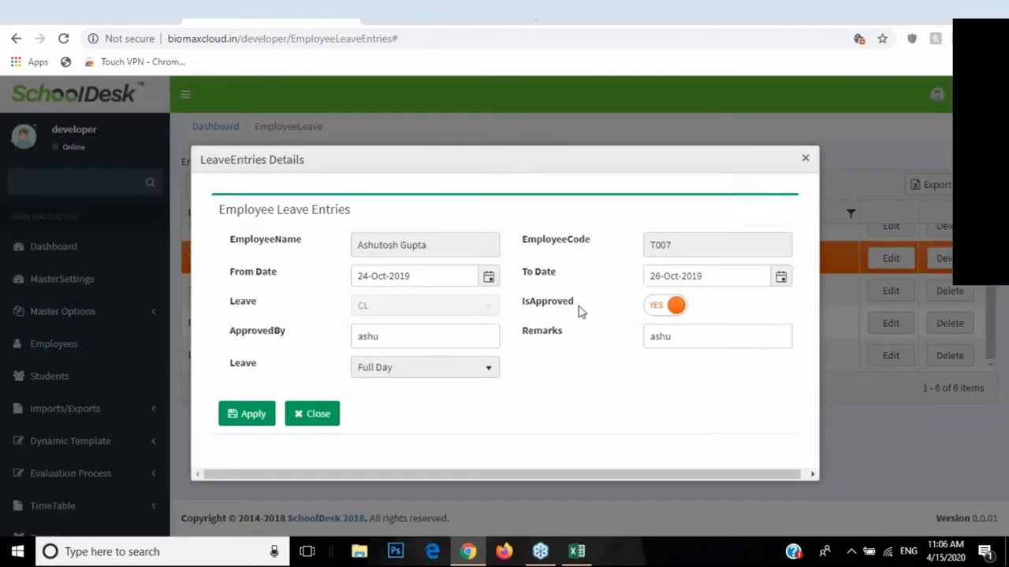
pyautogui.doubleClick(570, 302)
pyautogui.click(315, 413)
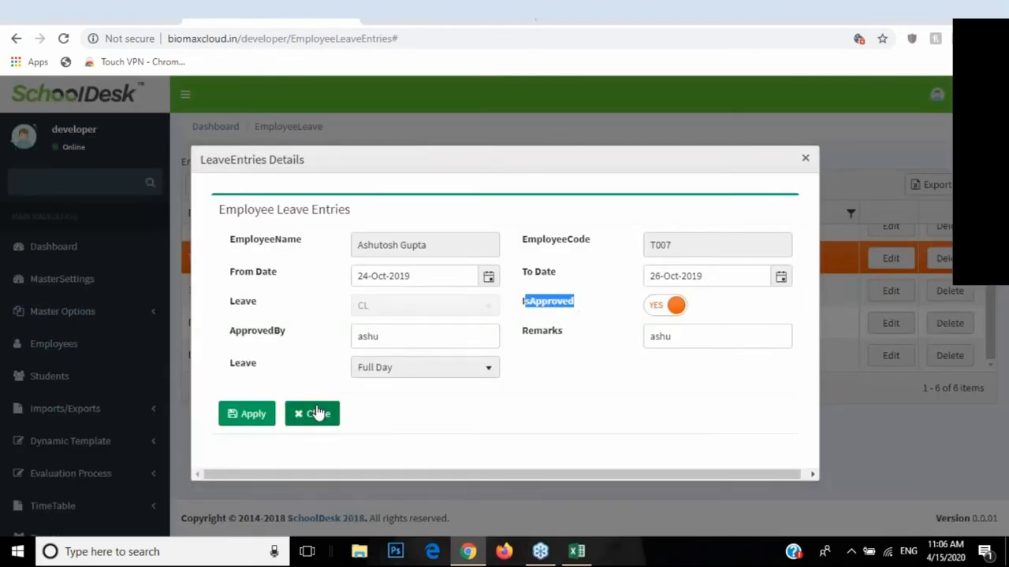
pyautogui.scroll(-3, 100, 444)
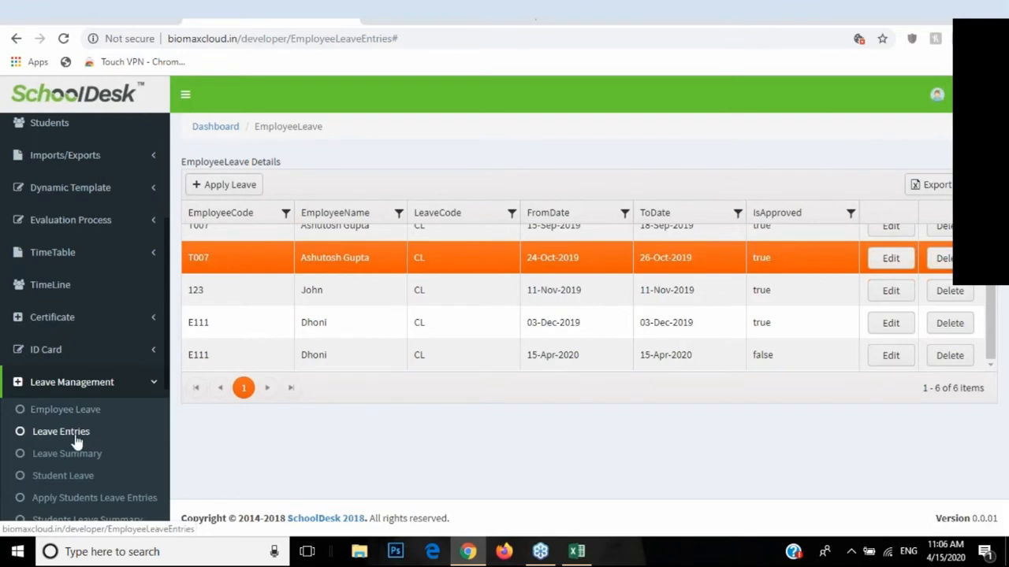
pyautogui.scroll(-2, 61, 438)
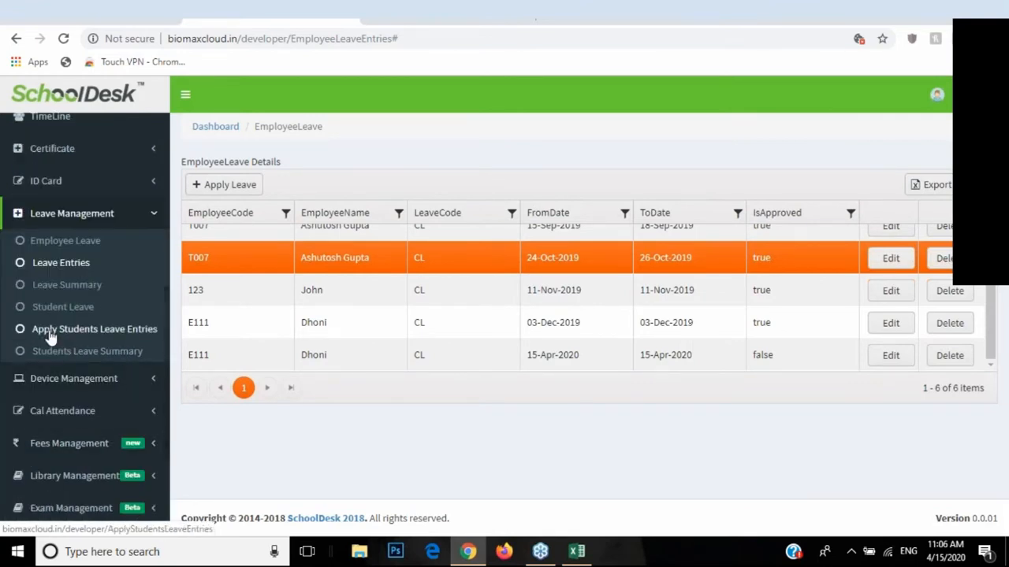
# Step: On Apply Students Leave Entries, try a leave form marked approved for User1, then close unsaved
pyautogui.click(126, 338)
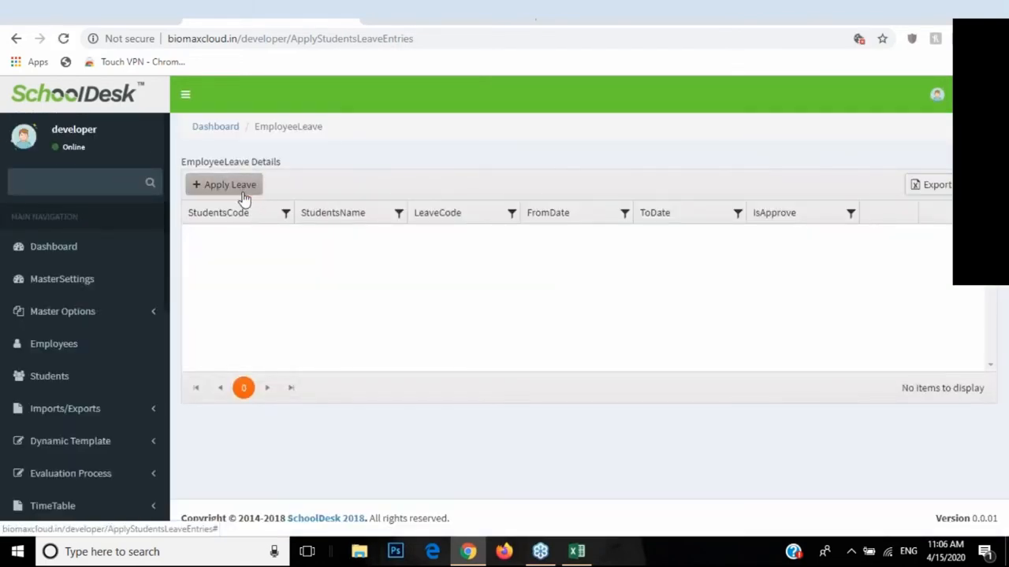
pyautogui.click(243, 192)
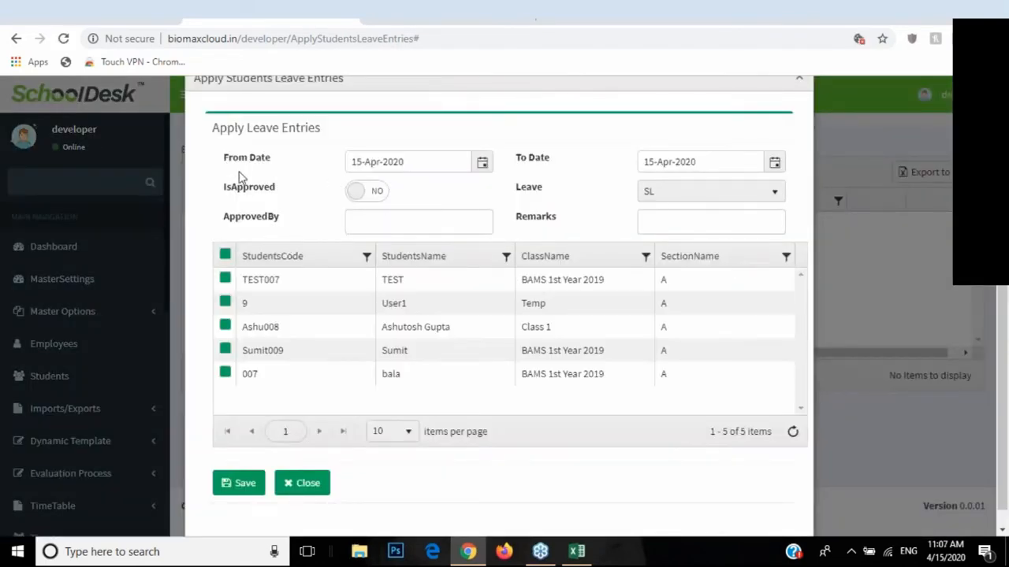
pyautogui.click(381, 192)
pyautogui.click(340, 303)
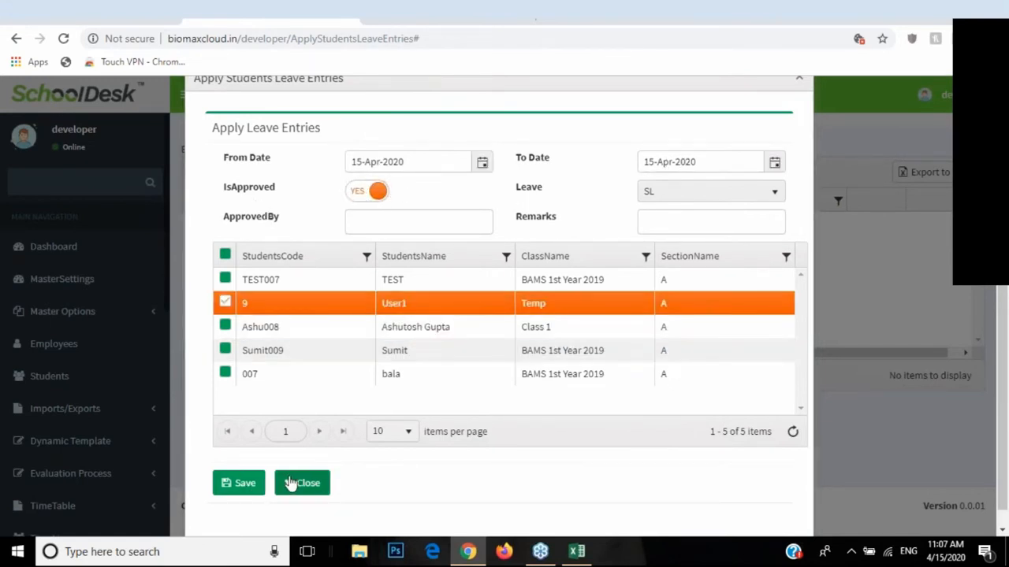
pyautogui.click(299, 485)
# Step: Expand and collapse the library section, then expand the leave section
pyautogui.scroll(-6, 78, 349)
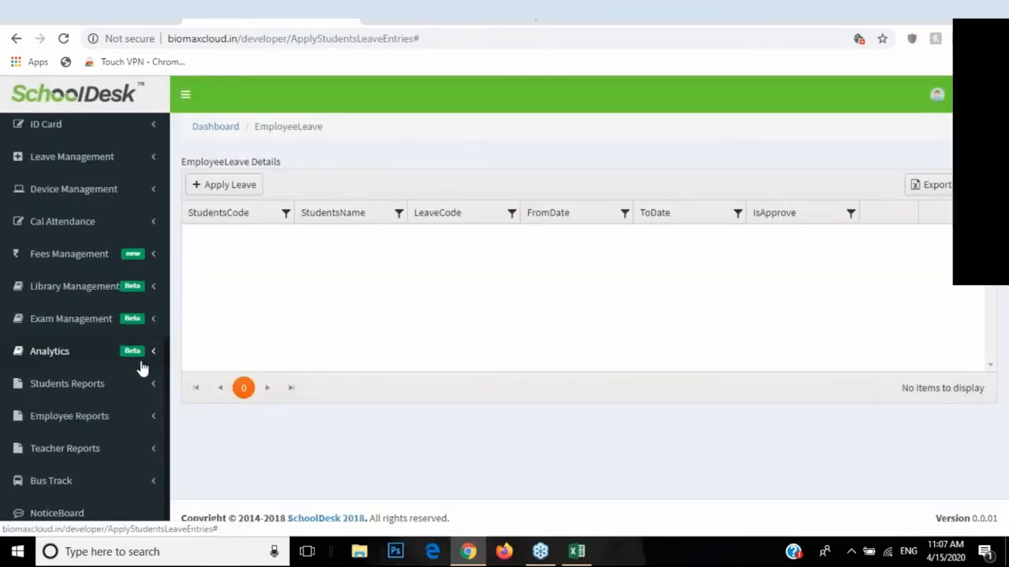
pyautogui.click(155, 289)
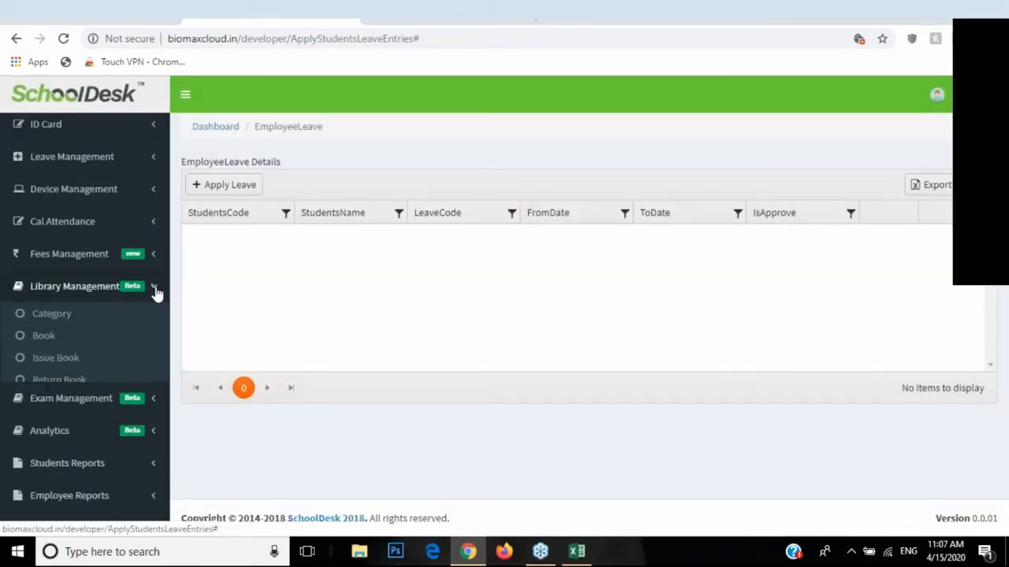
pyautogui.click(154, 289)
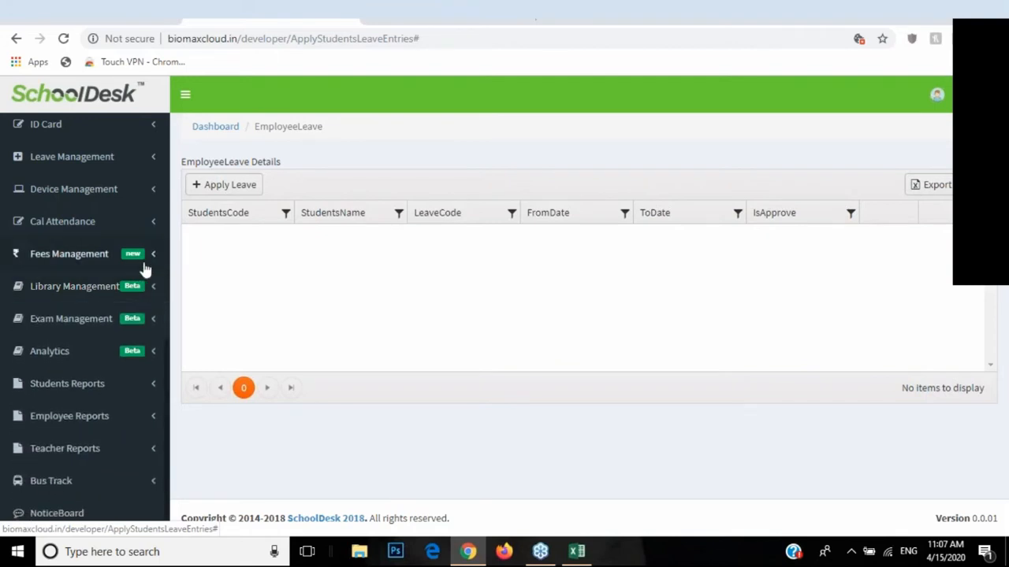
pyautogui.click(150, 162)
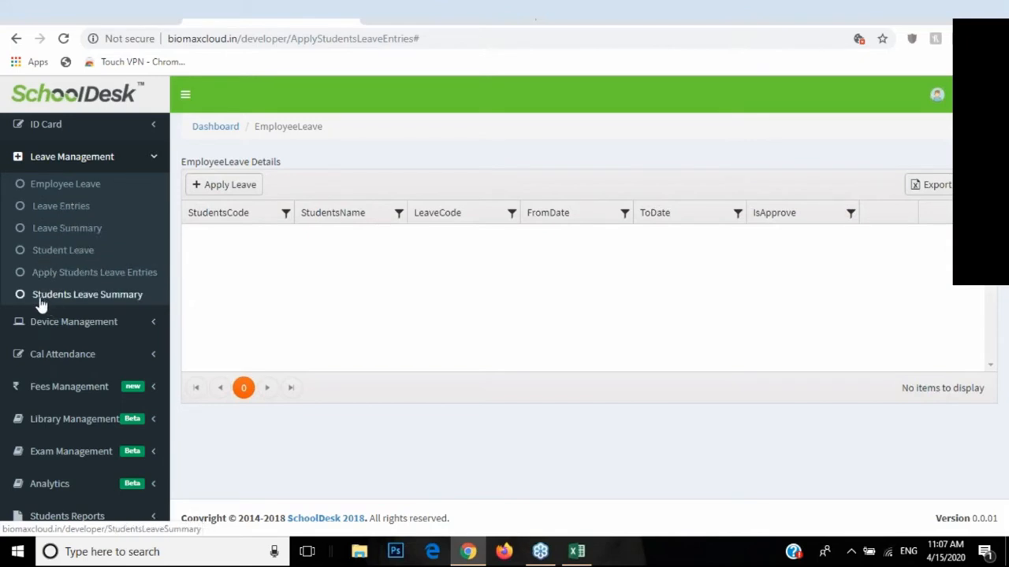
# Step: Open the 2020 Employee Leave Summary, then collapse Leave Management and expand Fees Management
pyautogui.click(74, 229)
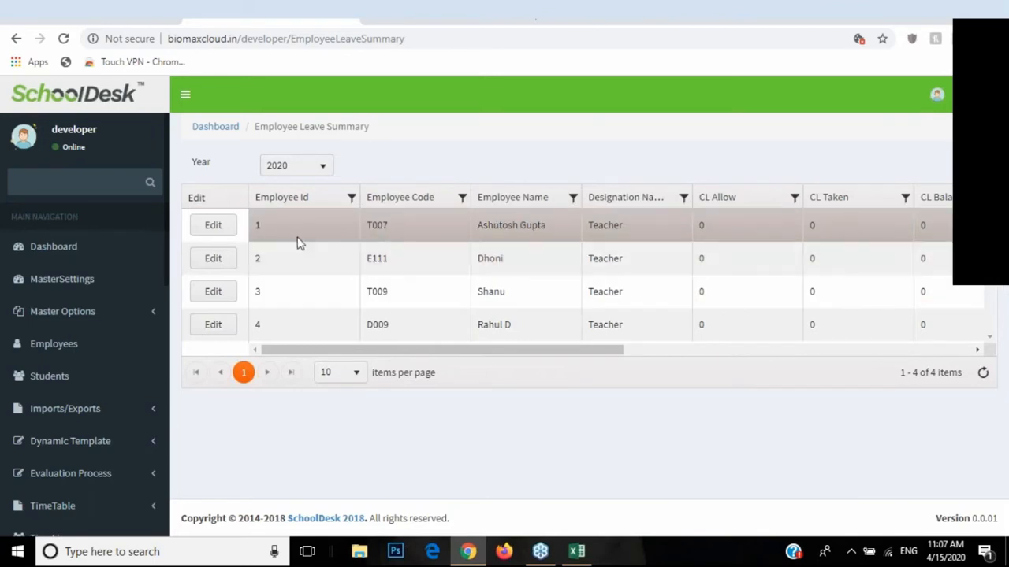
pyautogui.scroll(-5, 119, 311)
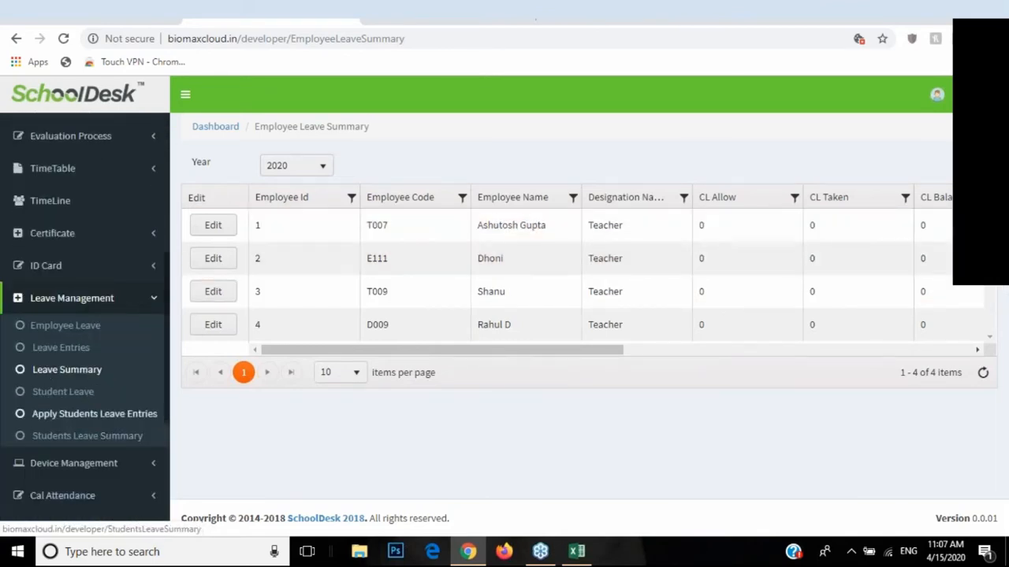
pyautogui.click(73, 302)
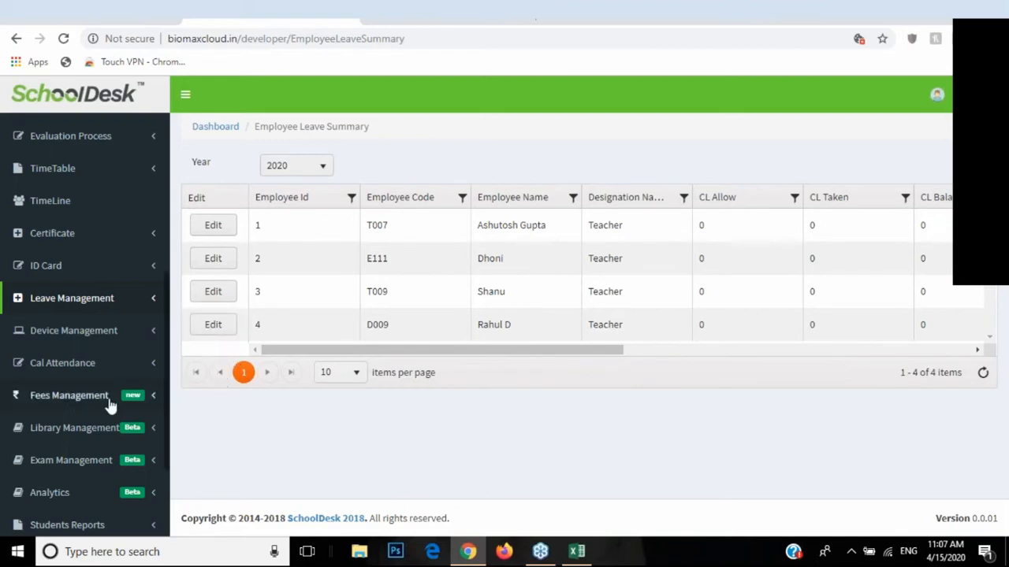
pyautogui.click(144, 396)
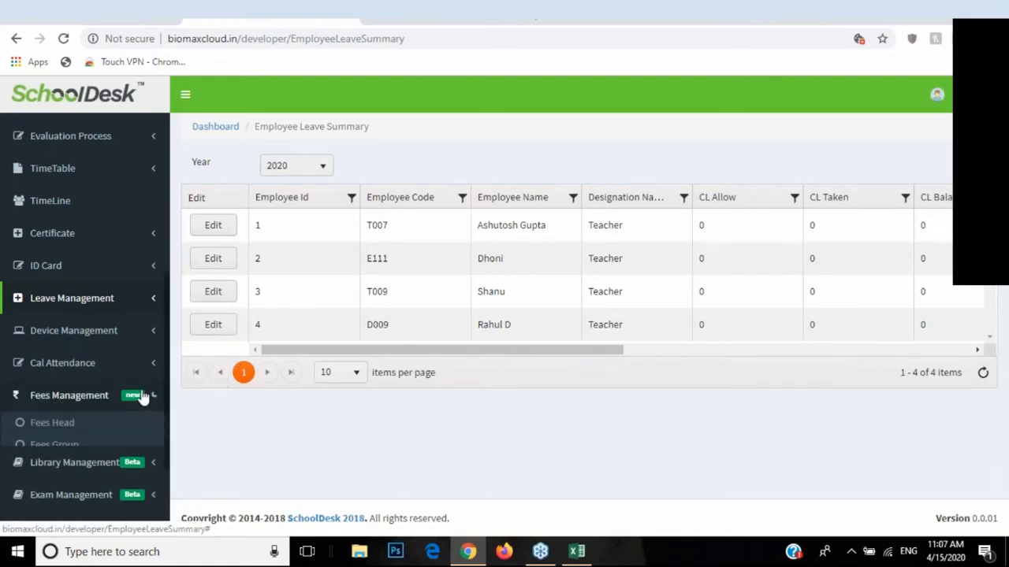
pyautogui.scroll(-1, 142, 394)
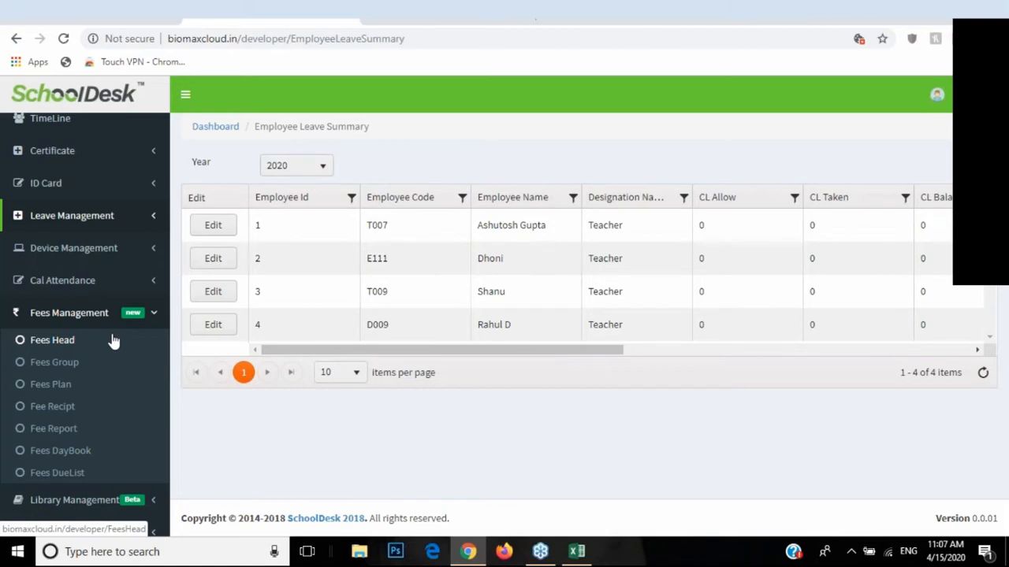
# Step: Open Fees Head and start a new fees head, typing then clearing the name
pyautogui.click(57, 344)
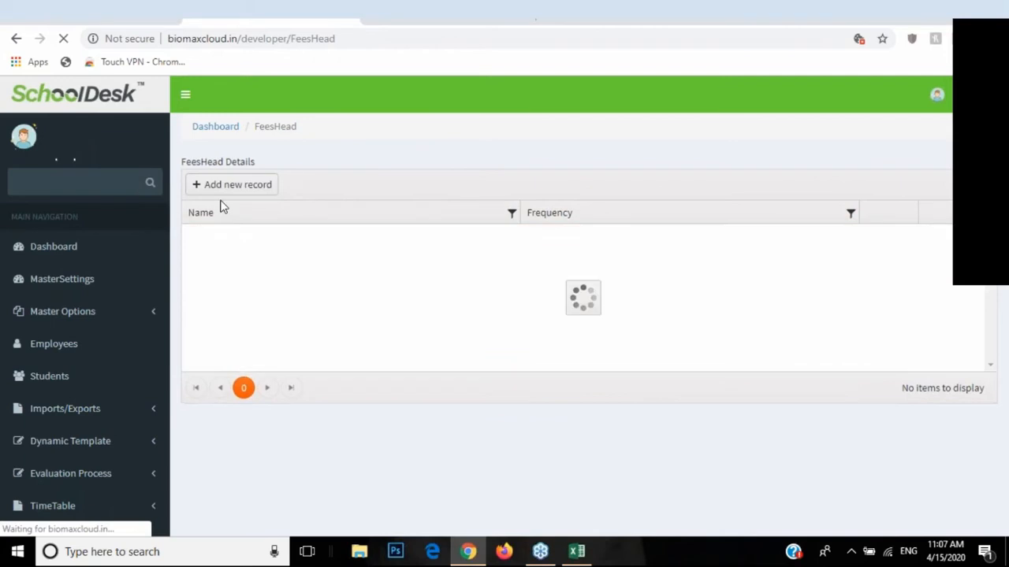
pyautogui.click(231, 189)
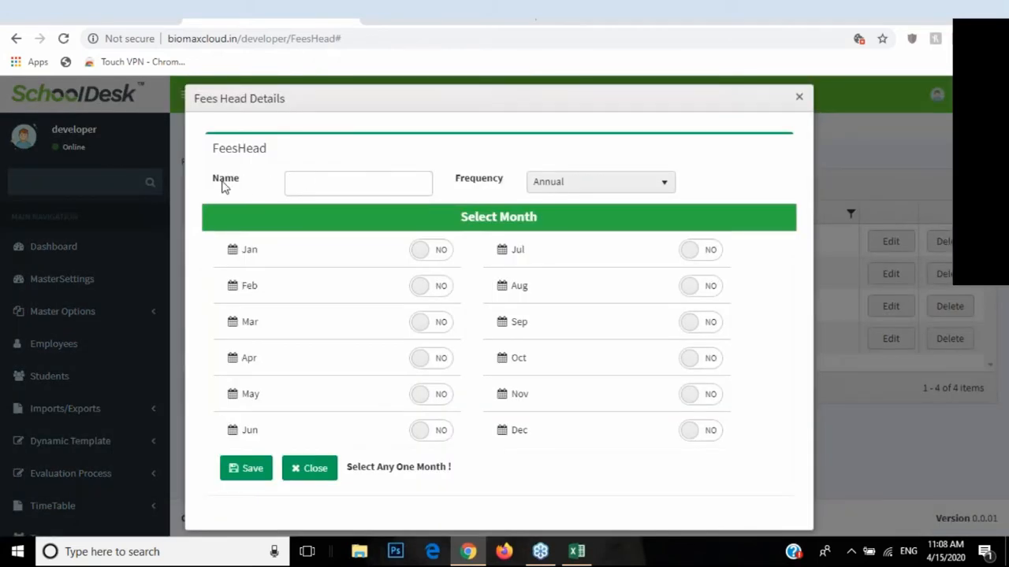
pyautogui.click(324, 187)
pyautogui.write('Anual fees')
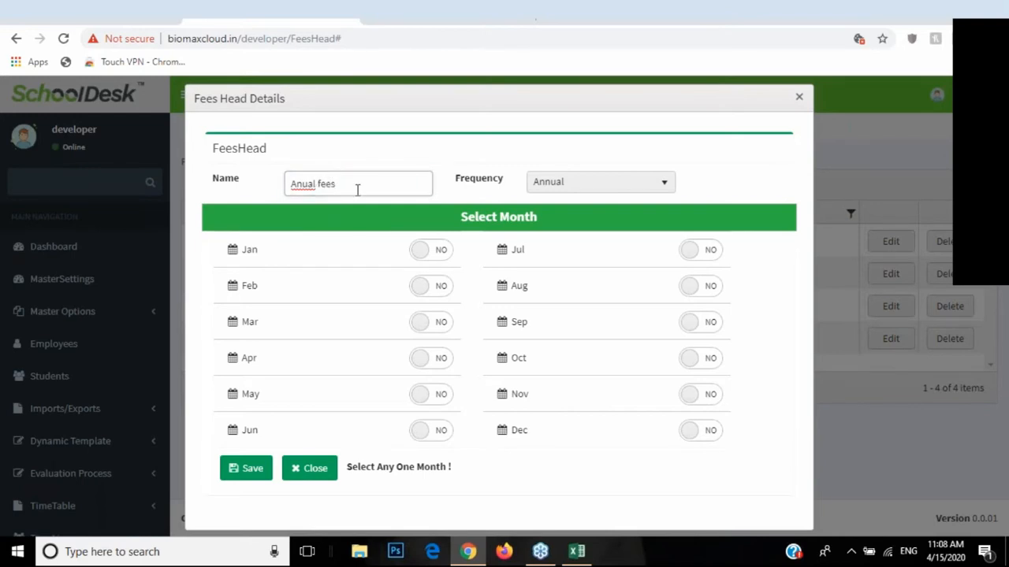
pyautogui.press('BackSpace')
pyautogui.press('BackSpace')
pyautogui.press('BackSpace')
pyautogui.press('BackSpace')
pyautogui.press('BackSpace')
pyautogui.press('BackSpace')
pyautogui.press('BackSpace')
# Step: Try fee frequencies Annual with April, then Half Yearly, settling on Bi Monthly
pyautogui.click(547, 186)
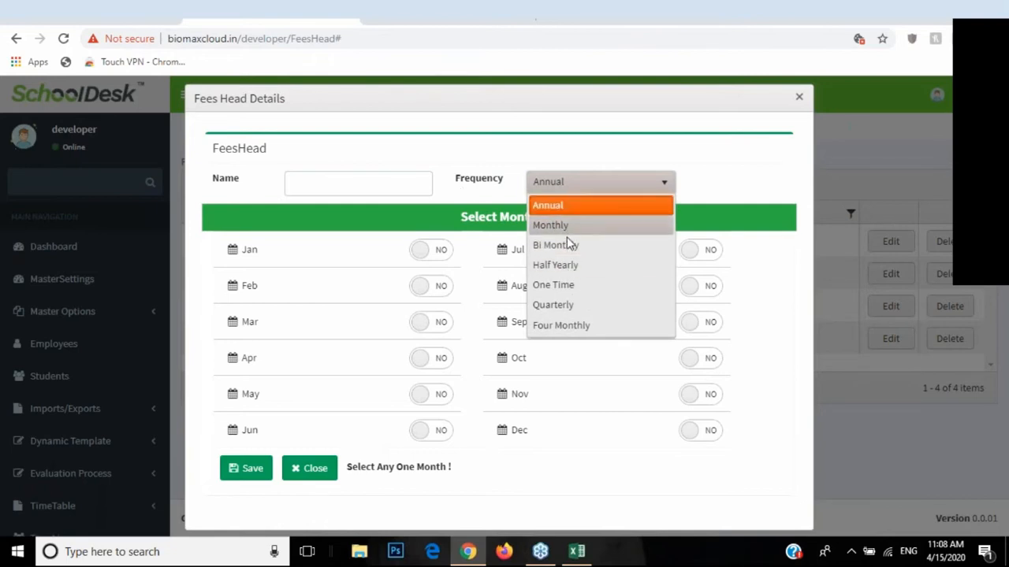
pyautogui.click(543, 209)
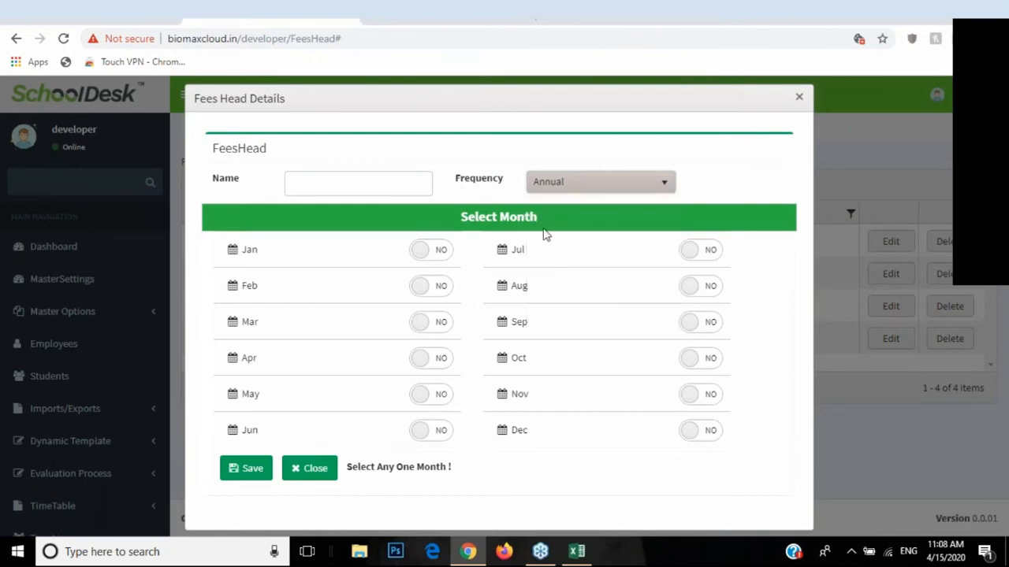
pyautogui.click(447, 359)
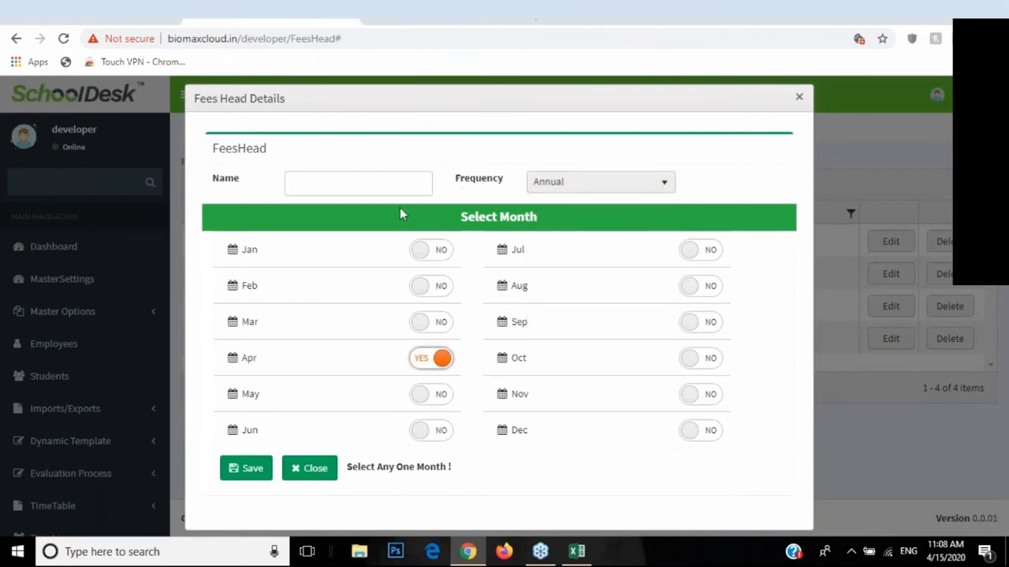
pyautogui.click(526, 186)
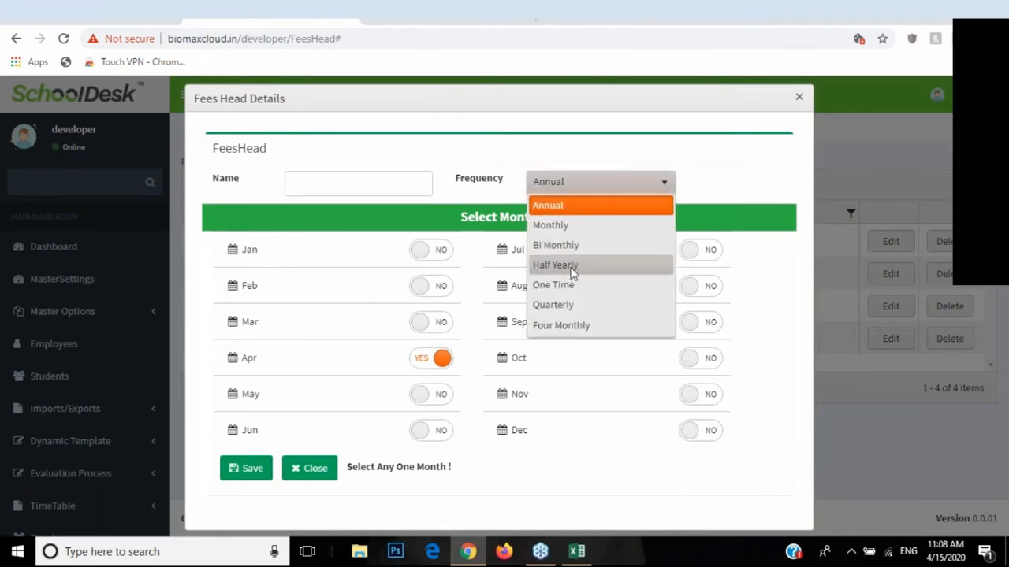
pyautogui.click(572, 272)
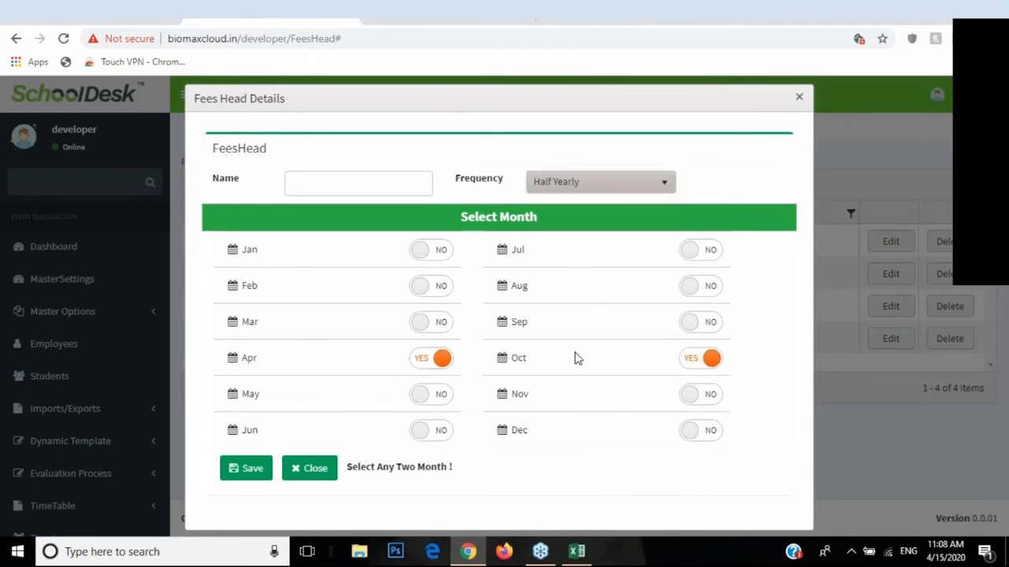
pyautogui.click(545, 184)
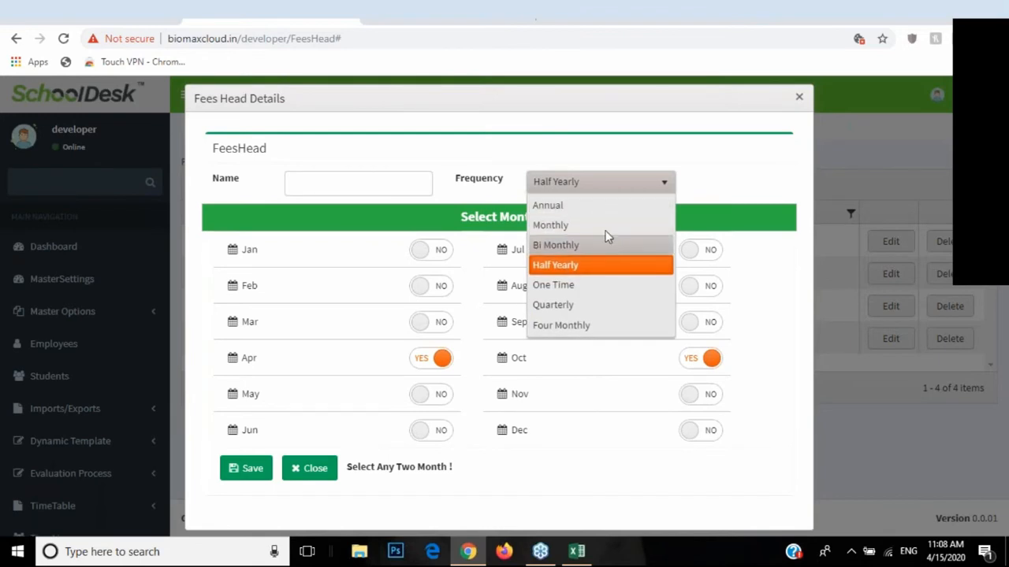
pyautogui.click(590, 245)
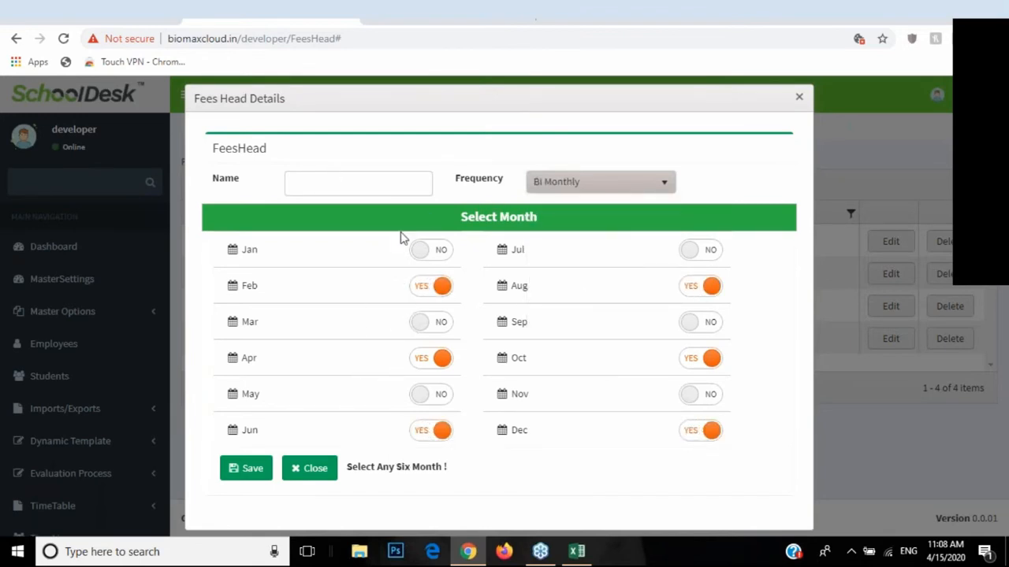
# Step: Turn off February and April, turn on January, March and May, then close unsaved
pyautogui.click(433, 287)
pyautogui.click(431, 321)
pyautogui.click(431, 249)
pyautogui.click(431, 358)
pyautogui.click(431, 400)
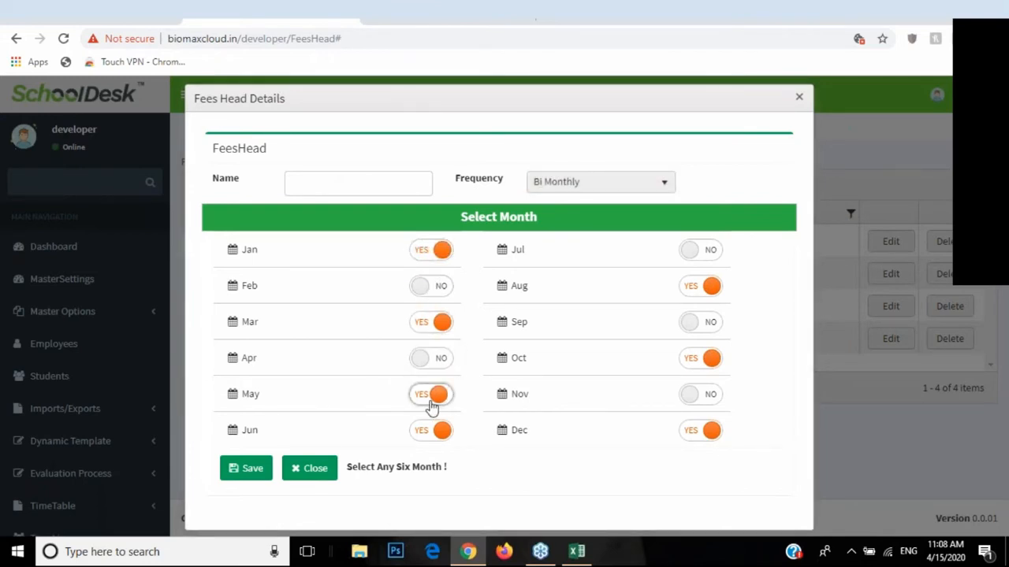
pyautogui.click(299, 472)
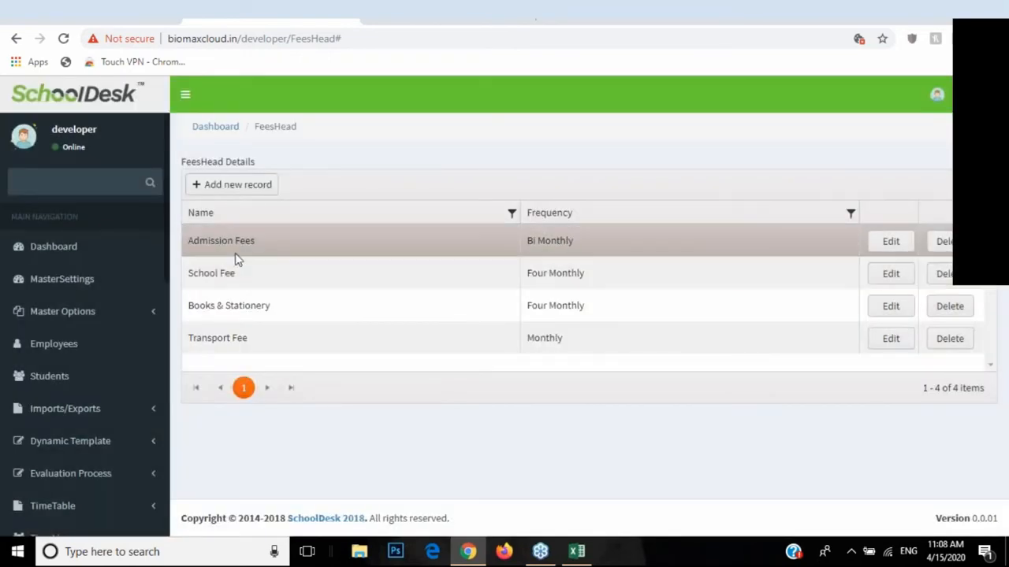
pyautogui.scroll(-2, 144, 331)
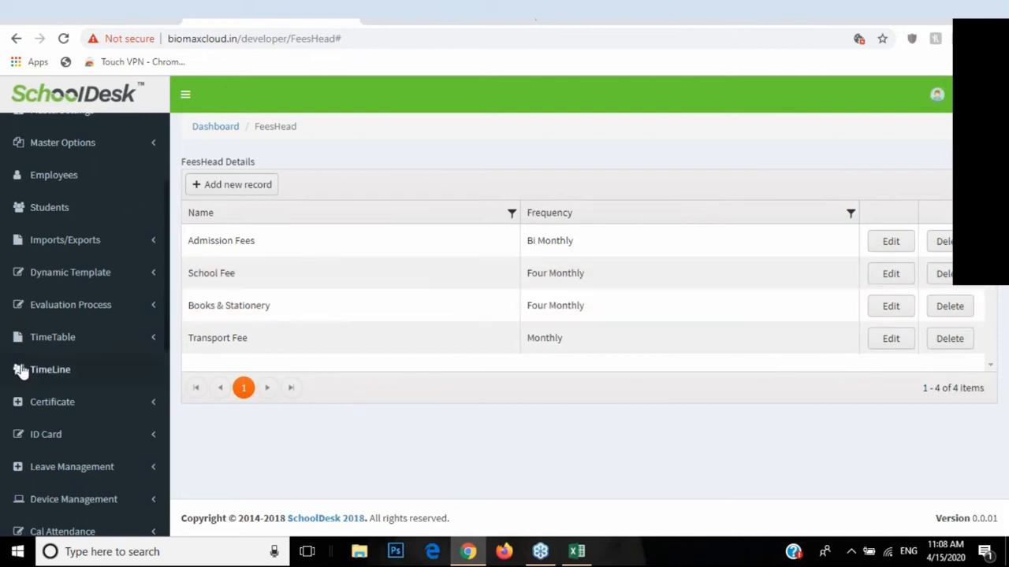
pyautogui.scroll(-4, 21, 370)
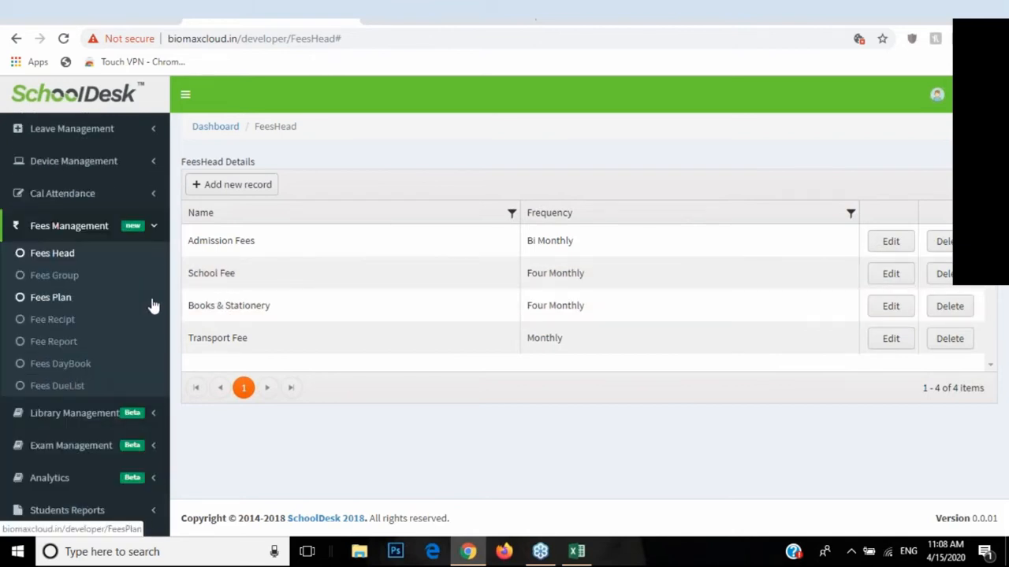
# Step: Open the Fees Group list, close a blank new-group form unsaved, and review the four groups
pyautogui.click(67, 287)
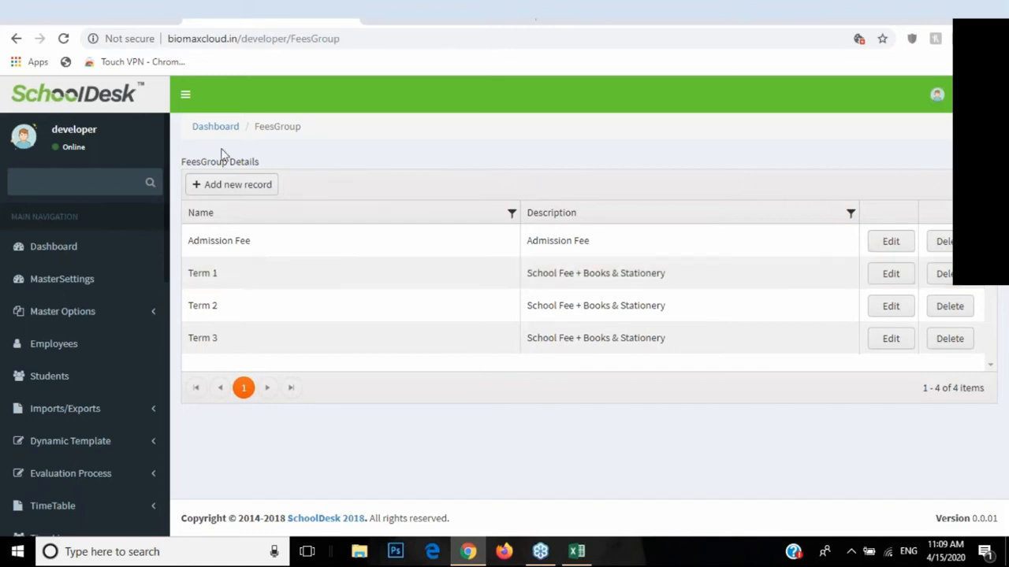
pyautogui.click(237, 190)
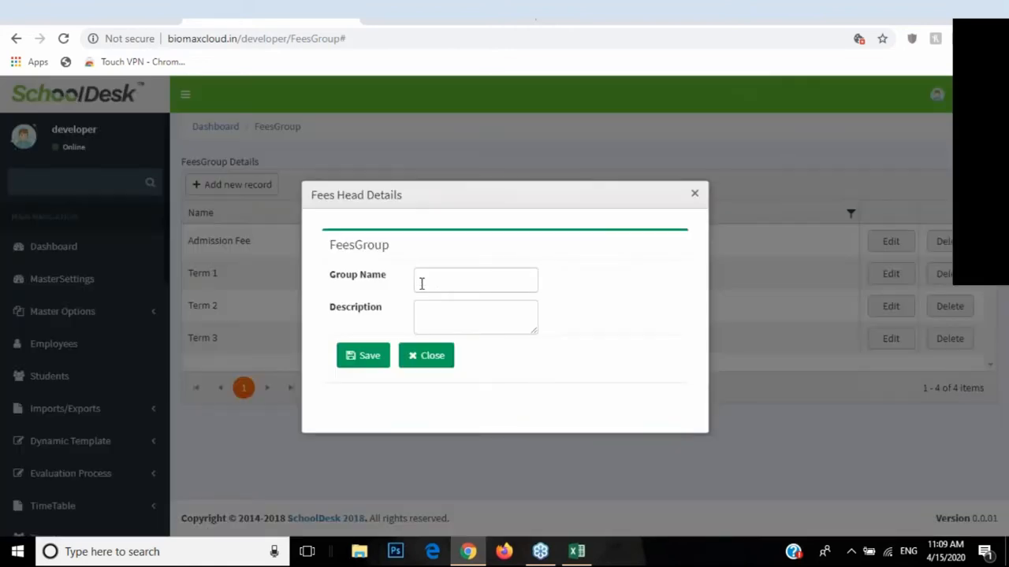
pyautogui.click(431, 283)
pyautogui.click(434, 322)
pyautogui.click(410, 360)
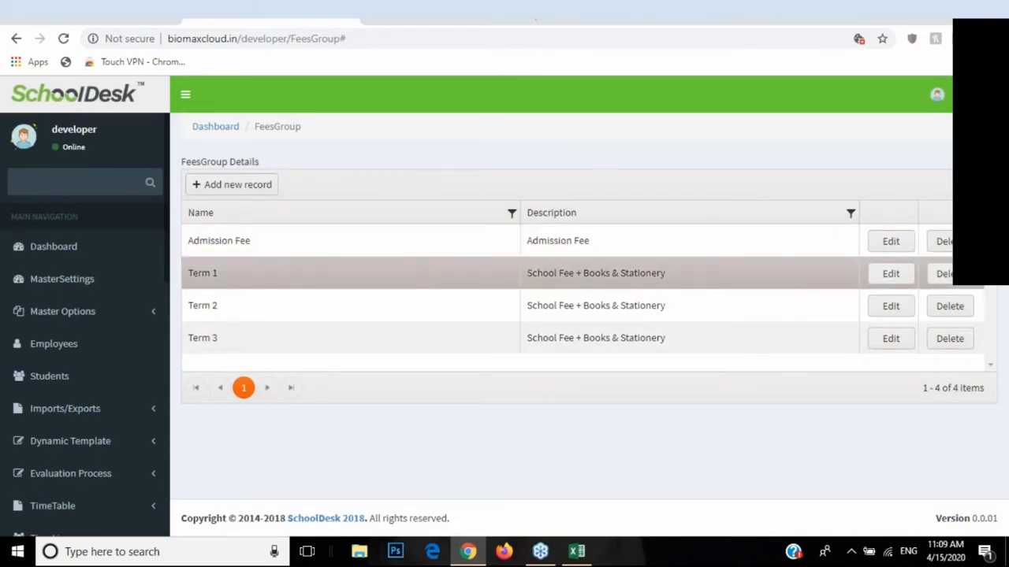
pyautogui.scroll(-4, 100, 365)
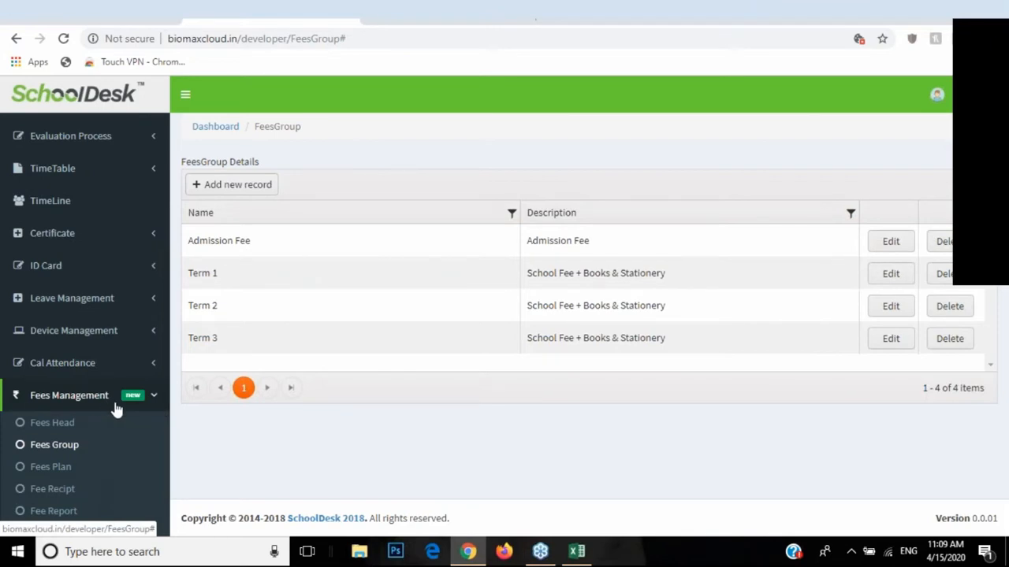
pyautogui.scroll(-1, 111, 382)
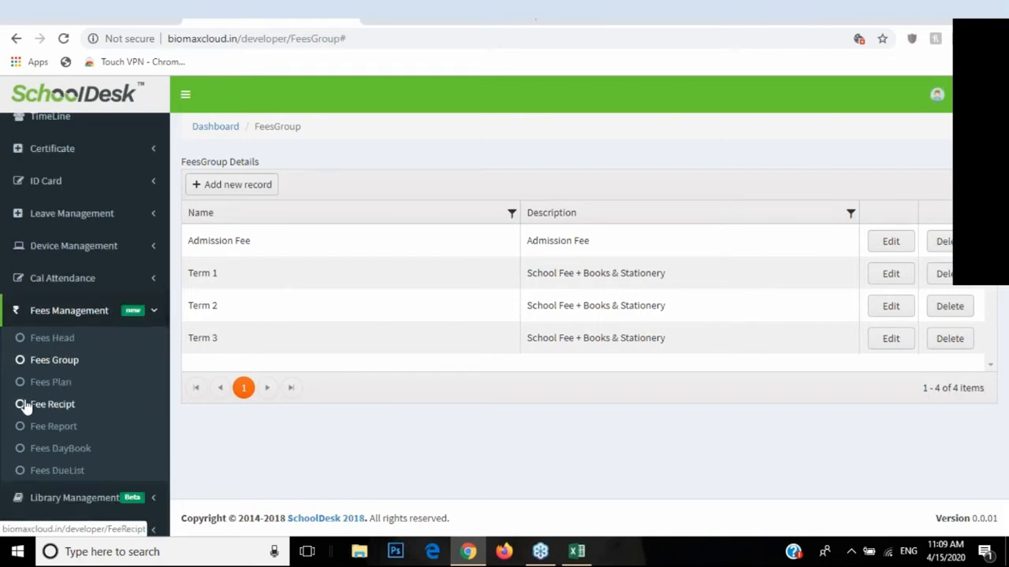
# Step: Start a new fees plan with fee name School Fee under fees group Term 1
pyautogui.click(54, 385)
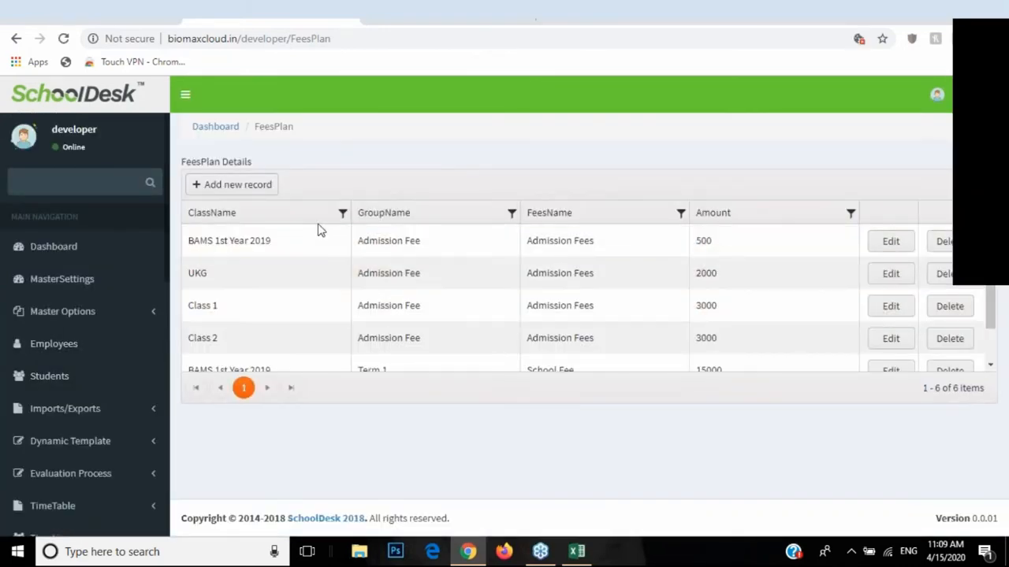
pyautogui.click(230, 184)
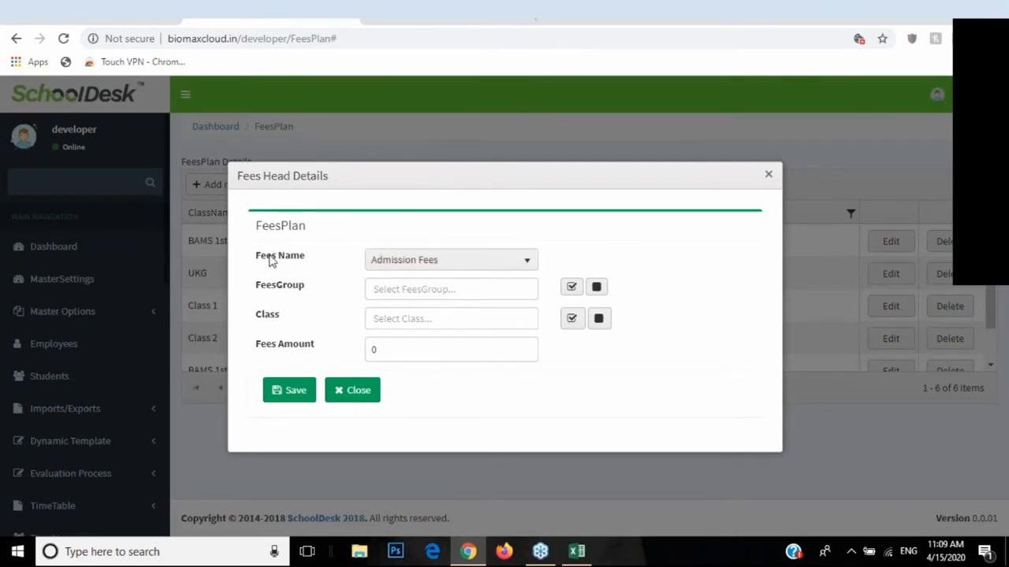
pyautogui.click(442, 262)
pyautogui.click(399, 304)
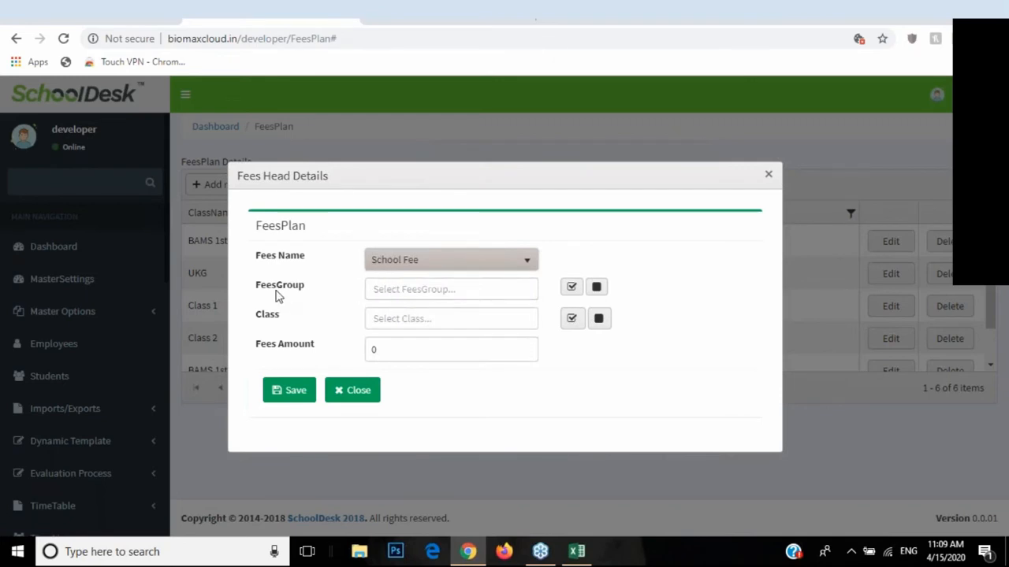
pyautogui.click(390, 289)
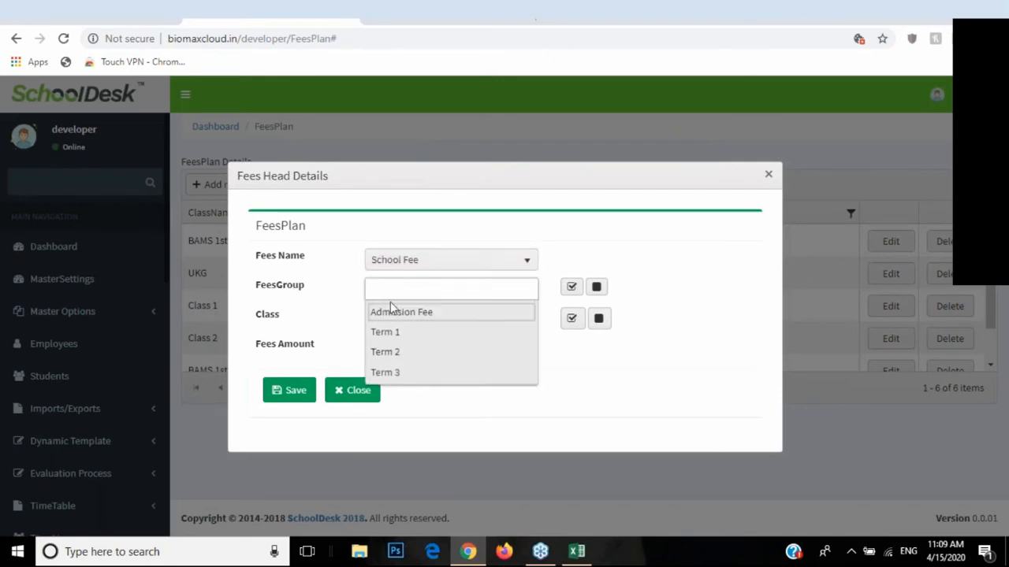
pyautogui.click(397, 330)
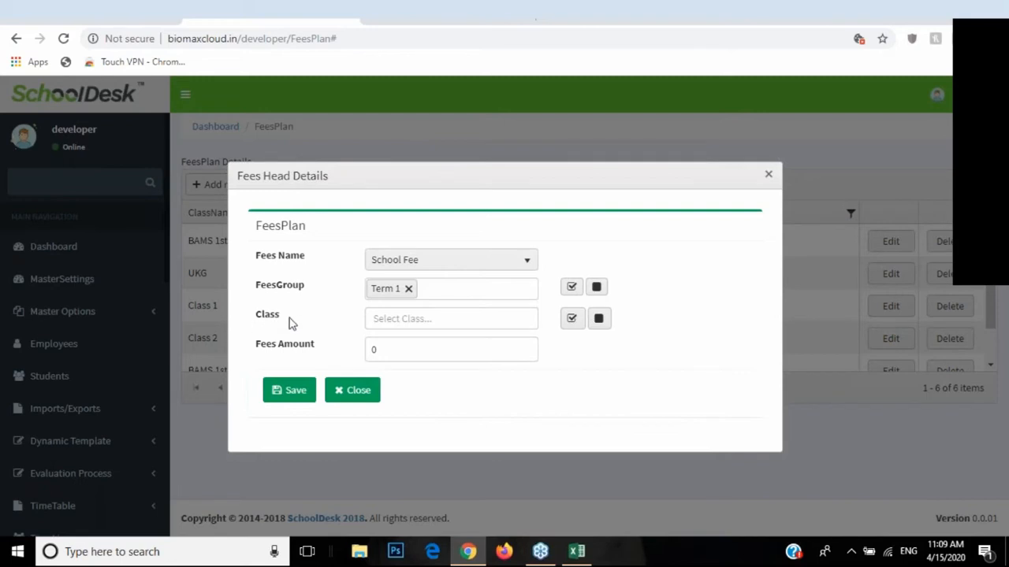
# Step: Assign Class 1 and Class 2 with a fees amount of 1000 and save the plan
pyautogui.click(377, 319)
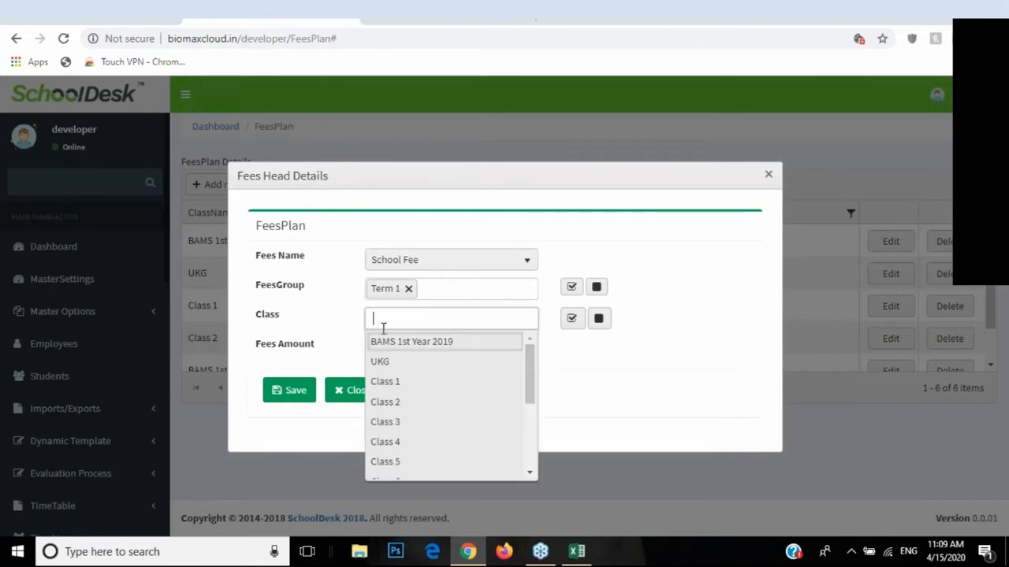
pyautogui.click(392, 383)
pyautogui.click(439, 318)
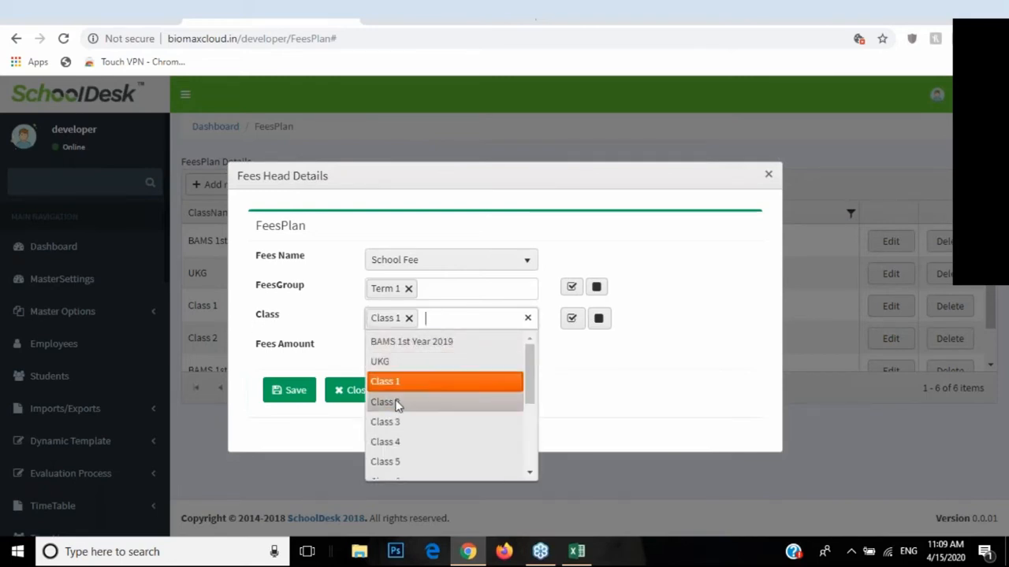
pyautogui.click(399, 401)
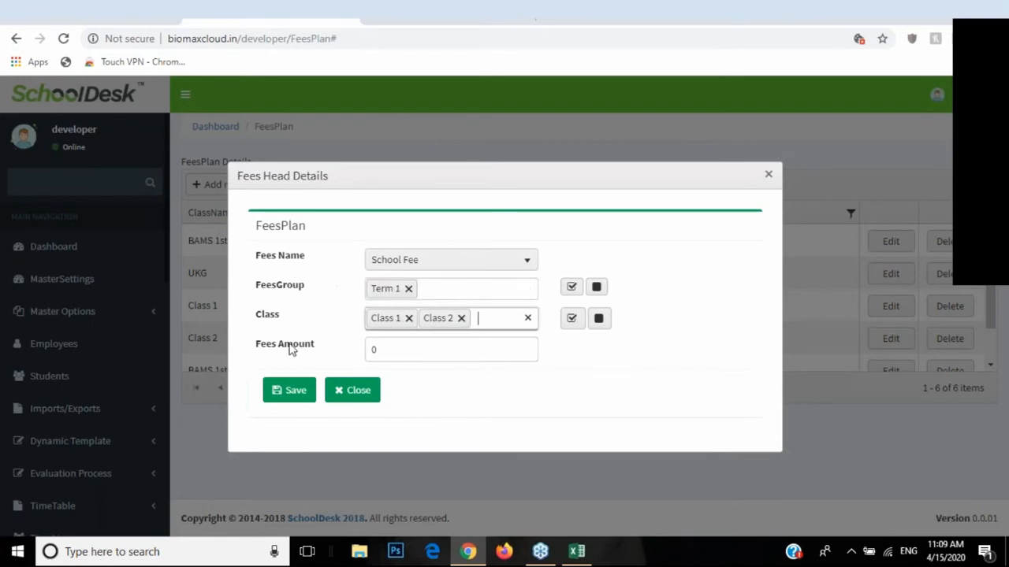
pyautogui.press('Tab')
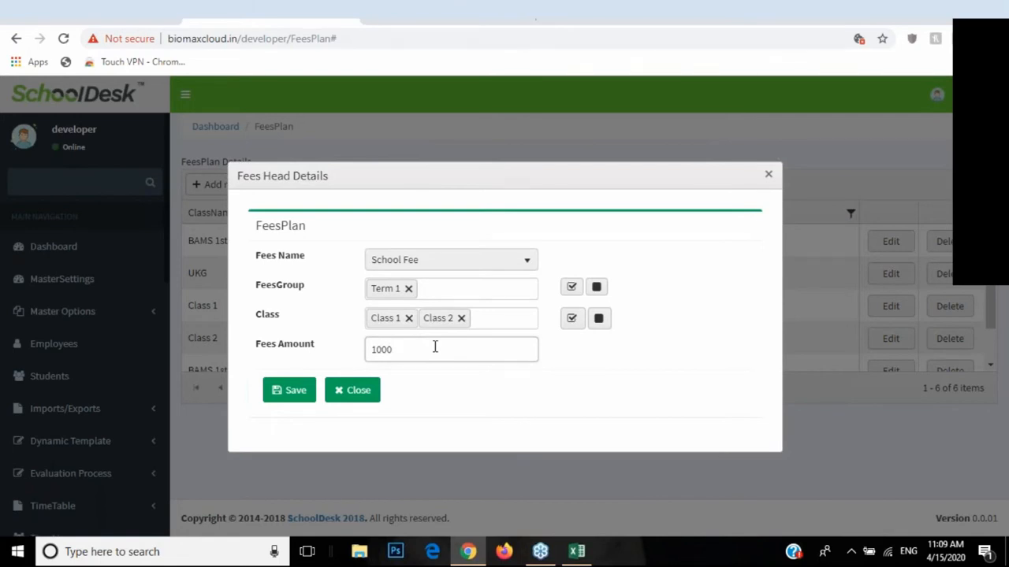
pyautogui.click(289, 392)
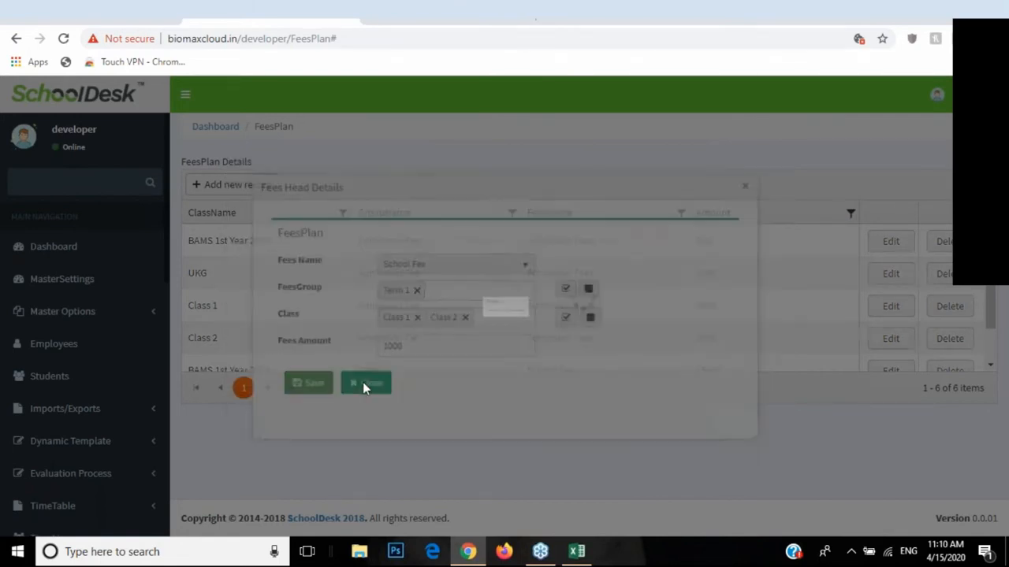
pyautogui.click(568, 288)
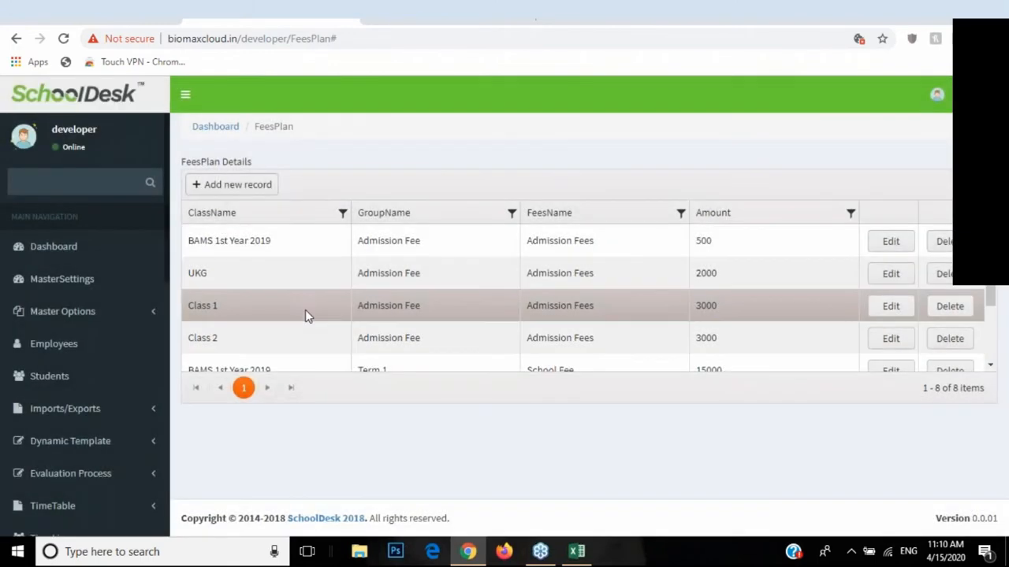
pyautogui.scroll(-3, 271, 273)
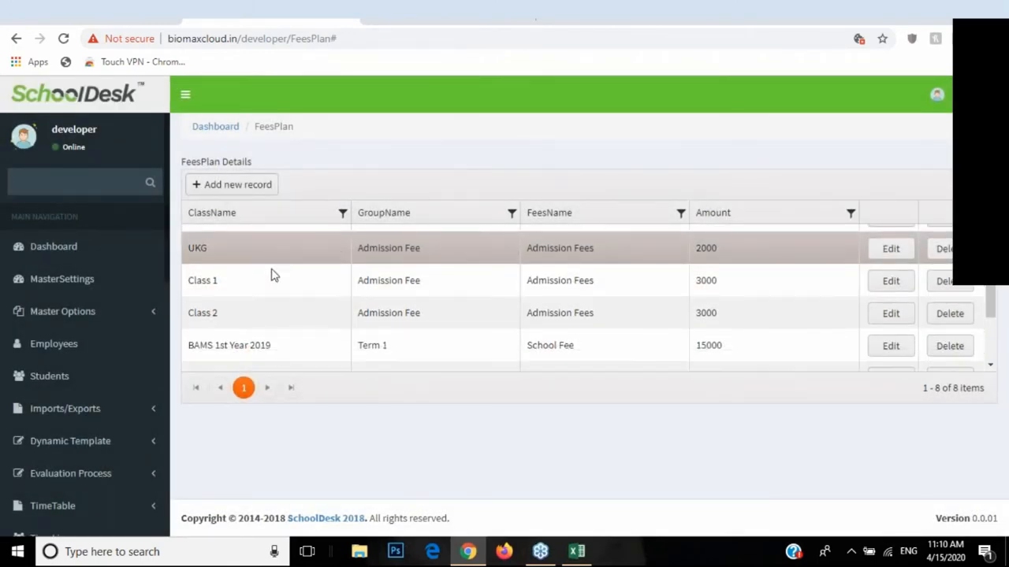
pyautogui.scroll(3, 279, 289)
pyautogui.scroll(-5, 24, 398)
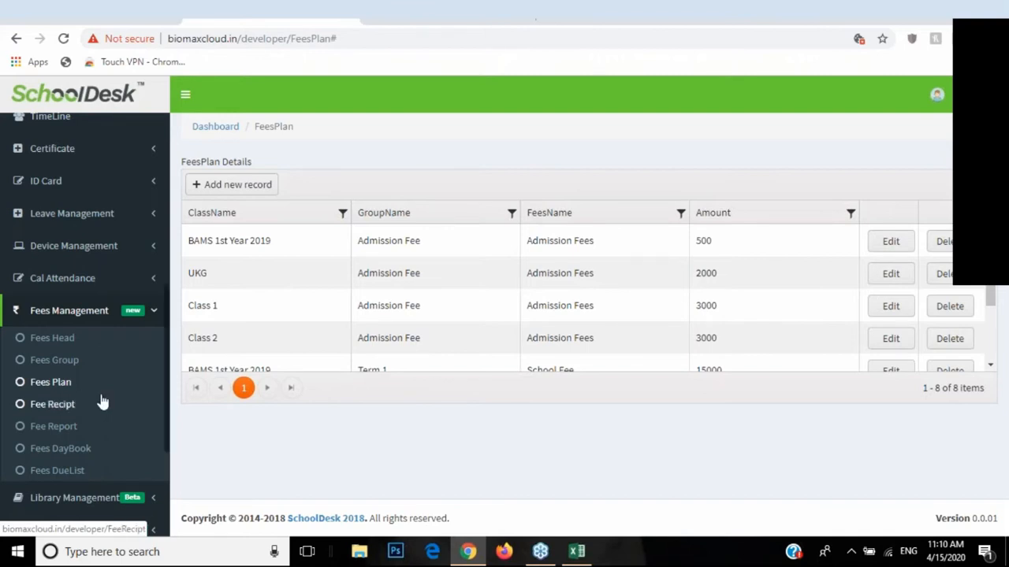
# Step: Start a new fee receipt for a student covering February, April and June
pyautogui.click(62, 408)
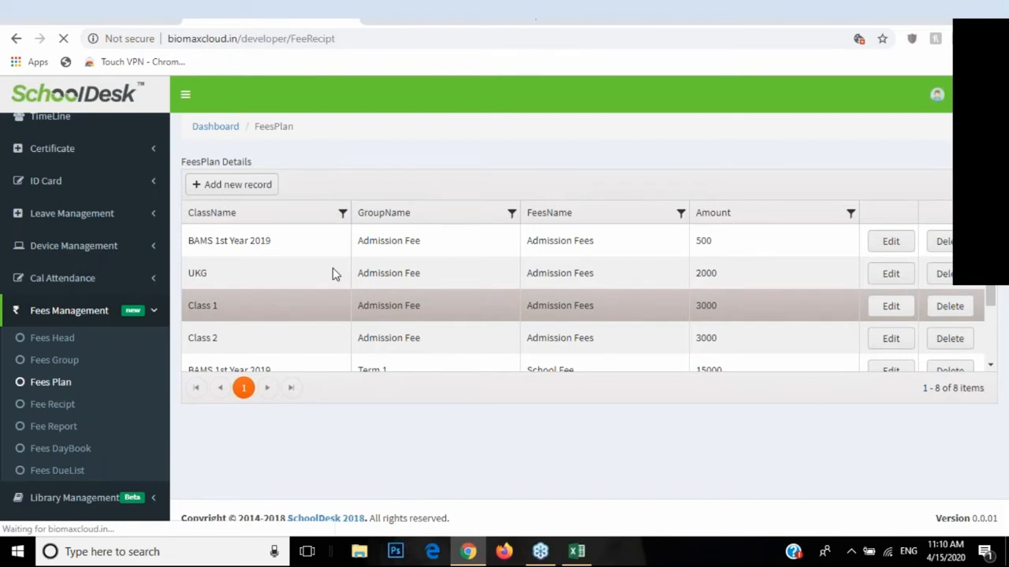
pyautogui.click(234, 188)
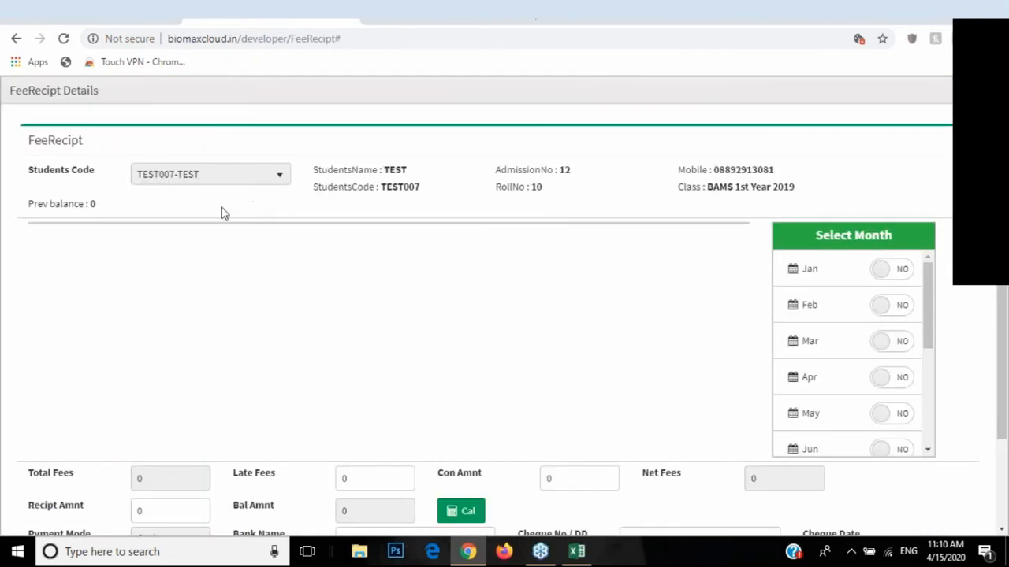
pyautogui.click(249, 181)
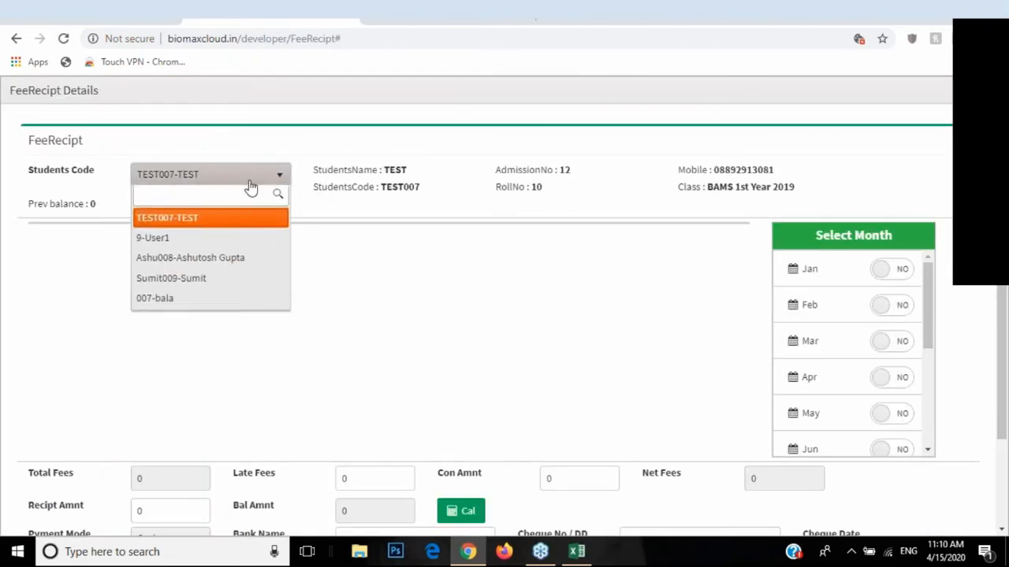
pyautogui.click(174, 265)
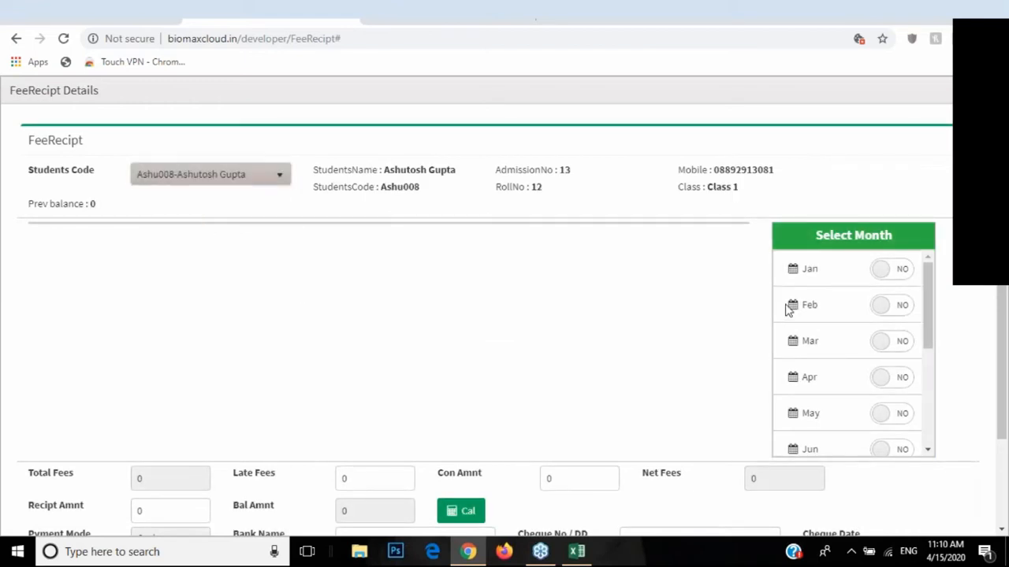
pyautogui.click(891, 305)
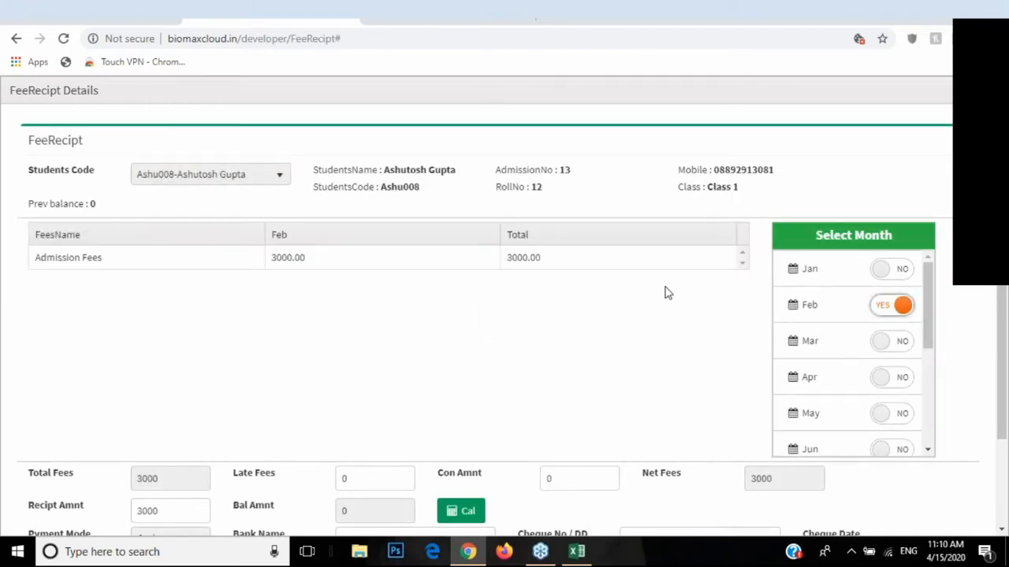
pyautogui.click(877, 377)
pyautogui.click(887, 449)
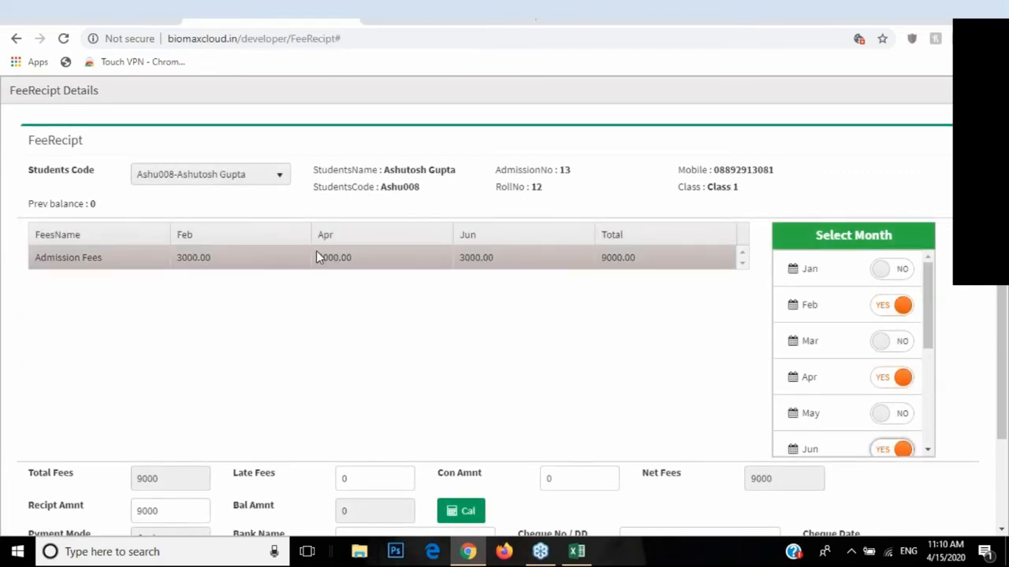
# Step: Edit the late fees amount, recalculate balance and net fees, then close the form unsaved
pyautogui.scroll(-1, 368, 292)
pyautogui.scroll(-3, 368, 291)
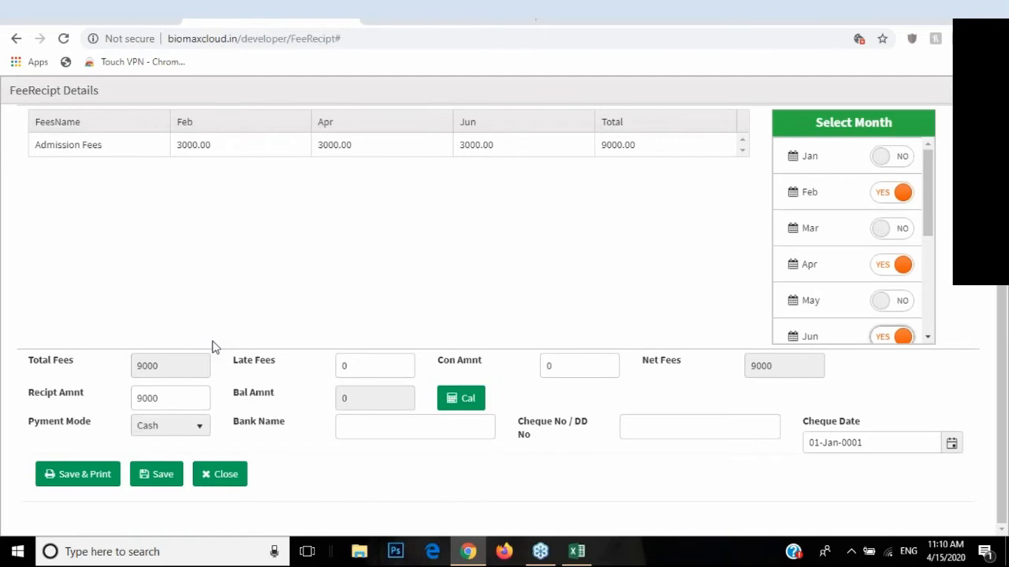
pyautogui.click(356, 361)
pyautogui.doubleClick(343, 363)
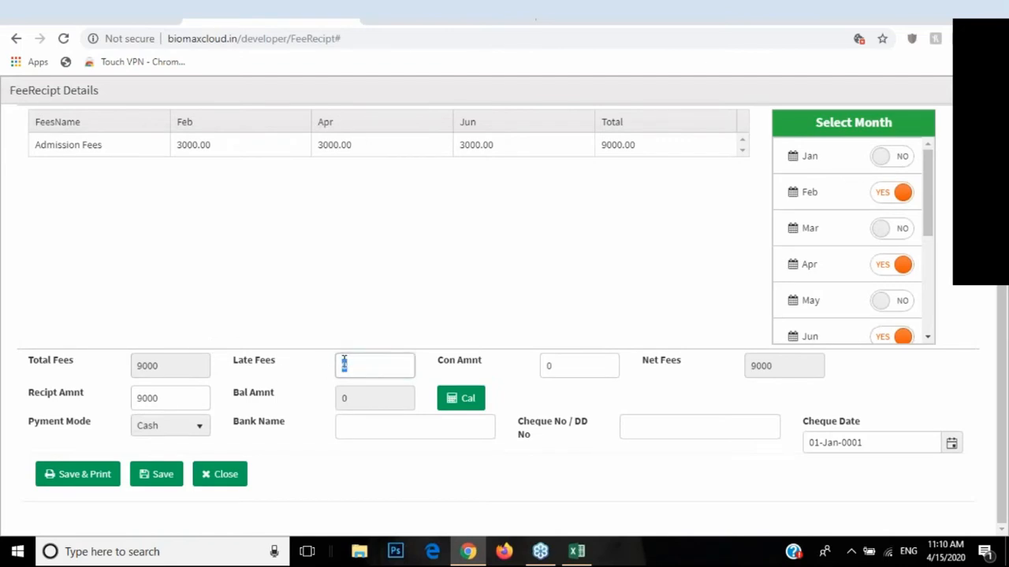
pyautogui.click(458, 398)
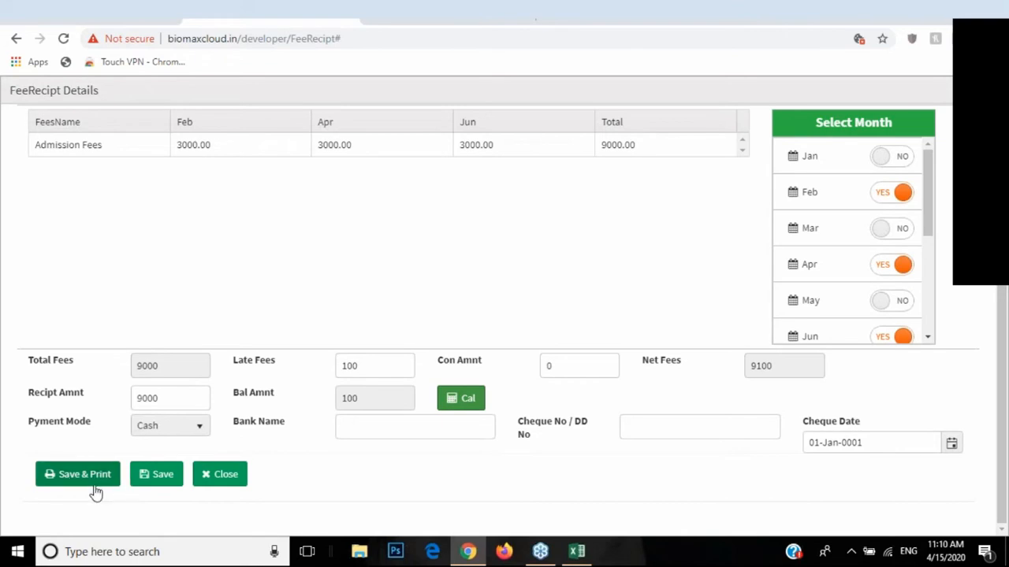
pyautogui.click(214, 481)
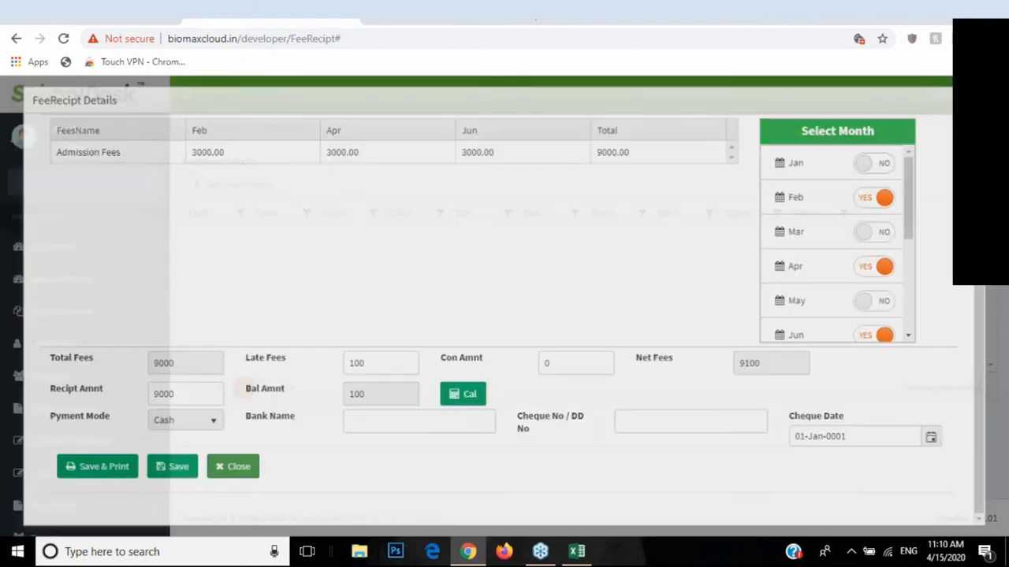
pyautogui.scroll(-6, 96, 407)
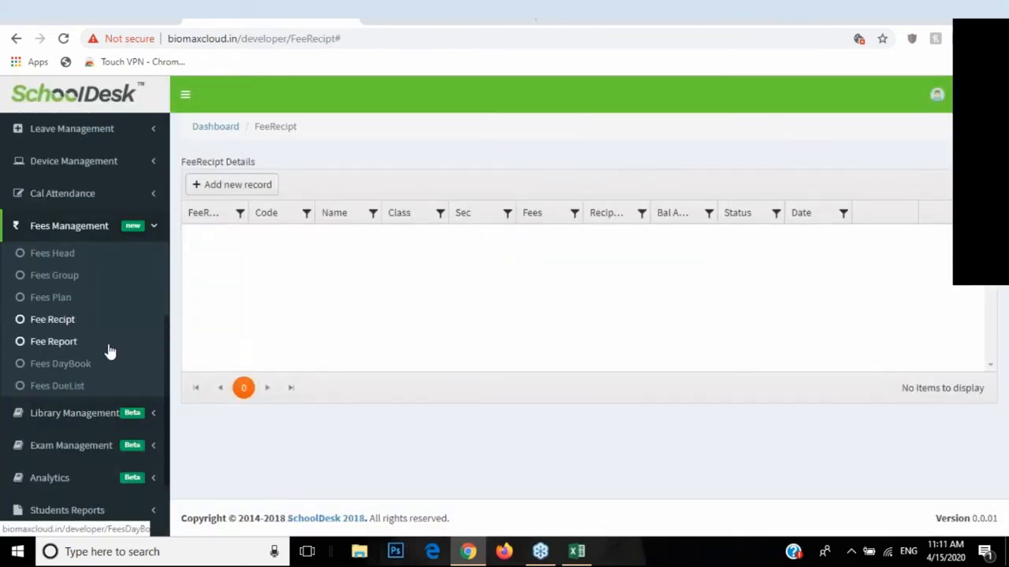
# Step: Open the Fee Report, filter it to class UKG, and dismiss the no-students message
pyautogui.click(62, 345)
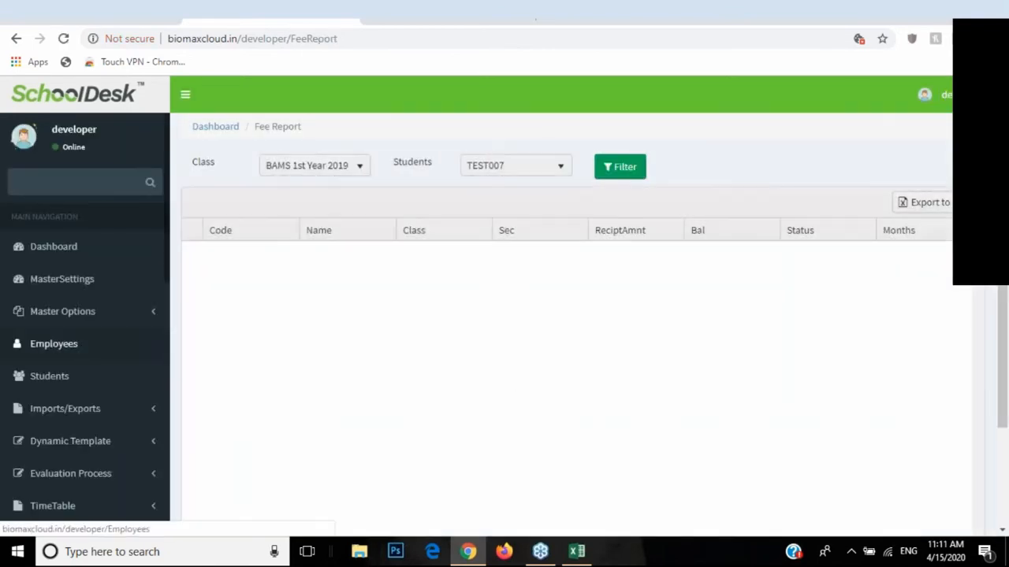
pyautogui.click(299, 167)
pyautogui.click(311, 169)
pyautogui.click(284, 207)
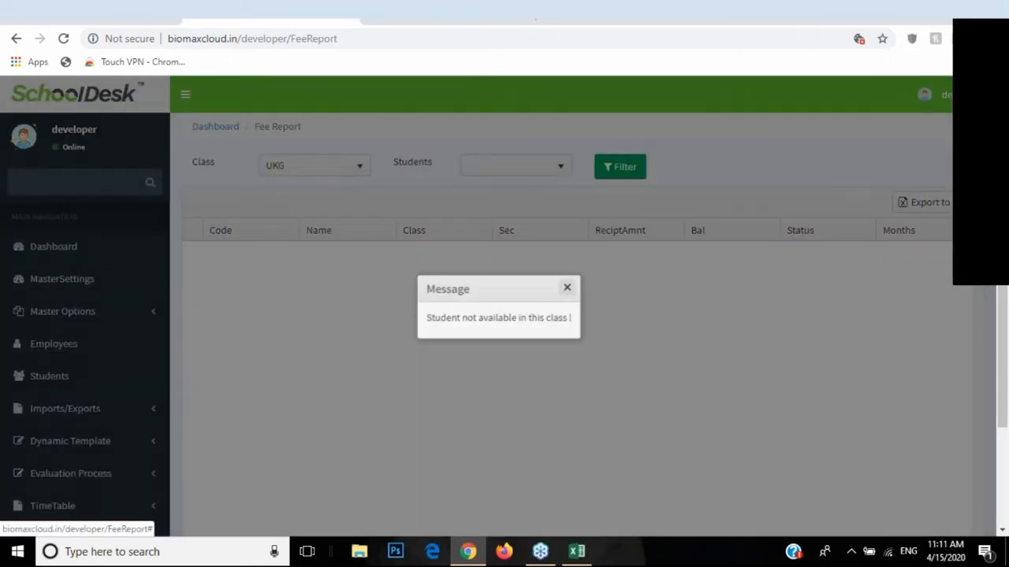
pyautogui.click(569, 288)
pyautogui.scroll(-2, 108, 323)
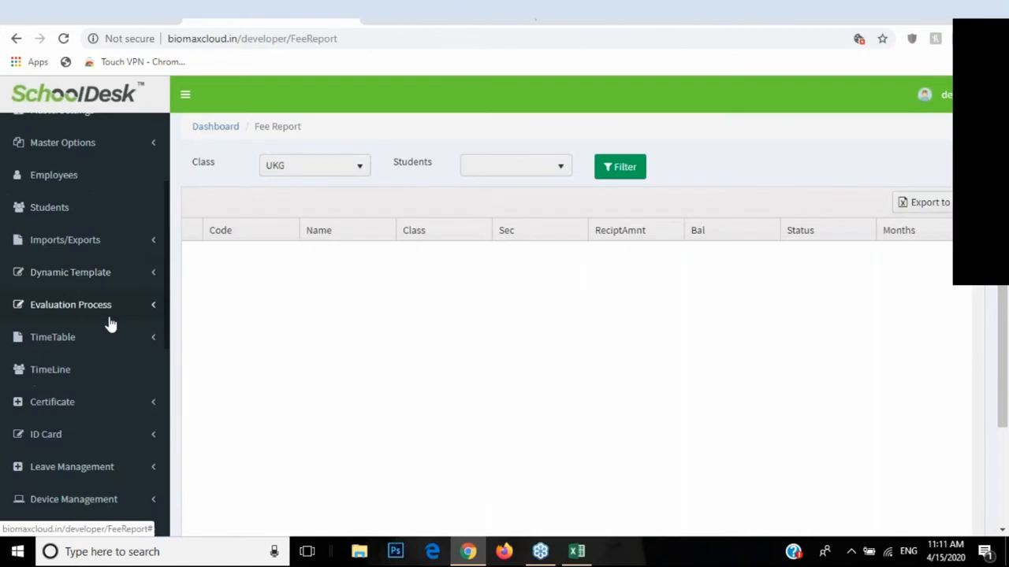
# Step: Try Class 1 in the class filter, then return to UKG and dismiss the message again
pyautogui.click(318, 167)
pyautogui.scroll(1, 319, 205)
pyautogui.click(302, 211)
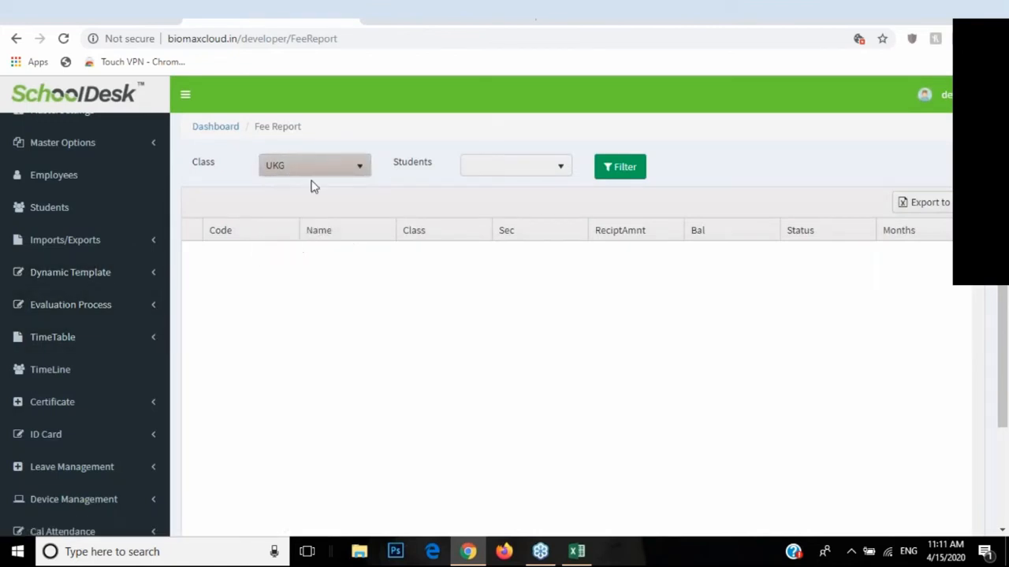
pyautogui.click(312, 169)
pyautogui.click(292, 229)
pyautogui.click(316, 166)
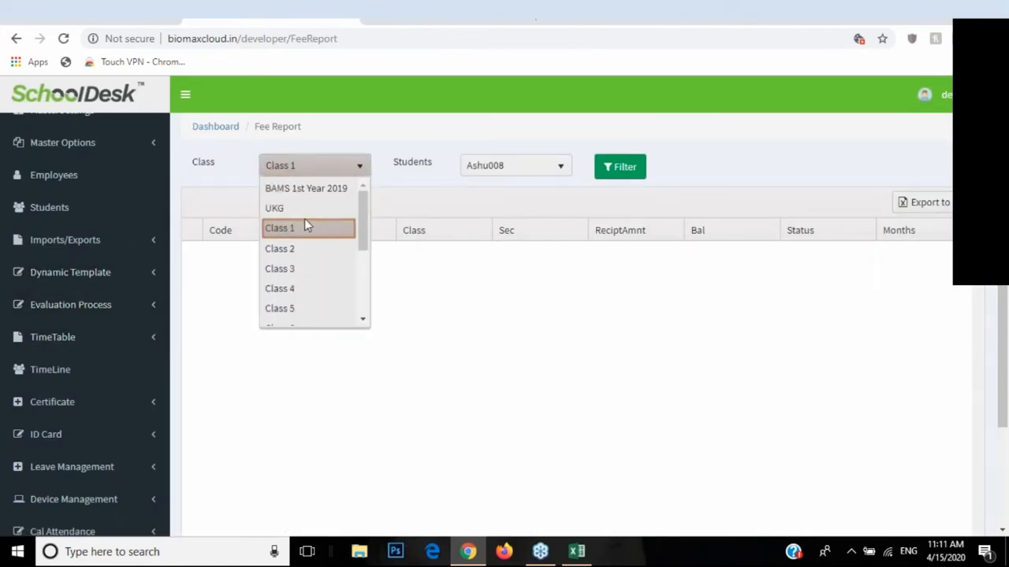
pyautogui.click(304, 209)
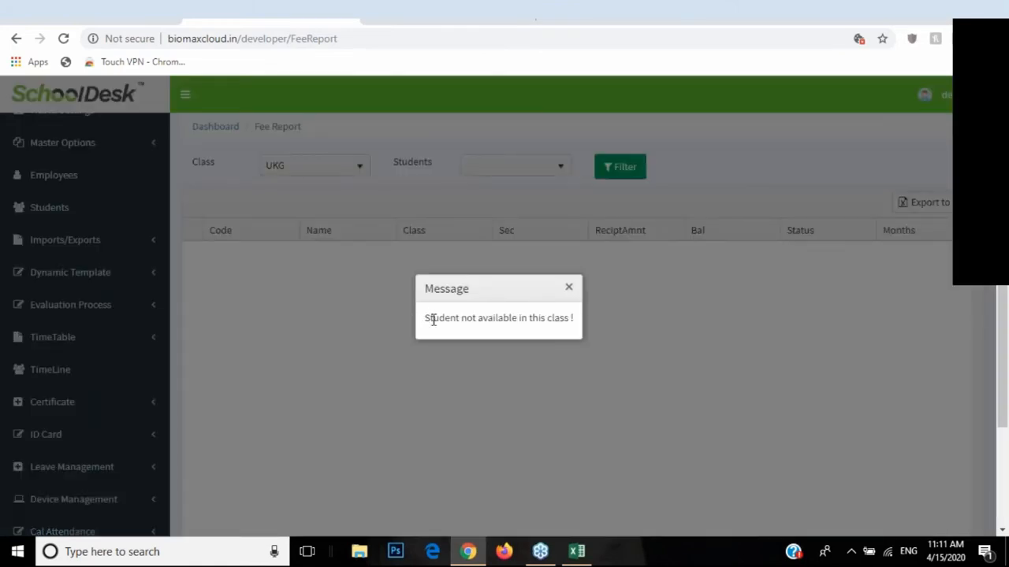
pyautogui.moveTo(433, 319); pyautogui.dragTo(559, 291)
pyautogui.click(561, 289)
pyautogui.scroll(-5, 155, 337)
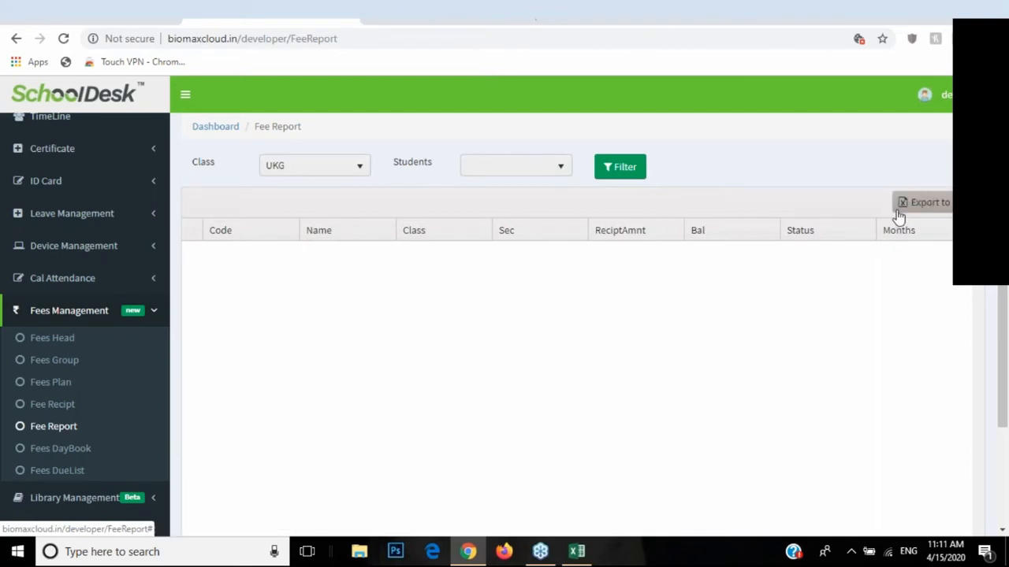
# Step: View the empty Fees DayBook for 13–17 Apr 2020, then go to the Fee Receipt page
pyautogui.click(63, 454)
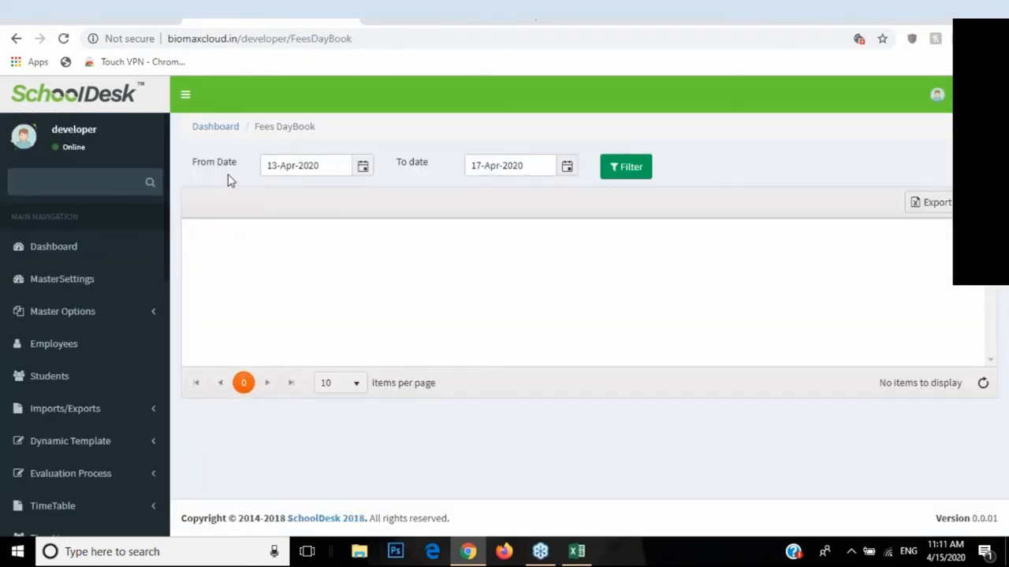
pyautogui.scroll(-1, 81, 378)
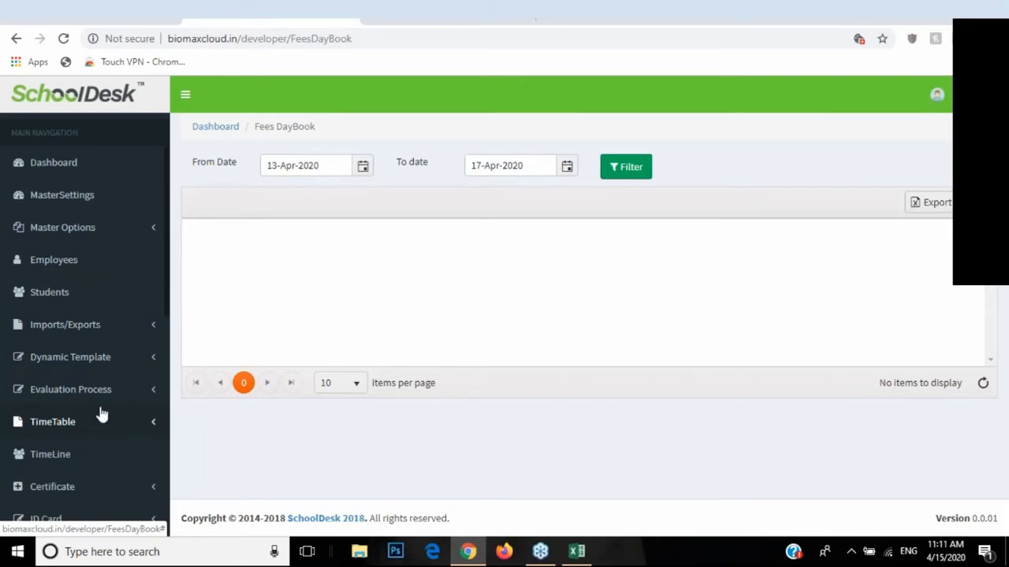
pyautogui.scroll(-1, 139, 369)
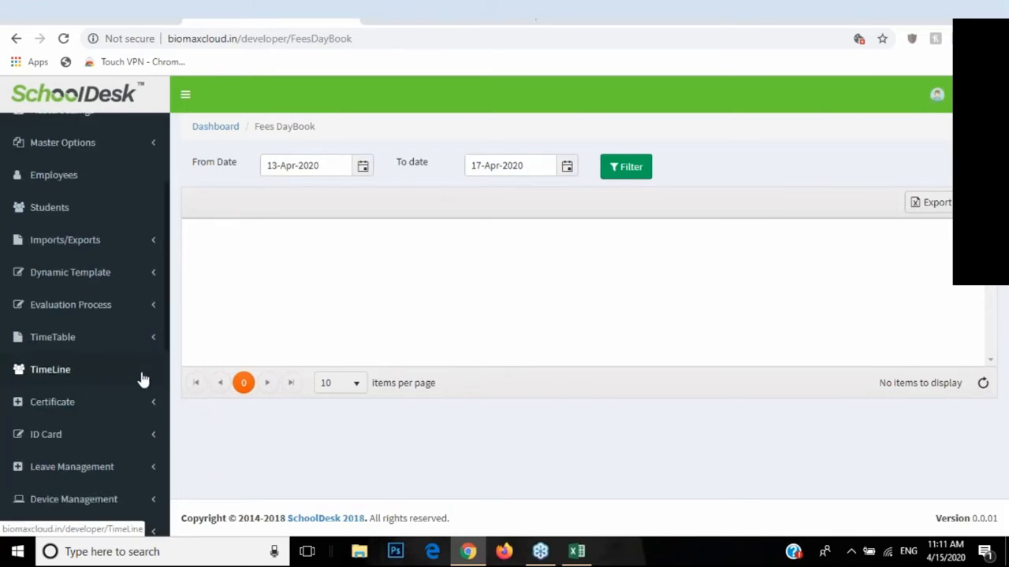
pyautogui.scroll(-2, 122, 448)
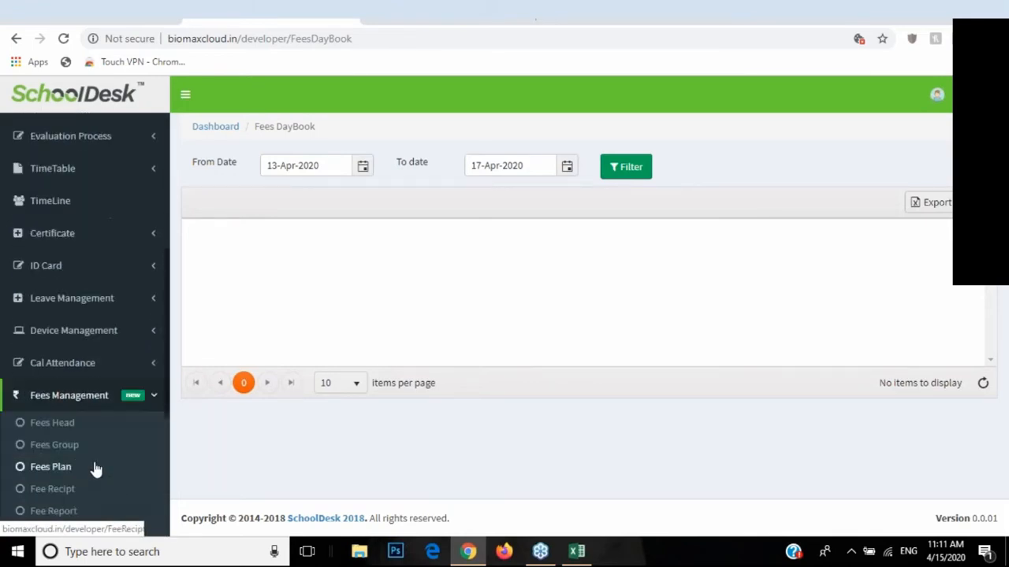
pyautogui.click(48, 490)
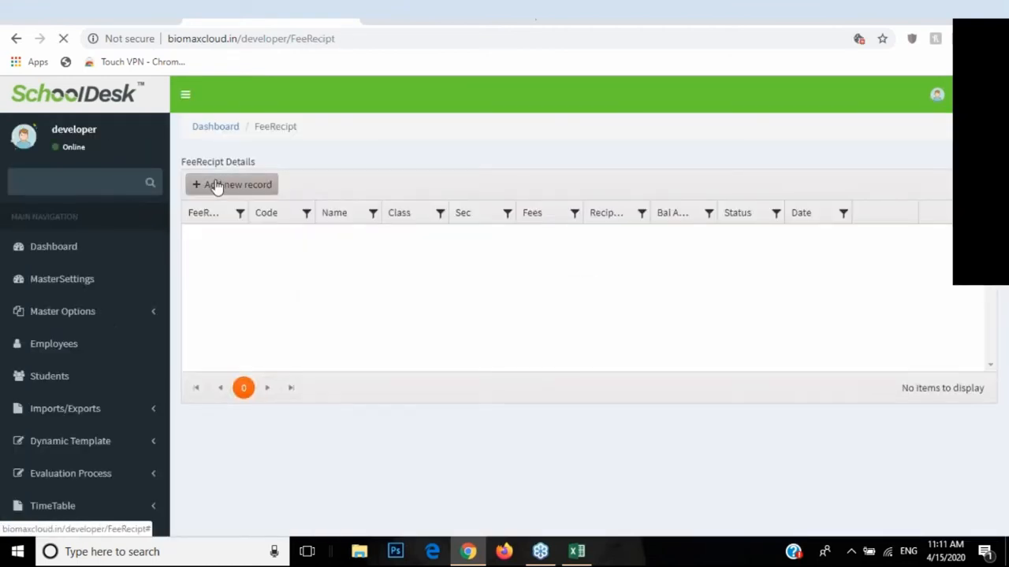
# Step: Start a new receipt for the student with Feb, Apr and Jun marked as paid
pyautogui.click(218, 186)
pyautogui.click(213, 181)
pyautogui.click(180, 265)
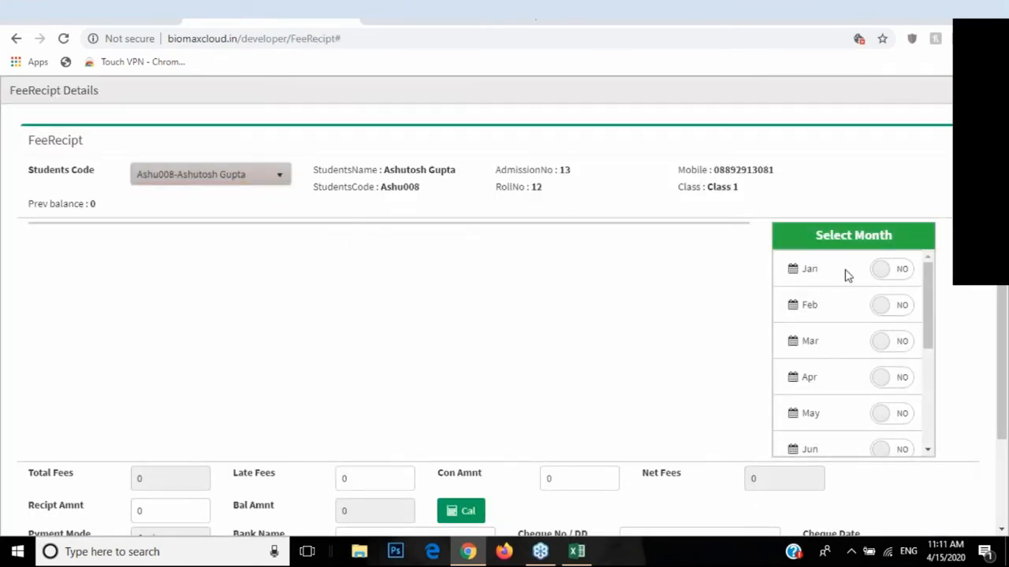
pyautogui.click(880, 269)
pyautogui.click(895, 342)
pyautogui.click(892, 307)
pyautogui.click(889, 275)
pyautogui.click(896, 342)
pyautogui.click(898, 382)
pyautogui.click(893, 448)
pyautogui.scroll(-1, 465, 360)
pyautogui.scroll(-2, 465, 360)
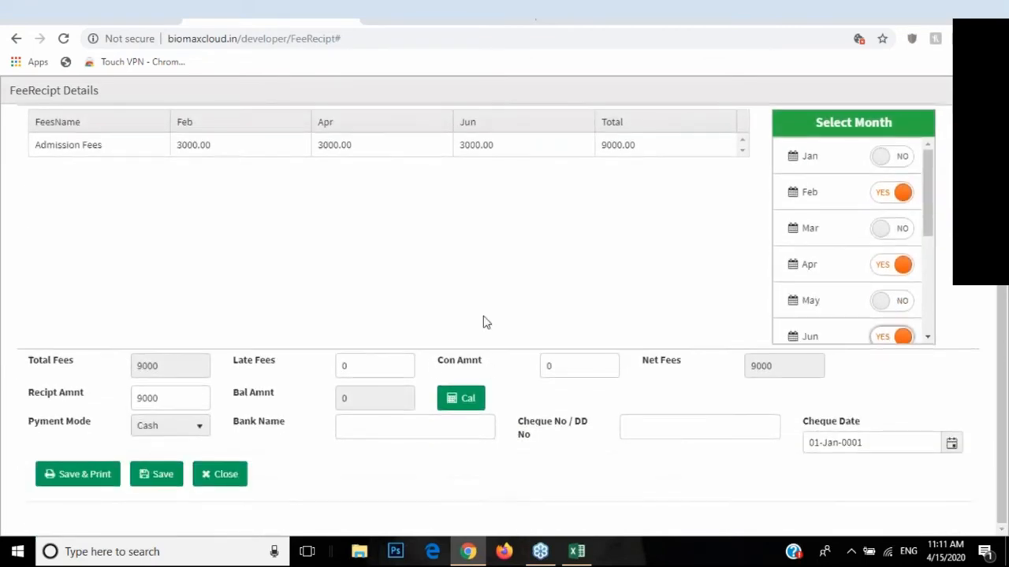
# Step: Add a 100 late fee, recalculate, attempt saving, dismiss the datetime error, and close the form
pyautogui.click(390, 364)
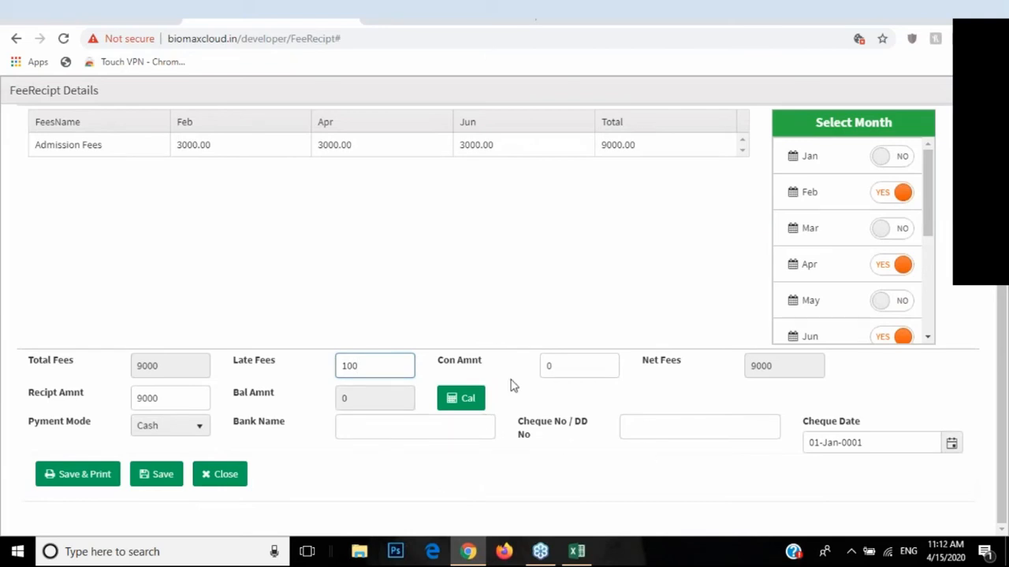
pyautogui.click(467, 399)
pyautogui.click(160, 484)
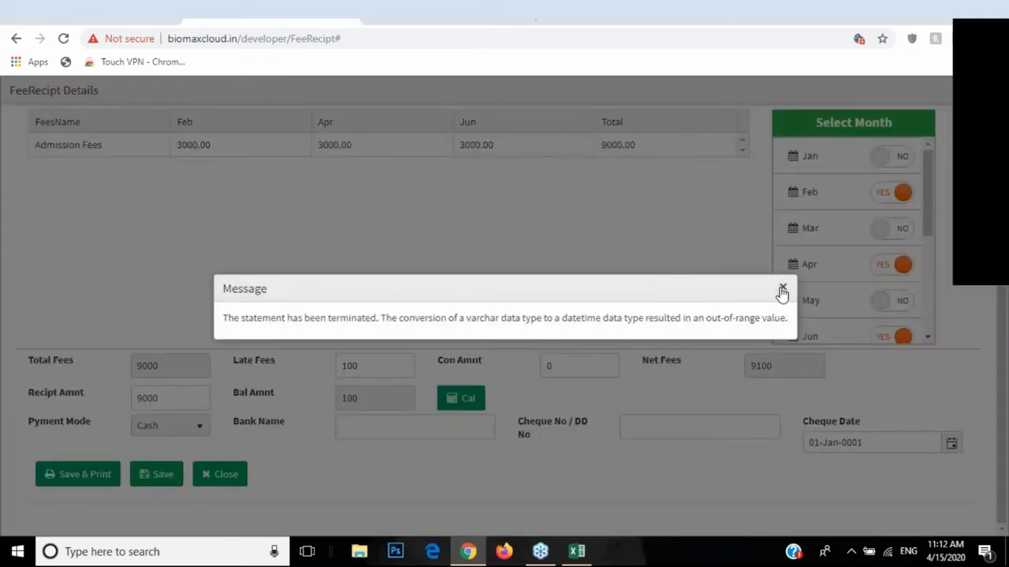
pyautogui.click(782, 290)
pyautogui.scroll(2, 340, 378)
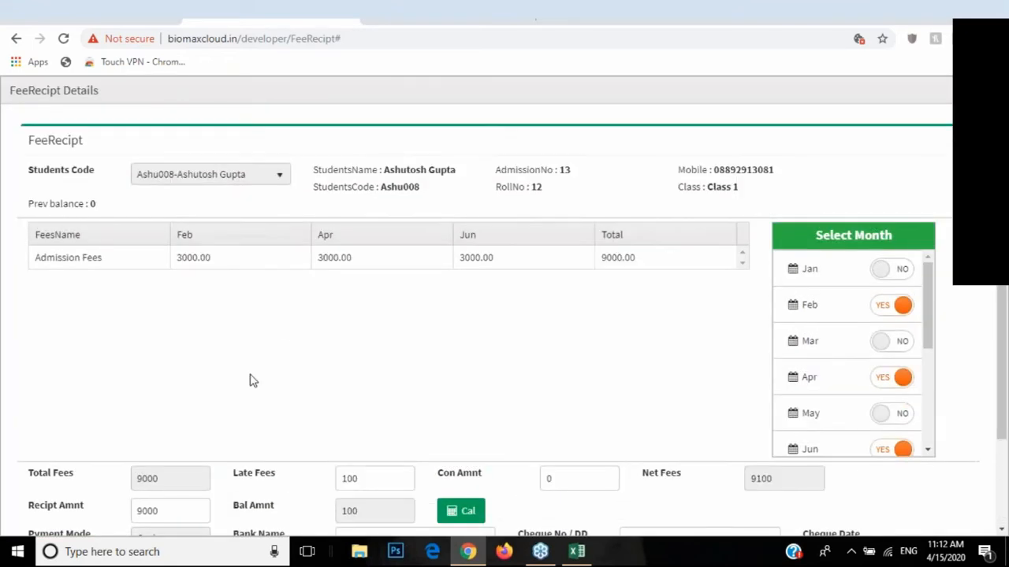
pyautogui.scroll(-3, 213, 441)
pyautogui.click(206, 475)
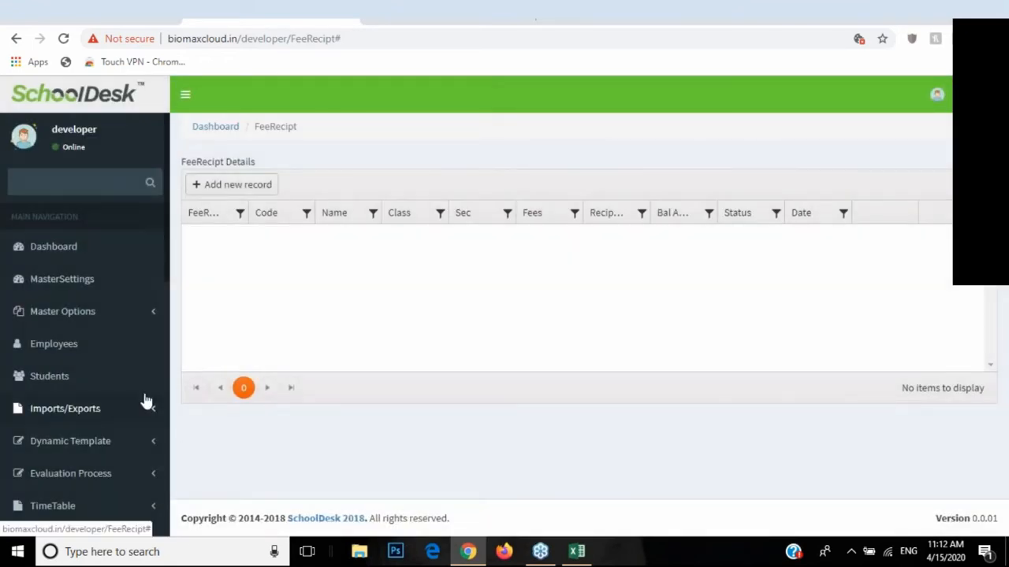
pyautogui.scroll(-5, 134, 405)
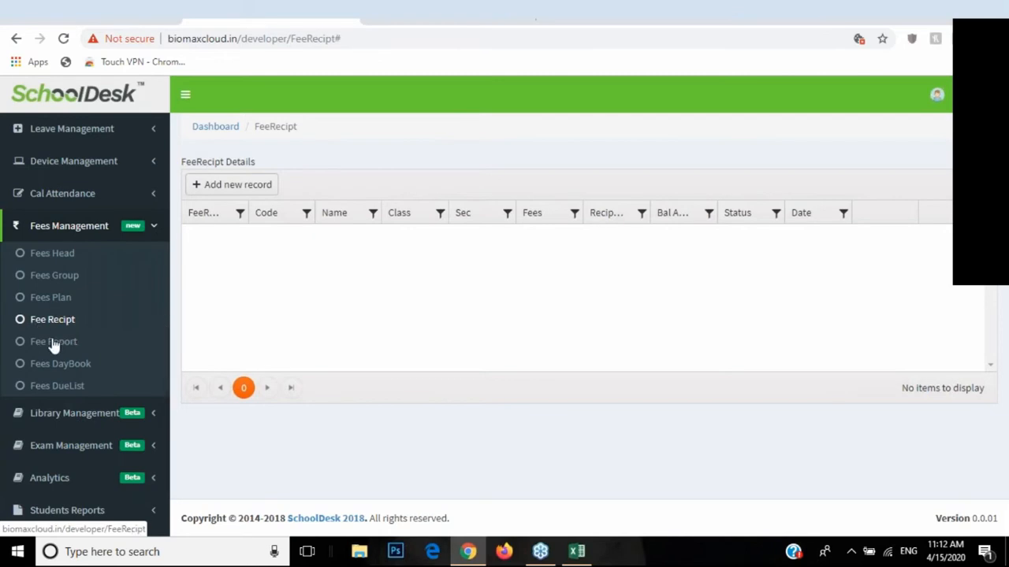
# Step: In the Fees DayBook, pick 01-Apr-2020 as From Date and 15-Apr-2020 as To date
pyautogui.click(42, 367)
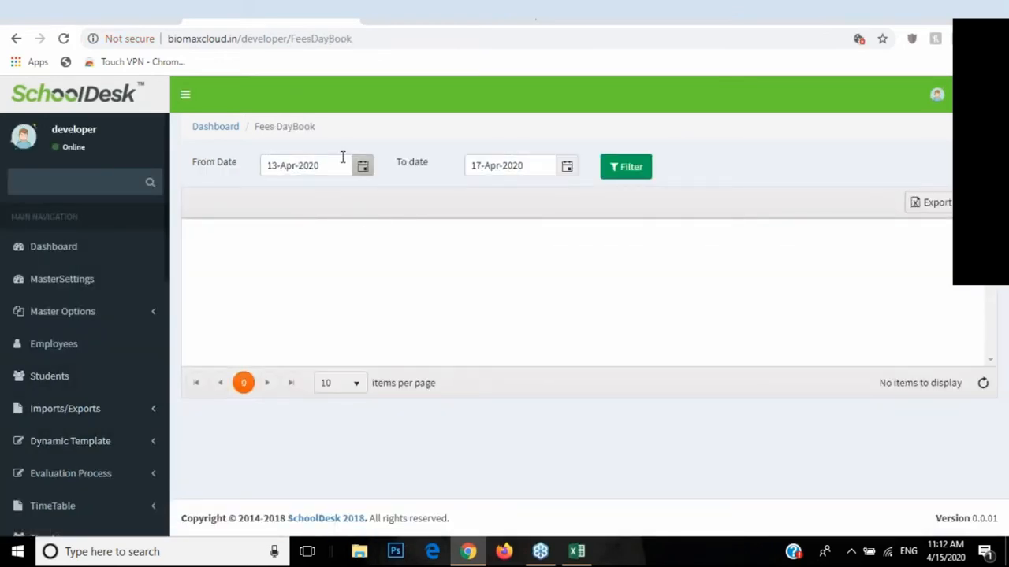
pyautogui.moveTo(201, 163); pyautogui.dragTo(428, 168)
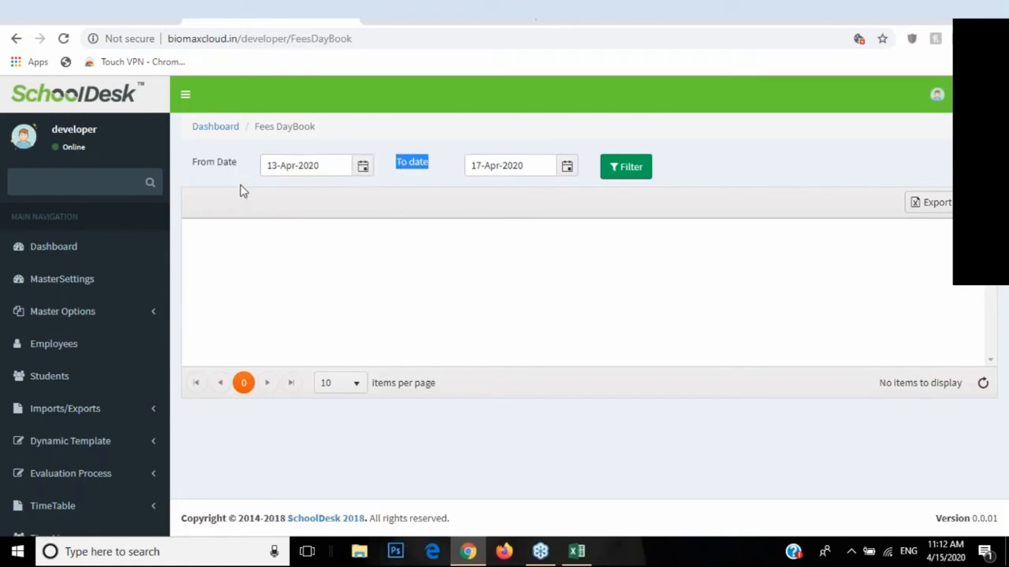
pyautogui.click(362, 166)
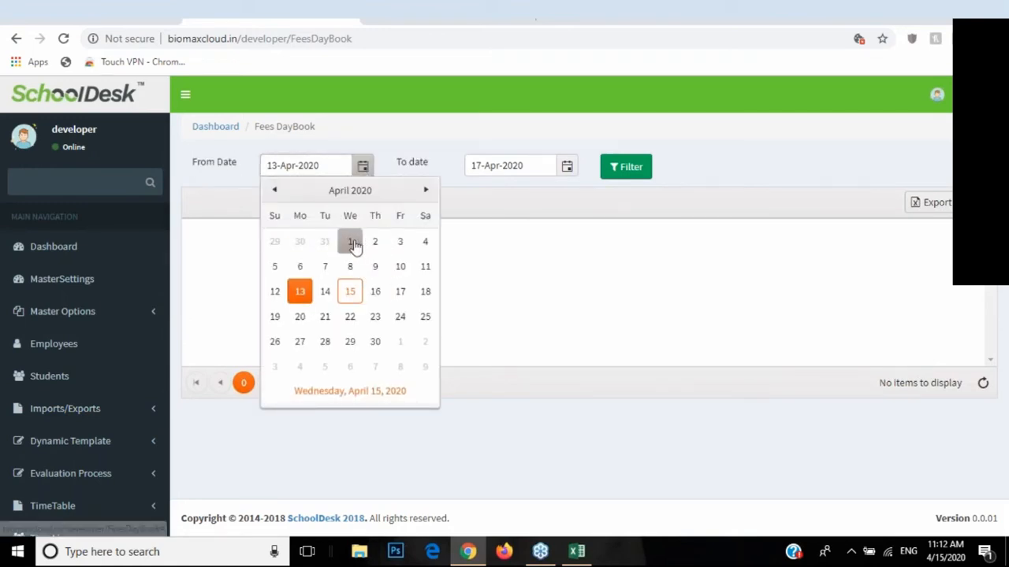
pyautogui.click(358, 242)
pyautogui.click(567, 166)
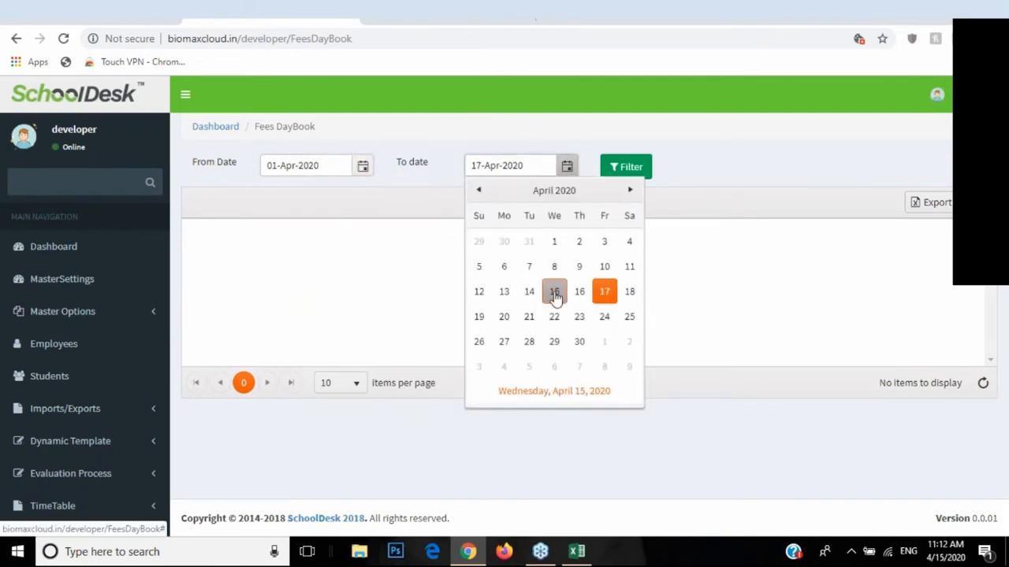
pyautogui.click(554, 292)
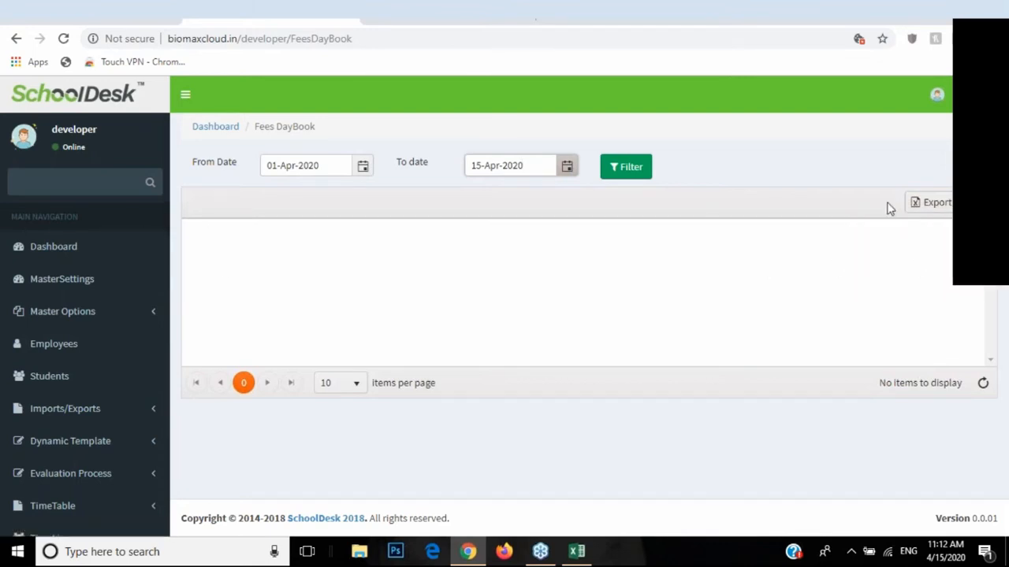
# Step: Open the Fees DueList page from Fees Management in the sidebar
pyautogui.scroll(-6, 138, 378)
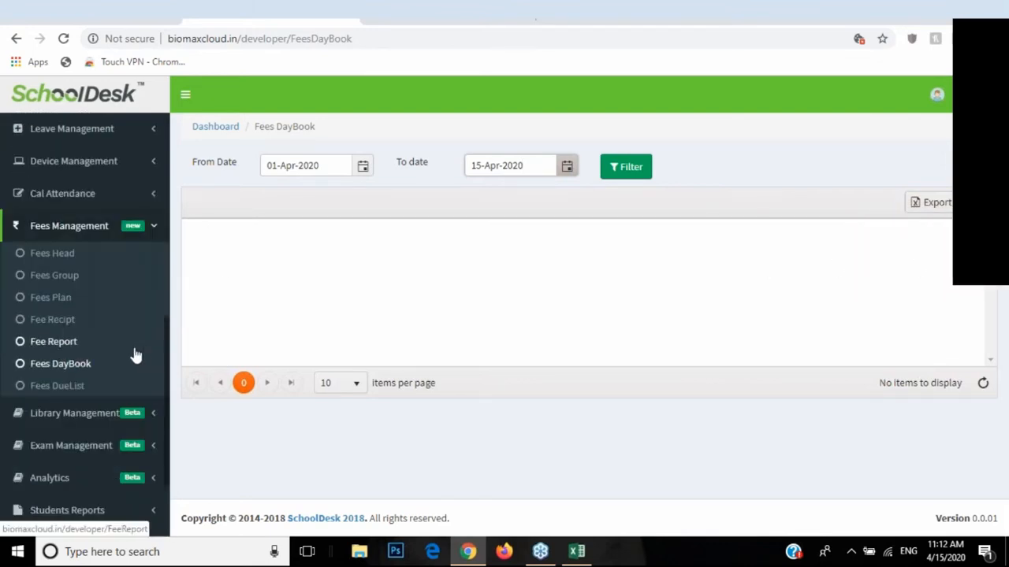
pyautogui.click(52, 386)
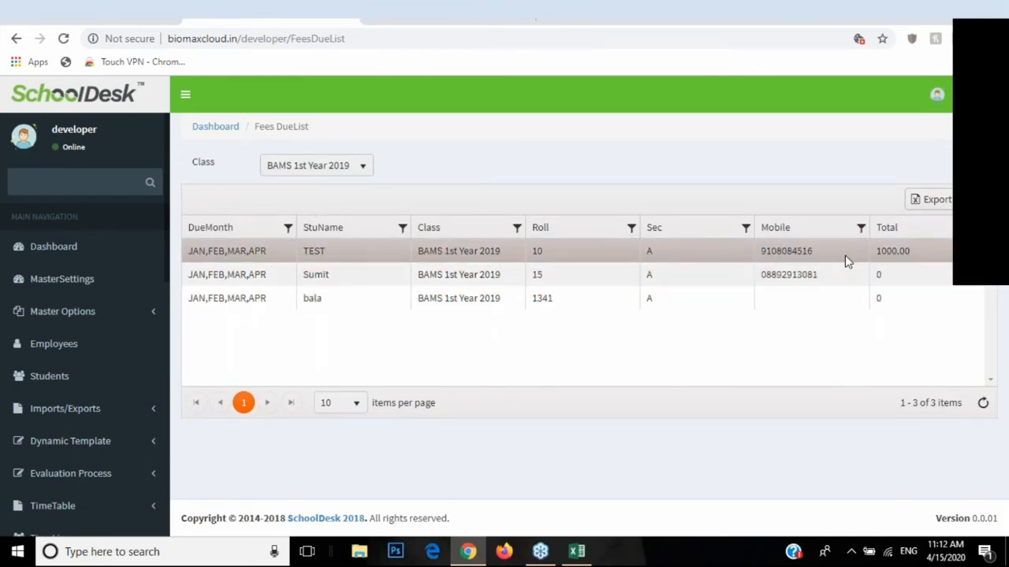
# Step: Highlight the 1000.00 due total on Fees DueList, then bring up the Fees Group list
pyautogui.doubleClick(894, 251)
pyautogui.scroll(-4, 47, 378)
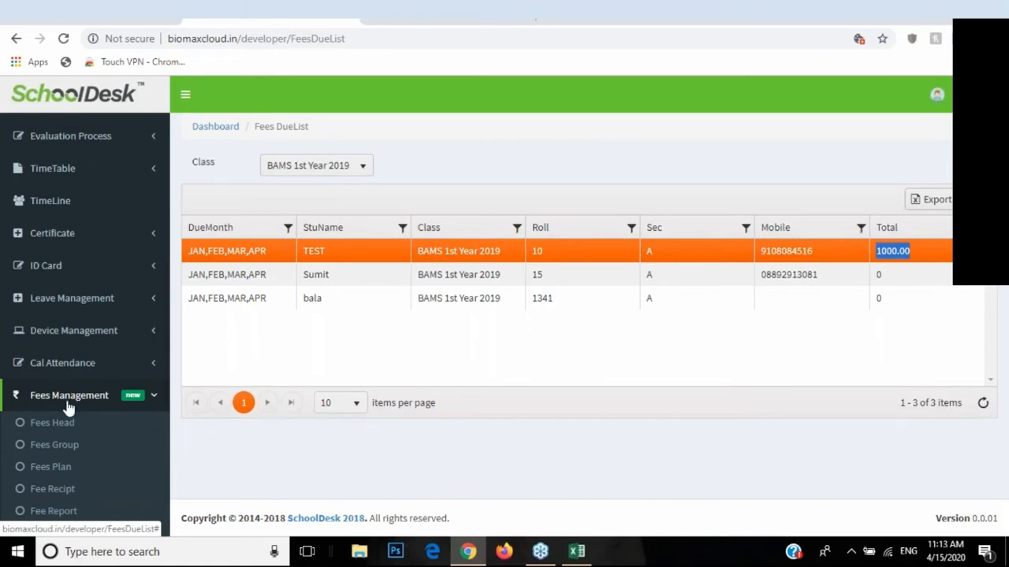
pyautogui.click(53, 446)
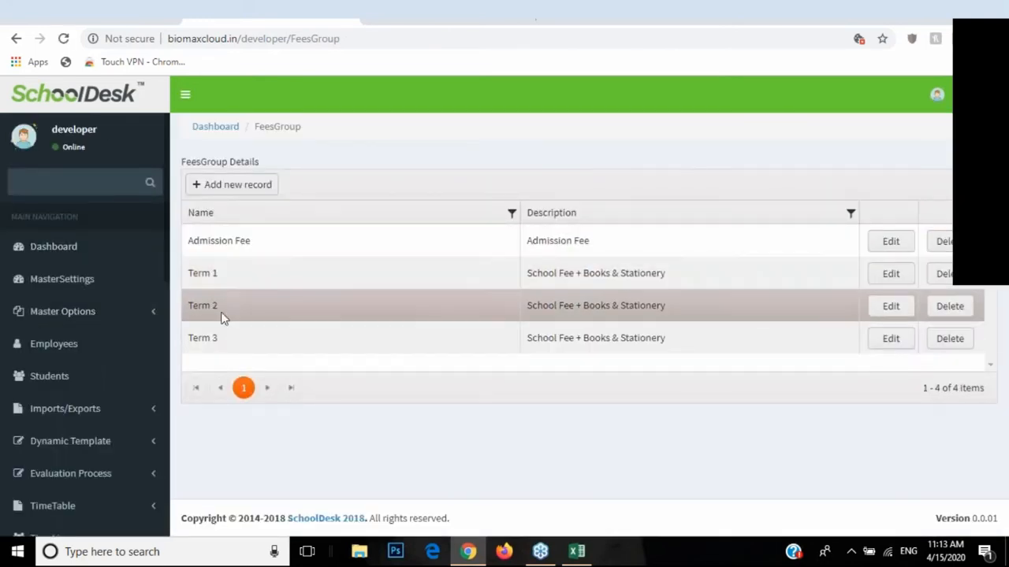
# Step: Check the first student's fee group (Admission Fee) on the Students page without saving
pyautogui.click(50, 378)
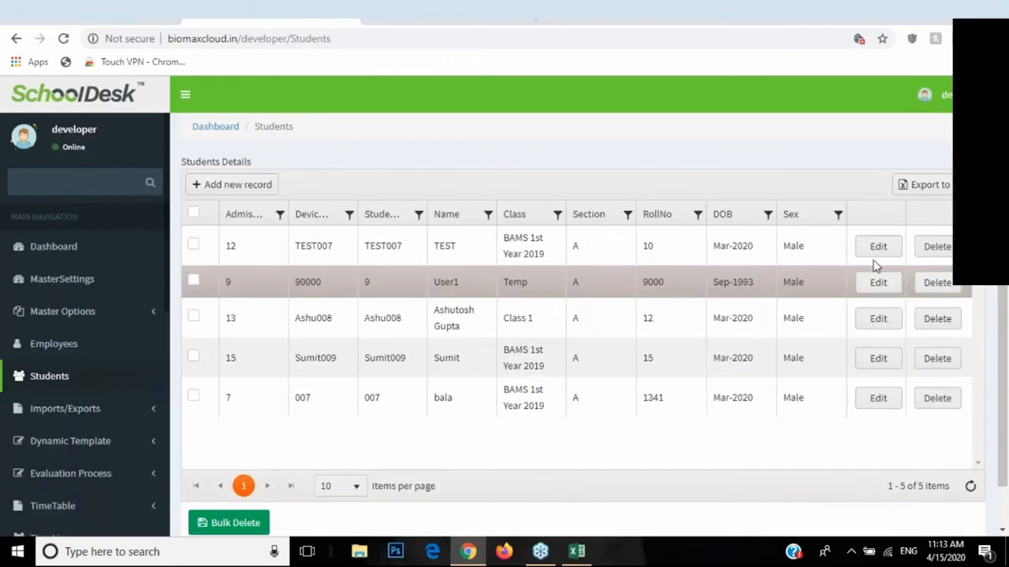
pyautogui.click(879, 251)
pyautogui.scroll(-3, 544, 341)
pyautogui.moveTo(509, 395); pyautogui.dragTo(644, 398)
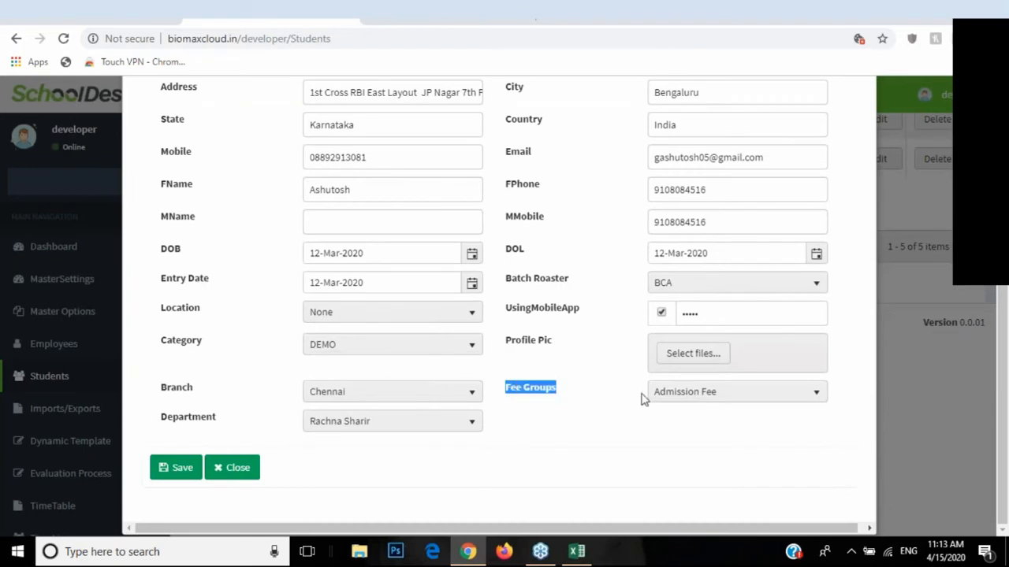
pyautogui.click(675, 405)
pyautogui.click(683, 439)
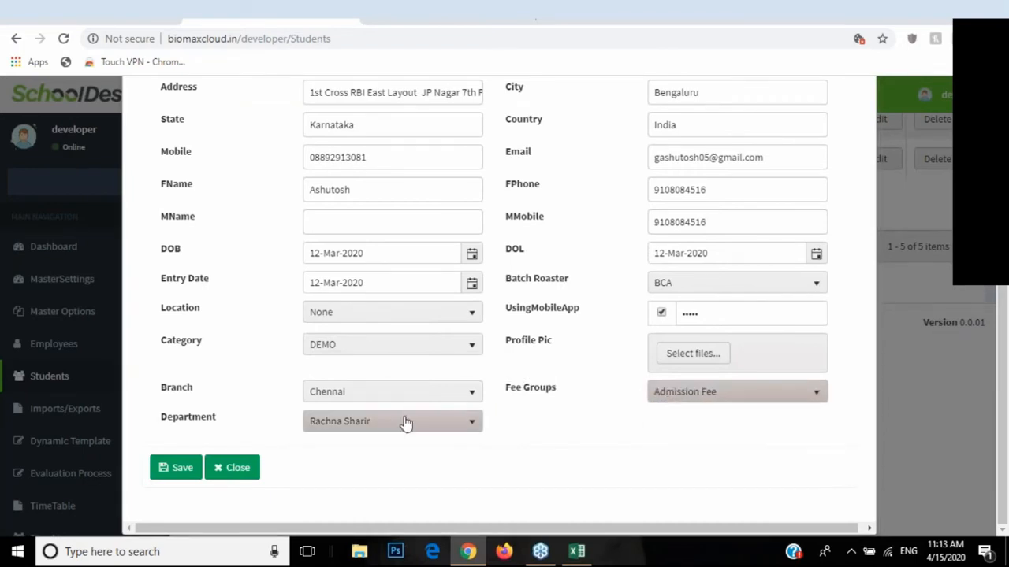
pyautogui.click(239, 476)
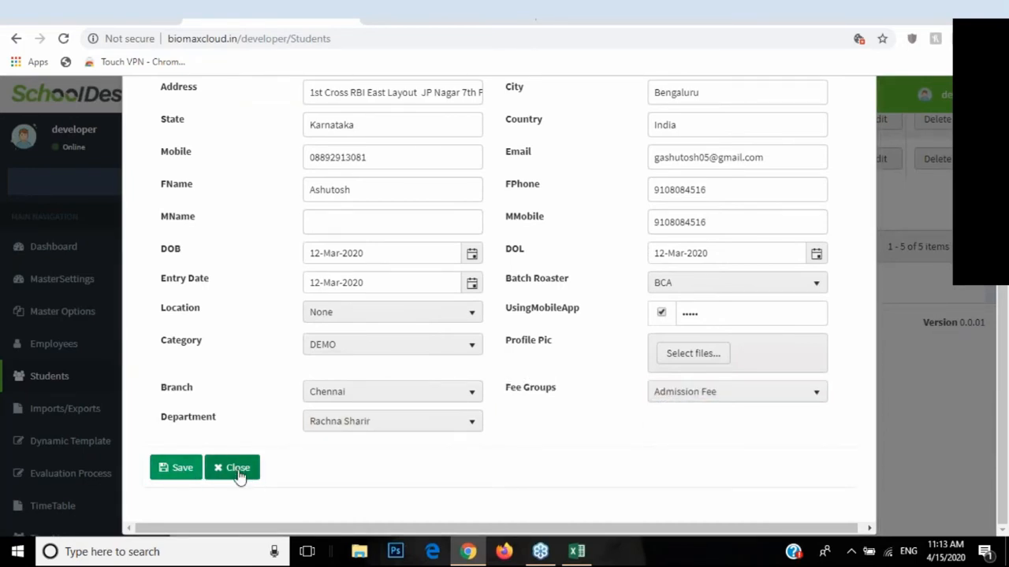
# Step: Expand the Library Management section in the sidebar
pyautogui.scroll(-5, 79, 386)
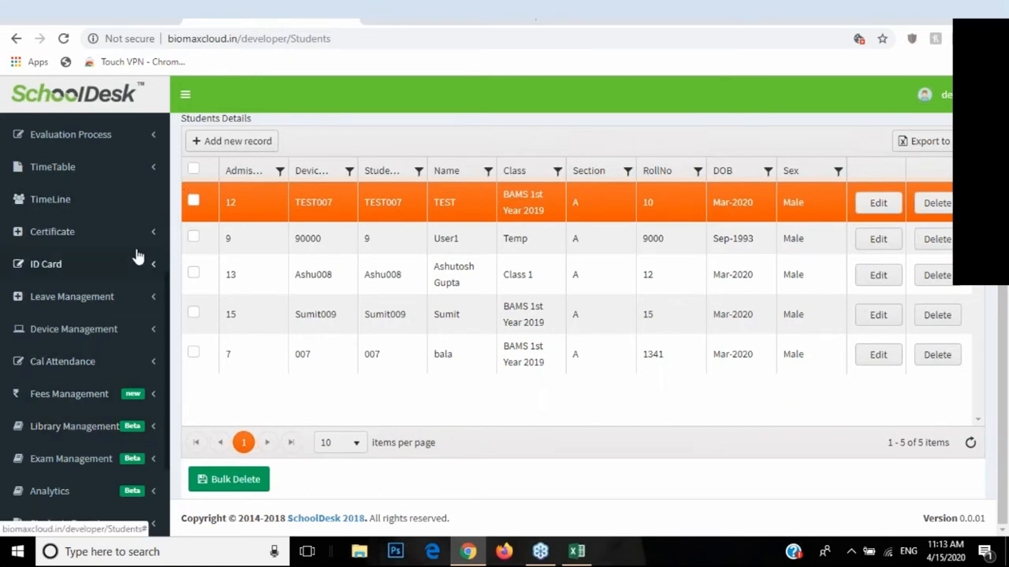
pyautogui.scroll(-2, 138, 335)
pyautogui.click(136, 340)
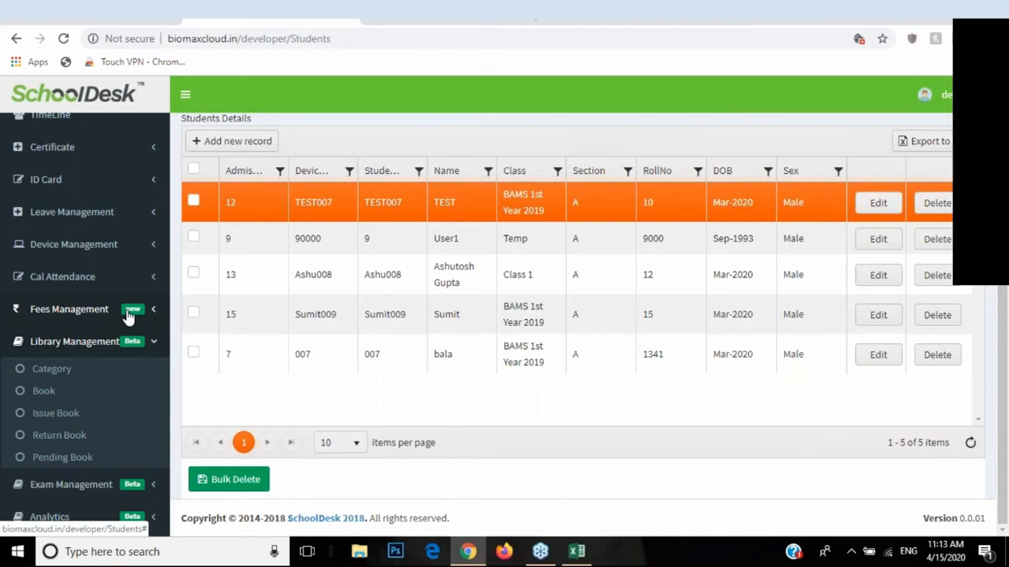
# Step: Try the new book category form, including ReturnMaxDay, and close it without adding anything
pyautogui.click(62, 377)
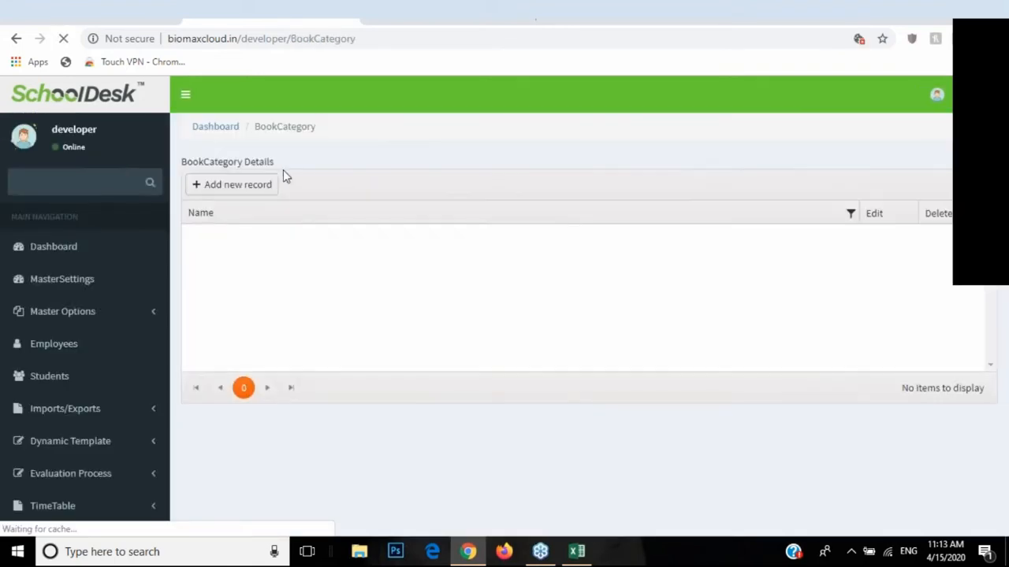
pyautogui.click(247, 189)
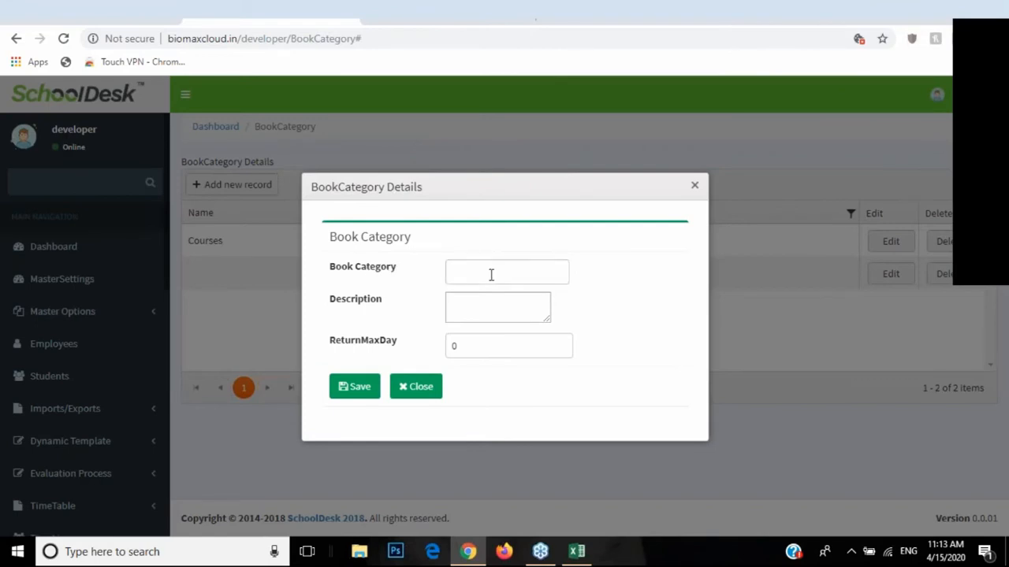
pyautogui.click(490, 275)
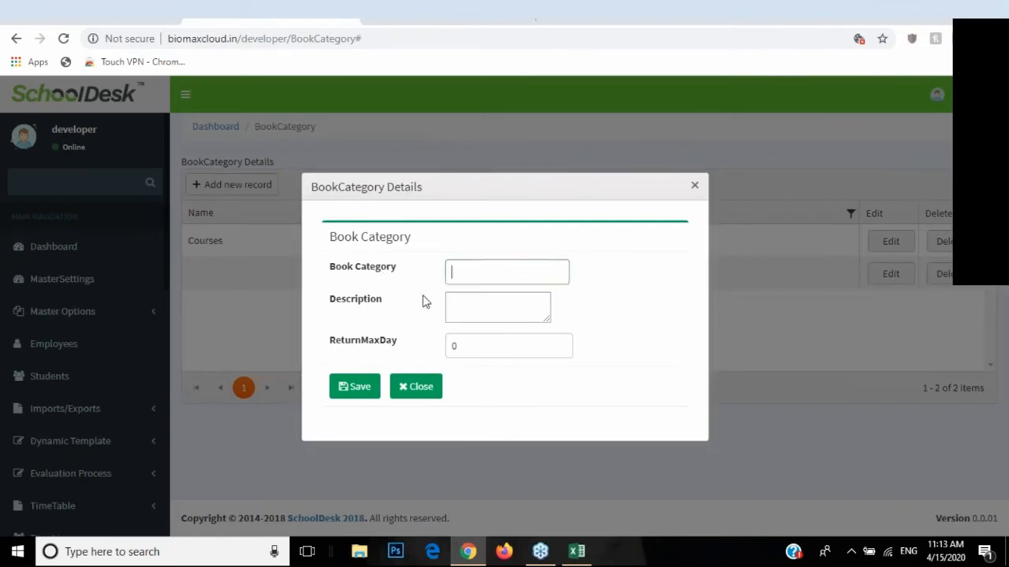
pyautogui.click(466, 309)
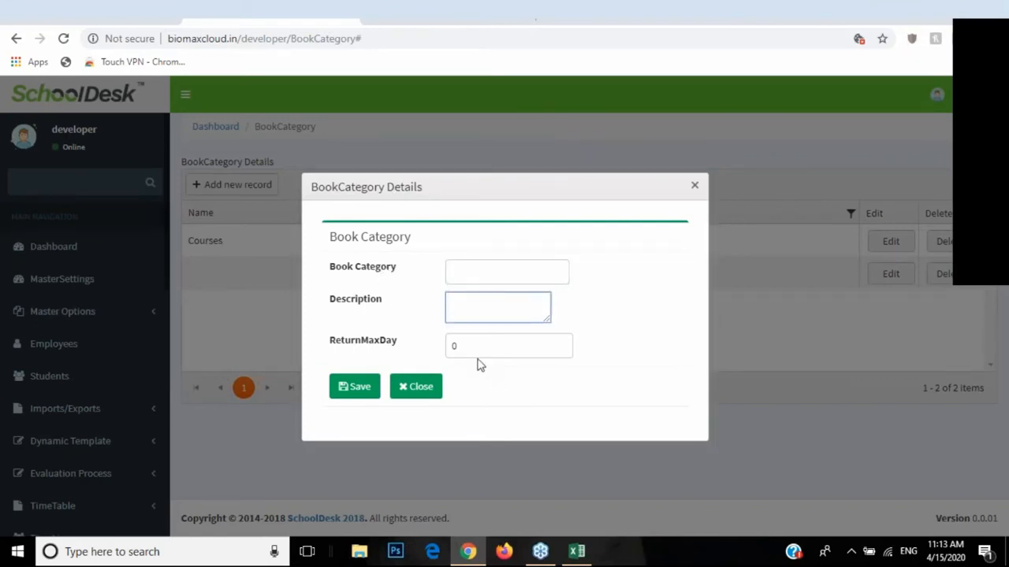
pyautogui.doubleClick(331, 344)
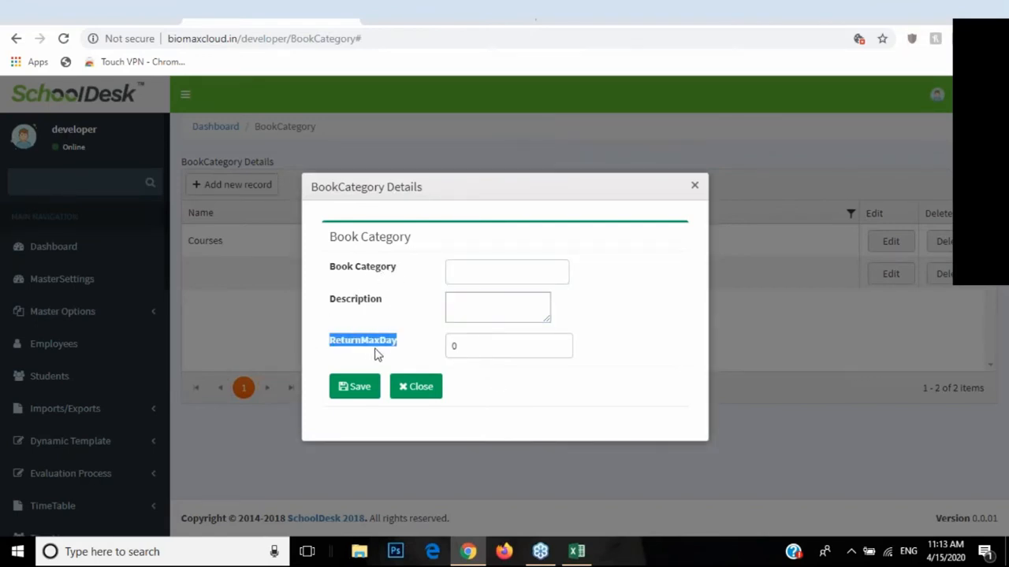
pyautogui.doubleClick(467, 344)
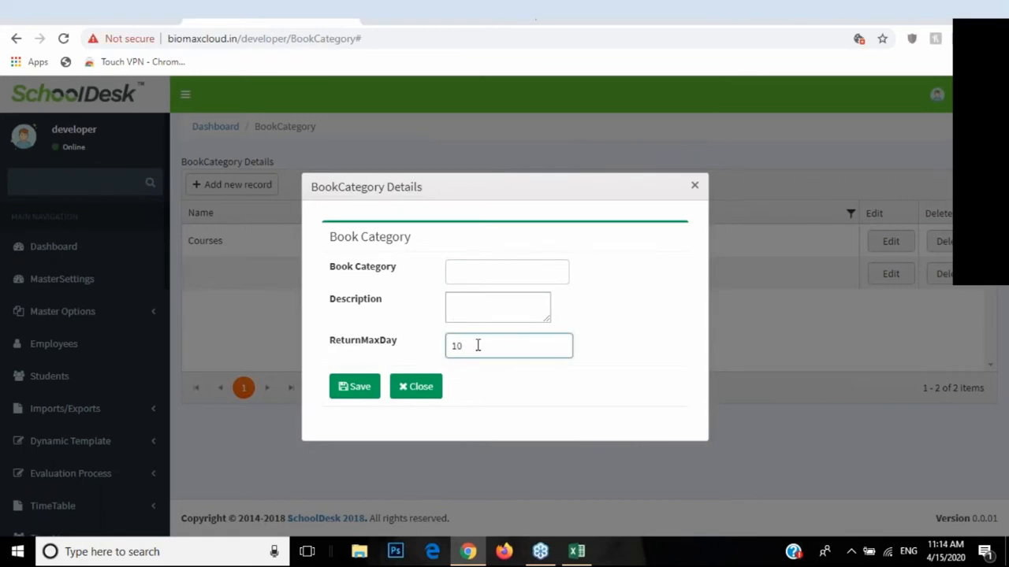
pyautogui.click(417, 387)
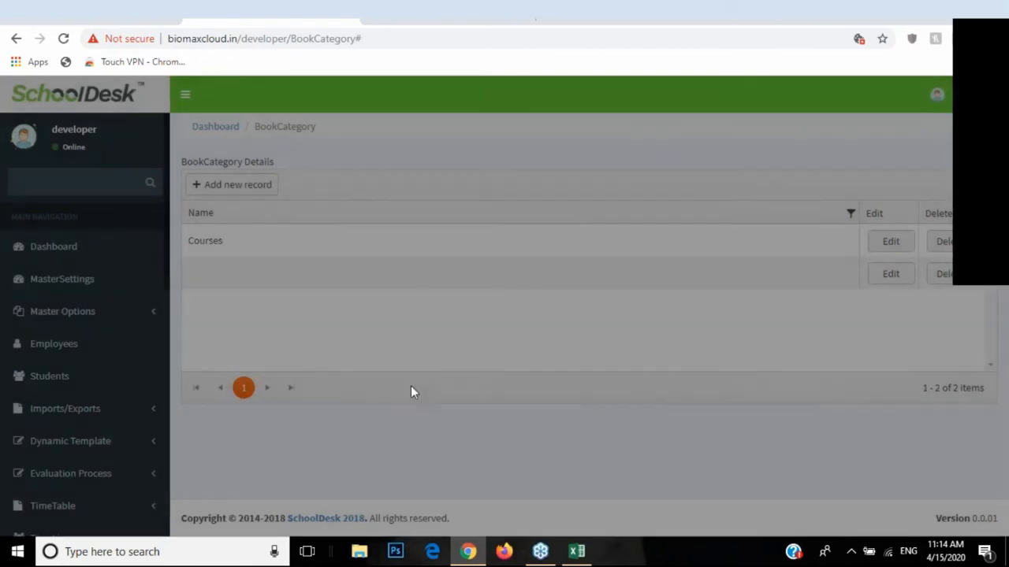
pyautogui.scroll(-5, 72, 339)
pyautogui.click(71, 342)
# Step: Inspect the RD Sharma book (quantity 25, category Courses) unchanged, then go to Issue Book
pyautogui.click(35, 398)
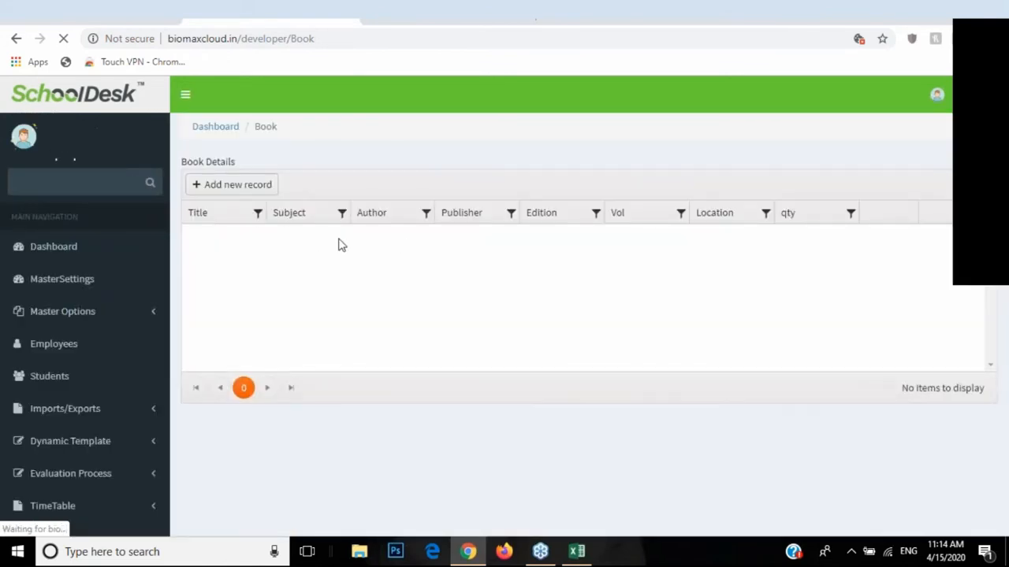
pyautogui.click(905, 245)
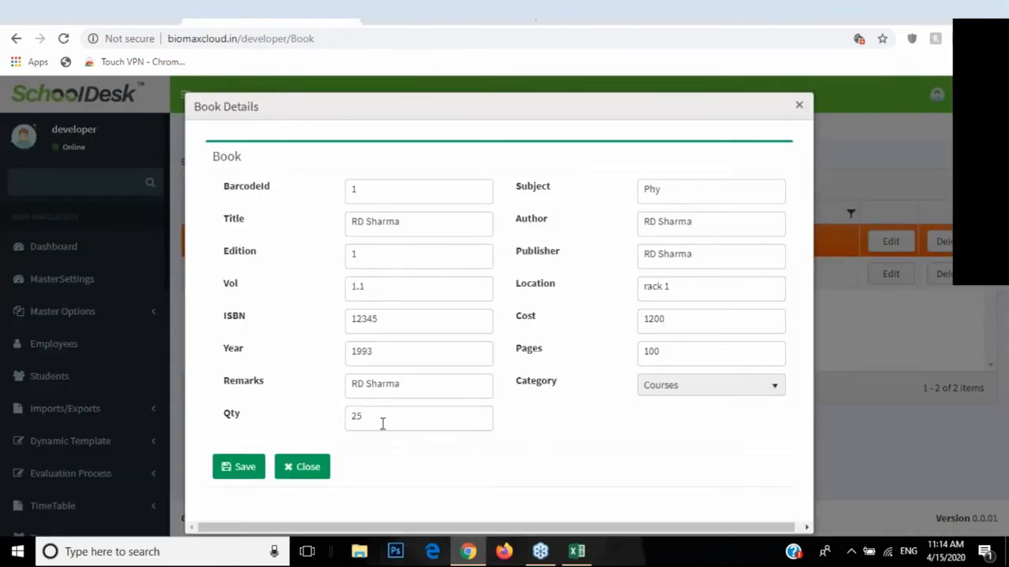
pyautogui.doubleClick(378, 422)
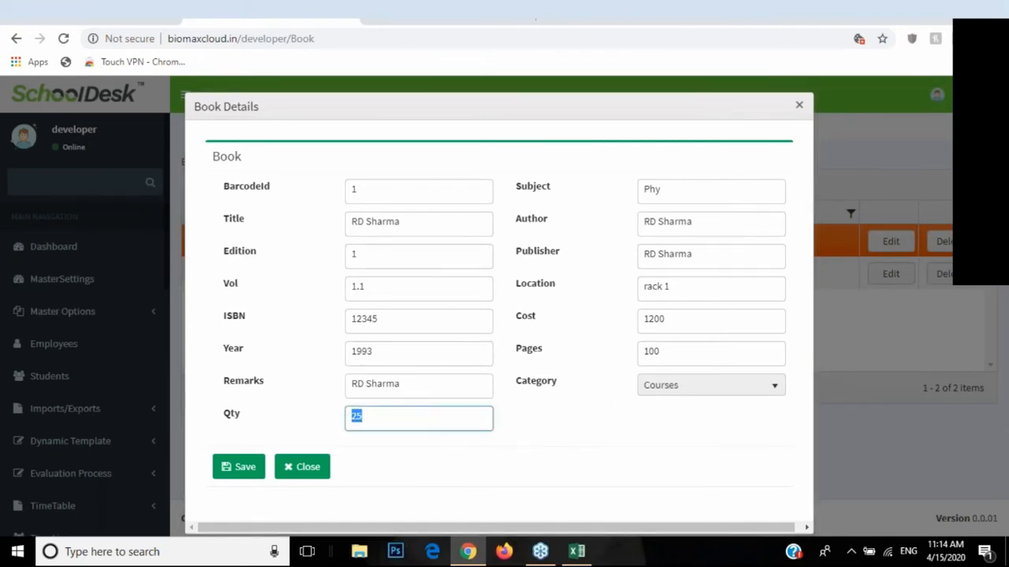
pyautogui.click(680, 386)
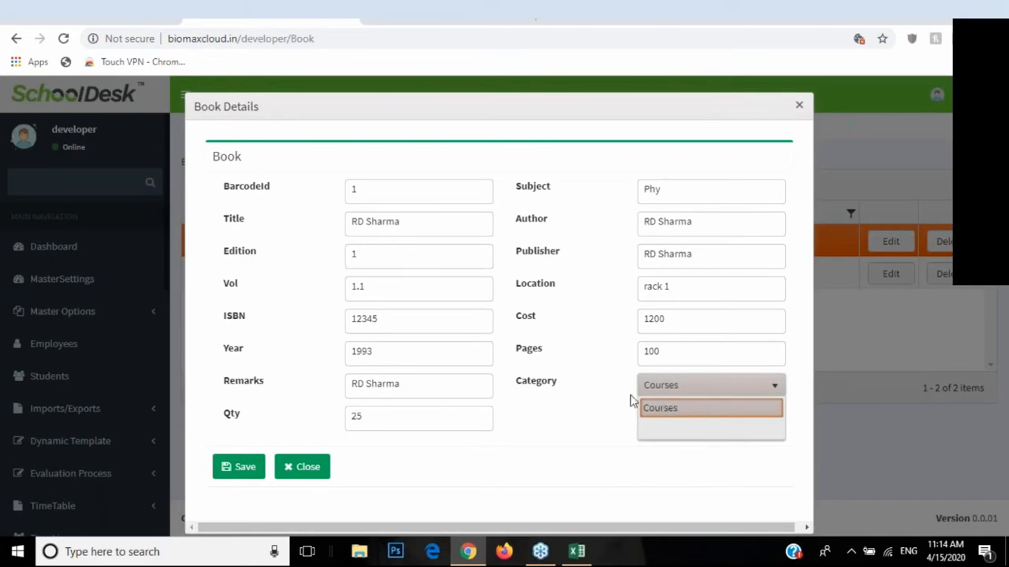
pyautogui.click(681, 412)
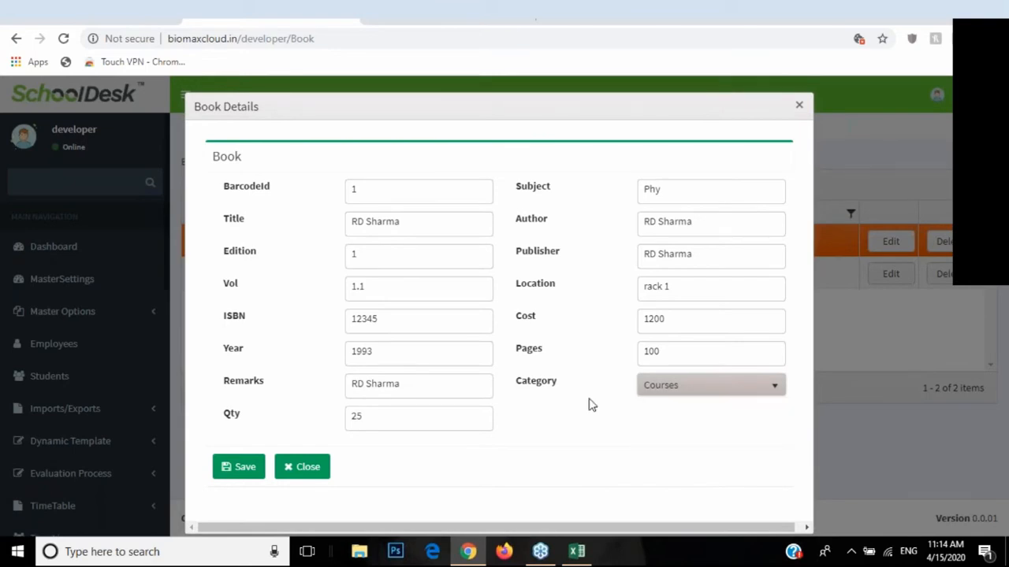
pyautogui.click(313, 471)
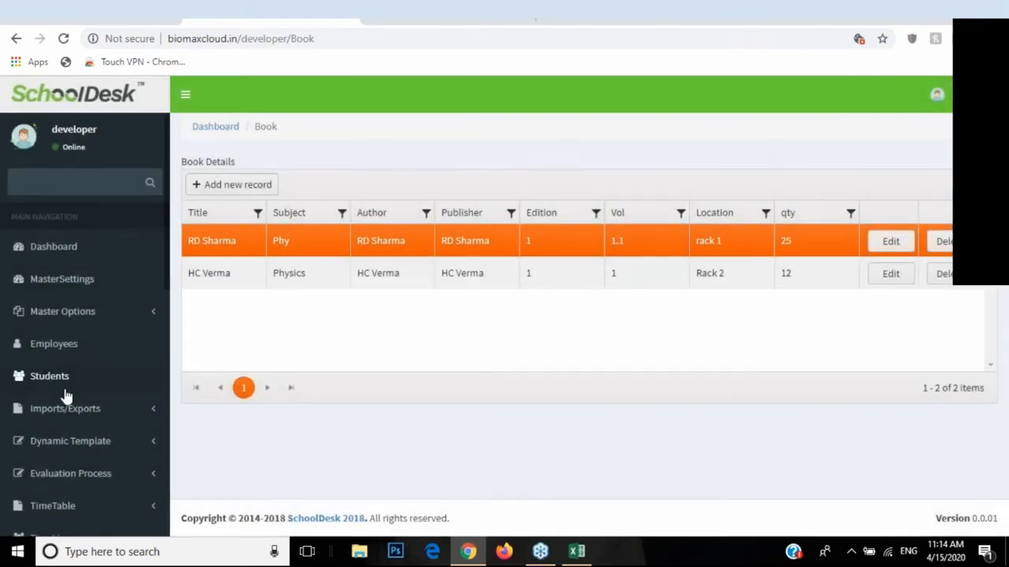
pyautogui.scroll(-5, 71, 394)
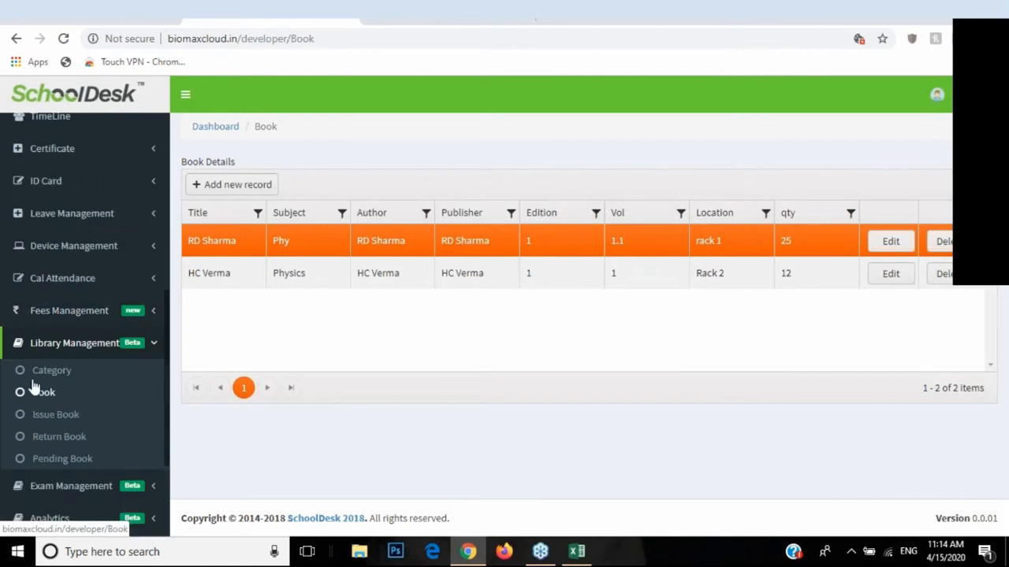
pyautogui.click(71, 422)
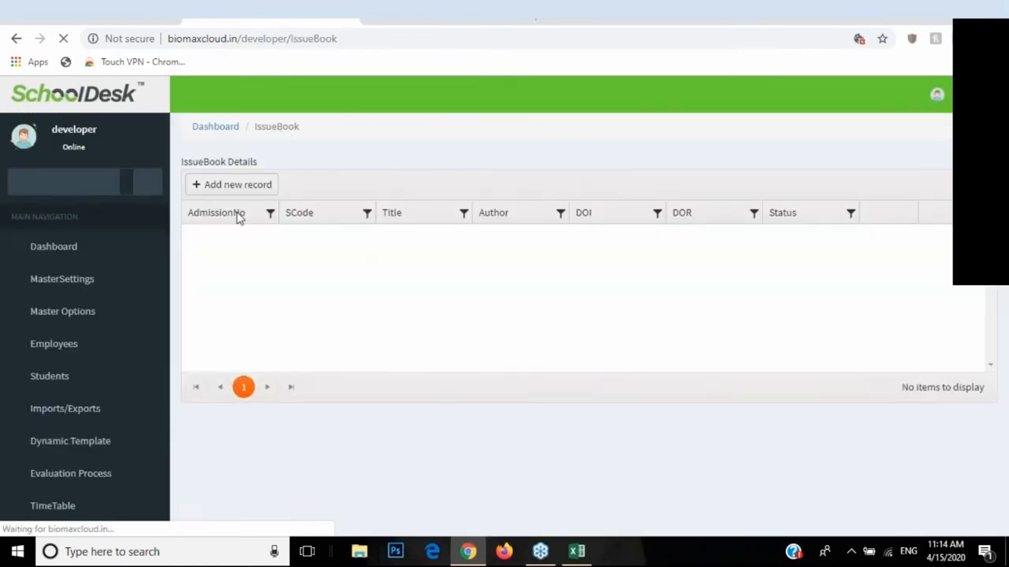
# Step: Begin an RD Sharma issue for a student, check the date fields, then discard the form
pyautogui.click(227, 187)
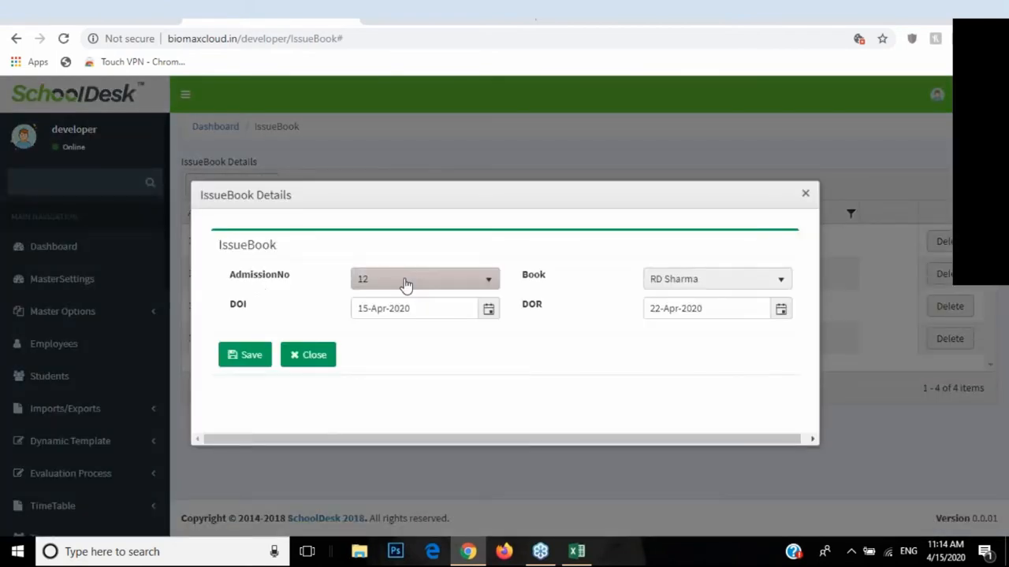
pyautogui.click(408, 287)
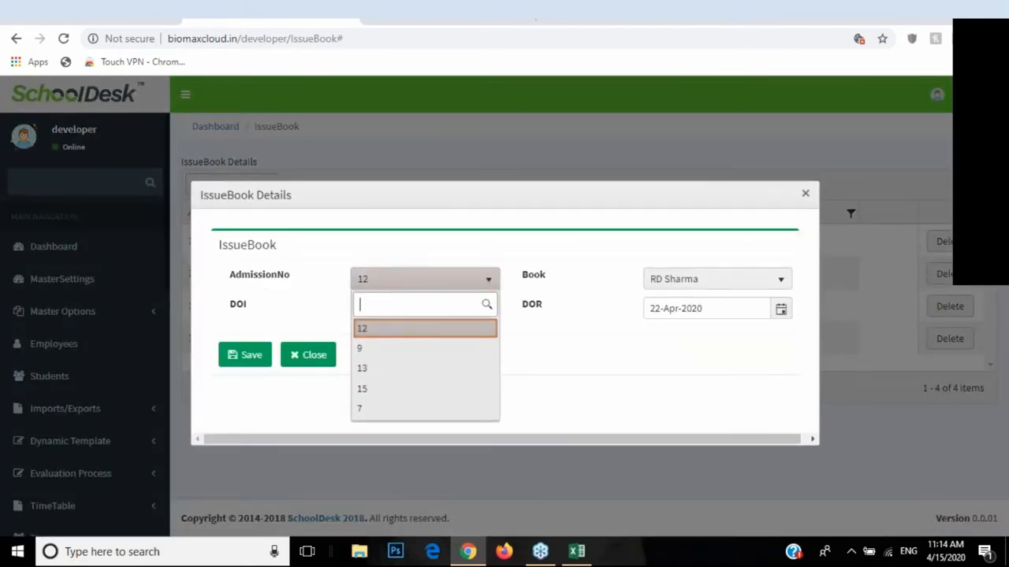
pyautogui.click(412, 288)
pyautogui.click(665, 282)
pyautogui.click(673, 280)
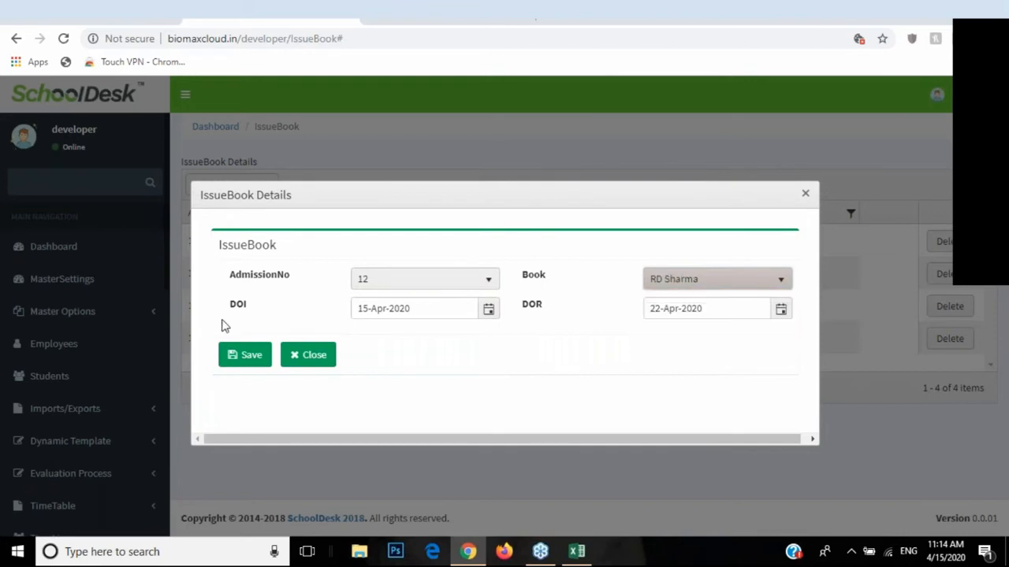
pyautogui.moveTo(232, 313); pyautogui.dragTo(254, 317)
pyautogui.click(484, 310)
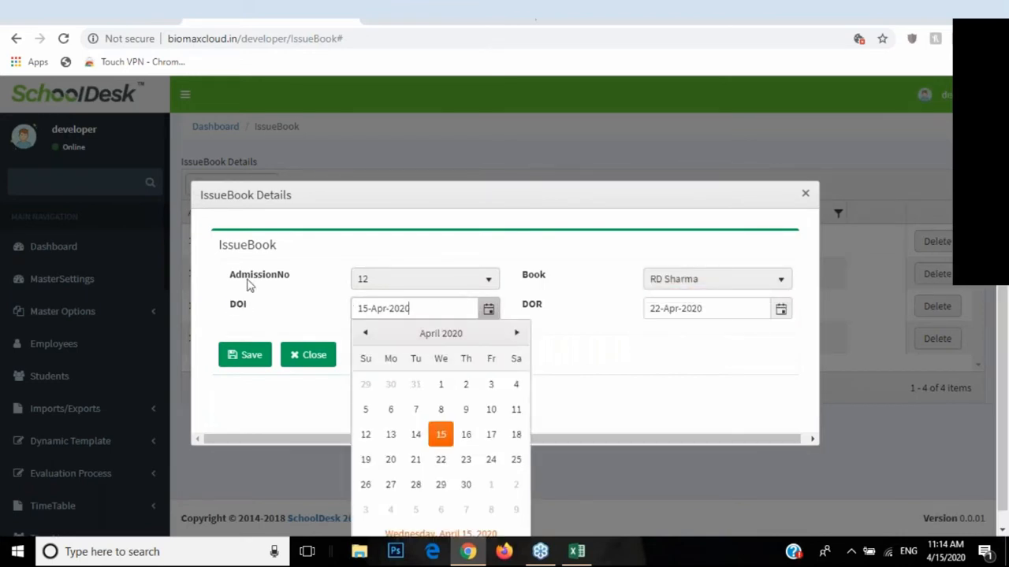
pyautogui.click(441, 436)
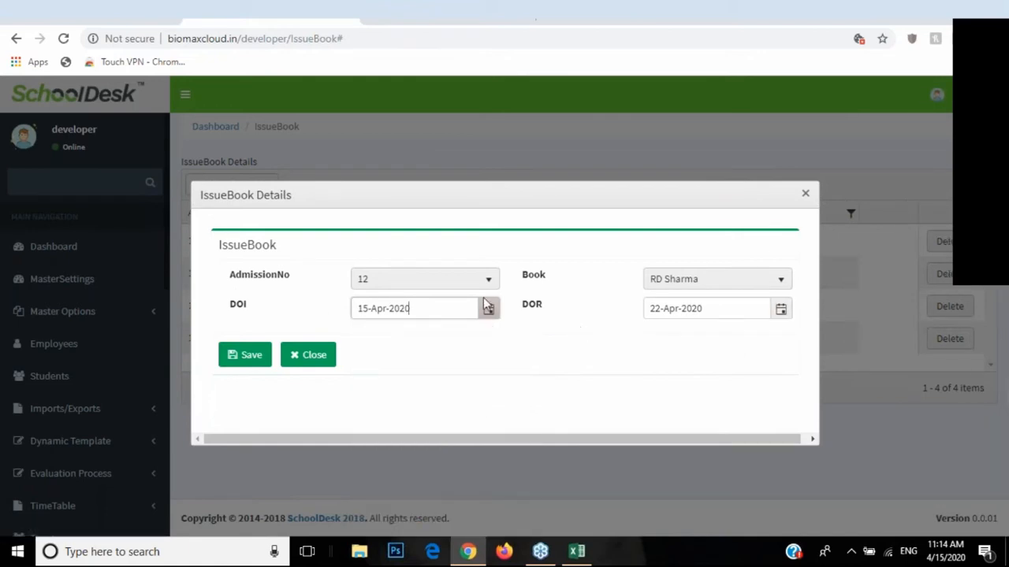
pyautogui.click(646, 310)
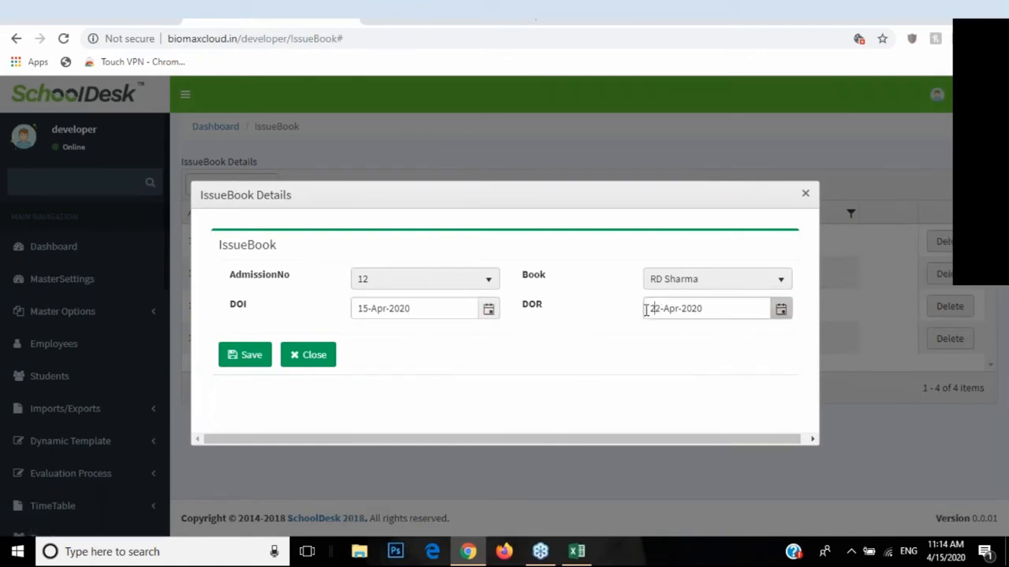
pyautogui.click(307, 355)
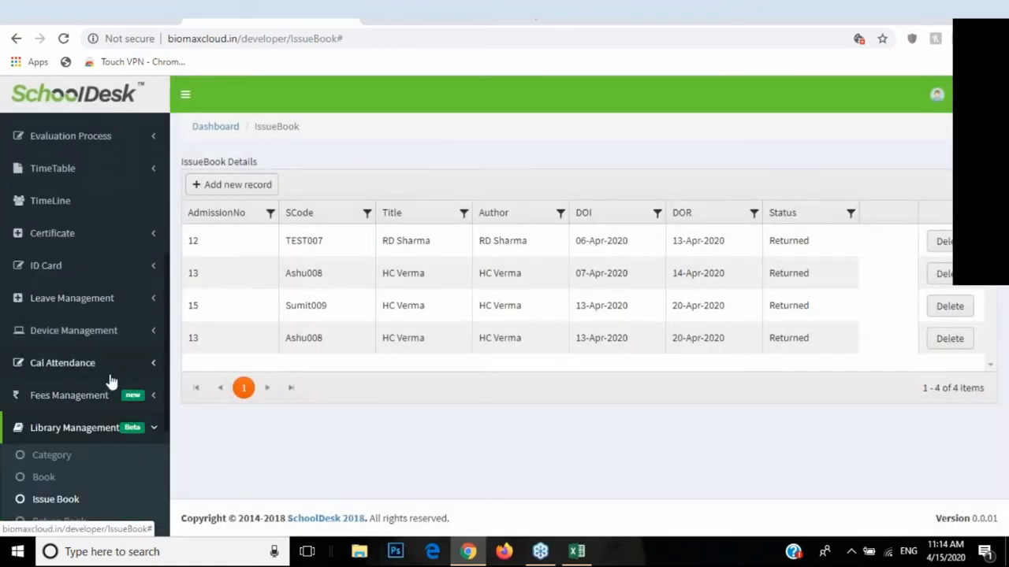
pyautogui.scroll(-2, 113, 379)
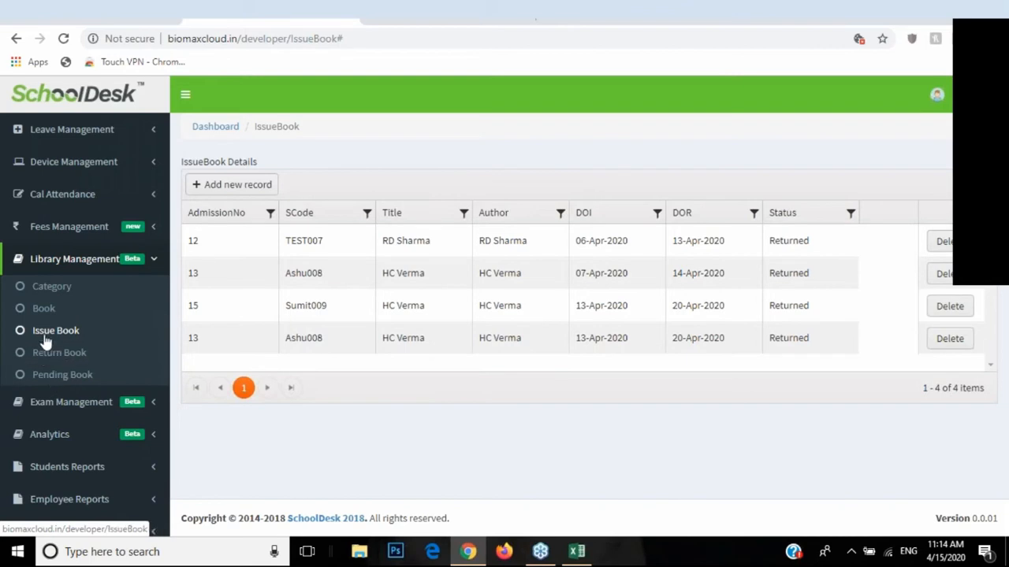
# Step: Issue HC Verma to a different student dated 14-Apr-2020 and save the record
pyautogui.click(240, 188)
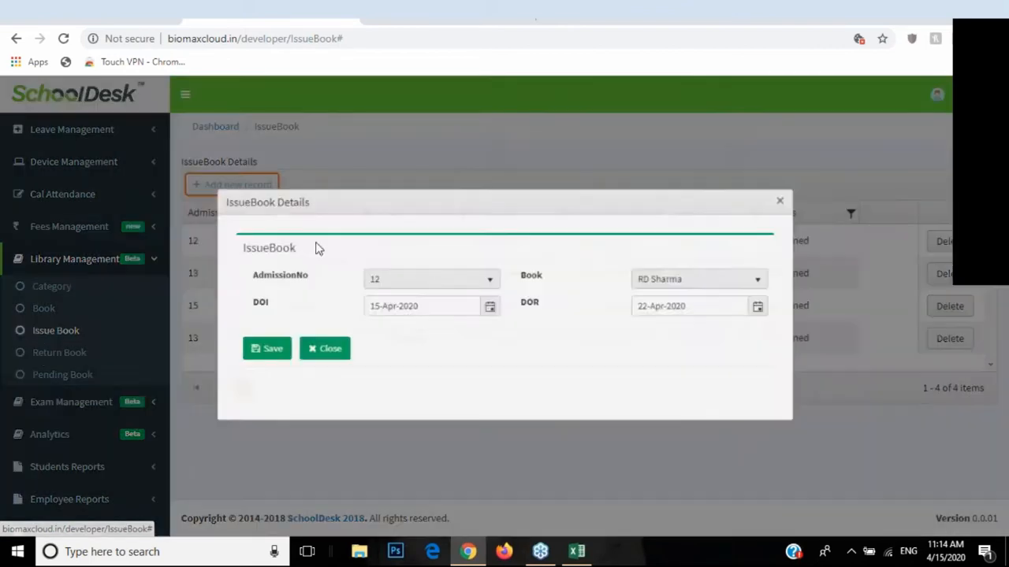
pyautogui.click(418, 279)
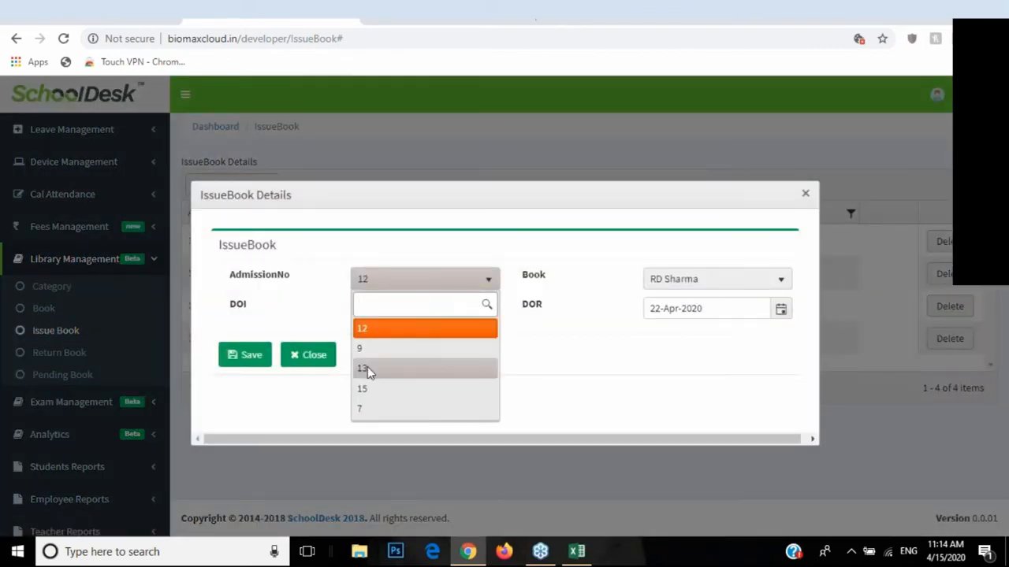
pyautogui.click(364, 368)
pyautogui.click(693, 284)
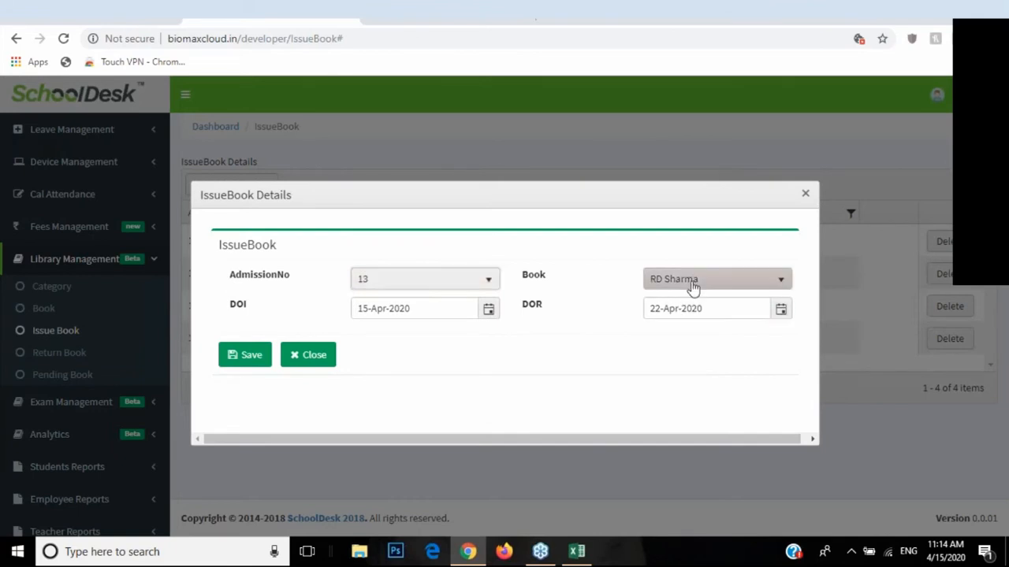
pyautogui.click(682, 348)
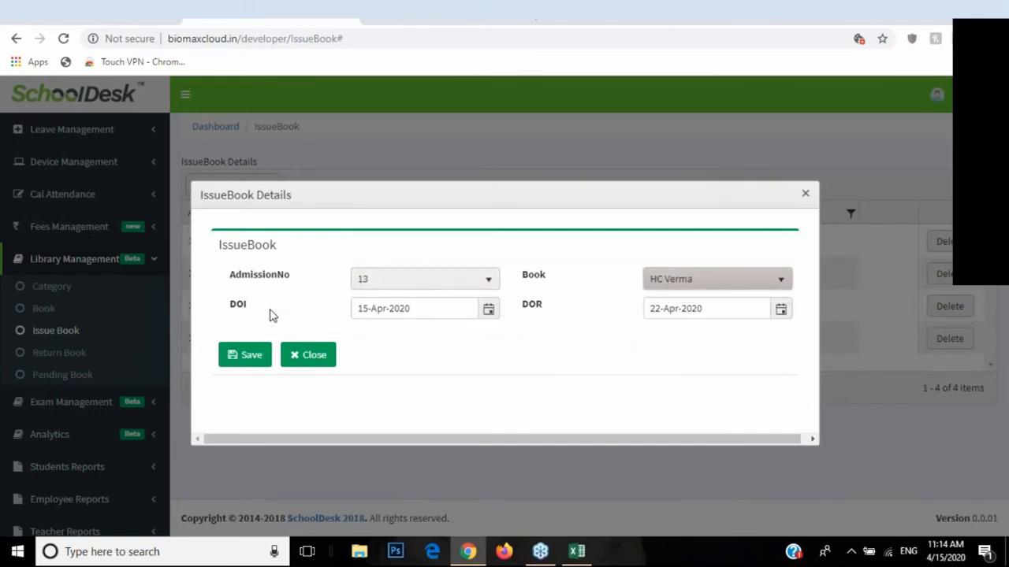
pyautogui.click(489, 311)
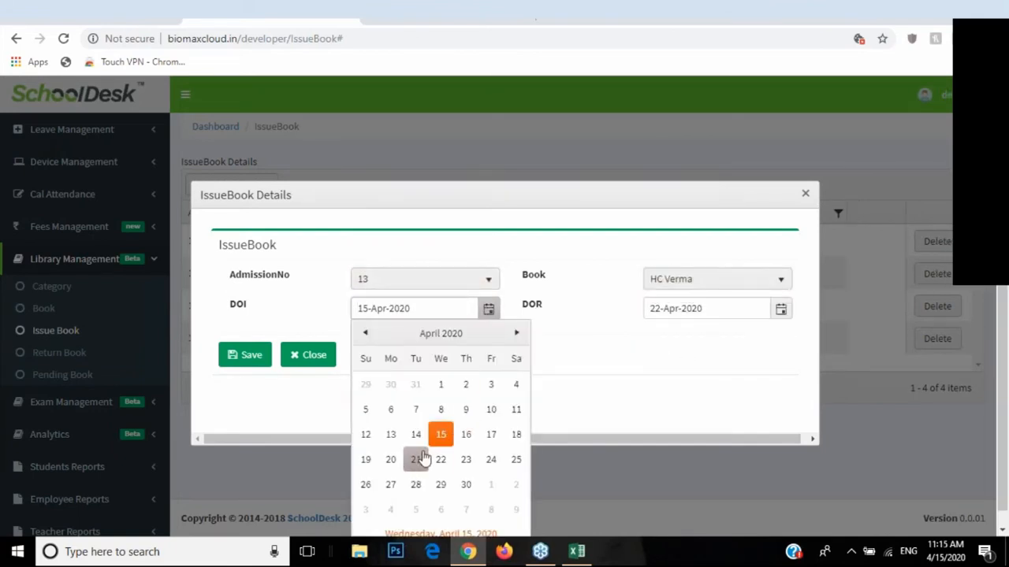
pyautogui.click(415, 434)
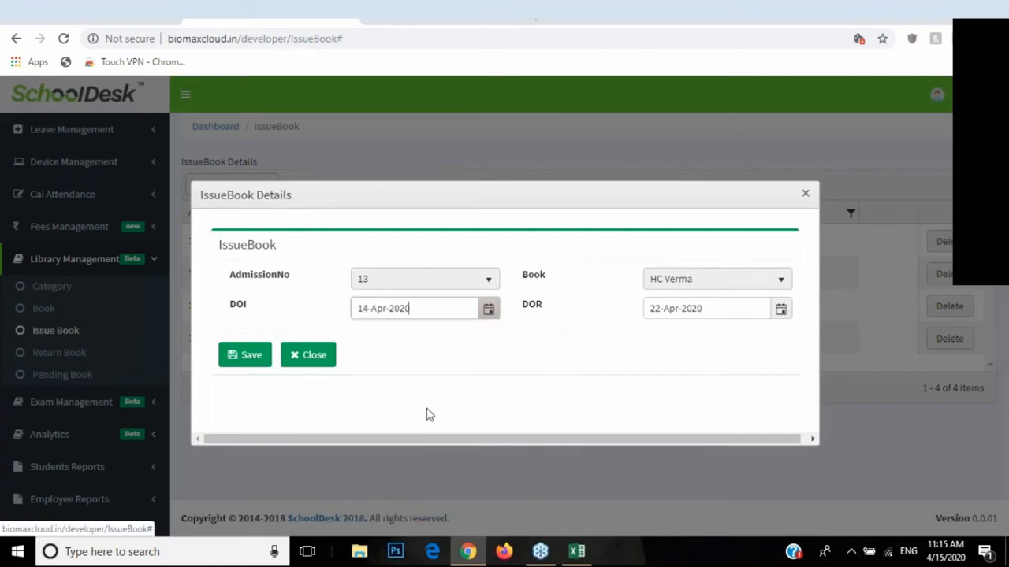
pyautogui.click(252, 355)
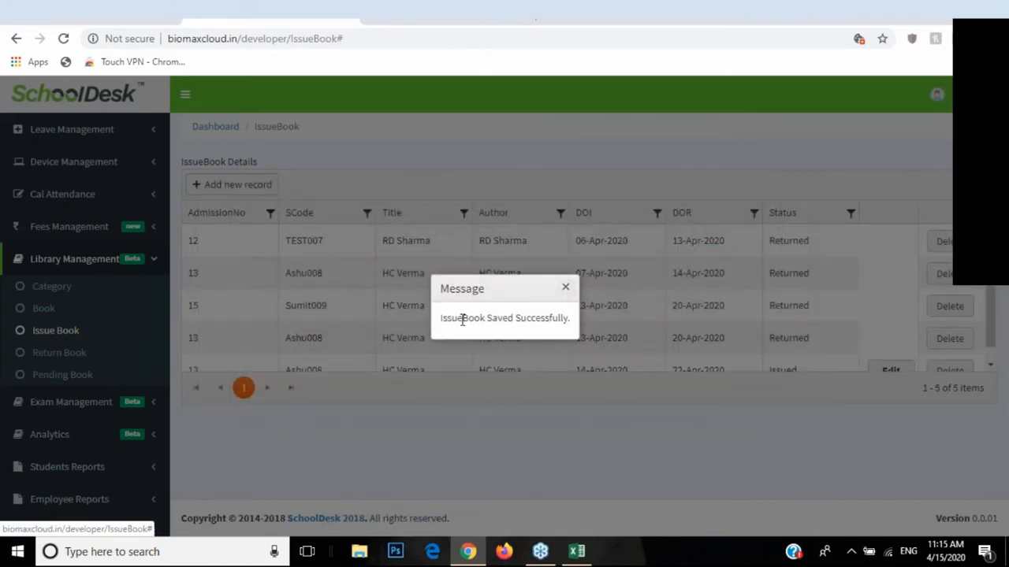
pyautogui.click(565, 290)
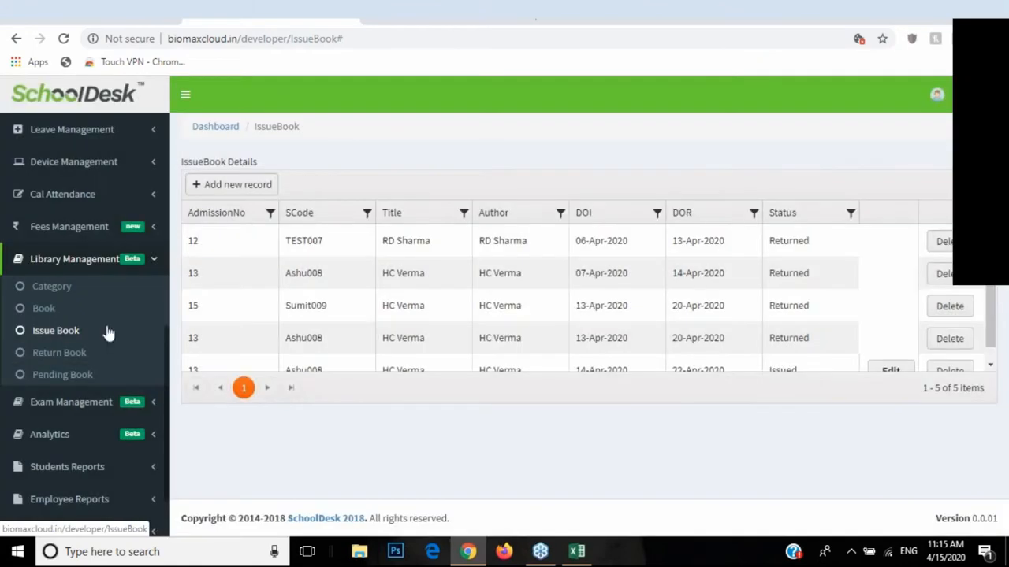
# Step: Review the Pending Book list, noting the HC Verma row's Issued status
pyautogui.click(63, 376)
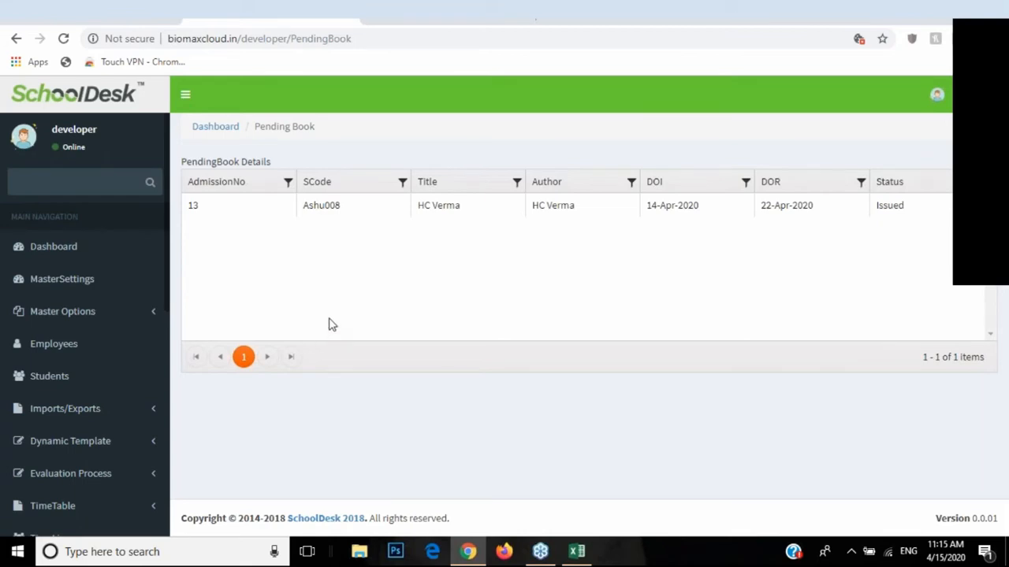
pyautogui.doubleClick(904, 187)
pyautogui.click(871, 212)
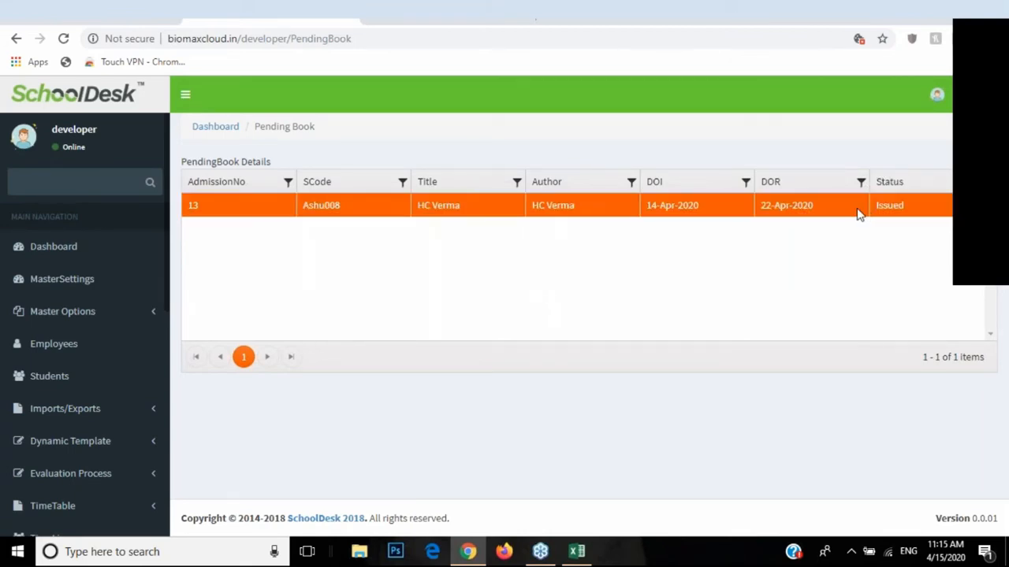
pyautogui.moveTo(887, 207); pyautogui.dragTo(903, 218)
pyautogui.scroll(-6, 139, 383)
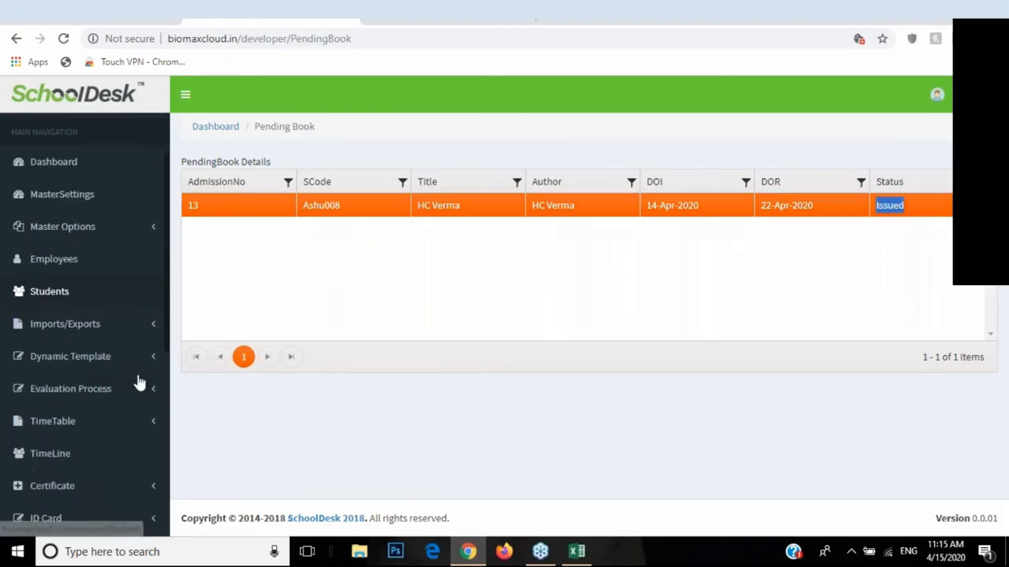
pyautogui.scroll(2, 150, 354)
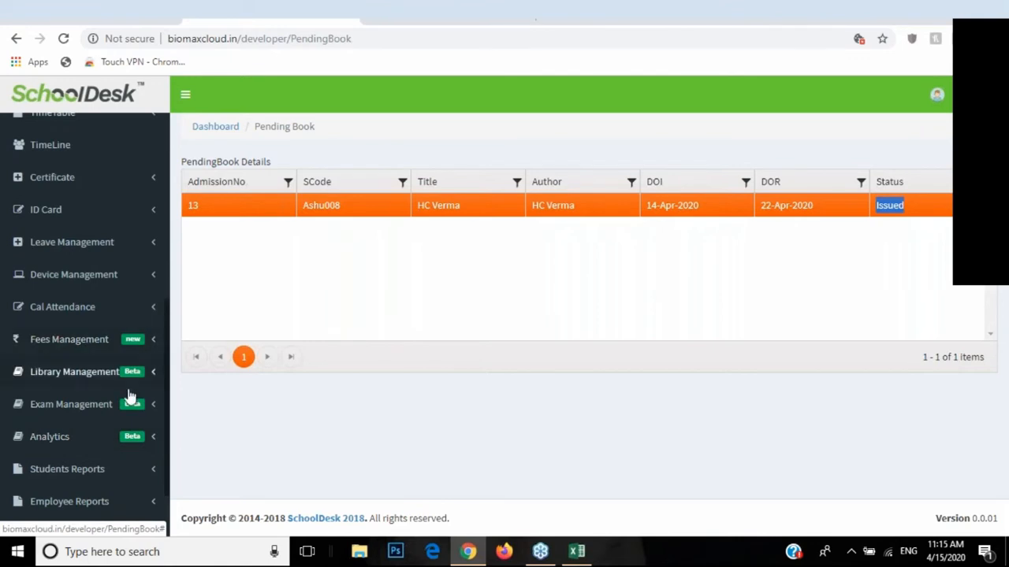
# Step: Open the Return Book page and start a new return record
pyautogui.click(126, 382)
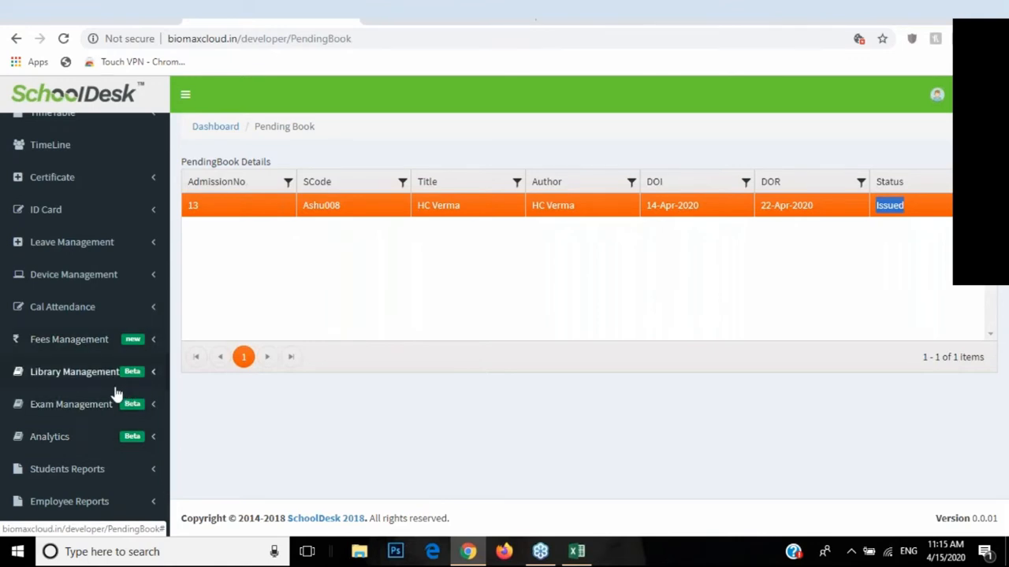
pyautogui.click(59, 442)
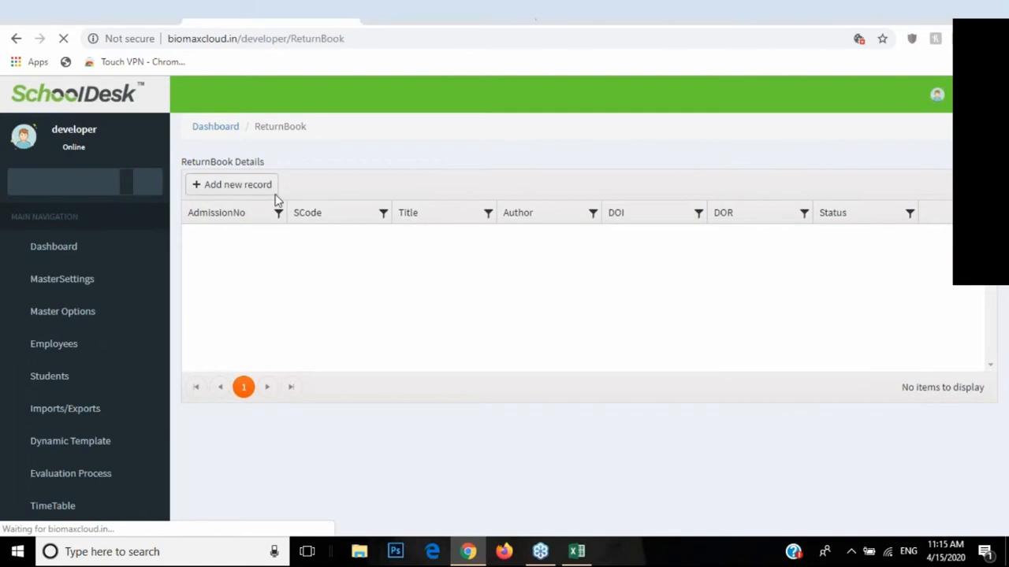
pyautogui.click(225, 189)
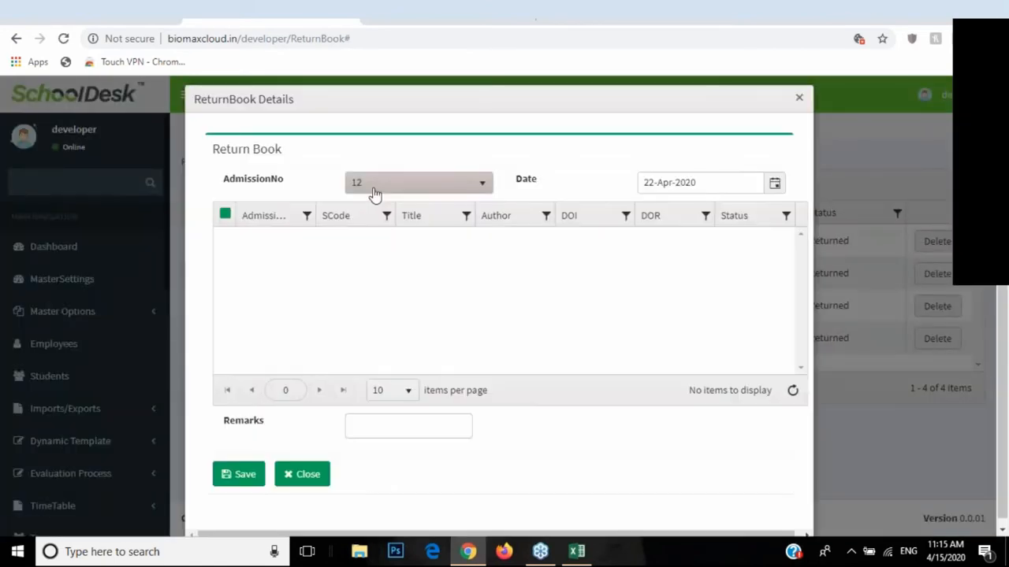
# Step: Return the student's HC Verma book dated 15-Apr-2020 with no remark, and save
pyautogui.click(374, 189)
pyautogui.click(394, 276)
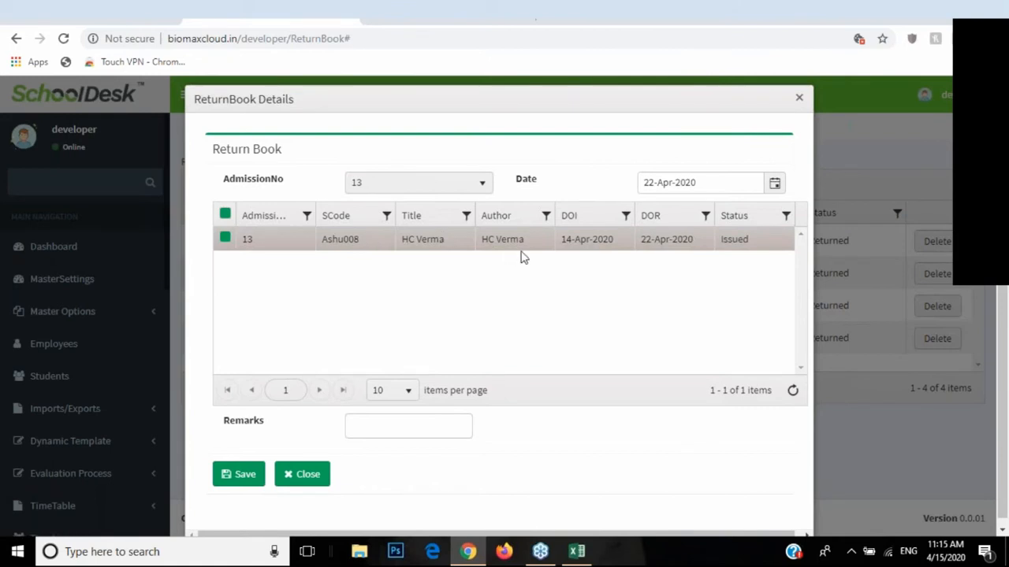
pyautogui.click(226, 238)
pyautogui.click(226, 238)
pyautogui.click(225, 238)
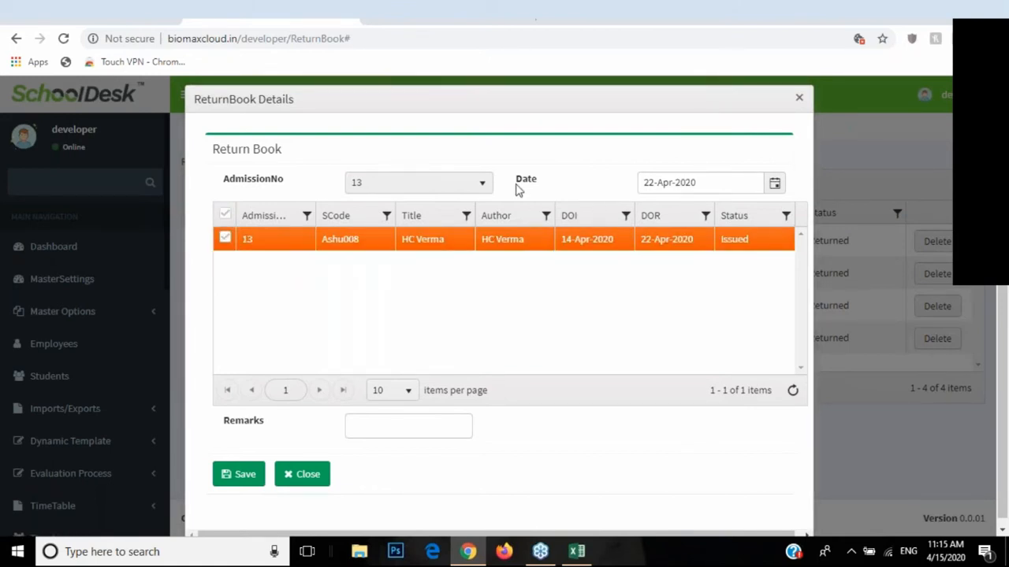
pyautogui.click(774, 184)
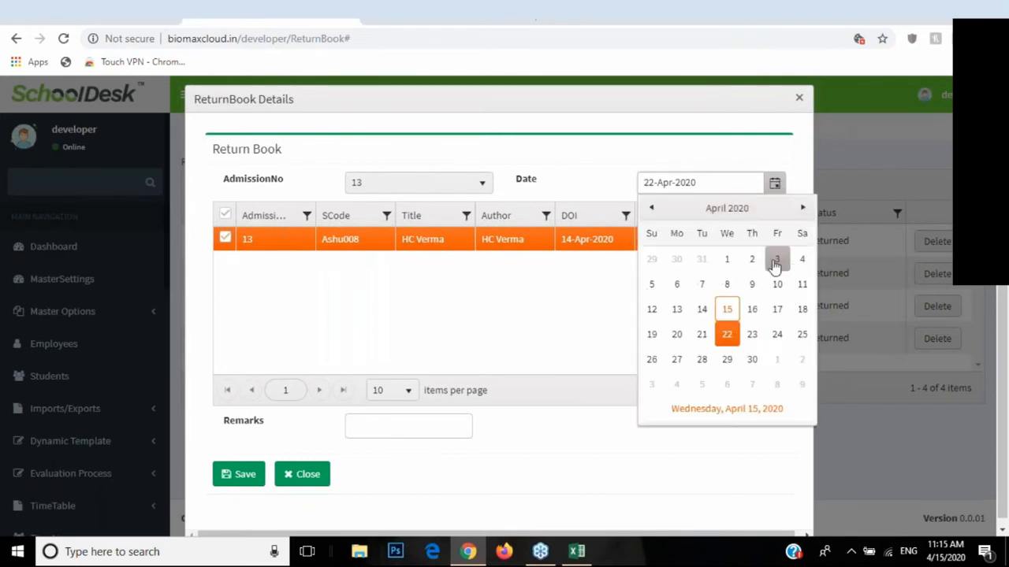
pyautogui.click(728, 312)
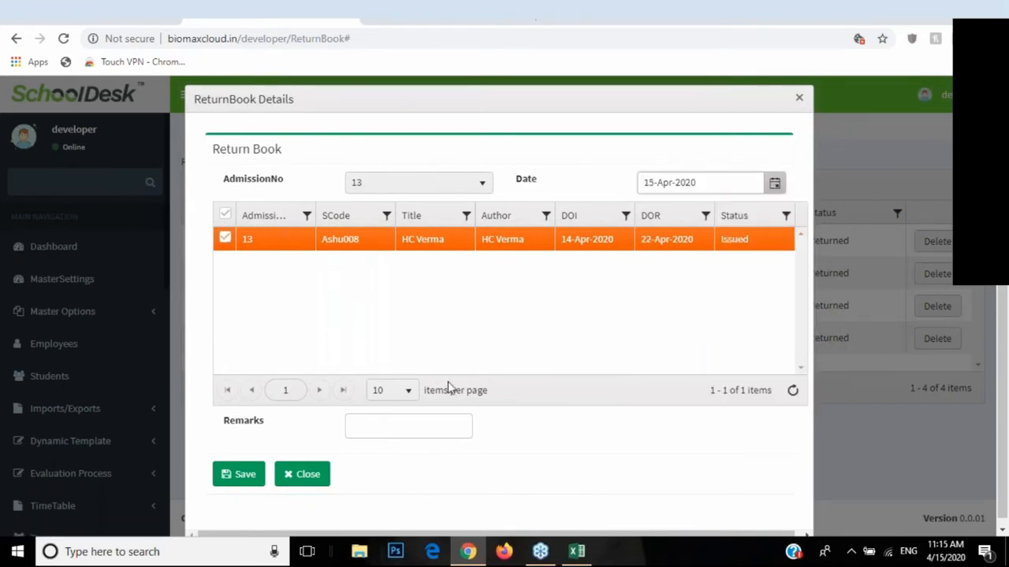
pyautogui.click(379, 426)
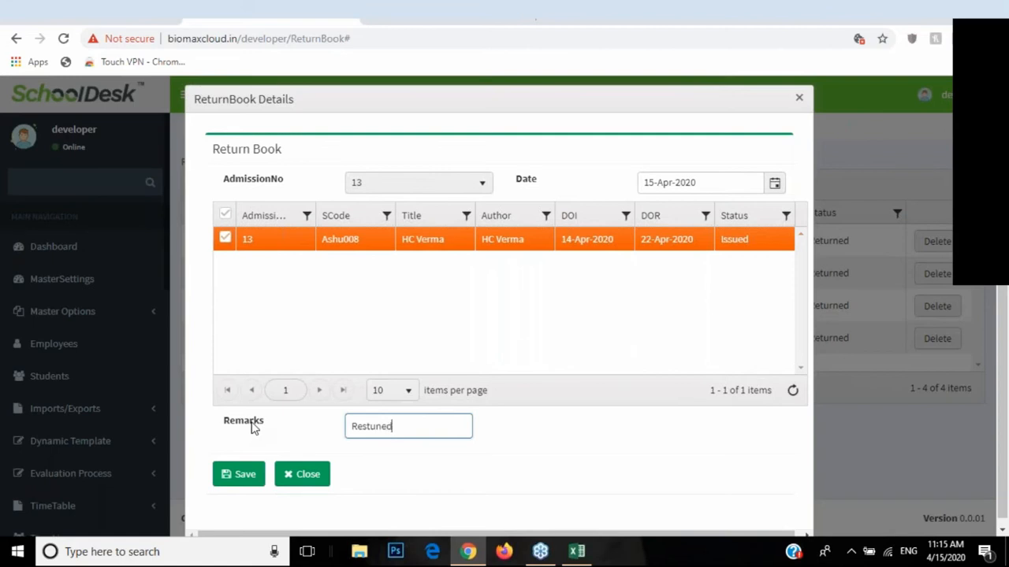
pyautogui.press('BackSpace')
pyautogui.press('BackSpace')
pyautogui.press('BackSpace')
pyautogui.press('BackSpace')
pyautogui.press('BackSpace')
pyautogui.press('BackSpace')
pyautogui.click(248, 473)
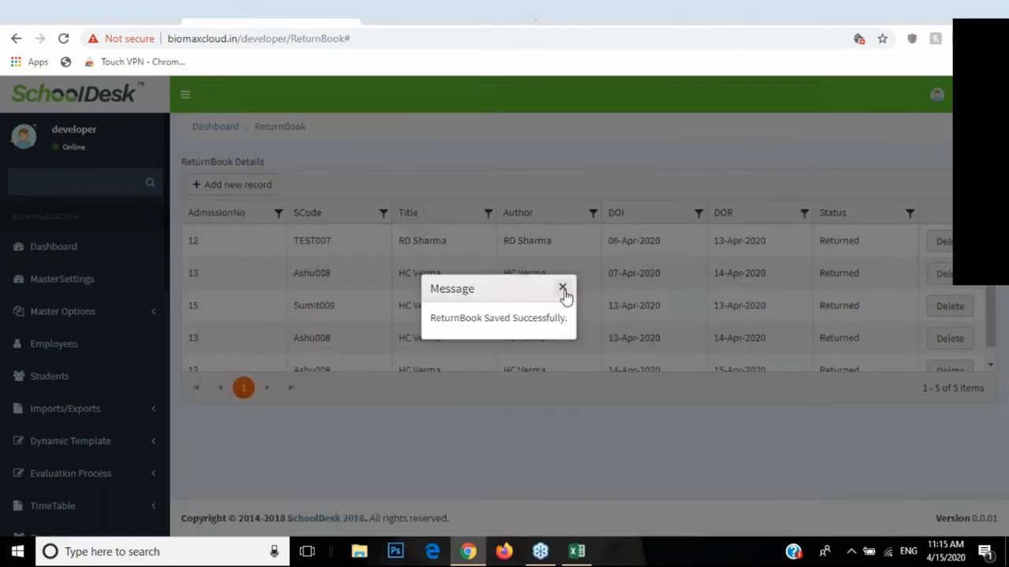
pyautogui.click(563, 288)
# Step: Verify the ReturnBook list shows the new HC Verma return as Returned
pyautogui.scroll(-6, 118, 394)
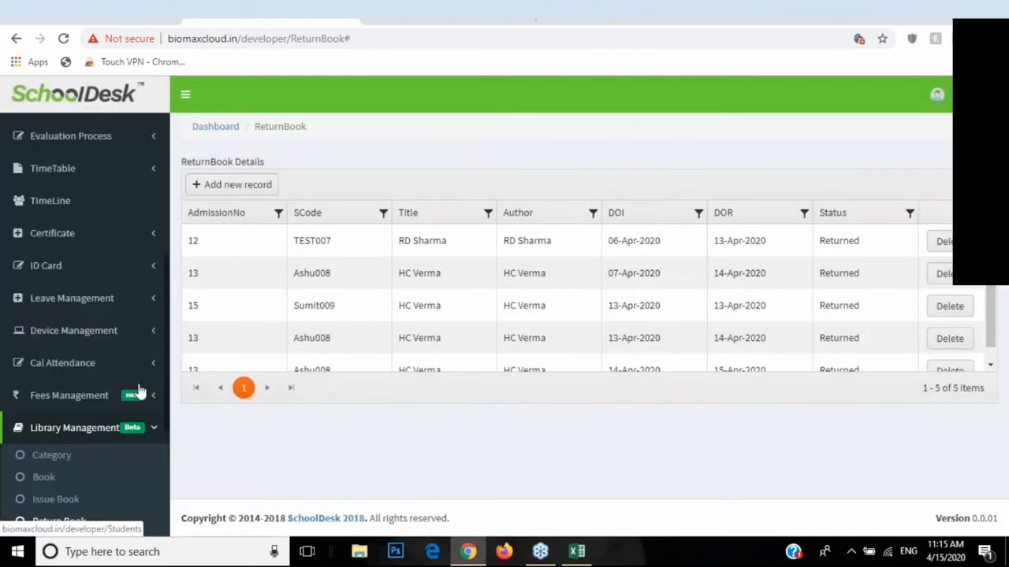
pyautogui.click(62, 375)
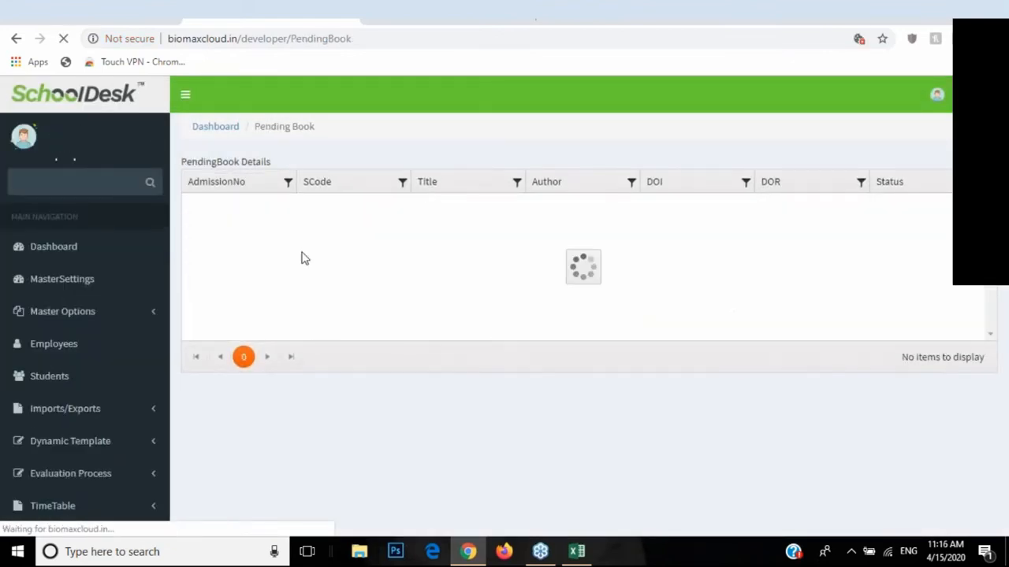
pyautogui.scroll(-5, 119, 358)
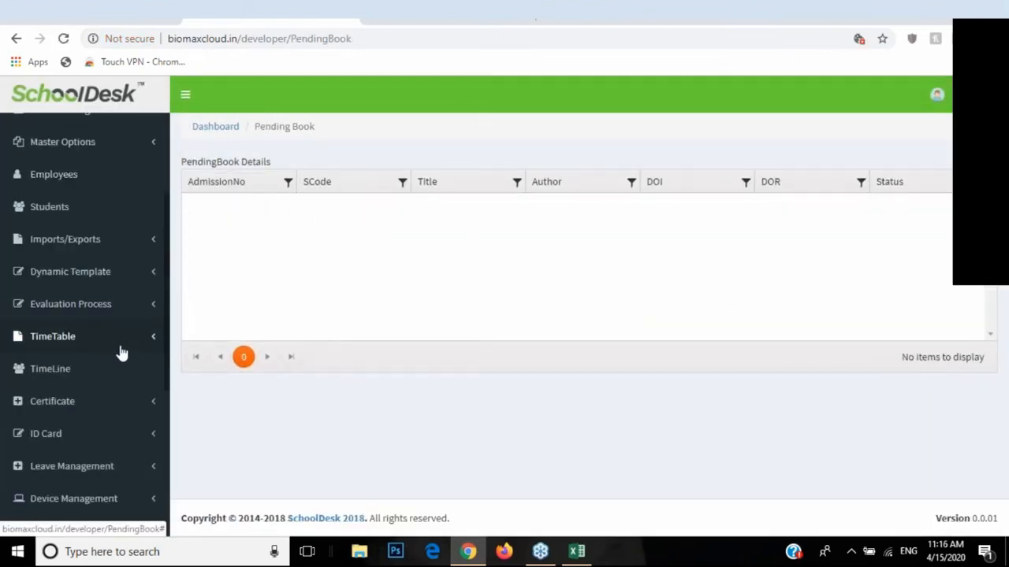
pyautogui.click(126, 347)
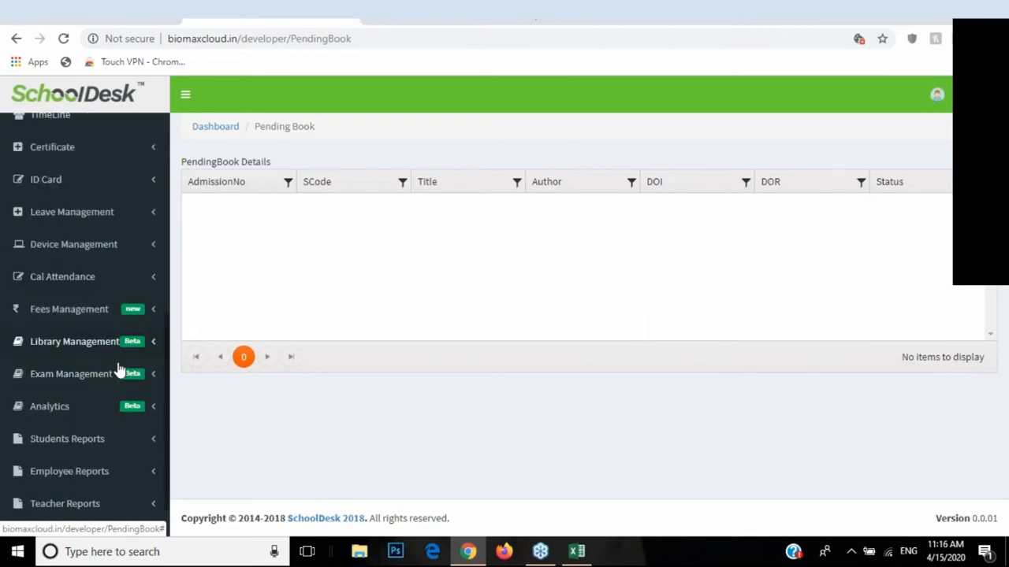
pyautogui.click(103, 431)
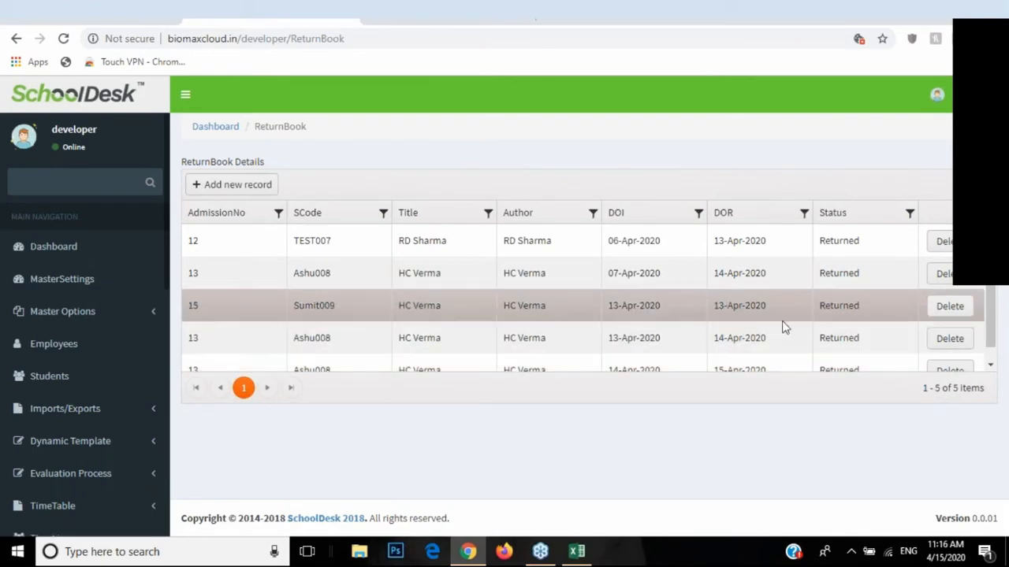
pyautogui.scroll(-1, 792, 323)
pyautogui.moveTo(842, 214); pyautogui.dragTo(818, 217)
pyautogui.moveTo(867, 354); pyautogui.dragTo(813, 359)
pyautogui.scroll(-5, 90, 389)
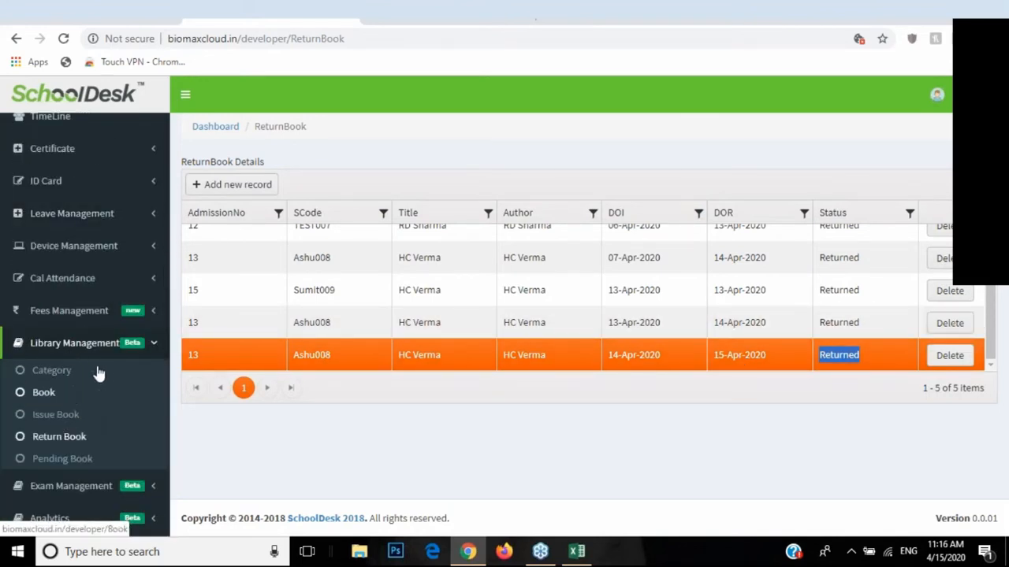
# Step: Collapse Library Management and expand Exam Management in the sidebar
pyautogui.click(76, 344)
pyautogui.click(77, 346)
pyautogui.click(76, 345)
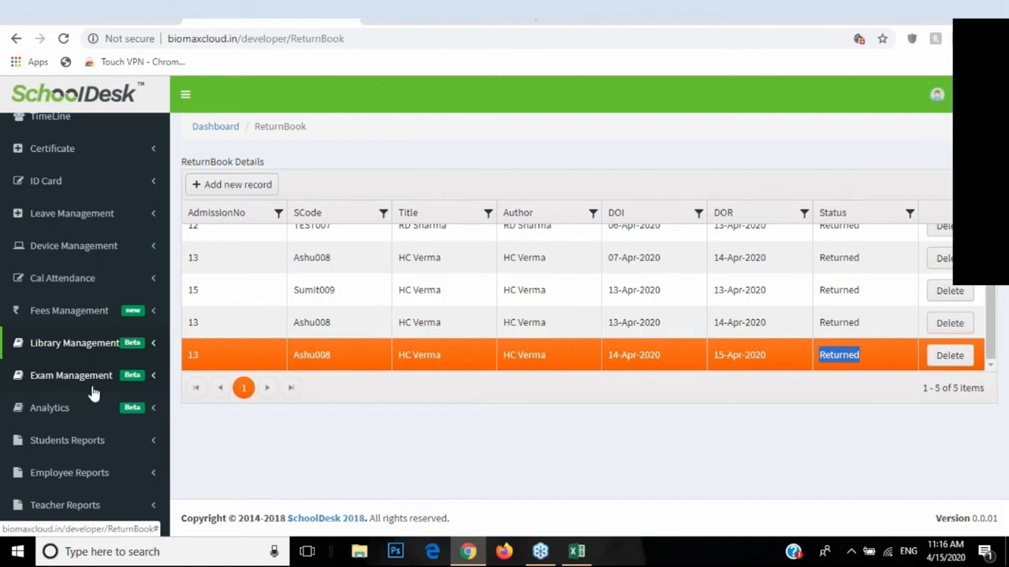
pyautogui.click(85, 382)
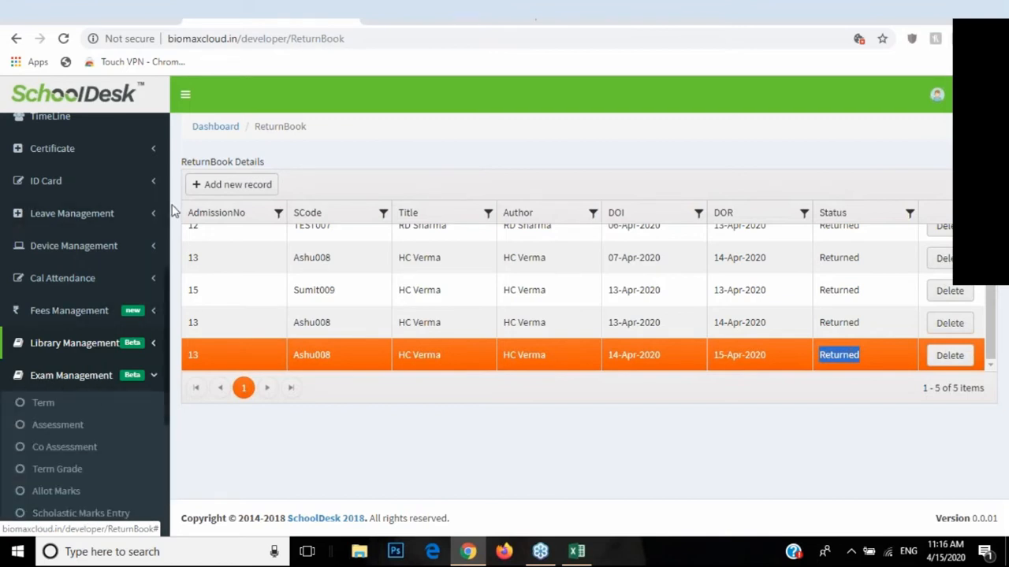
pyautogui.scroll(-1, 95, 300)
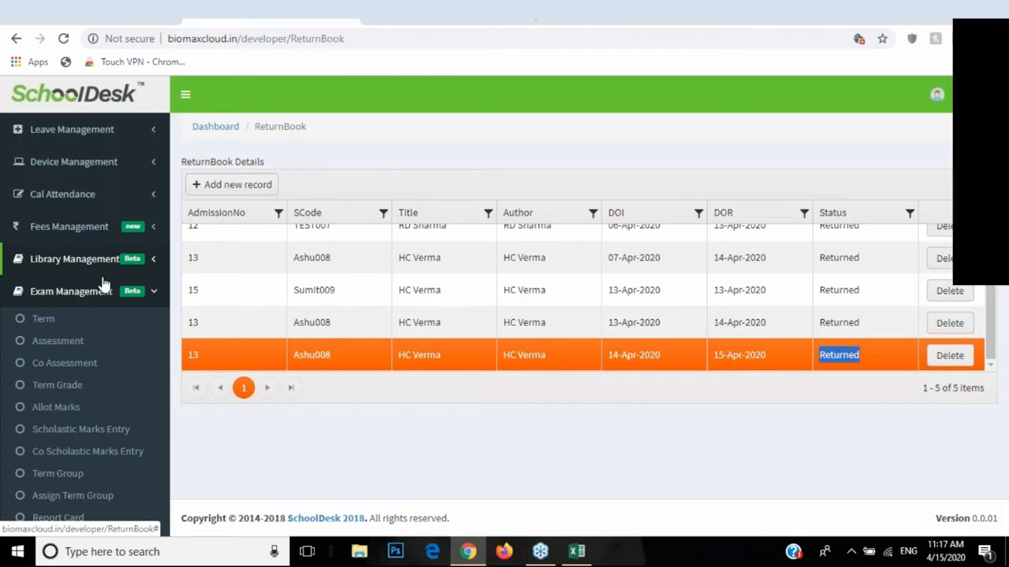
pyautogui.click(52, 347)
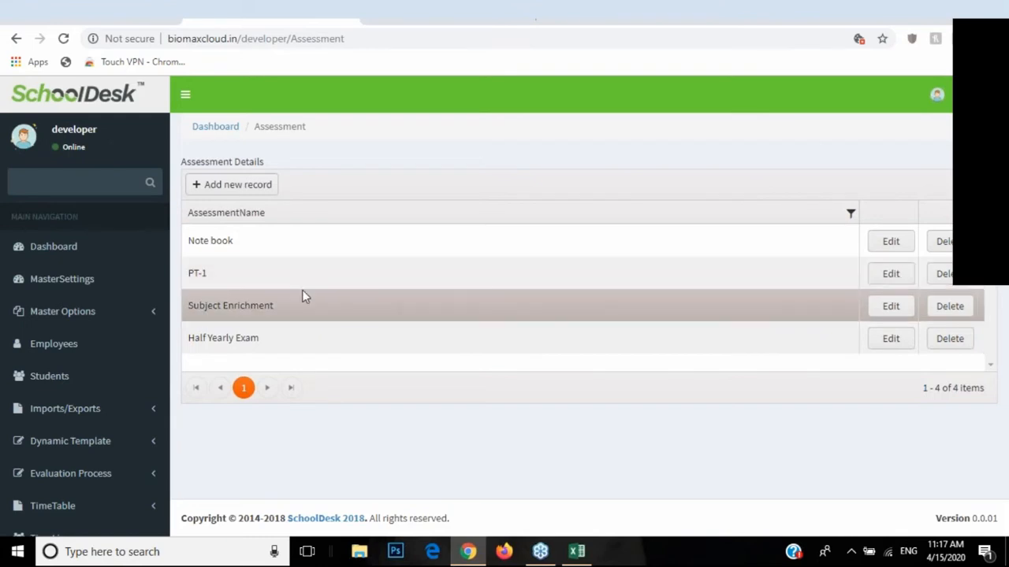
# Step: View the Co Assessment list under Exam Management
pyautogui.scroll(-5, 119, 342)
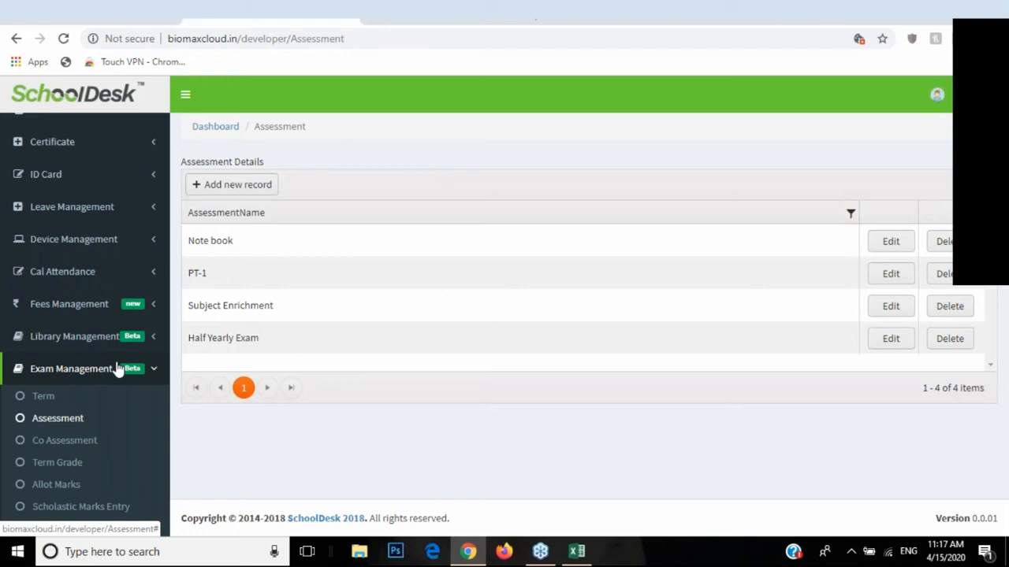
pyautogui.click(63, 441)
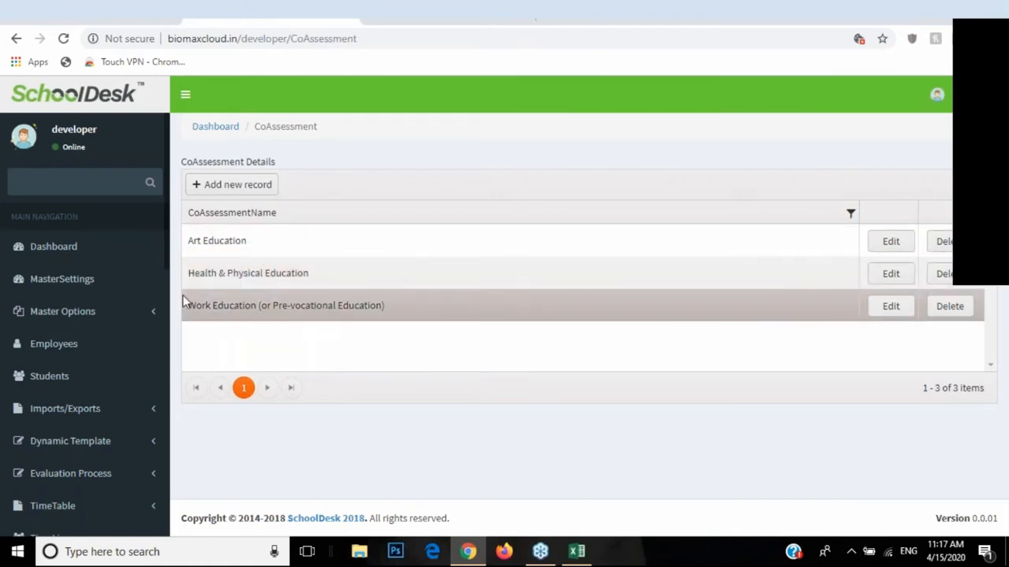
pyautogui.scroll(-3, 116, 308)
pyautogui.scroll(-3, 117, 308)
# Step: Return to the Assessment list and open, then dismiss, the new assessment form
pyautogui.click(117, 308)
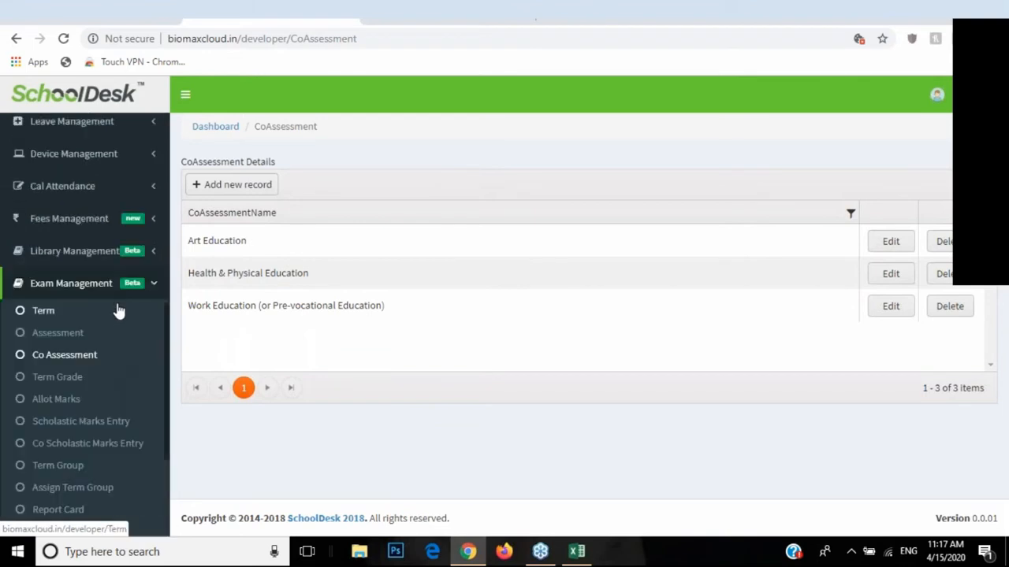
pyautogui.click(71, 339)
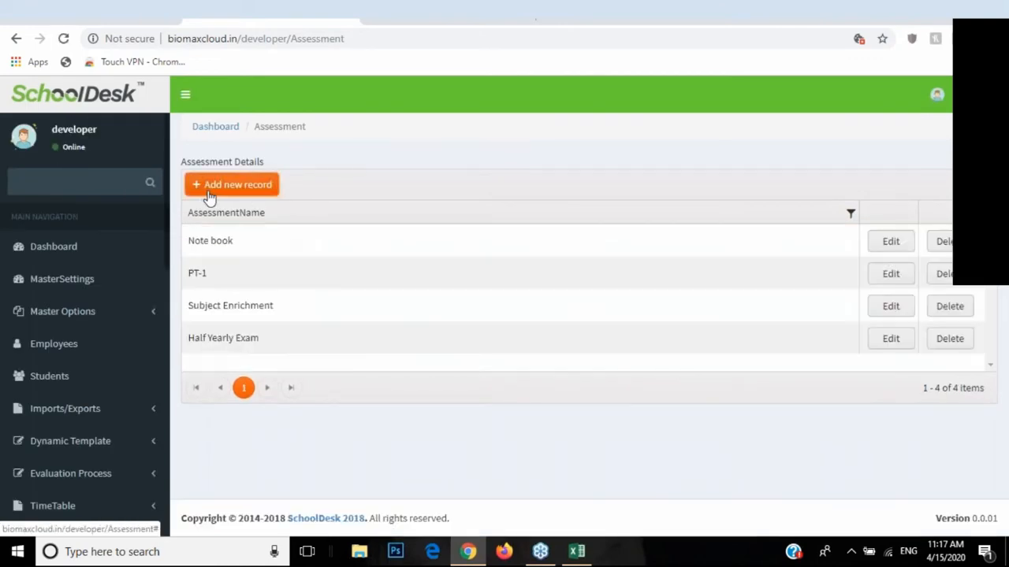
pyautogui.click(209, 192)
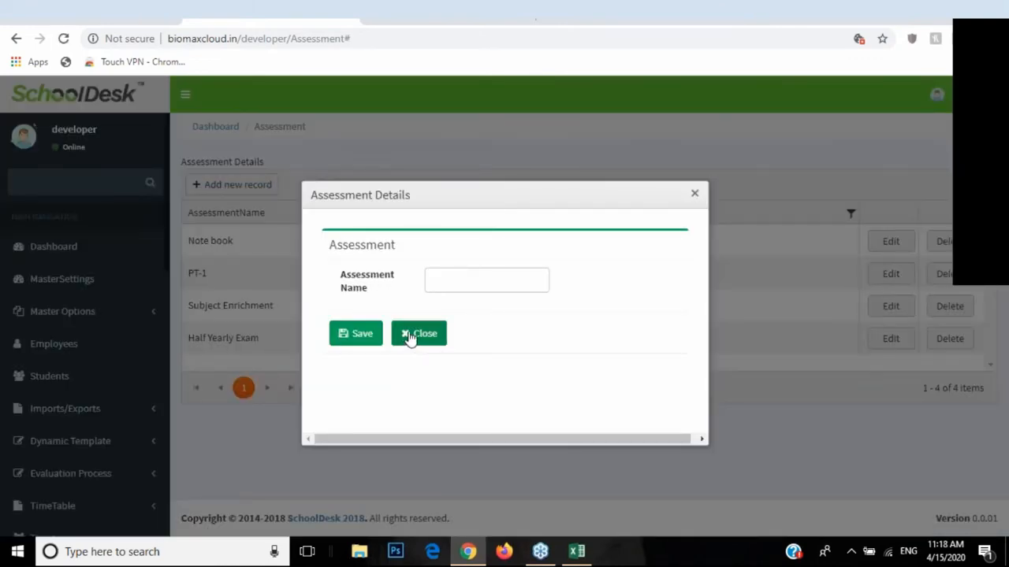
pyautogui.click(450, 276)
pyautogui.click(424, 340)
pyautogui.scroll(-8, 134, 383)
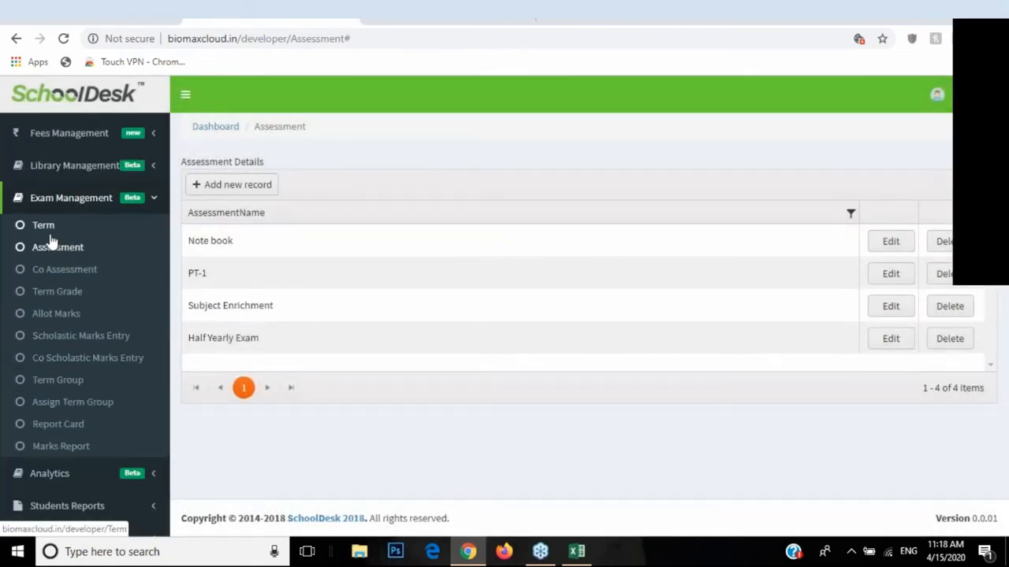
# Step: Add a new exam term named Term-1 alongside Term-2 and save it
pyautogui.click(46, 230)
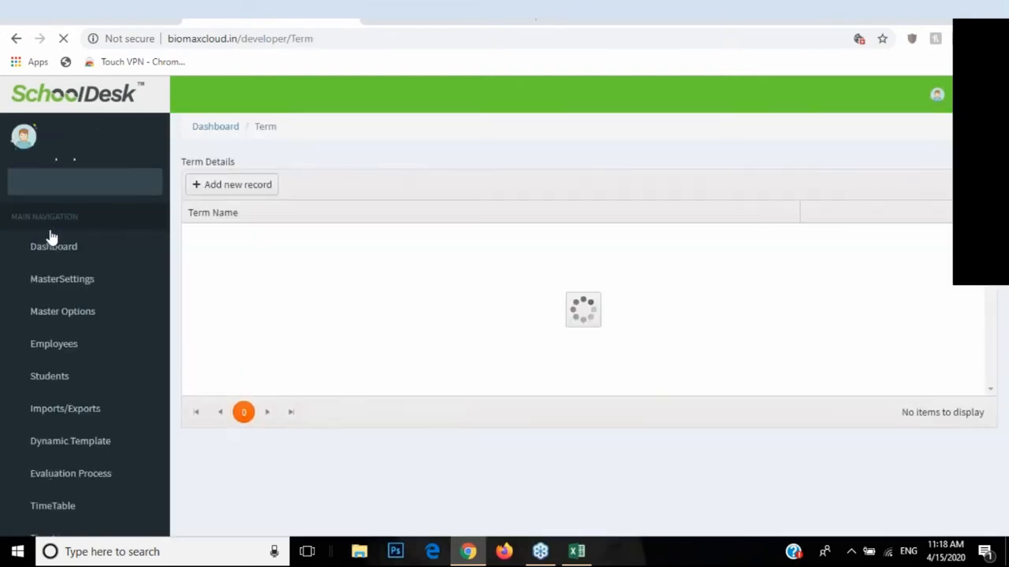
pyautogui.click(239, 186)
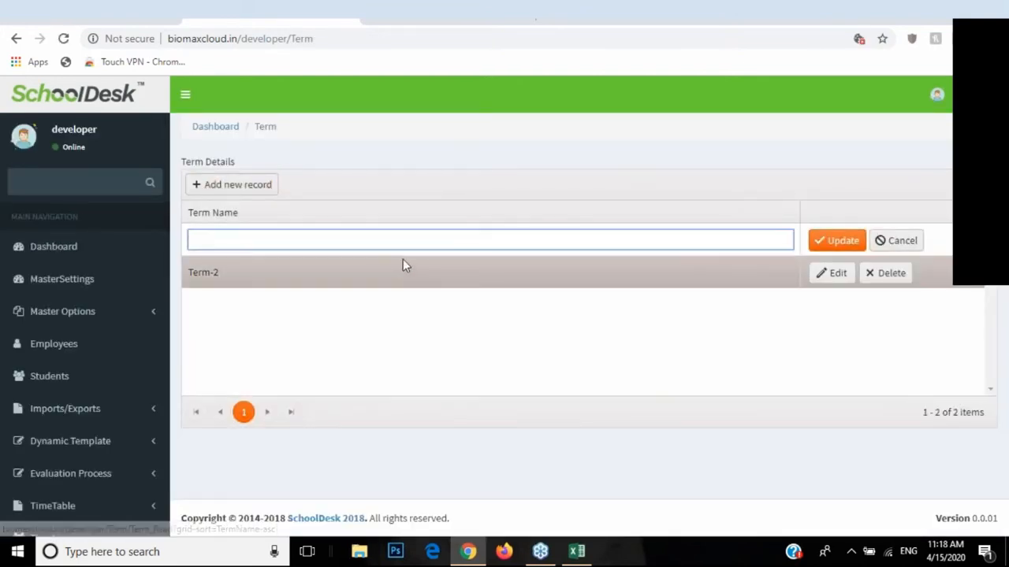
pyautogui.write('Term-1')
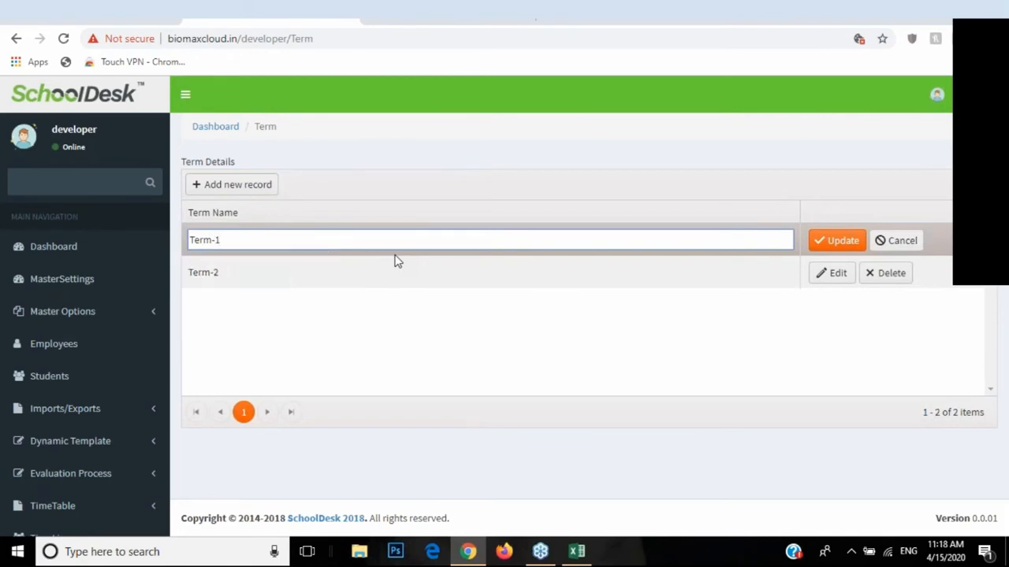
pyautogui.click(843, 241)
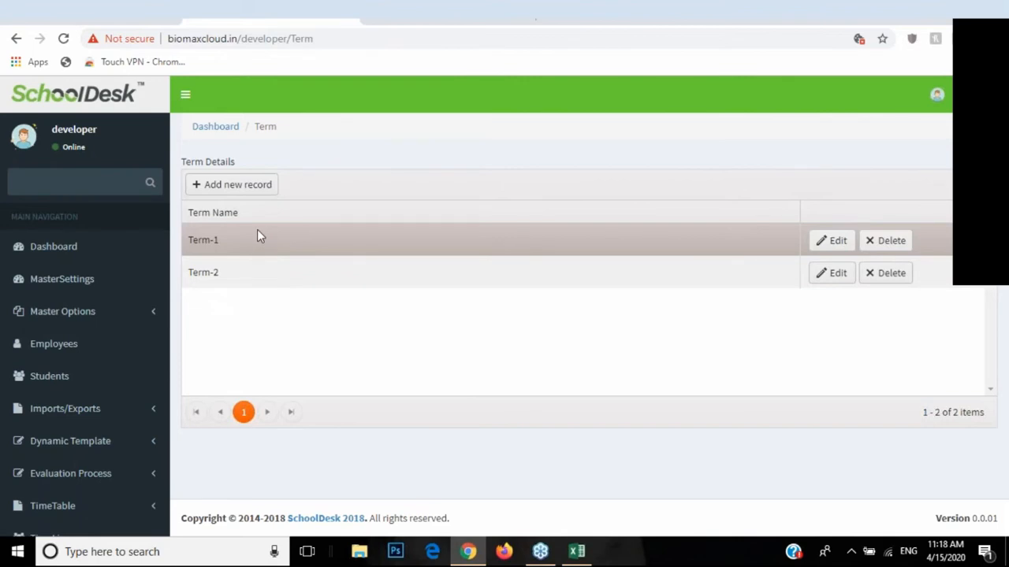
# Step: Open the Co Assessment list, then the Term Grade table
pyautogui.scroll(-3, 93, 311)
pyautogui.scroll(-3, 105, 324)
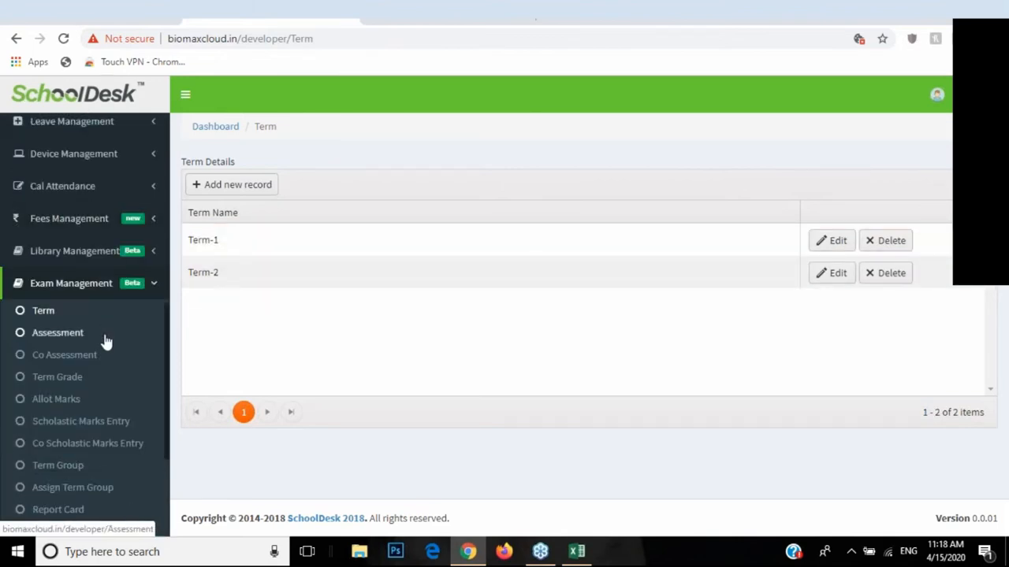
pyautogui.click(49, 355)
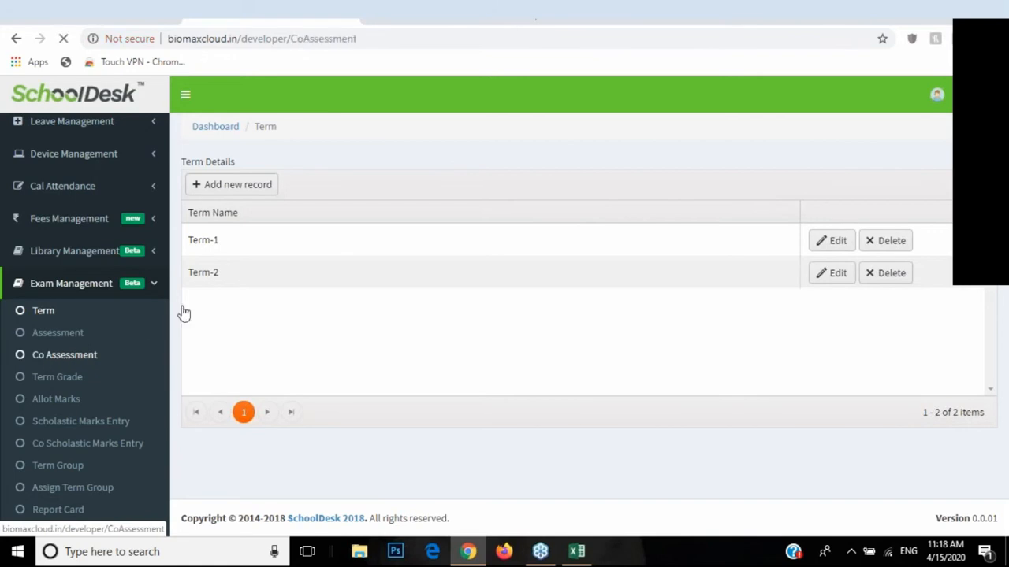
pyautogui.scroll(-2, 78, 299)
pyautogui.scroll(-4, 61, 309)
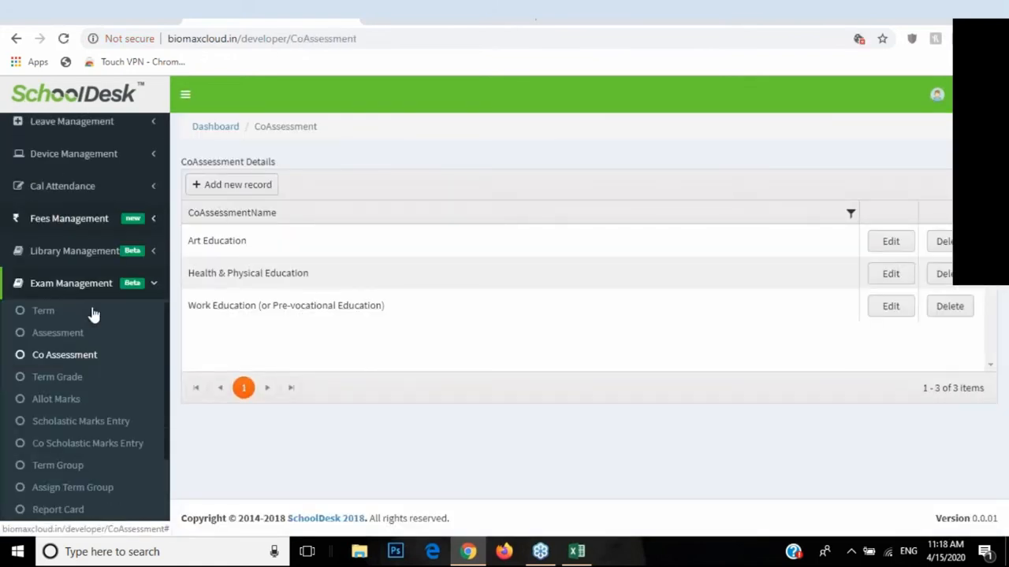
pyautogui.click(41, 383)
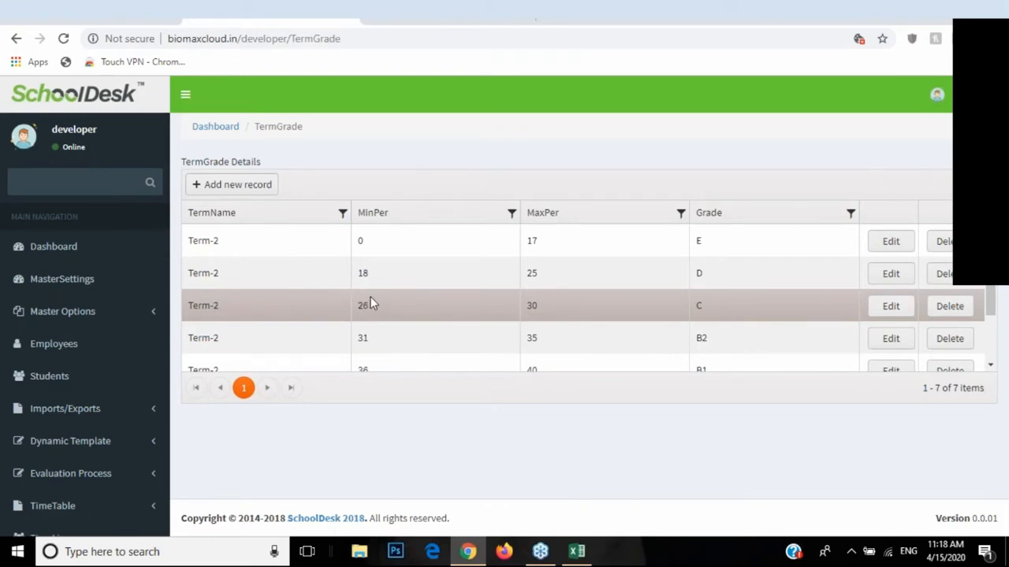
pyautogui.click(228, 190)
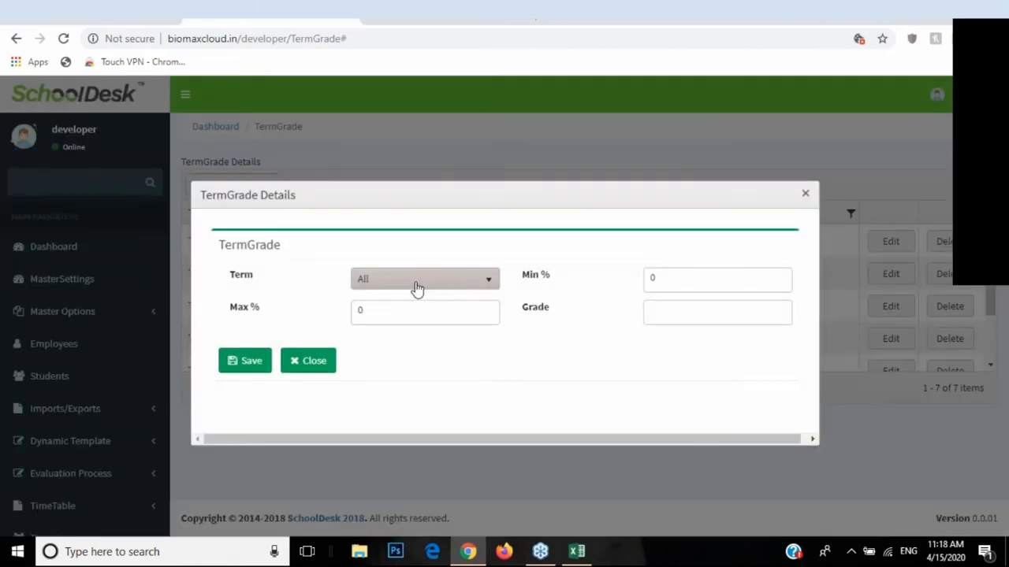
pyautogui.click(417, 283)
pyautogui.click(400, 341)
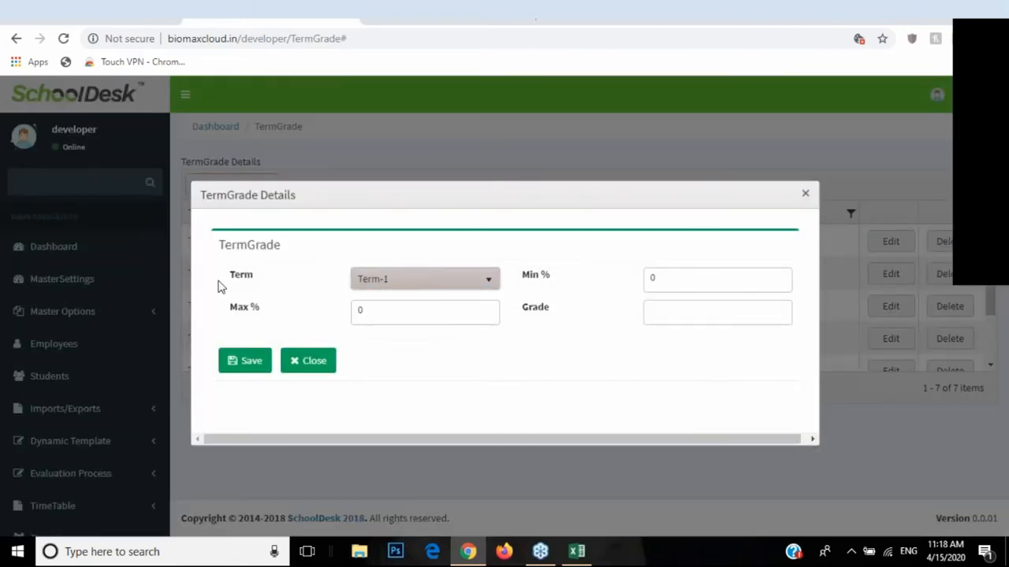
pyautogui.moveTo(663, 279); pyautogui.dragTo(624, 281)
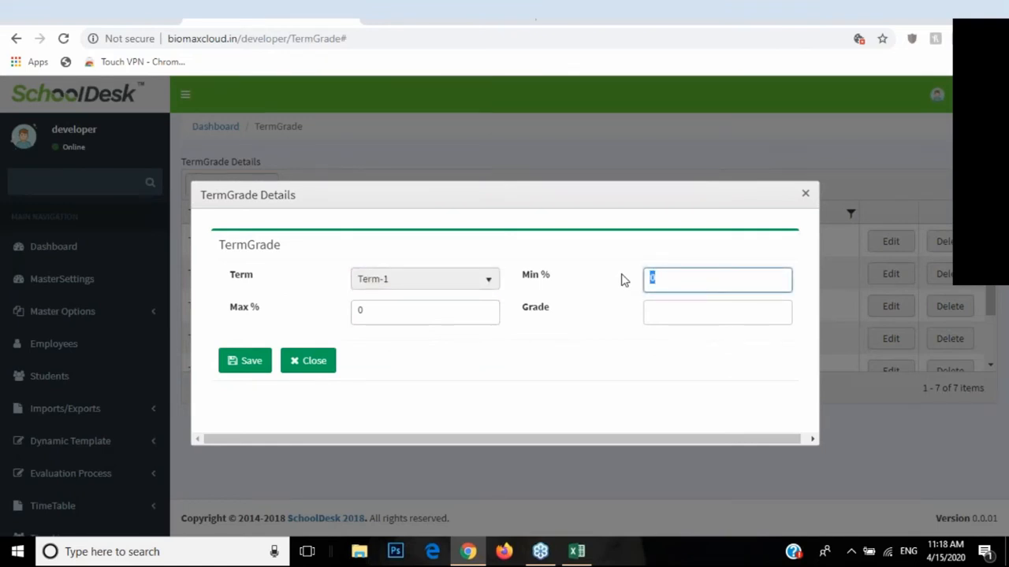
pyautogui.write('20')
pyautogui.press('Tab')
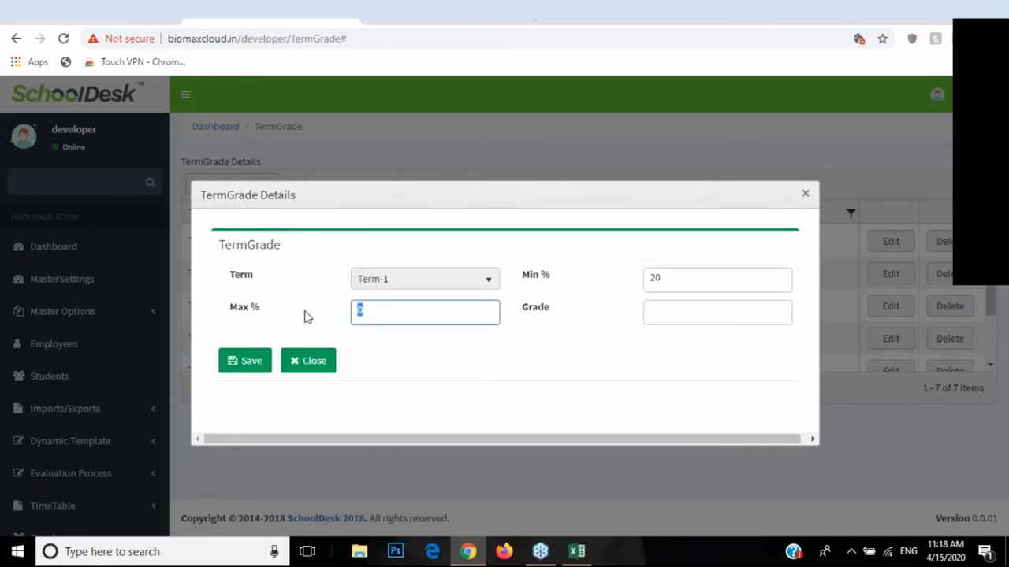
pyautogui.write('30')
pyautogui.click(665, 316)
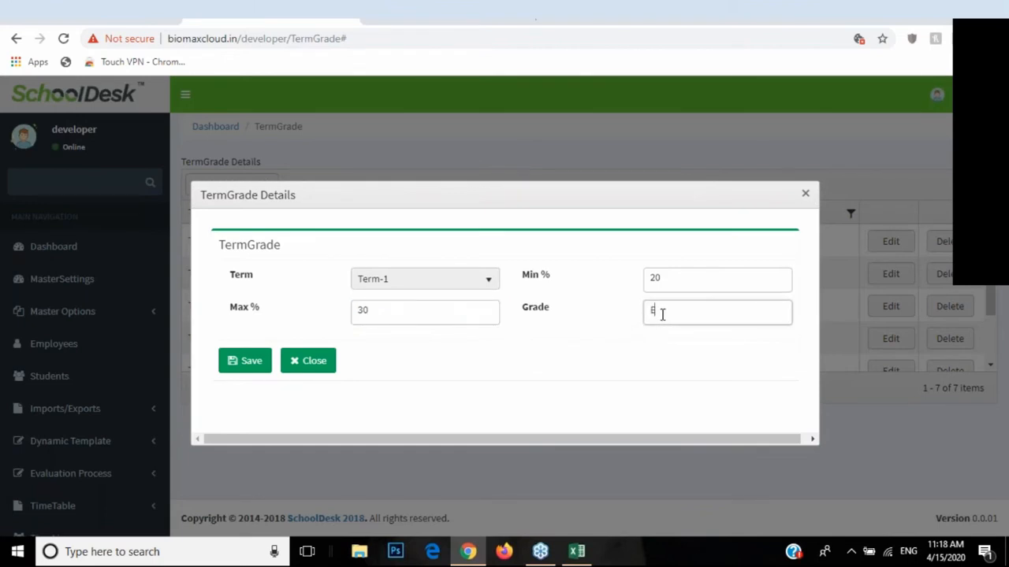
pyautogui.write('E')
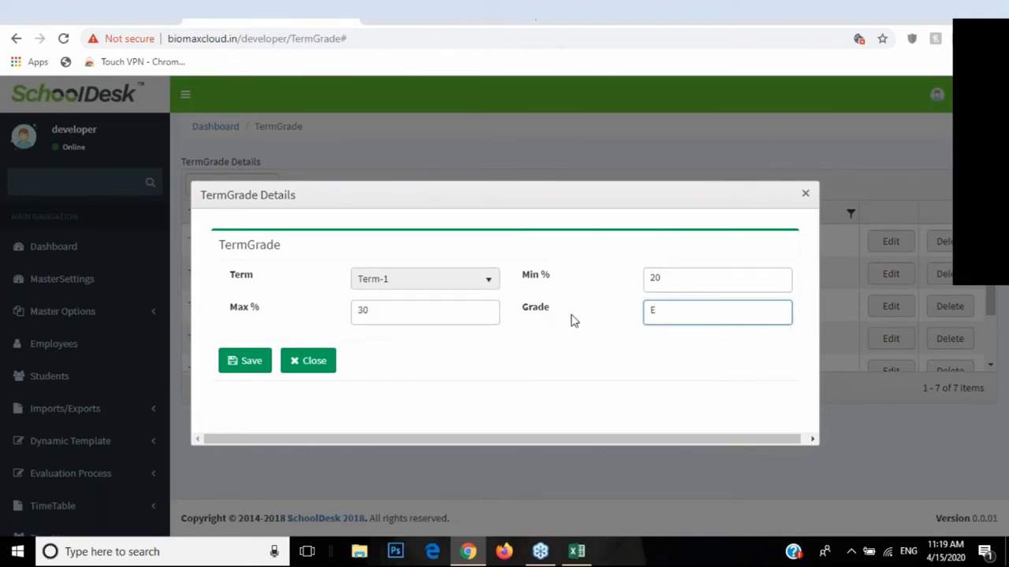
pyautogui.click(305, 361)
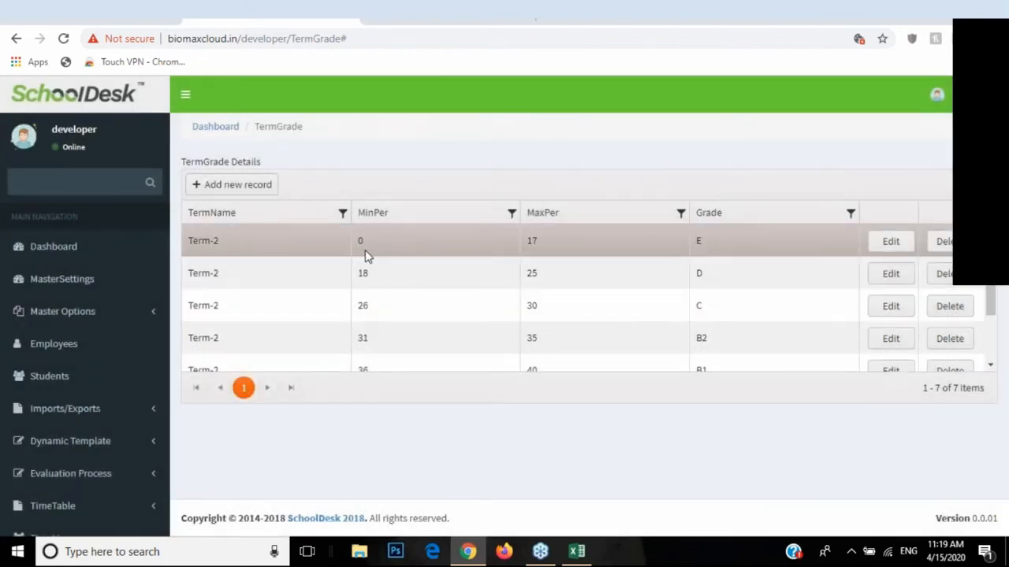
pyautogui.scroll(-3, 110, 351)
pyautogui.scroll(-3, 110, 351)
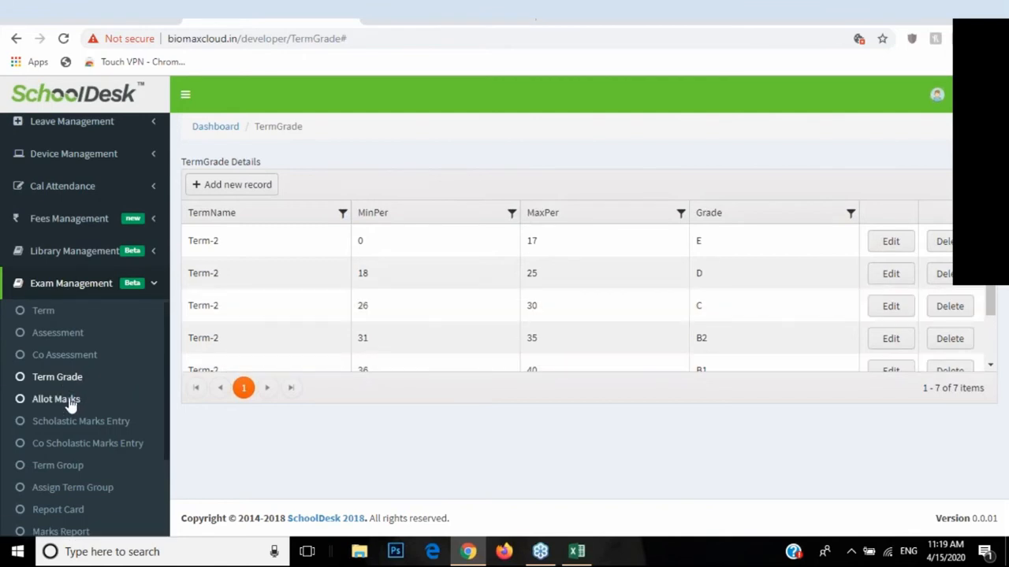
# Step: Start a new mark allotment for Class 2 with the Subject Enrichment assessment
pyautogui.click(58, 400)
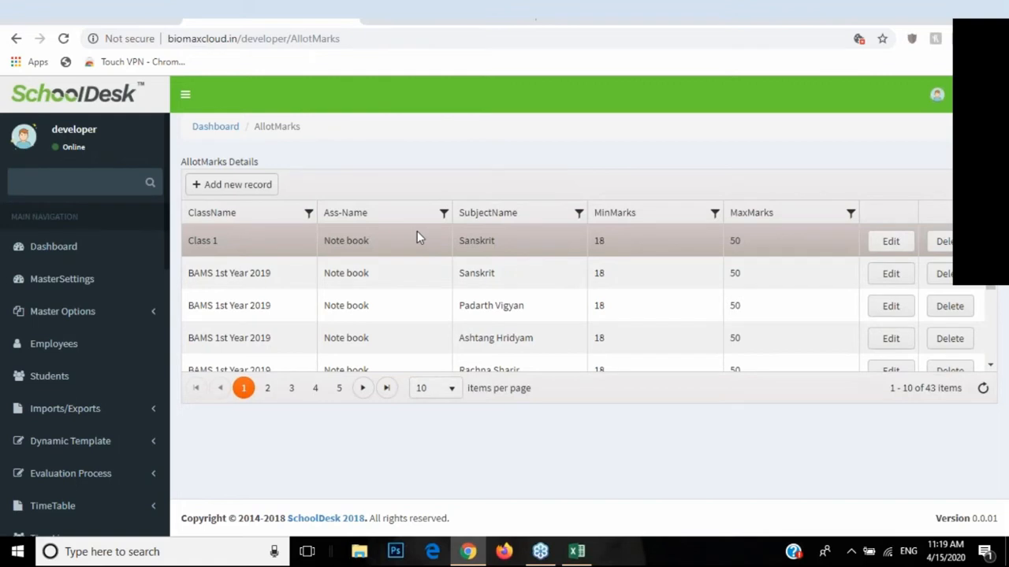
pyautogui.click(260, 188)
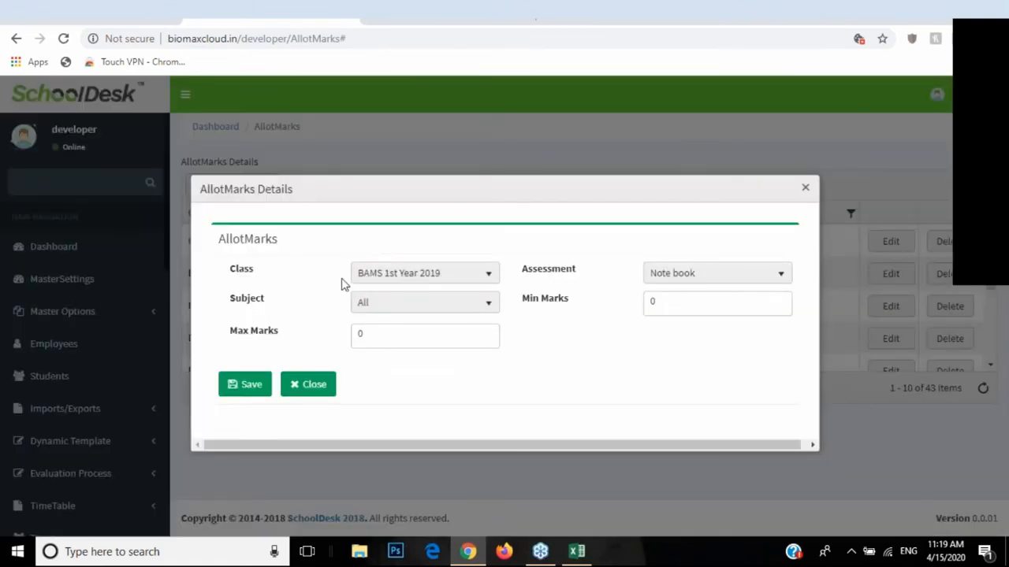
pyautogui.click(356, 282)
pyautogui.click(388, 352)
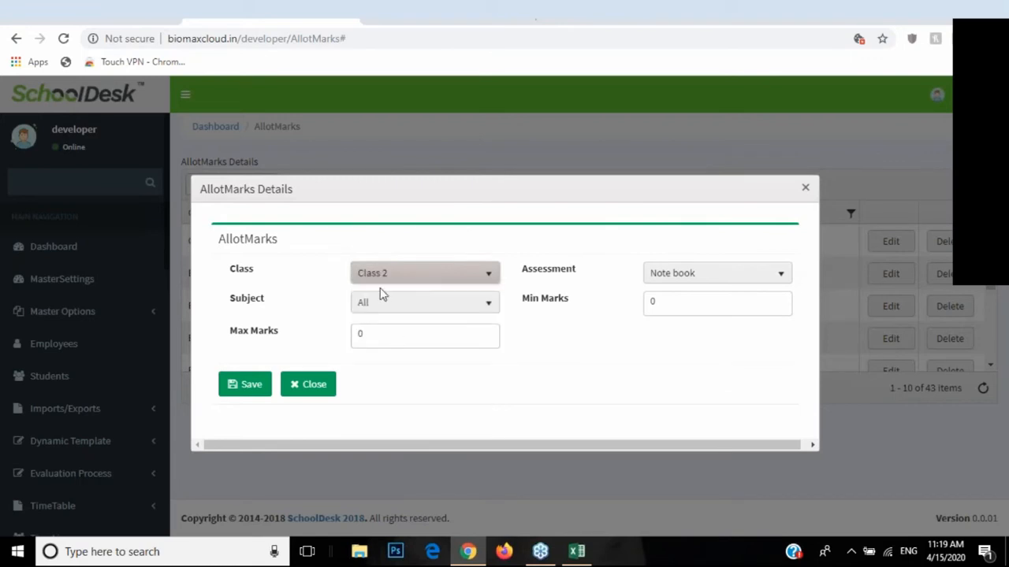
pyautogui.click(665, 277)
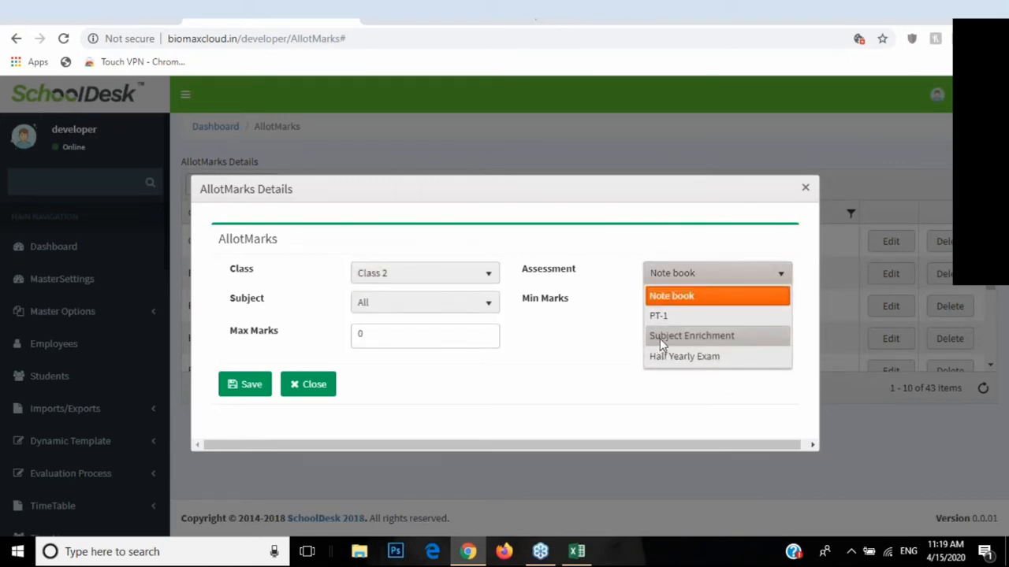
pyautogui.click(659, 338)
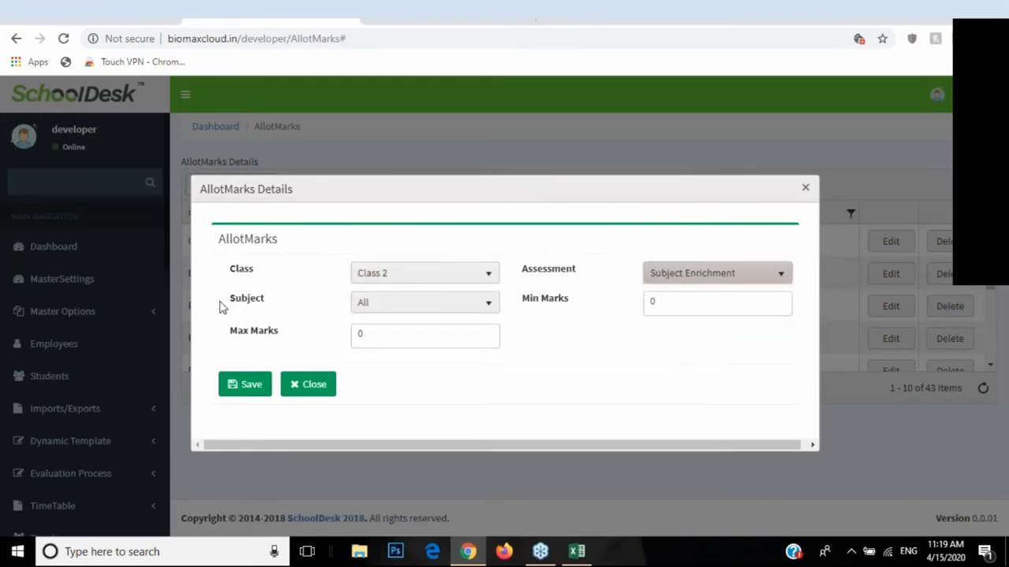
# Step: Choose Ashtang Hridyam as the allotment's subject
pyautogui.click(416, 310)
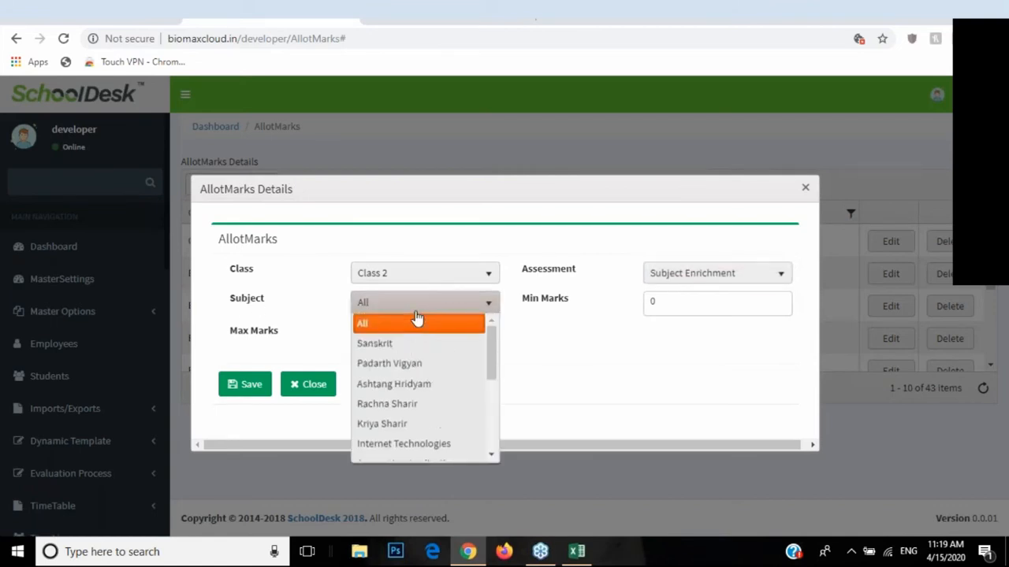
pyautogui.click(403, 361)
pyautogui.click(368, 309)
pyautogui.click(396, 335)
pyautogui.click(398, 308)
pyautogui.click(405, 385)
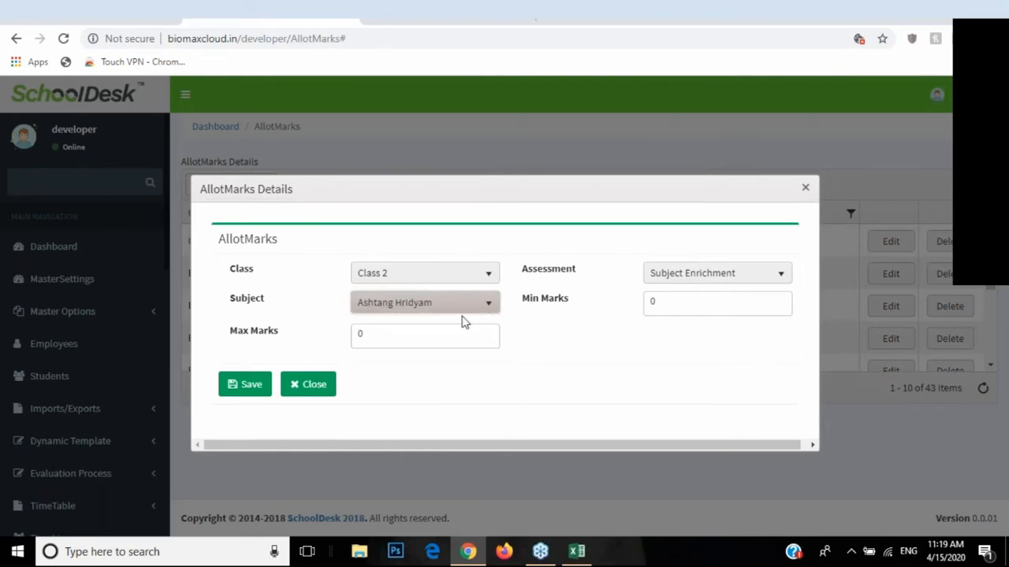
# Step: Set minimum marks to 33 and maximum marks to 100
pyautogui.doubleClick(705, 305)
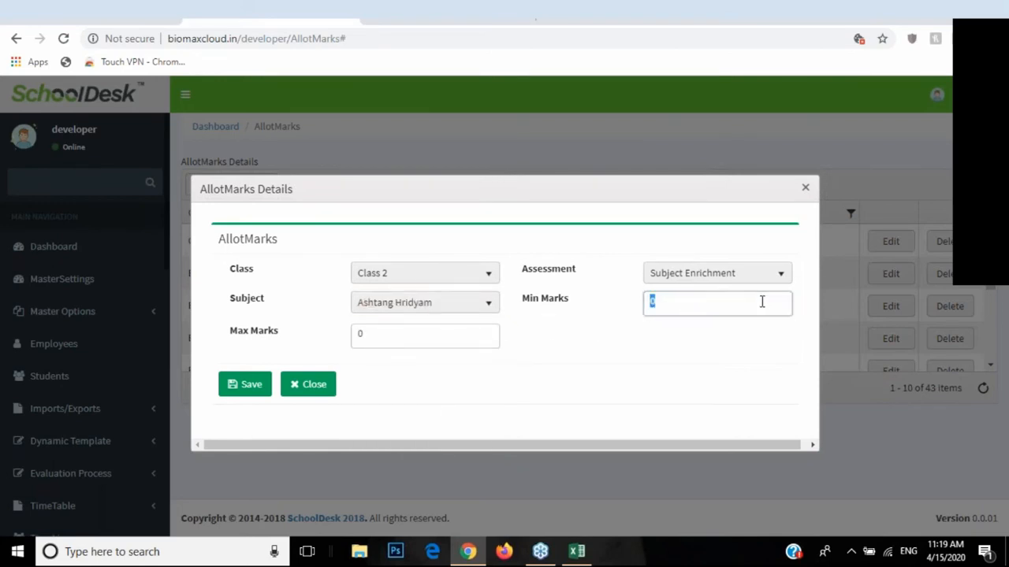
pyautogui.write('33')
pyautogui.doubleClick(379, 344)
pyautogui.write('100')
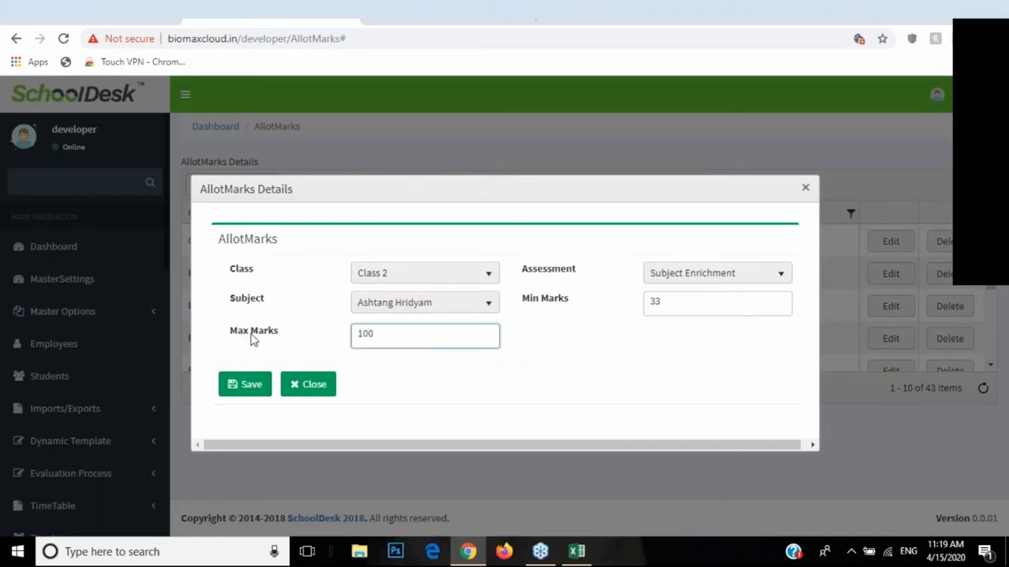
pyautogui.moveTo(234, 336); pyautogui.dragTo(258, 334)
pyautogui.moveTo(395, 337); pyautogui.dragTo(350, 338)
pyautogui.click(527, 307)
pyautogui.click(664, 302)
pyautogui.doubleClick(665, 304)
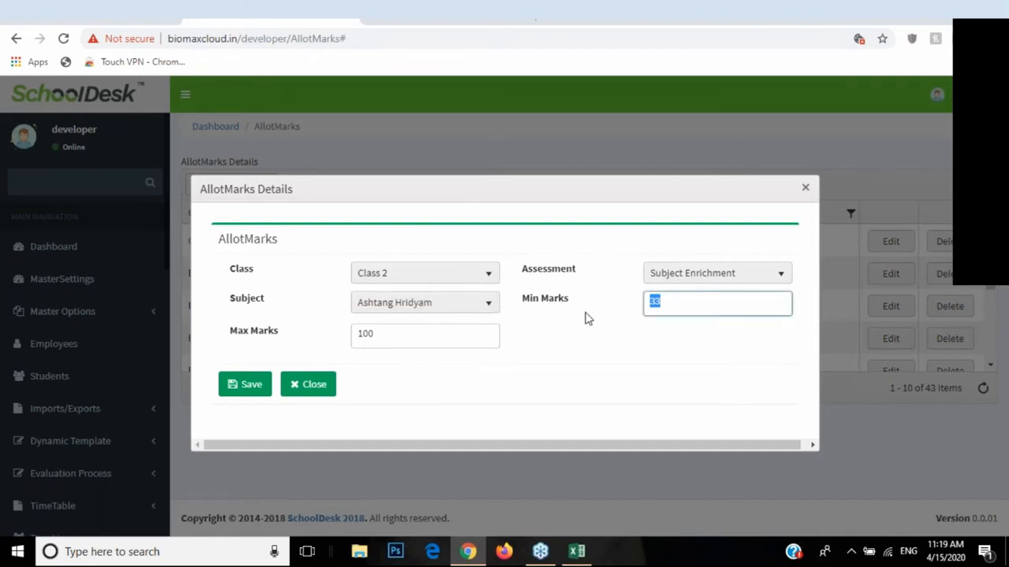
# Step: Keep Ashtang Hridyam as the subject and close the allot-marks form without saving
pyautogui.click(374, 307)
pyautogui.click(377, 307)
pyautogui.click(313, 383)
pyautogui.scroll(-5, 83, 376)
# Step: Expand Exam Management in the sidebar and open Scholastic Marks Entry
pyautogui.click(103, 370)
pyautogui.scroll(-3, 79, 347)
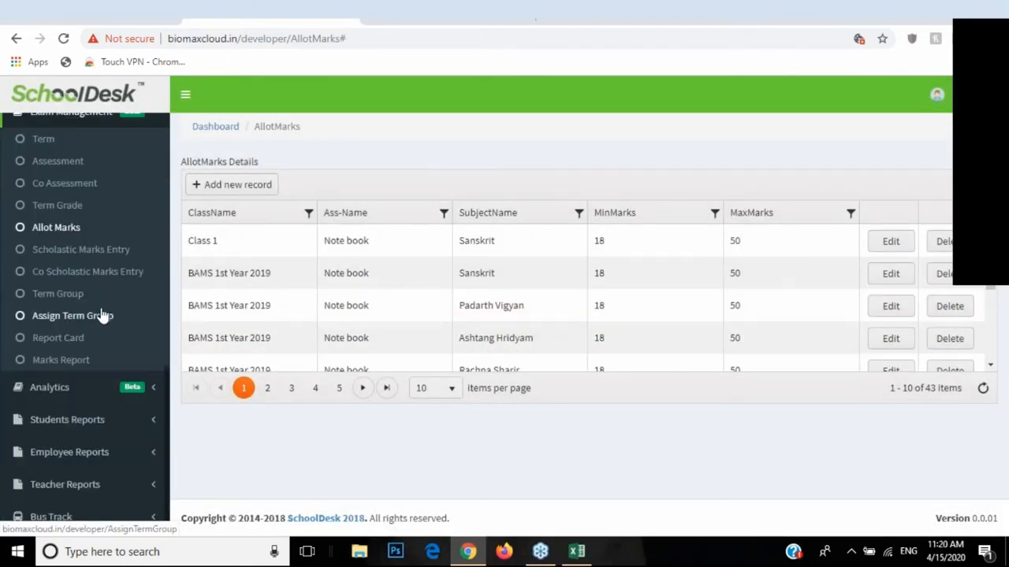
pyautogui.scroll(1, 85, 338)
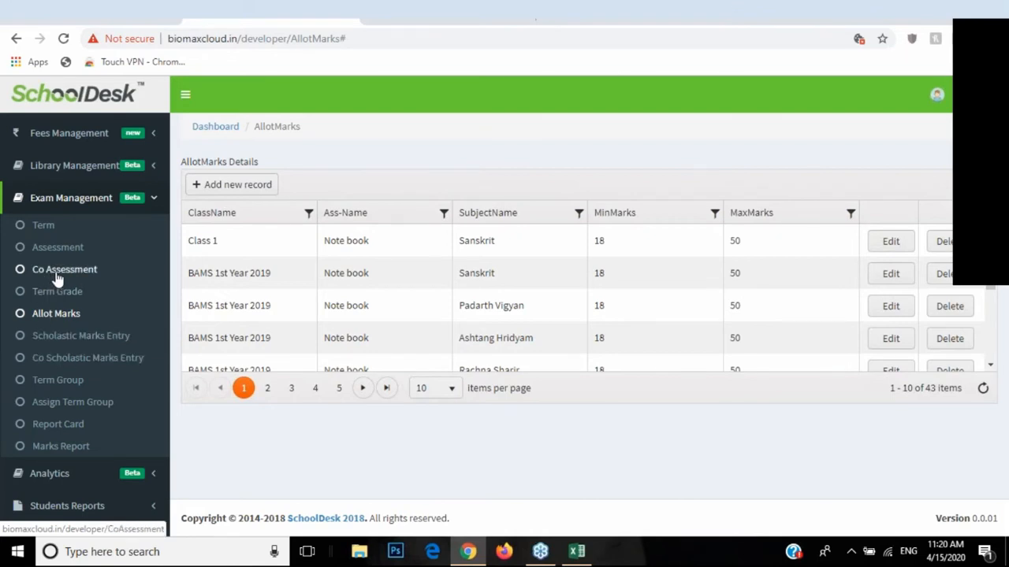
pyautogui.click(53, 343)
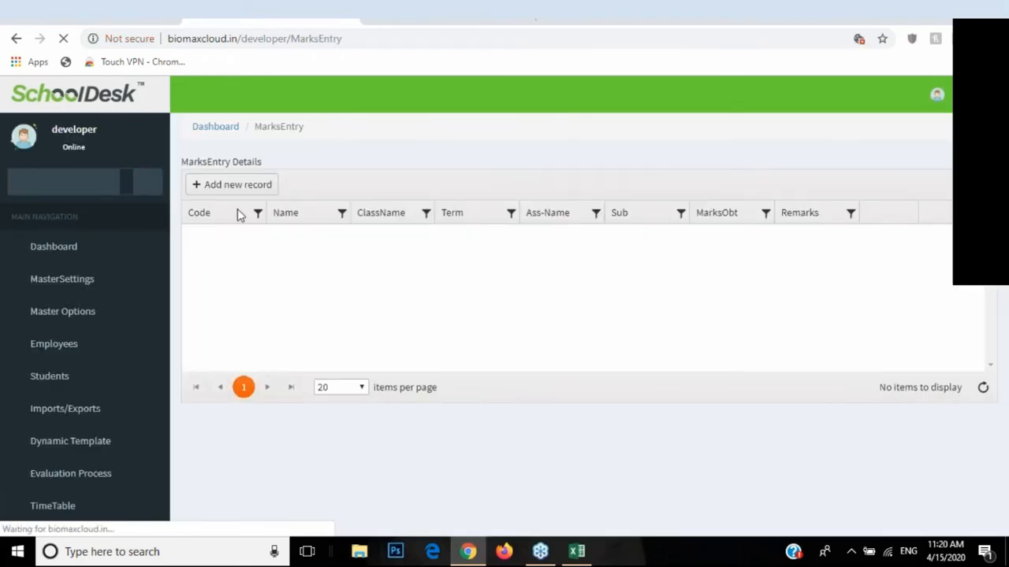
# Step: Start a new marks entry for Class 1, section A, Sanskrit, Term-2
pyautogui.click(259, 184)
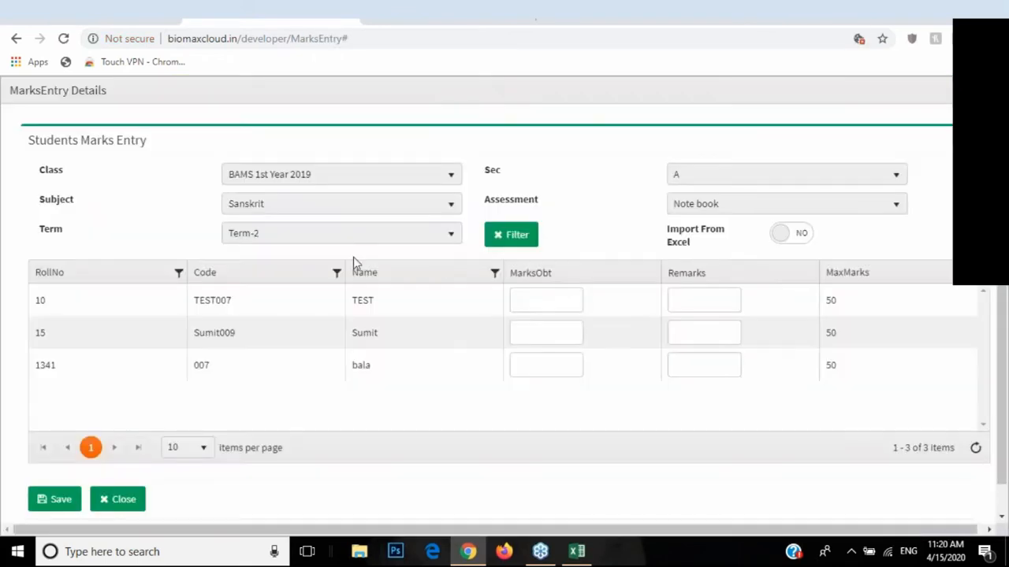
pyautogui.click(268, 173)
pyautogui.click(282, 237)
pyautogui.click(701, 184)
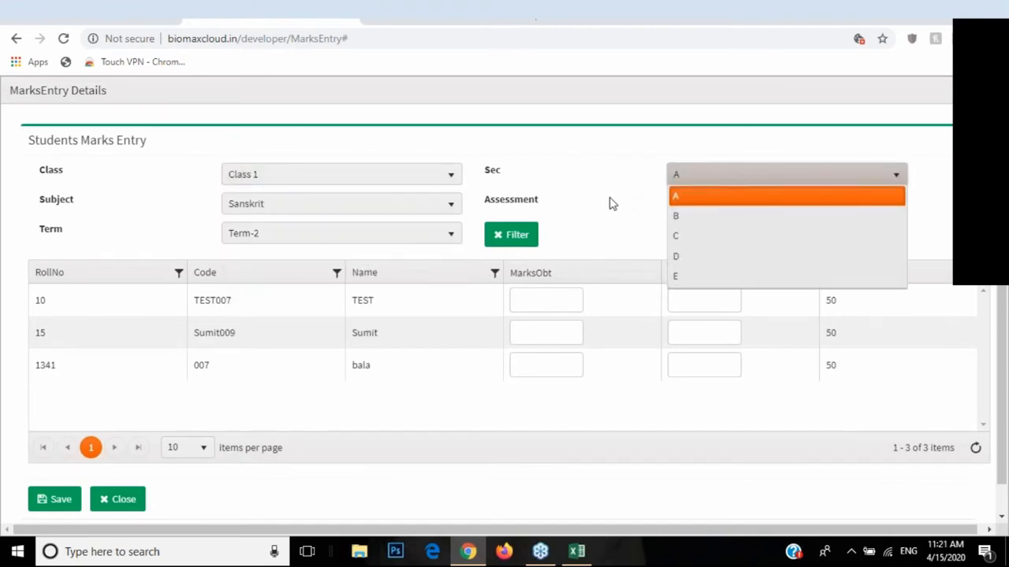
pyautogui.click(687, 198)
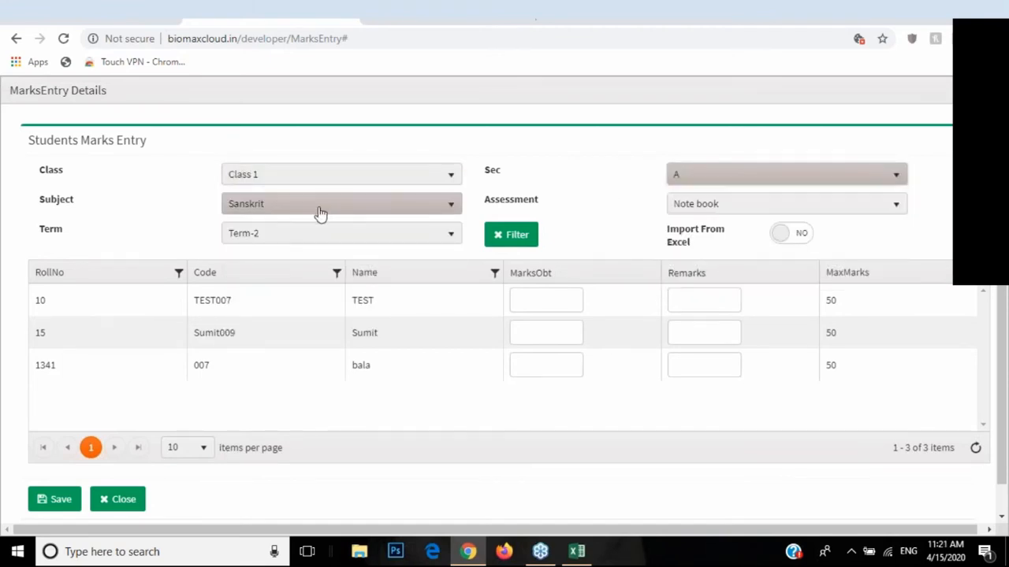
pyautogui.click(273, 211)
pyautogui.click(275, 226)
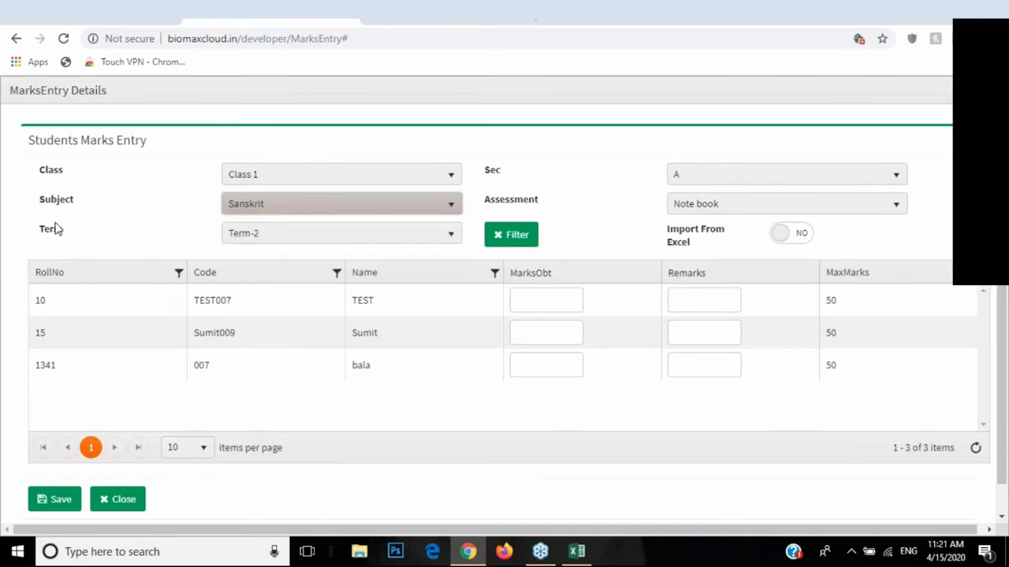
pyautogui.click(258, 240)
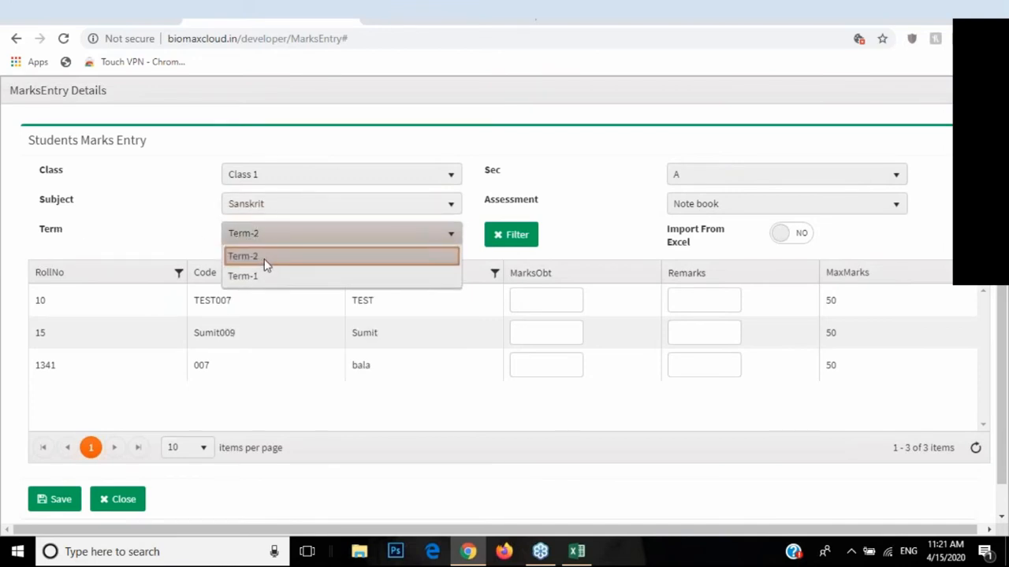
pyautogui.click(266, 260)
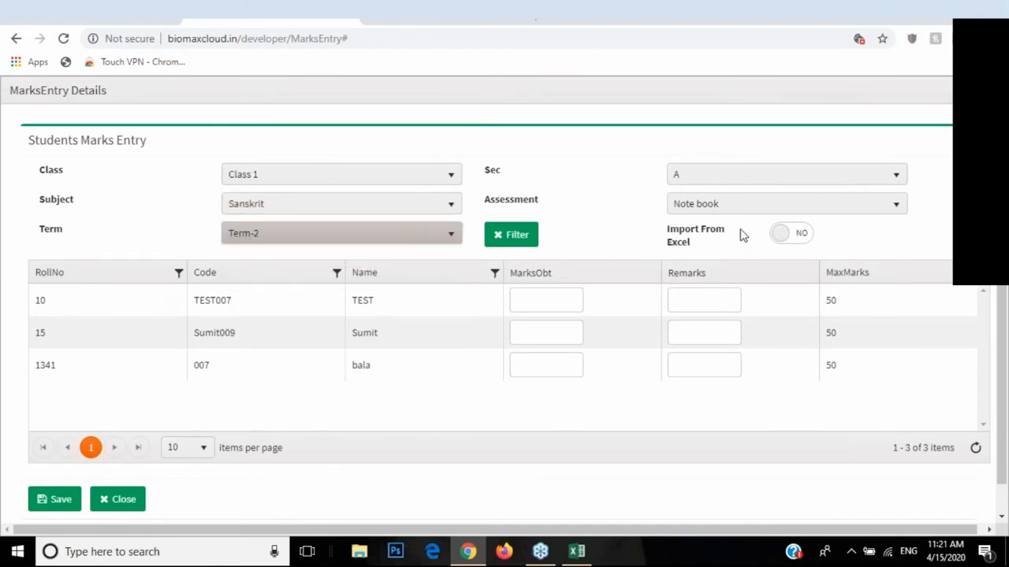
# Step: Enter obtained marks 39, 45 and 40, then switch on Import From Excel
pyautogui.click(536, 298)
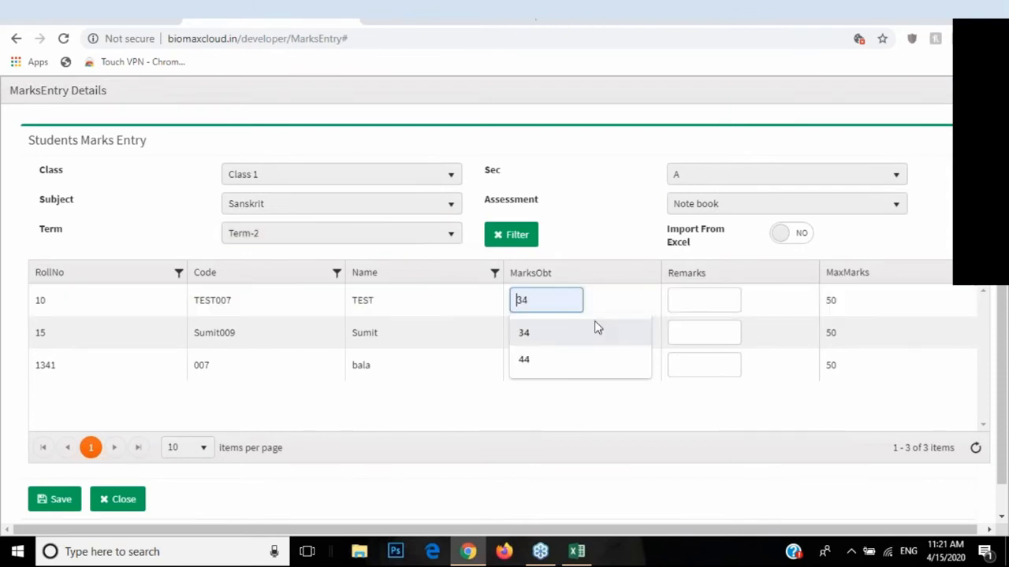
pyautogui.write('39')
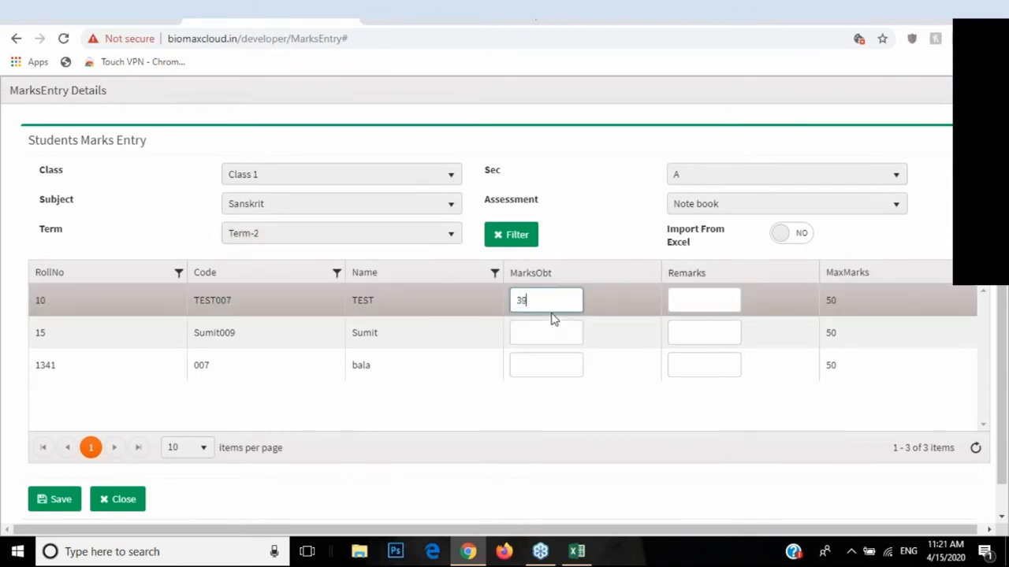
pyautogui.click(548, 332)
pyautogui.write('45')
pyautogui.click(535, 362)
pyautogui.write('40')
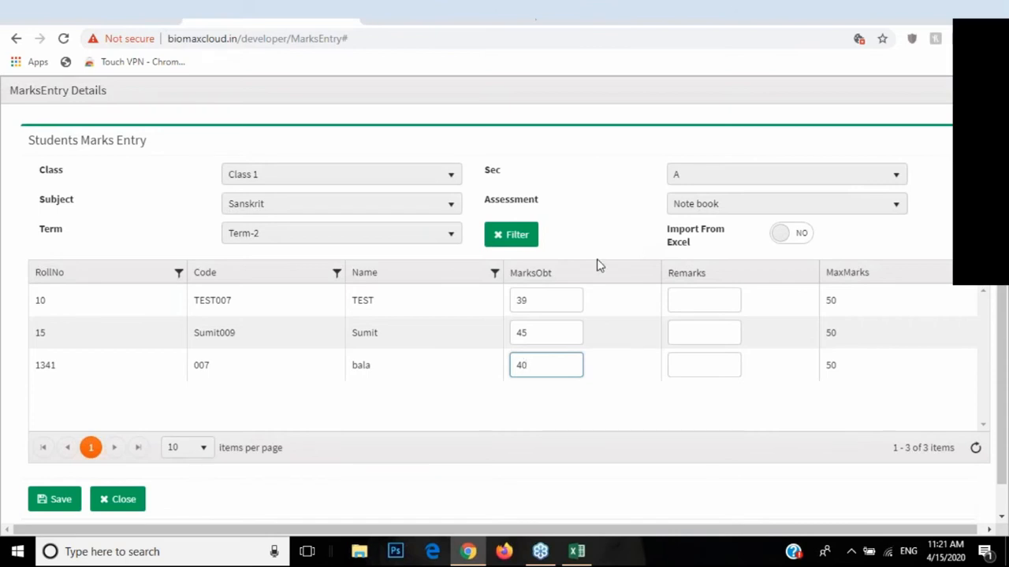
pyautogui.moveTo(668, 230); pyautogui.dragTo(700, 251)
pyautogui.click(781, 241)
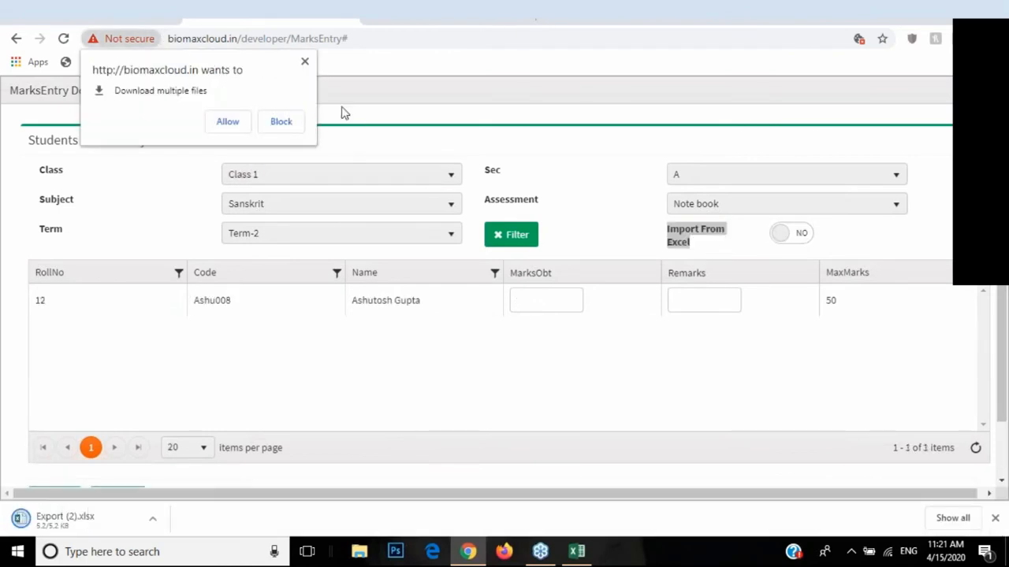
# Step: Dismiss the multiple-downloads prompt and open Export (2).xlsx from the download shelf
pyautogui.click(305, 63)
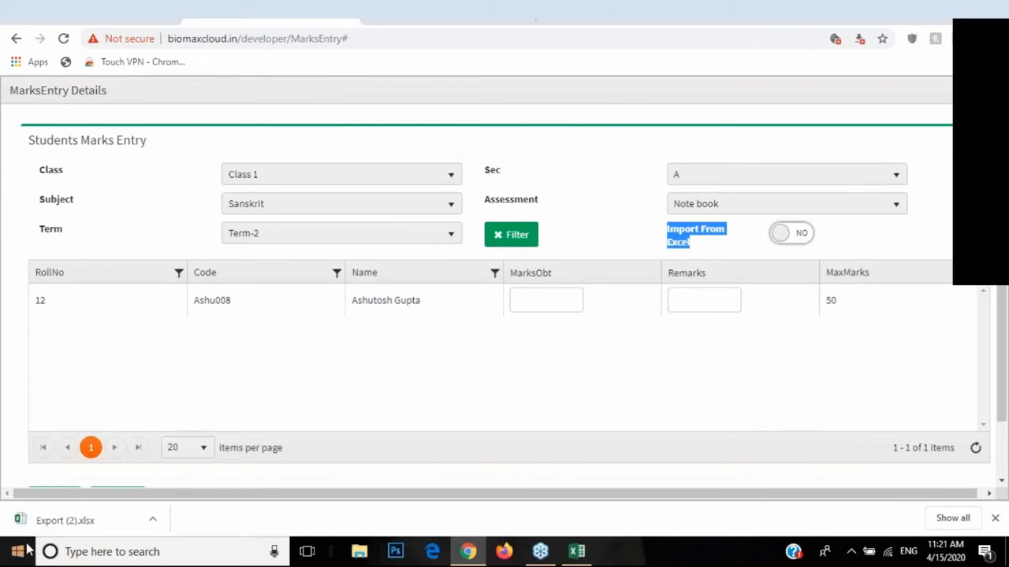
pyautogui.click(155, 526)
pyautogui.click(175, 426)
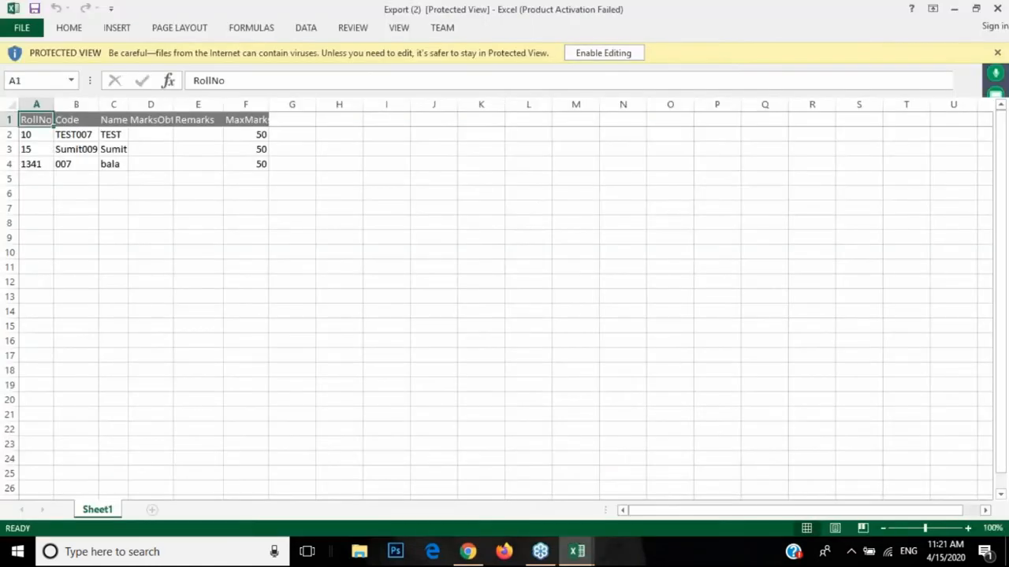
# Step: Enable editing on Export (2).xlsx and select the MarksObt cells in column D
pyautogui.click(587, 57)
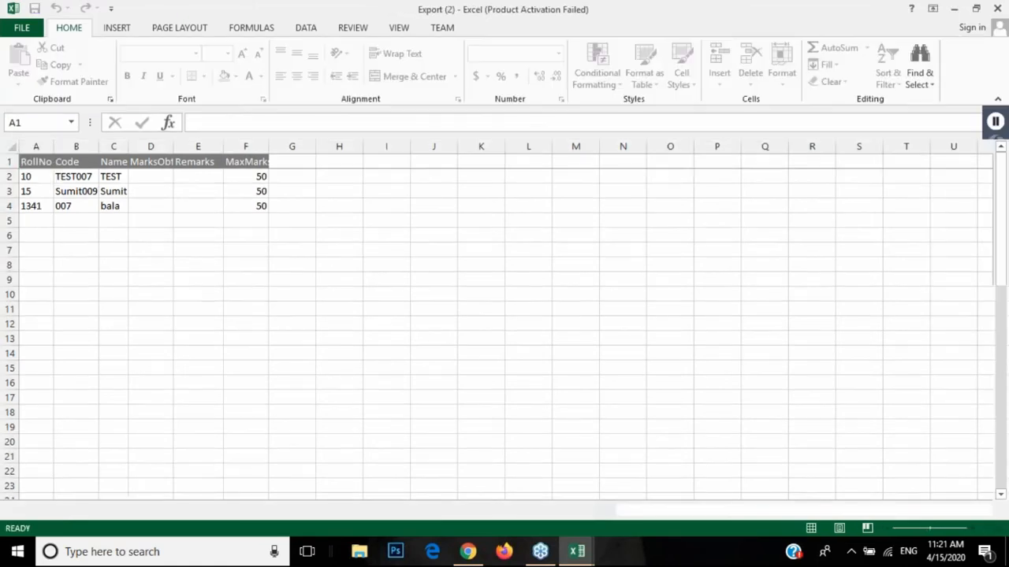
pyautogui.click(156, 182)
pyautogui.click(155, 205)
pyautogui.click(153, 191)
pyautogui.click(157, 205)
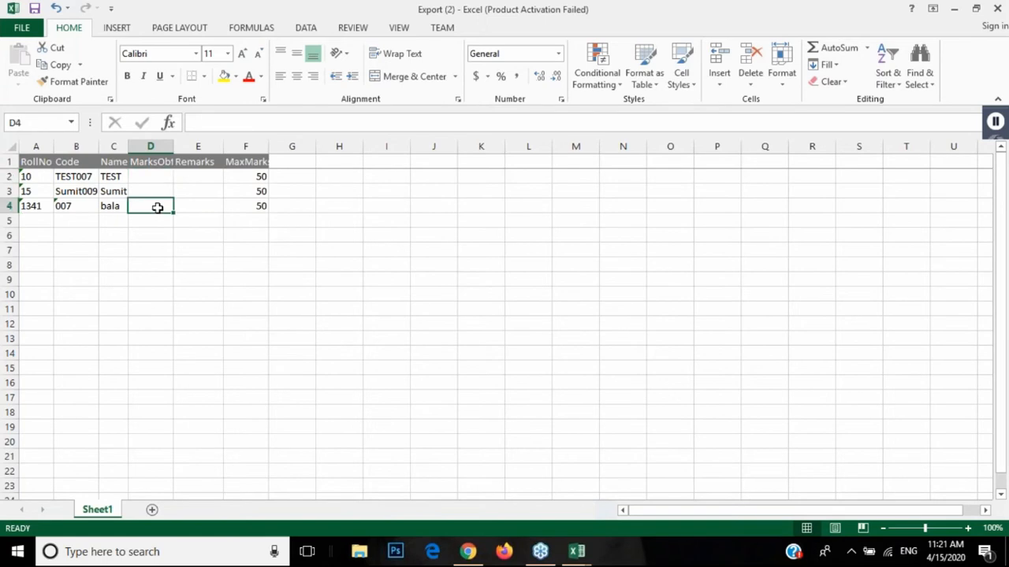
# Step: Close Export (2) and the Students (1) workbook without saving
pyautogui.click(999, 9)
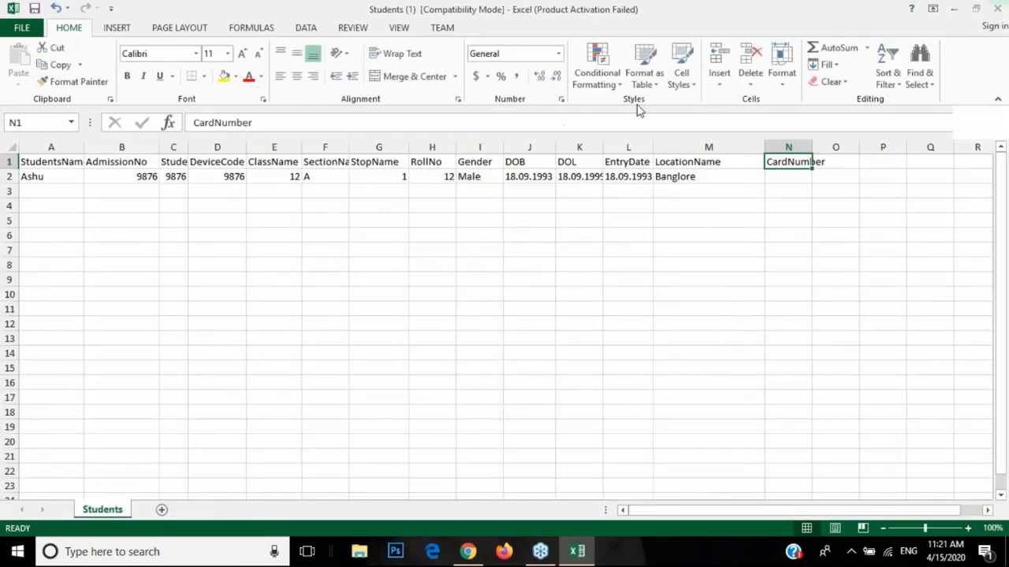
pyautogui.click(997, 9)
pyautogui.click(516, 302)
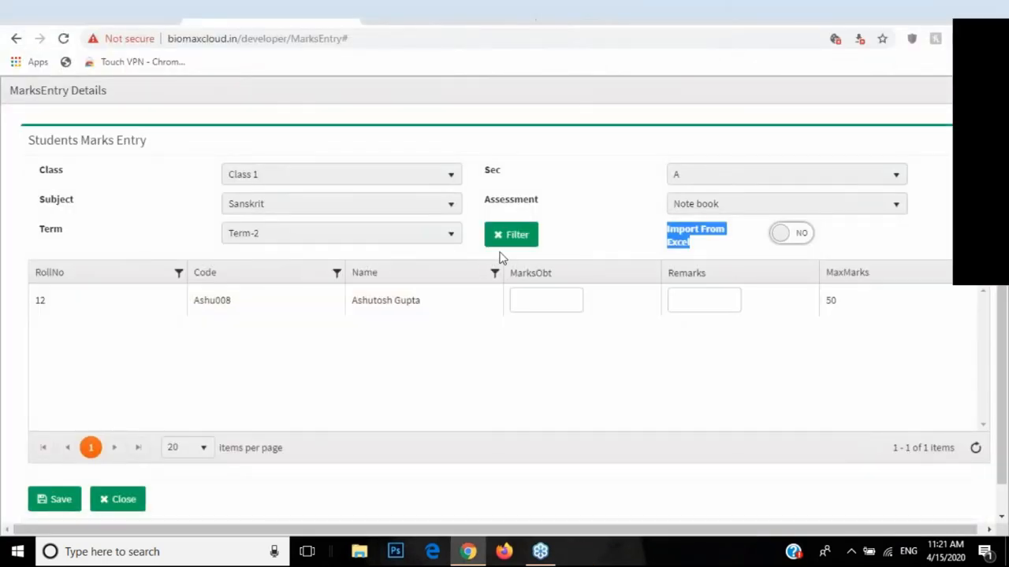
# Step: Set Import From Excel to YES, cancel the file picker, and go back to AllotMarks
pyautogui.click(781, 238)
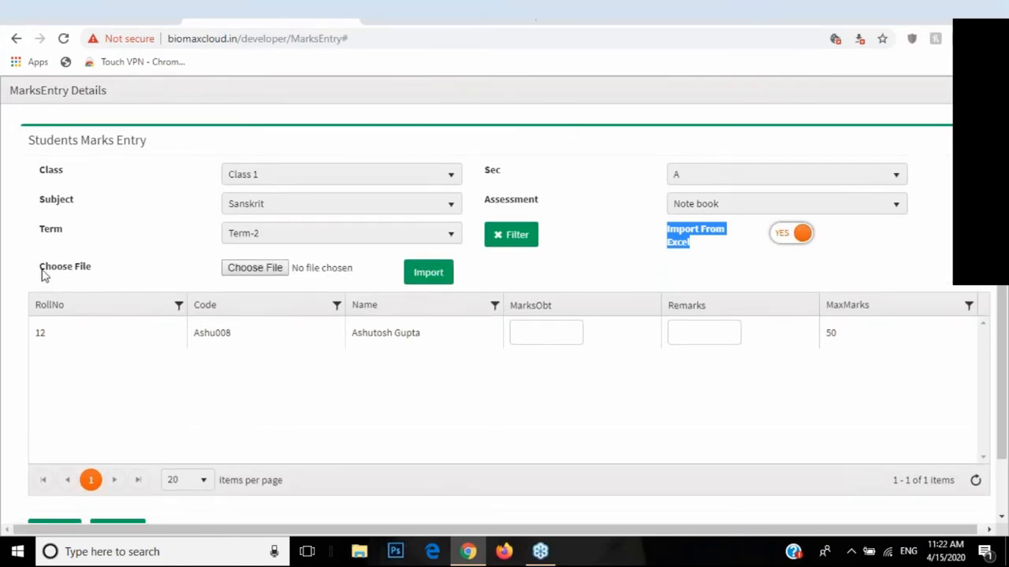
pyautogui.doubleClick(43, 269)
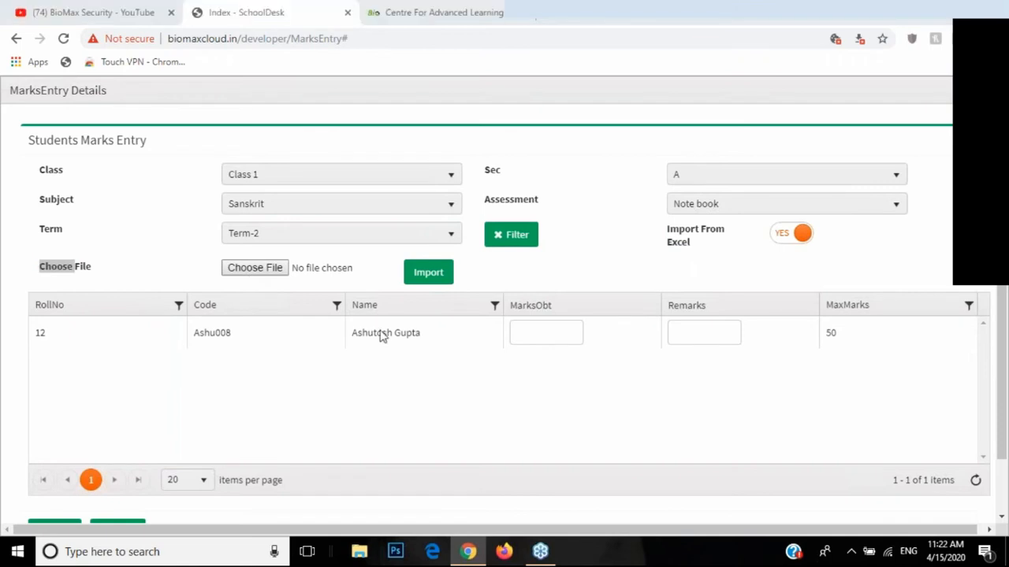
pyautogui.click(450, 331)
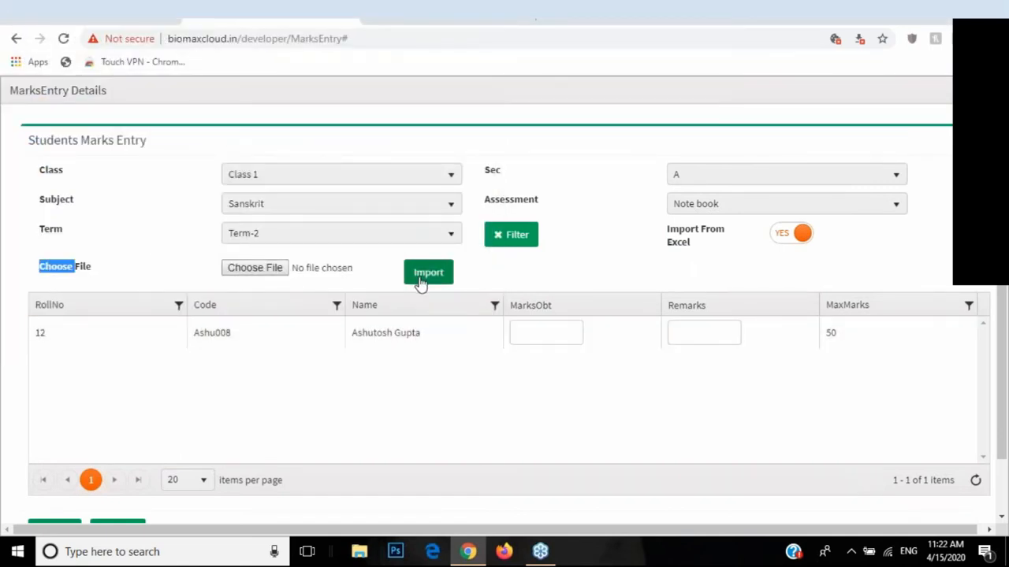
pyautogui.click(16, 40)
pyautogui.click(16, 39)
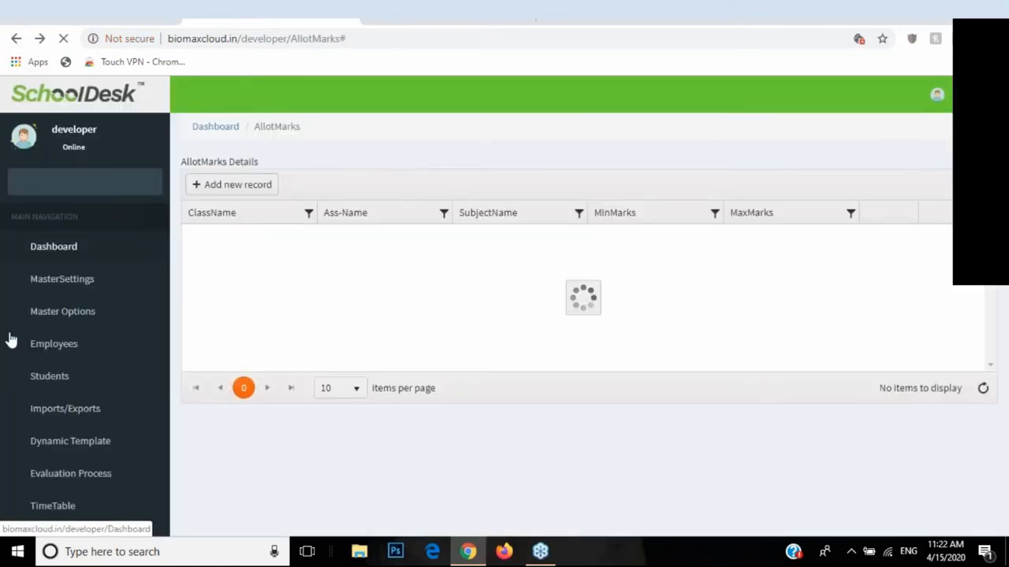
# Step: Open the Co-Scholastic Marks Entry page and start a new entry
pyautogui.moveTo(168, 227); pyautogui.dragTo(162, 418)
pyautogui.click(40, 448)
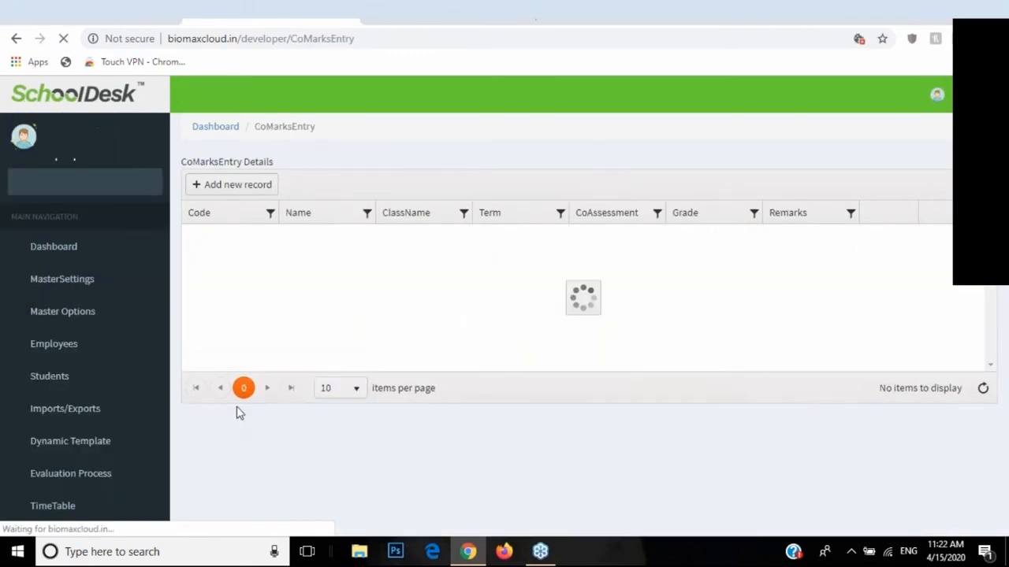
pyautogui.click(236, 185)
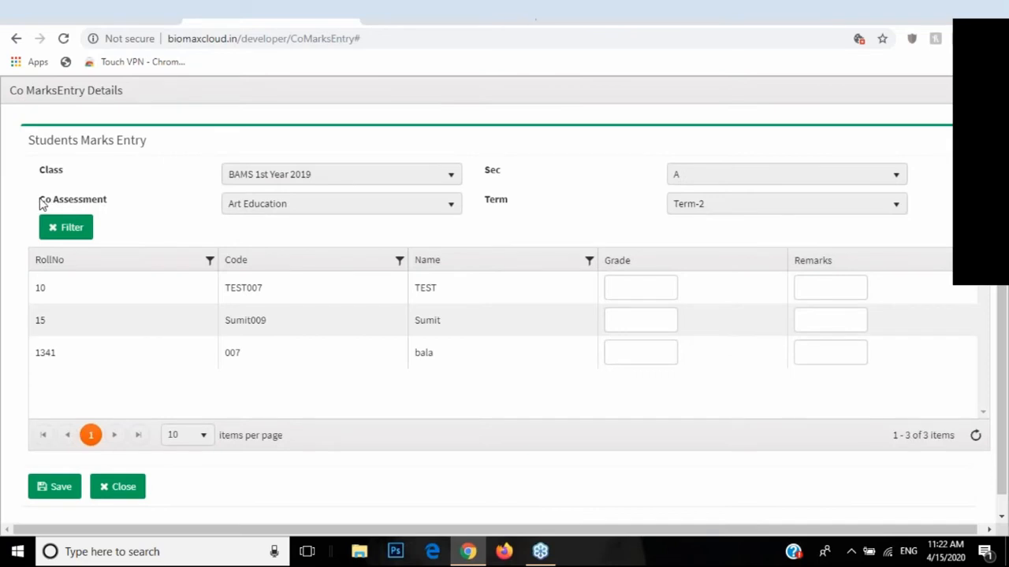
pyautogui.moveTo(41, 203); pyautogui.dragTo(108, 203)
# Step: Select Art Education, BAMS 1st Year 2019, section A and Term-2, then close the form unsaved
pyautogui.click(277, 209)
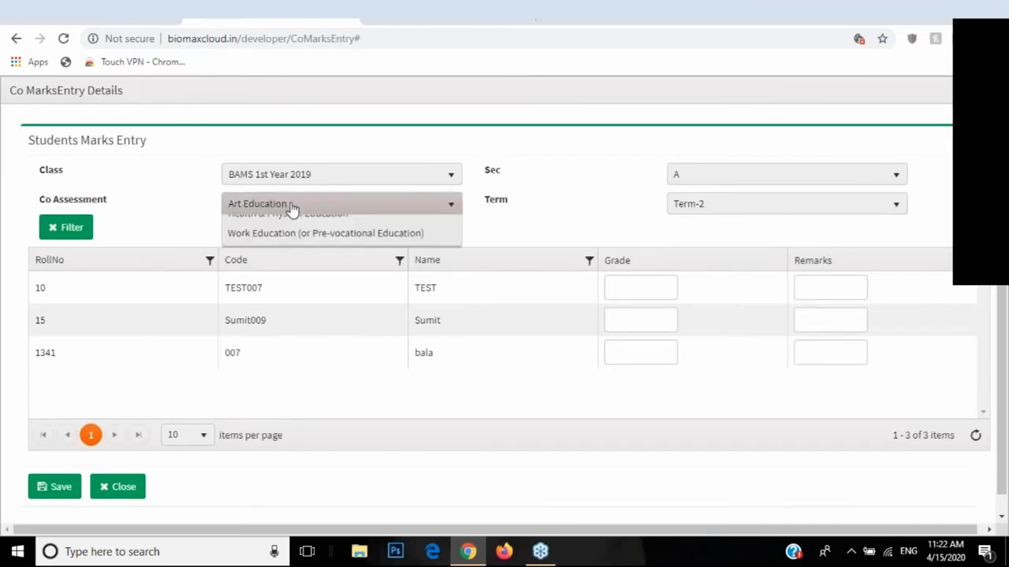
pyautogui.click(288, 225)
pyautogui.click(278, 181)
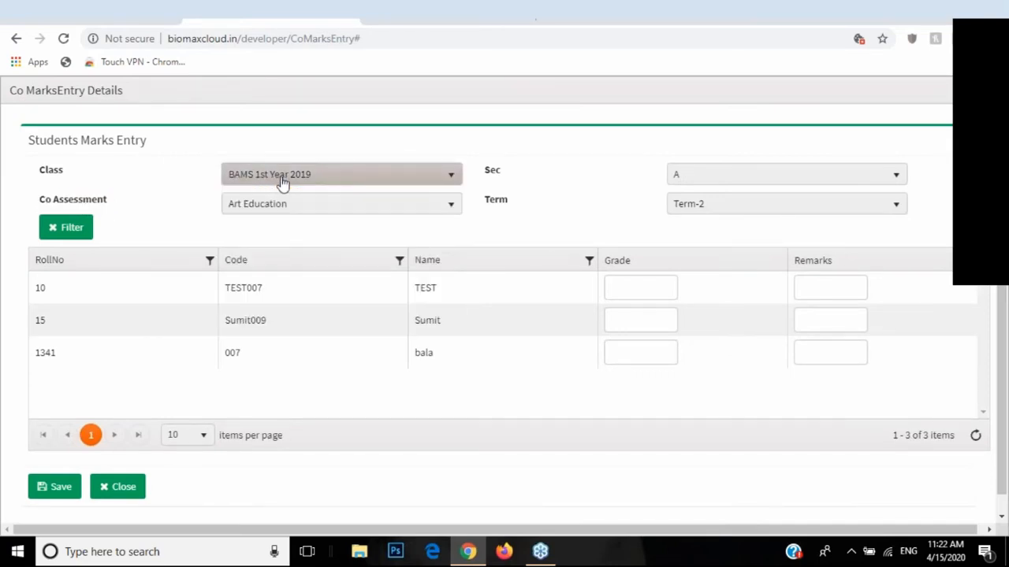
pyautogui.click(281, 179)
pyautogui.click(687, 184)
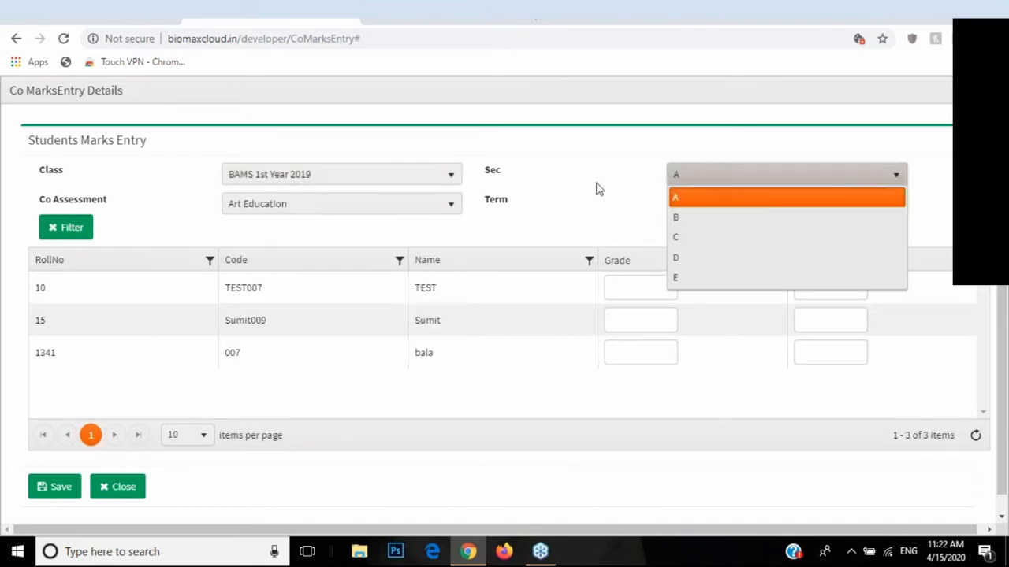
pyautogui.click(673, 184)
pyautogui.click(699, 219)
pyautogui.click(698, 218)
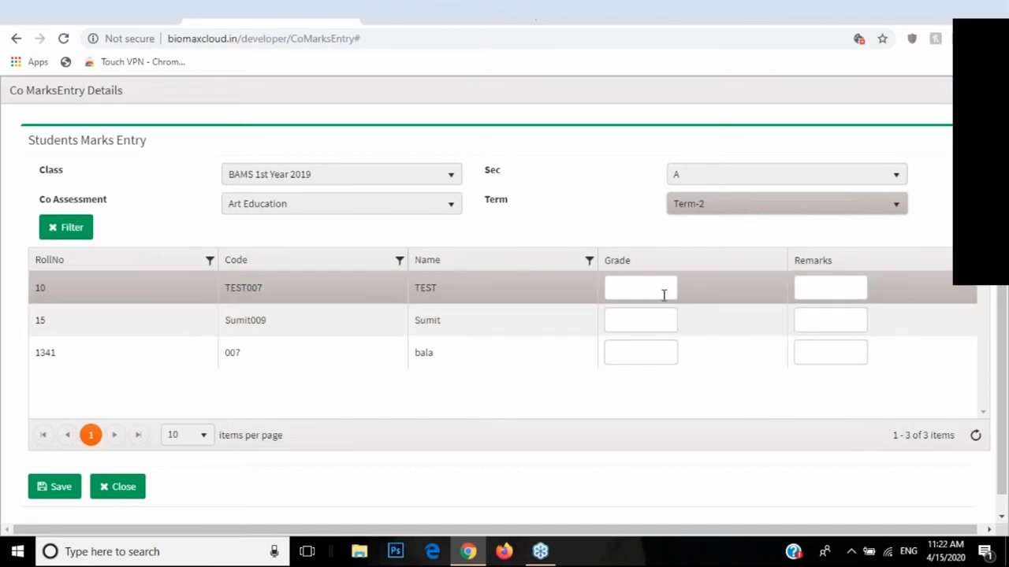
pyautogui.click(120, 487)
# Step: View the Term list with Term-1 and Term-2, then open Term Group showing T1 and T2
pyautogui.scroll(-5, 117, 481)
pyautogui.scroll(-2, 124, 416)
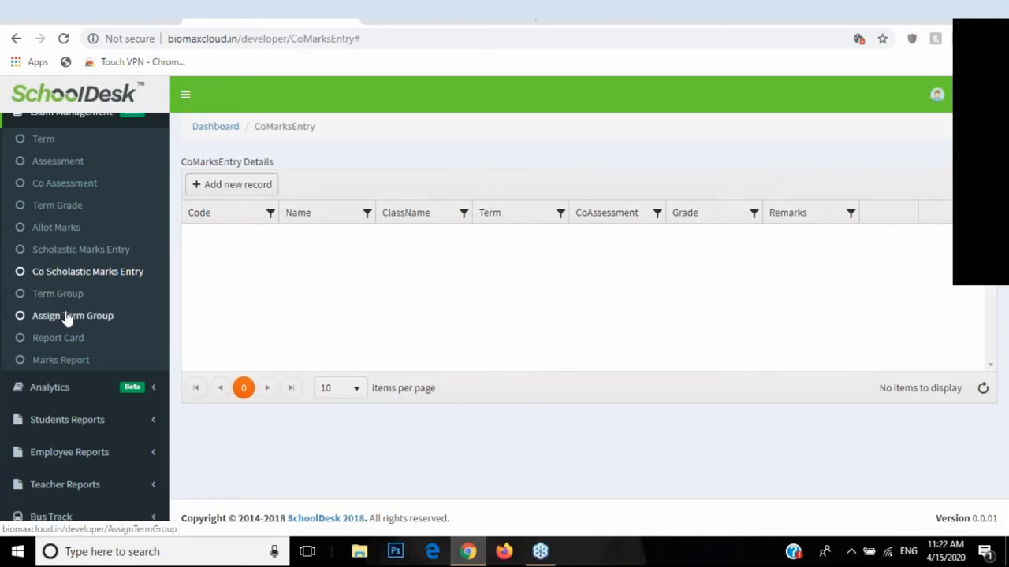
pyautogui.scroll(1, 67, 316)
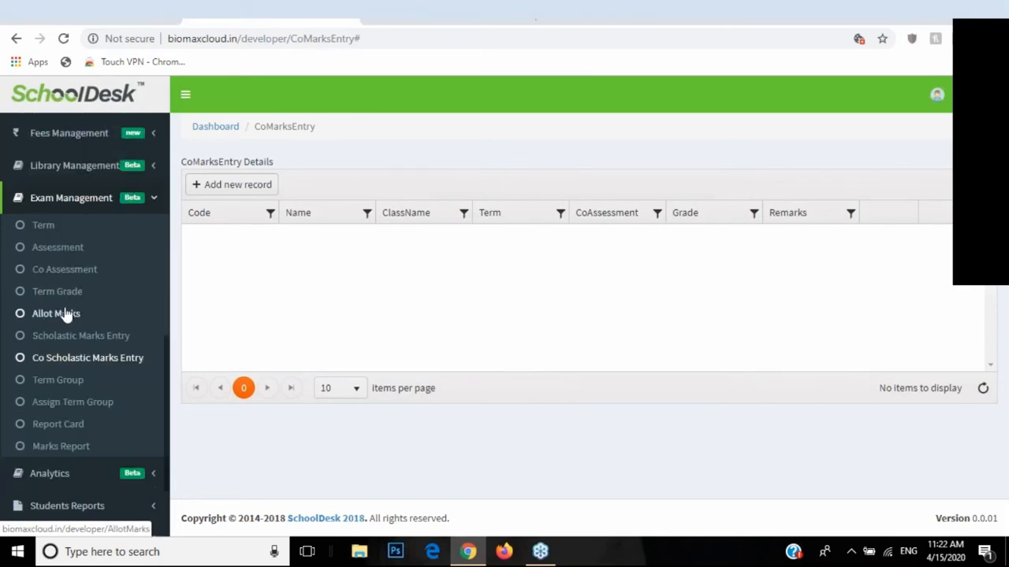
pyautogui.click(45, 231)
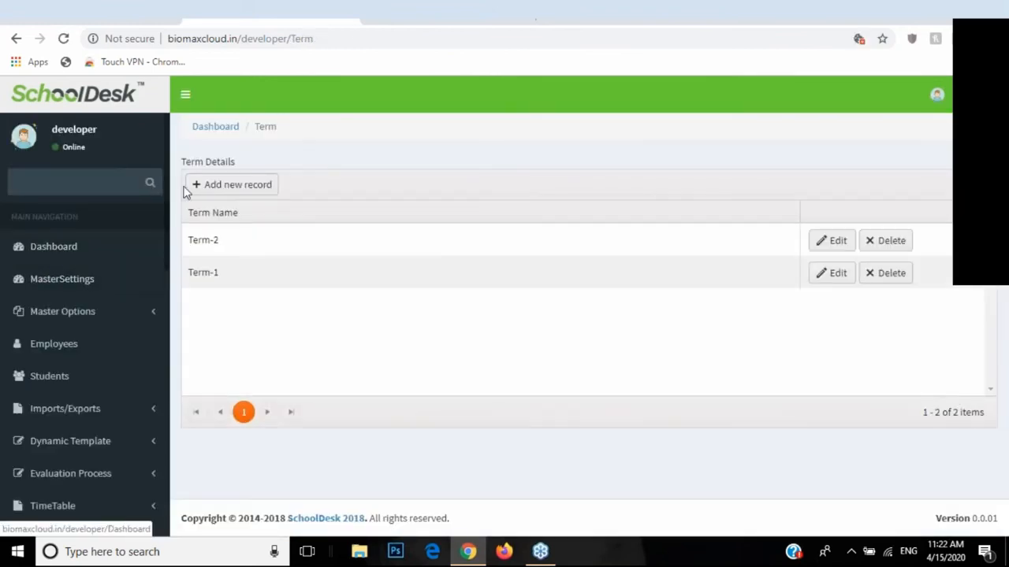
pyautogui.scroll(-10, 161, 315)
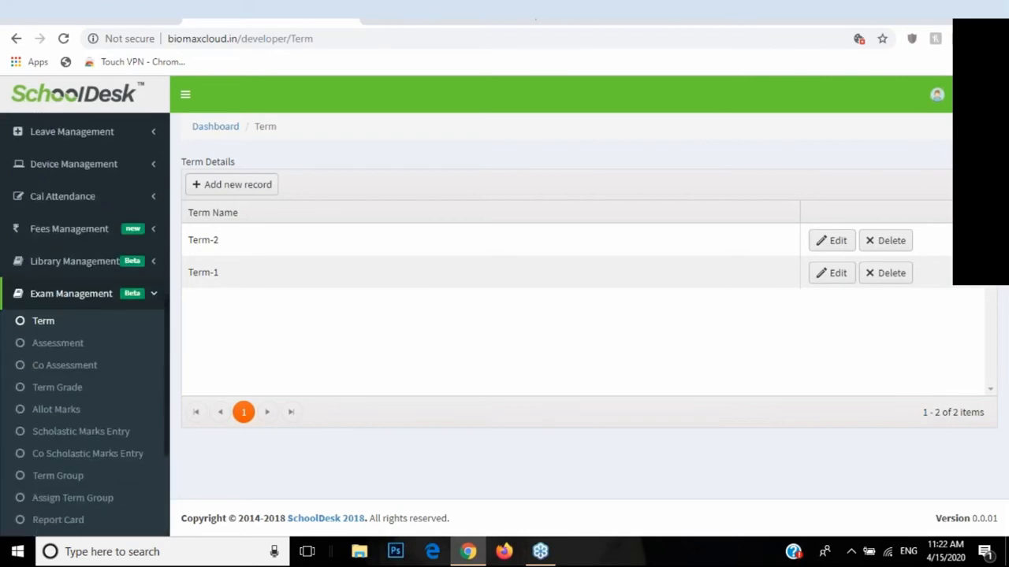
pyautogui.click(49, 417)
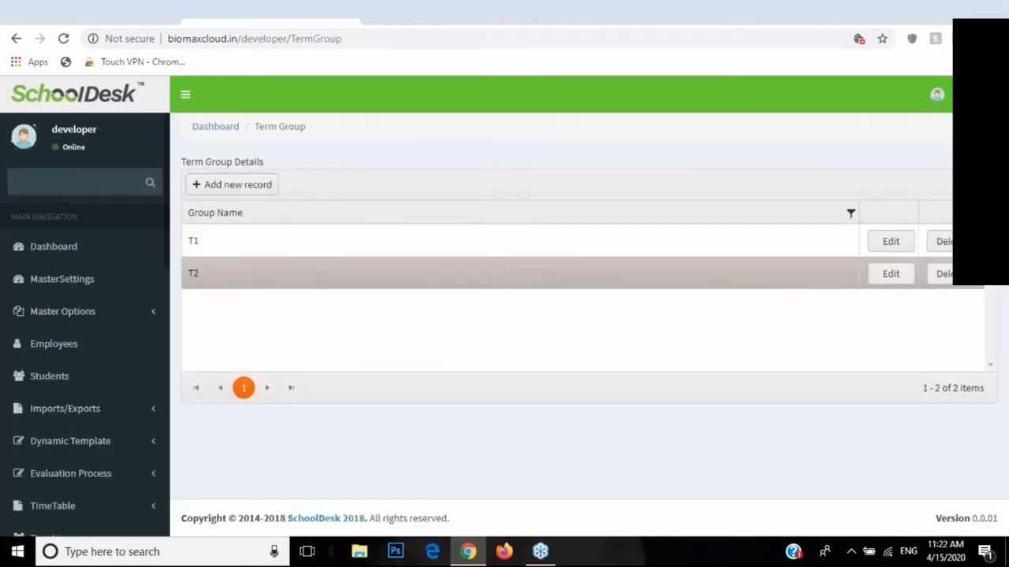
# Step: Rename term group T1 to Term1 and T2 to Term2, saving each
pyautogui.click(891, 241)
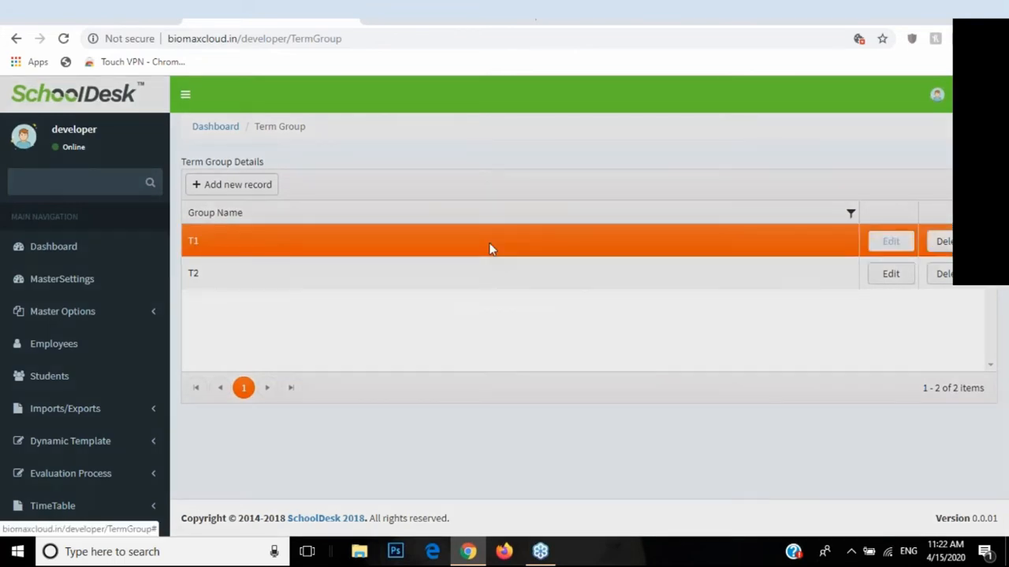
pyautogui.write('Term1')
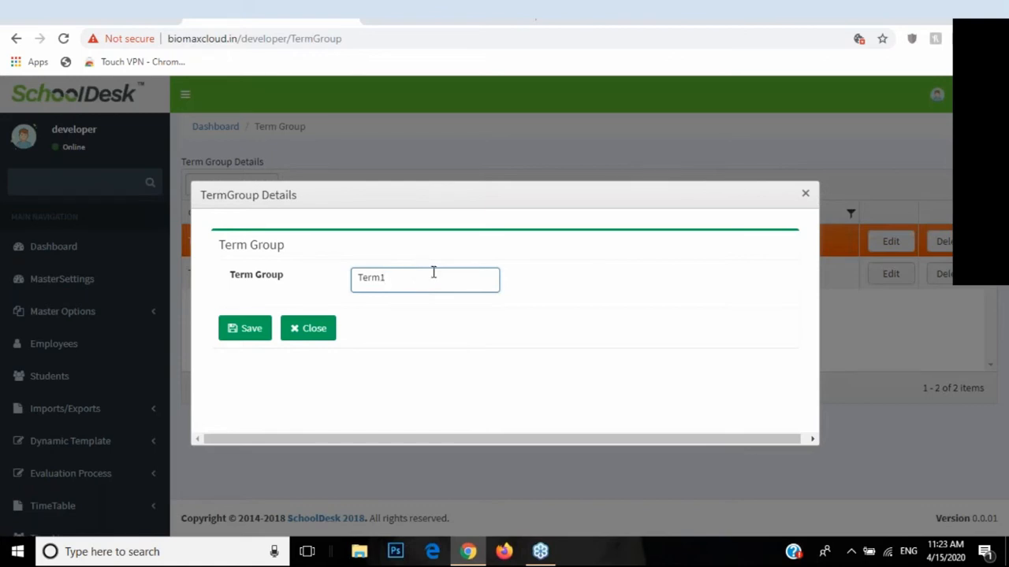
pyautogui.click(241, 338)
pyautogui.click(567, 290)
pyautogui.click(889, 276)
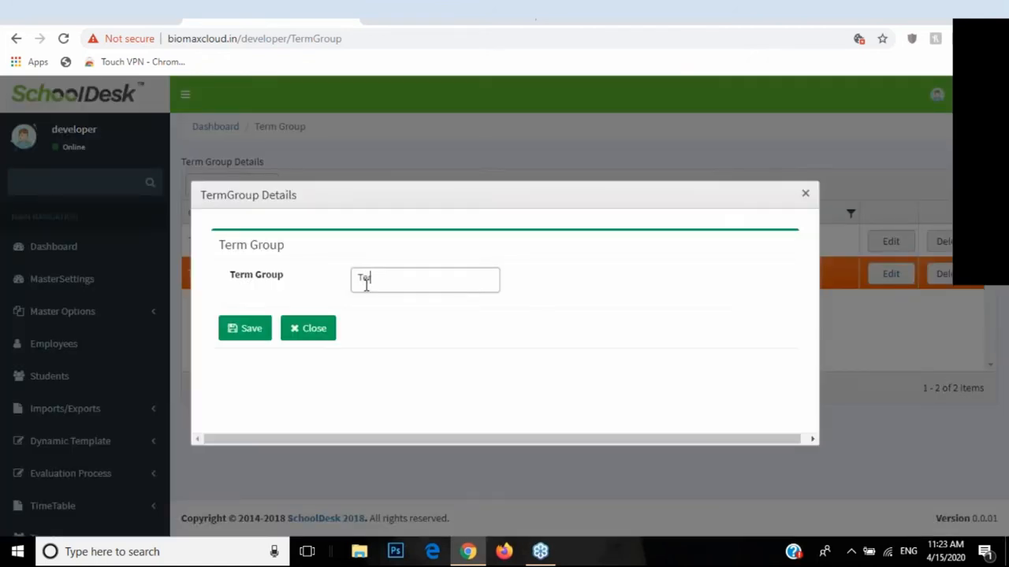
pyautogui.click(244, 327)
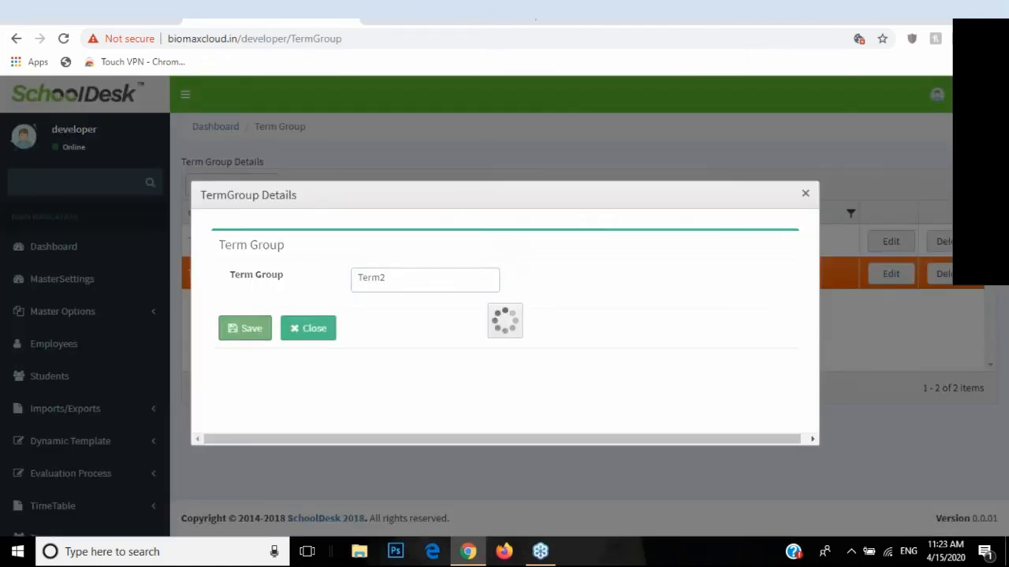
pyautogui.click(567, 289)
# Step: Cancel a new term group record and open the Students Report Card page
pyautogui.scroll(-5, 139, 342)
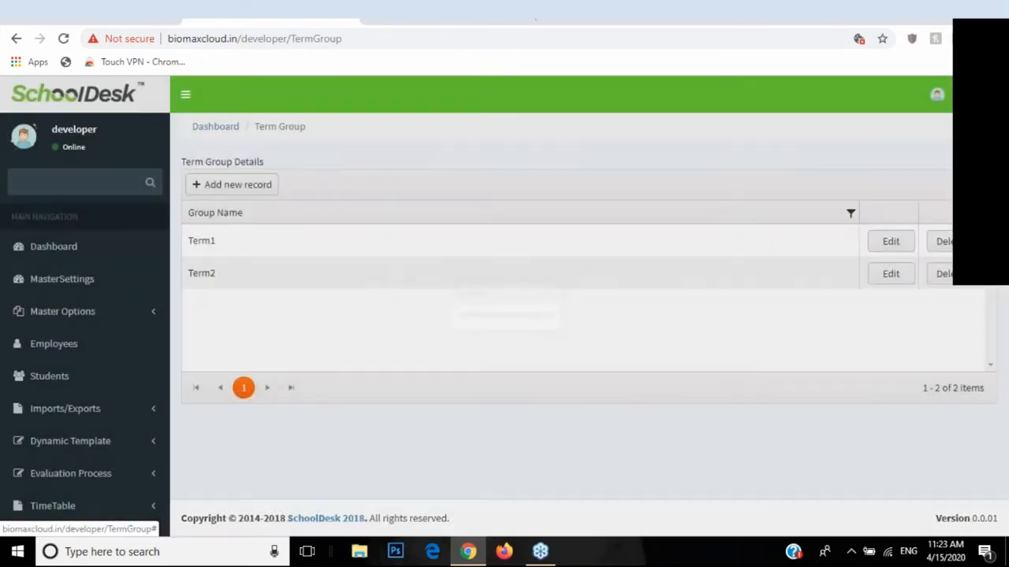
pyautogui.scroll(-1, 151, 339)
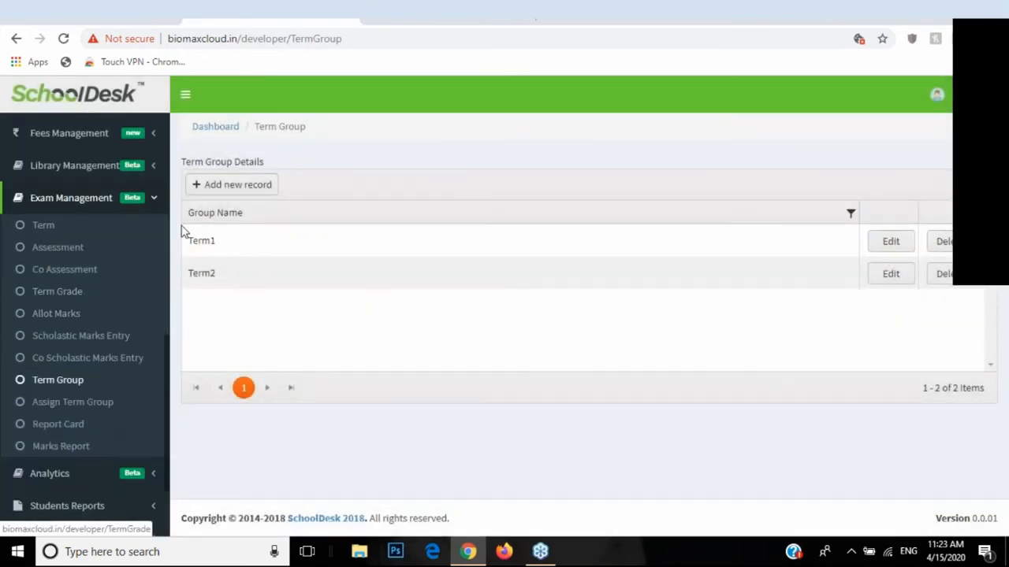
pyautogui.click(237, 185)
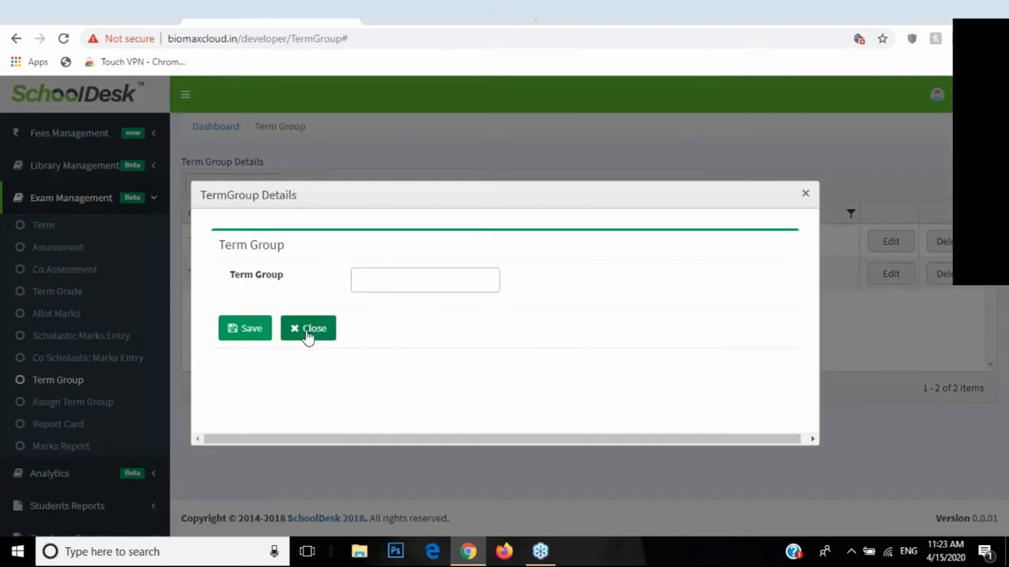
pyautogui.click(306, 335)
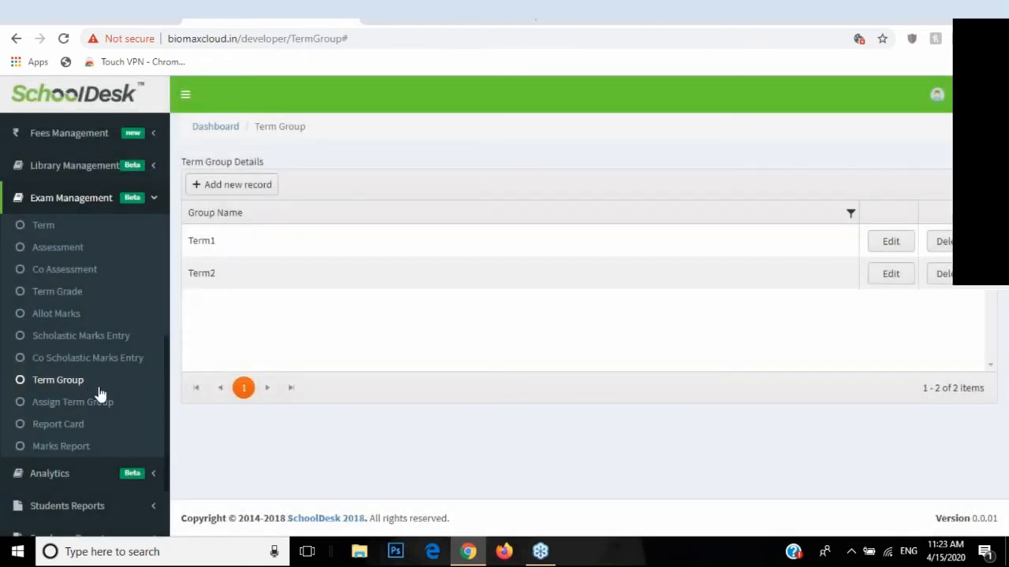
pyautogui.click(59, 427)
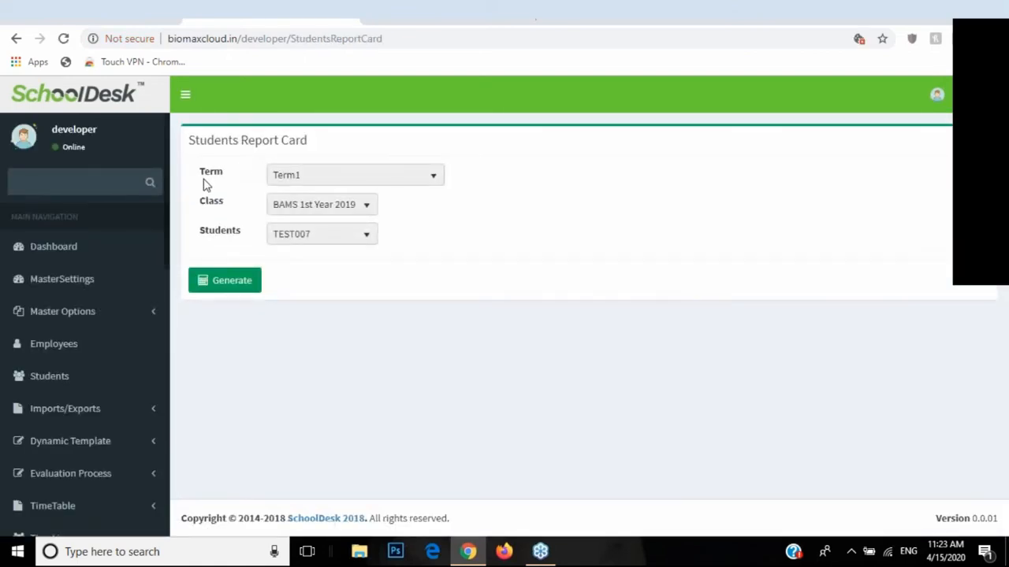
# Step: Set the report card Term to Term2 for BAMS 1st Year 2019
pyautogui.doubleClick(206, 174)
pyautogui.click(326, 181)
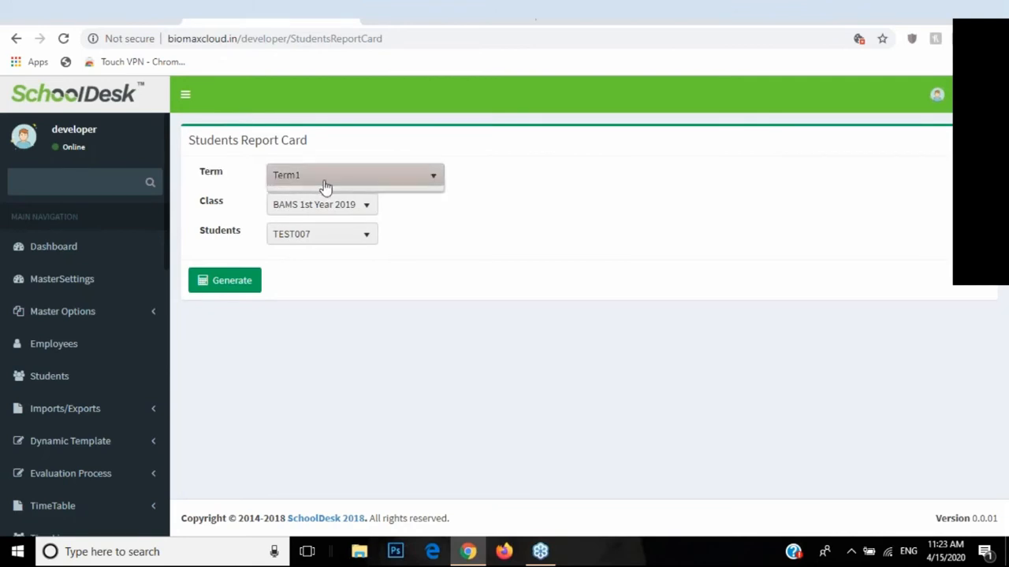
pyautogui.click(327, 200)
pyautogui.click(328, 182)
pyautogui.click(323, 218)
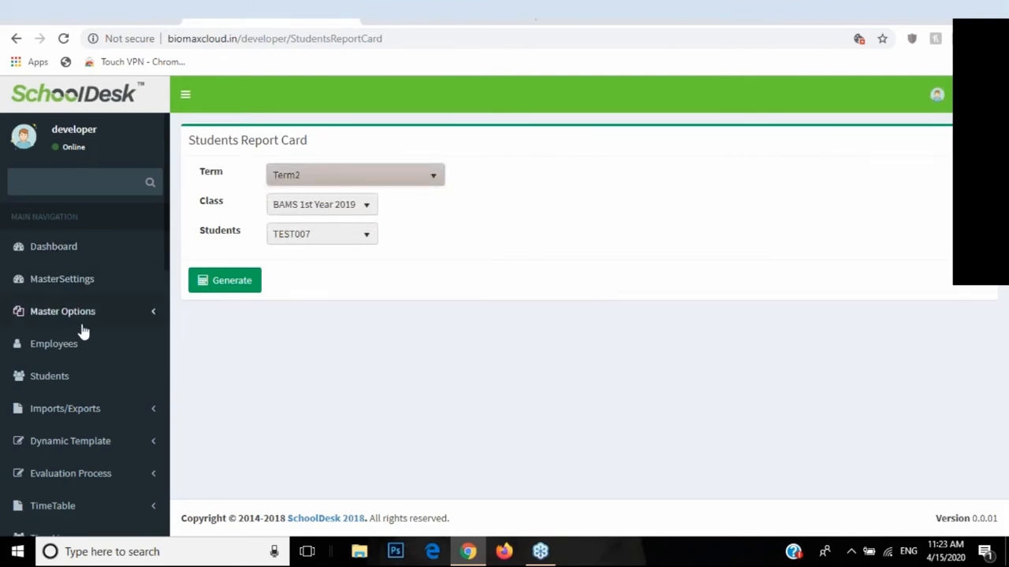
# Step: Go to the Assign Term Group page under Exam Management
pyautogui.scroll(-8, 91, 354)
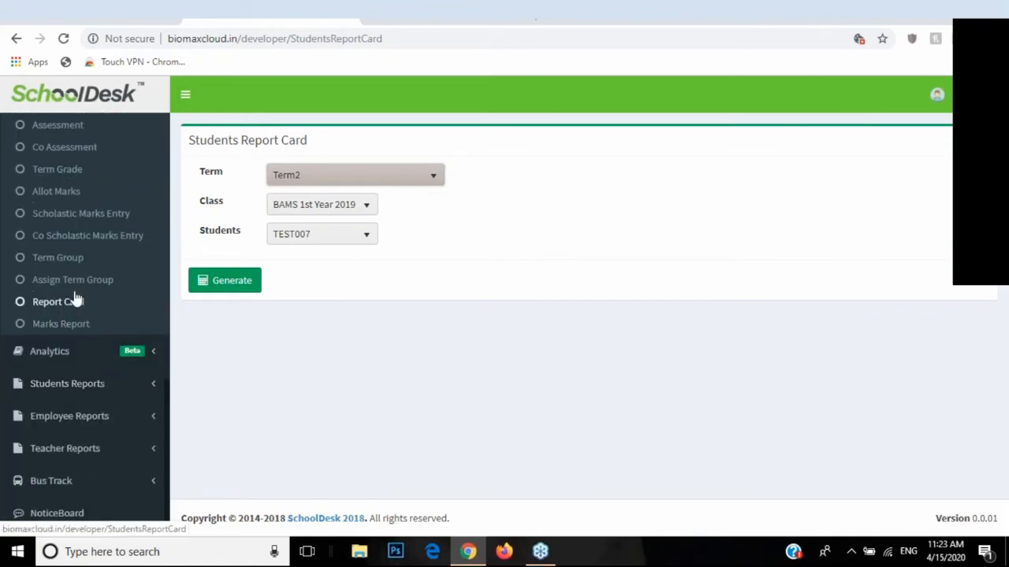
pyautogui.scroll(1, 74, 298)
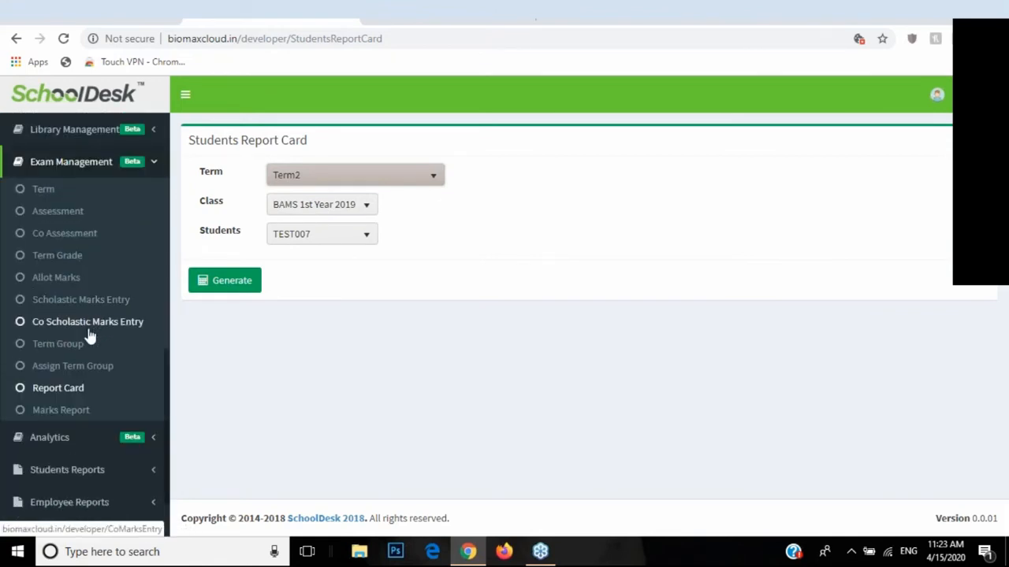
pyautogui.click(55, 370)
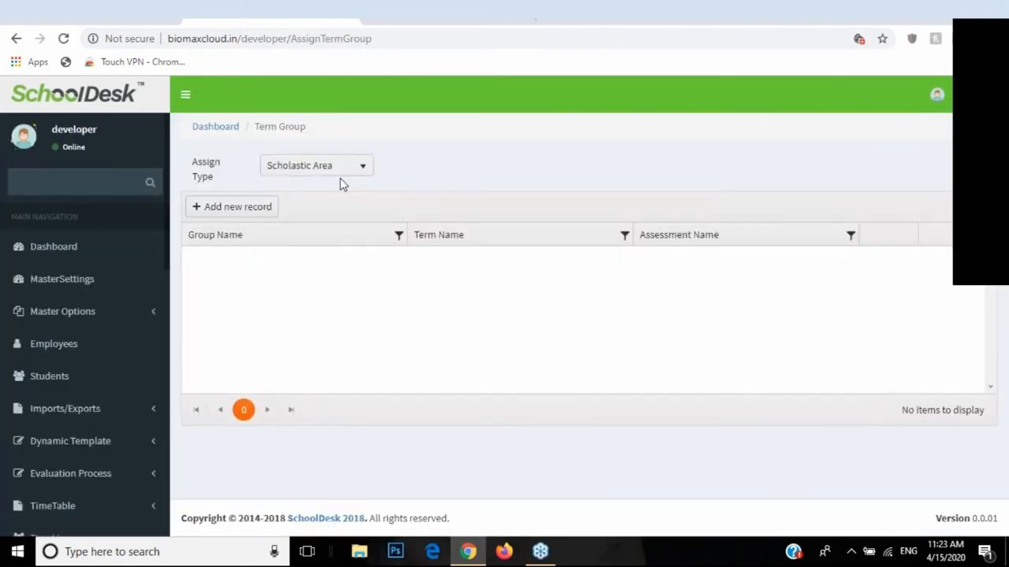
# Step: Start a new Scholastic Area assignment with term group Term1 and term Term-1
pyautogui.click(339, 174)
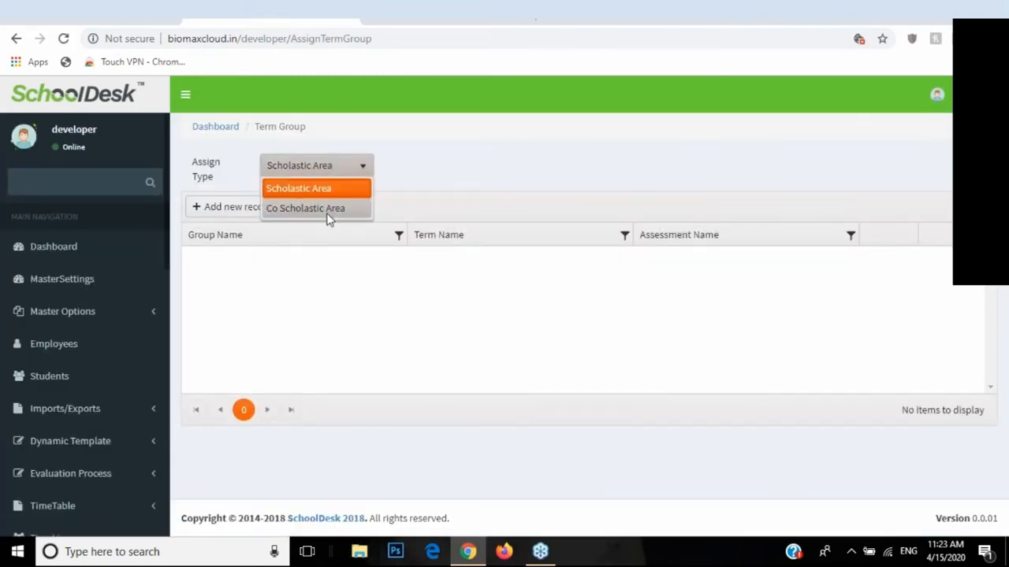
pyautogui.click(326, 195)
pyautogui.click(257, 211)
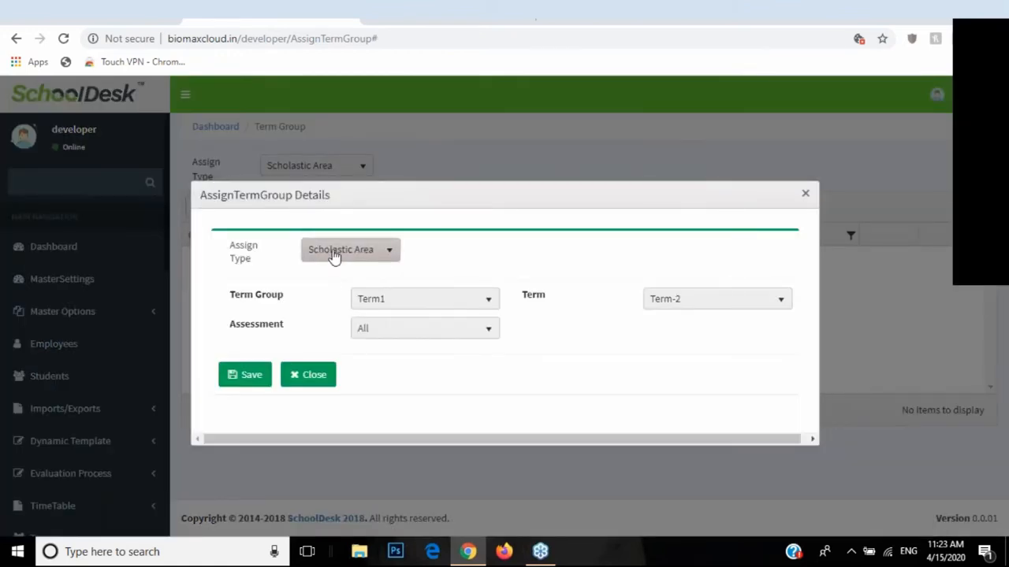
pyautogui.click(335, 254)
pyautogui.click(337, 272)
pyautogui.moveTo(231, 303); pyautogui.dragTo(267, 308)
pyautogui.click(383, 303)
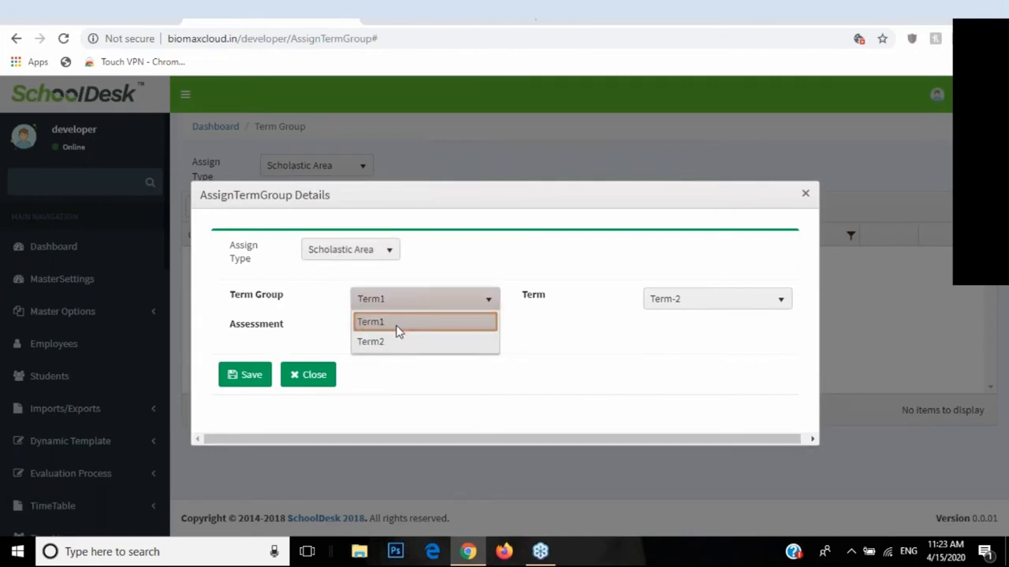
pyautogui.click(398, 324)
pyautogui.click(667, 307)
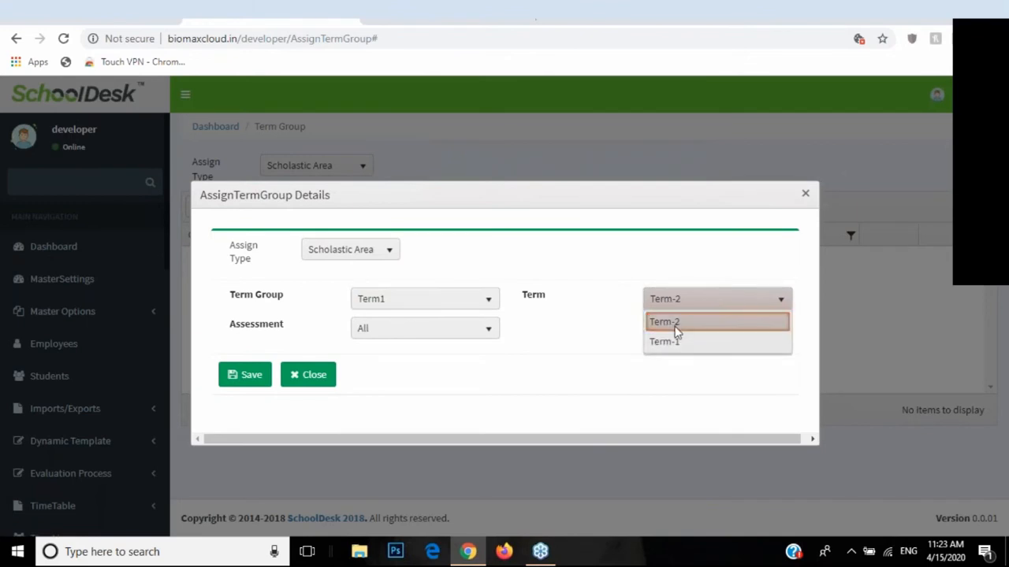
pyautogui.click(668, 342)
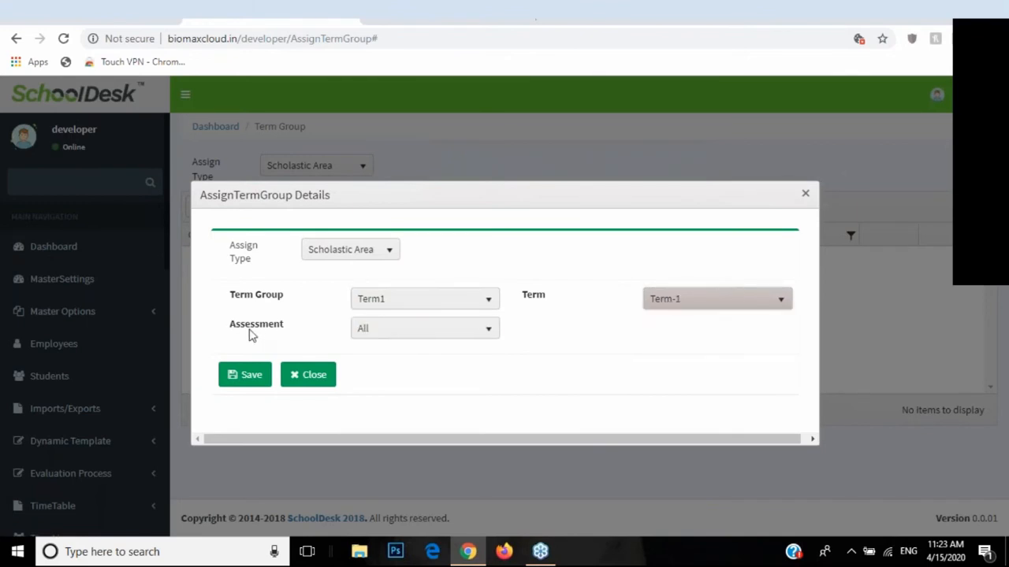
# Step: Choose Note book as the assessment and save the assignment
pyautogui.click(457, 332)
pyautogui.click(454, 332)
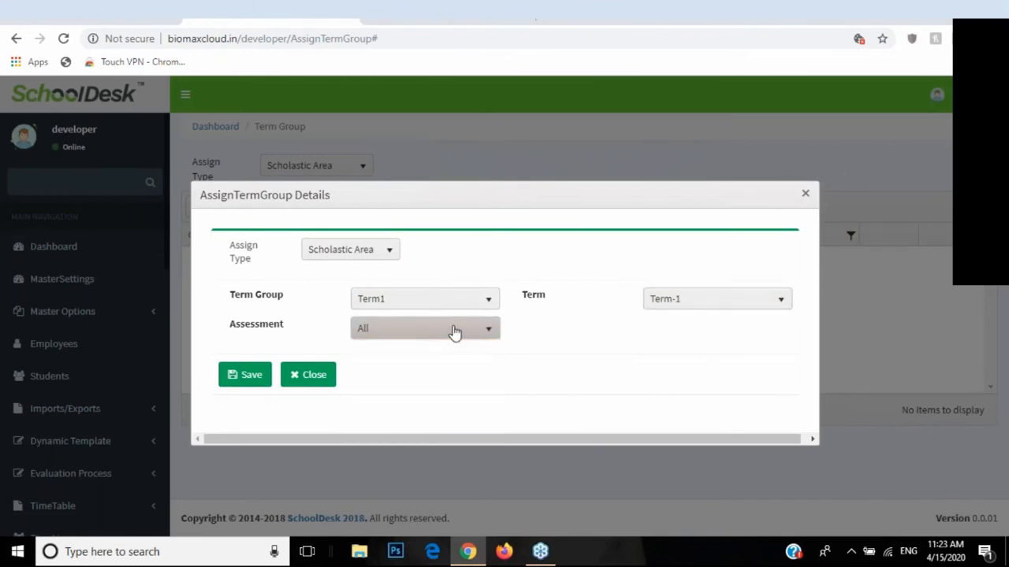
pyautogui.click(375, 329)
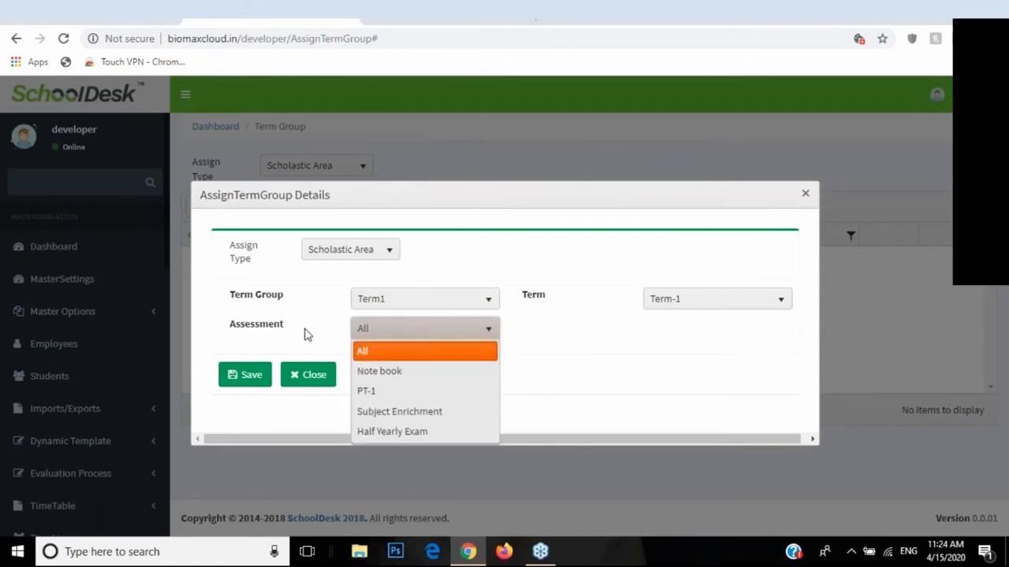
pyautogui.click(232, 330)
pyautogui.click(360, 329)
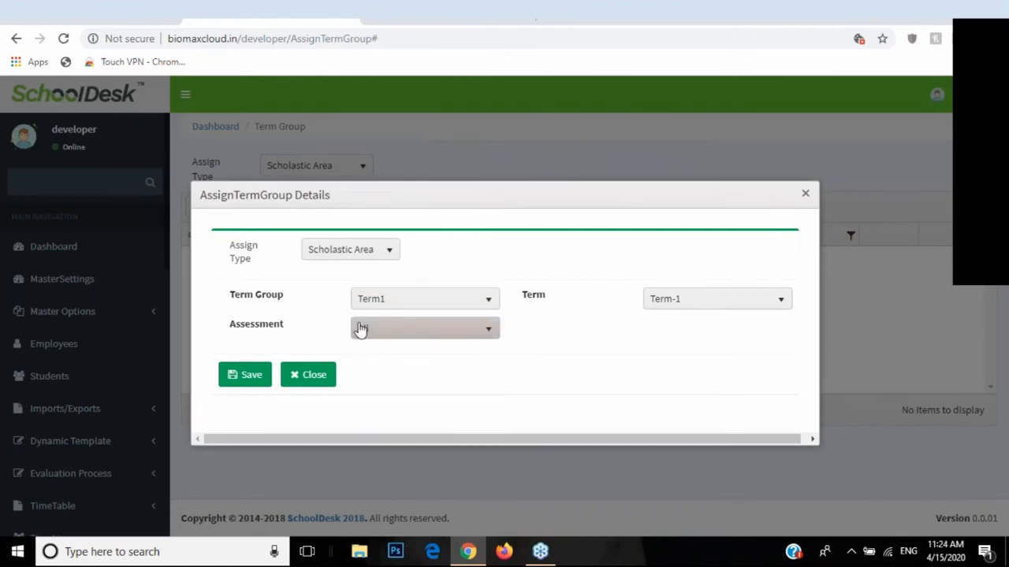
pyautogui.moveTo(538, 303); pyautogui.dragTo(509, 301)
pyautogui.moveTo(234, 305); pyautogui.dragTo(287, 307)
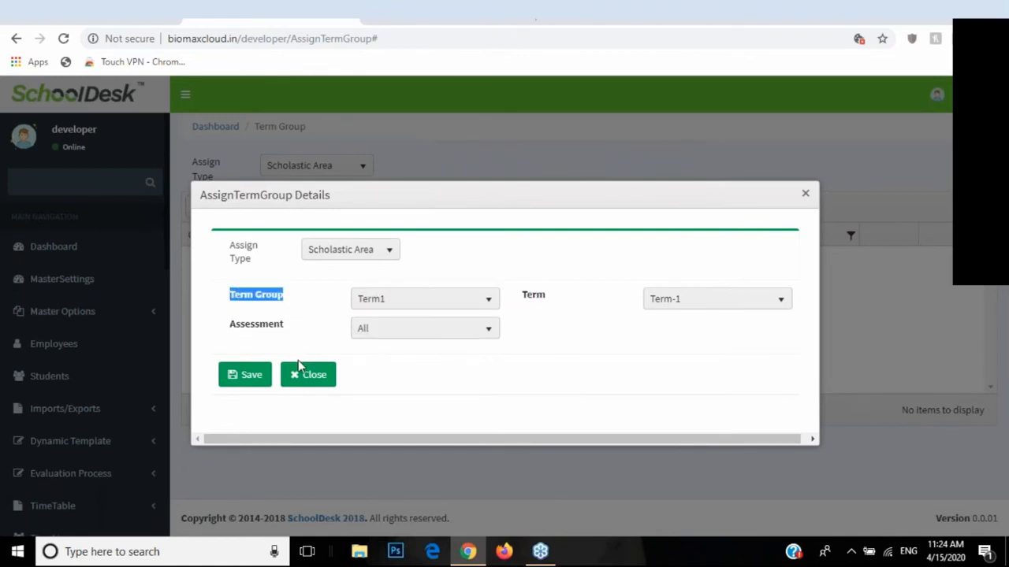
pyautogui.click(484, 328)
pyautogui.click(483, 328)
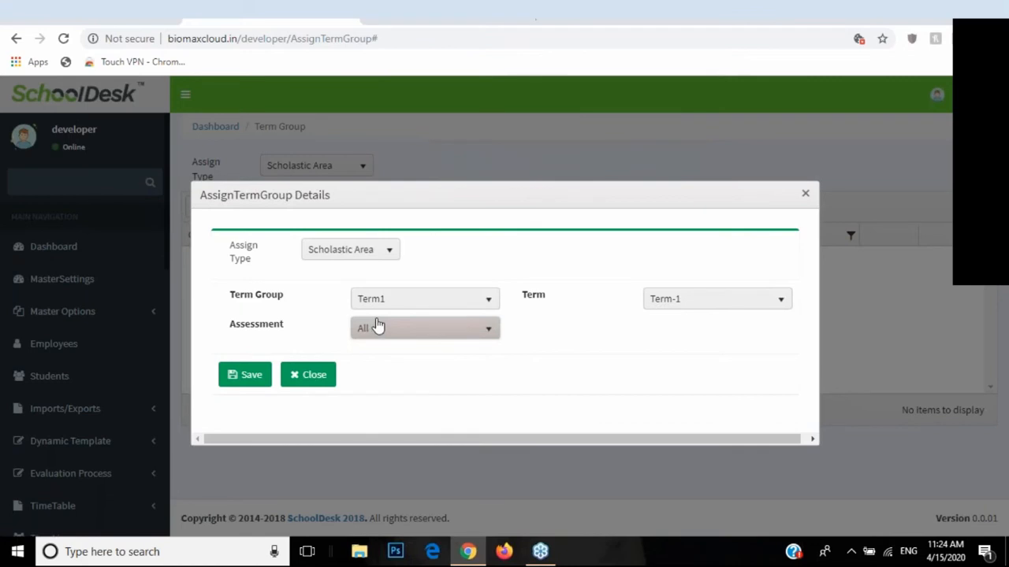
pyautogui.click(377, 326)
pyautogui.click(394, 373)
pyautogui.click(260, 378)
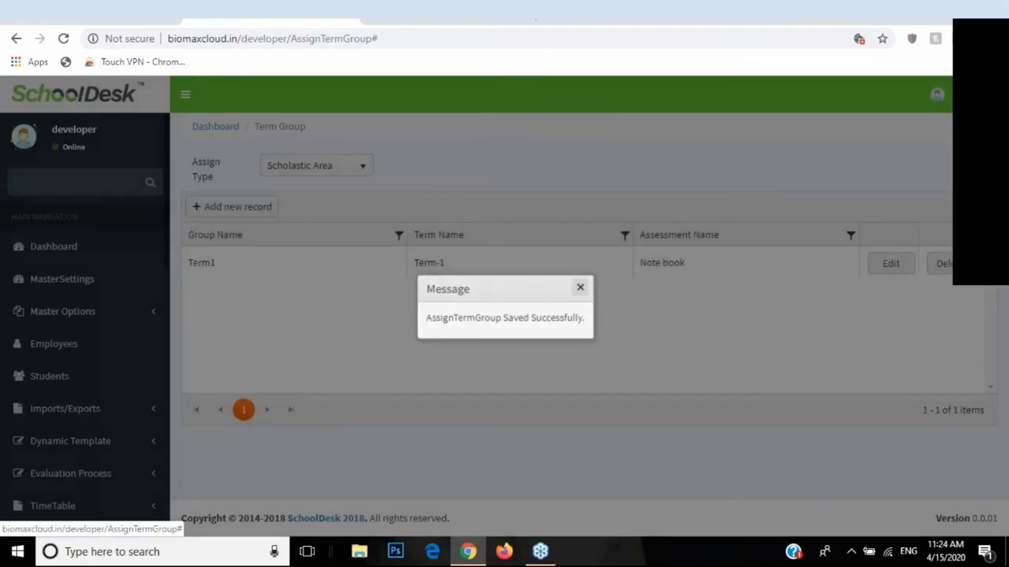
# Step: Add another record with term Term-1 and assessment Note book, then save it
pyautogui.click(233, 206)
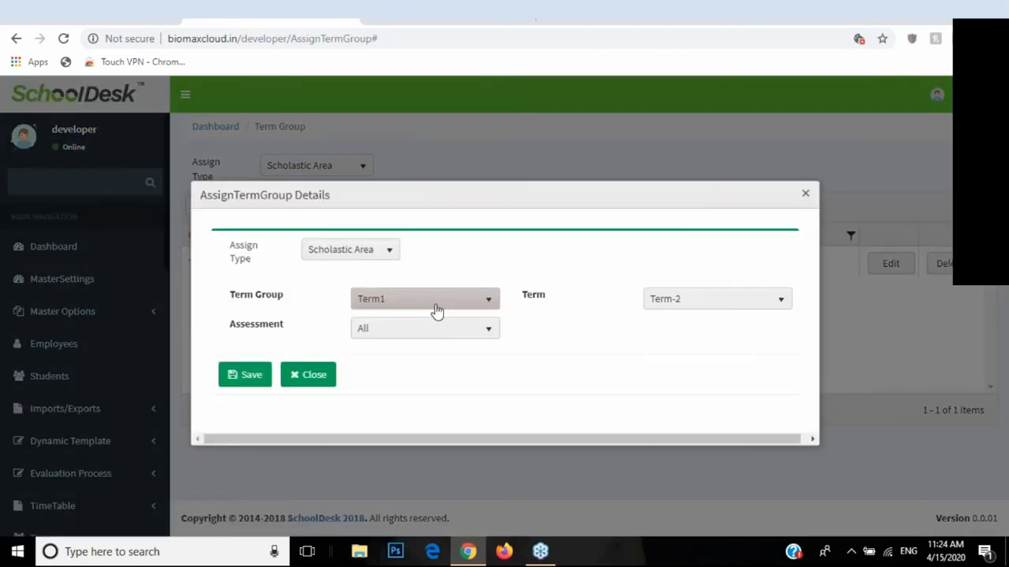
pyautogui.click(689, 306)
pyautogui.click(666, 342)
pyautogui.click(387, 331)
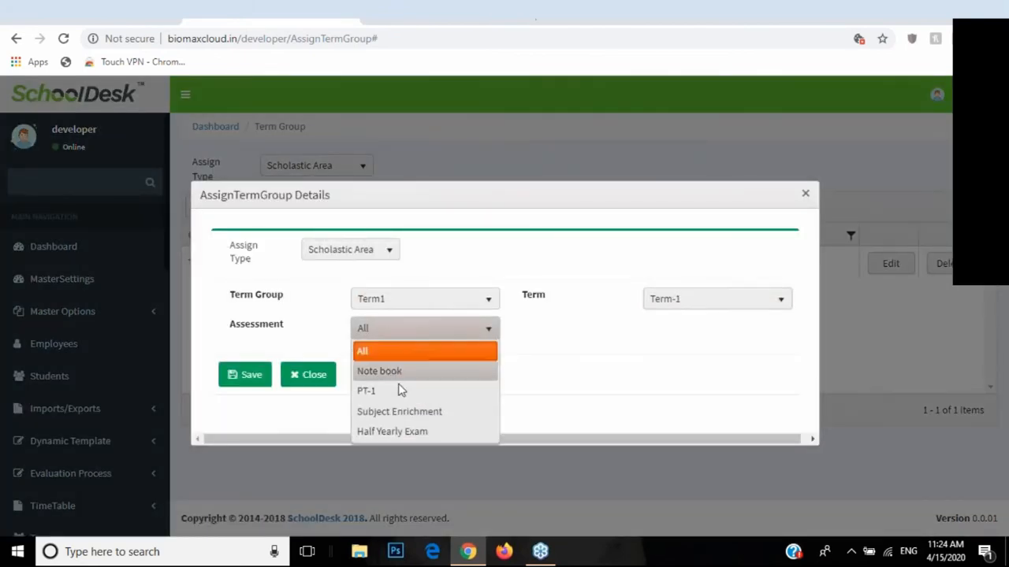
pyautogui.click(396, 371)
pyautogui.click(248, 375)
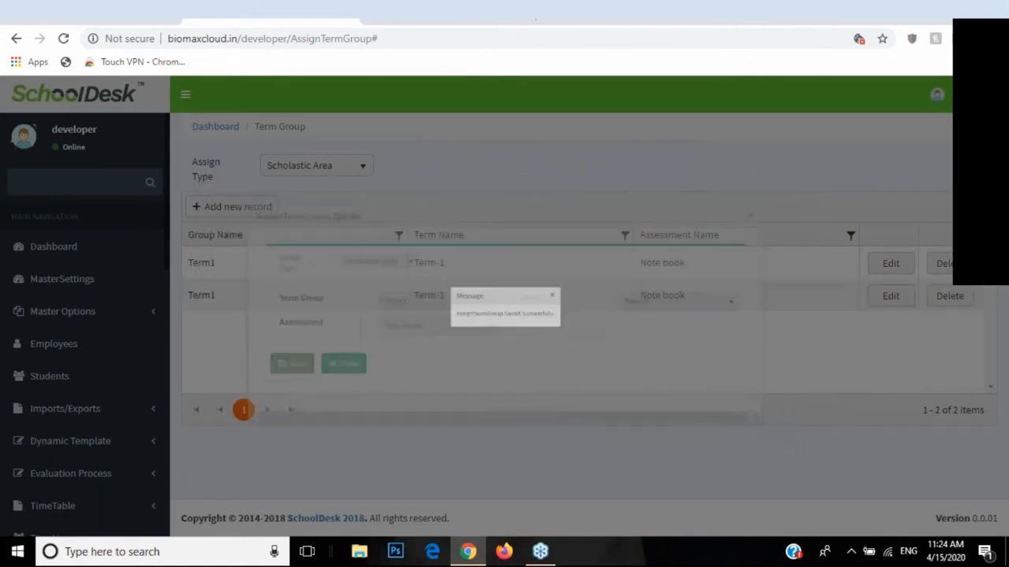
# Step: Dismiss the success message and review the two Term1 rows in the grid
pyautogui.click(583, 288)
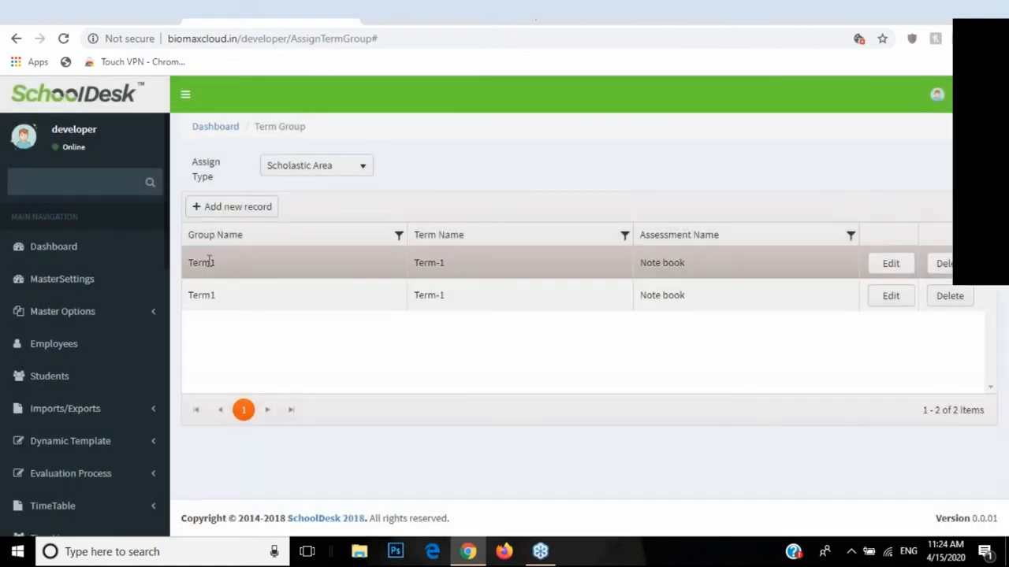
pyautogui.moveTo(193, 263); pyautogui.dragTo(221, 298)
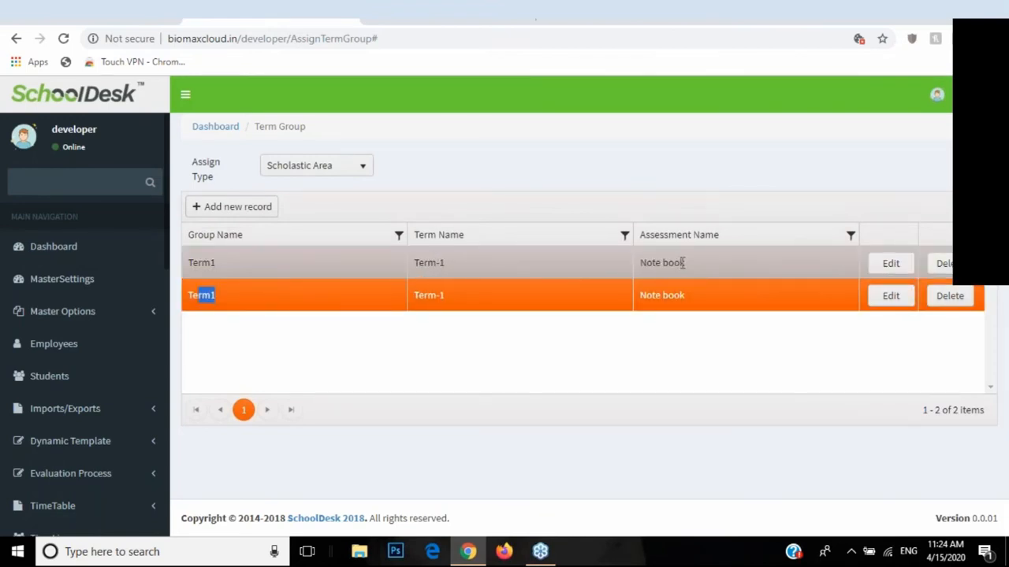
pyautogui.scroll(-9, 108, 353)
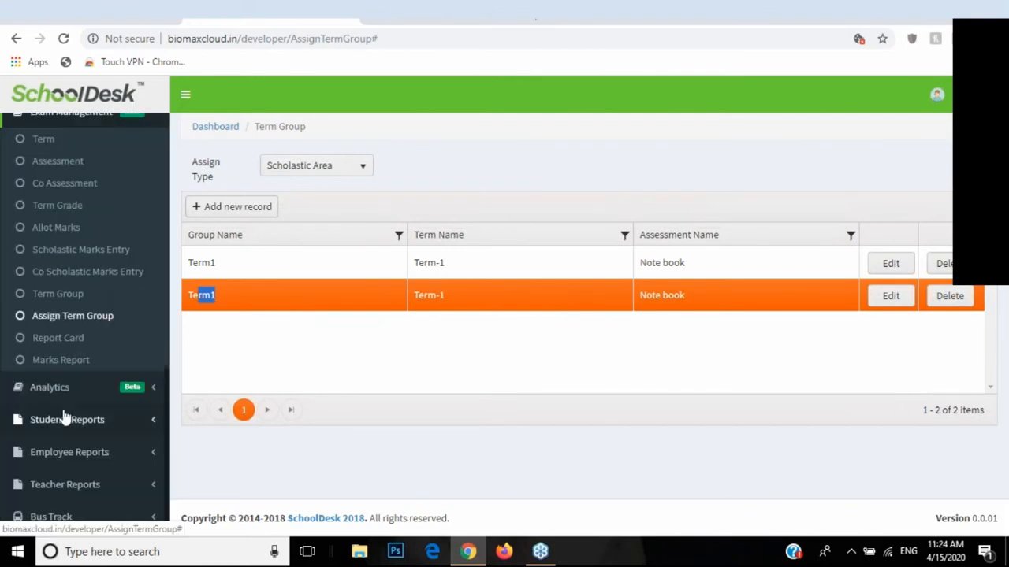
# Step: On the Report Card page, generate a Term1 report card for the Class 1 student
pyautogui.click(63, 338)
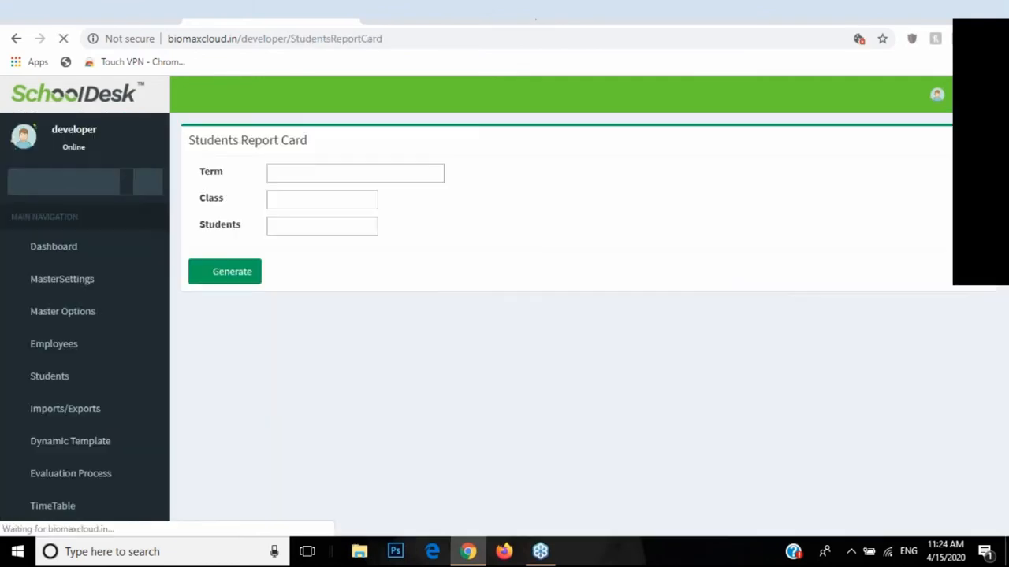
pyautogui.click(315, 177)
pyautogui.click(315, 198)
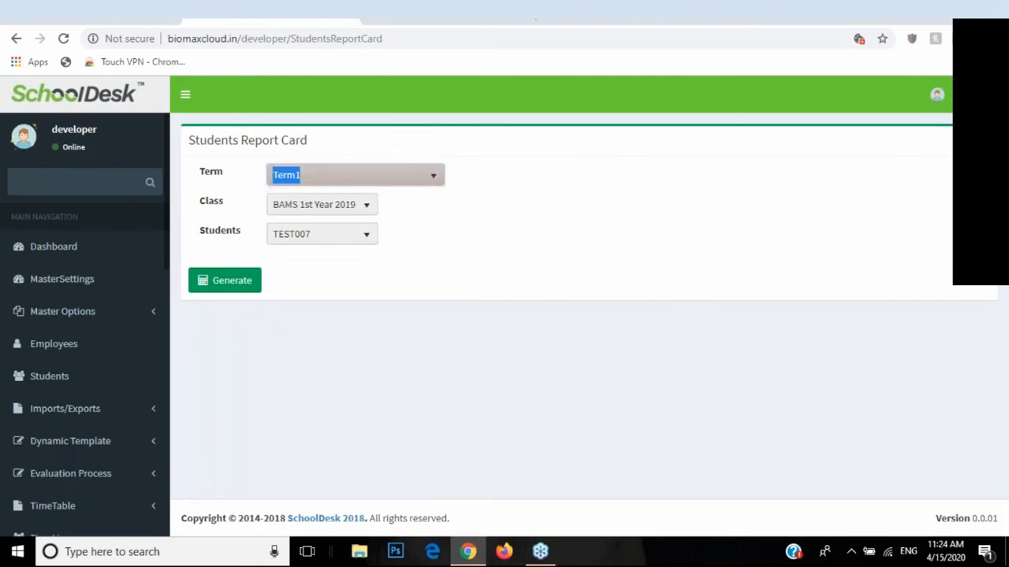
pyautogui.click(308, 206)
pyautogui.click(319, 268)
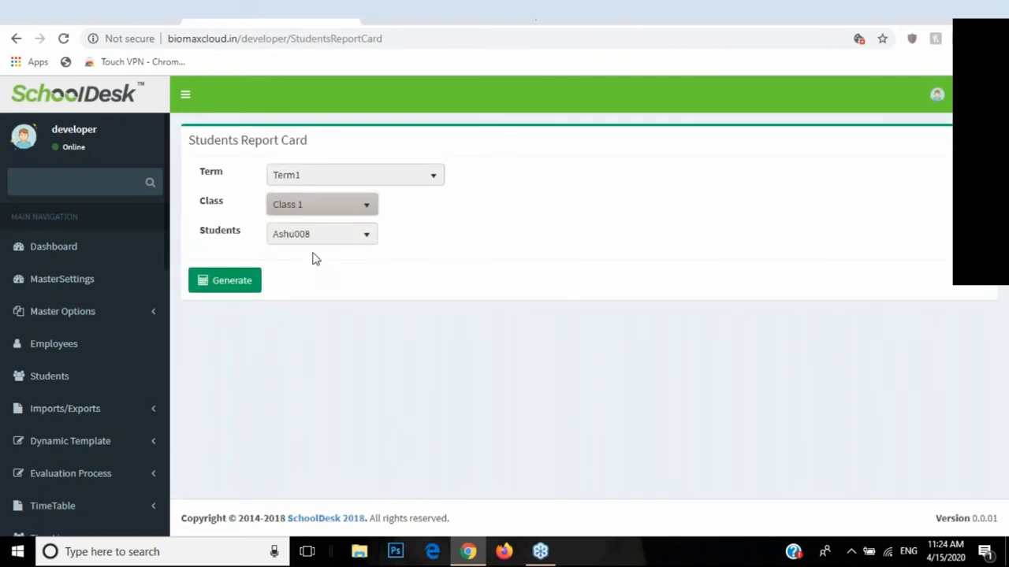
pyautogui.click(308, 238)
pyautogui.click(293, 282)
pyautogui.click(222, 285)
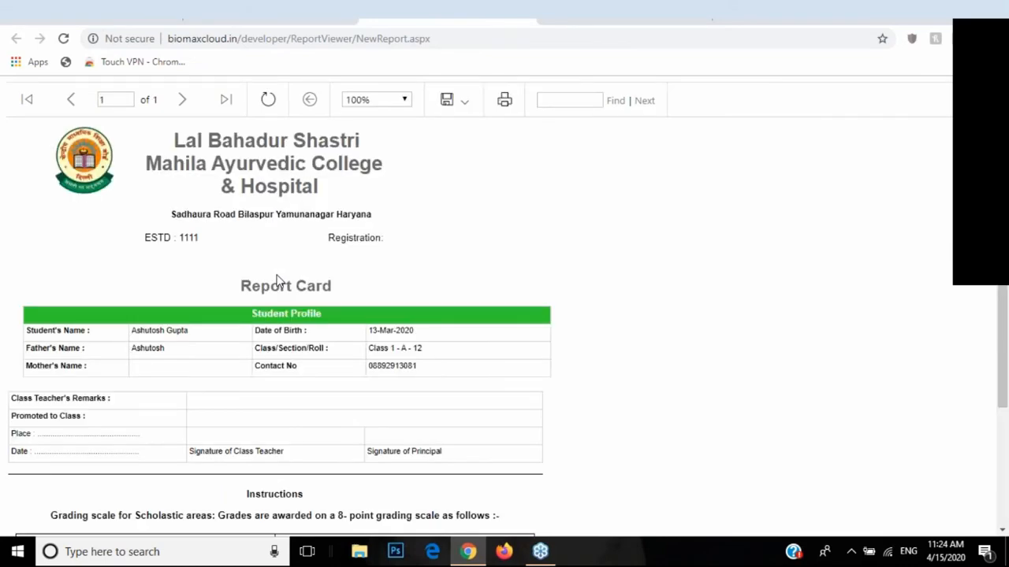
# Step: Scroll through the one-page Class 1 - A report card, then switch back to the Students Report Card tab
pyautogui.scroll(-2, 280, 281)
pyautogui.scroll(2, 281, 281)
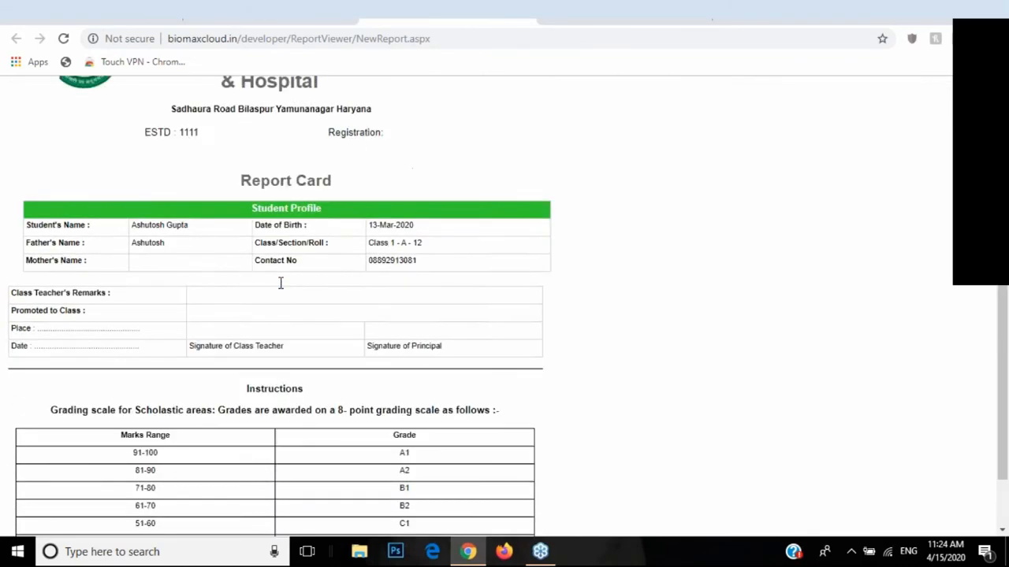
pyautogui.scroll(-1, 282, 291)
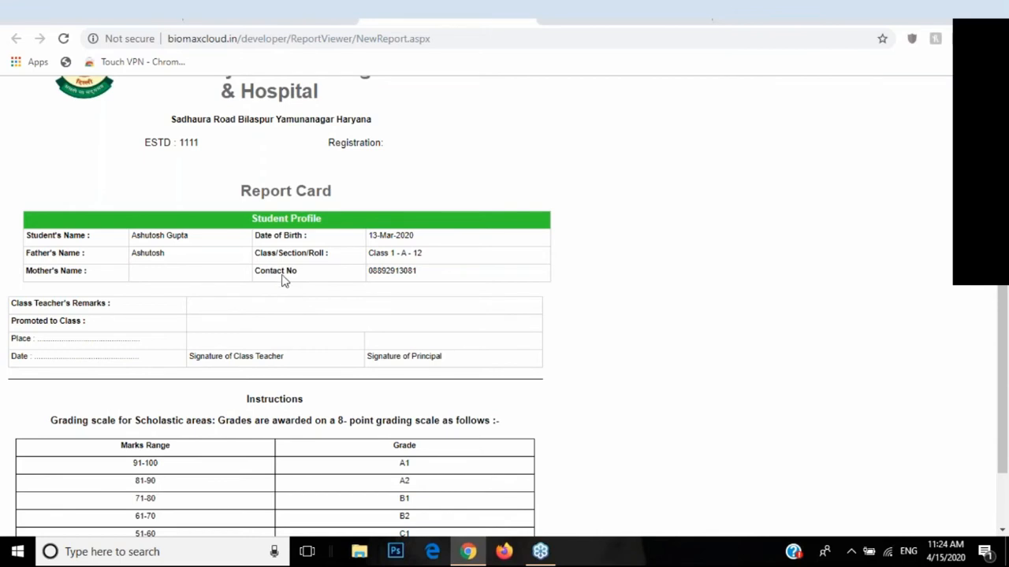
pyautogui.scroll(2, 453, 301)
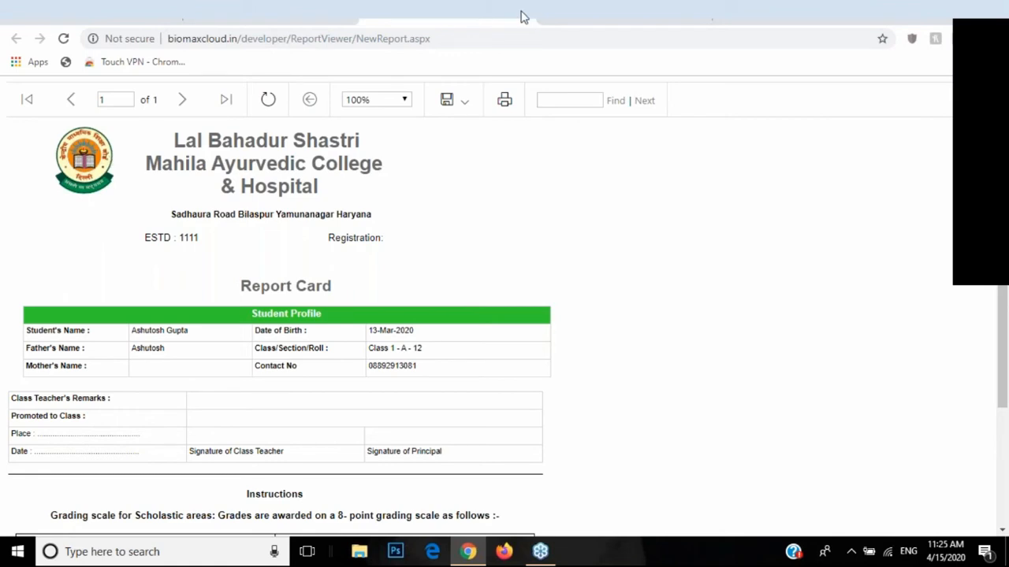
pyautogui.click(276, 15)
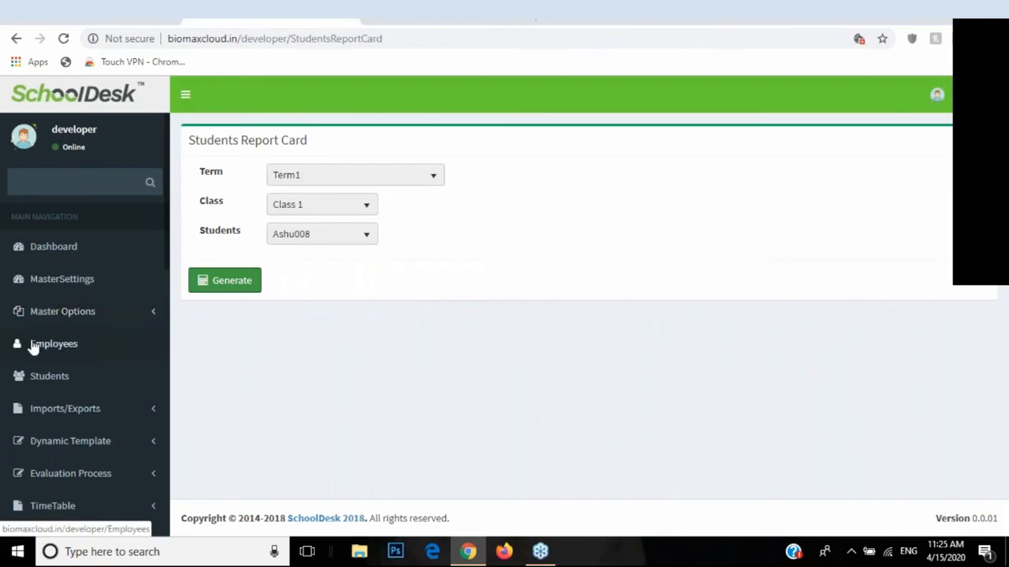
# Step: Open the Marks Report and expand then collapse each of the three students' subject marks
pyautogui.scroll(-5, 52, 346)
pyautogui.scroll(-2, 79, 366)
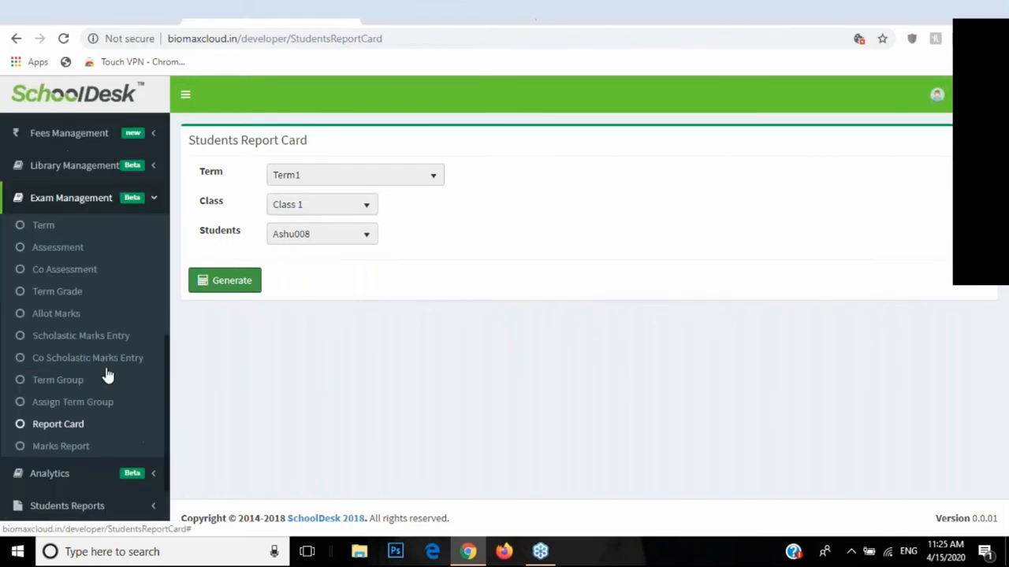
pyautogui.click(61, 449)
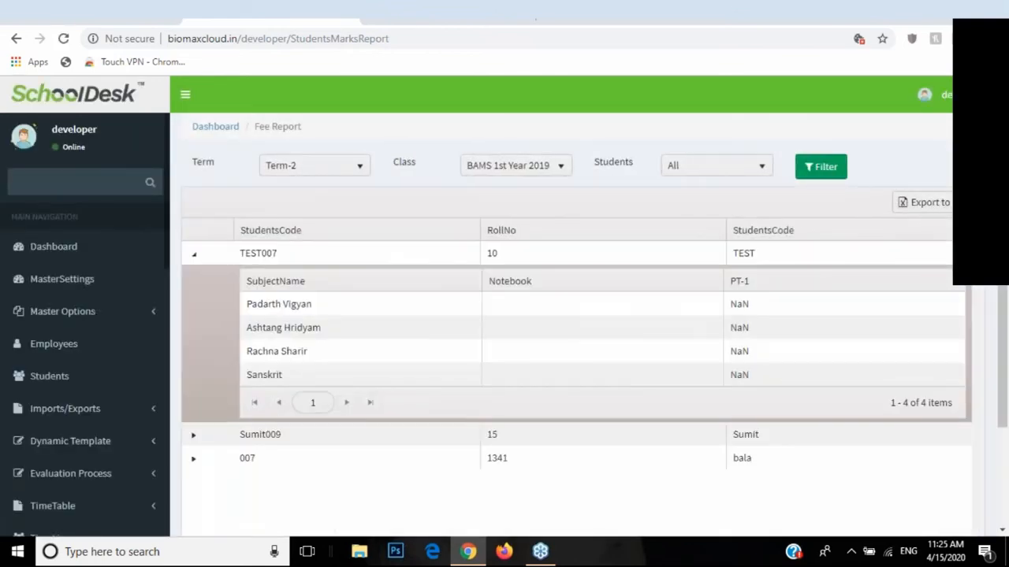
pyautogui.click(196, 255)
pyautogui.click(195, 282)
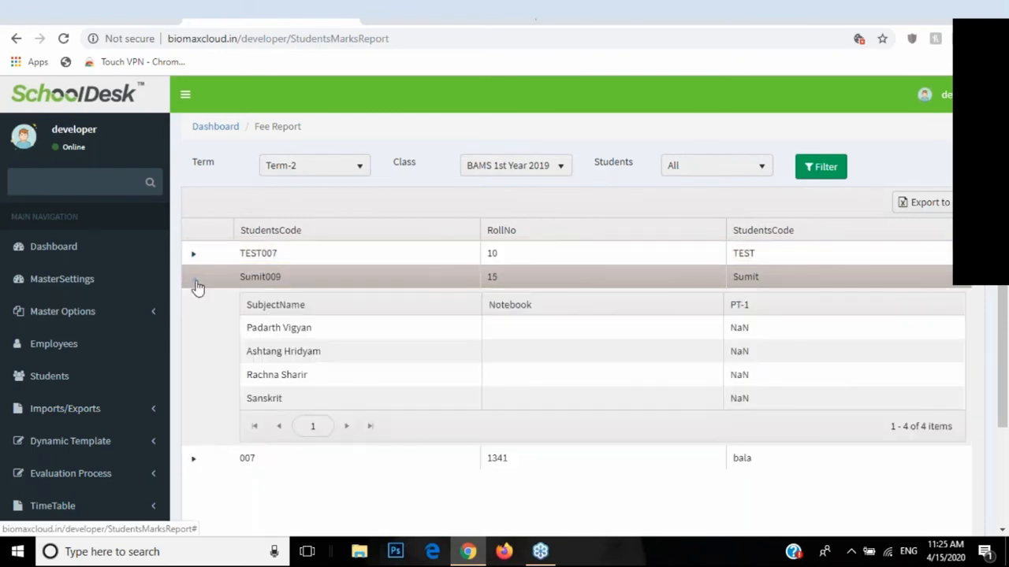
pyautogui.click(196, 284)
pyautogui.click(193, 300)
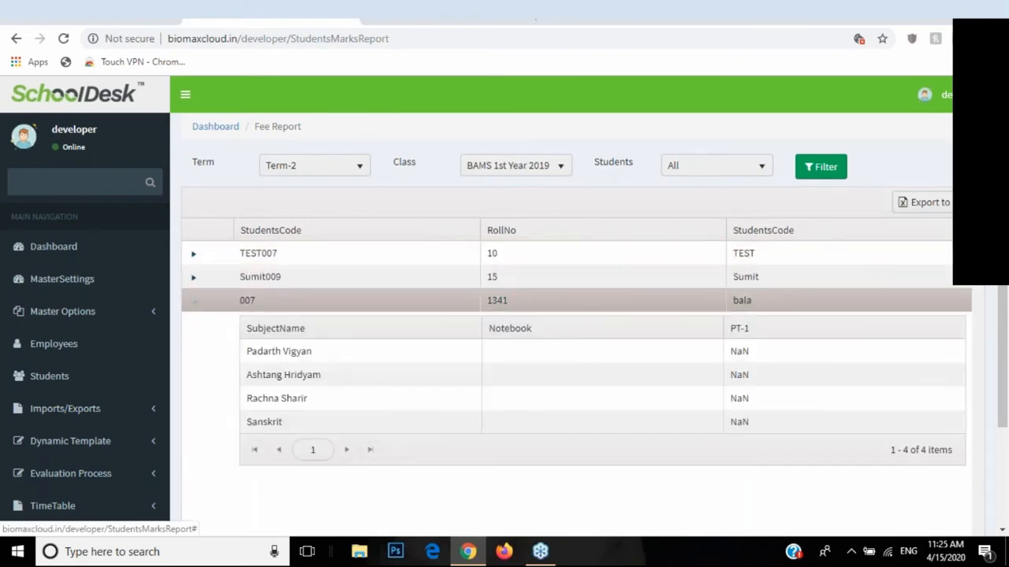
pyautogui.click(194, 302)
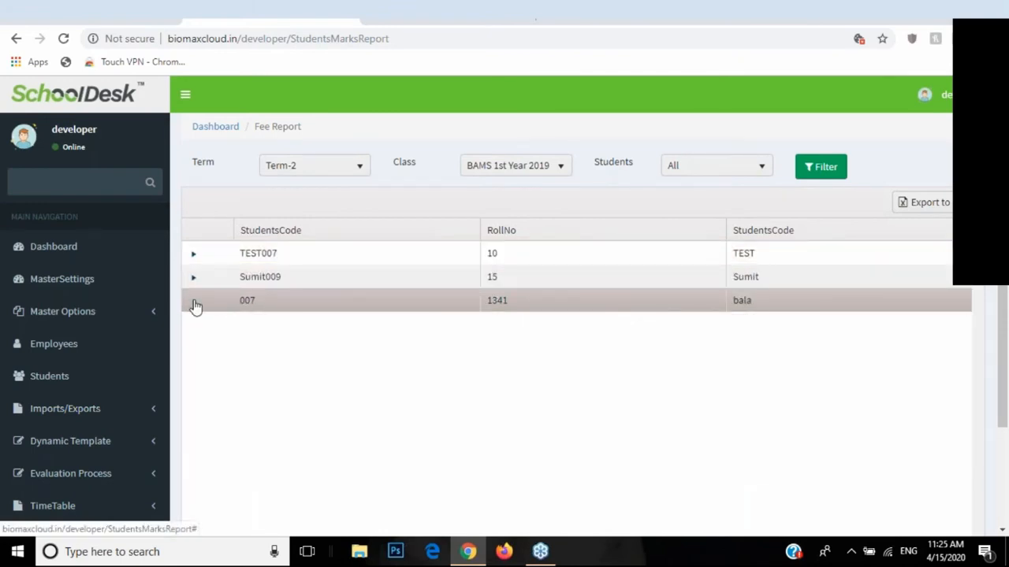
# Step: Filter the marks report to Term-2, Class 1 and the single Class 1 student
pyautogui.click(339, 167)
pyautogui.click(338, 169)
pyautogui.click(504, 165)
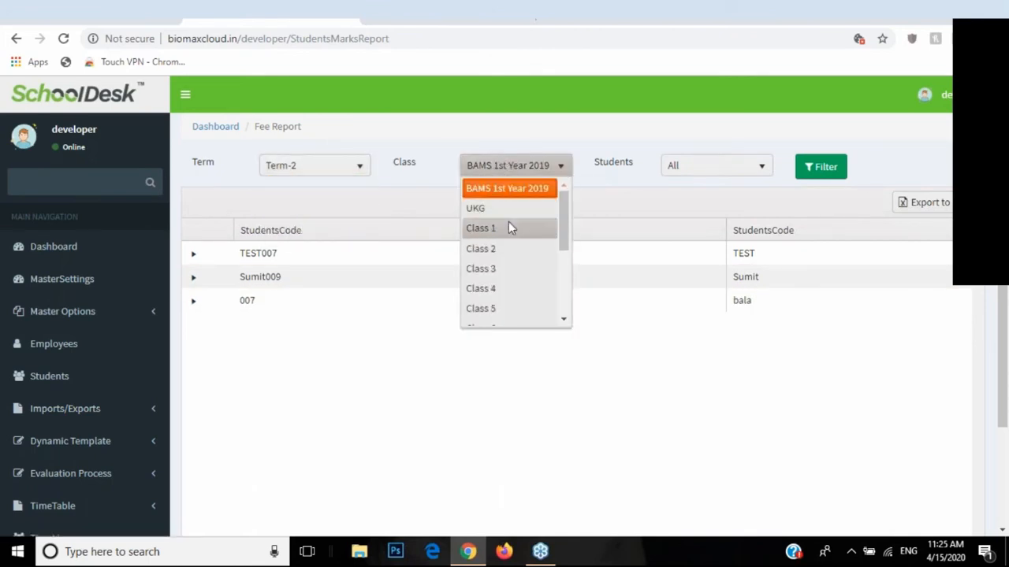
pyautogui.click(498, 227)
pyautogui.click(672, 168)
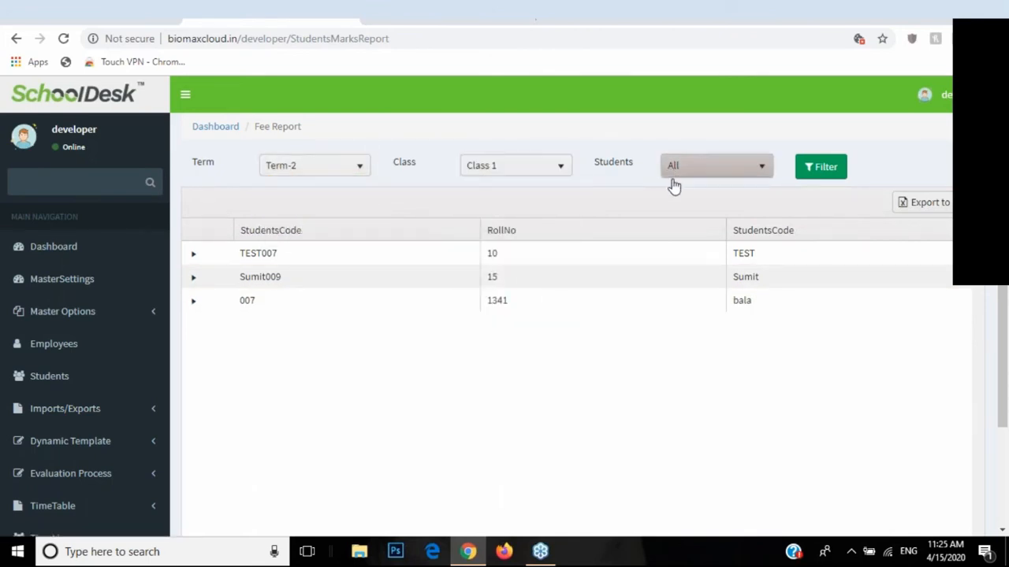
pyautogui.click(686, 234)
pyautogui.click(698, 169)
pyautogui.click(700, 167)
pyautogui.scroll(-8, 87, 345)
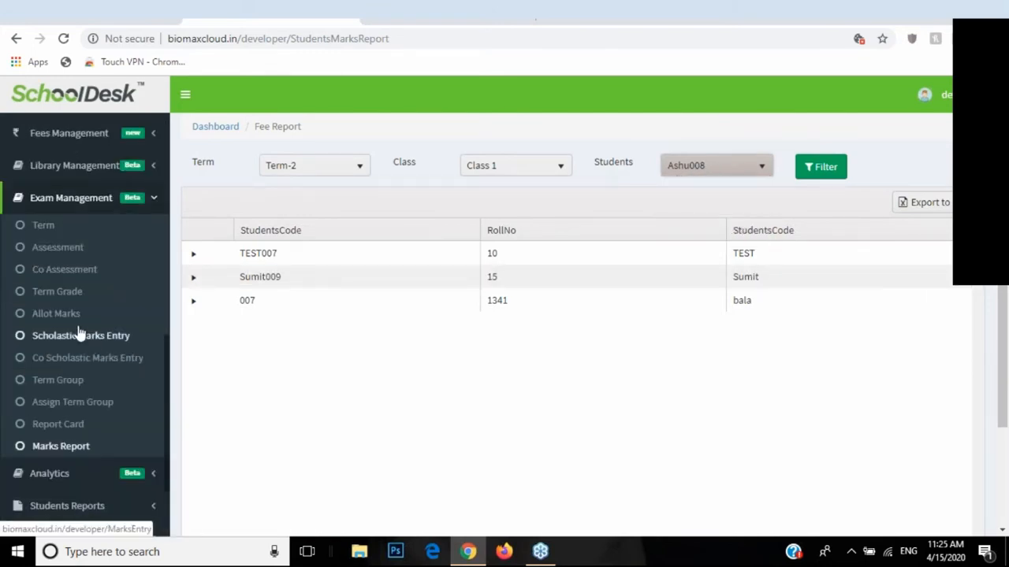
pyautogui.click(96, 200)
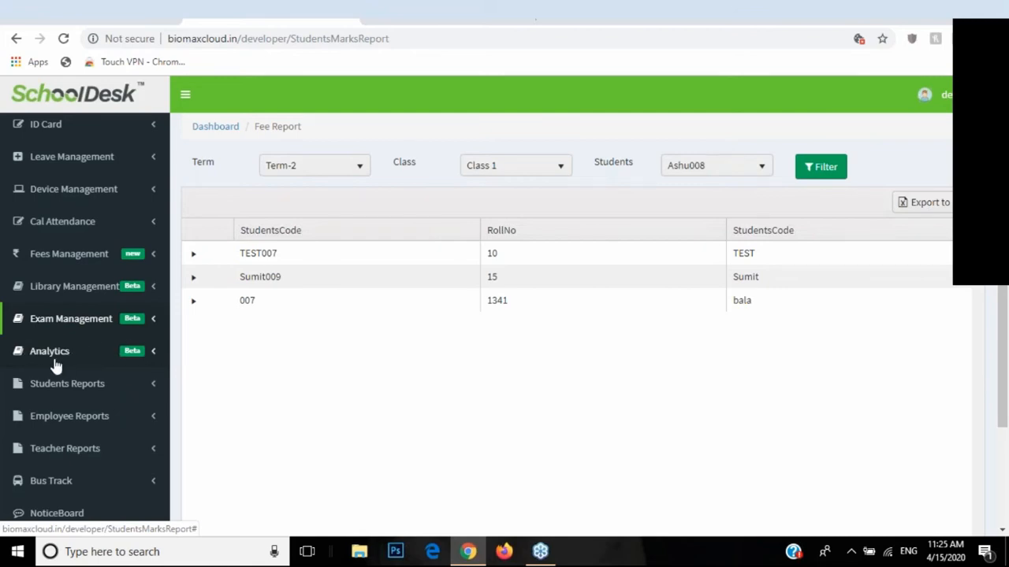
# Step: Open Academic Performance under Analytics and select Class 1 with section A only
pyautogui.click(82, 362)
pyautogui.click(55, 342)
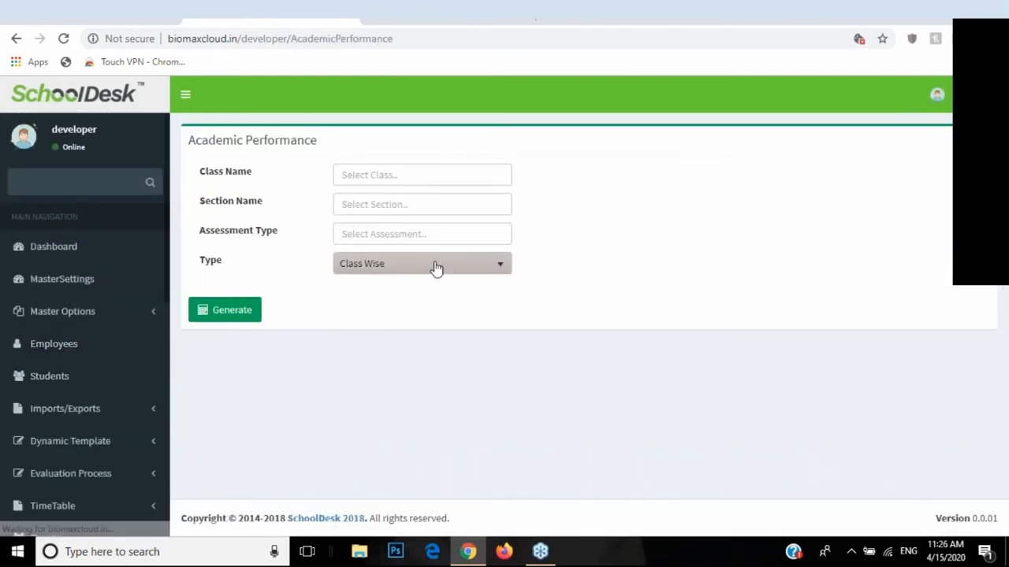
pyautogui.click(363, 173)
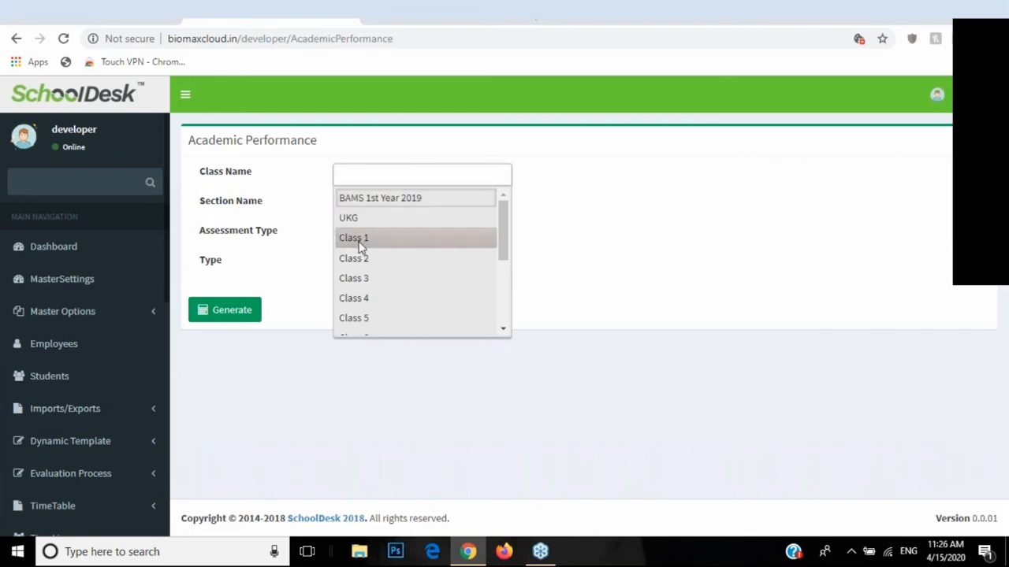
pyautogui.click(360, 246)
pyautogui.click(356, 207)
pyautogui.click(365, 251)
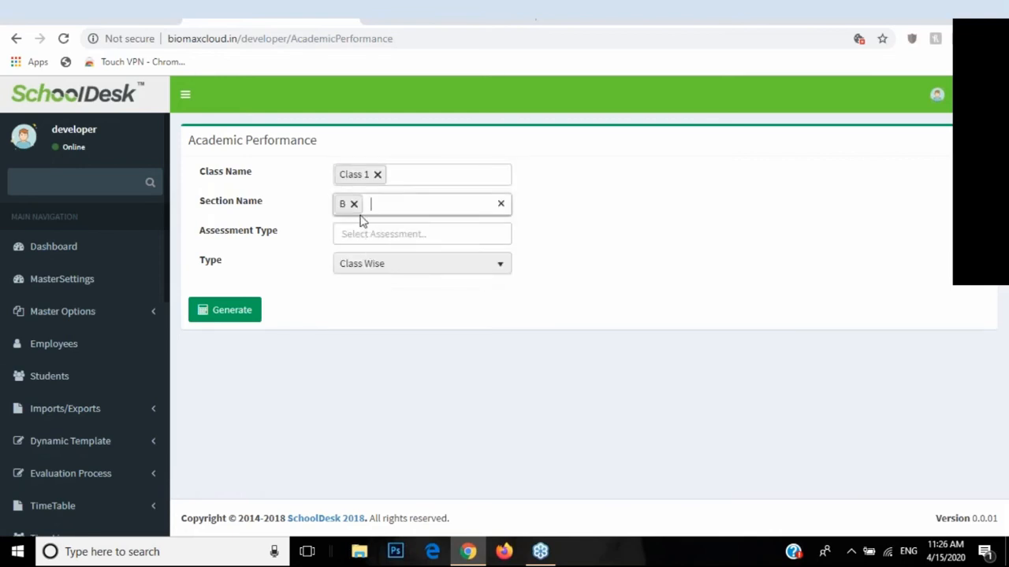
pyautogui.click(354, 204)
pyautogui.click(350, 231)
# Step: Choose Note book assessment, keep the Class Wise type, and generate the report
pyautogui.click(349, 238)
pyautogui.click(356, 260)
pyautogui.click(347, 265)
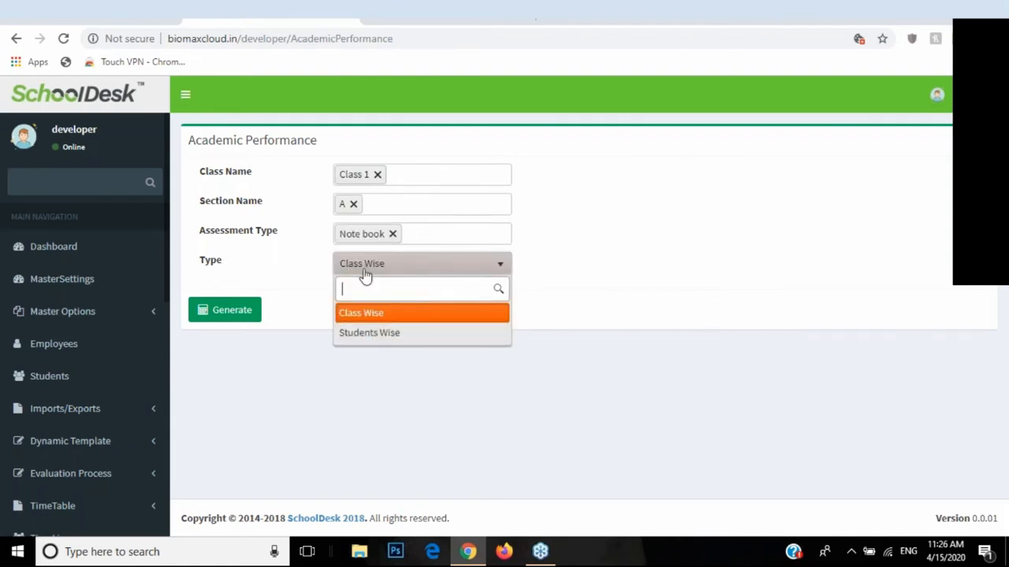
pyautogui.click(361, 313)
pyautogui.click(225, 310)
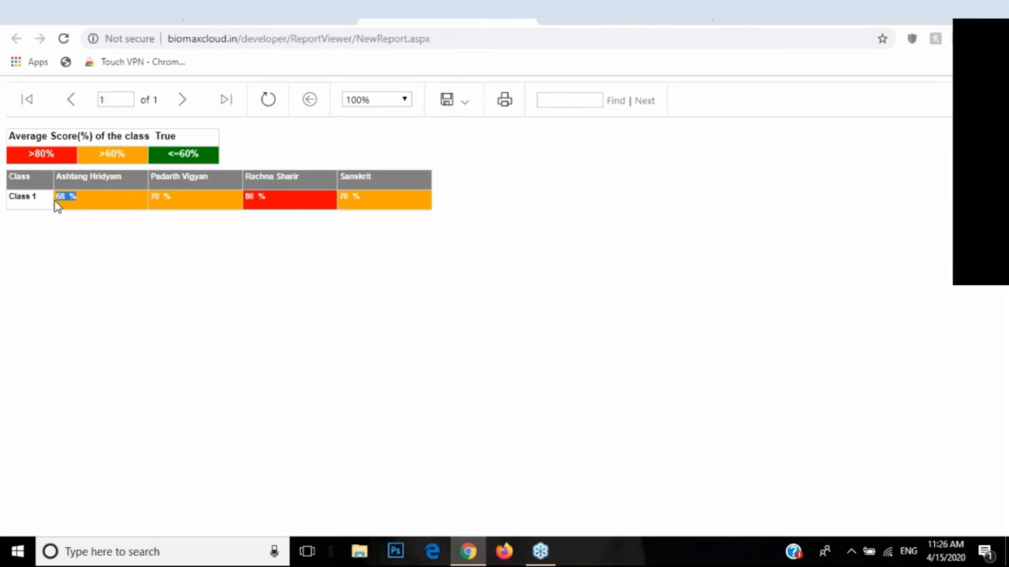
# Step: Review the Ashtang Hridyam, Rachna Sharir 86% and Sanskrit 70% scores, then return to the form
pyautogui.moveTo(58, 178); pyautogui.dragTo(127, 210)
pyautogui.moveTo(311, 207); pyautogui.dragTo(211, 201)
pyautogui.moveTo(383, 193); pyautogui.dragTo(319, 201)
pyautogui.click(505, 15)
pyautogui.scroll(-3, 59, 272)
pyautogui.scroll(-3, 69, 284)
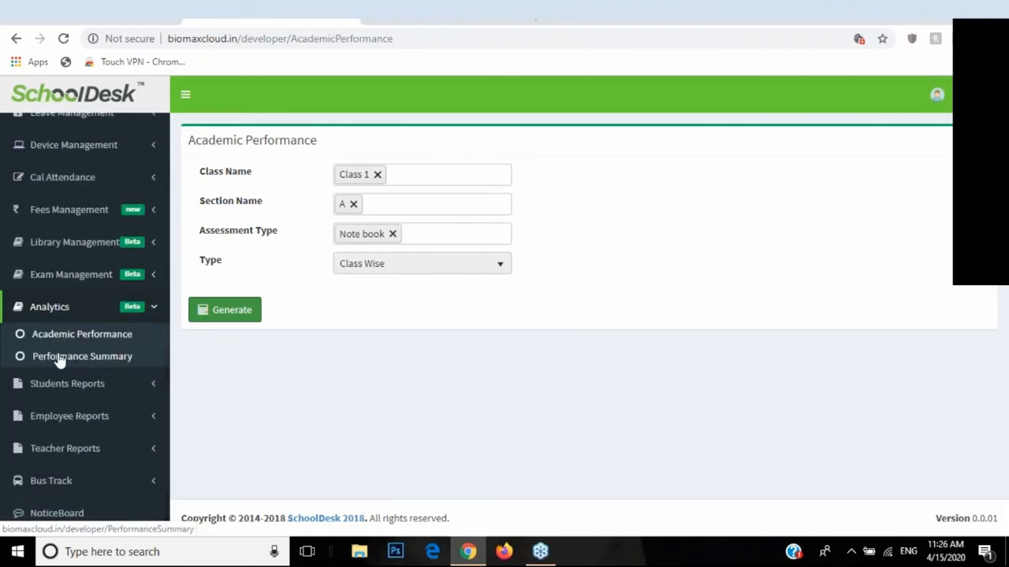
# Step: Generate the Performance Summary chart for BAMS 1st Year 2019, section A, Note book, then go back
pyautogui.click(65, 364)
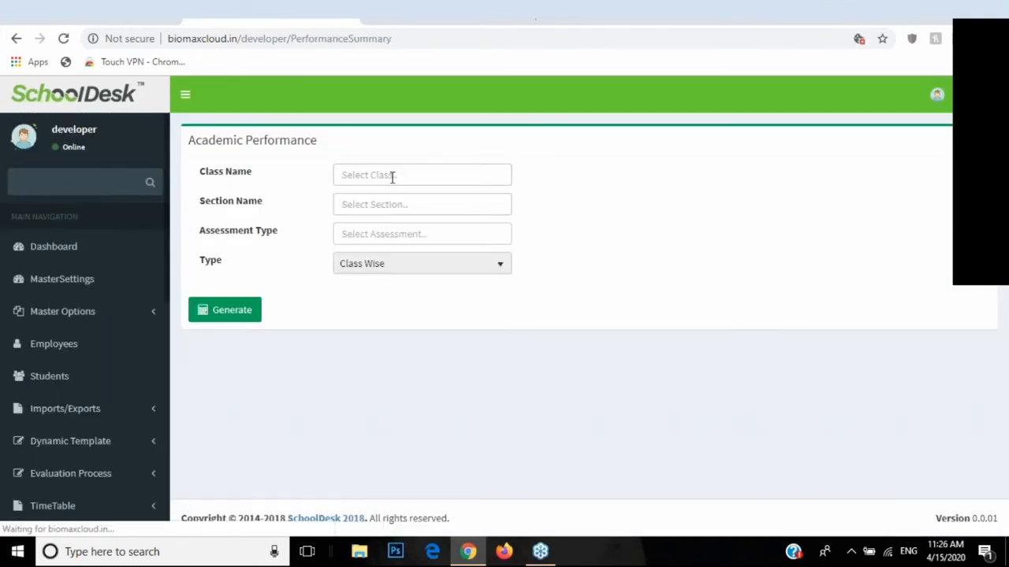
pyautogui.click(392, 177)
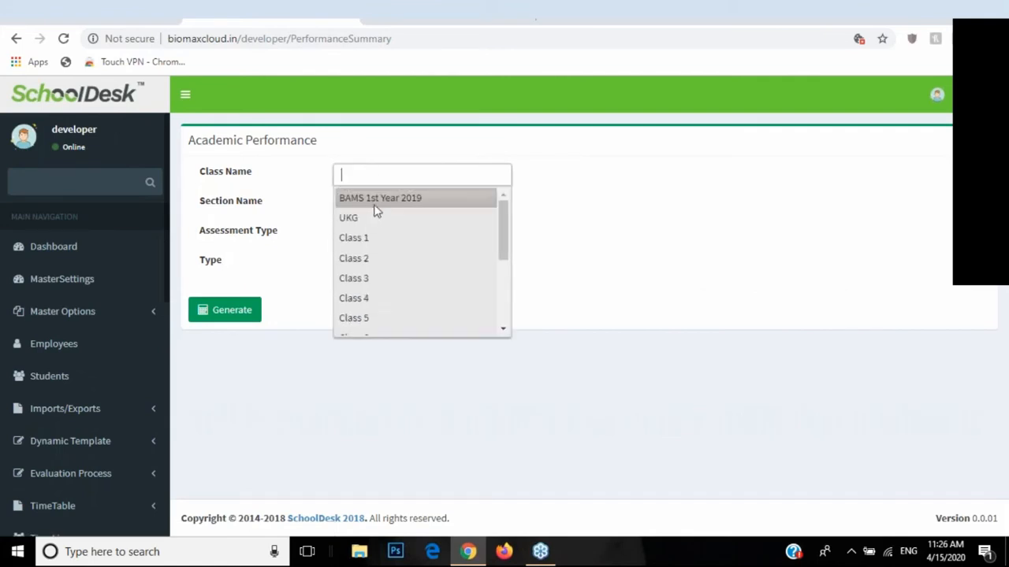
pyautogui.click(377, 197)
pyautogui.click(374, 204)
pyautogui.click(367, 225)
pyautogui.click(365, 238)
pyautogui.click(366, 258)
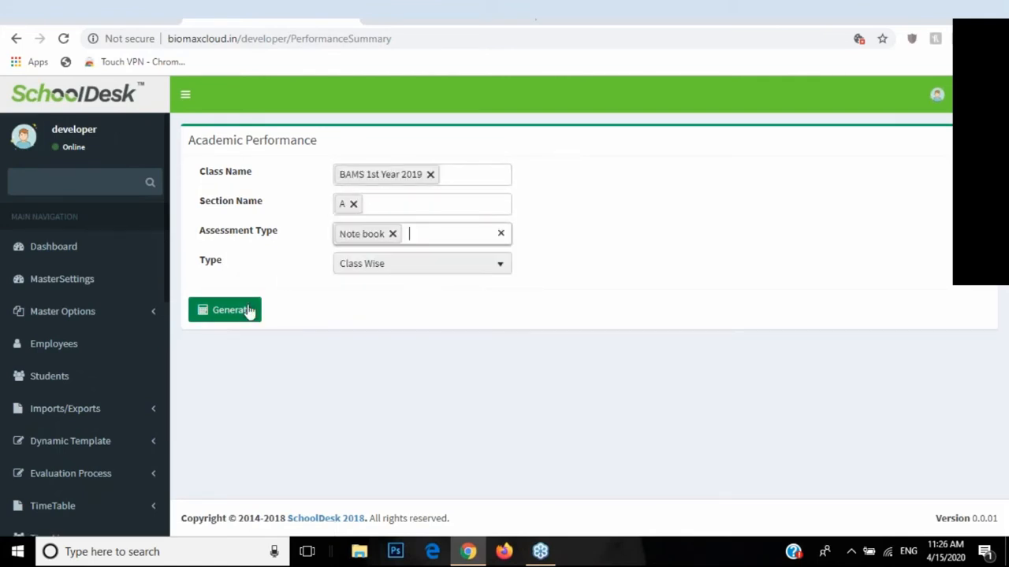
pyautogui.click(248, 311)
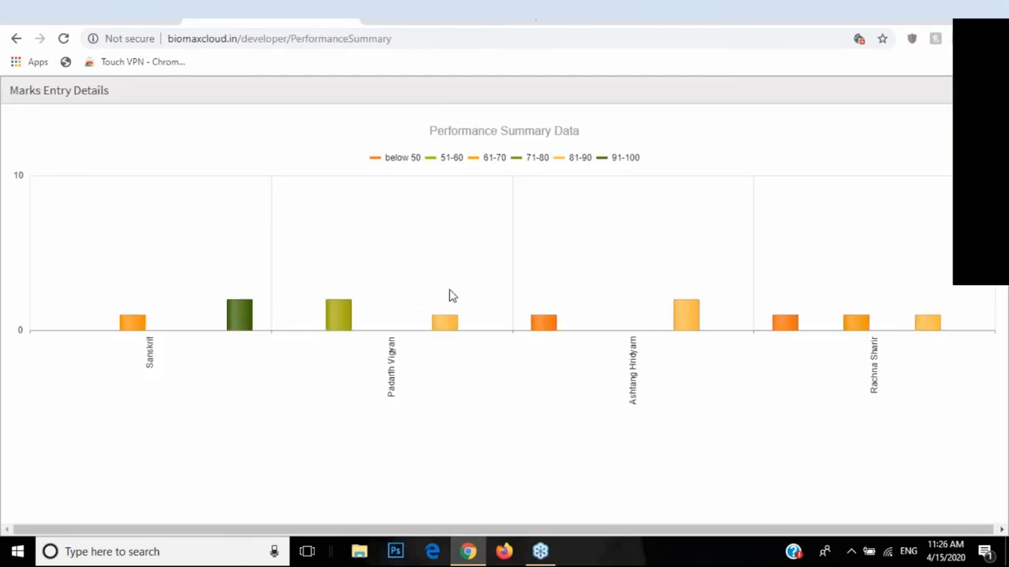
pyautogui.moveTo(673, 330)
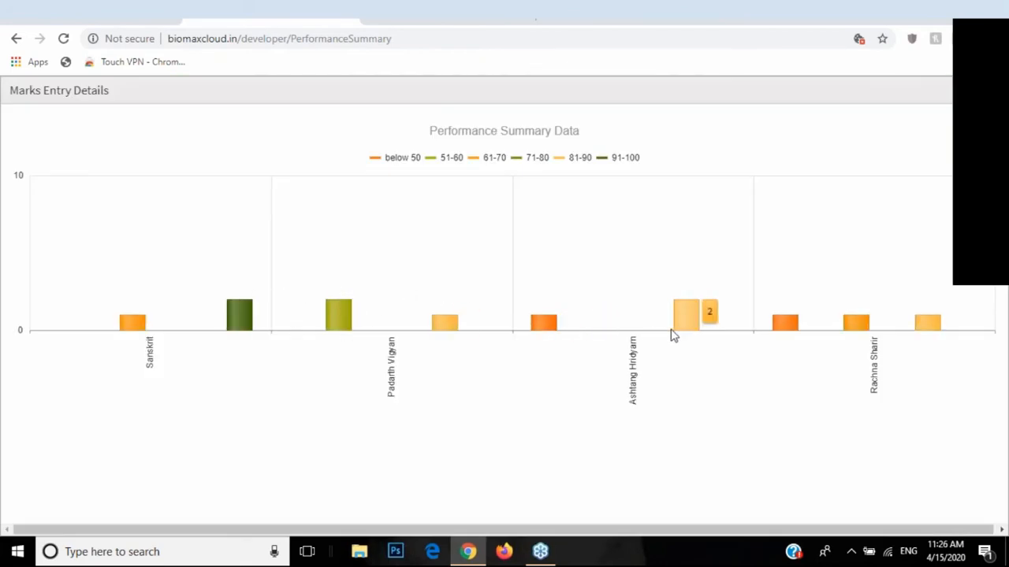
pyautogui.click(18, 44)
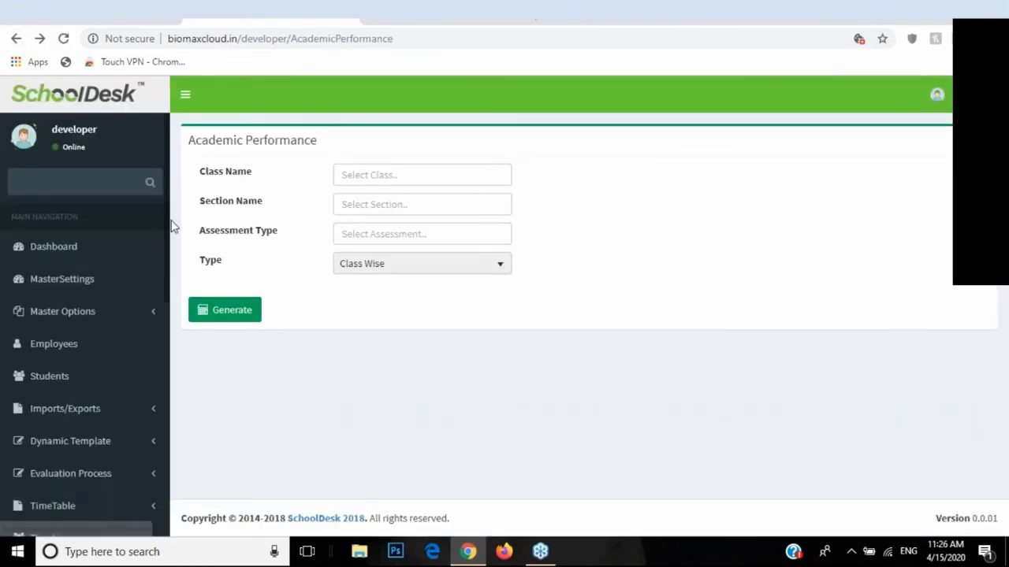
# Step: Collapse Analytics and open Daily Report under Students Reports in the sidebar
pyautogui.scroll(-3, 119, 277)
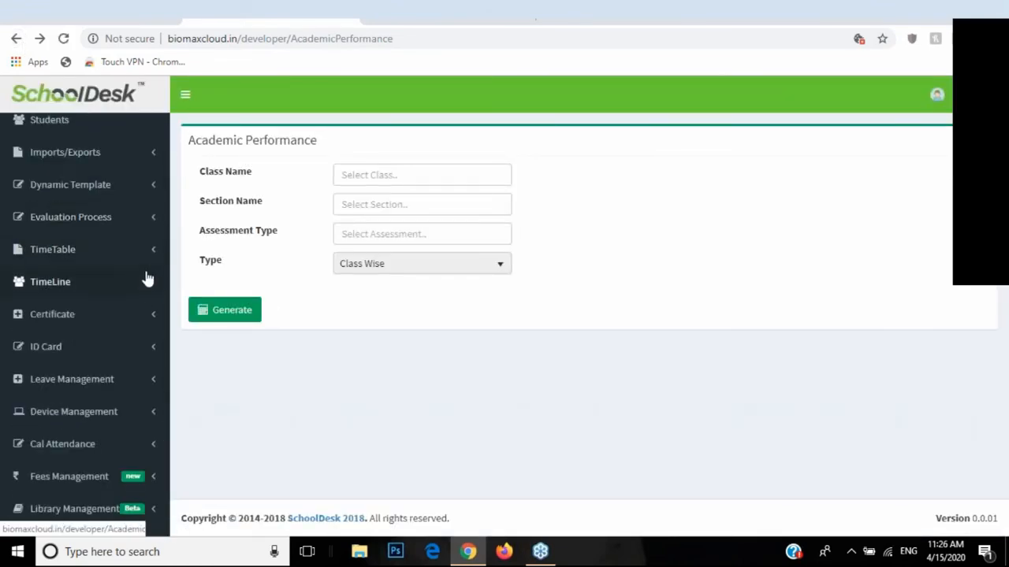
pyautogui.scroll(-4, 146, 284)
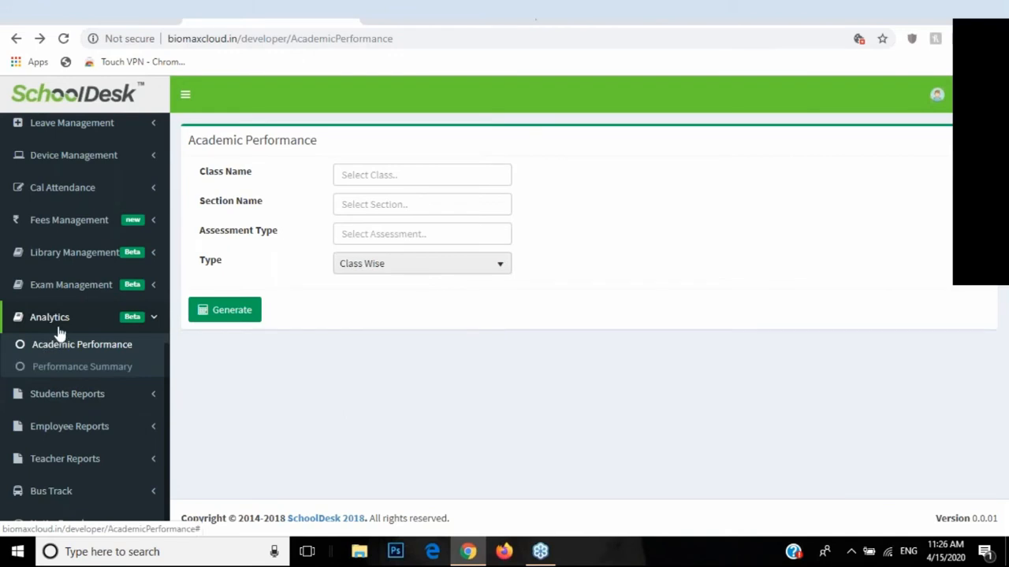
pyautogui.click(55, 325)
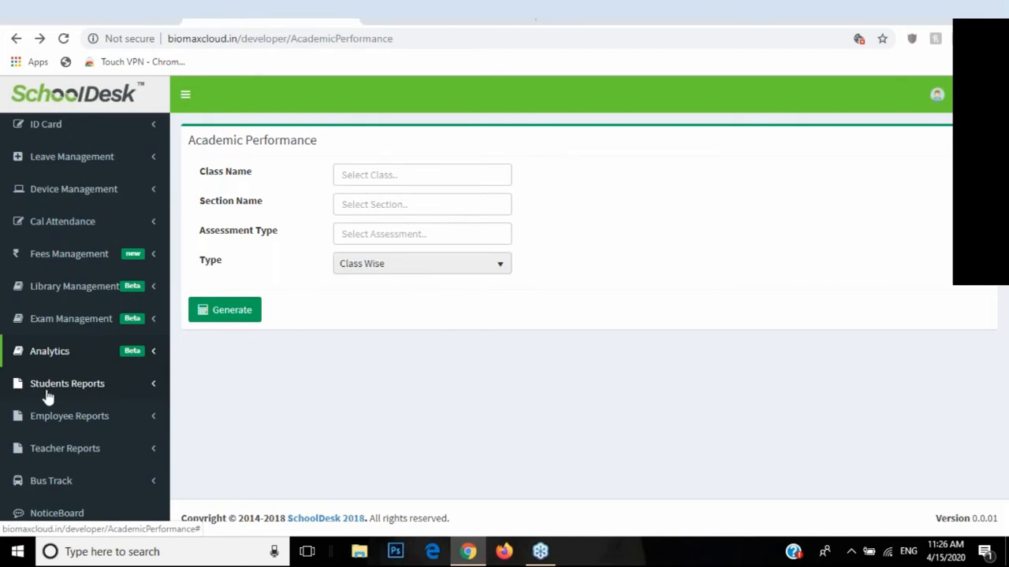
pyautogui.click(61, 451)
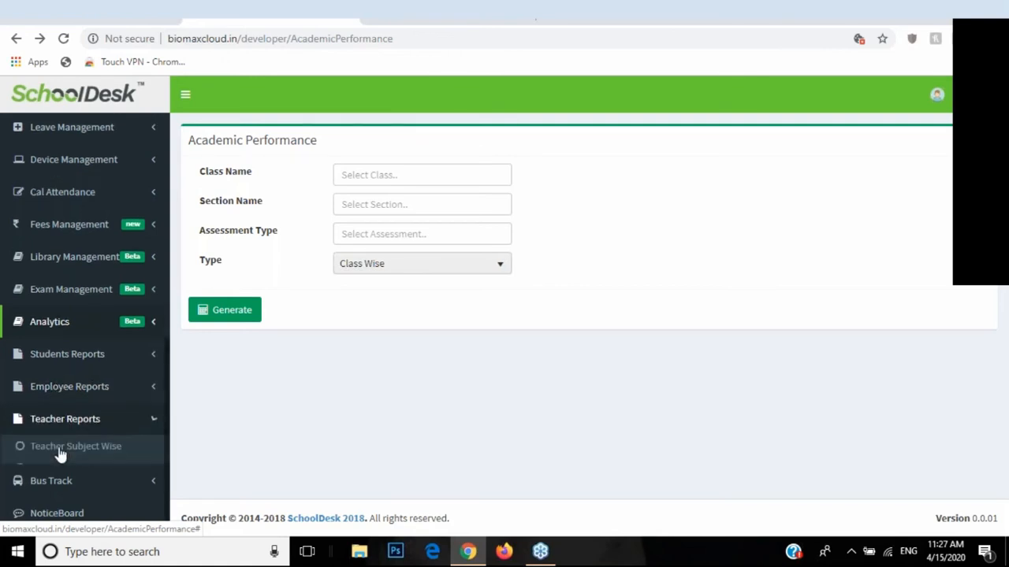
pyautogui.click(68, 384)
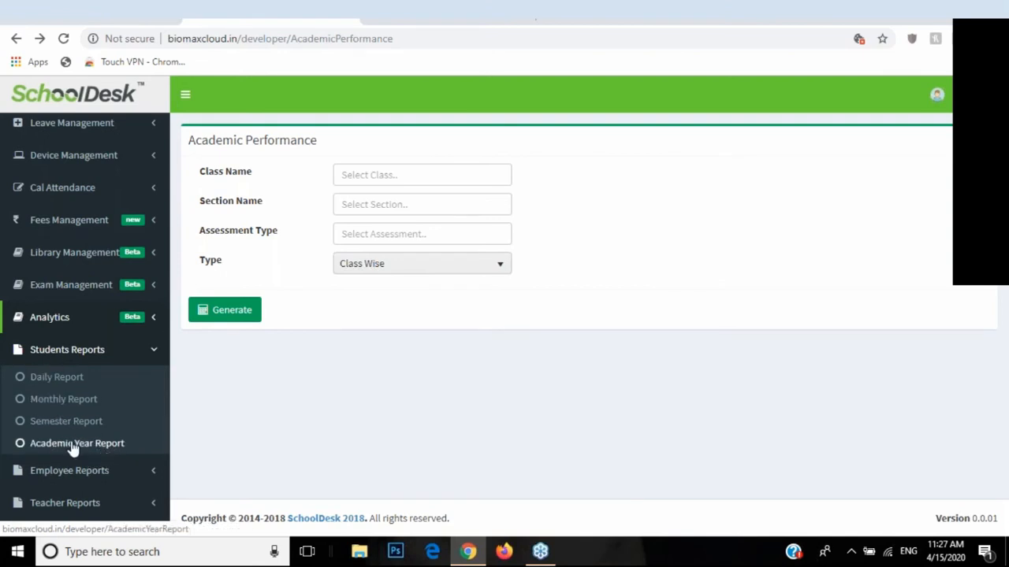
pyautogui.click(62, 380)
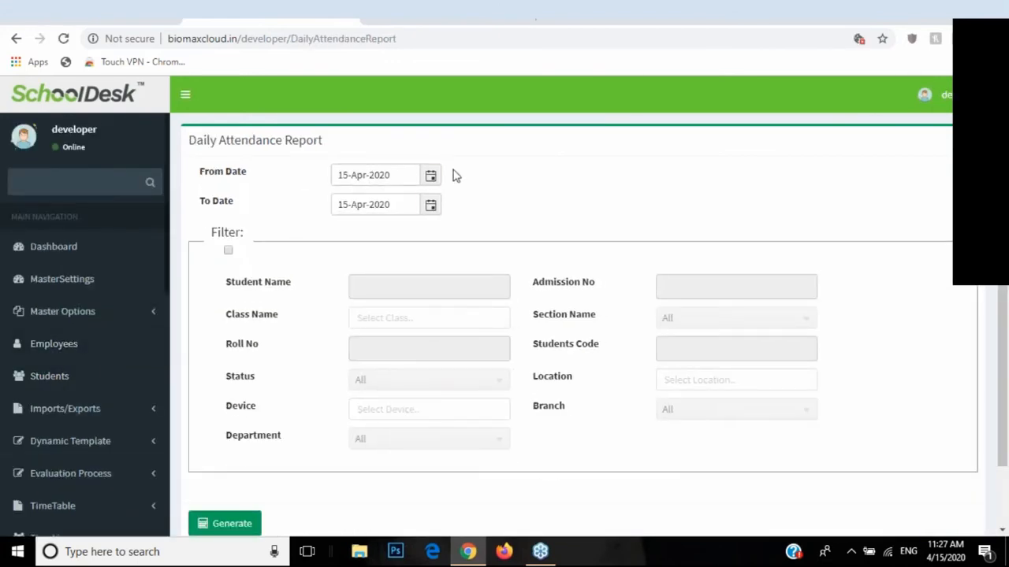
# Step: Set the date range to 01-Jan-2020 through 15-Jan-2020 and generate the attendance report
pyautogui.click(431, 176)
pyautogui.click(345, 202)
pyautogui.click(346, 201)
pyautogui.click(345, 200)
pyautogui.click(345, 201)
pyautogui.click(496, 200)
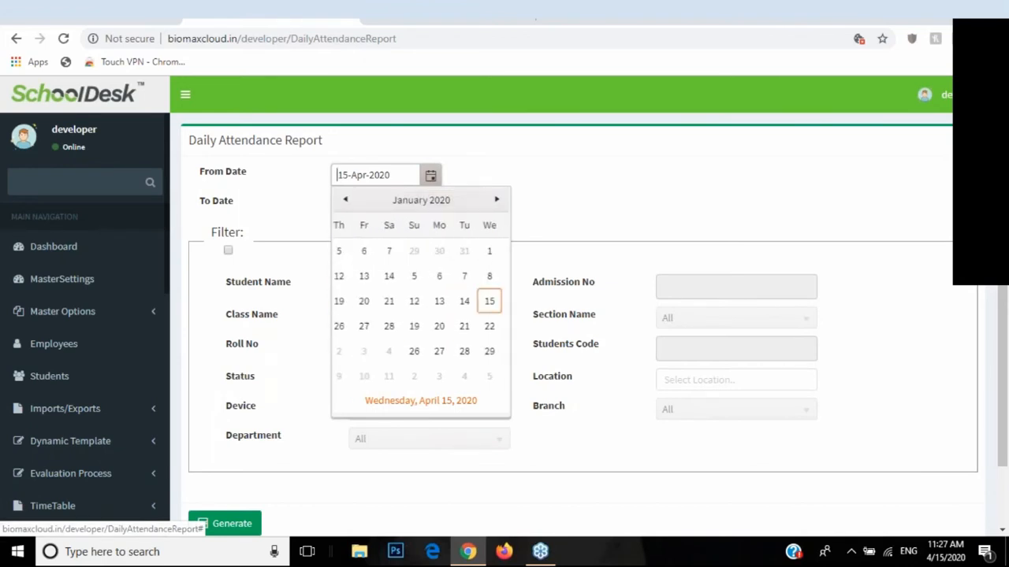
pyautogui.click(421, 251)
pyautogui.click(430, 206)
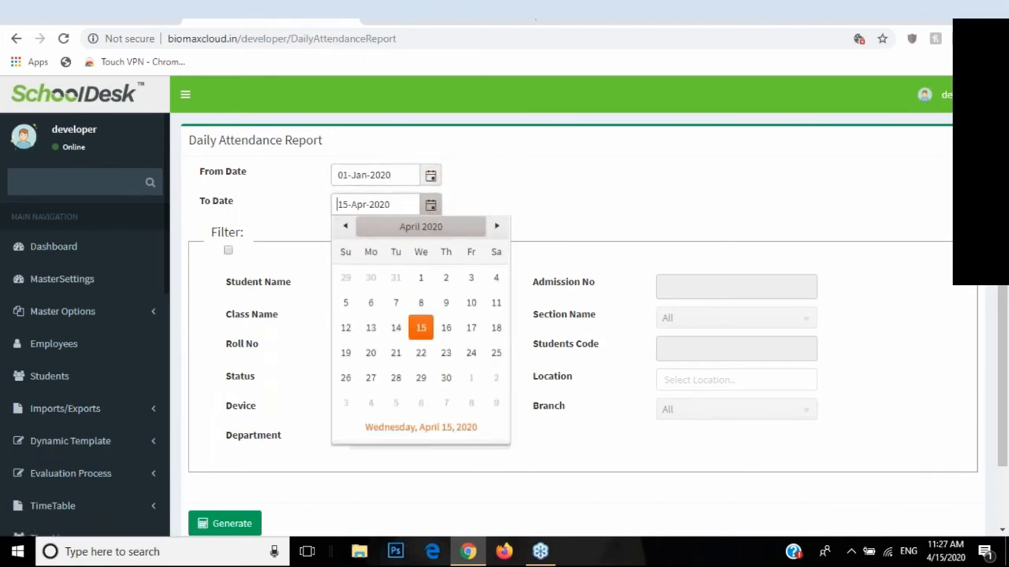
pyautogui.click(346, 229)
pyautogui.click(345, 229)
pyautogui.click(346, 229)
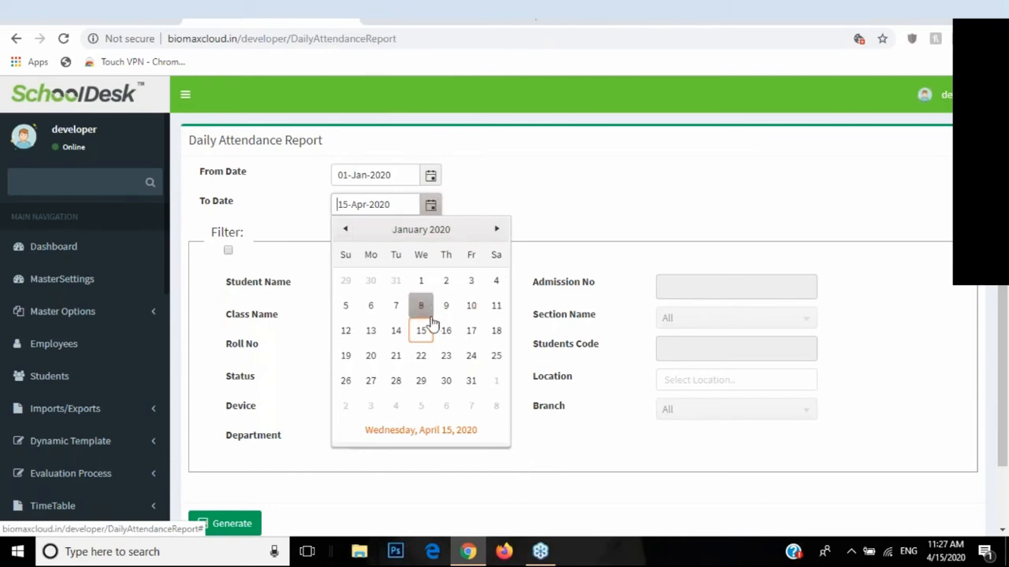
pyautogui.click(424, 328)
pyautogui.click(226, 523)
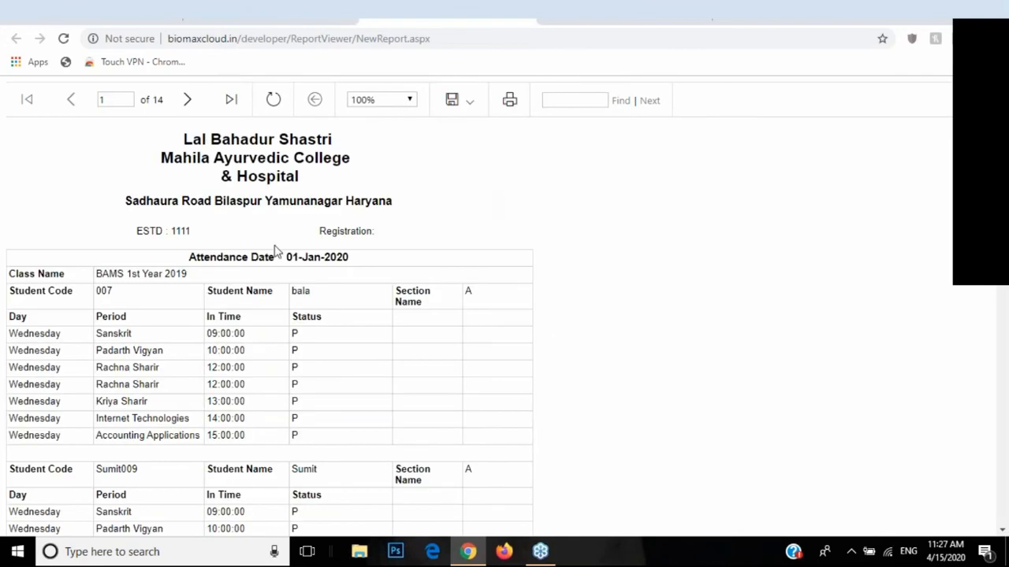
# Step: Inspect the first report page's student statuses, names, codes and section A values
pyautogui.scroll(-3, 203, 193)
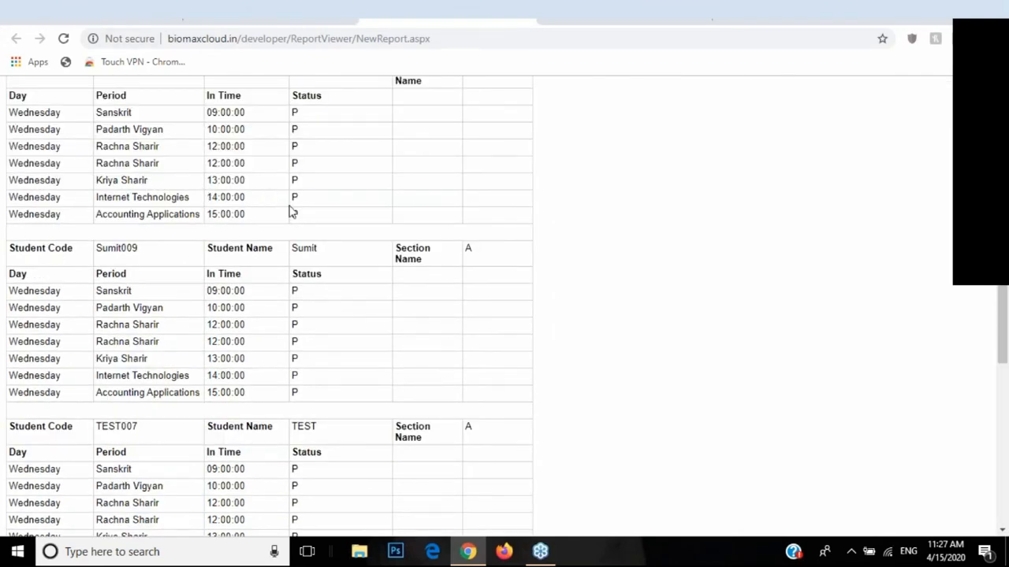
pyautogui.doubleClick(294, 129)
pyautogui.moveTo(323, 256); pyautogui.dragTo(293, 257)
pyautogui.moveTo(138, 247); pyautogui.dragTo(102, 250)
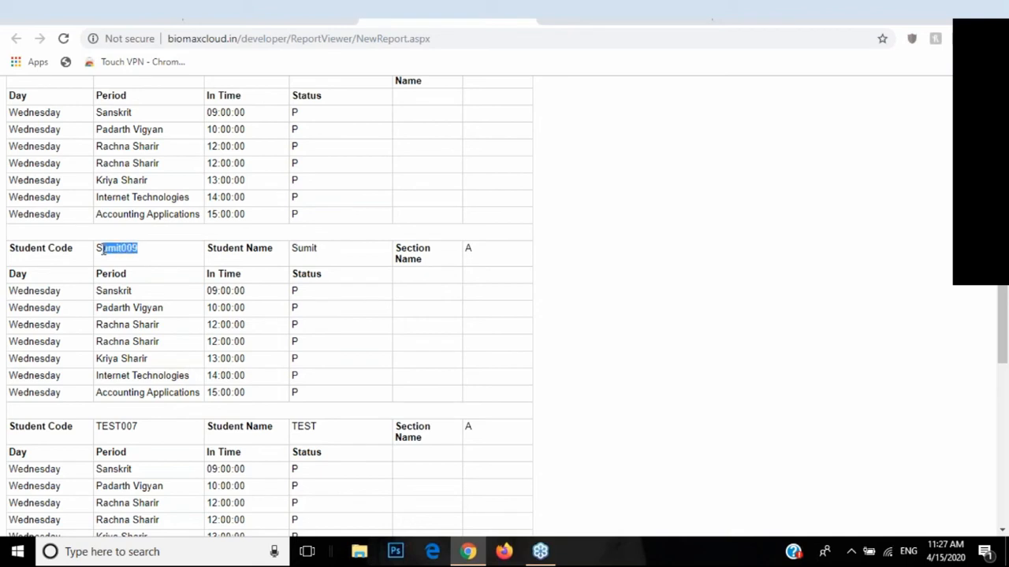
pyautogui.moveTo(479, 255); pyautogui.dragTo(431, 247)
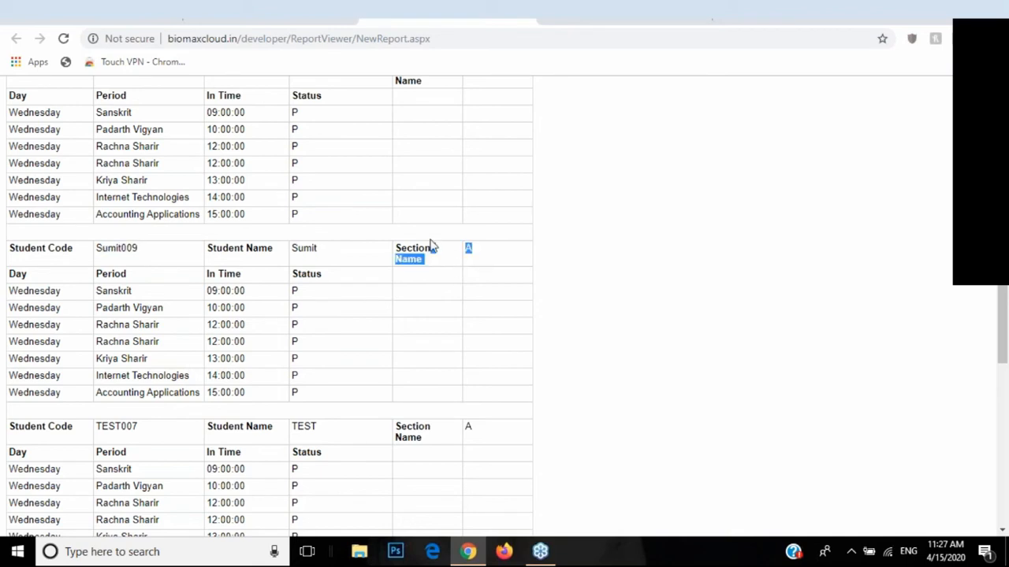
pyautogui.moveTo(18, 292); pyautogui.dragTo(48, 312)
pyautogui.click(26, 336)
pyautogui.scroll(-5, 29, 363)
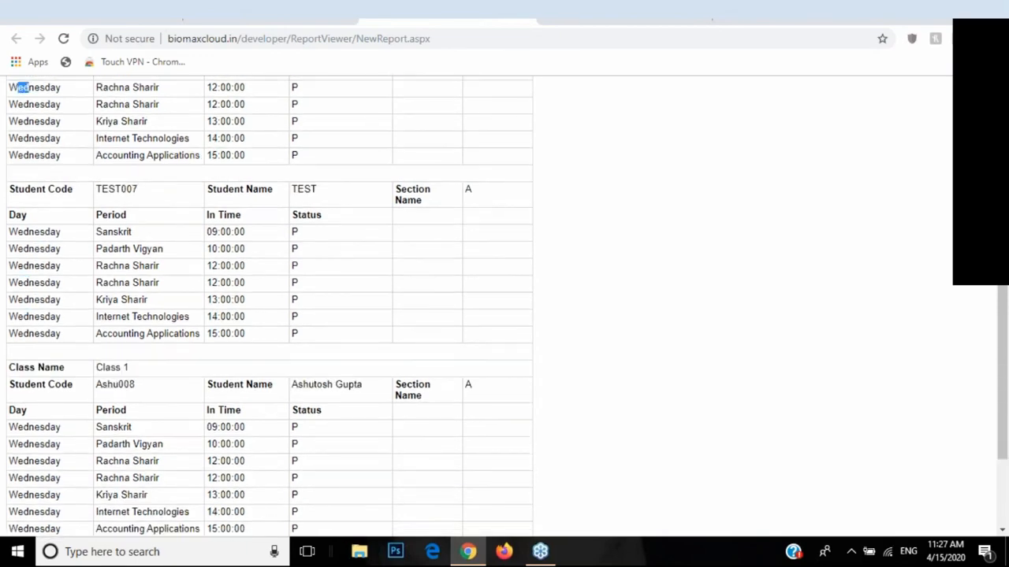
pyautogui.scroll(8, 90, 342)
# Step: Page ahead to page 3 of the report, then close it back to the form
pyautogui.click(198, 109)
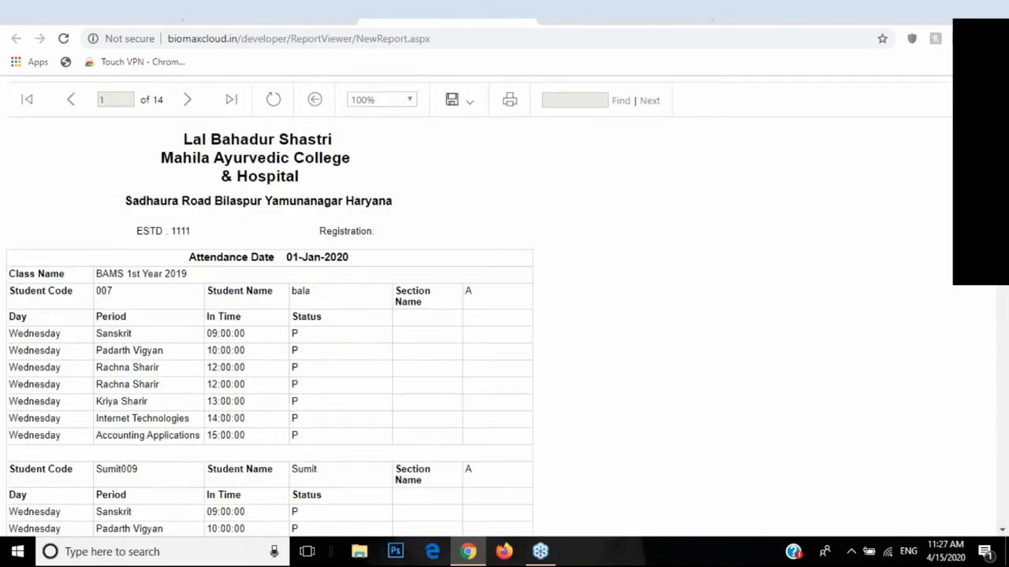
pyautogui.click(199, 109)
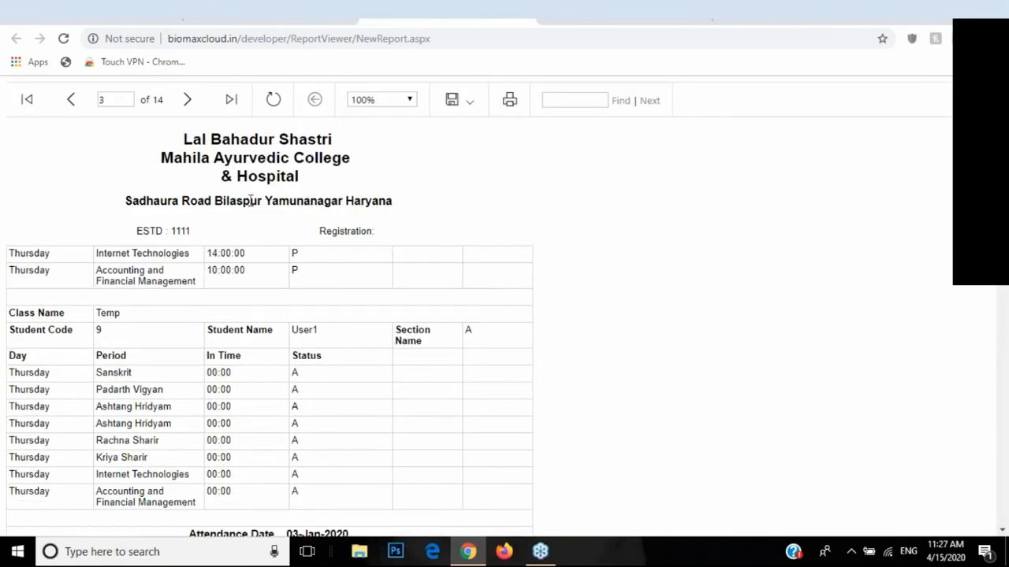
pyautogui.scroll(-5, 270, 304)
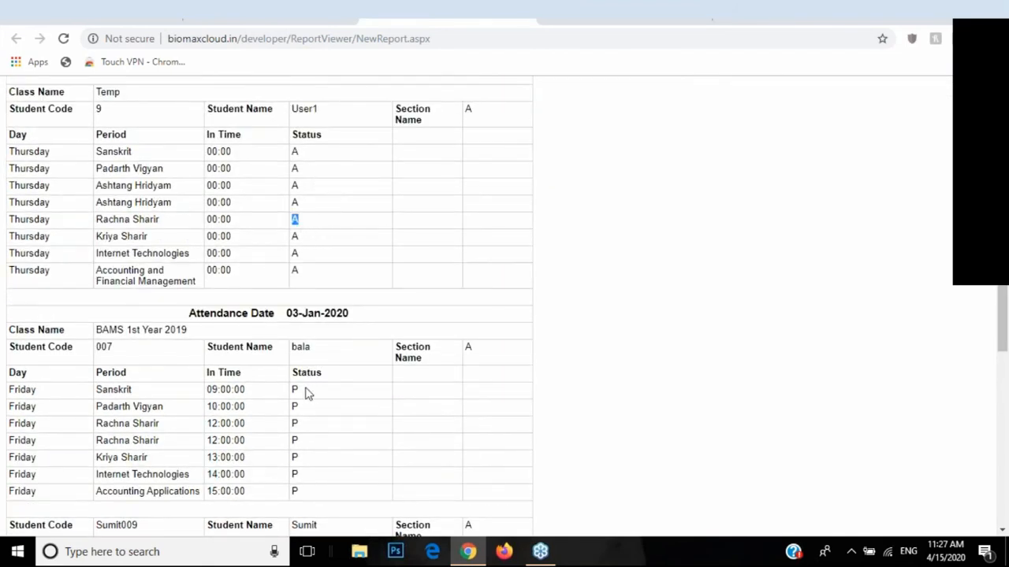
pyautogui.scroll(5, 284, 349)
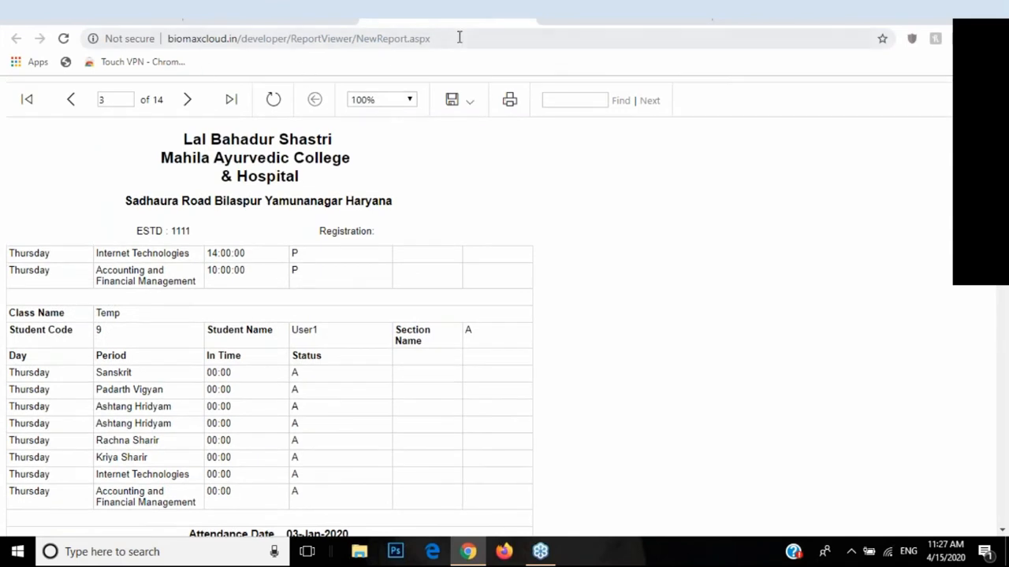
pyautogui.click(509, 23)
pyautogui.scroll(-5, 151, 270)
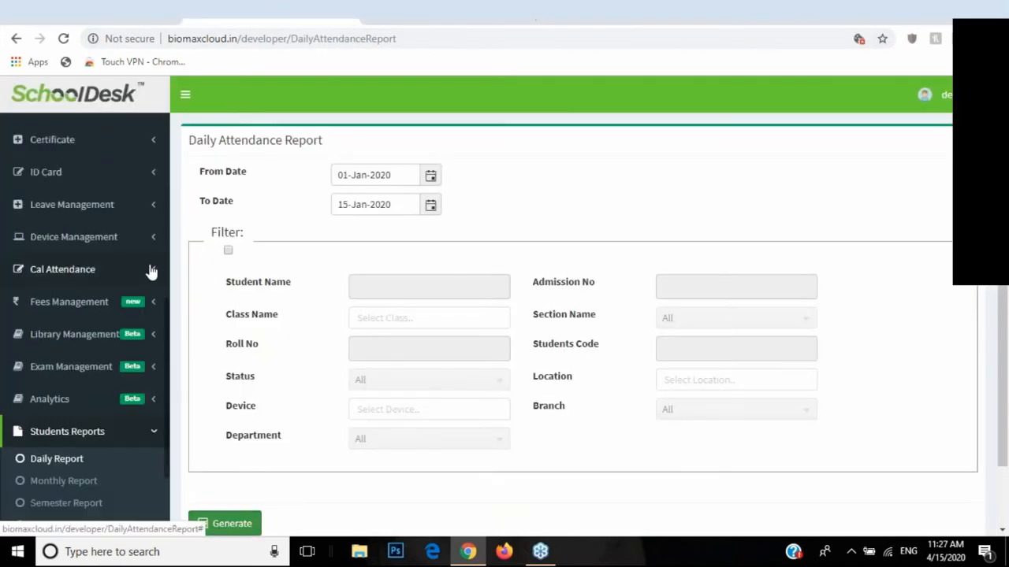
# Step: Open the student monthly attendance report with dates 01-Jan-2020 to 30-Jan-2020
pyautogui.click(73, 480)
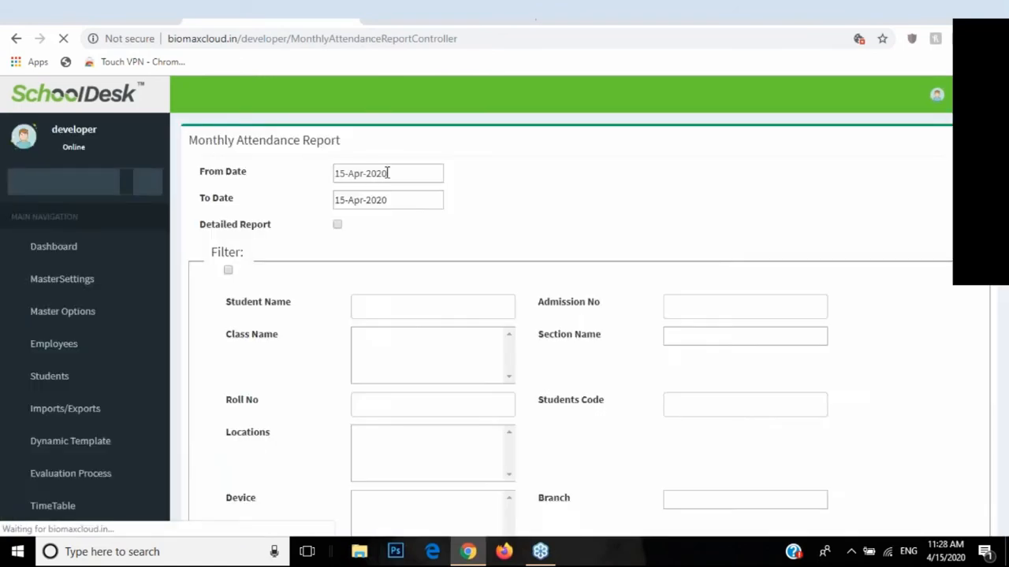
pyautogui.click(430, 176)
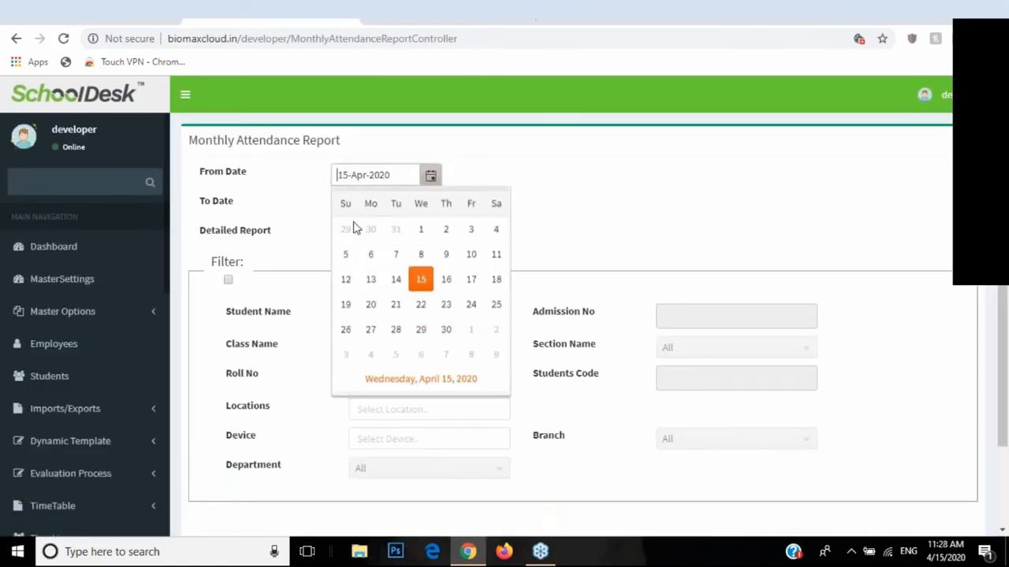
pyautogui.click(346, 202)
pyautogui.click(346, 201)
pyautogui.click(345, 202)
pyautogui.click(421, 253)
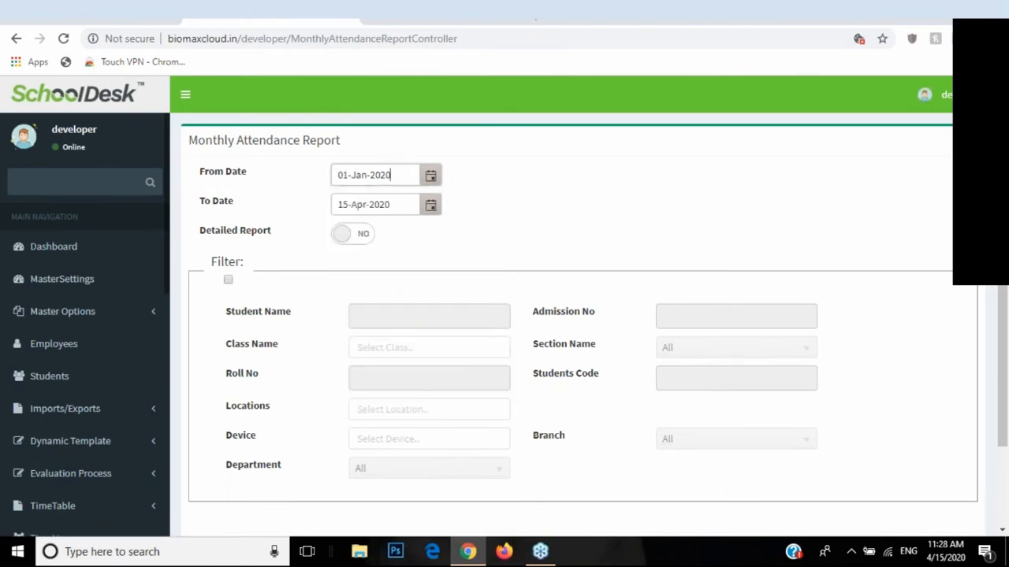
pyautogui.click(430, 205)
pyautogui.click(345, 229)
pyautogui.click(345, 230)
pyautogui.click(345, 230)
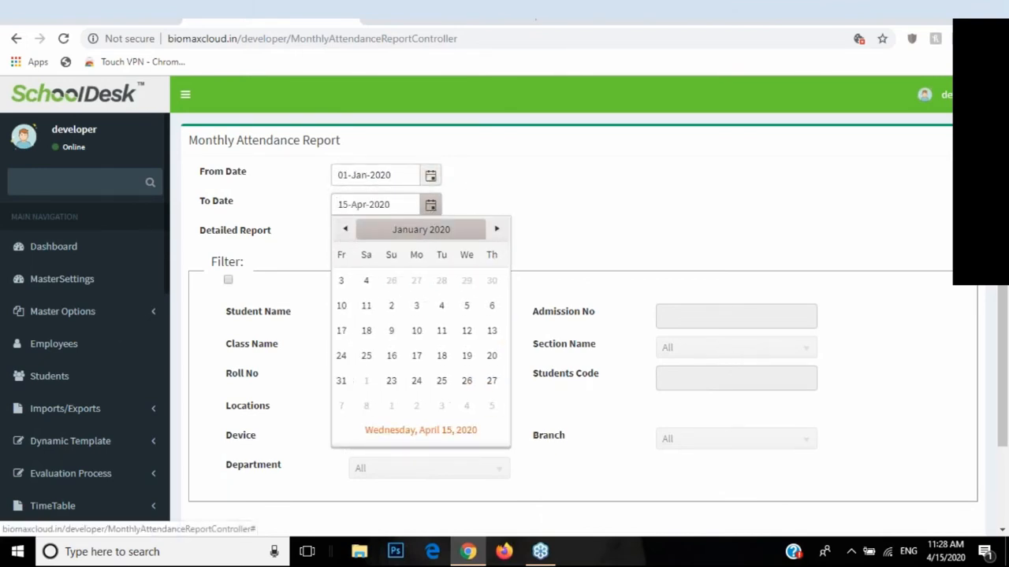
pyautogui.click(446, 381)
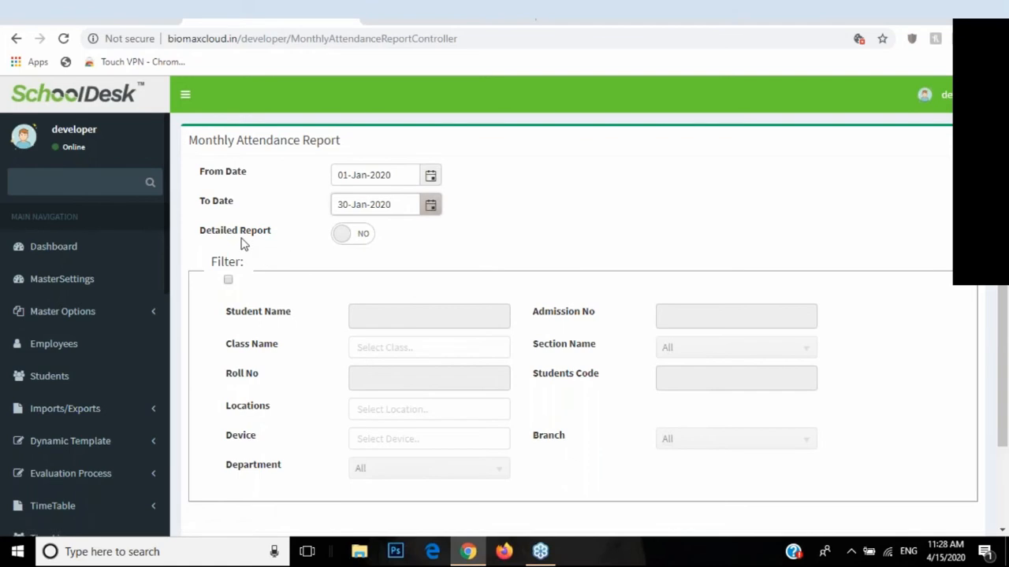
# Step: Set Detailed Report to YES and generate the monthly report
pyautogui.scroll(-2, 247, 397)
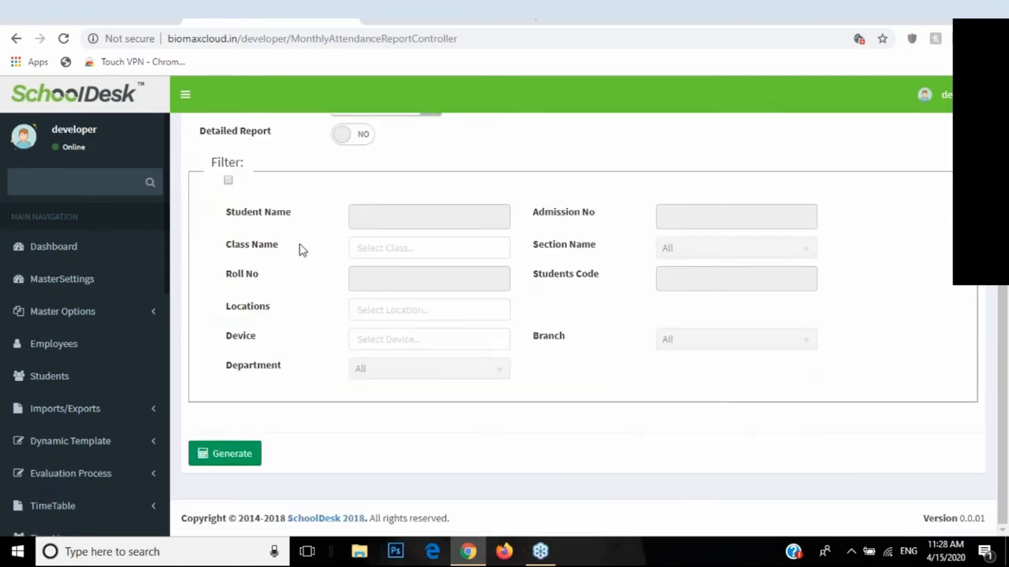
pyautogui.scroll(2, 331, 245)
pyautogui.click(350, 239)
pyautogui.scroll(-2, 277, 370)
pyautogui.click(228, 452)
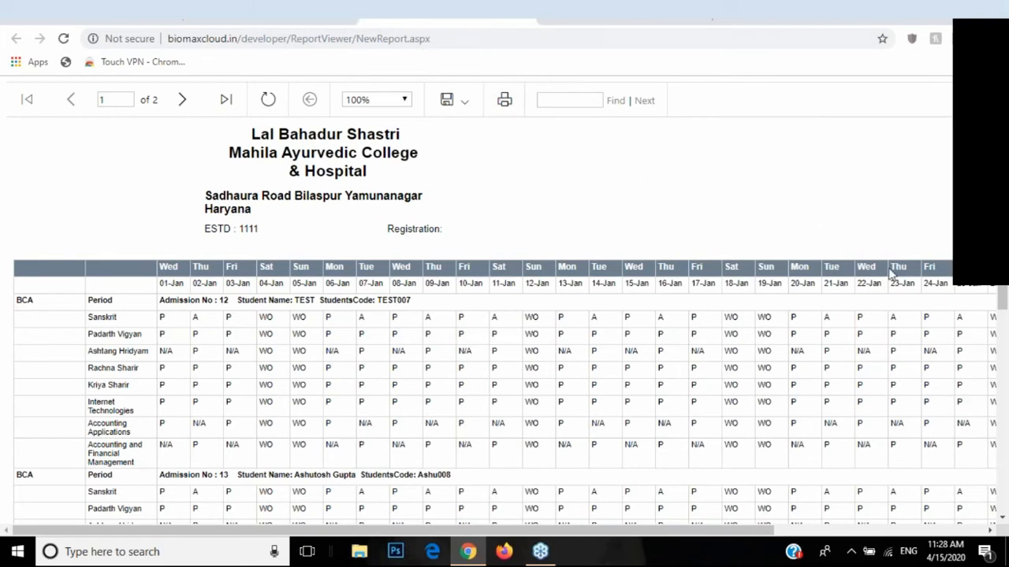
# Step: Review the January student attendance report's dates and rows, then close it
pyautogui.moveTo(1000, 283)
pyautogui.mouseDown()
pyautogui.moveTo(1000, 465)
pyautogui.moveTo(992, 283)
pyautogui.mouseUp()
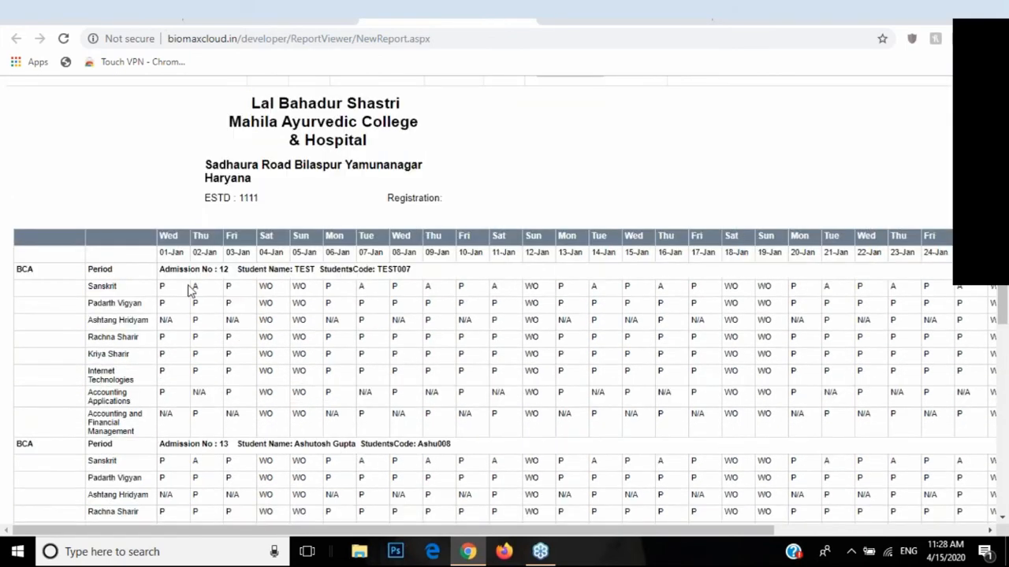
pyautogui.moveTo(194, 253); pyautogui.dragTo(236, 253)
pyautogui.moveTo(359, 253); pyautogui.dragTo(384, 253)
pyautogui.moveTo(500, 253); pyautogui.dragTo(512, 253)
pyautogui.moveTo(573, 529); pyautogui.dragTo(922, 382)
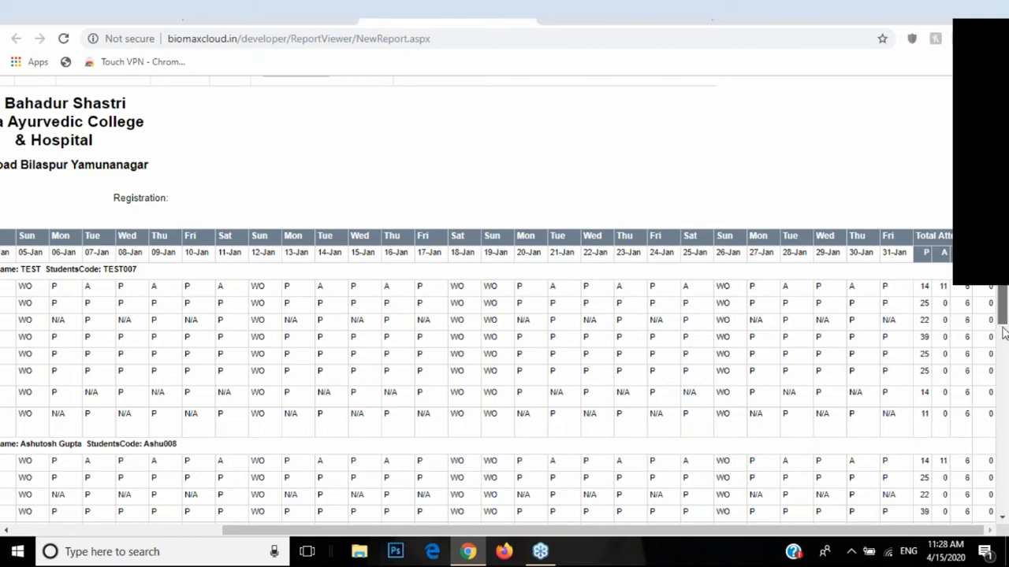
pyautogui.scroll(-1, 1004, 364)
pyautogui.scroll(-1, 1003, 363)
pyautogui.scroll(3, 985, 331)
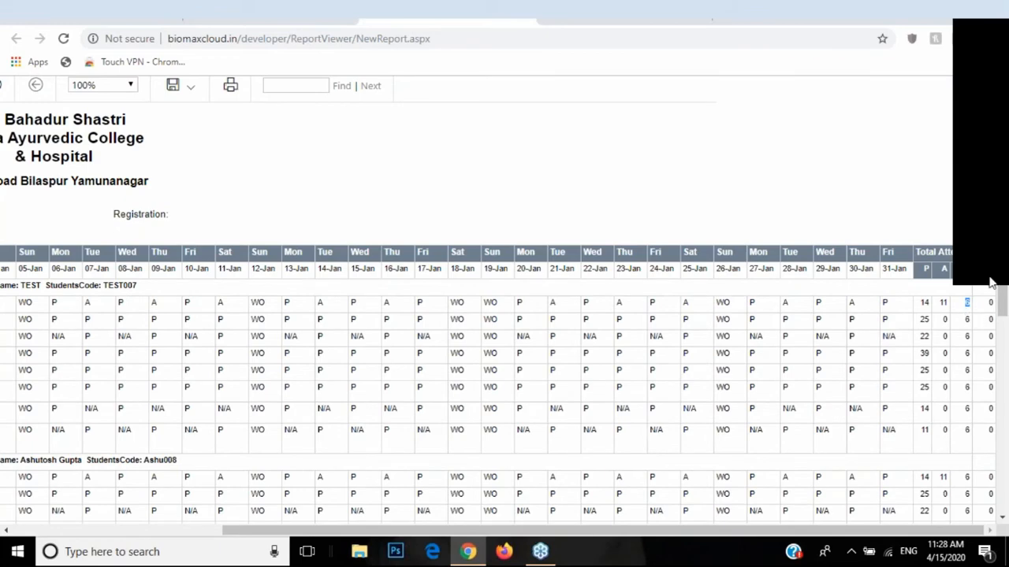
pyautogui.moveTo(999, 279); pyautogui.dragTo(991, 298)
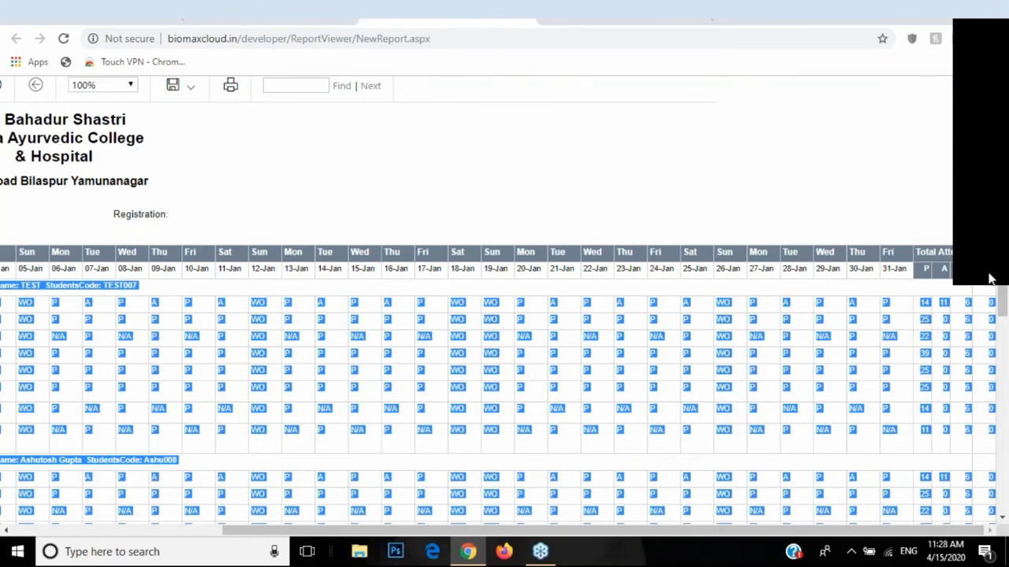
pyautogui.click(572, 339)
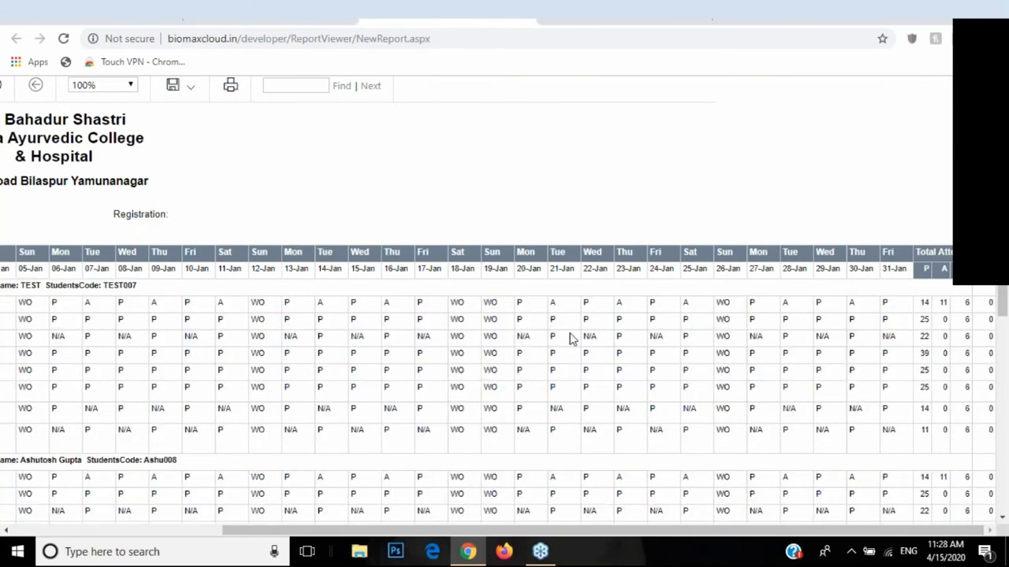
pyautogui.click(526, 16)
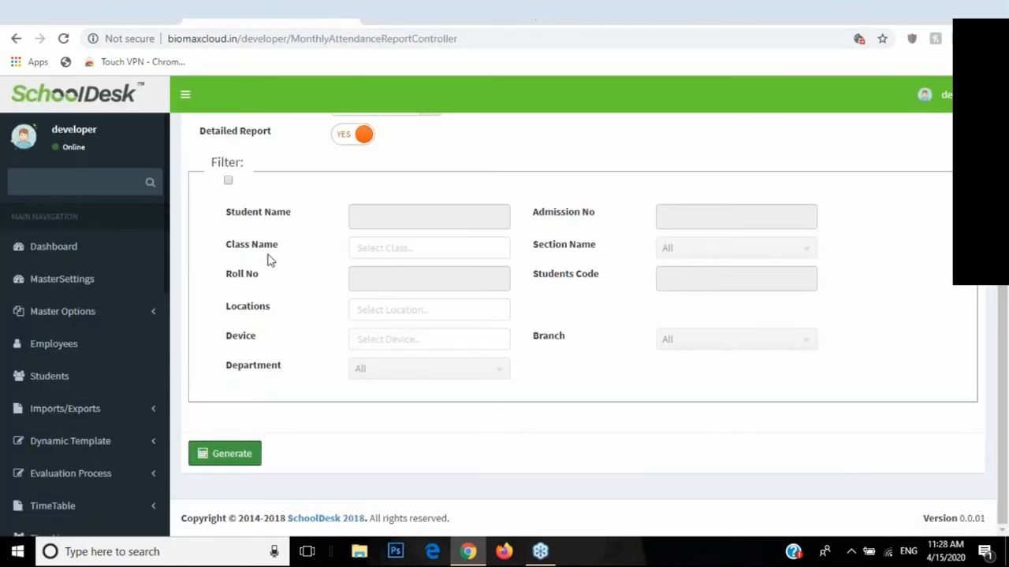
# Step: Open the Employee Reports Daily Report page
pyautogui.scroll(-7, 79, 299)
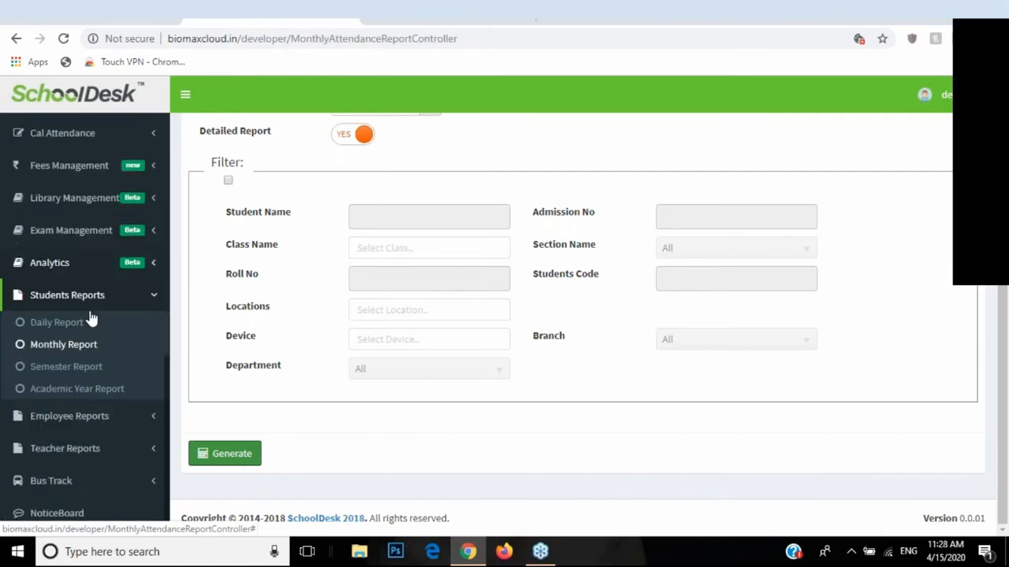
pyautogui.click(61, 417)
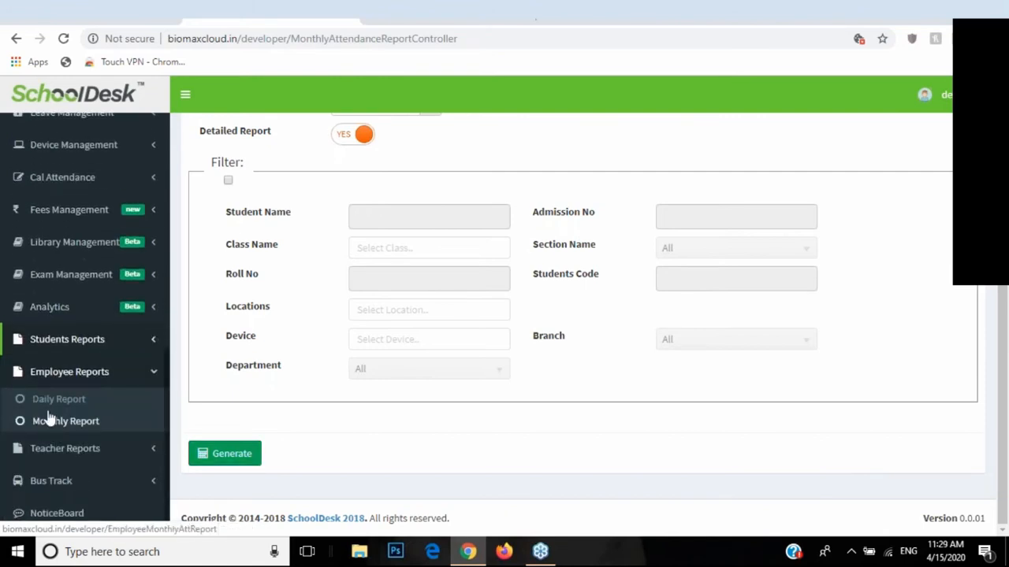
pyautogui.click(51, 401)
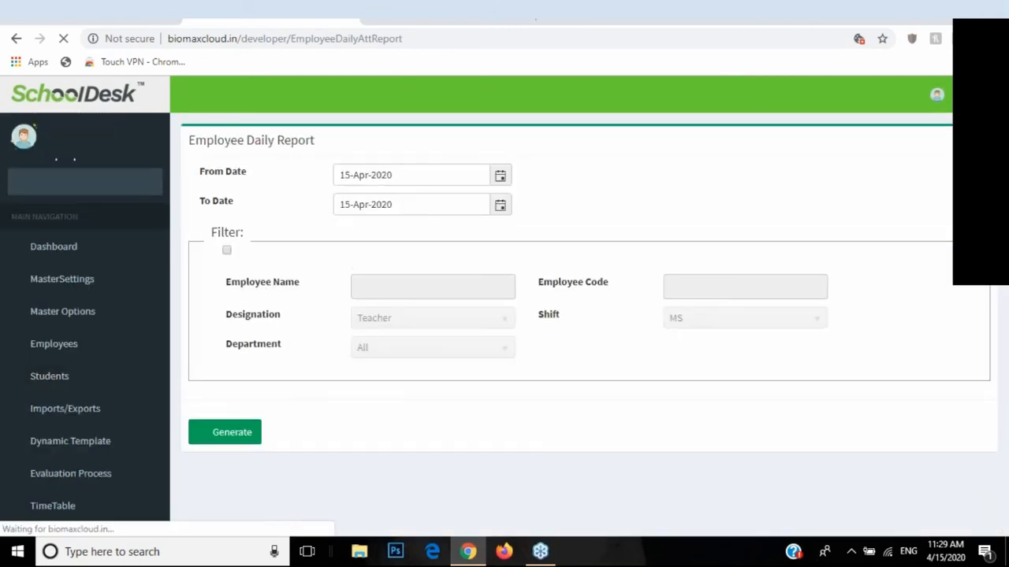
# Step: Set the employee daily report range to 01-Jan-2020 through 16-Jan-2020
pyautogui.click(499, 176)
pyautogui.click(347, 200)
pyautogui.click(347, 200)
pyautogui.click(347, 199)
pyautogui.click(423, 251)
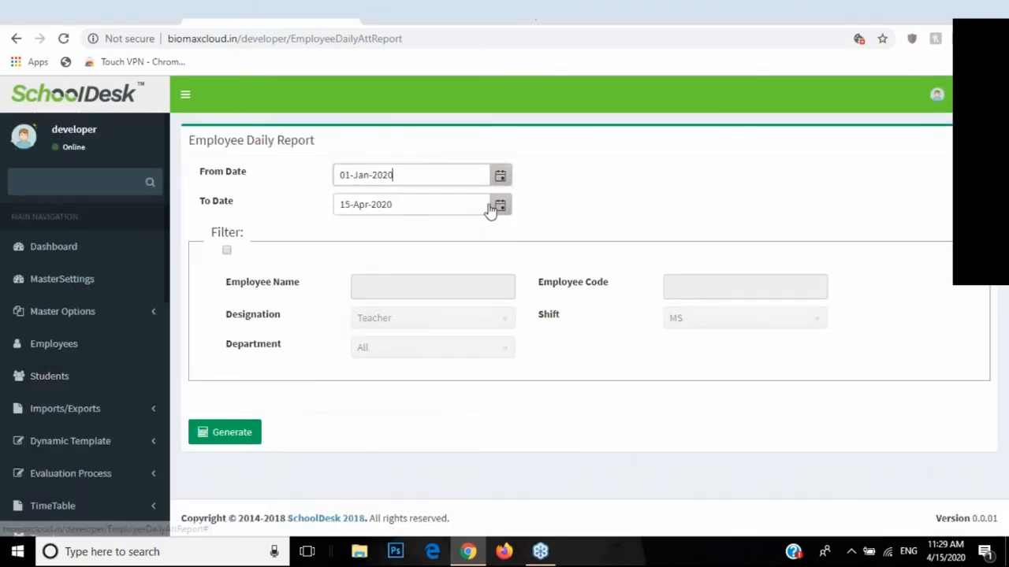
pyautogui.click(500, 206)
pyautogui.click(349, 230)
pyautogui.click(349, 229)
pyautogui.click(349, 229)
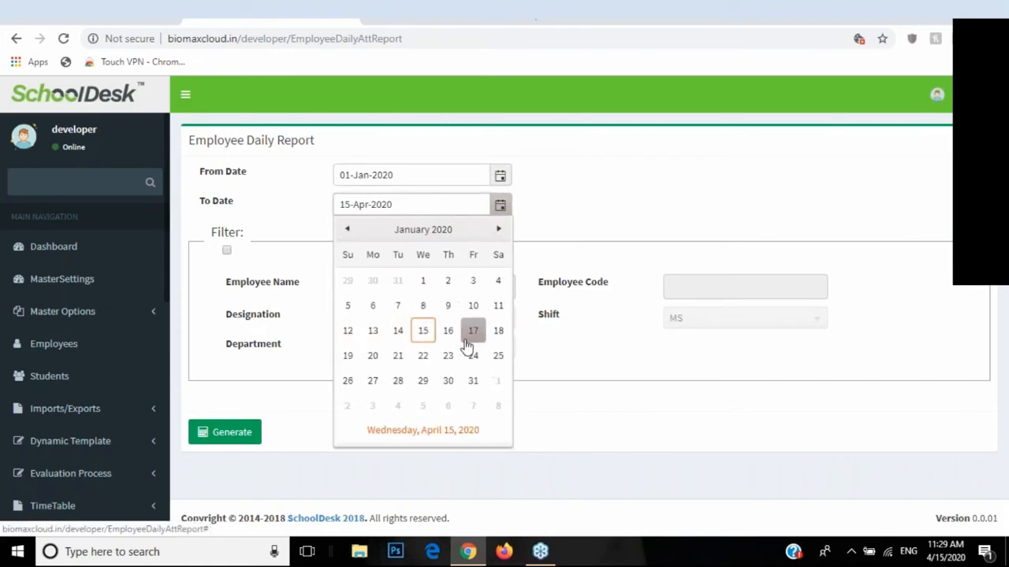
pyautogui.click(460, 331)
# Step: Generate the employee daily report and review its Staff and Teacher designation groups
pyautogui.click(231, 435)
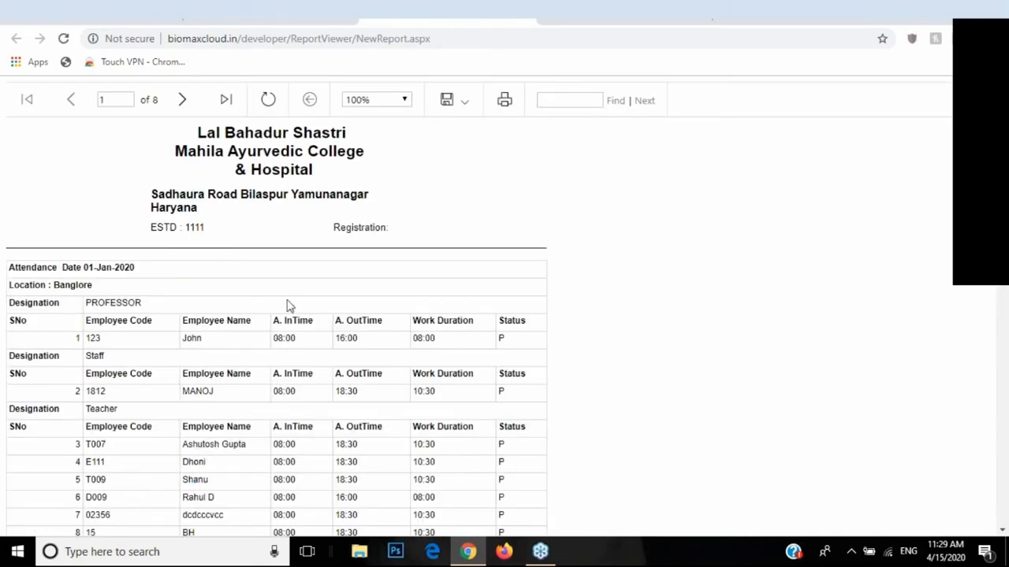
pyautogui.scroll(-6, 112, 342)
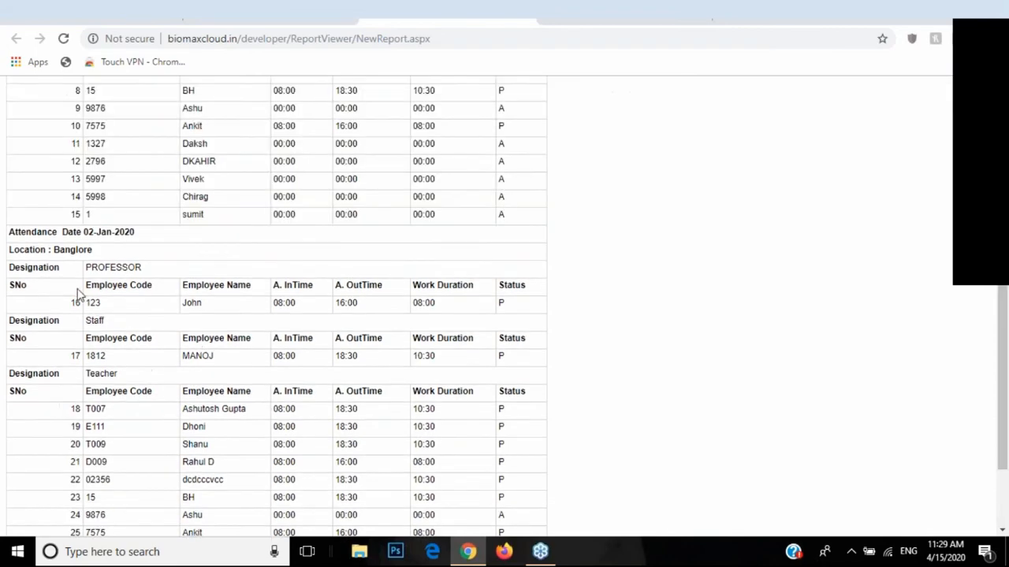
pyautogui.scroll(1, 106, 313)
pyautogui.scroll(5, 108, 314)
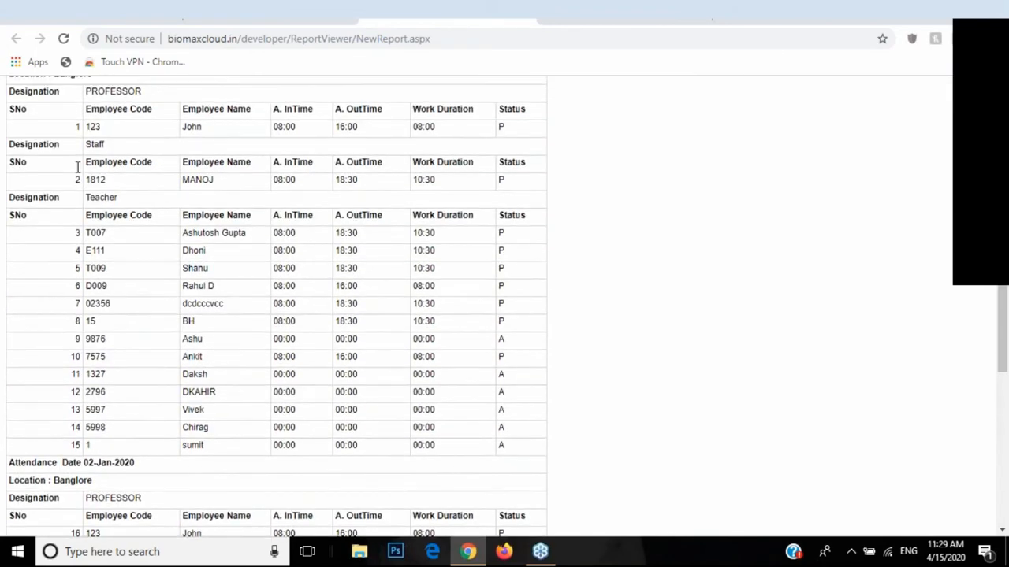
pyautogui.doubleClick(18, 228)
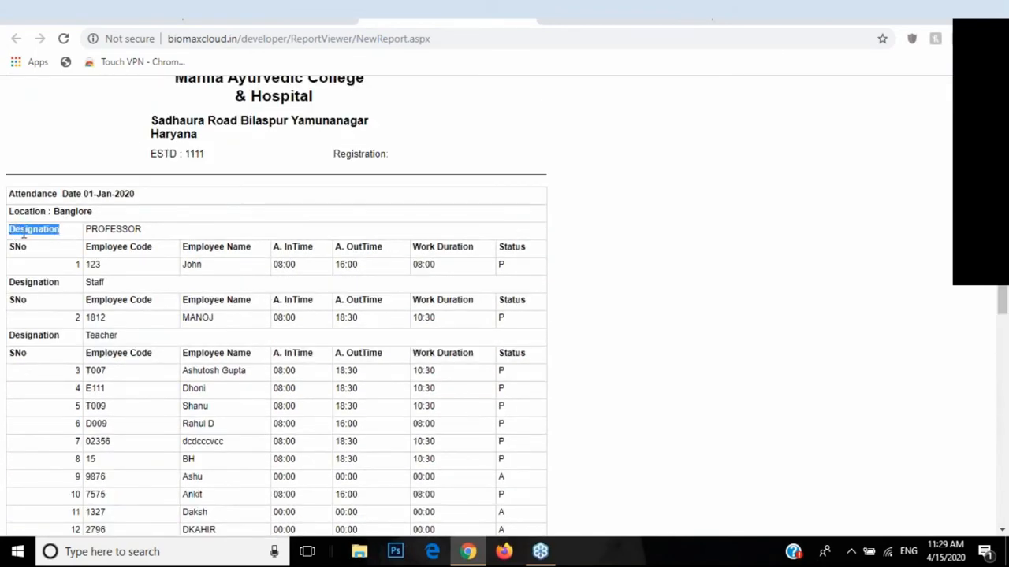
pyautogui.scroll(-5, 50, 313)
pyautogui.scroll(4, 31, 260)
pyautogui.moveTo(9, 208); pyautogui.dragTo(29, 208)
pyautogui.moveTo(9, 261); pyautogui.dragTo(53, 264)
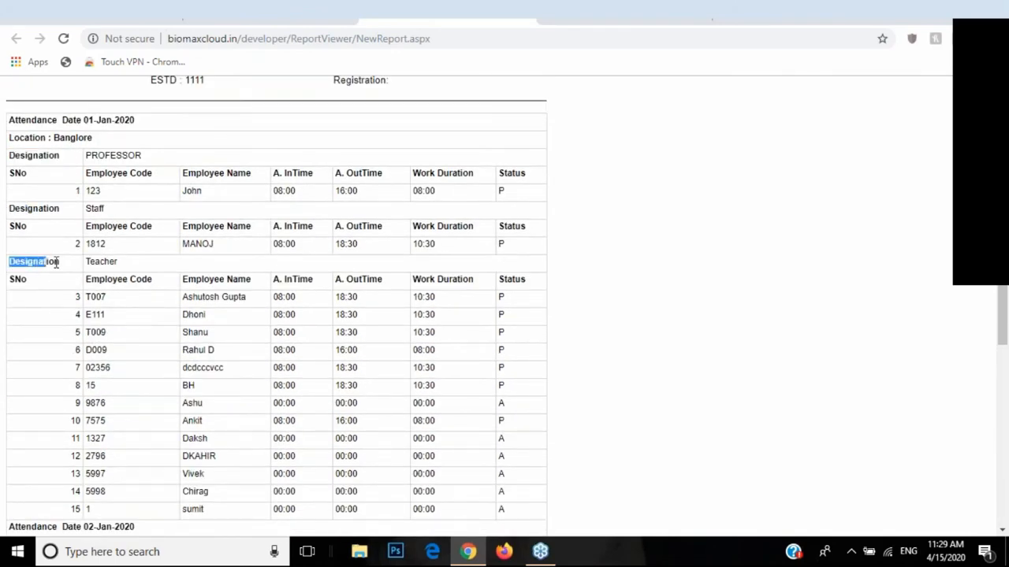
# Step: Close the report and go to the Employee Monthly Report page
pyautogui.scroll(4, 359, 158)
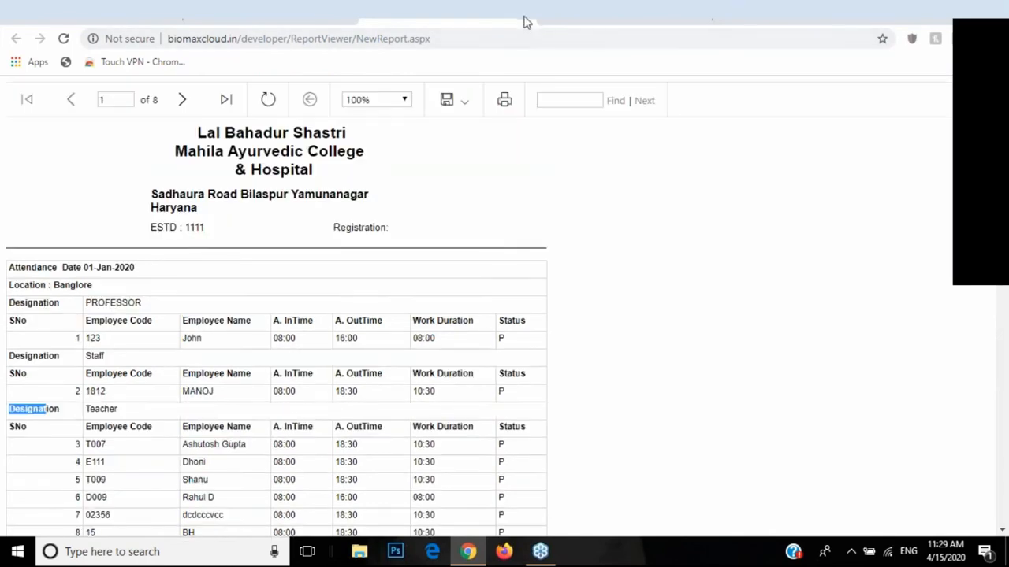
pyautogui.click(526, 22)
pyautogui.scroll(-6, 74, 344)
pyautogui.click(66, 432)
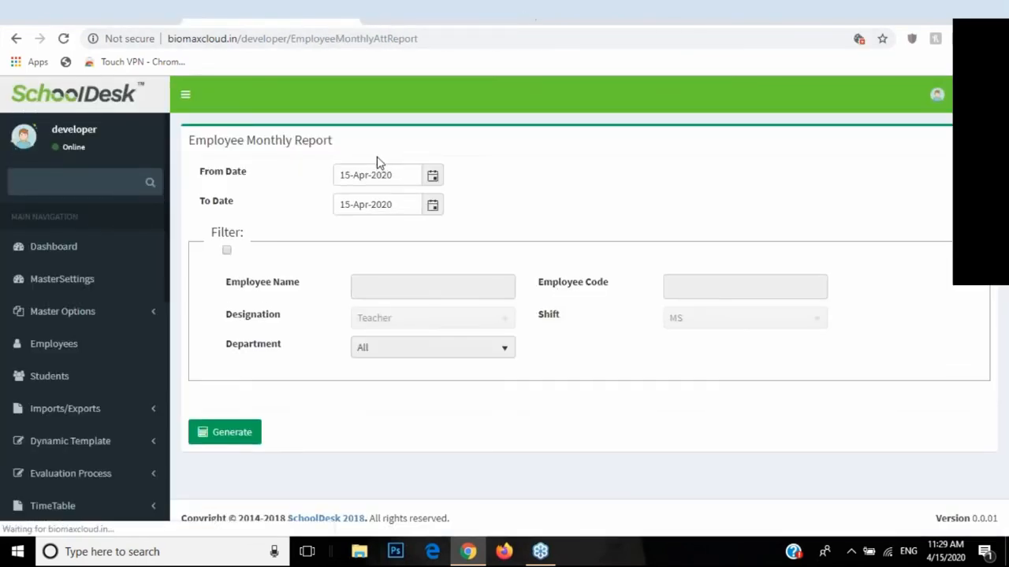
# Step: Set the employee monthly report range to 01-Jan-2020 through 30-Jan-2020
pyautogui.click(432, 178)
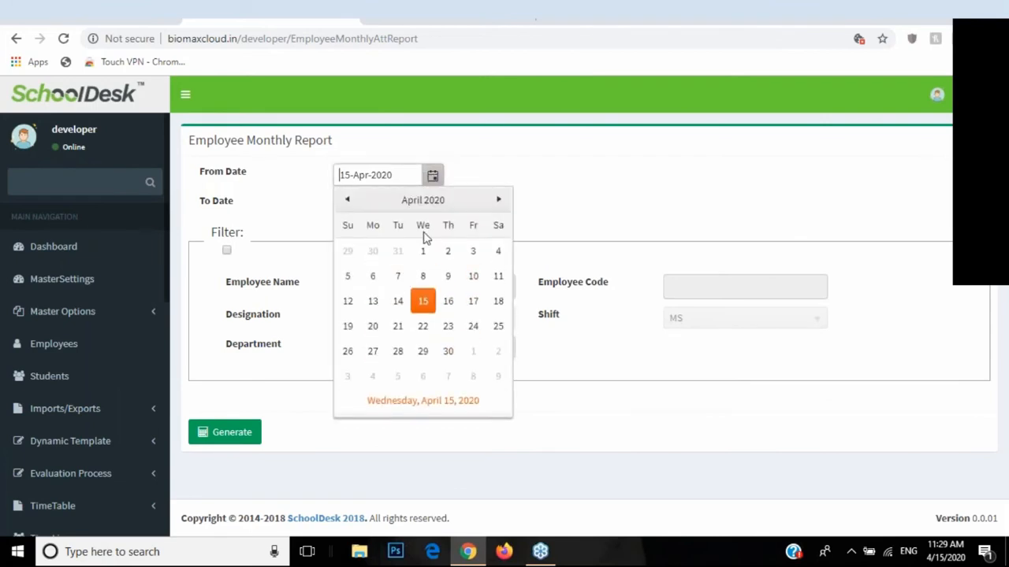
pyautogui.doubleClick(347, 199)
pyautogui.click(347, 199)
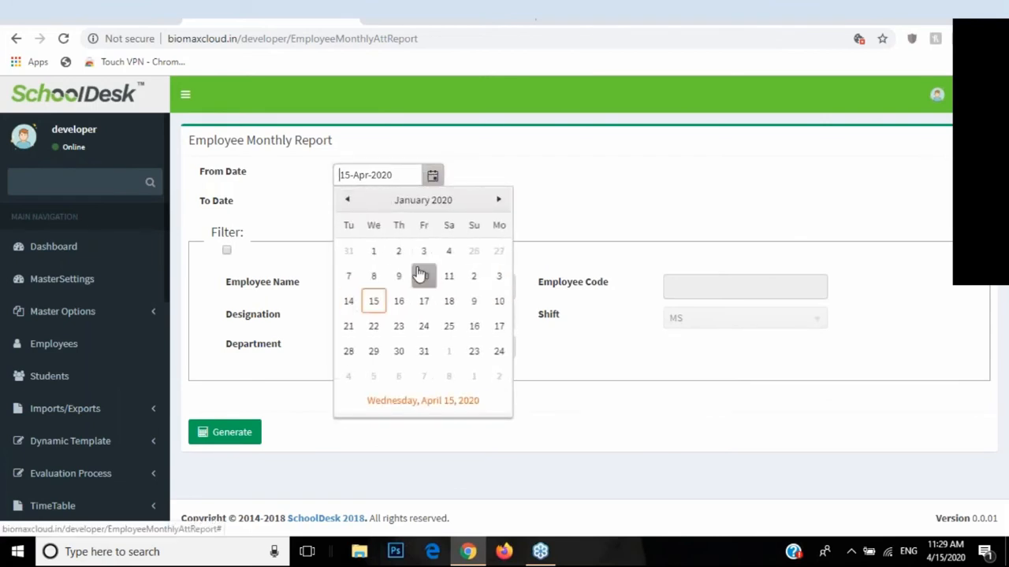
pyautogui.click(422, 253)
pyautogui.click(432, 207)
pyautogui.click(347, 230)
pyautogui.click(348, 229)
pyautogui.click(348, 229)
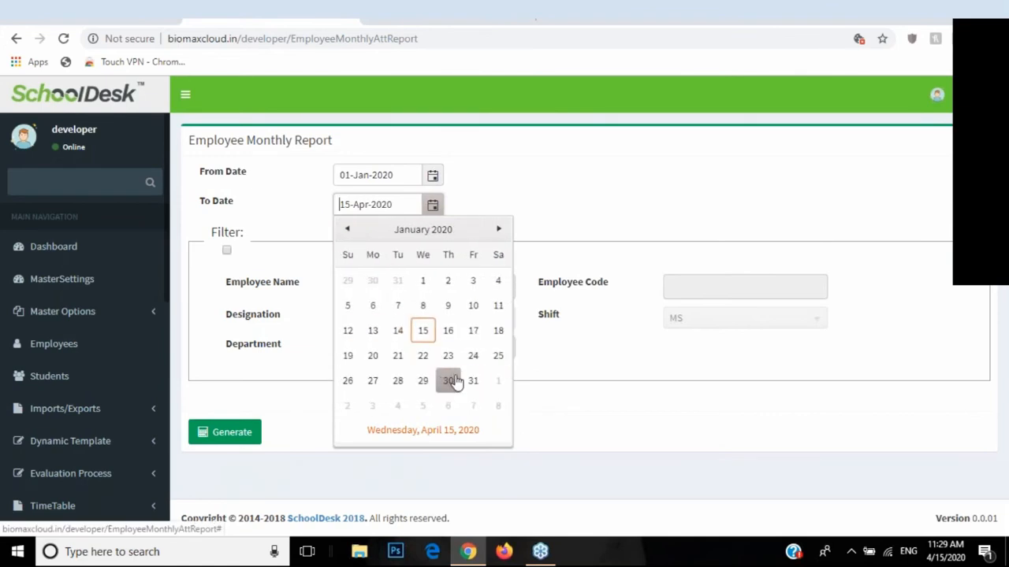
pyautogui.click(448, 381)
# Step: Generate the one-page employee monthly report, review it, and return to the form
pyautogui.click(235, 432)
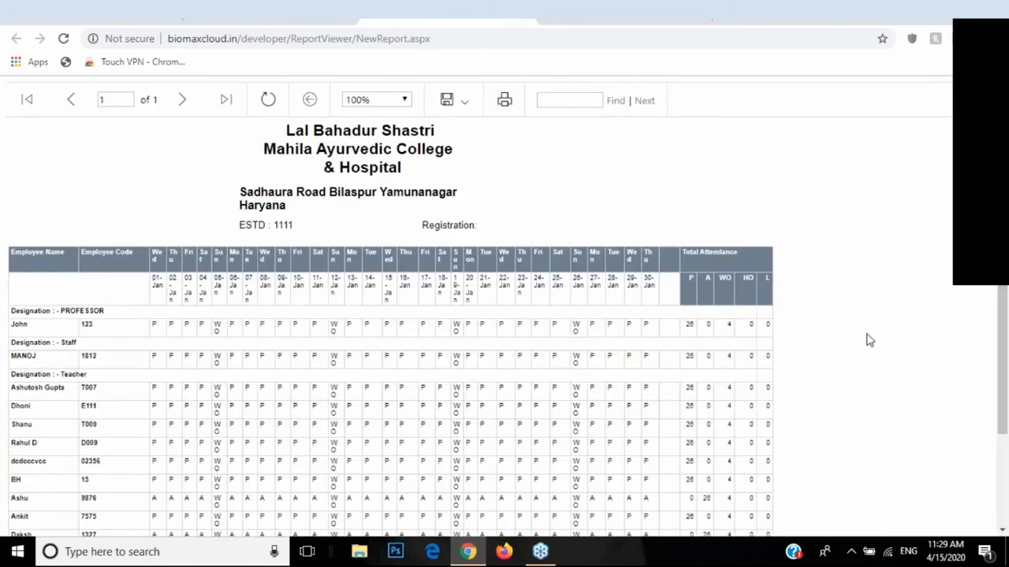
pyautogui.scroll(-2, 355, 288)
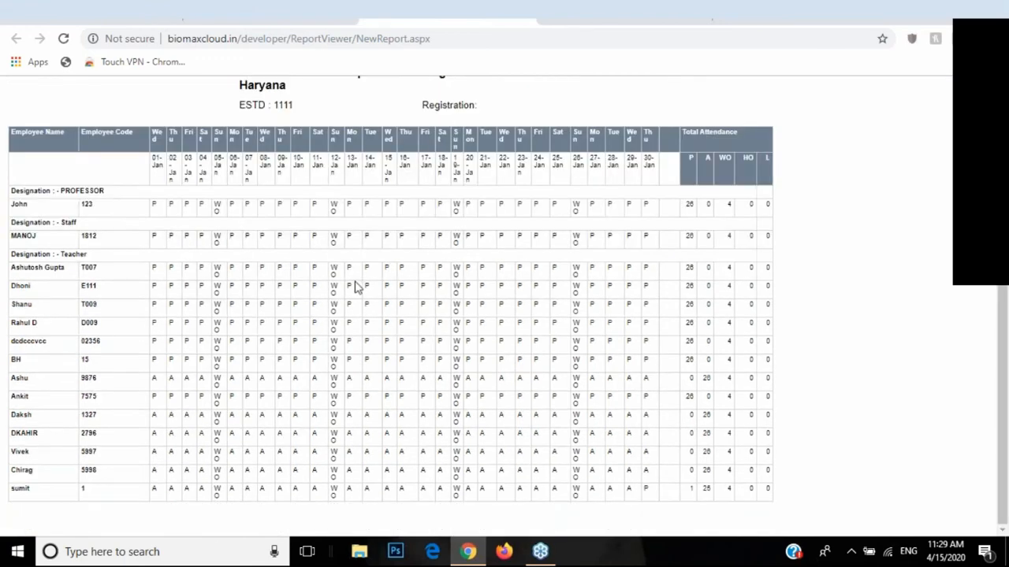
pyautogui.scroll(1, 357, 288)
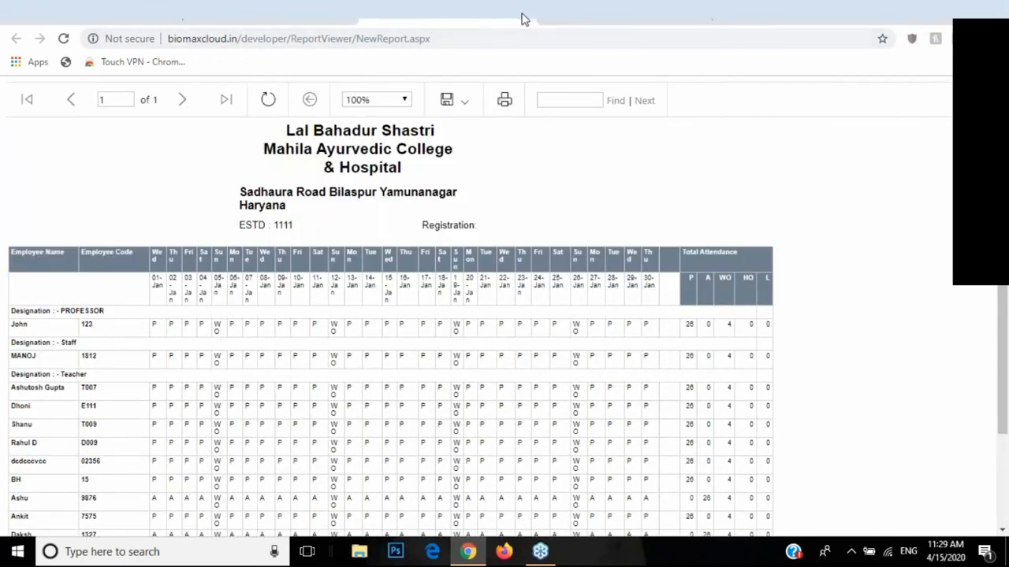
pyautogui.click(521, 19)
# Step: Collapse Employee Reports and expand the Teacher Reports section
pyautogui.scroll(-4, 45, 302)
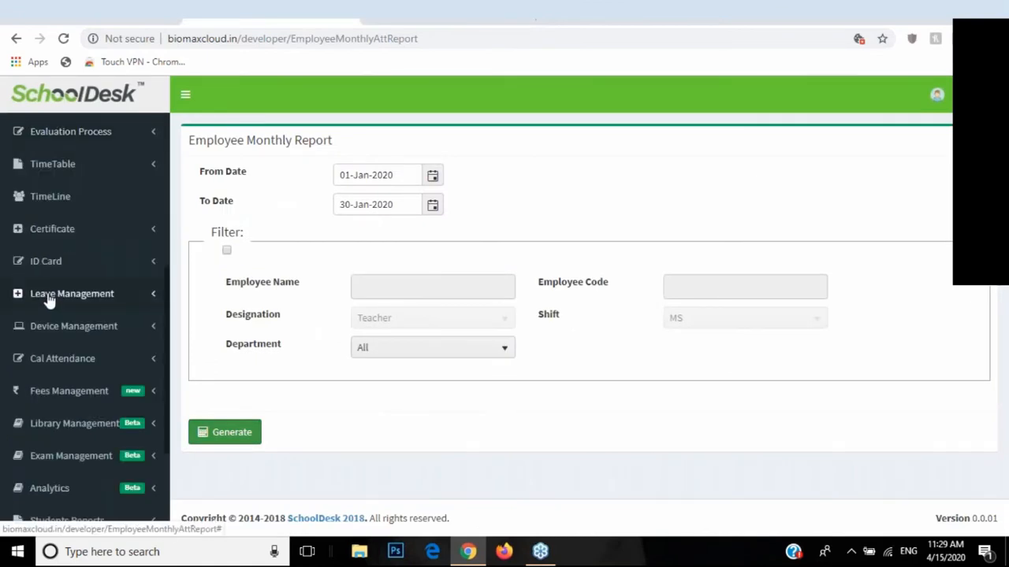
pyautogui.scroll(-3, 32, 298)
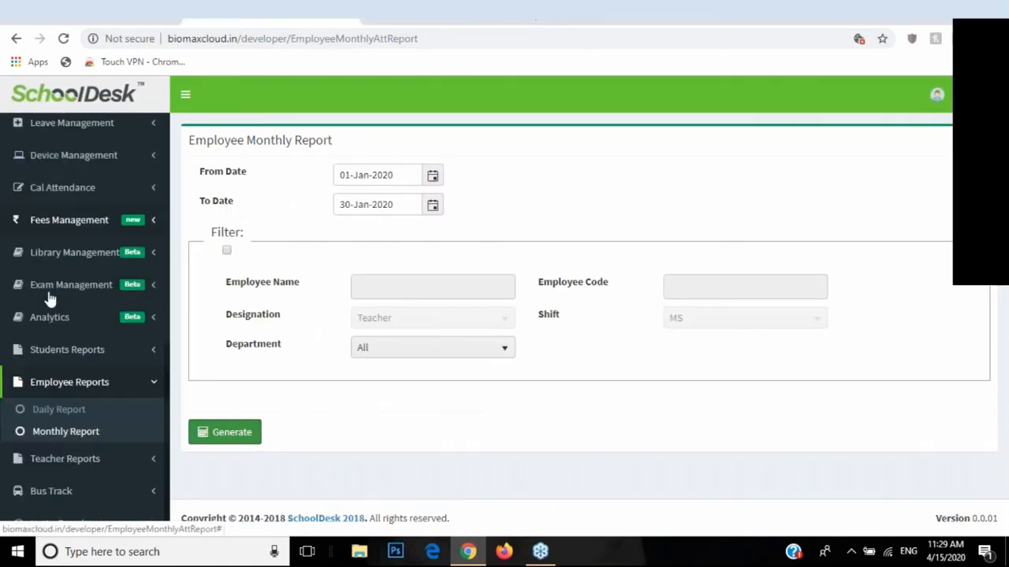
pyautogui.click(117, 377)
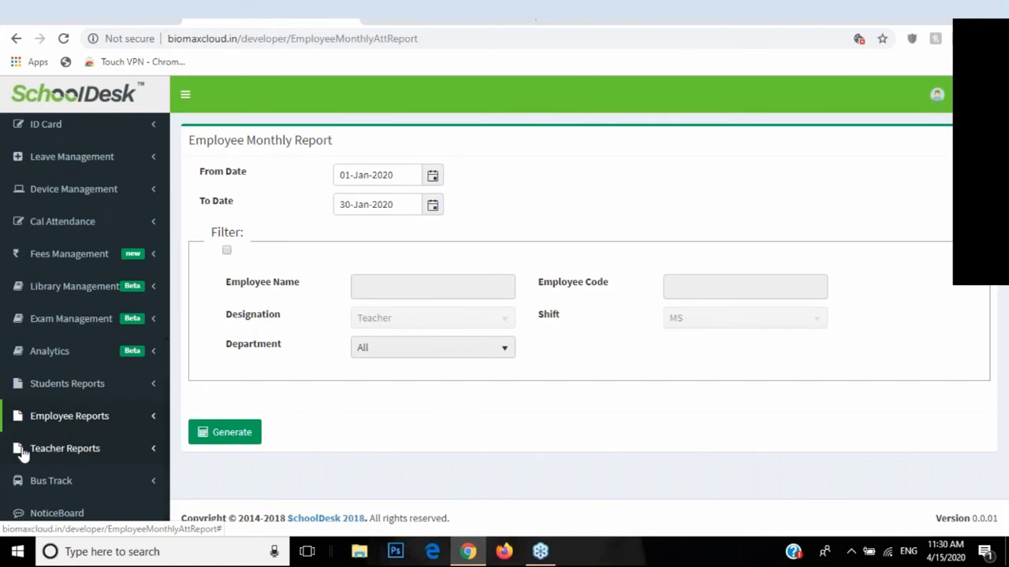
pyautogui.click(41, 452)
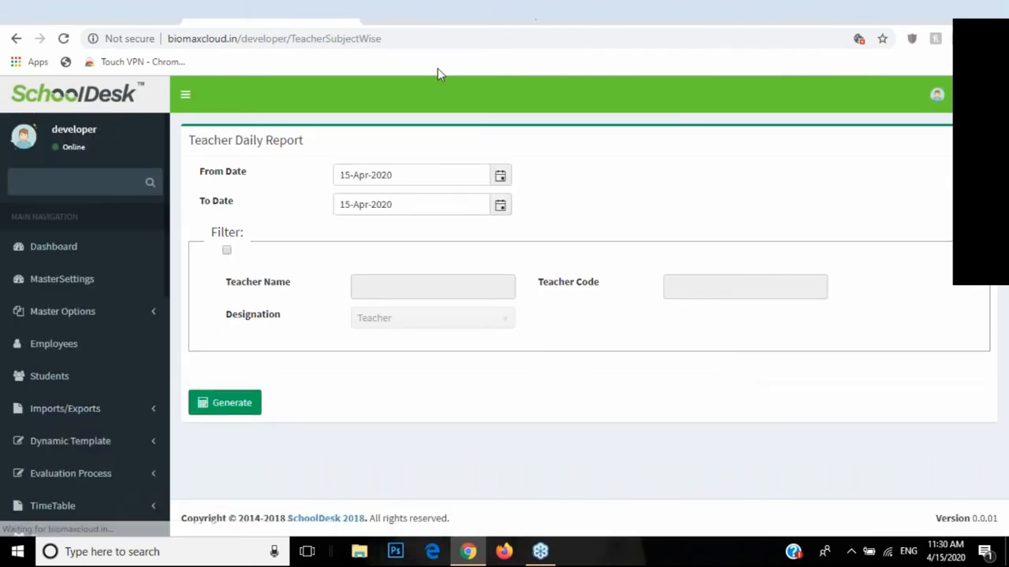
# Step: Set the teacher daily report range to 01-Jan-2020 through 30-Jan-2020
pyautogui.click(498, 177)
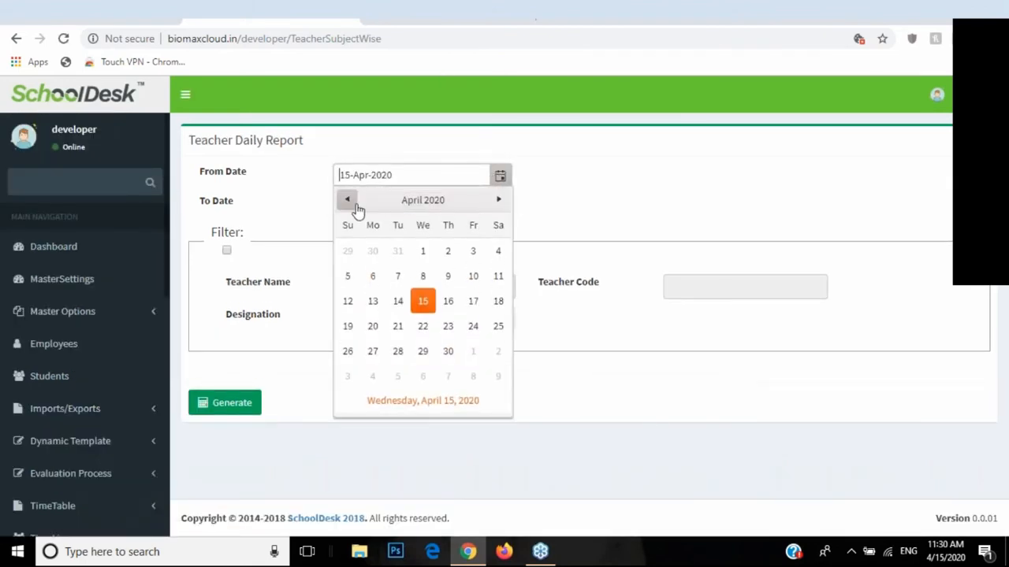
pyautogui.click(347, 200)
pyautogui.click(348, 200)
pyautogui.click(347, 200)
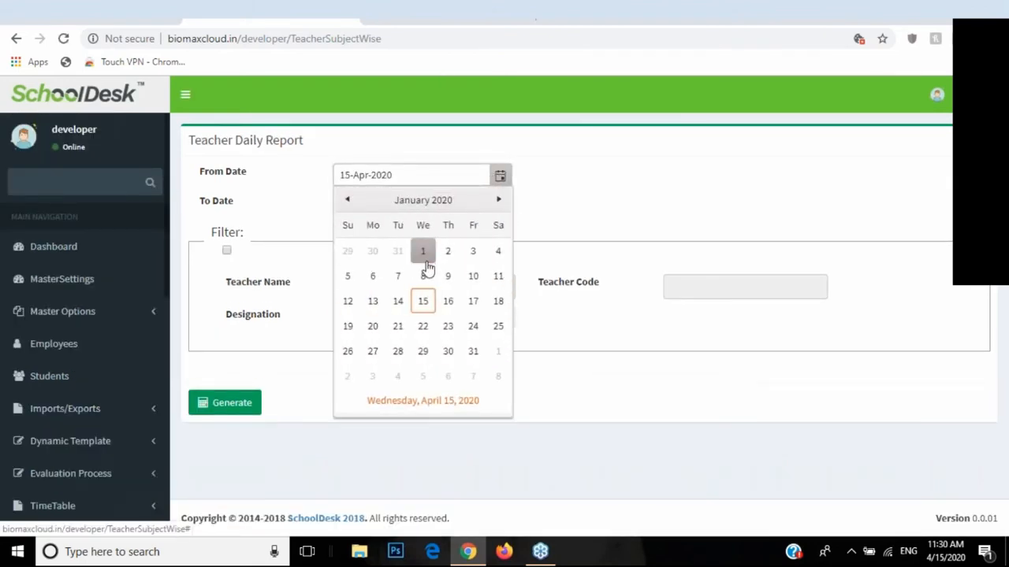
pyautogui.click(422, 250)
pyautogui.click(500, 204)
pyautogui.click(347, 230)
pyautogui.click(352, 230)
pyautogui.click(351, 229)
pyautogui.click(449, 381)
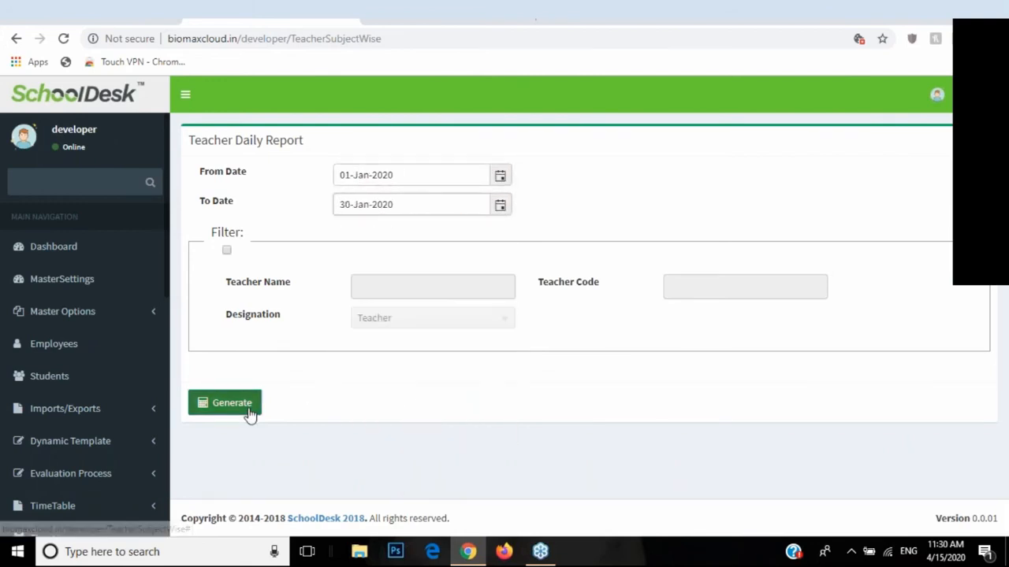
# Step: Generate the 24-page teacher period-wise report, review teacher statuses, and return to the form
pyautogui.click(231, 402)
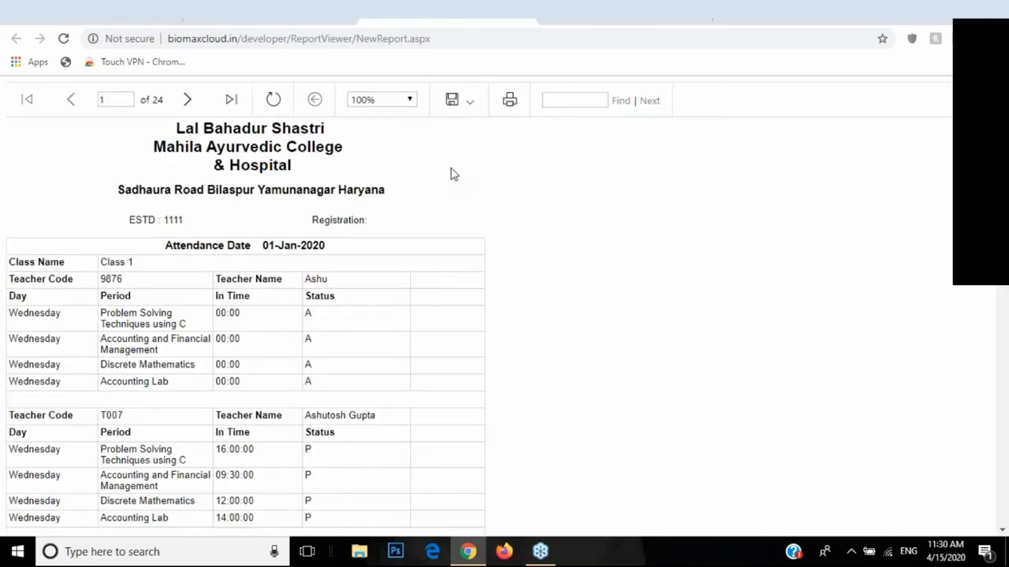
pyautogui.scroll(-2, 94, 248)
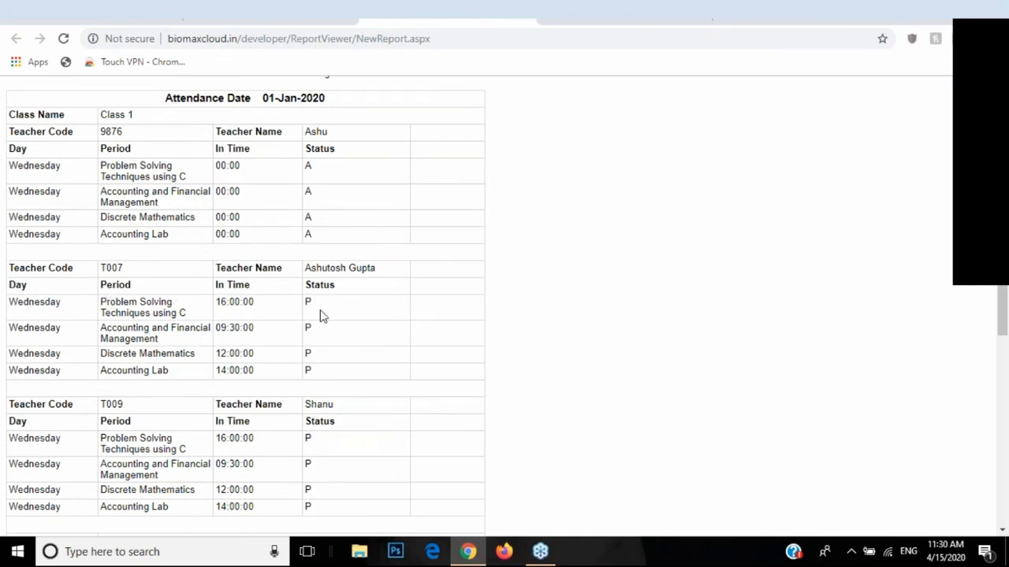
pyautogui.moveTo(305, 328); pyautogui.dragTo(304, 354)
pyautogui.moveTo(337, 216); pyautogui.dragTo(265, 211)
pyautogui.click(296, 177)
pyautogui.moveTo(105, 131); pyautogui.dragTo(233, 130)
pyautogui.moveTo(306, 138); pyautogui.dragTo(331, 147)
pyautogui.moveTo(102, 166); pyautogui.dragTo(128, 235)
pyautogui.scroll(2, 251, 220)
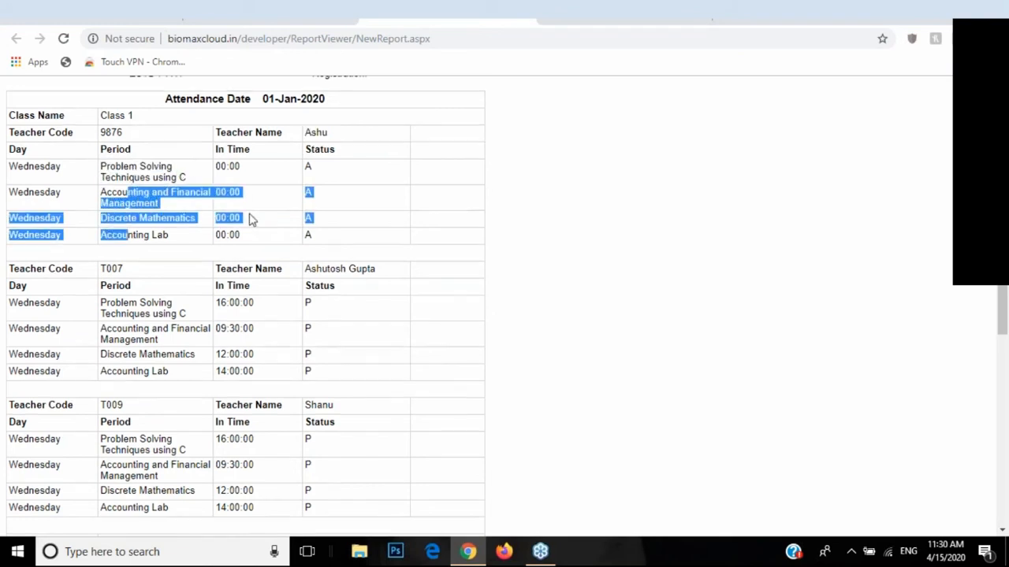
pyautogui.click(524, 19)
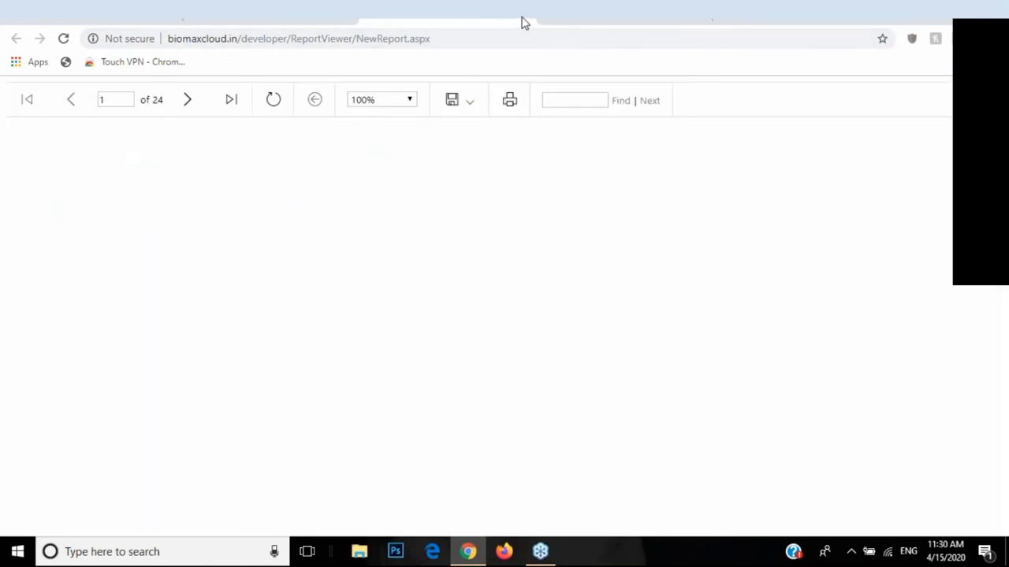
# Step: Open the Grid TimeTable page under TimeTable
pyautogui.scroll(-4, 121, 339)
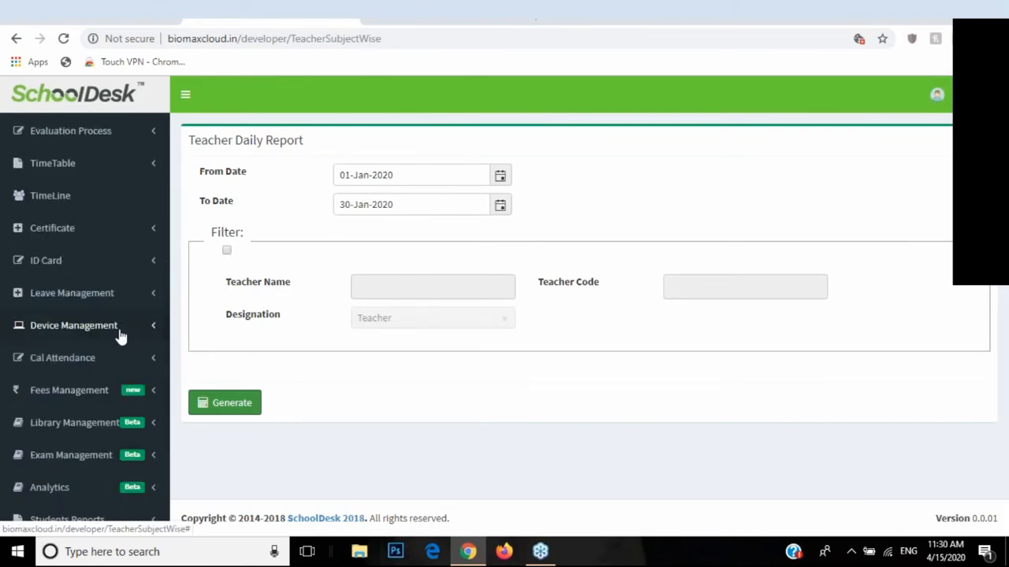
pyautogui.scroll(1, 121, 335)
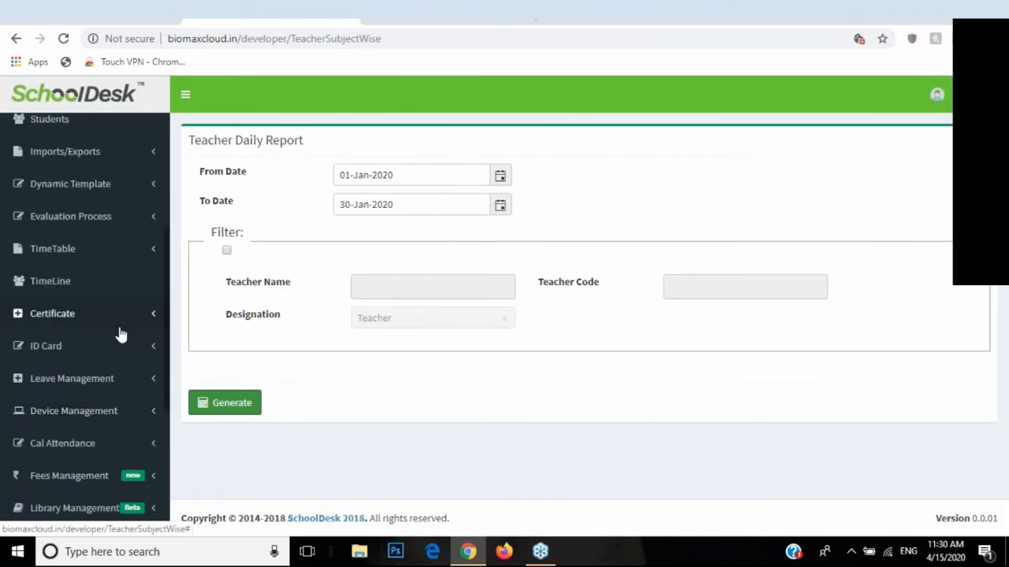
pyautogui.click(49, 260)
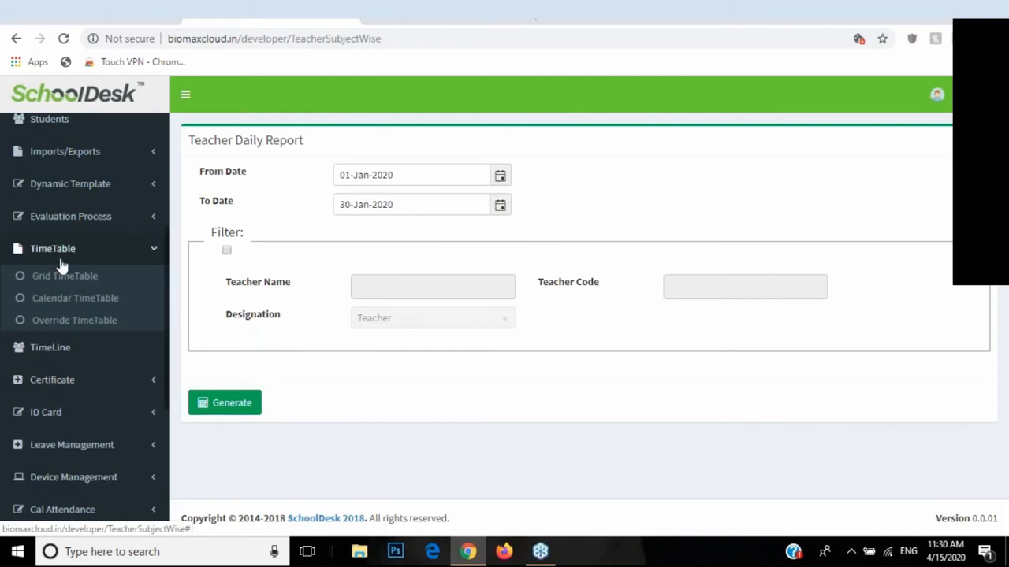
pyautogui.click(50, 277)
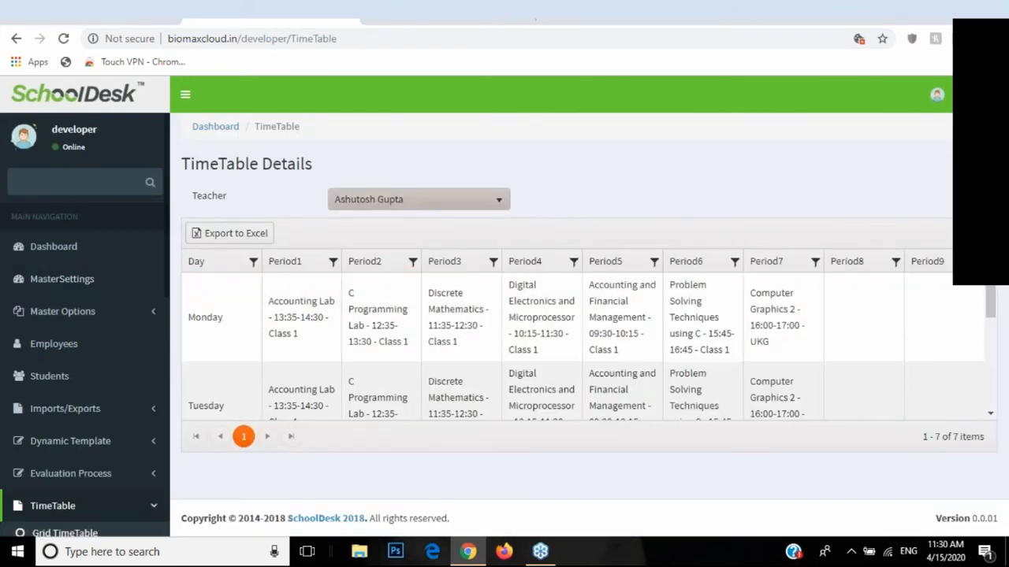
# Step: Show the third teacher's weekly period grid, after briefly viewing the second teacher's
pyautogui.click(356, 207)
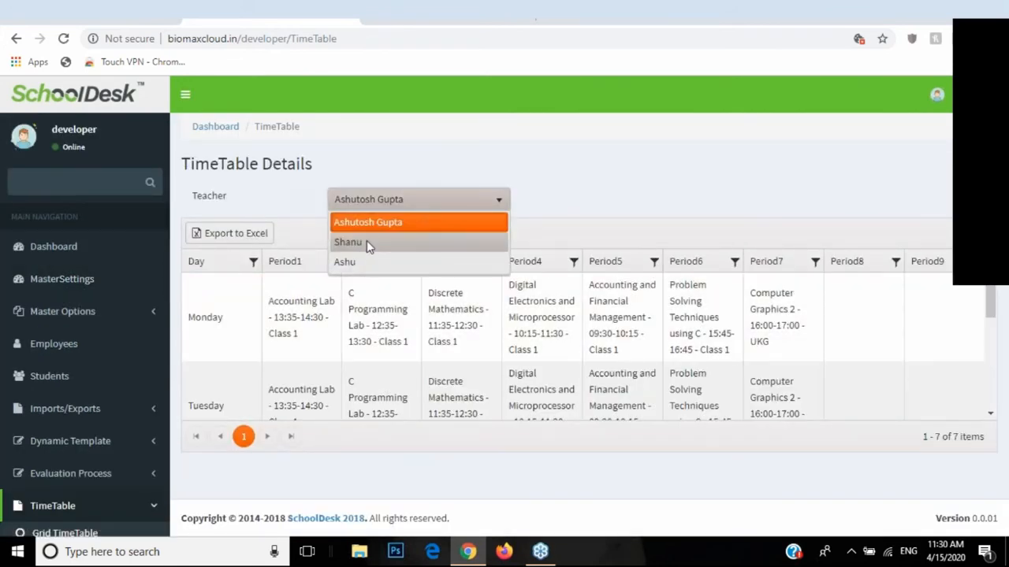
pyautogui.click(366, 241)
pyautogui.click(360, 198)
pyautogui.click(349, 264)
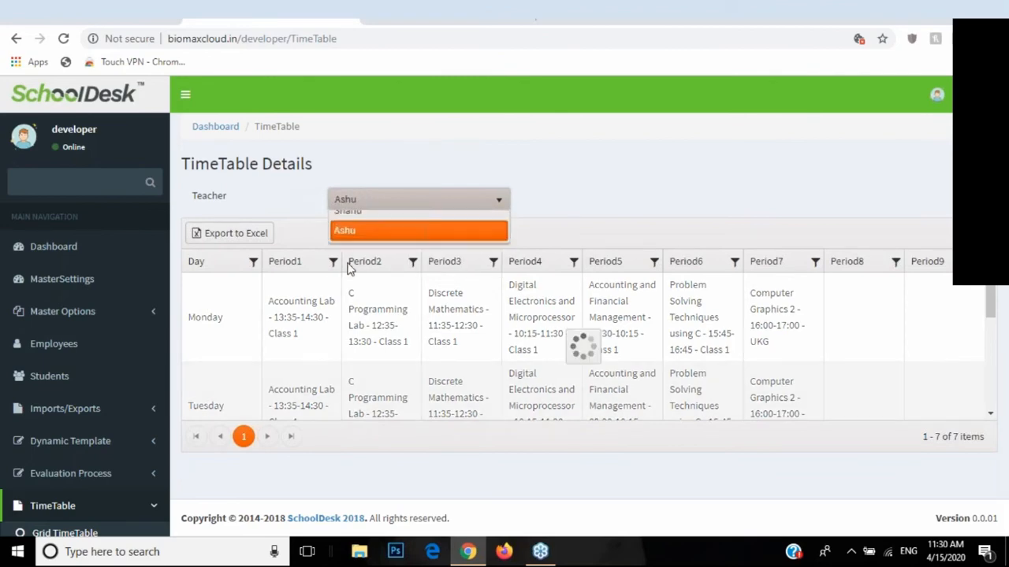
pyautogui.scroll(-5, 349, 360)
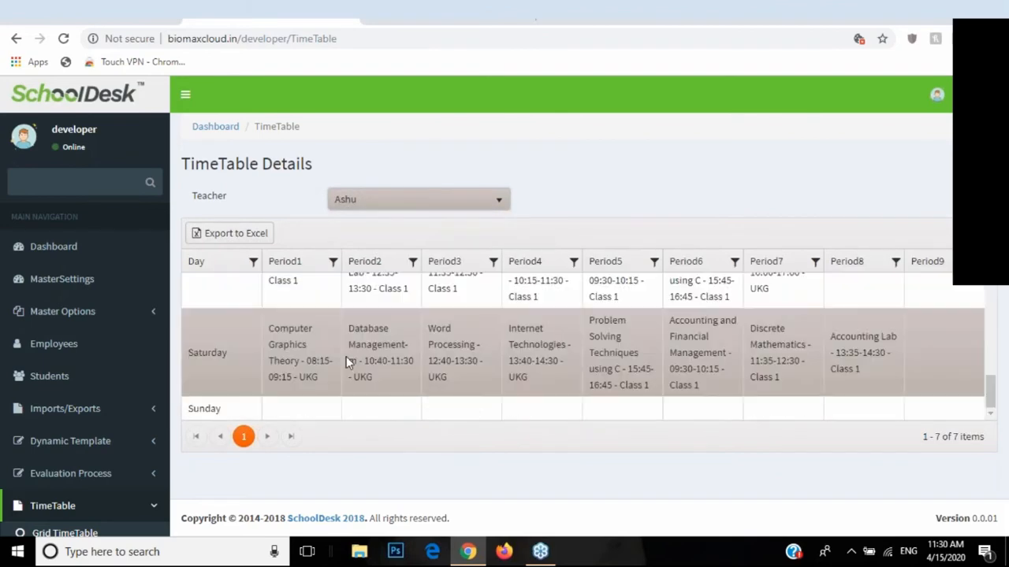
pyautogui.scroll(5, 349, 360)
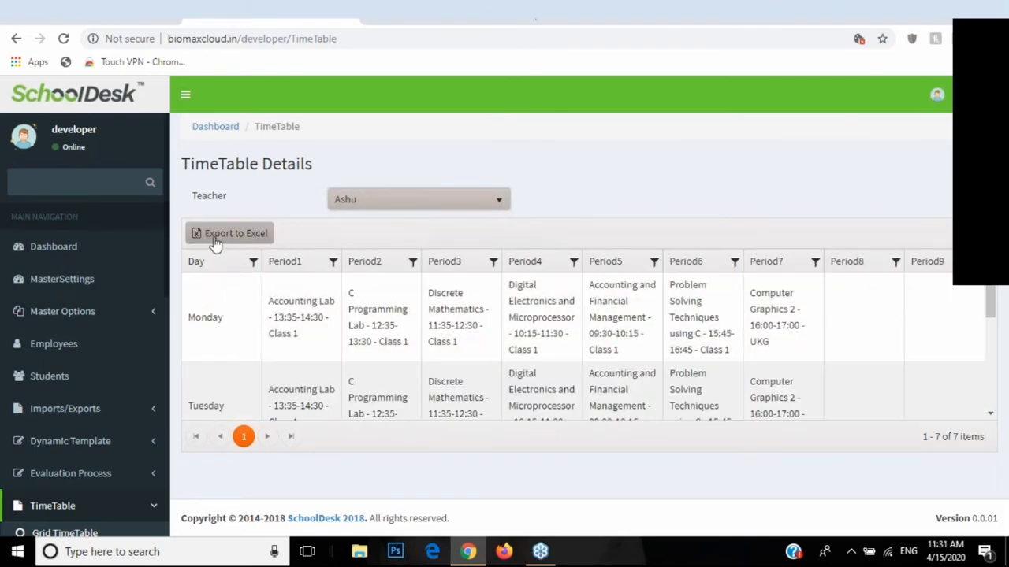
pyautogui.scroll(-2, 105, 323)
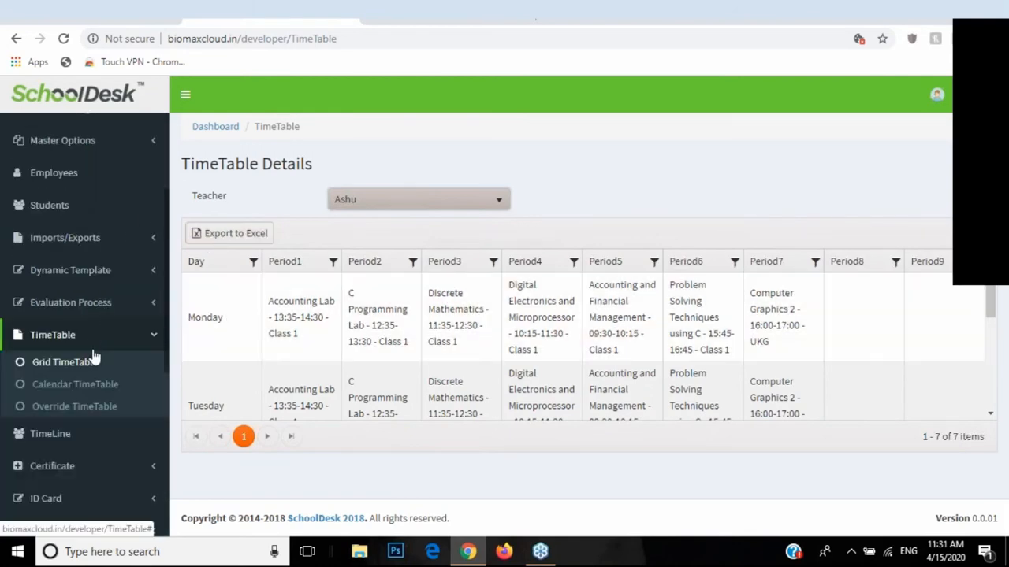
pyautogui.click(48, 384)
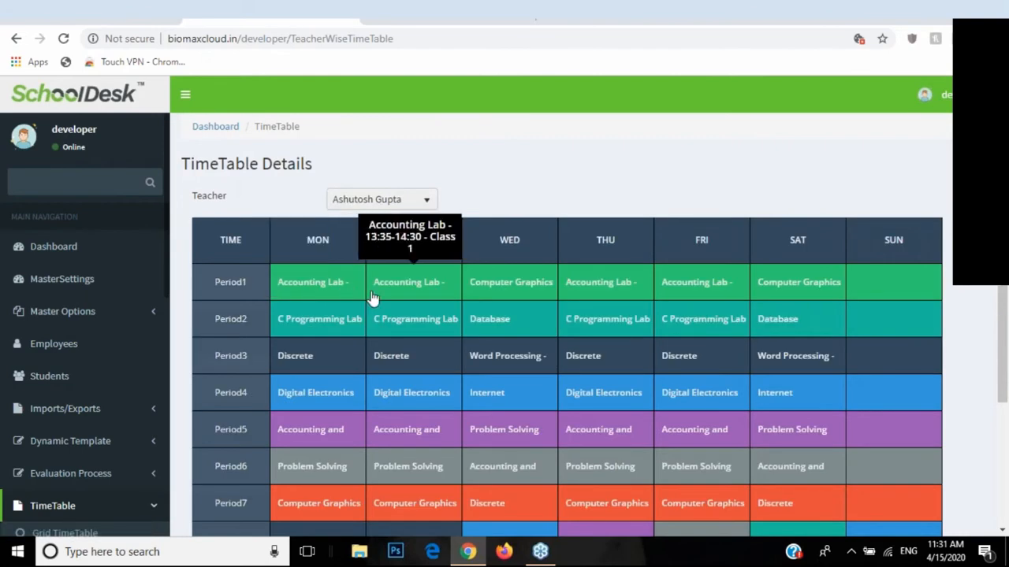
# Step: Switch the calendar timetable to the second teacher and back to the first, then open Override TimeTable
pyautogui.scroll(-3, 92, 361)
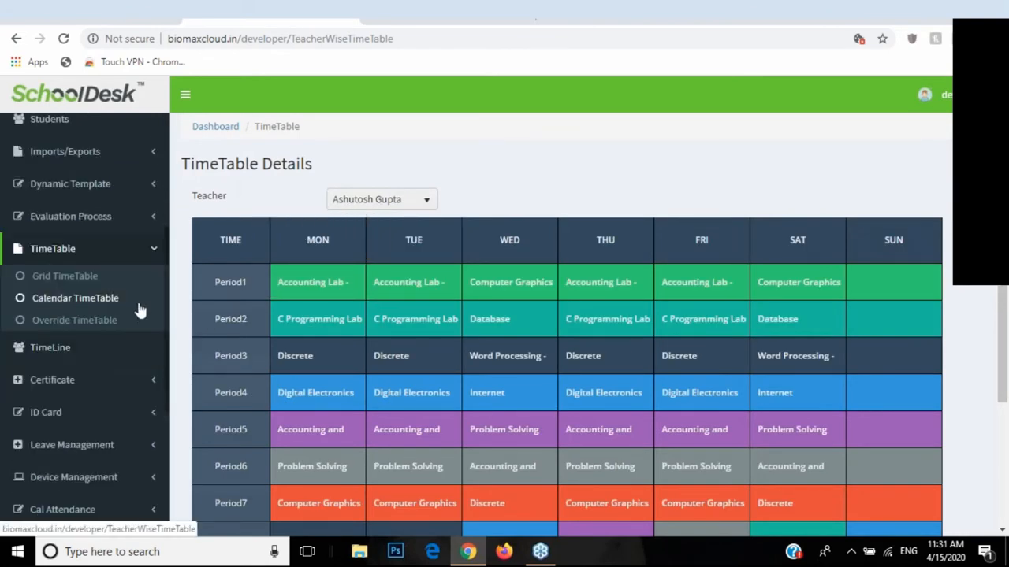
pyautogui.click(366, 207)
pyautogui.click(367, 236)
pyautogui.click(375, 201)
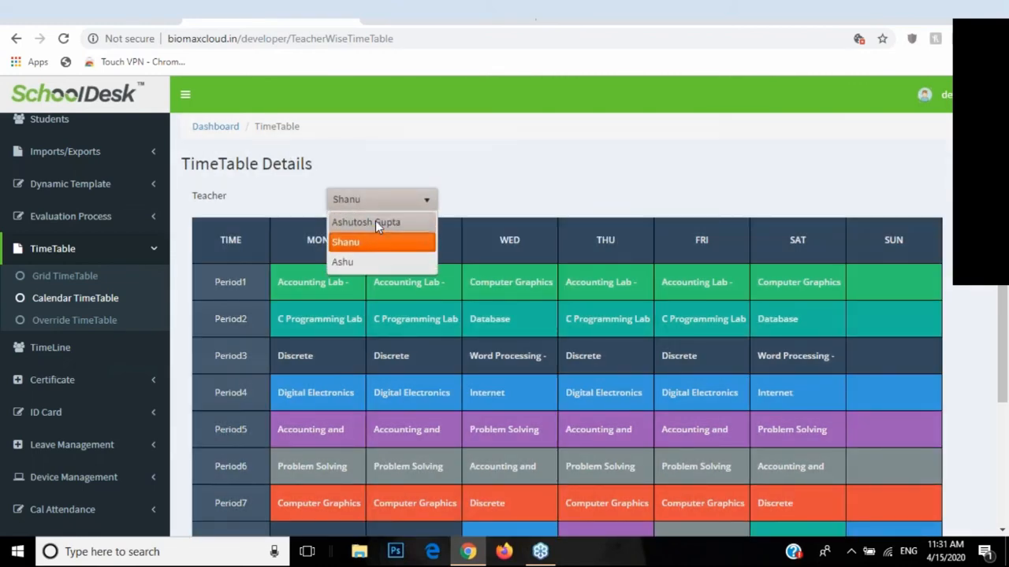
pyautogui.click(375, 218)
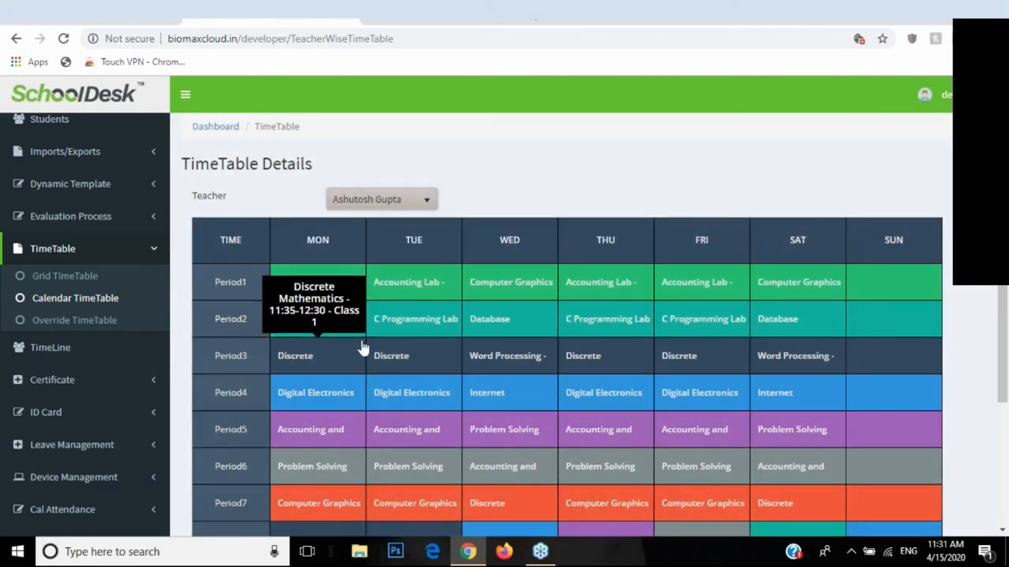
pyautogui.scroll(-3, 363, 348)
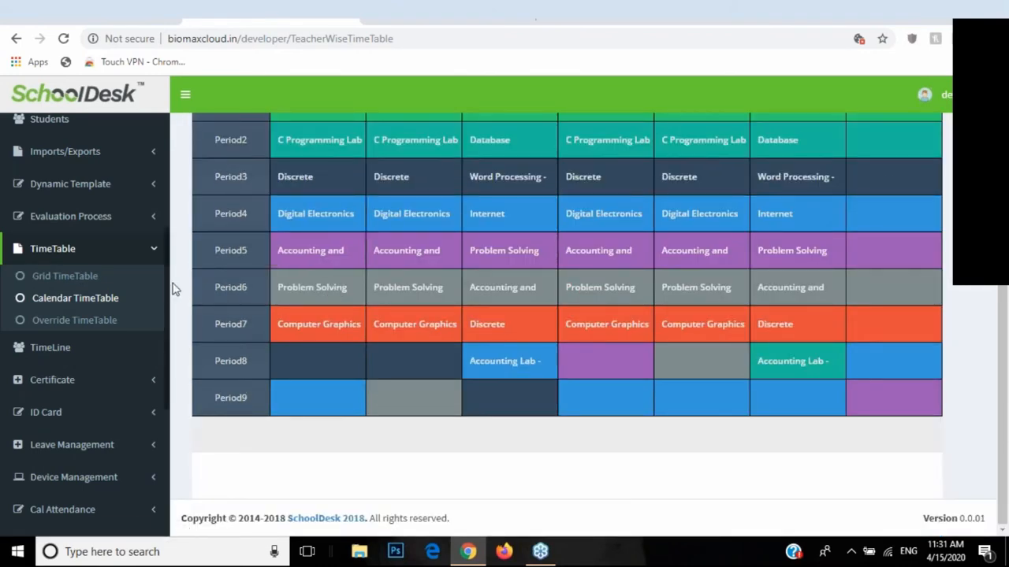
pyautogui.click(52, 323)
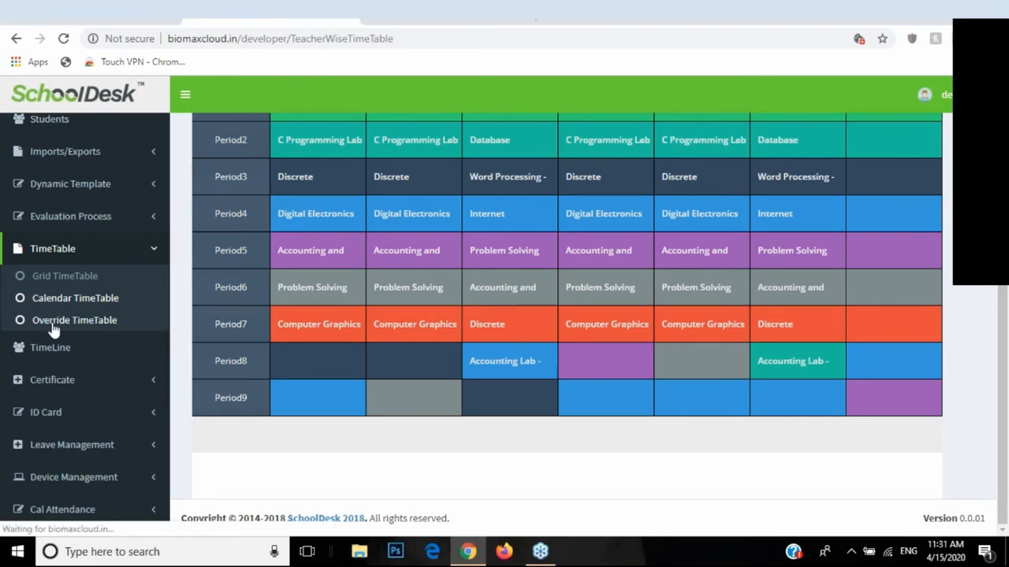
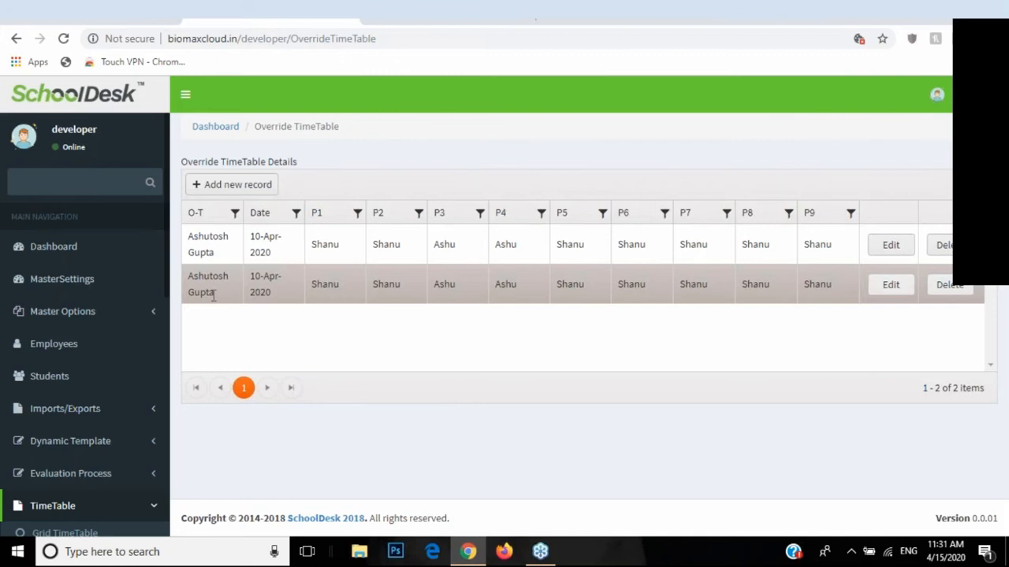
# Step: Start a new override timetable record and choose the teacher being overridden
pyautogui.click(253, 191)
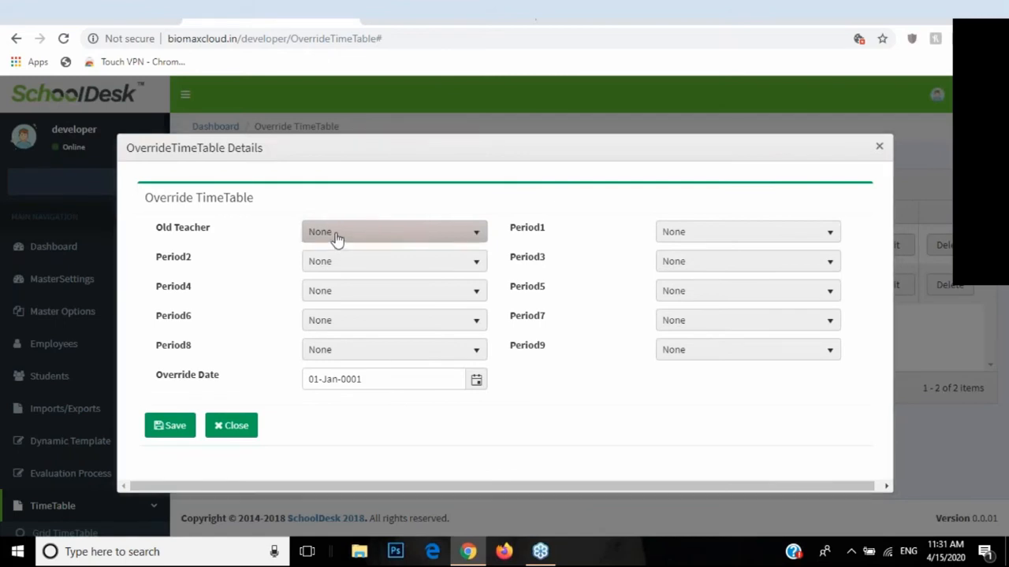
pyautogui.click(335, 238)
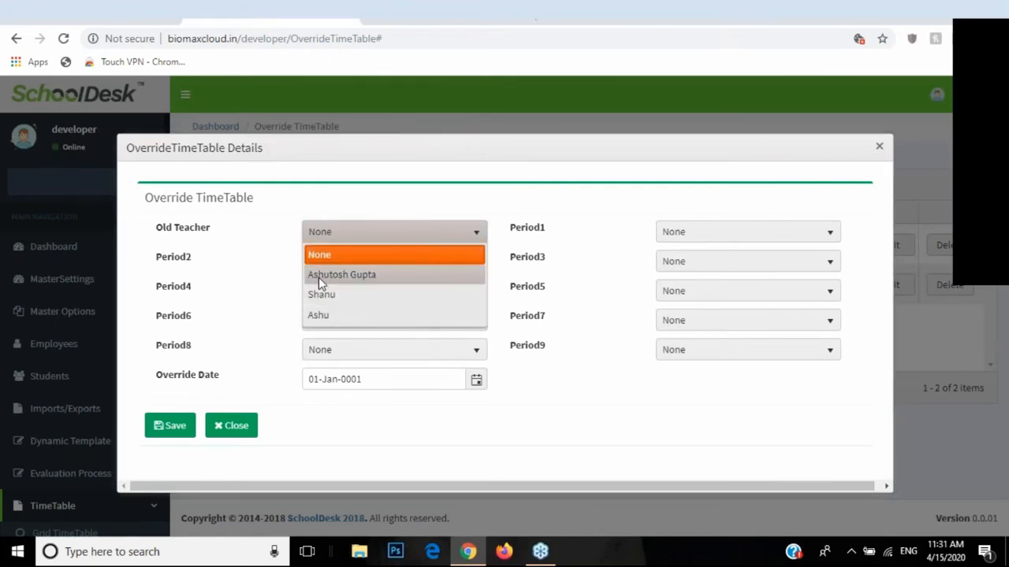
pyautogui.click(334, 275)
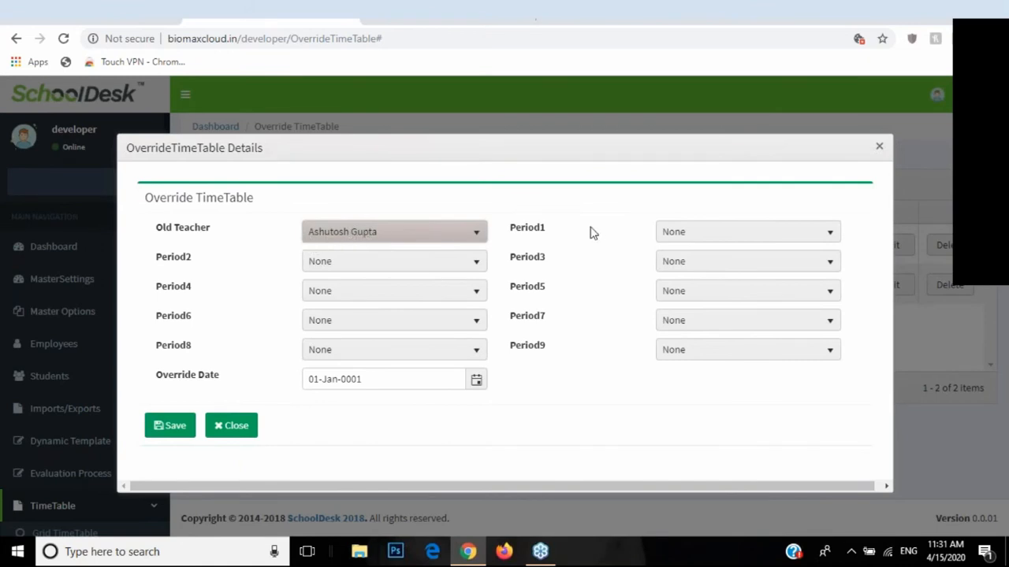
# Step: Assign substitute teachers to Periods 1 through 5 of the override
pyautogui.moveTo(563, 239); pyautogui.dragTo(709, 243)
pyautogui.click(709, 243)
pyautogui.click(702, 300)
pyautogui.click(409, 269)
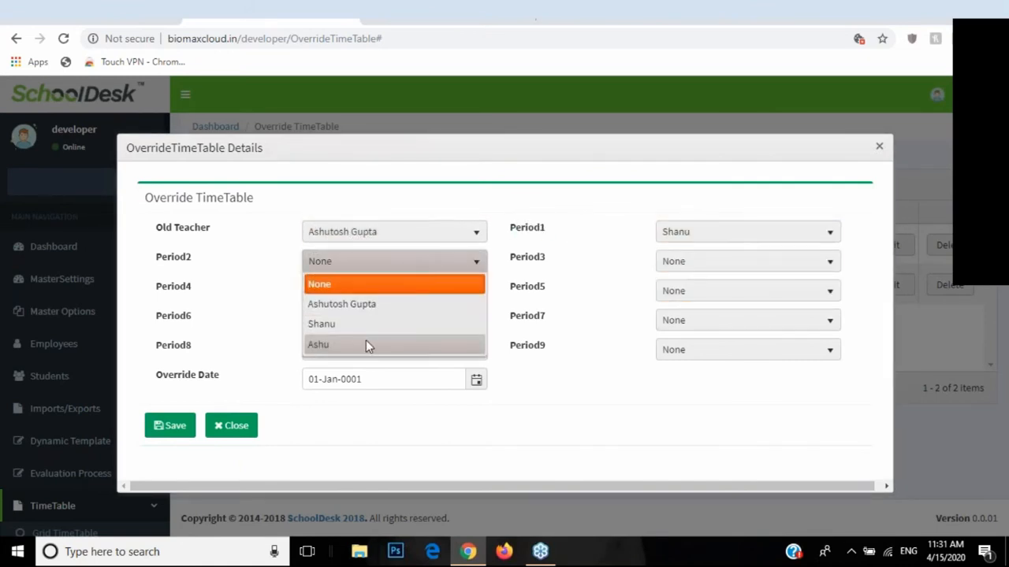
pyautogui.click(365, 323)
pyautogui.click(674, 264)
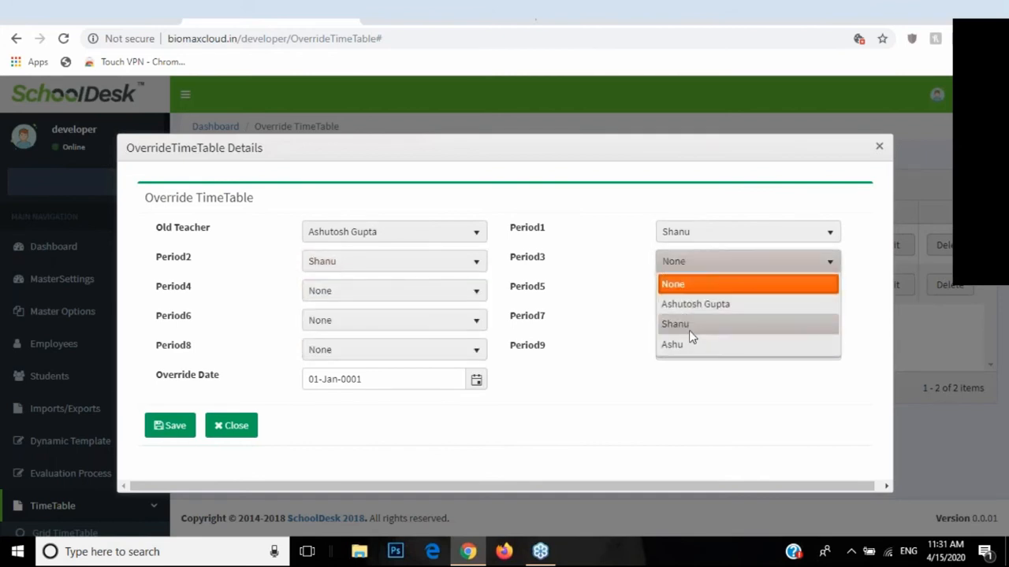
pyautogui.click(689, 327)
pyautogui.click(406, 296)
pyautogui.click(345, 352)
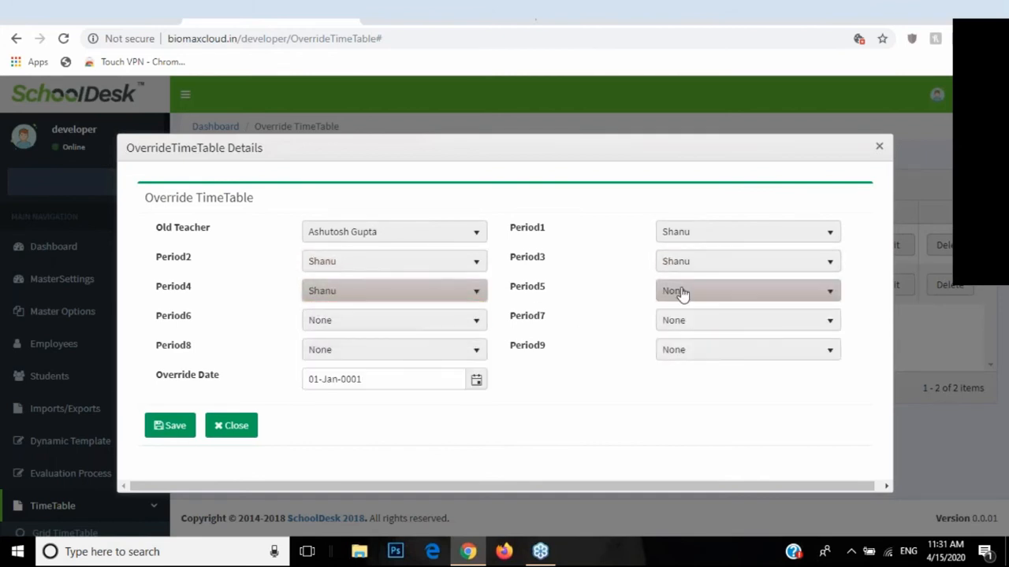
pyautogui.click(680, 291)
pyautogui.click(687, 357)
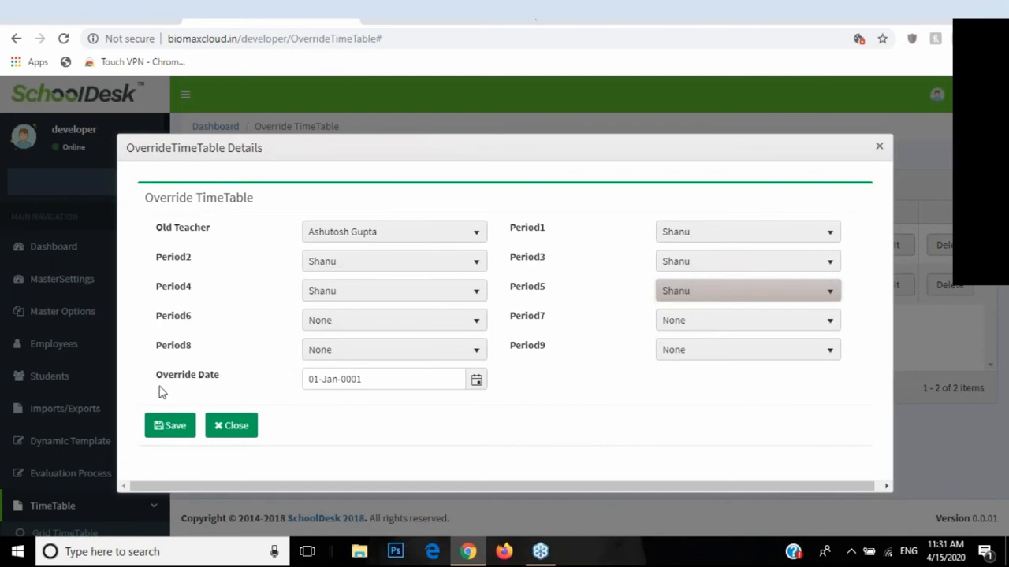
# Step: Attempt saving, dismiss the datetime conversion error, discard the form, and review the first record
pyautogui.click(169, 426)
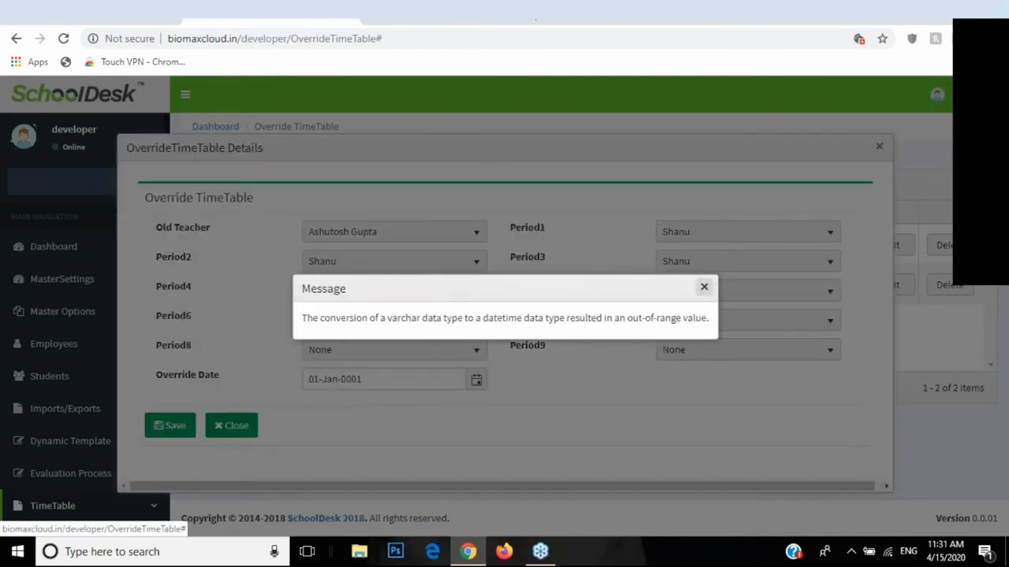
pyautogui.click(702, 289)
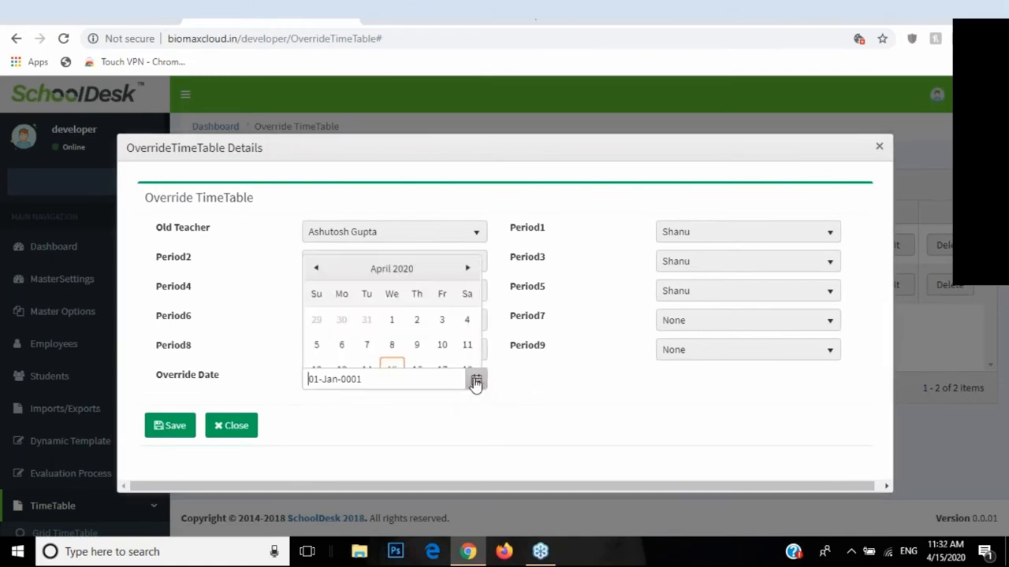
pyautogui.click(228, 427)
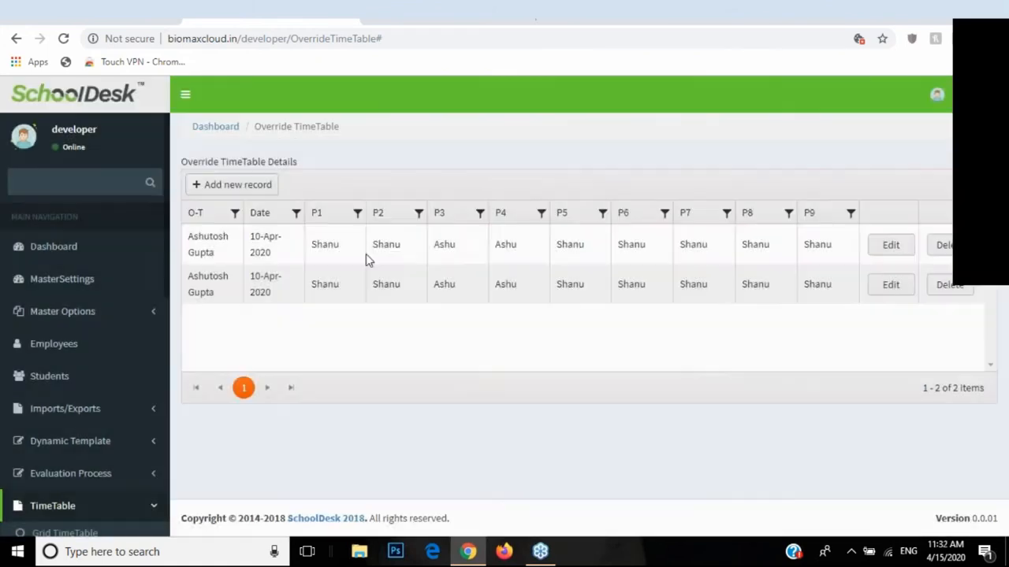
pyautogui.click(877, 259)
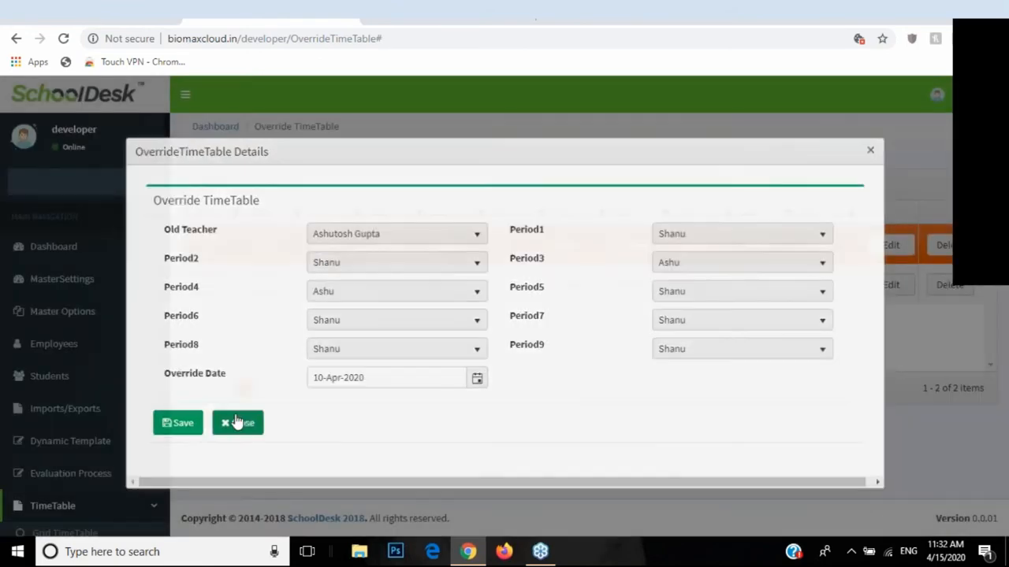
pyautogui.click(237, 423)
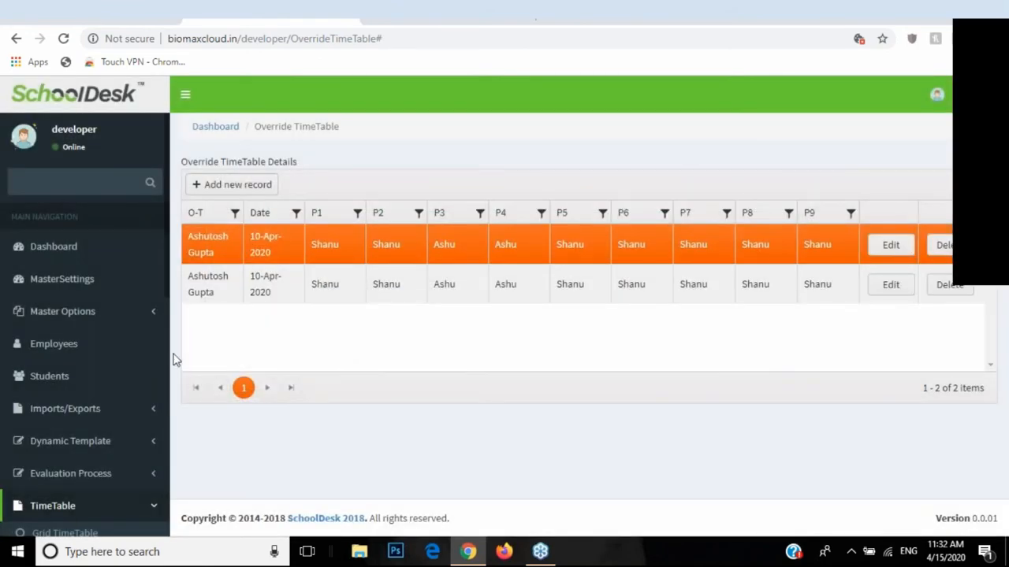
# Step: Collapse TimeTable, peek at Students and Employee Reports, then expand Bus Track
pyautogui.scroll(-2, 115, 409)
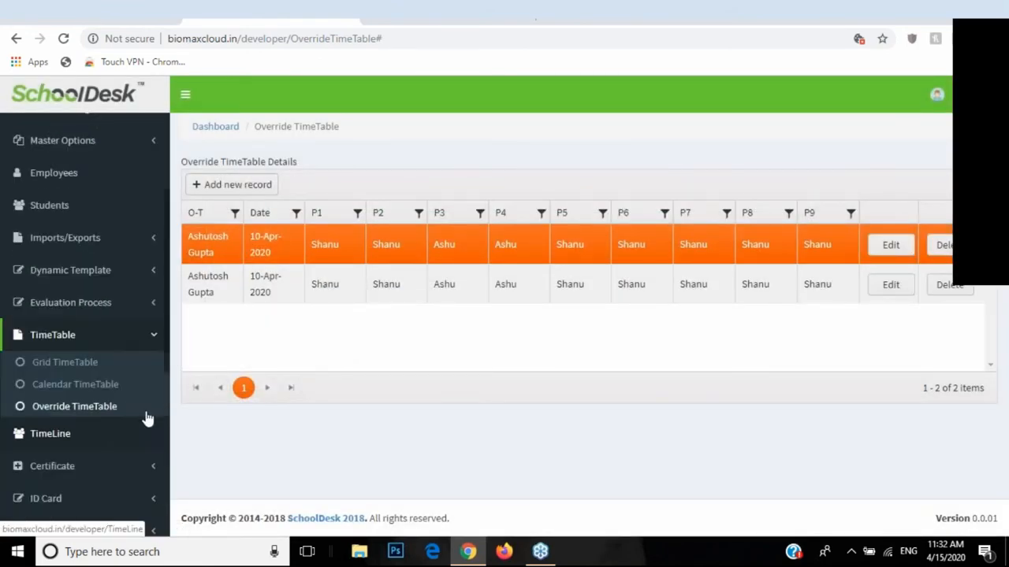
pyautogui.click(146, 344)
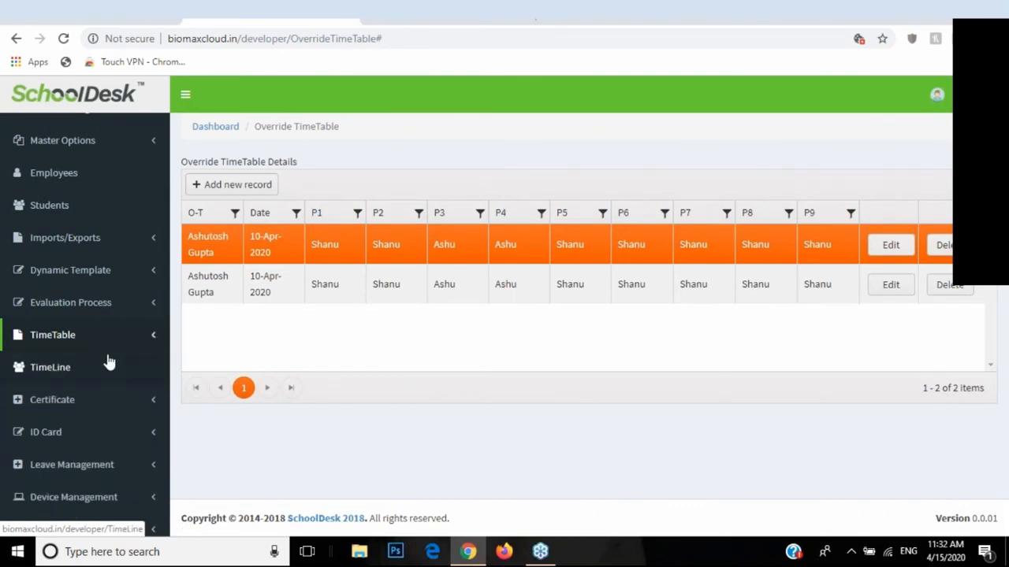
pyautogui.scroll(-4, 111, 362)
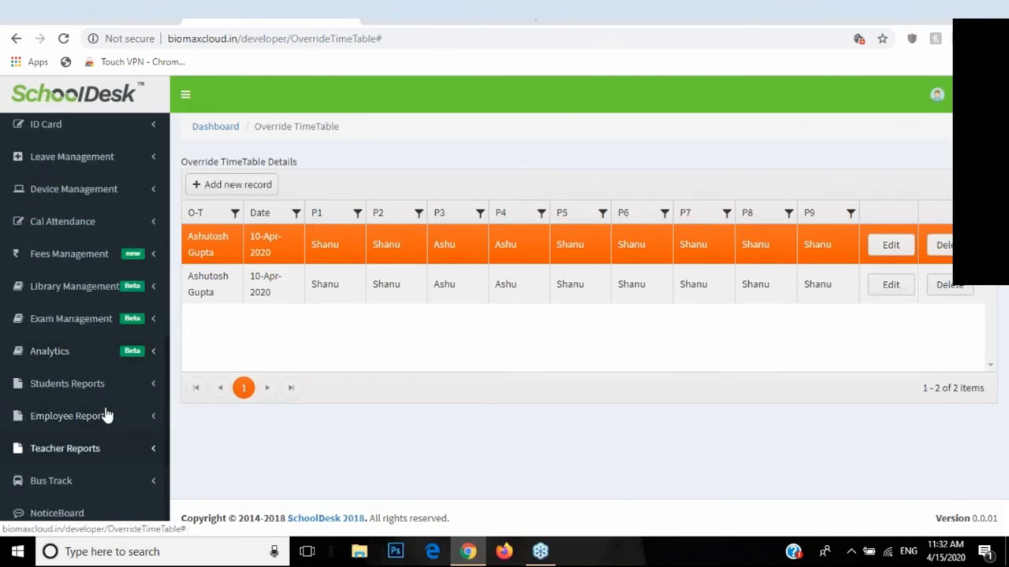
pyautogui.click(105, 394)
pyautogui.click(79, 396)
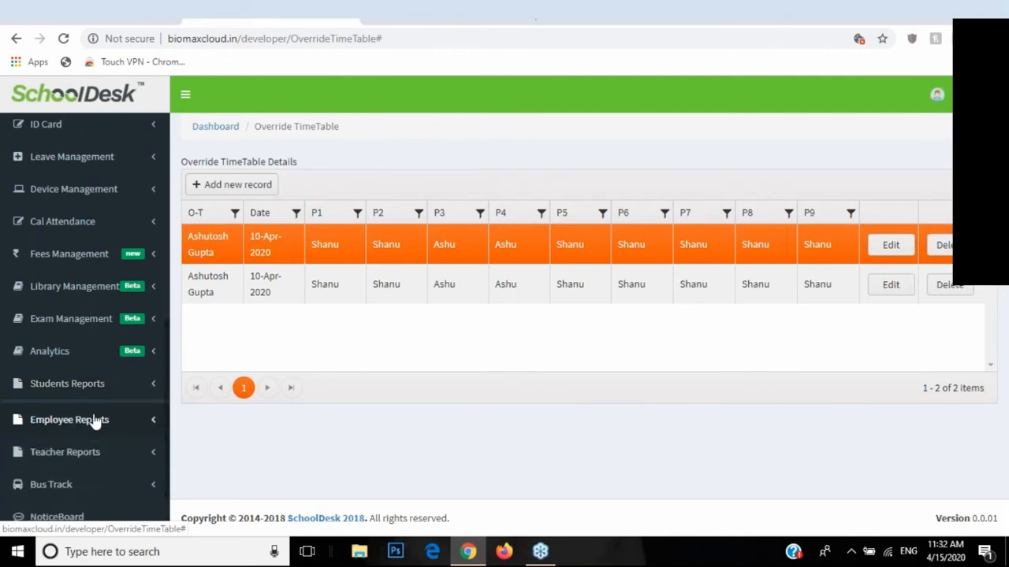
pyautogui.click(93, 420)
pyautogui.click(93, 420)
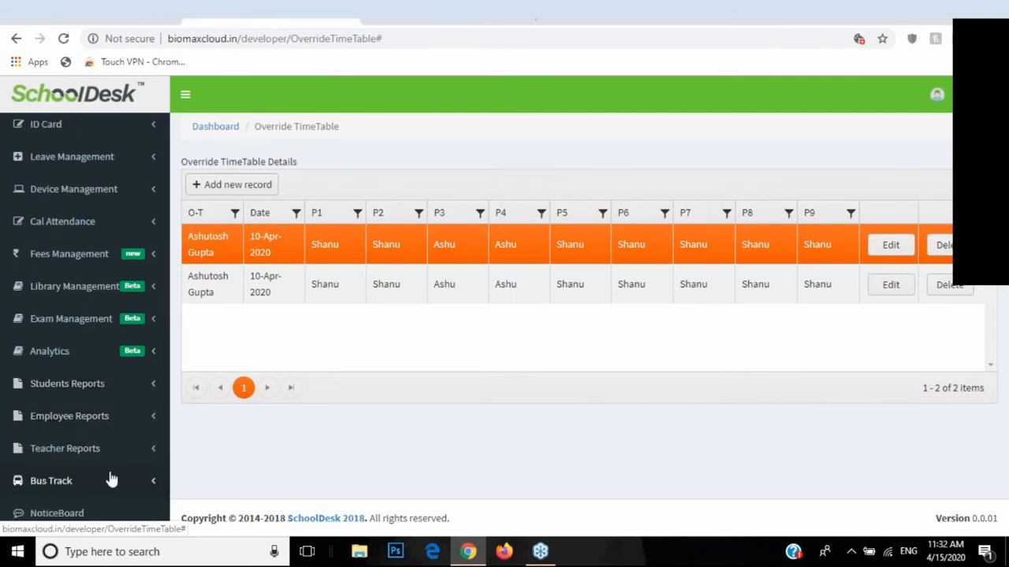
pyautogui.click(68, 481)
pyautogui.scroll(-3, 77, 394)
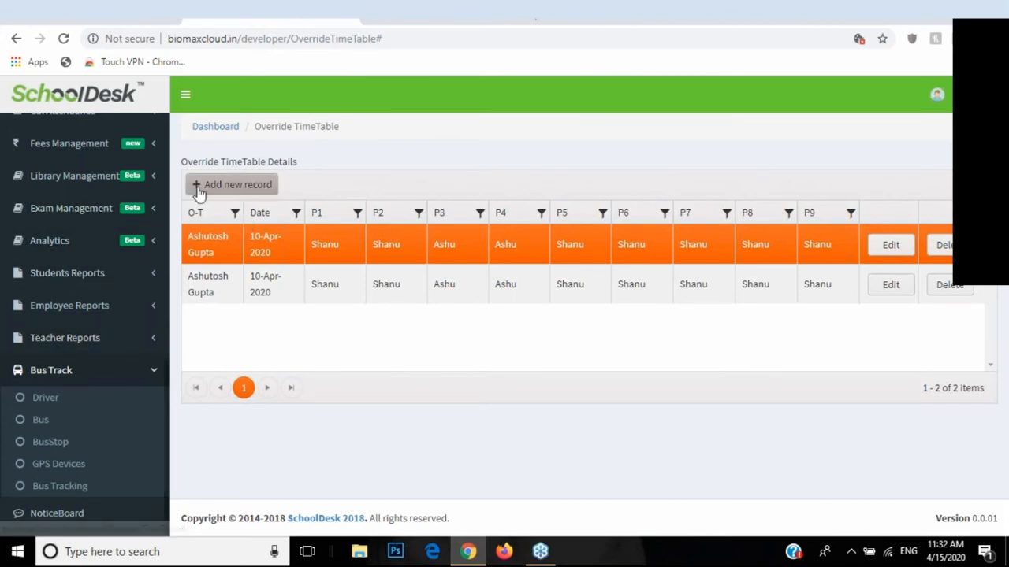
# Step: Open the Driver page and discard a new driver form unsaved
pyautogui.click(46, 402)
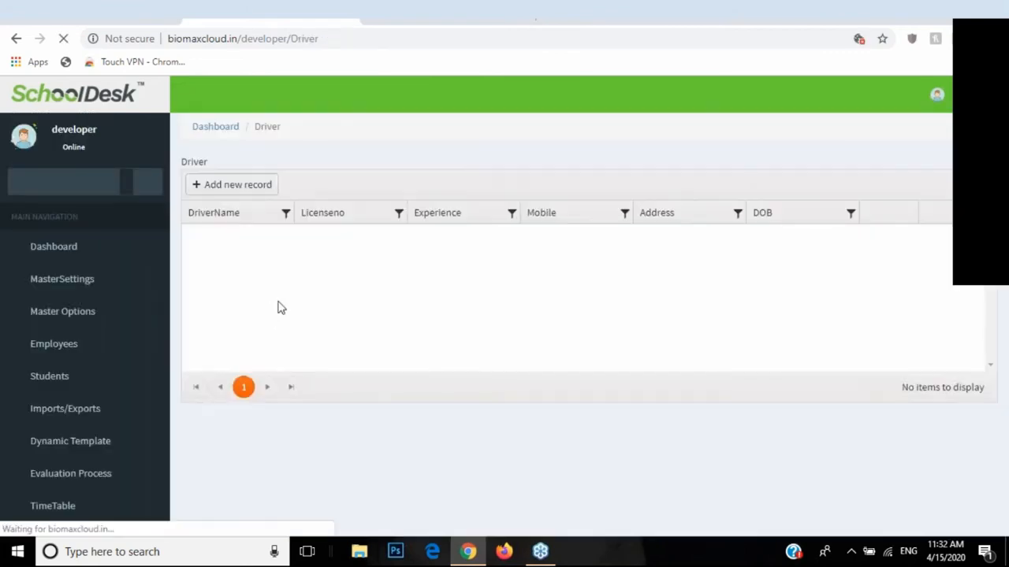
pyautogui.click(256, 192)
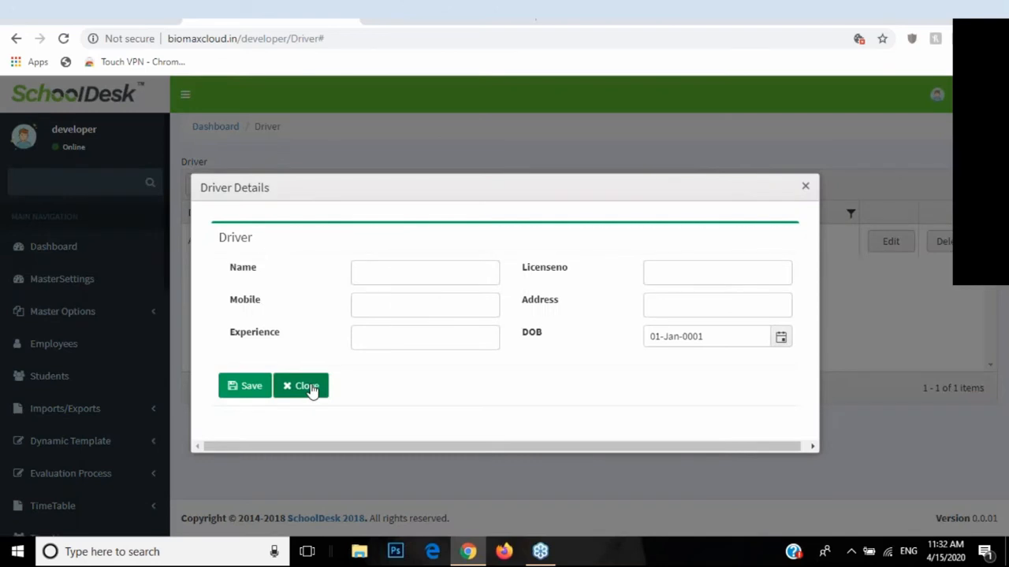
pyautogui.click(305, 385)
# Step: On the Bus page, start a new bus record, reviewing its fields and existing driver choice
pyautogui.scroll(-10, 55, 434)
pyautogui.click(46, 503)
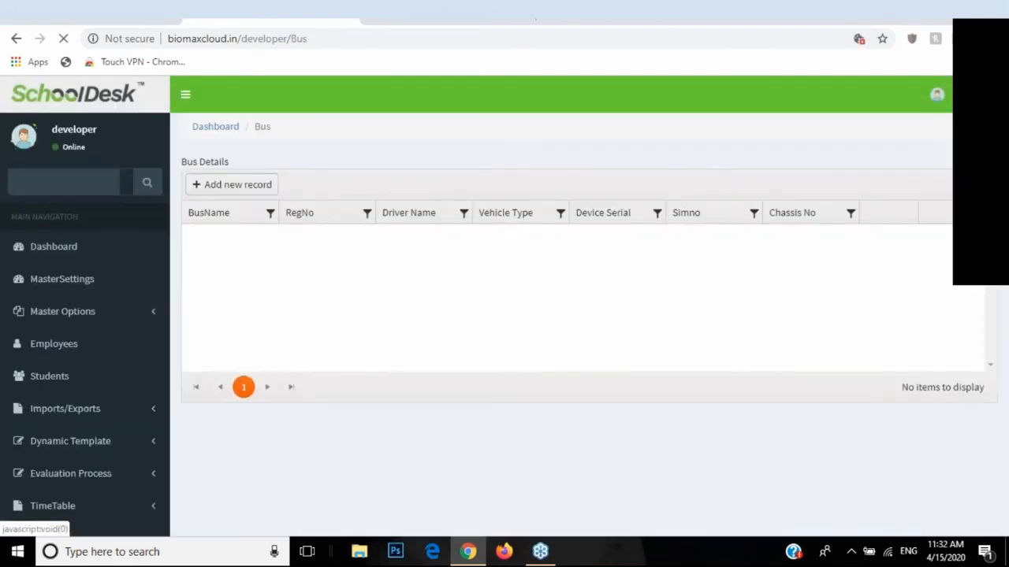
pyautogui.click(236, 185)
pyautogui.click(408, 242)
pyautogui.click(421, 300)
pyautogui.click(673, 240)
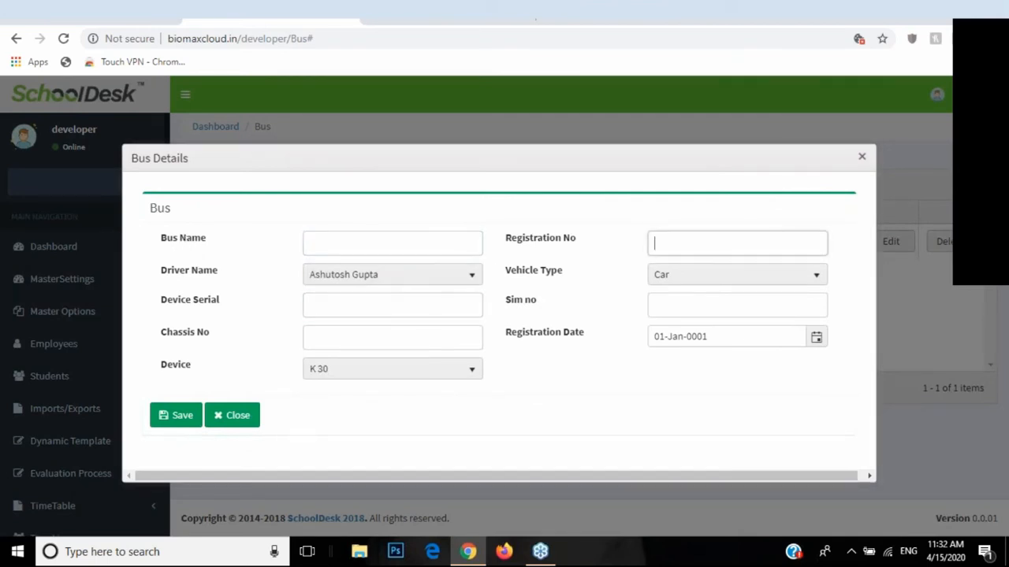
pyautogui.moveTo(162, 271); pyautogui.dragTo(217, 273)
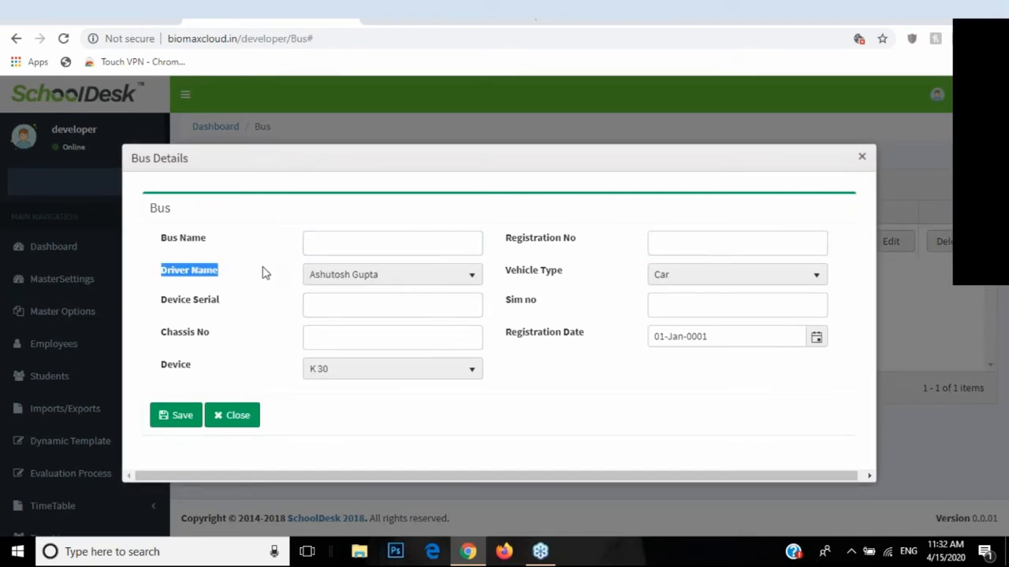
pyautogui.click(367, 279)
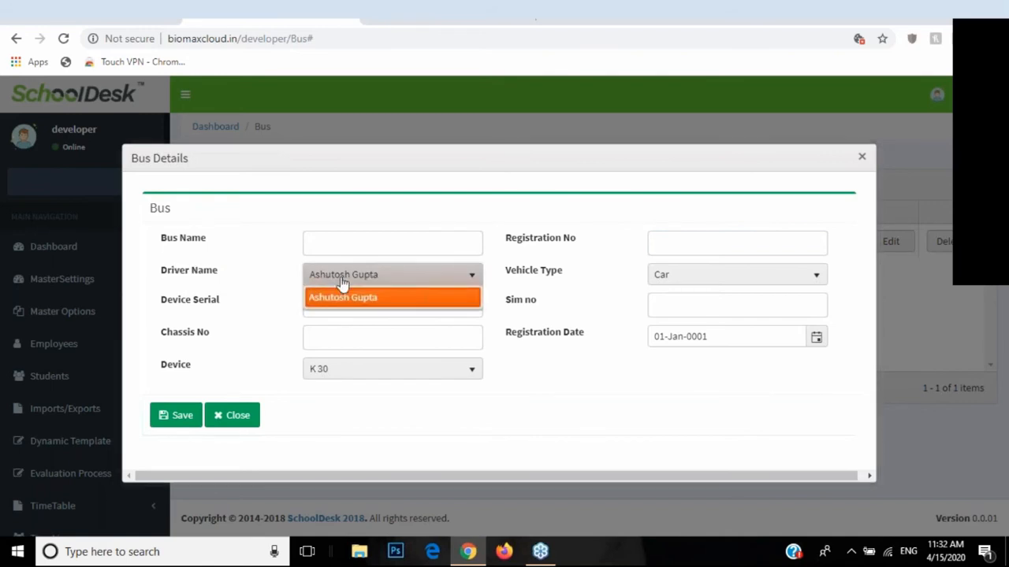
pyautogui.click(326, 294)
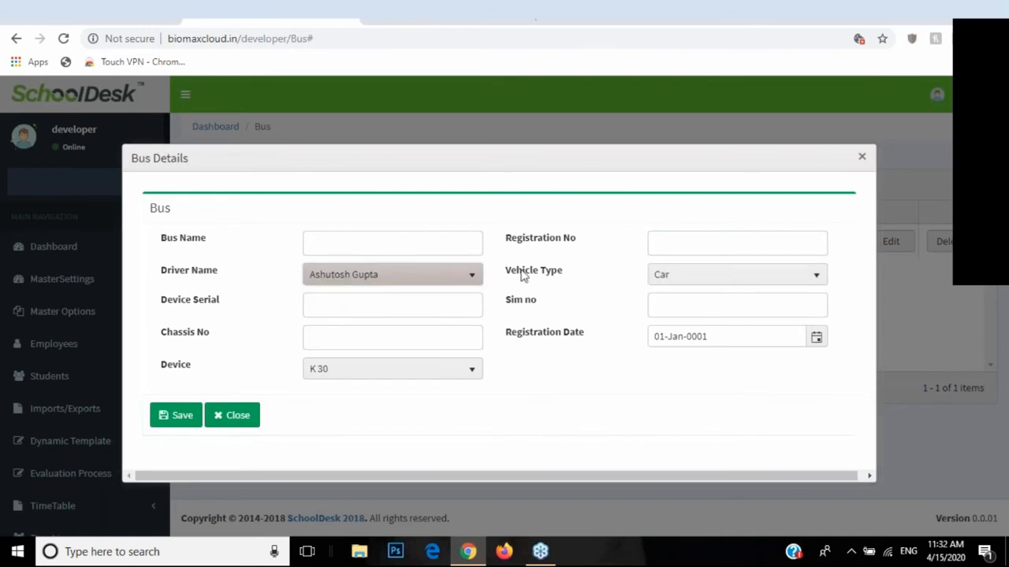
# Step: Set vehicle type to Truck, keep device K 30, and close the bus form unsaved
pyautogui.click(676, 277)
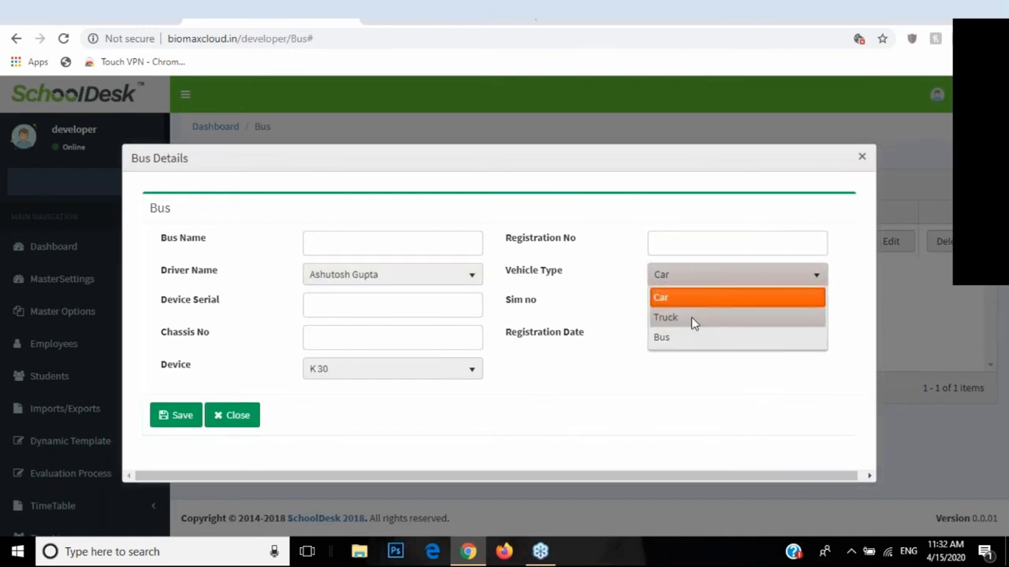
pyautogui.click(691, 317)
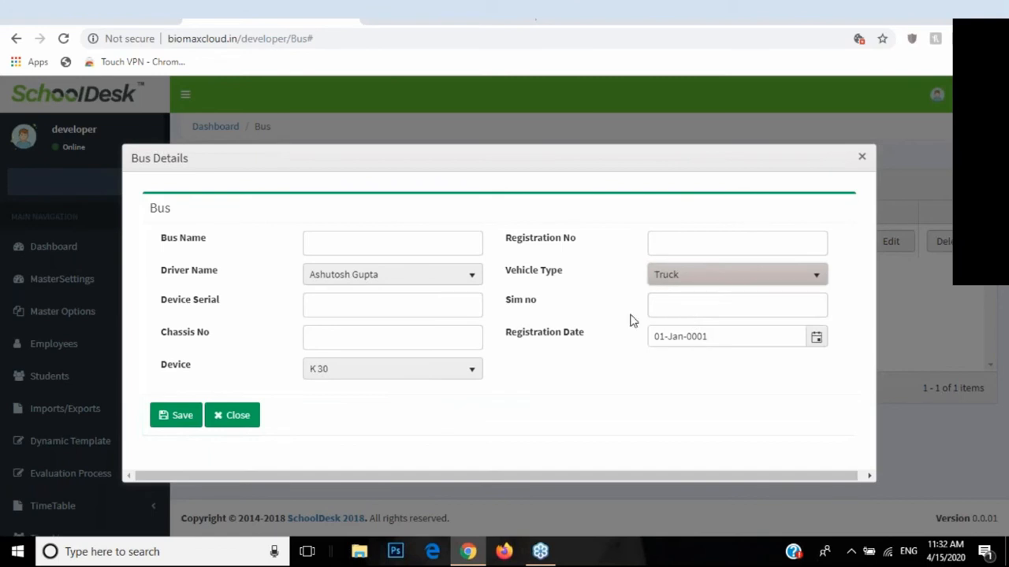
pyautogui.doubleClick(164, 372)
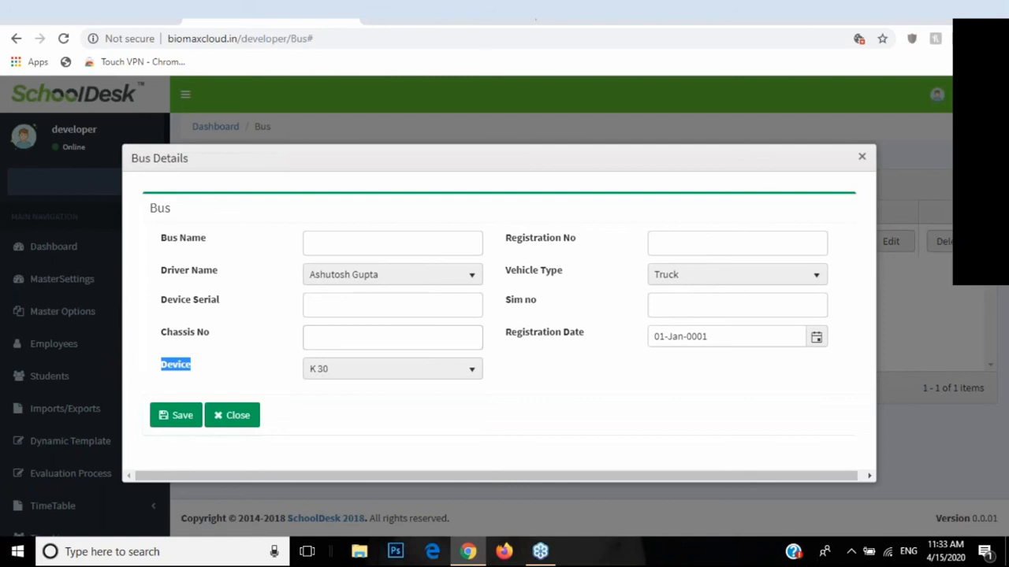
pyautogui.click(352, 374)
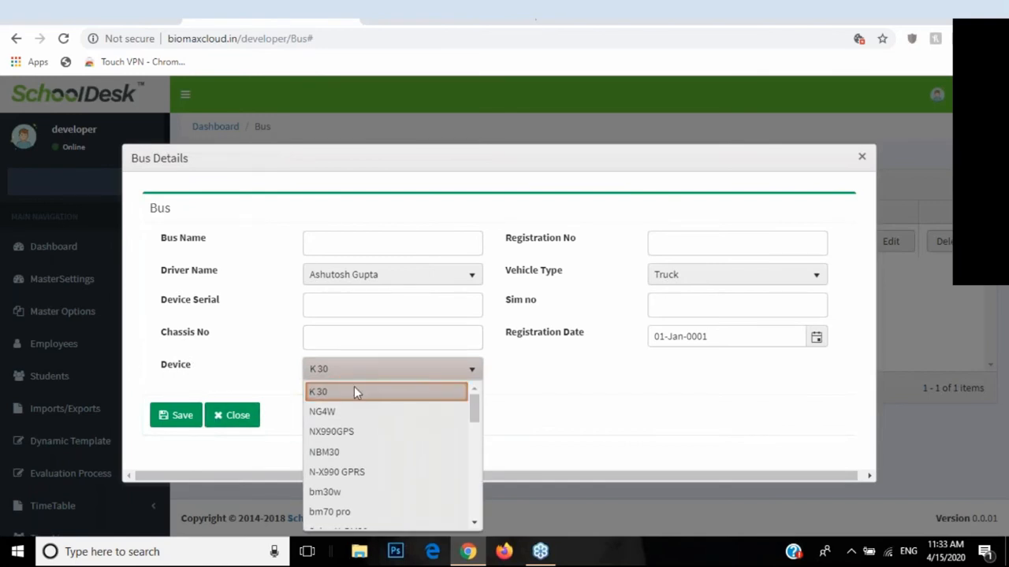
pyautogui.click(344, 379)
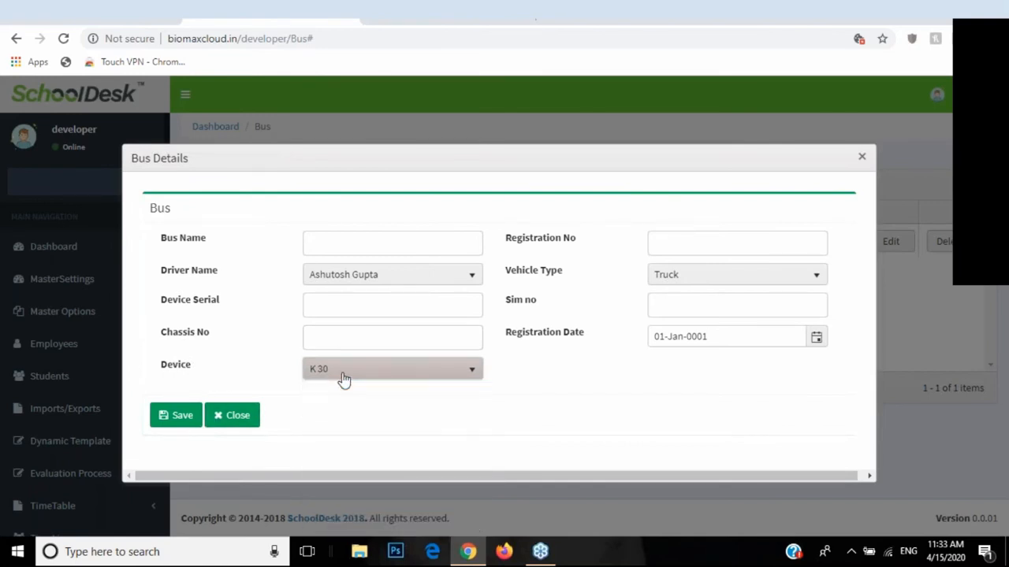
pyautogui.click(225, 422)
pyautogui.scroll(-6, 49, 400)
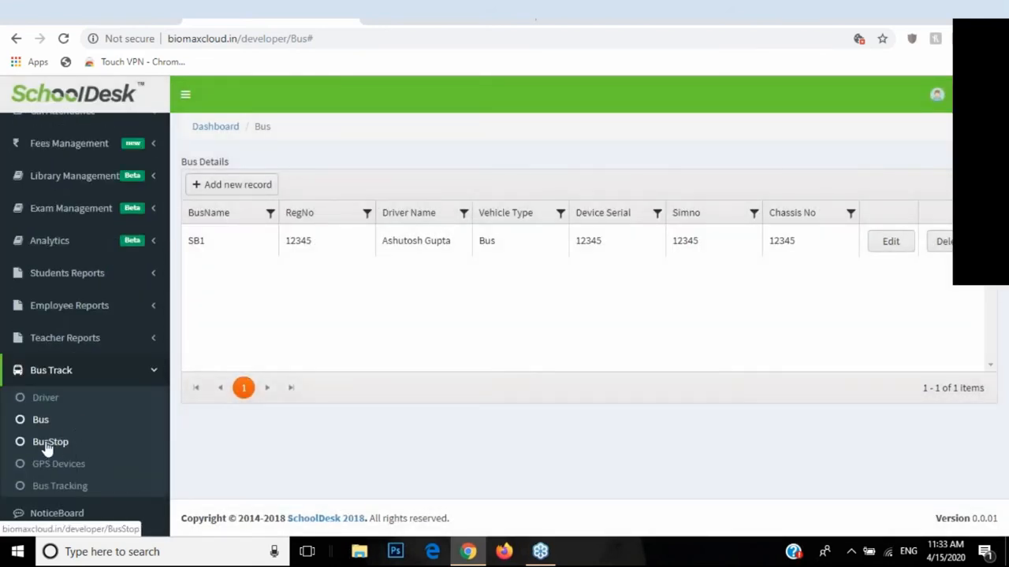
# Step: On BusStop, start a new stop assigned to bus 12345, then close it unsaved
pyautogui.click(48, 444)
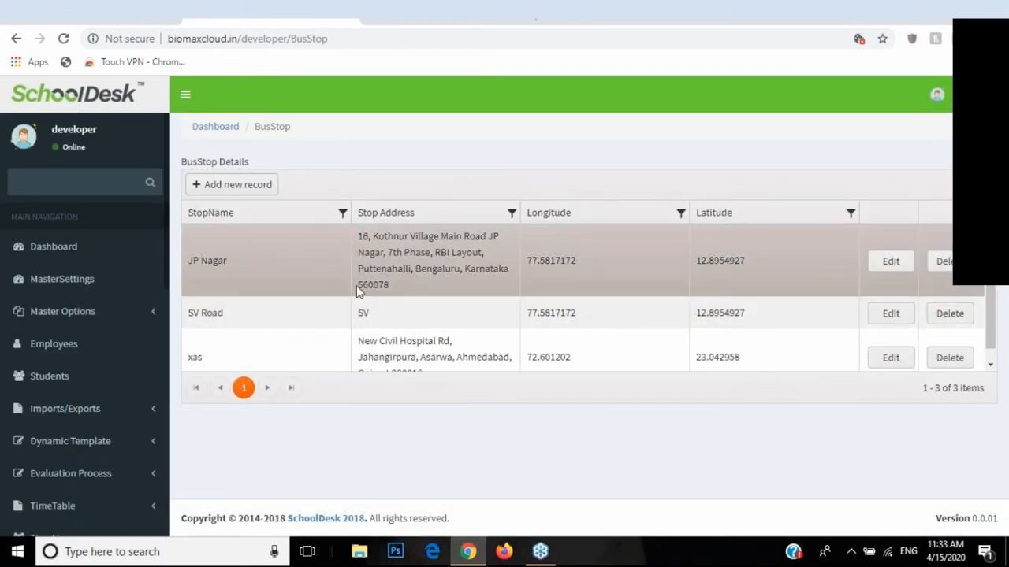
pyautogui.click(233, 184)
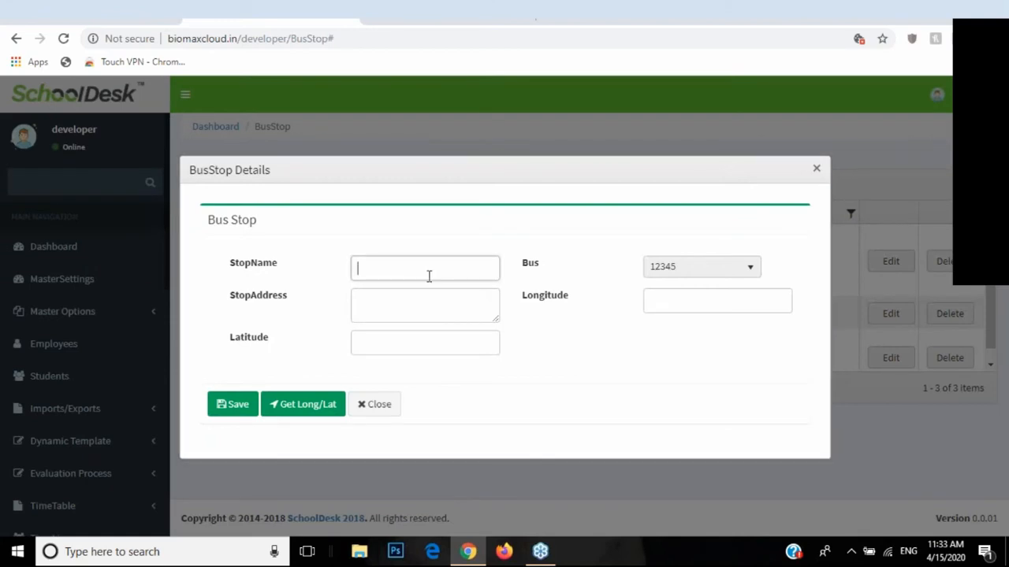
pyautogui.click(397, 297)
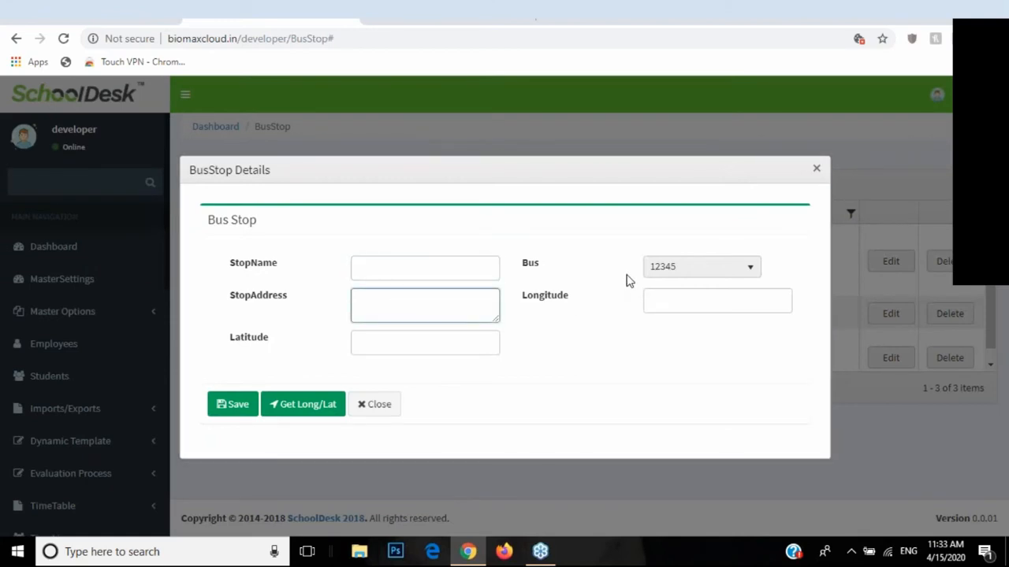
pyautogui.click(670, 269)
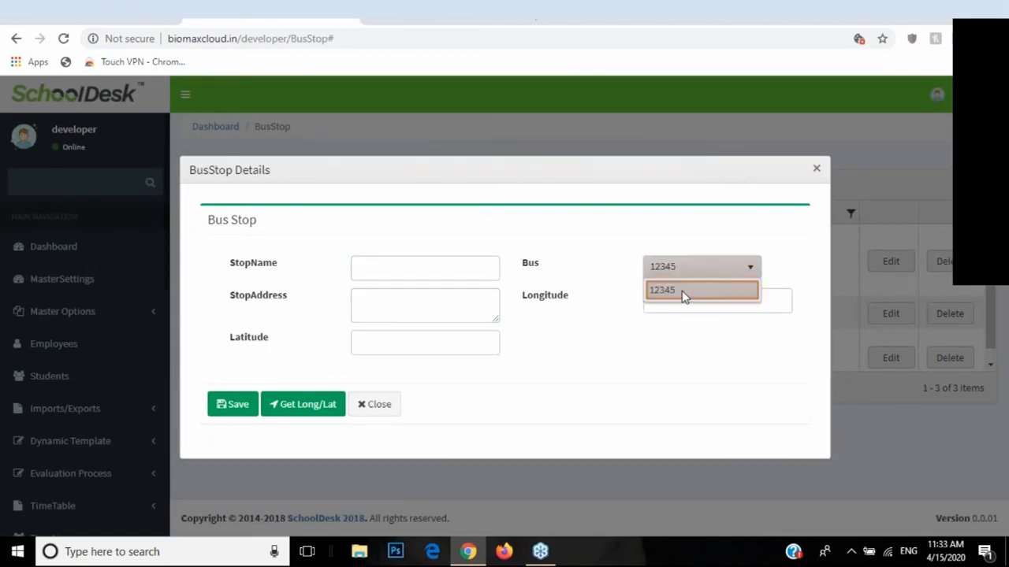
pyautogui.click(685, 290)
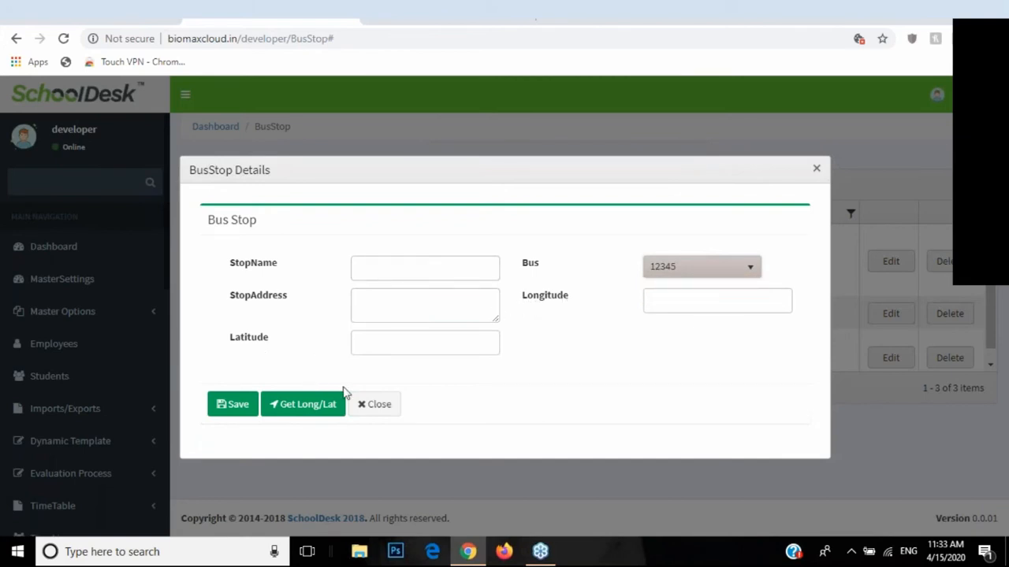
pyautogui.click(361, 405)
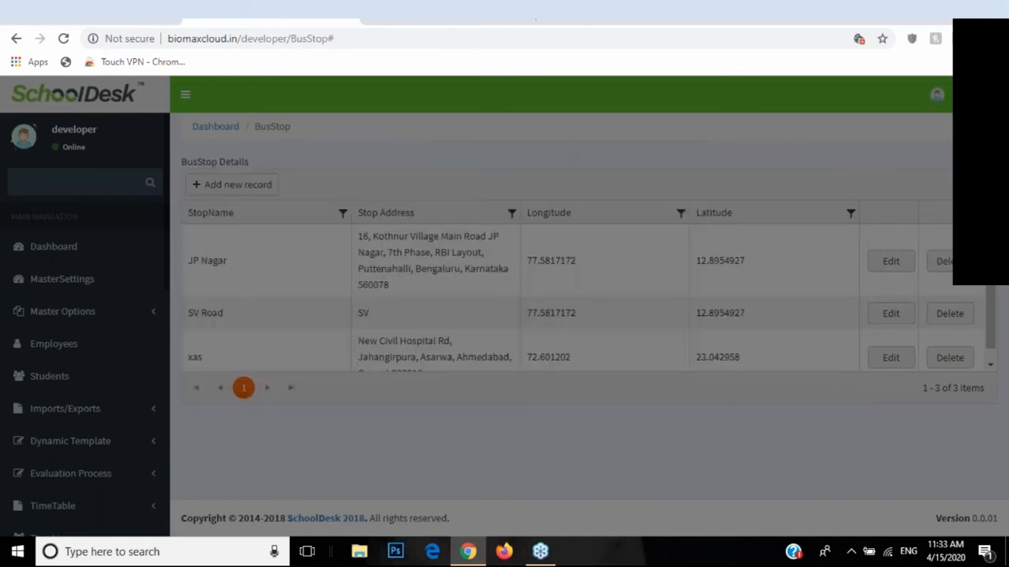
pyautogui.scroll(-3, 68, 428)
pyautogui.scroll(3, 71, 432)
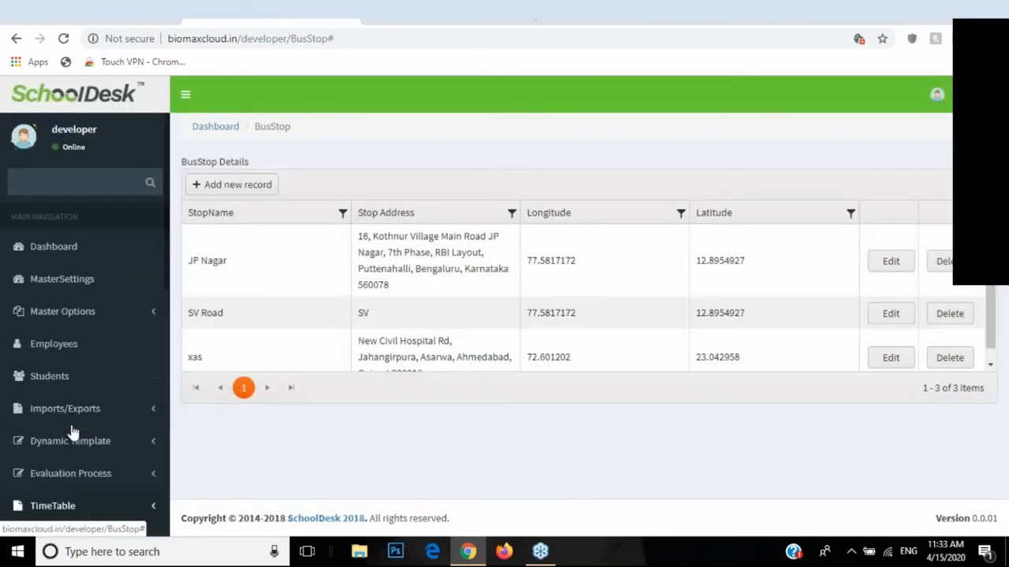
pyautogui.scroll(-3, 101, 365)
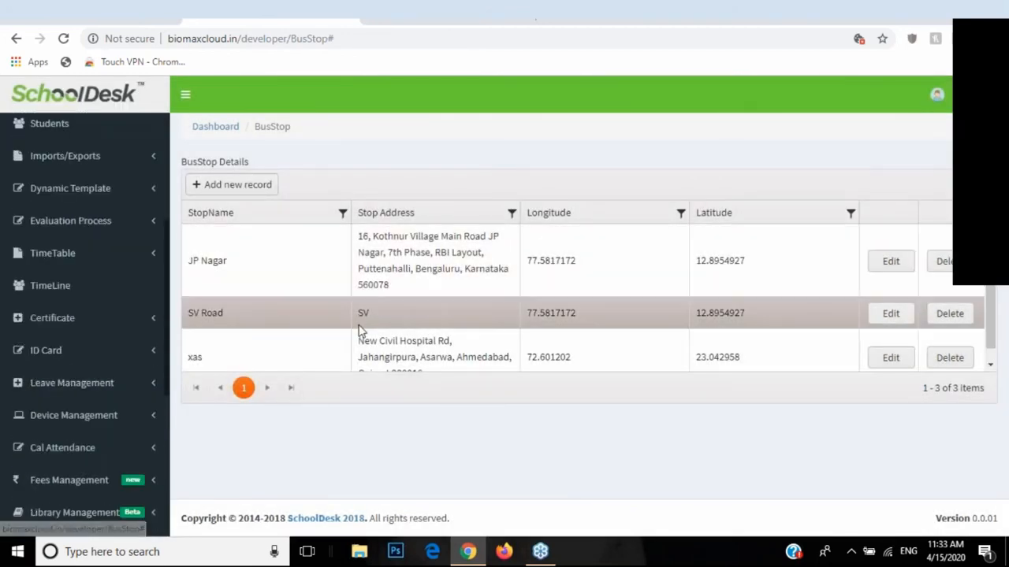
# Step: Edit student TEST, confirm its bus stop is JP Nagar, and close without saving
pyautogui.scroll(5, 32, 339)
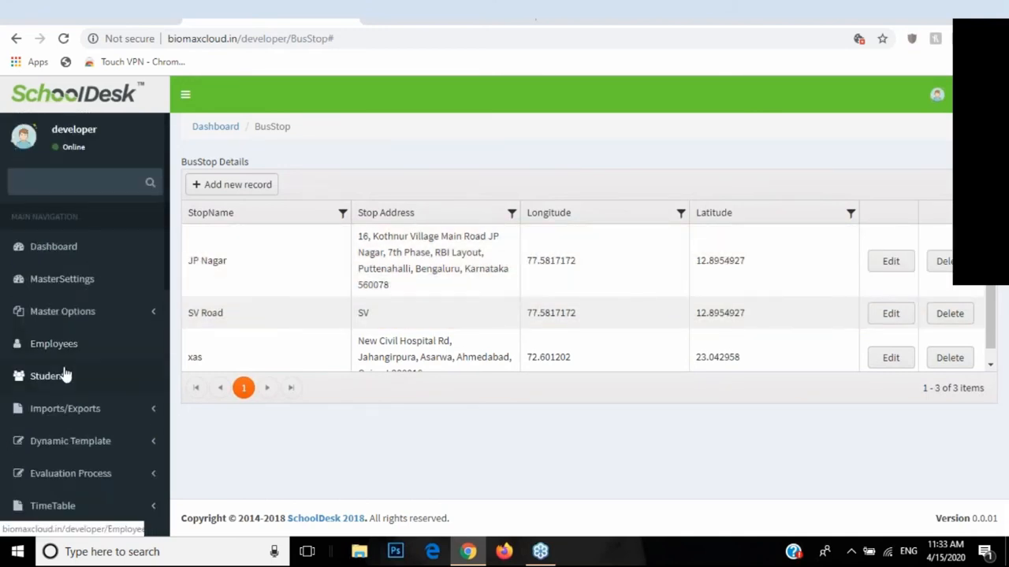
pyautogui.click(45, 376)
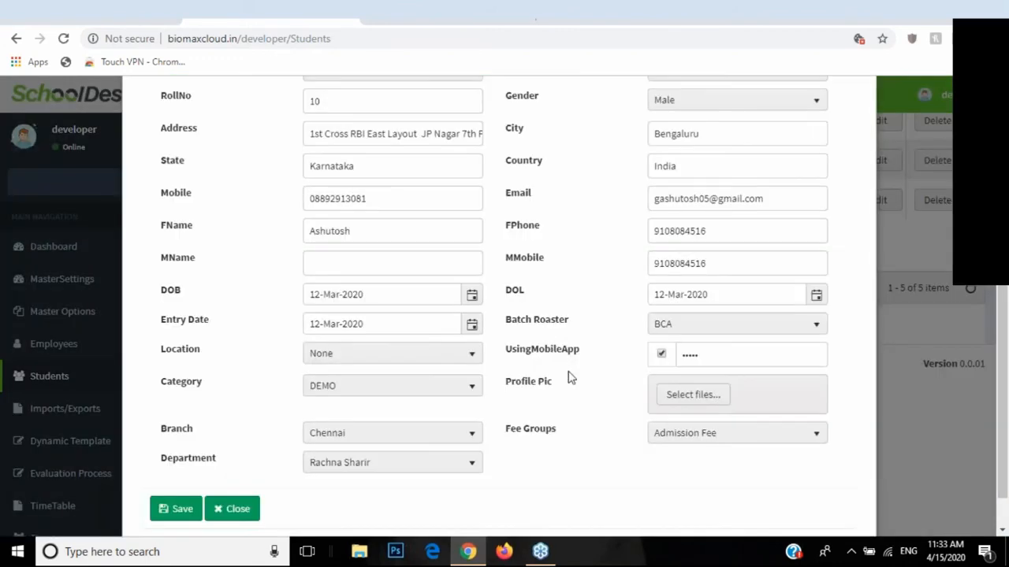
pyautogui.scroll(3, 585, 372)
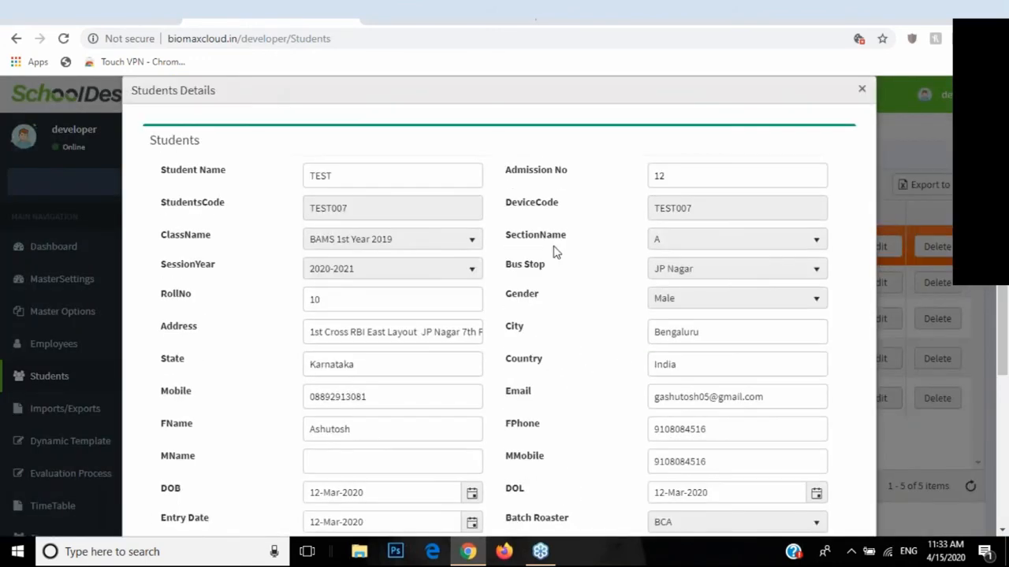
pyautogui.moveTo(496, 271); pyautogui.dragTo(538, 275)
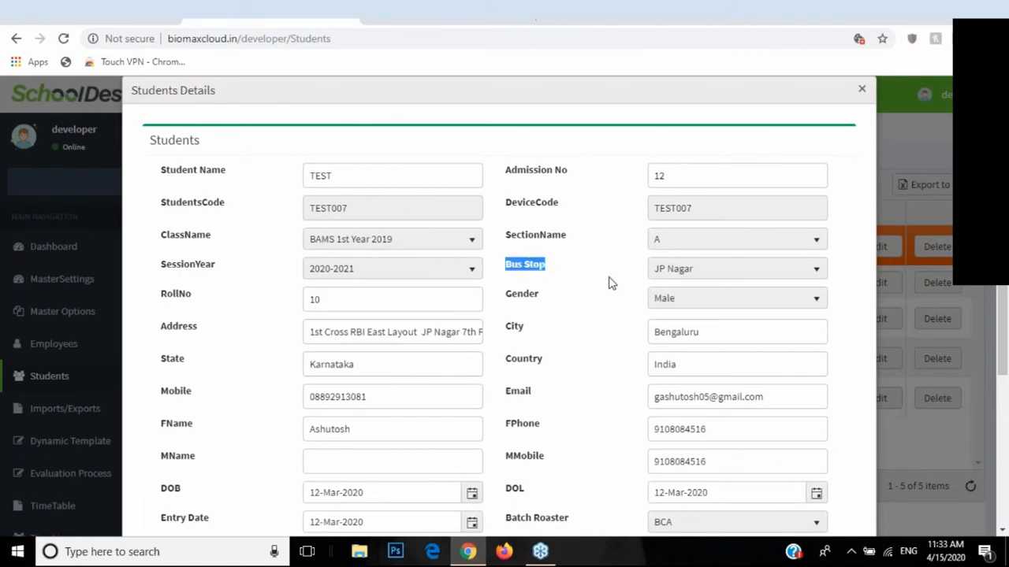
pyautogui.click(691, 270)
pyautogui.click(689, 311)
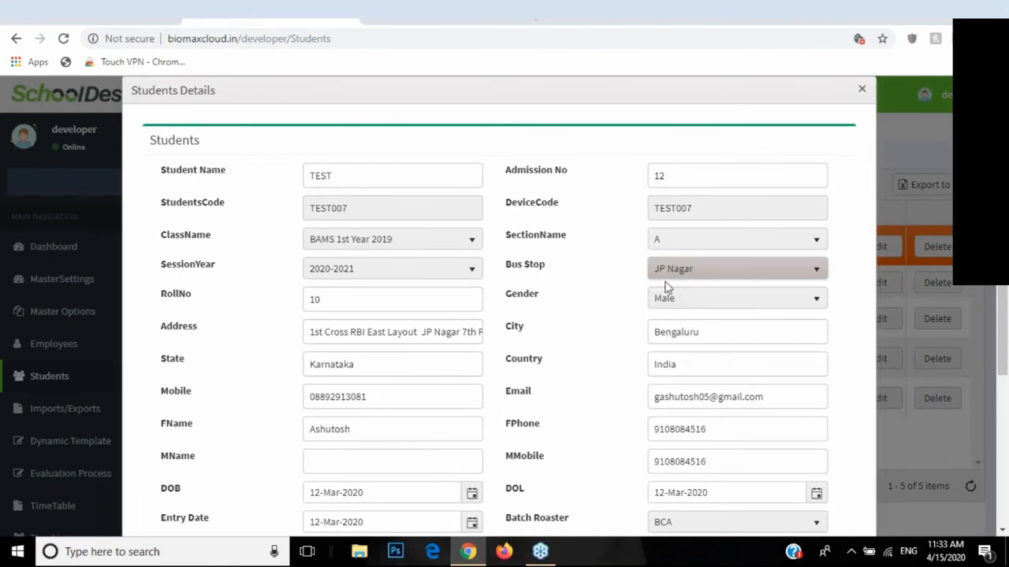
pyautogui.click(671, 282)
pyautogui.click(675, 311)
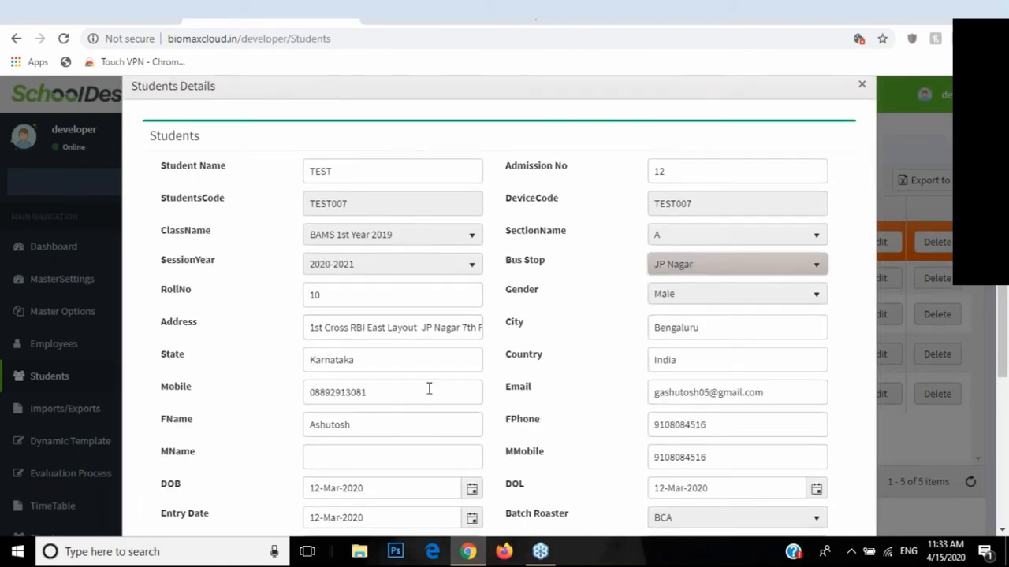
pyautogui.scroll(-3, 427, 387)
pyautogui.click(255, 475)
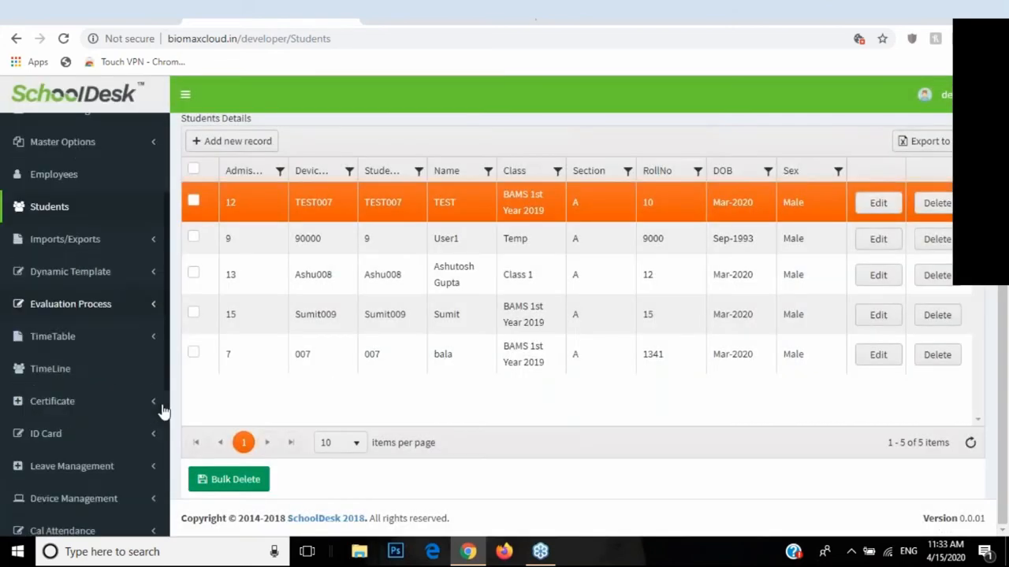
pyautogui.scroll(-5, 95, 417)
# Step: On GPS Devices, fill a new device with name OOPC-2 and bus SB1
pyautogui.click(119, 483)
pyautogui.scroll(-2, 126, 473)
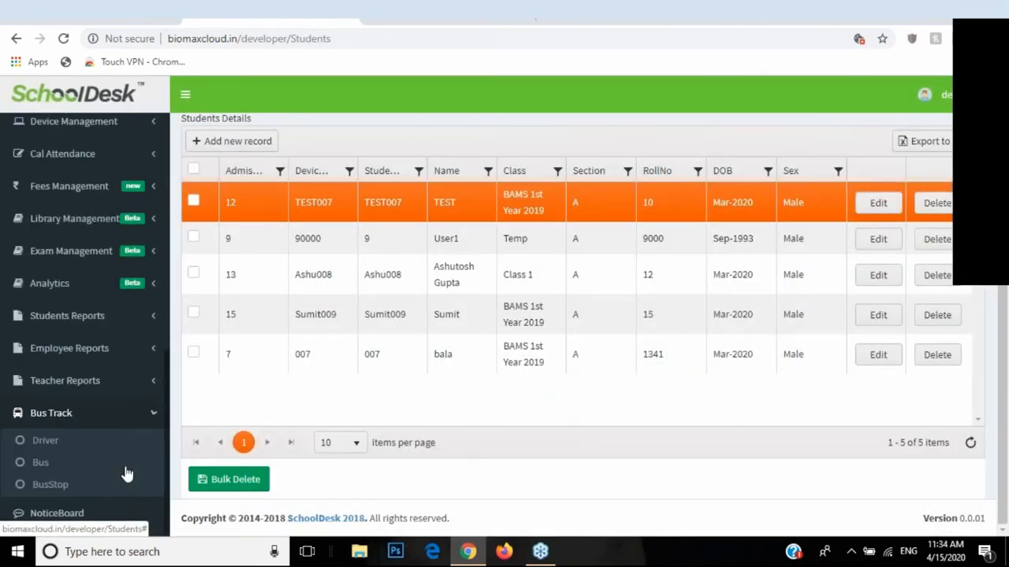
pyautogui.click(62, 492)
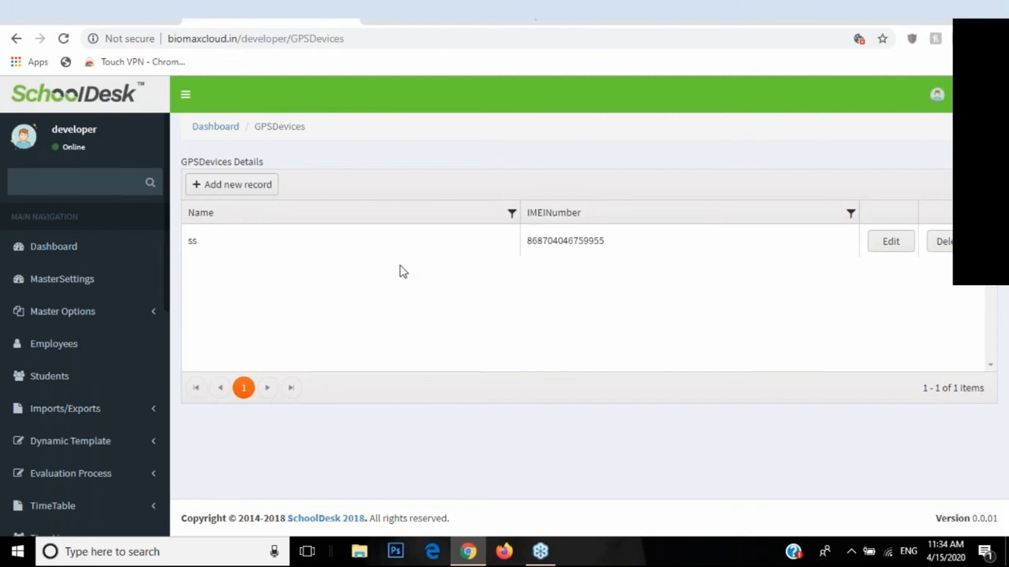
pyautogui.click(235, 187)
pyautogui.click(473, 275)
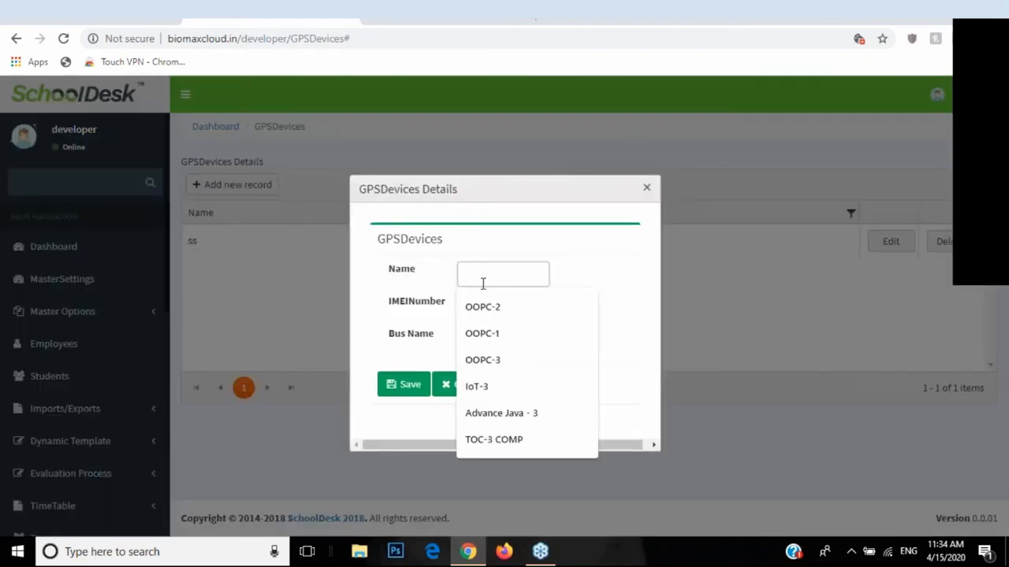
pyautogui.click(483, 301)
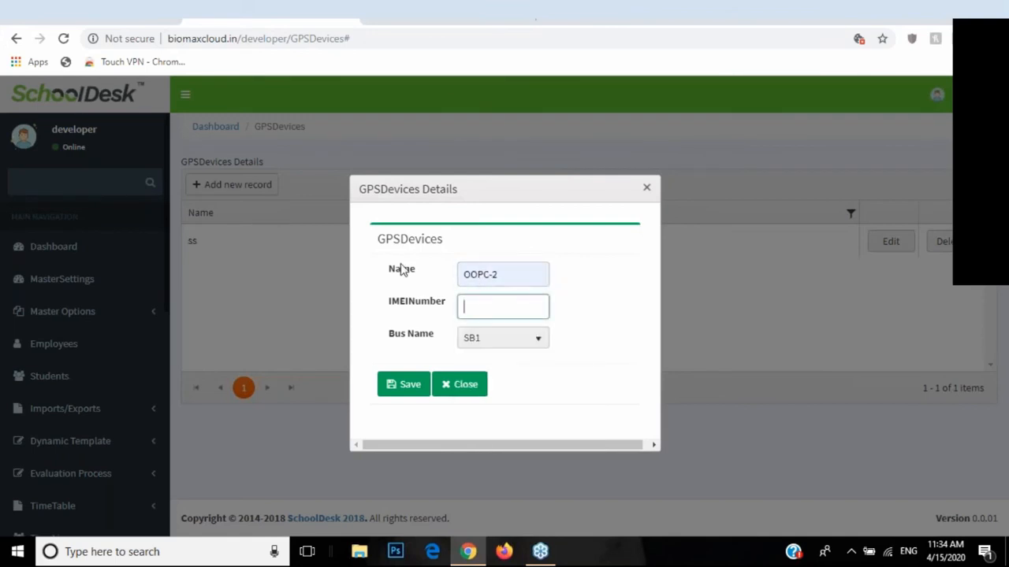
pyautogui.click(480, 309)
pyautogui.click(465, 347)
pyautogui.click(469, 360)
# Step: Close the new GPS device form unsaved and re-expand the Bus Track menu
pyautogui.click(441, 385)
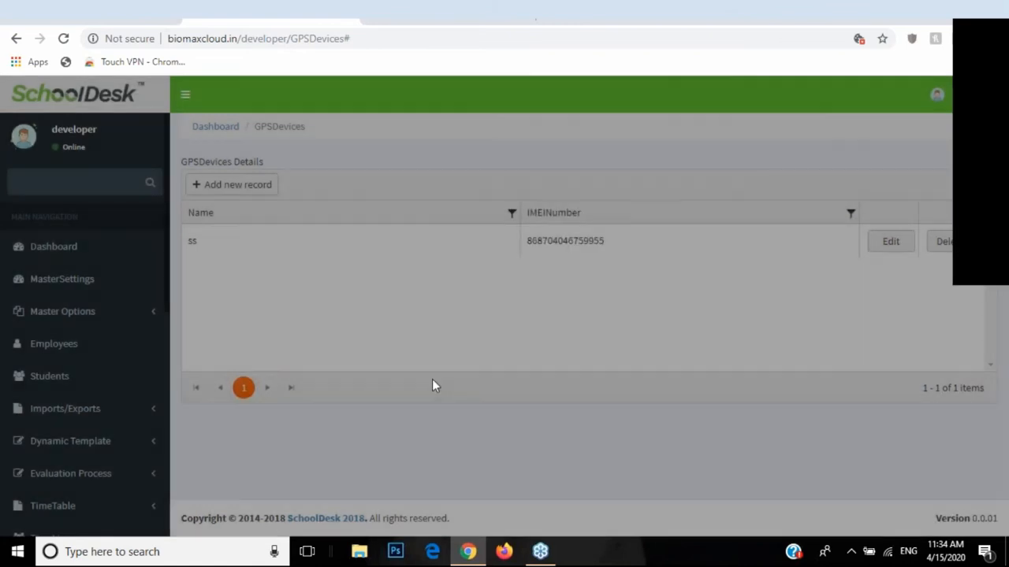
pyautogui.scroll(-1, 93, 394)
pyautogui.scroll(-5, 92, 394)
pyautogui.click(109, 480)
pyautogui.scroll(-1, 108, 477)
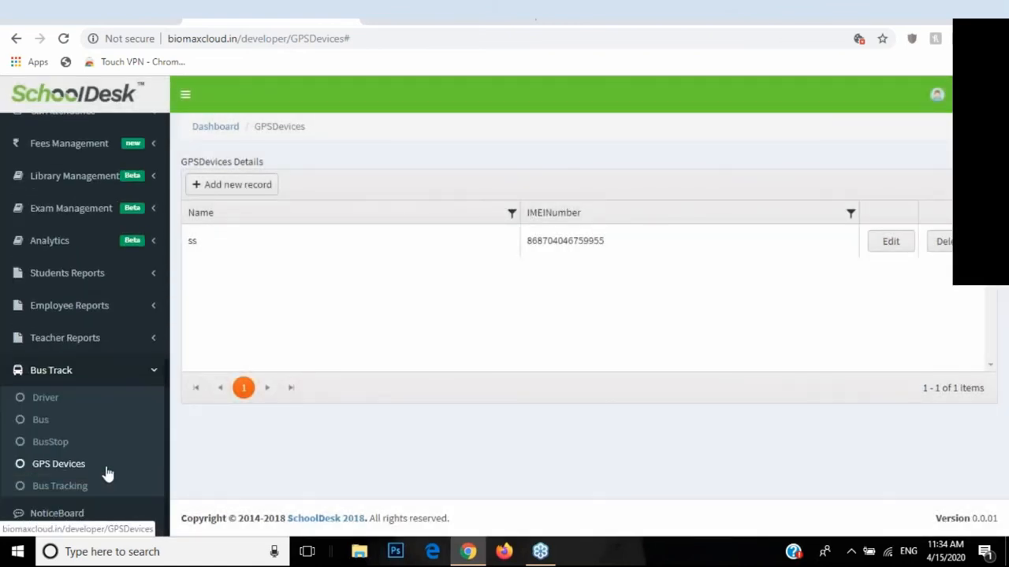
pyautogui.click(60, 486)
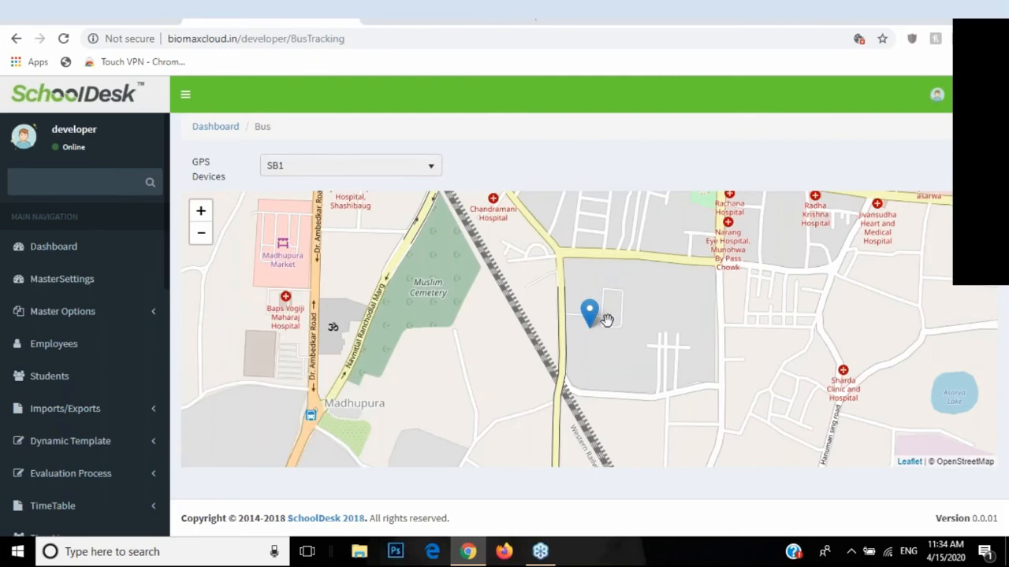
pyautogui.scroll(3, 609, 327)
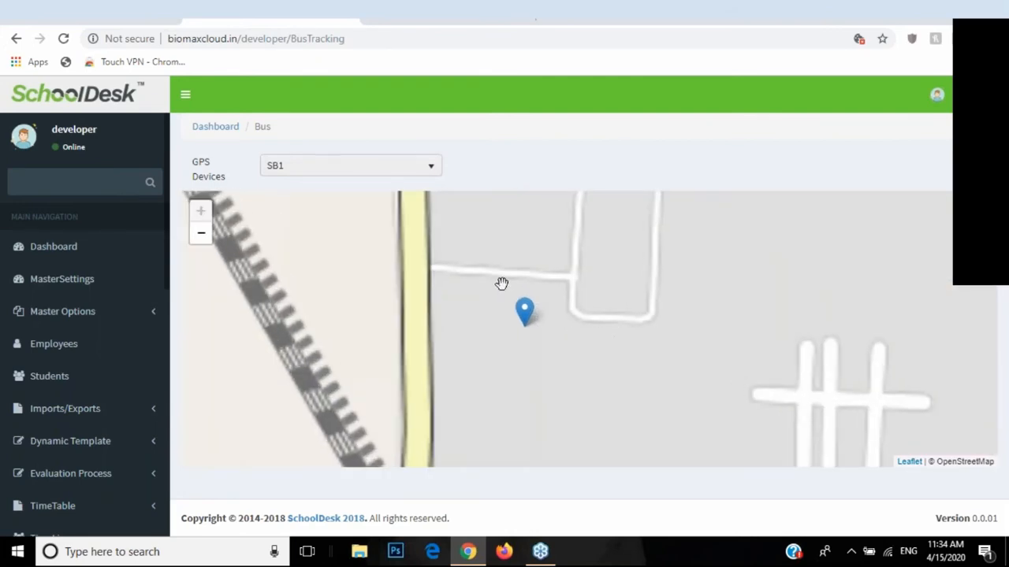
pyautogui.scroll(-3, 512, 298)
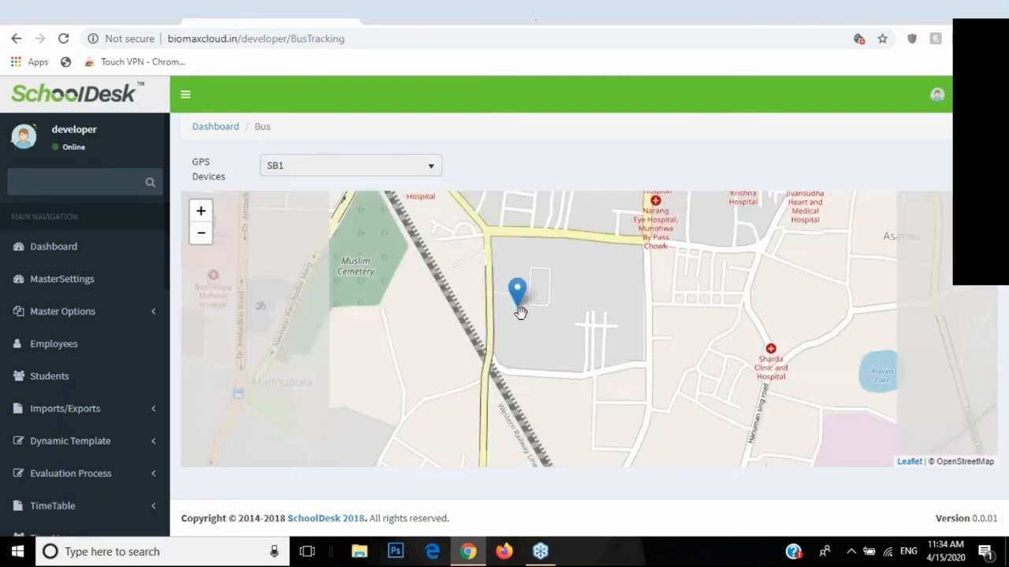
pyautogui.scroll(3, 530, 327)
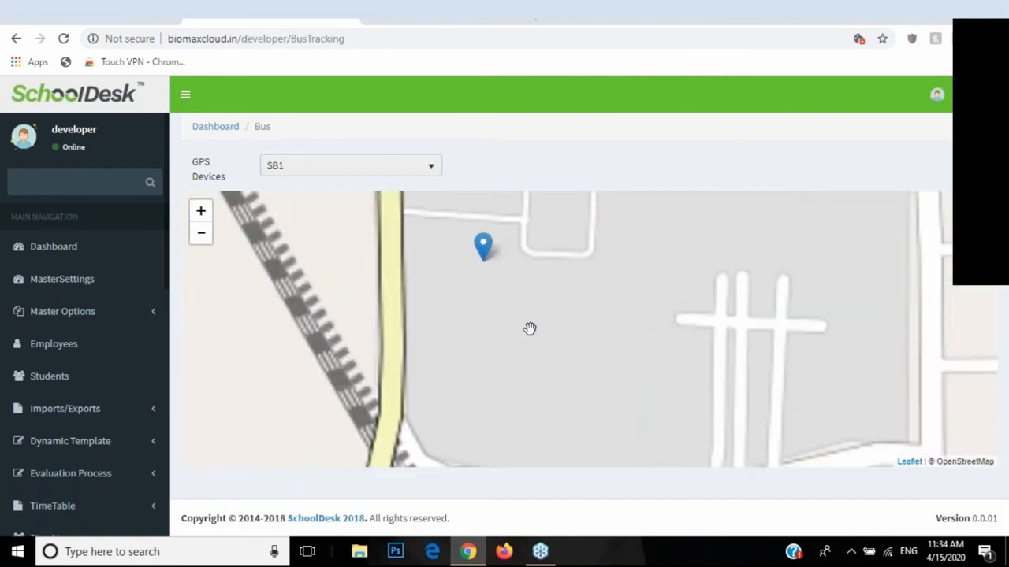
pyautogui.scroll(-4, 475, 268)
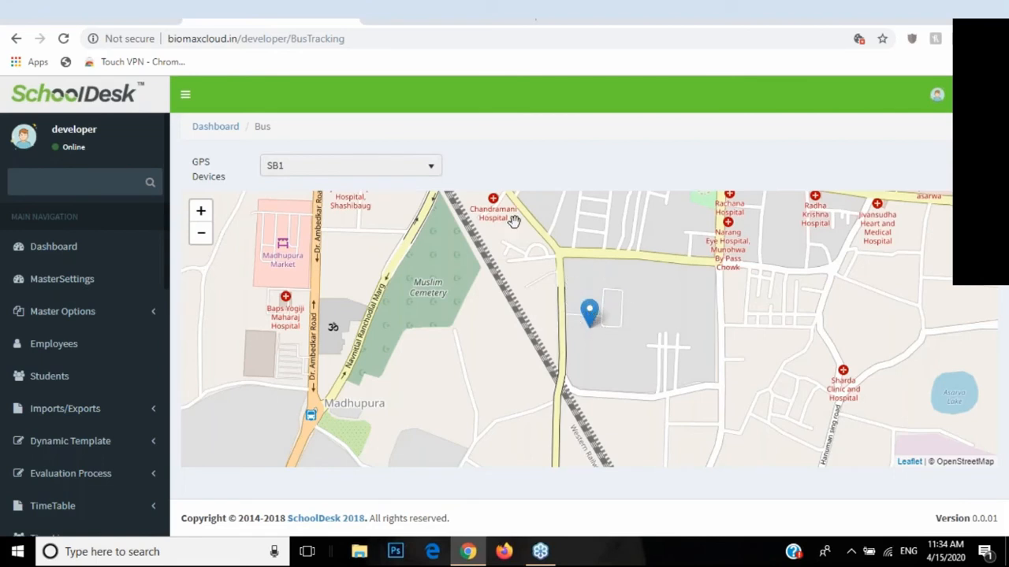
pyautogui.click(275, 169)
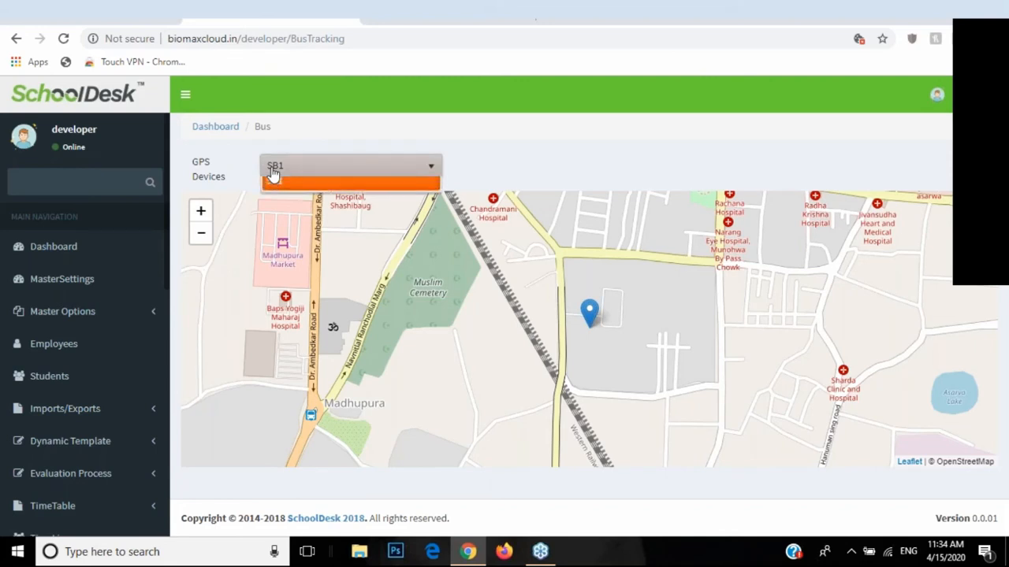
pyautogui.click(313, 182)
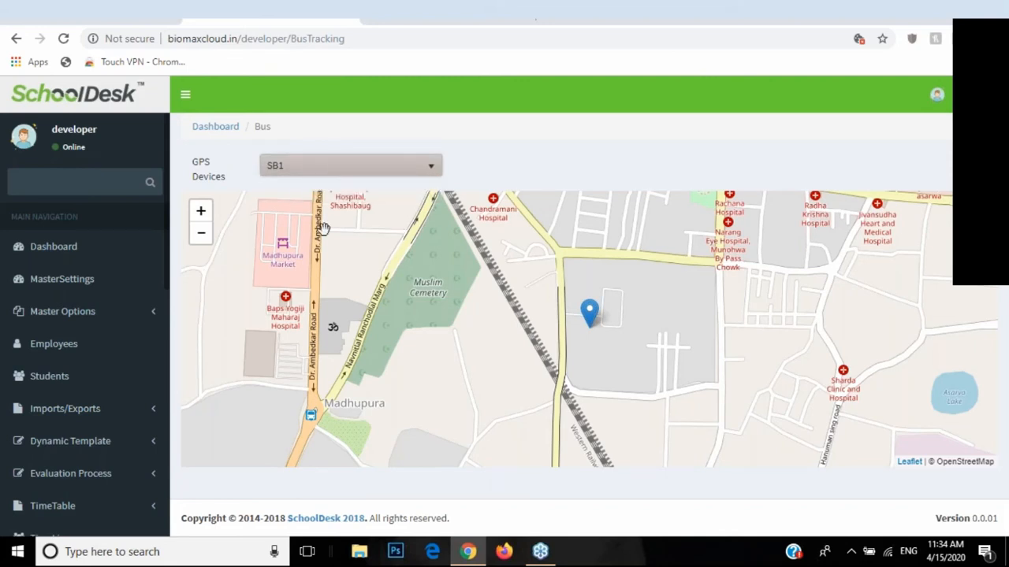
pyautogui.press('F5')
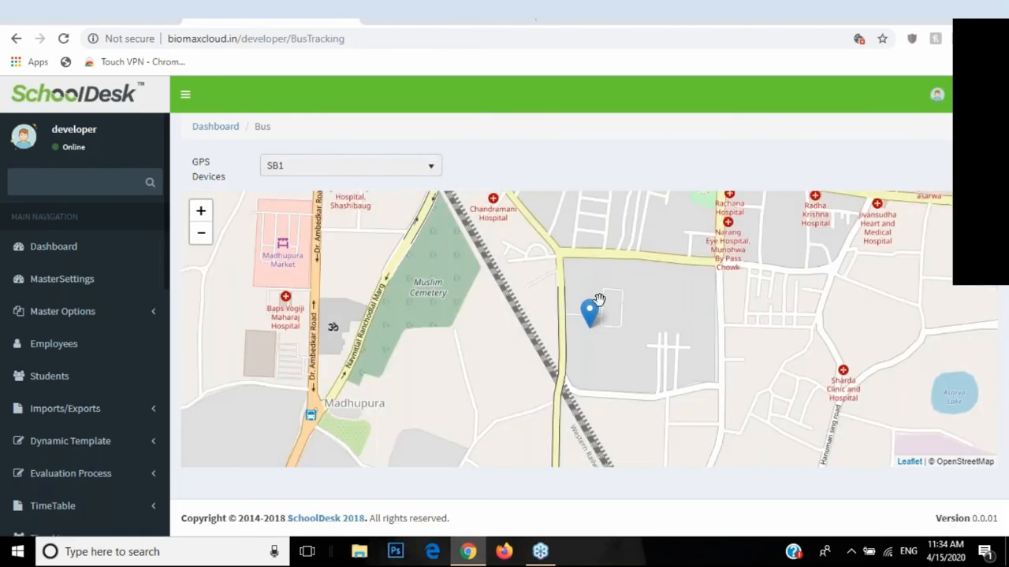
pyautogui.scroll(-5, 88, 360)
pyautogui.scroll(-2, 93, 360)
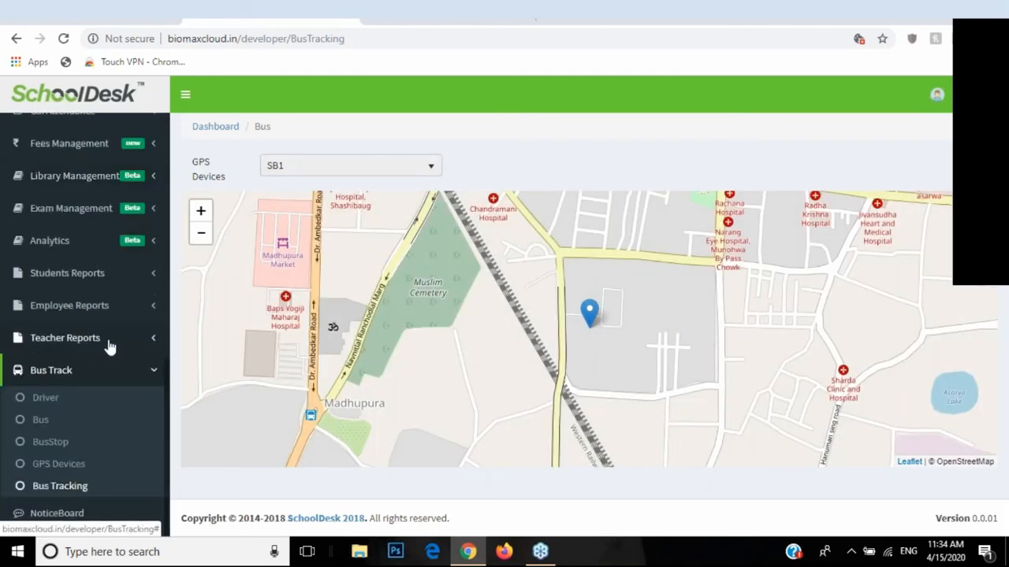
pyautogui.click(97, 377)
# Step: Open the NoticeBoard page and scroll through its existing notices
pyautogui.click(50, 514)
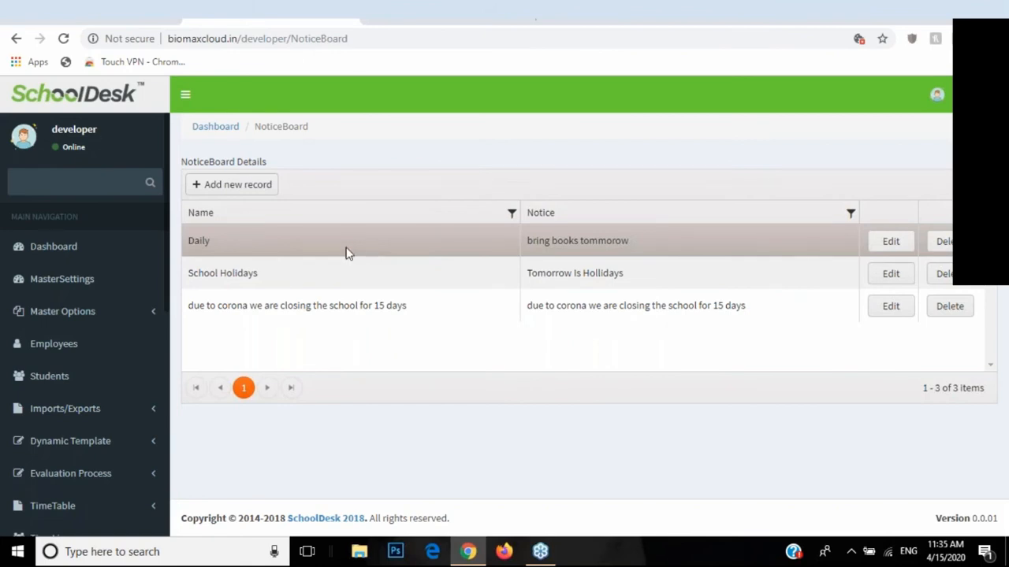
pyautogui.scroll(-1, 24, 402)
pyautogui.scroll(-3, 24, 402)
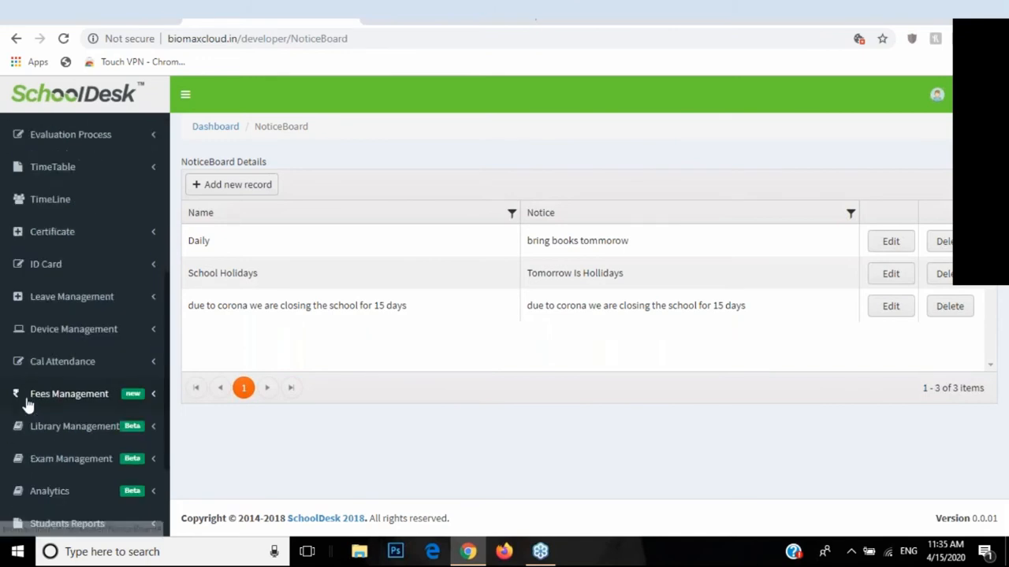
pyautogui.scroll(-2, 26, 403)
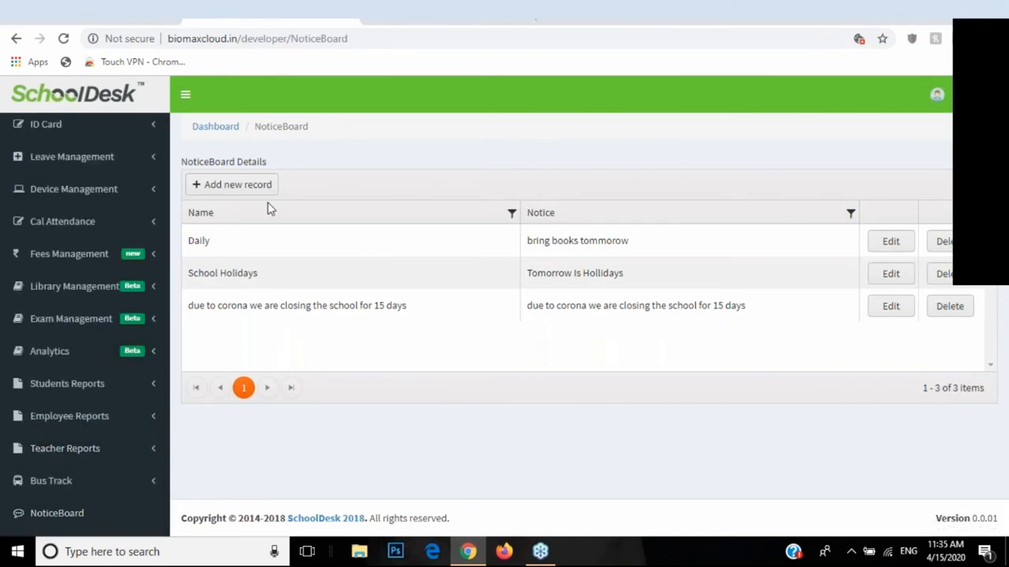
# Step: Draft a notice for BAMS 1st Year 2019 and Class 3, then close it unsaved
pyautogui.click(237, 185)
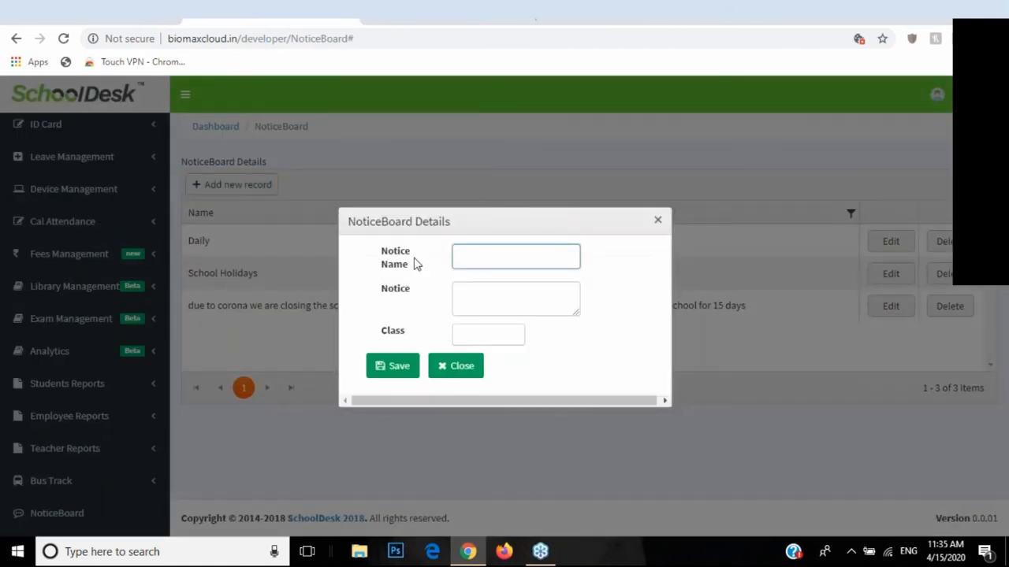
pyautogui.click(457, 302)
pyautogui.click(475, 332)
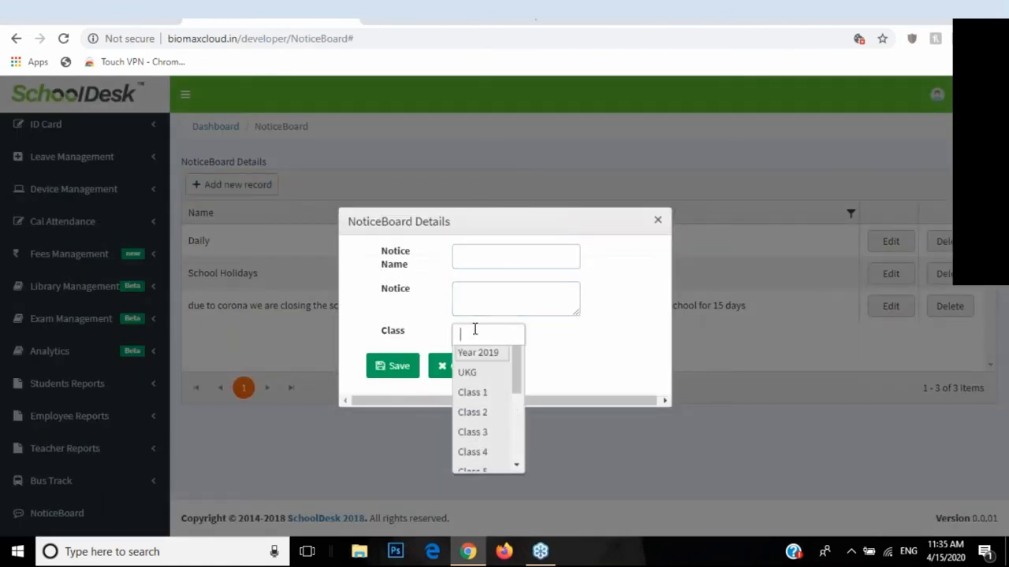
pyautogui.click(479, 361)
pyautogui.click(483, 406)
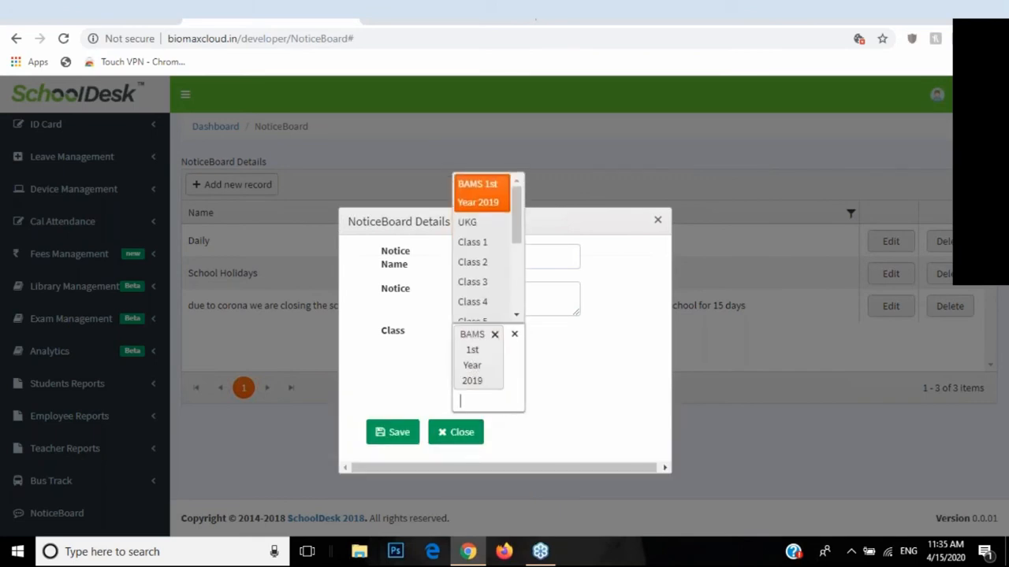
pyautogui.click(470, 282)
pyautogui.click(451, 476)
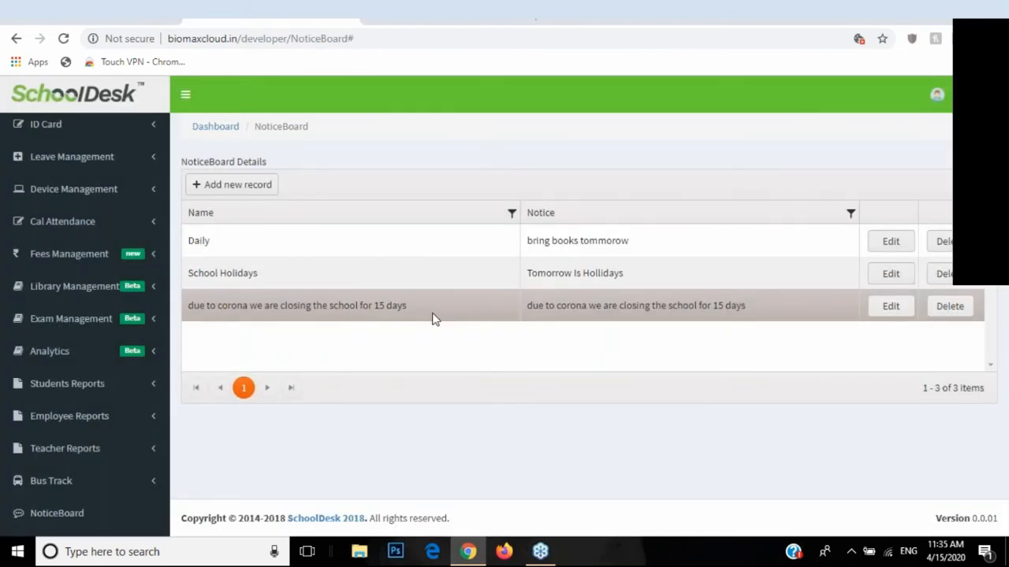
# Step: Reopen and close the new notice form, then list the master data pages
pyautogui.scroll(5, 48, 327)
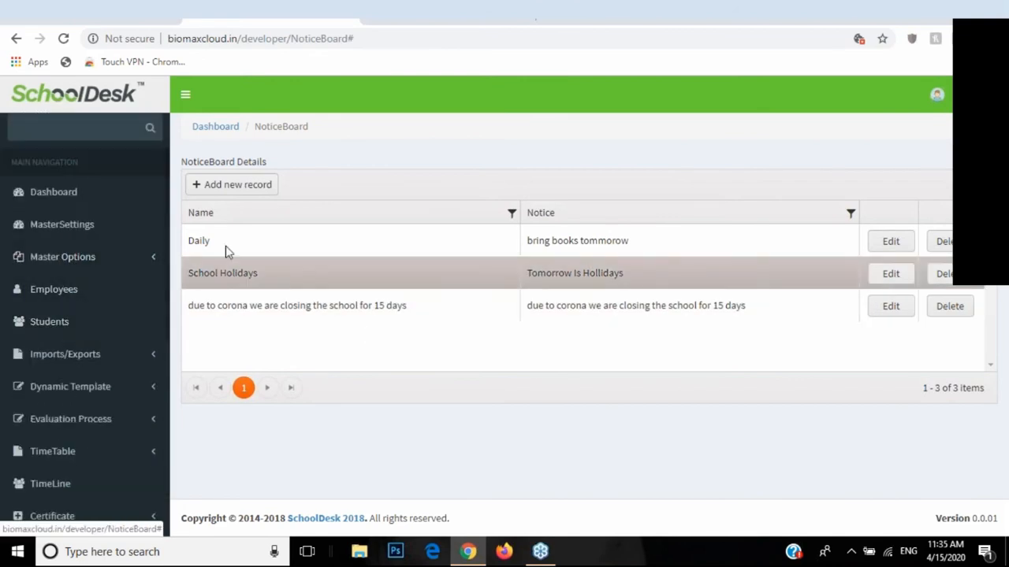
pyautogui.click(236, 185)
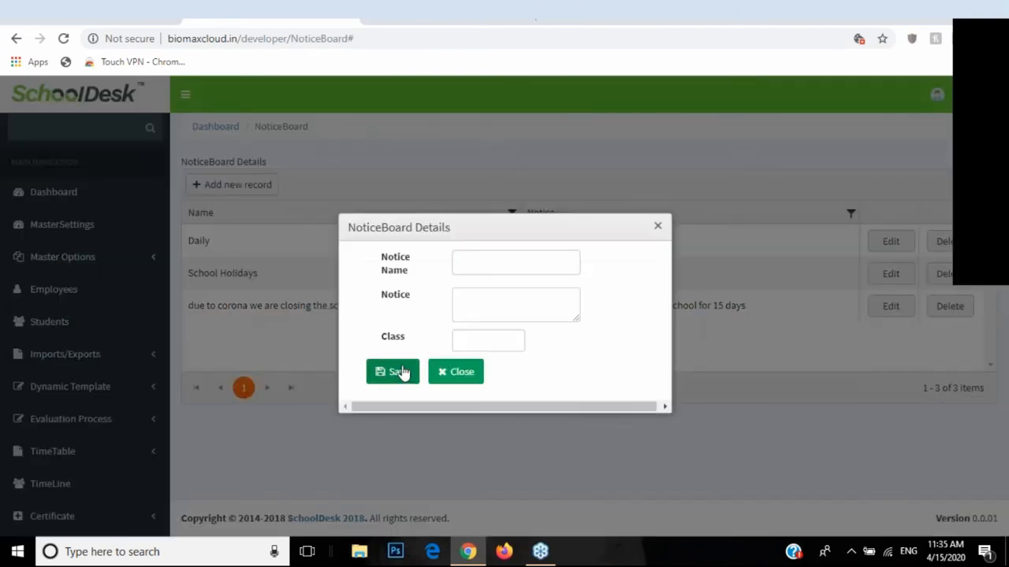
pyautogui.click(462, 372)
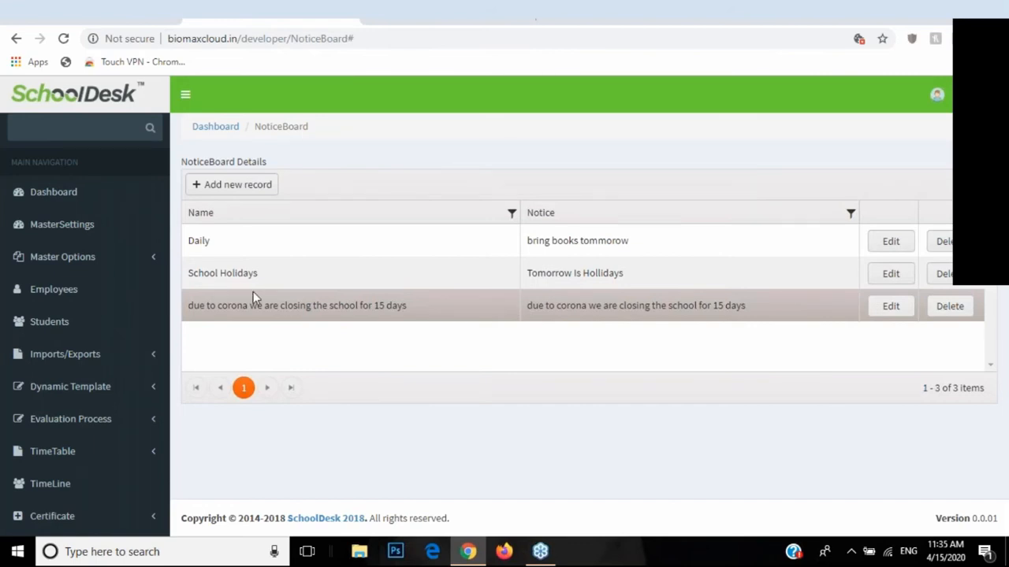
pyautogui.click(155, 259)
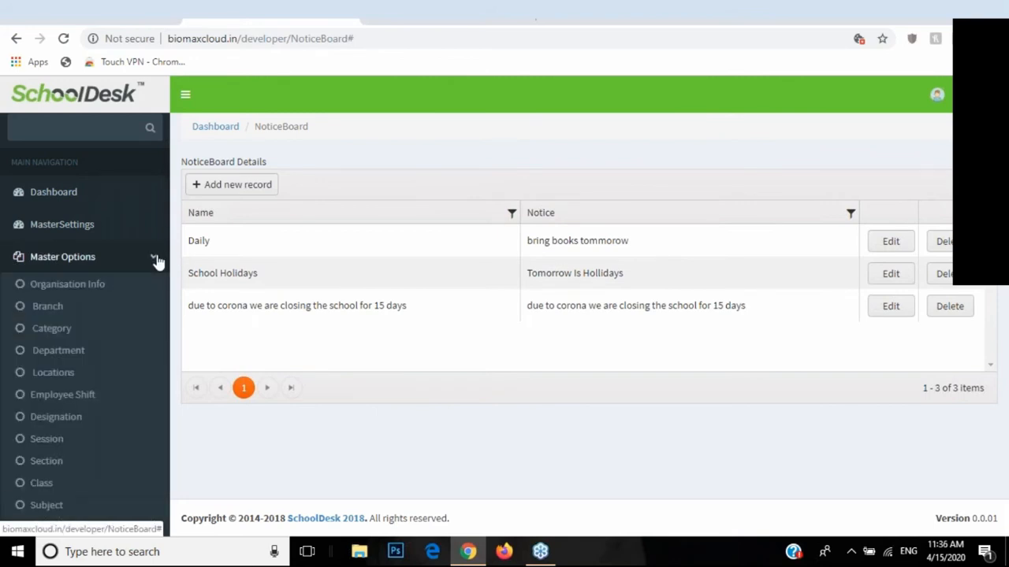
# Step: From the Dashboard, expand Certificate and ID Card and open Generate IDCard's user types
pyautogui.scroll(1, 157, 259)
pyautogui.click(157, 259)
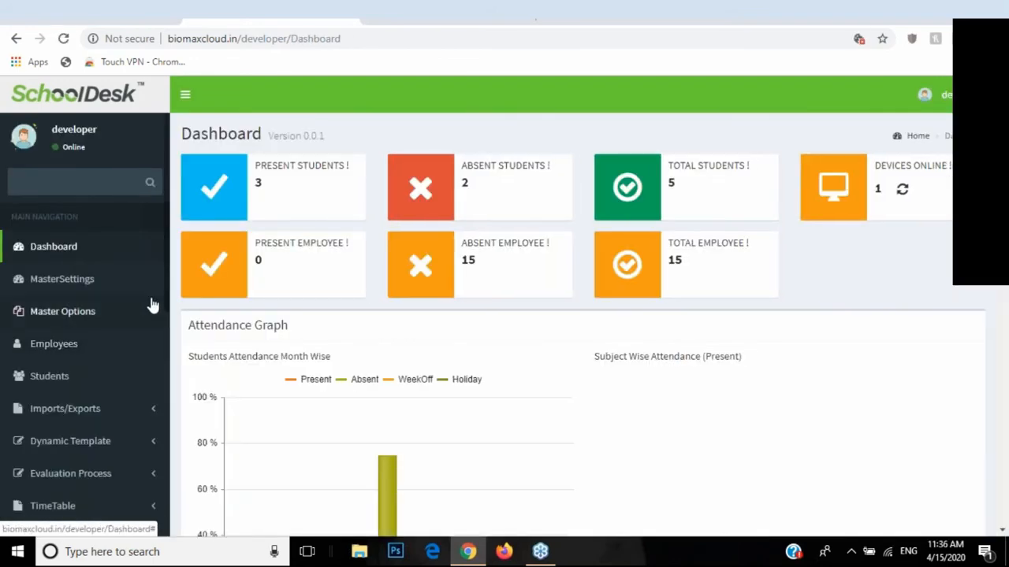
pyautogui.moveTo(168, 233); pyautogui.dragTo(164, 366)
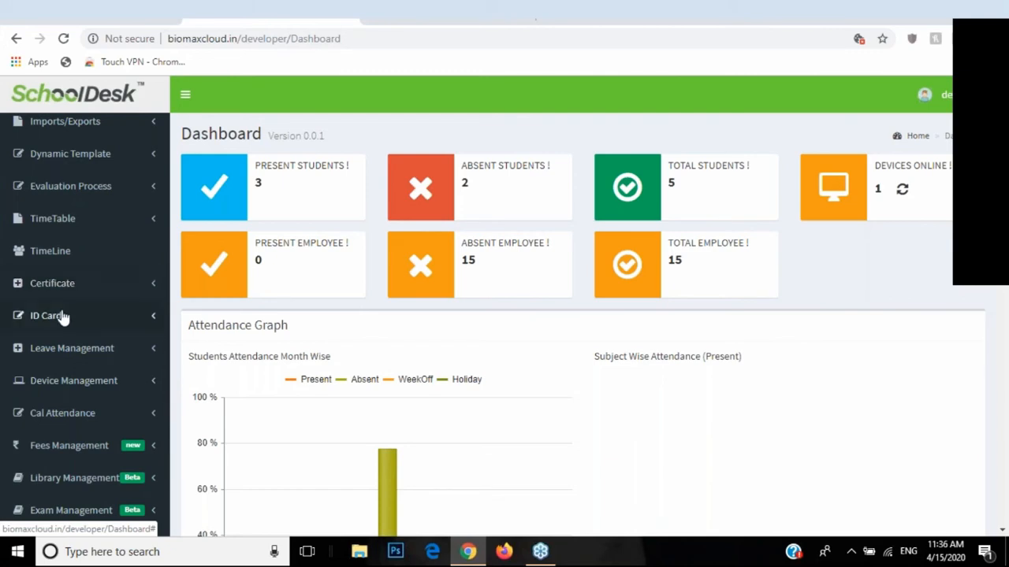
pyautogui.click(108, 298)
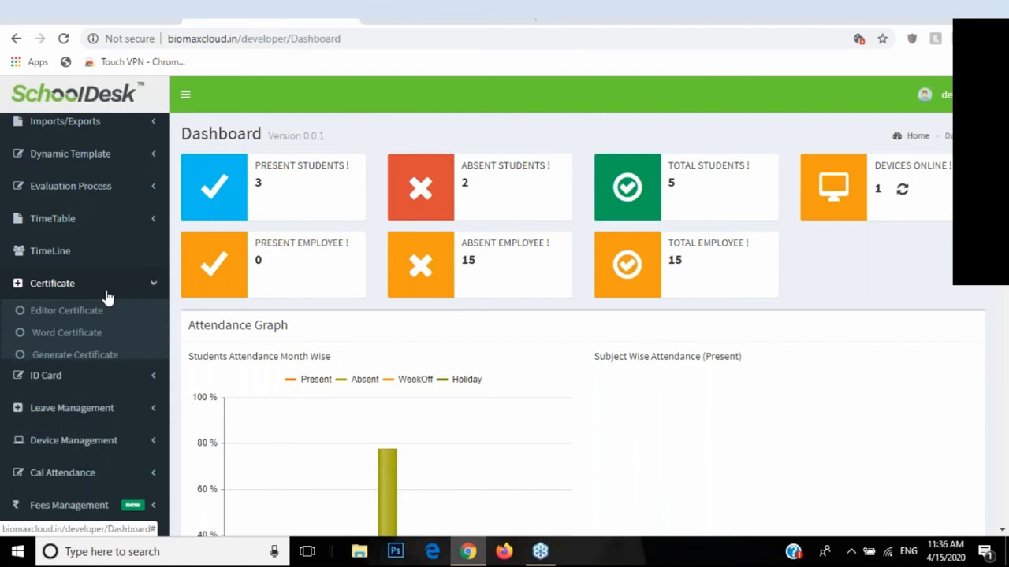
pyautogui.click(146, 286)
pyautogui.click(111, 315)
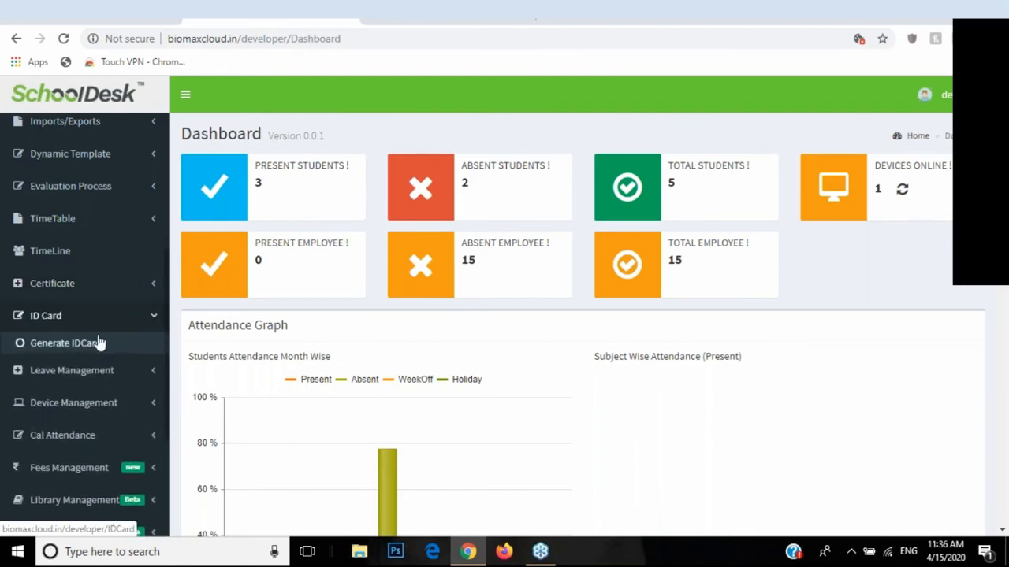
pyautogui.click(75, 349)
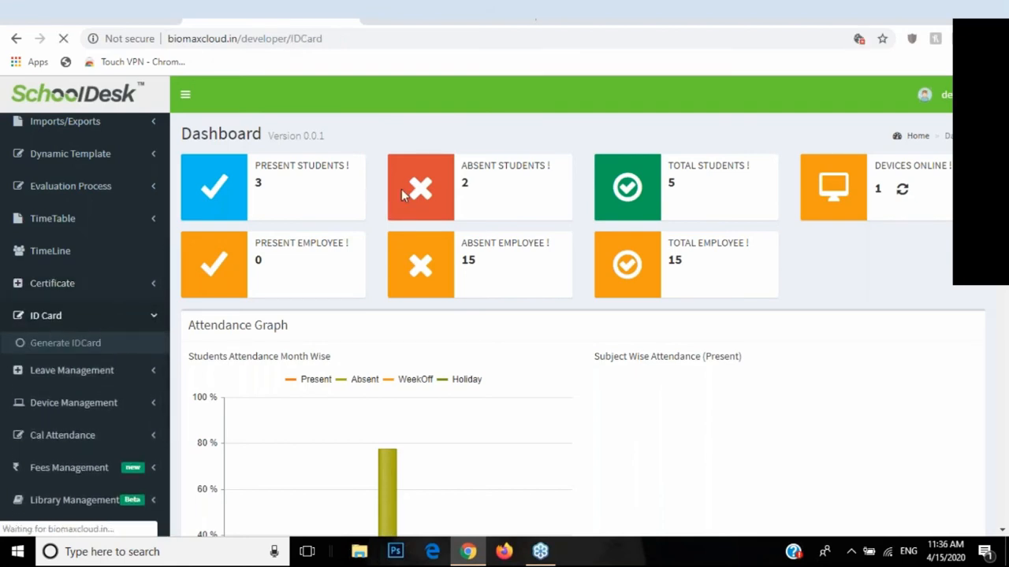
pyautogui.click(336, 170)
# Step: Generate a Students ID card for User1, view export formats, and return to IDCard
pyautogui.click(287, 188)
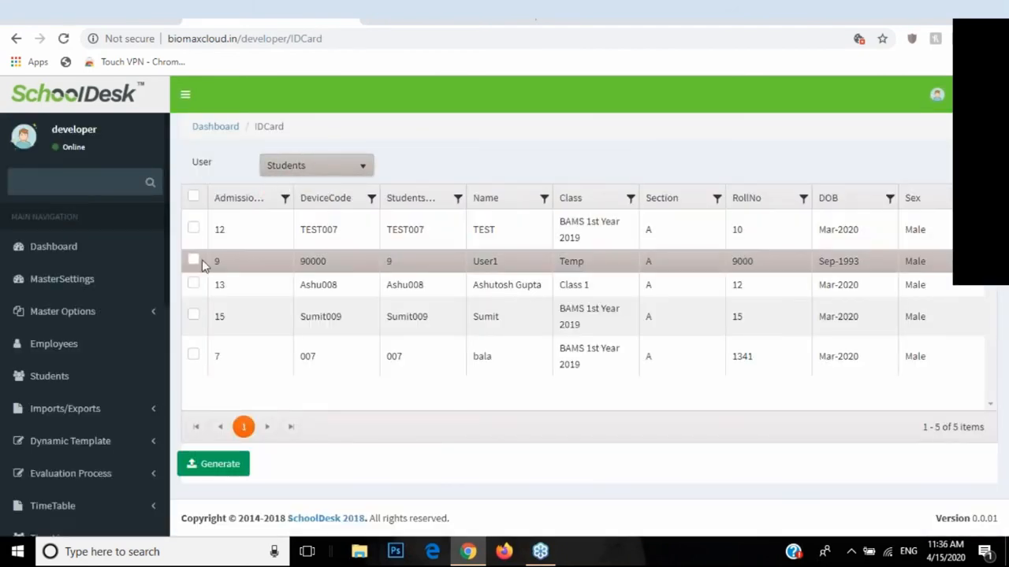
pyautogui.click(193, 260)
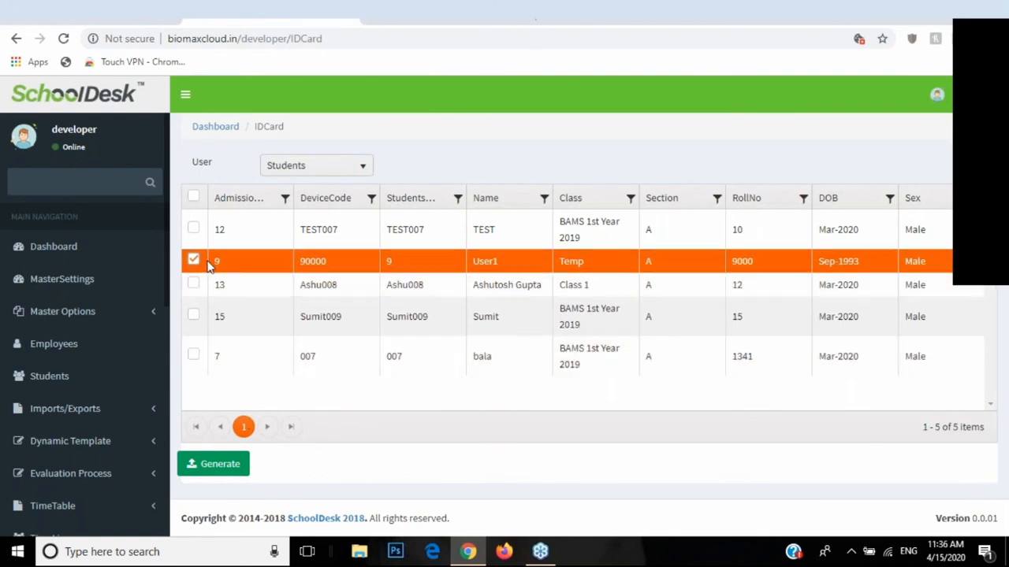
pyautogui.click(210, 473)
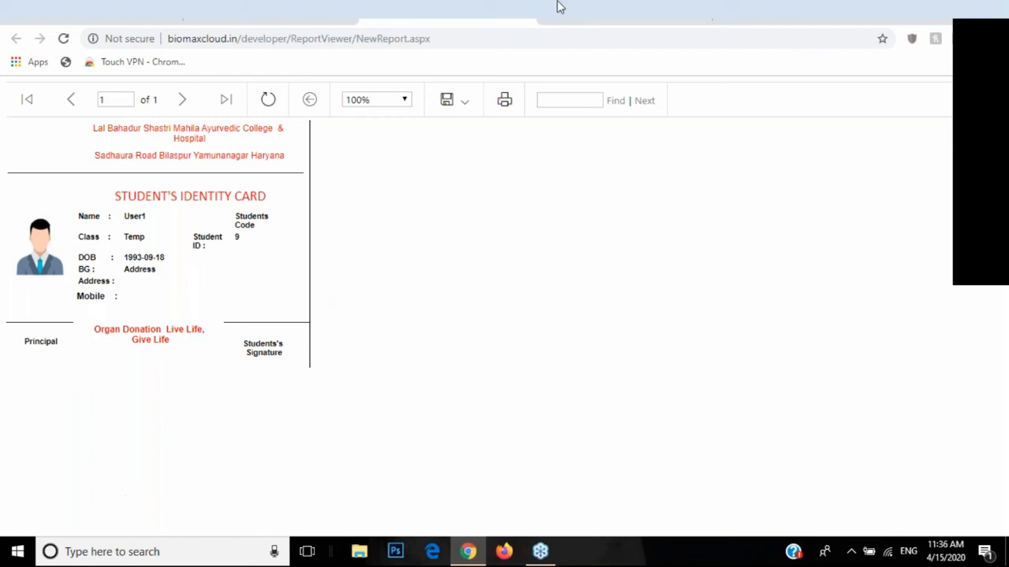
pyautogui.click(473, 100)
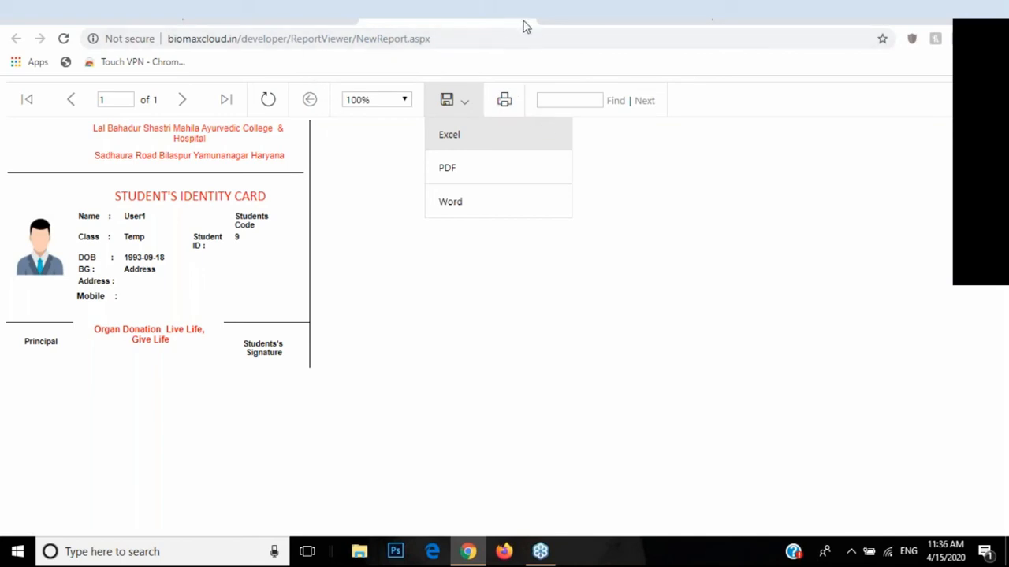
pyautogui.click(268, 10)
# Step: Switch the user type to Employee and generate an ID card for a selected employee
pyautogui.scroll(-4, 150, 279)
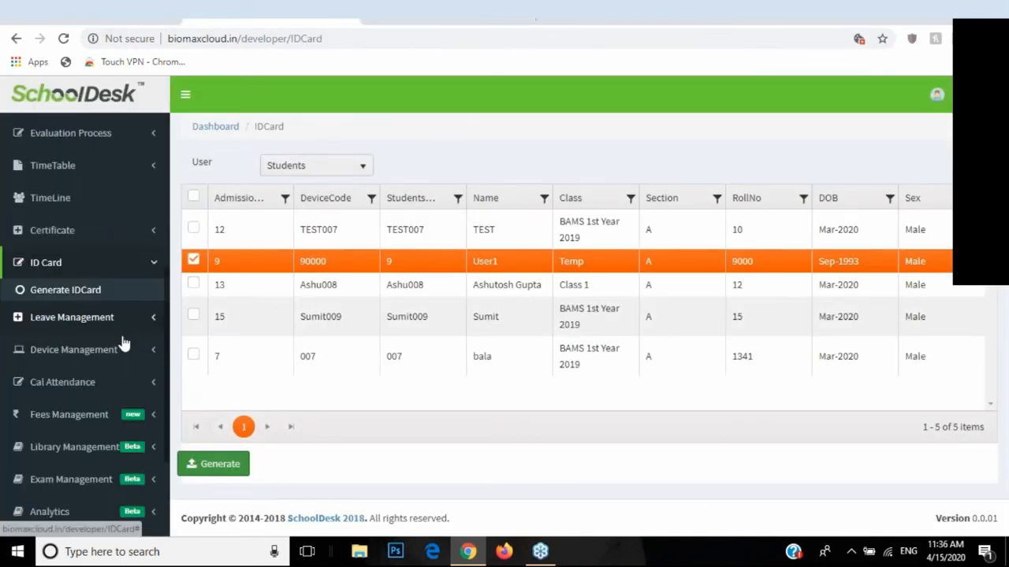
pyautogui.click(277, 181)
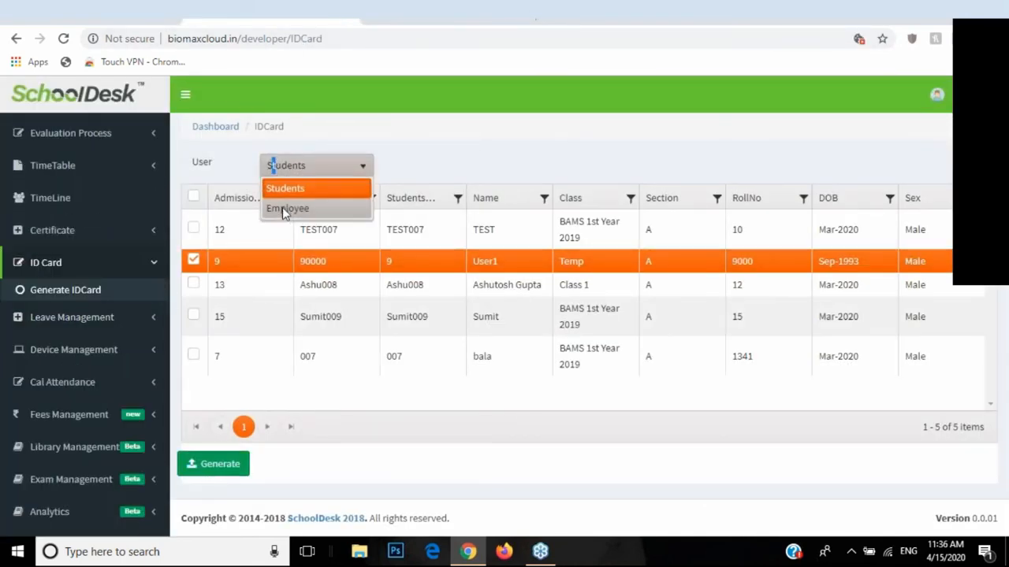
pyautogui.click(270, 209)
pyautogui.click(244, 245)
pyautogui.click(225, 266)
pyautogui.click(211, 466)
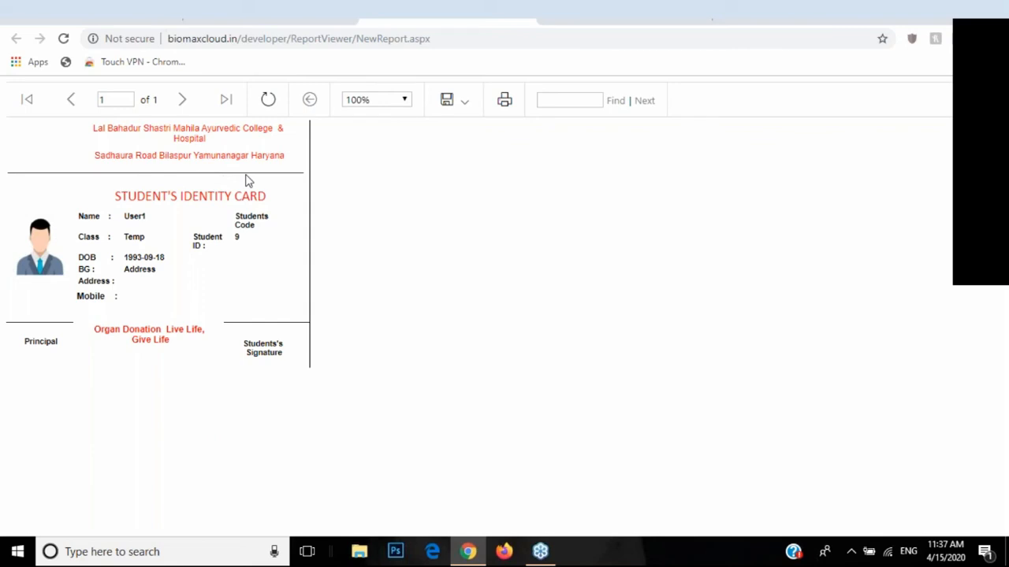
# Step: Close the identity card report, collapse ID Card, and expand Certificate
pyautogui.click(525, 18)
pyautogui.click(97, 268)
pyautogui.click(87, 237)
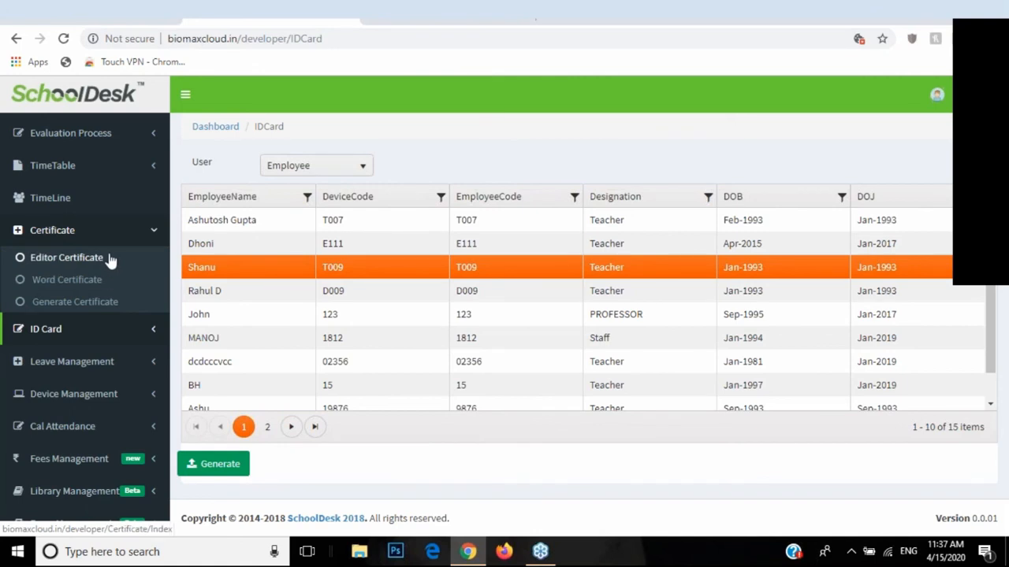
# Step: Start a new editor certificate named 'ab' and discard it without saving
pyautogui.click(45, 264)
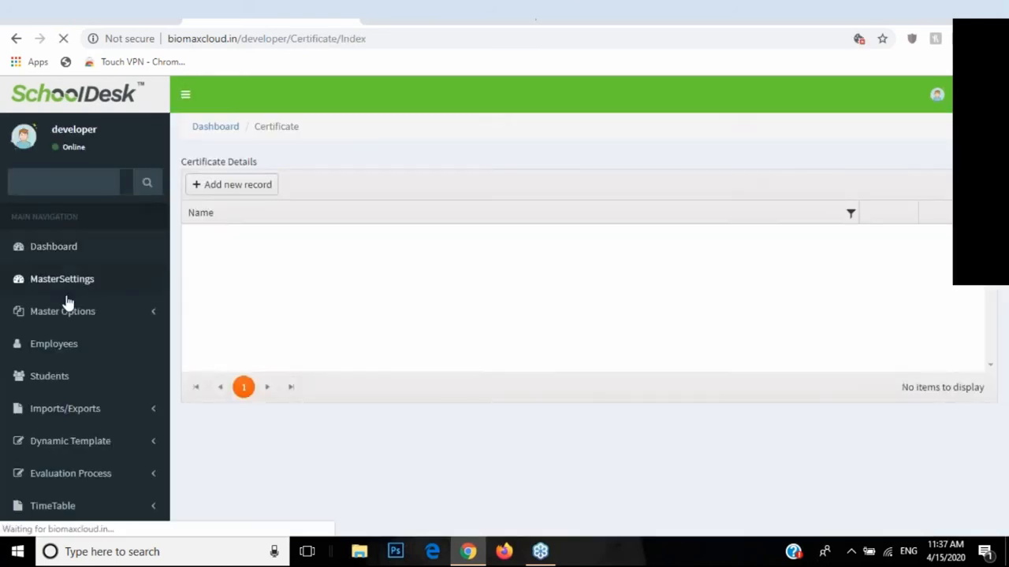
pyautogui.click(245, 186)
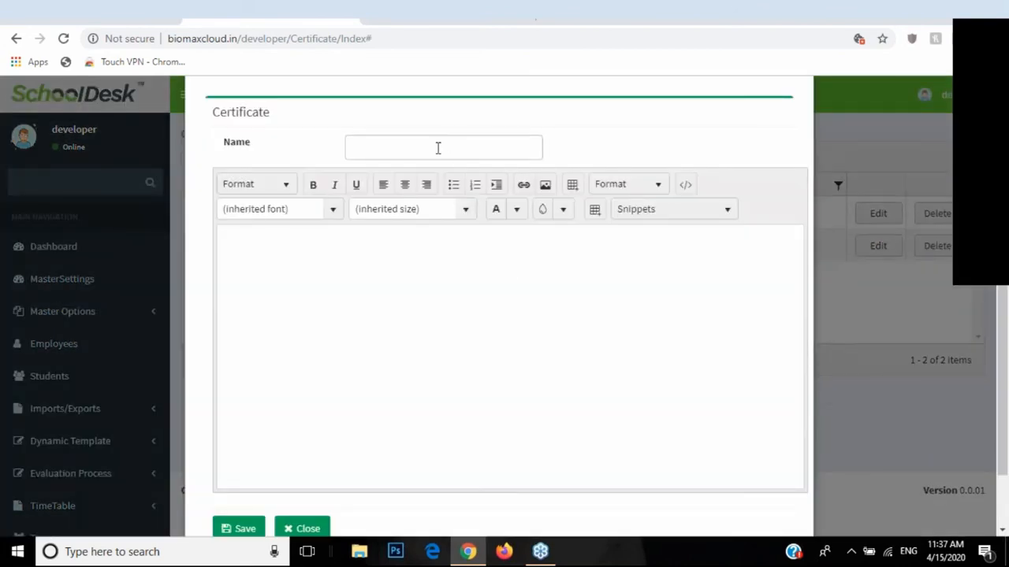
pyautogui.click(439, 147)
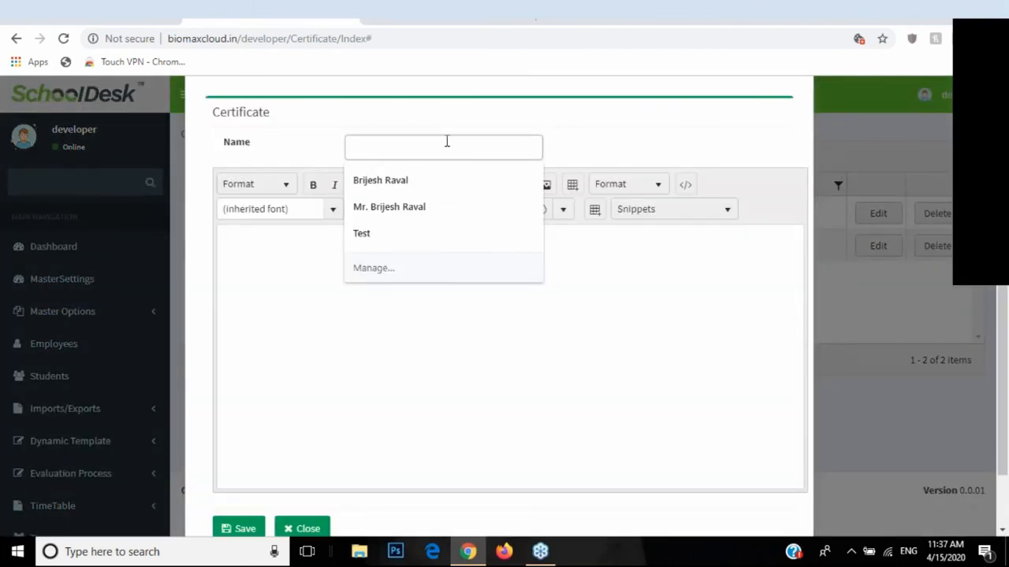
pyautogui.write('abc')
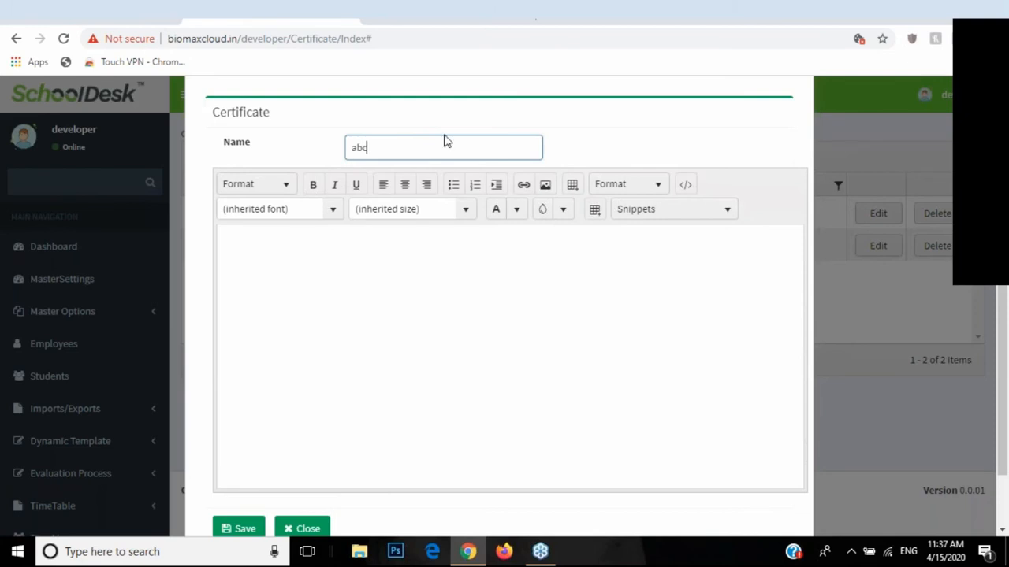
pyautogui.scroll(-1, 417, 228)
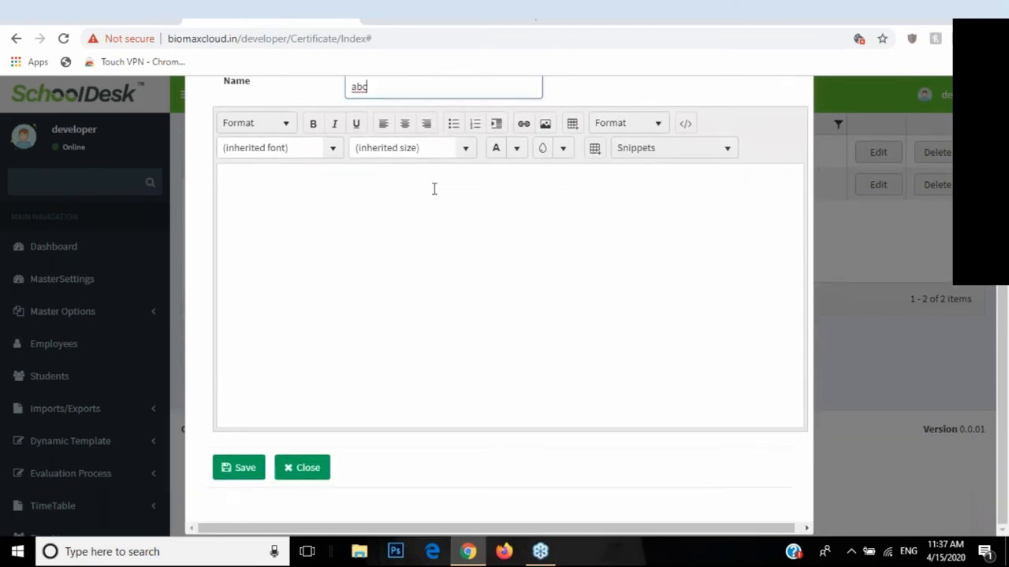
pyautogui.click(301, 468)
pyautogui.scroll(-3, 95, 390)
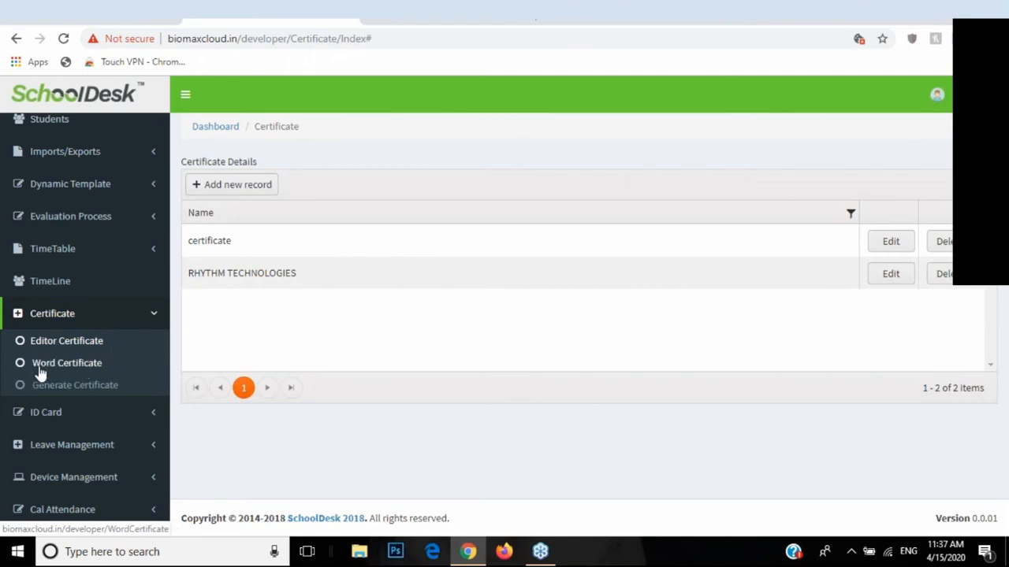
# Step: Start a new Word certificate record with the name ABCD
pyautogui.click(65, 367)
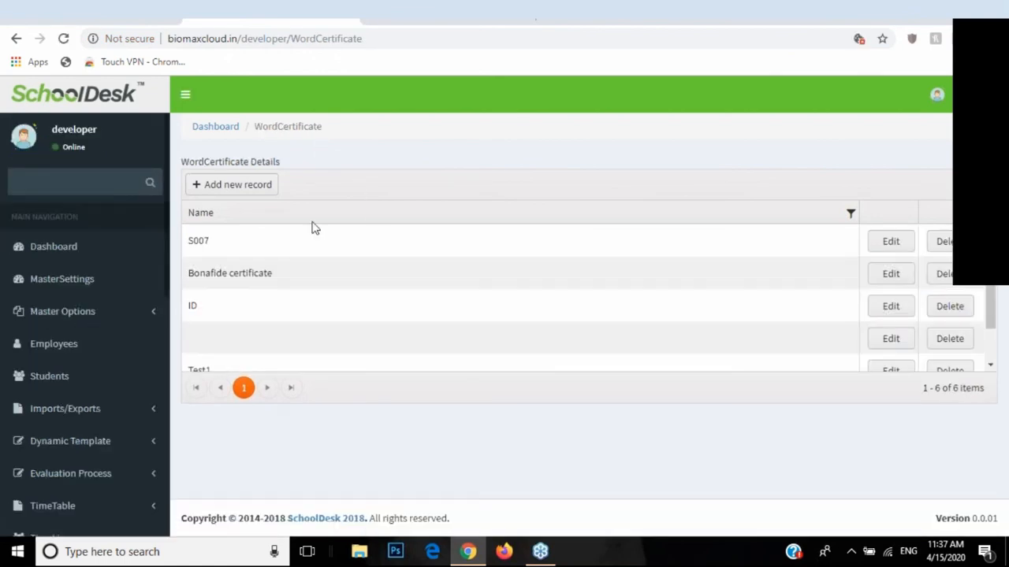
pyautogui.click(252, 186)
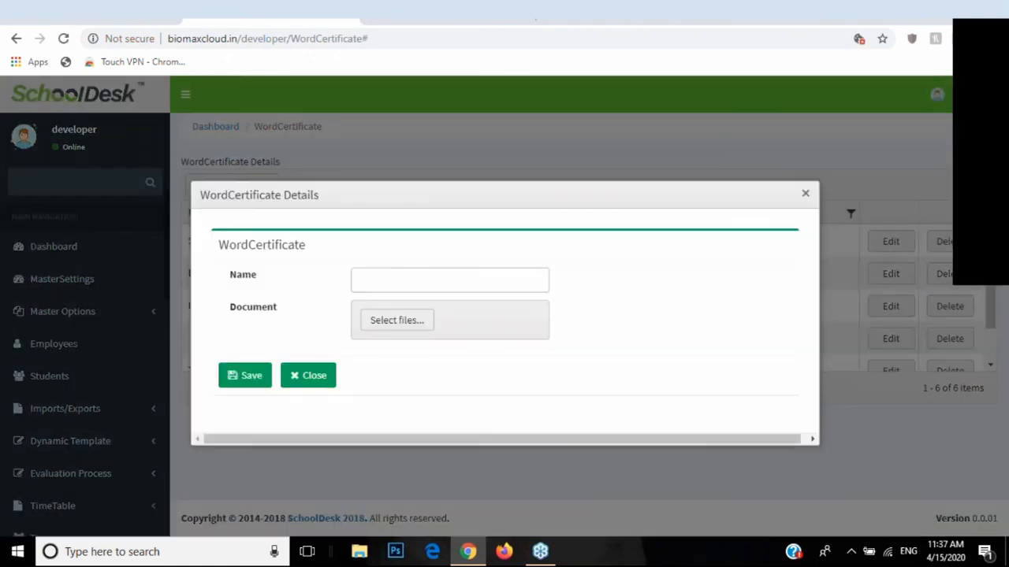
pyautogui.click(418, 279)
pyautogui.write('ABCD')
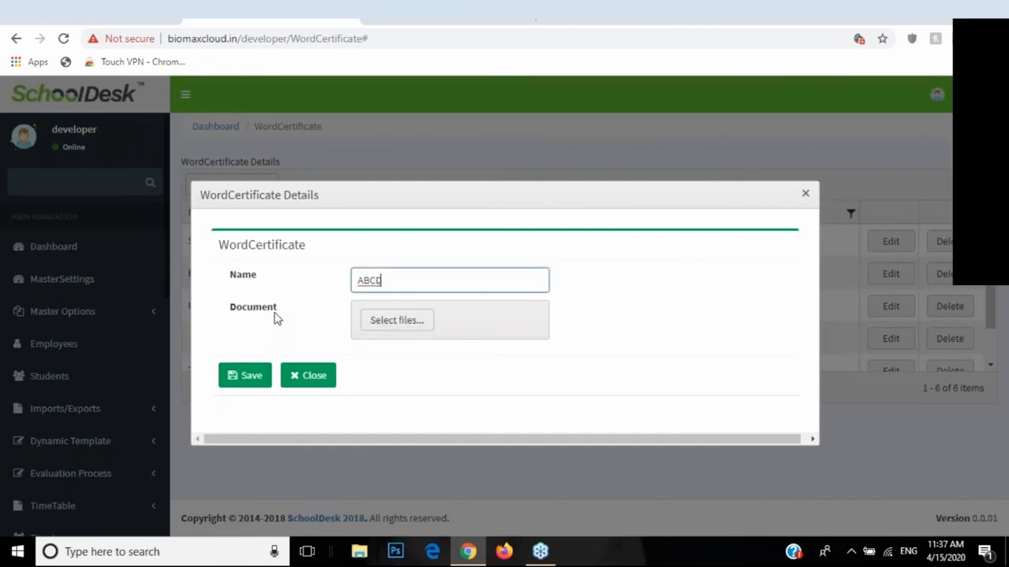
# Step: Attach New Certificate.docx, save the certificate and dismiss the success message
pyautogui.click(381, 335)
pyautogui.click(442, 118)
pyautogui.click(408, 328)
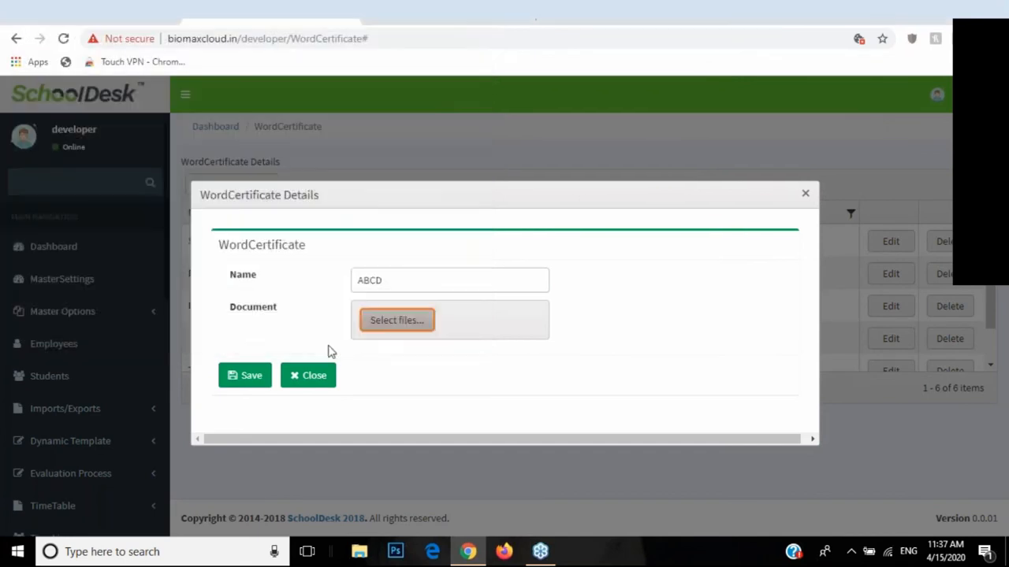
pyautogui.click(259, 423)
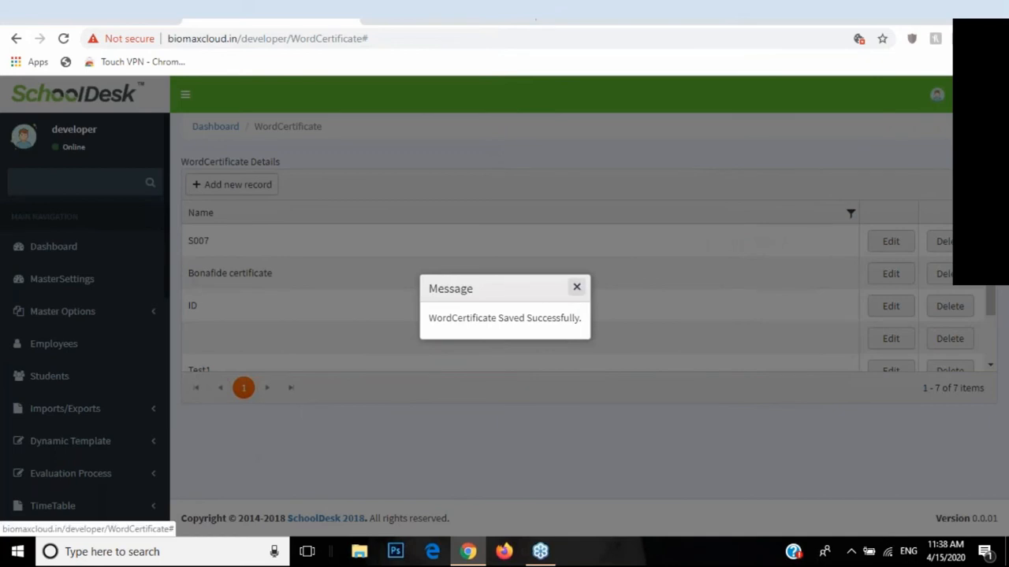
pyautogui.click(577, 287)
pyautogui.scroll(-6, 109, 355)
pyautogui.scroll(2, 111, 339)
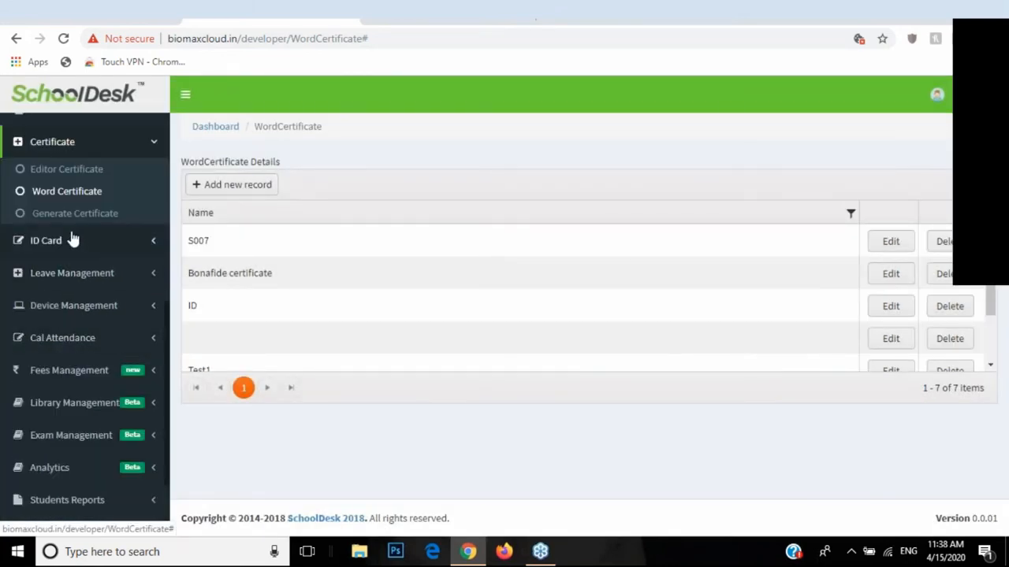
# Step: On Generate Certificate, choose Student 1 as the student and Class 1 as the class
pyautogui.click(50, 221)
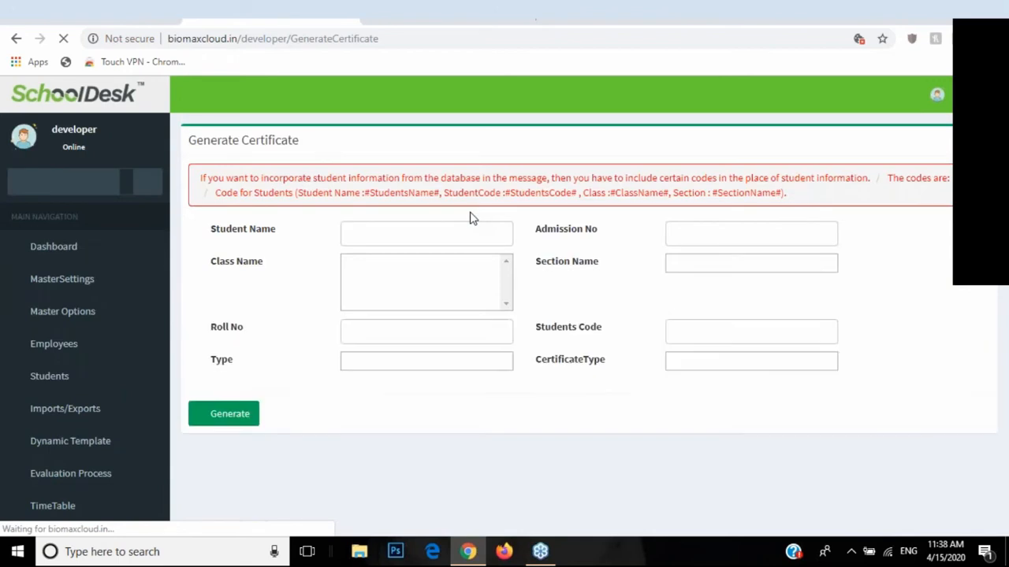
pyautogui.click(360, 234)
pyautogui.click(383, 271)
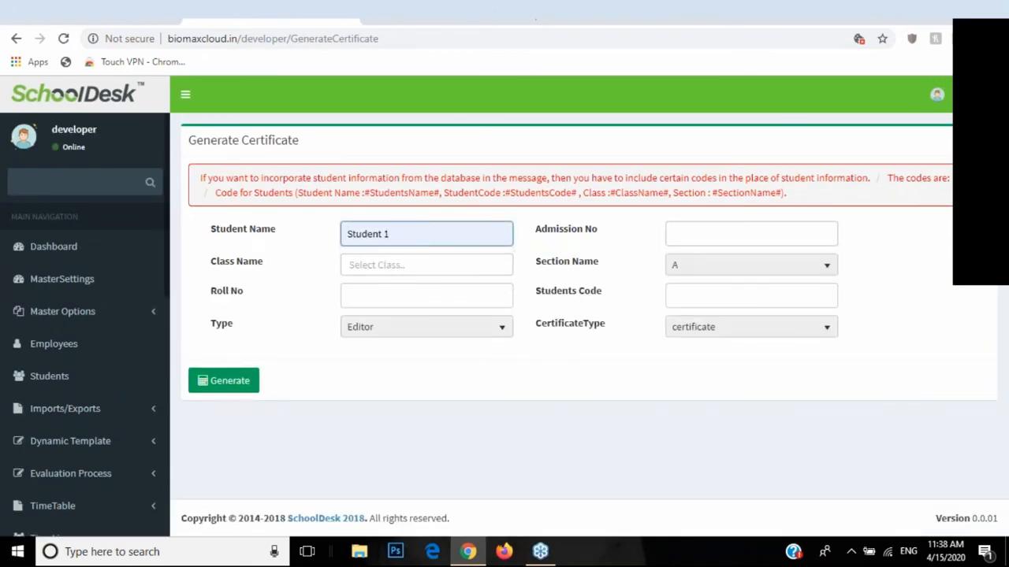
pyautogui.click(410, 265)
pyautogui.click(387, 324)
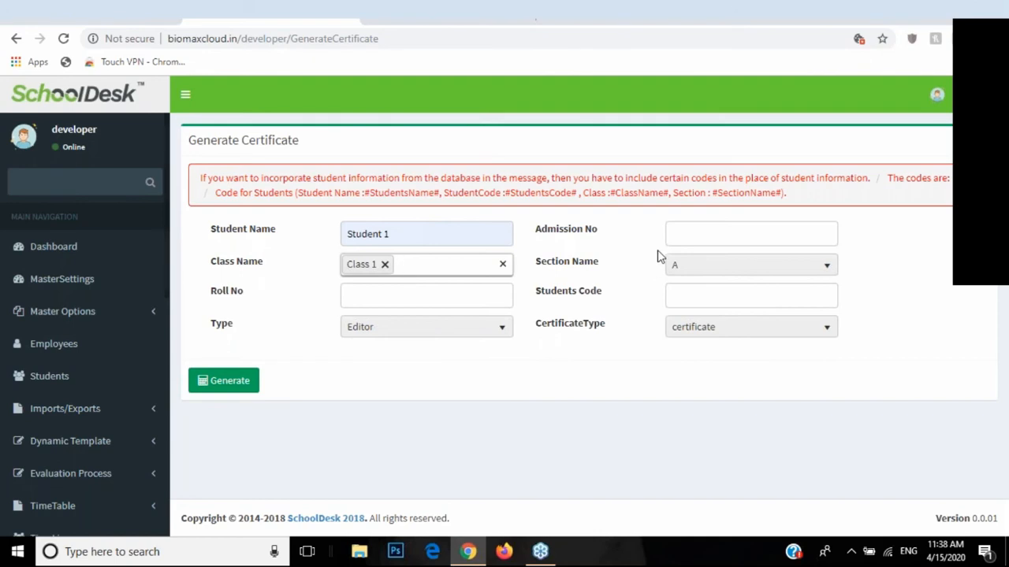
pyautogui.scroll(-3, 83, 338)
pyautogui.click(106, 318)
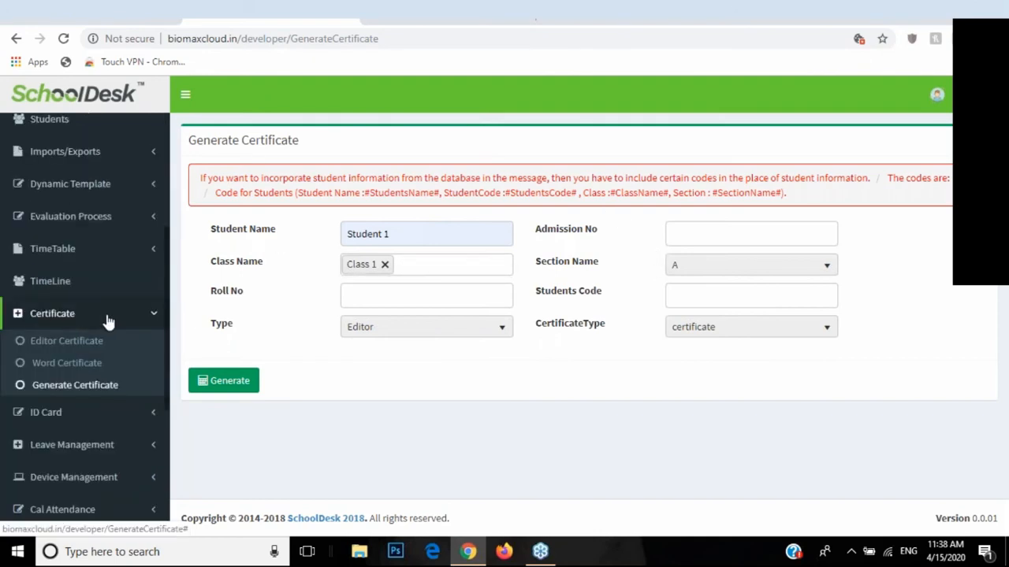
pyautogui.scroll(2, 142, 292)
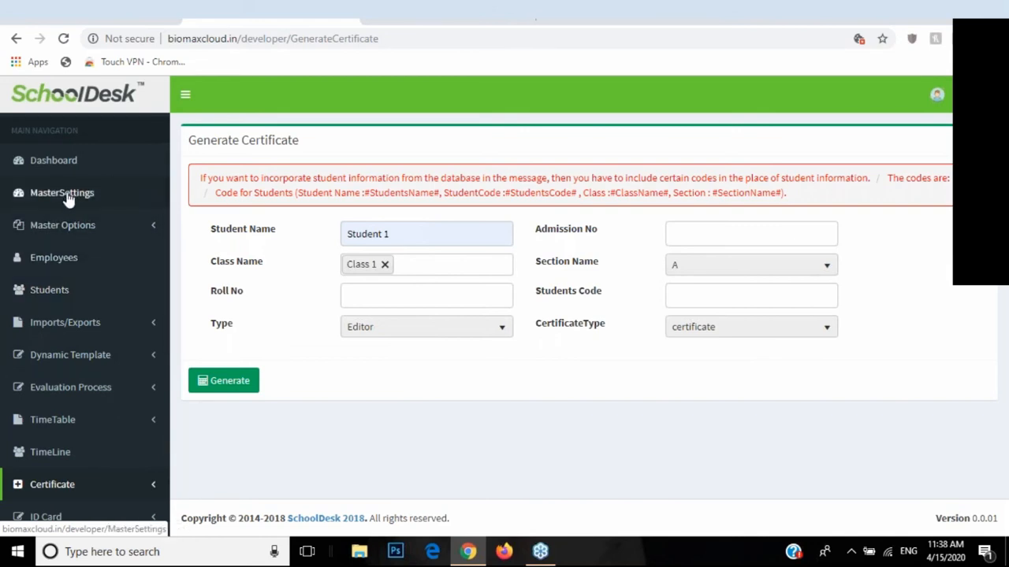
# Step: Open Master Settings and keep the attendance calculation method as Subject Wise
pyautogui.click(65, 197)
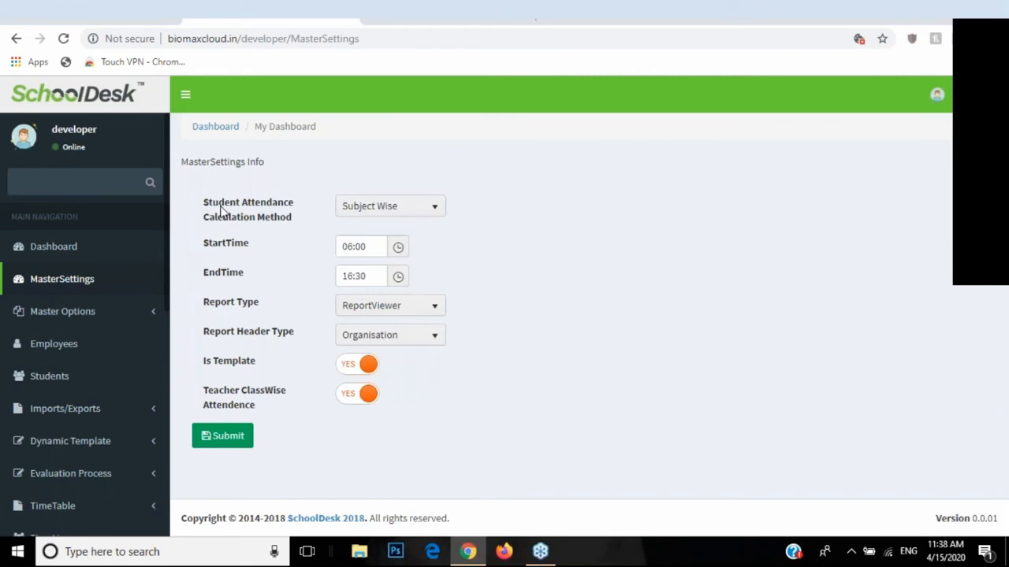
pyautogui.moveTo(203, 209); pyautogui.dragTo(291, 228)
pyautogui.click(329, 219)
pyautogui.click(357, 217)
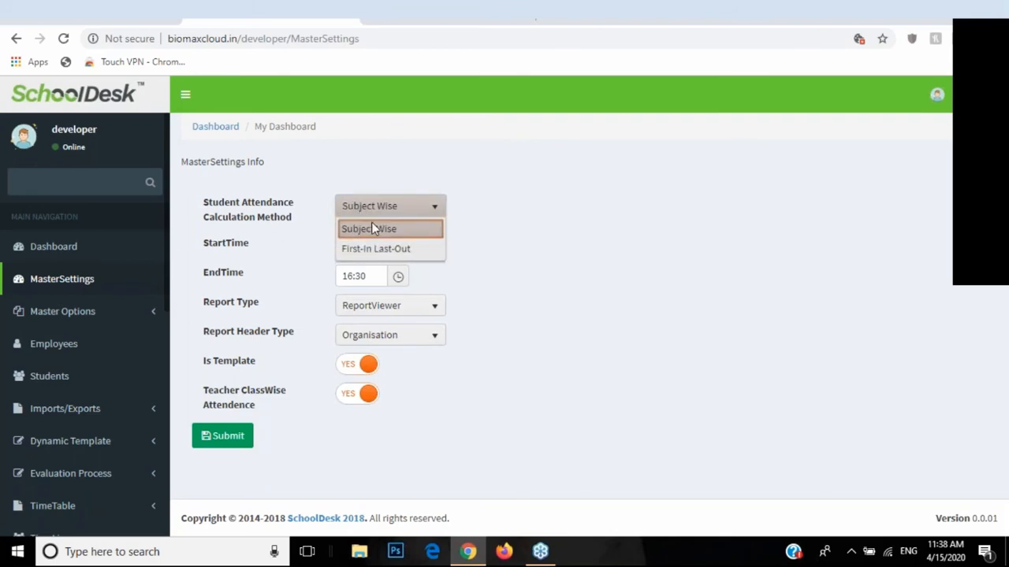
pyautogui.click(372, 227)
pyautogui.click(371, 213)
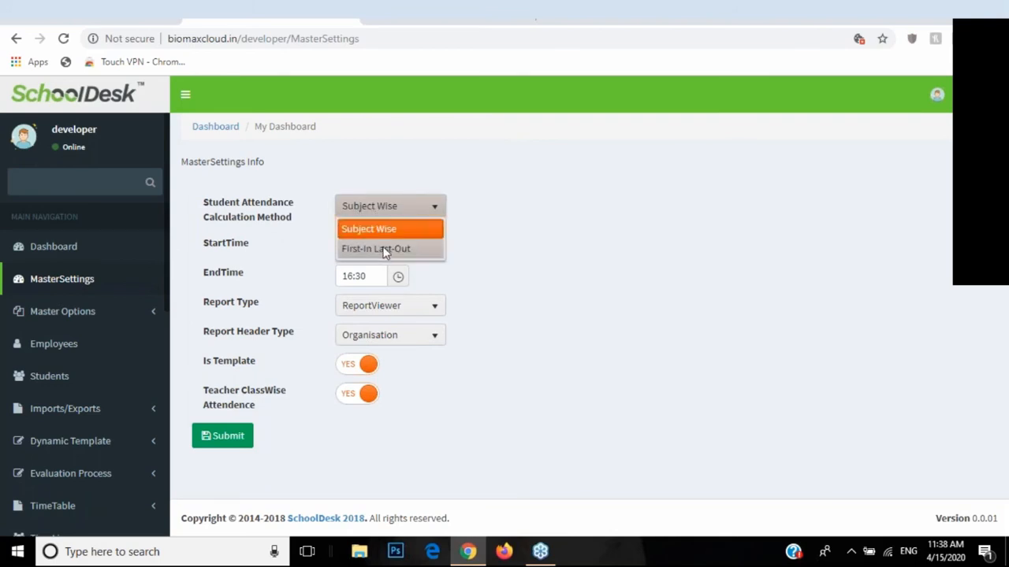
pyautogui.click(383, 224)
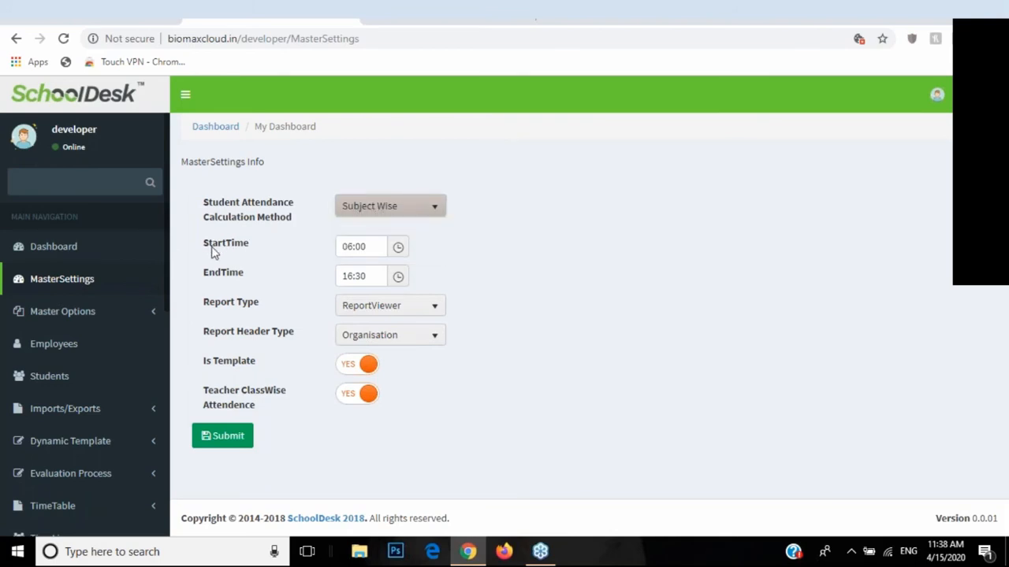
# Step: Review the 06:00–16:30 hours, keeping ReportViewer reports and an Organisation report header
pyautogui.moveTo(209, 251); pyautogui.dragTo(251, 311)
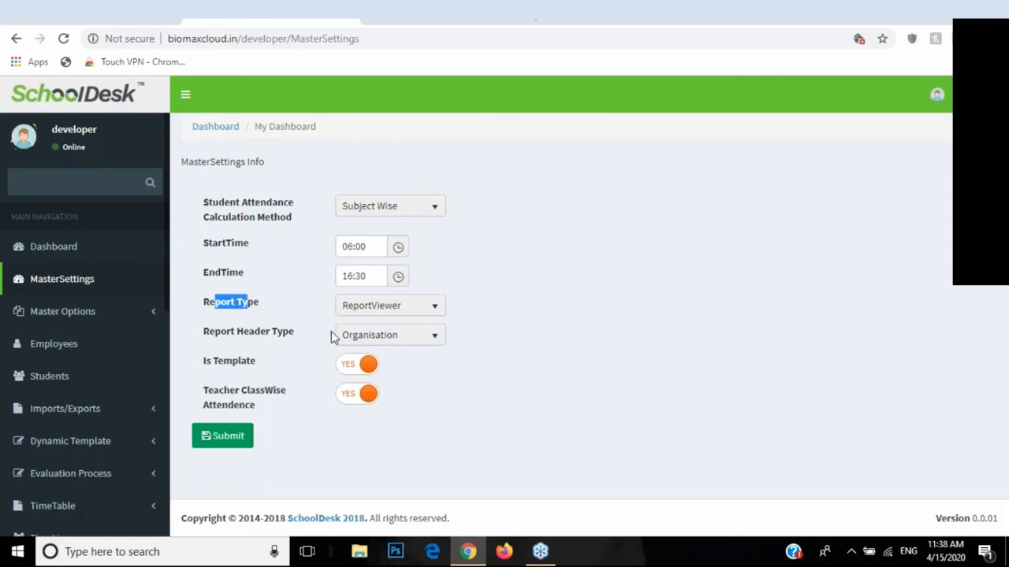
pyautogui.click(358, 314)
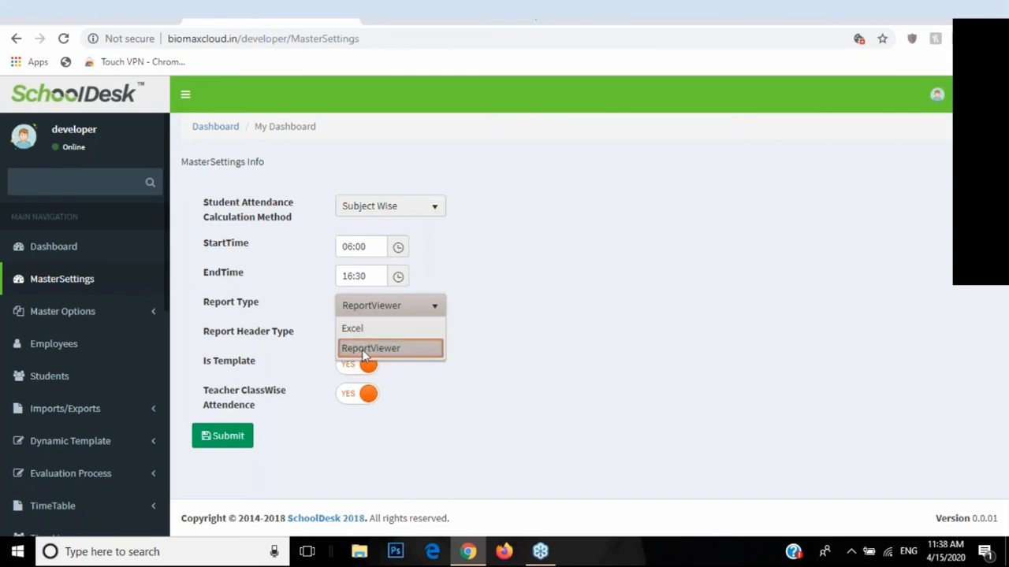
pyautogui.click(363, 313)
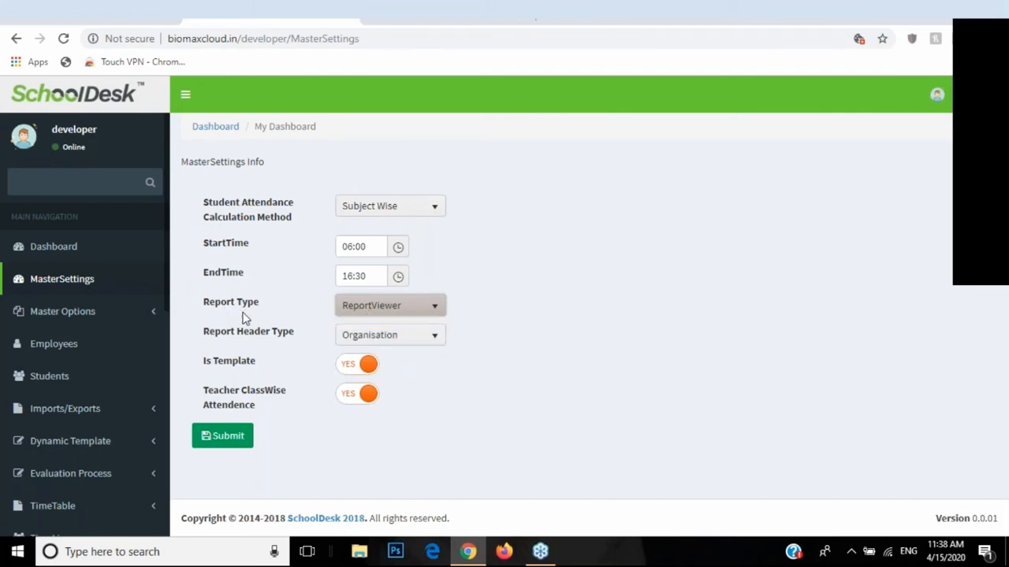
pyautogui.moveTo(206, 338); pyautogui.dragTo(321, 343)
pyautogui.click(360, 341)
pyautogui.click(355, 337)
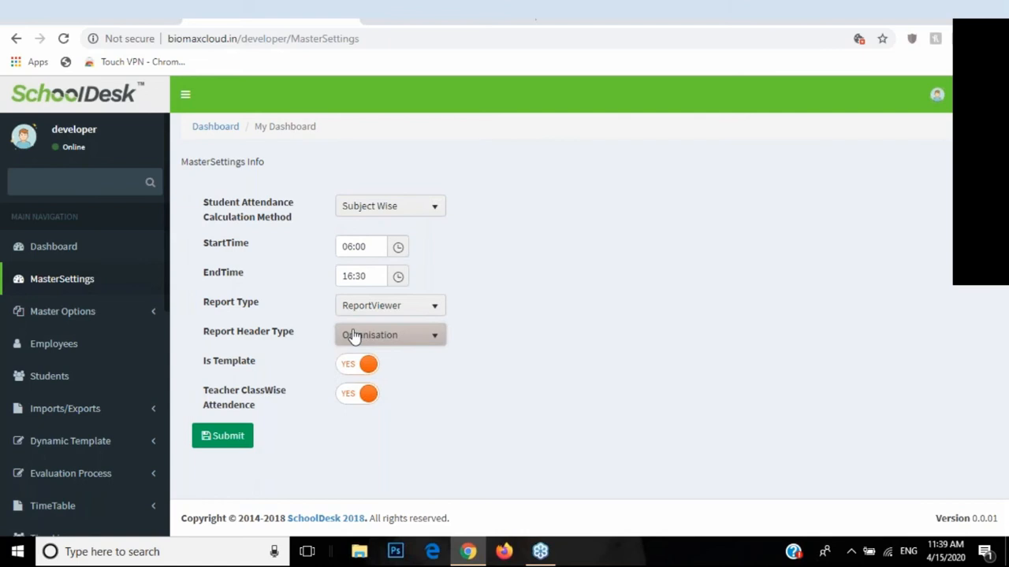
pyautogui.click(354, 344)
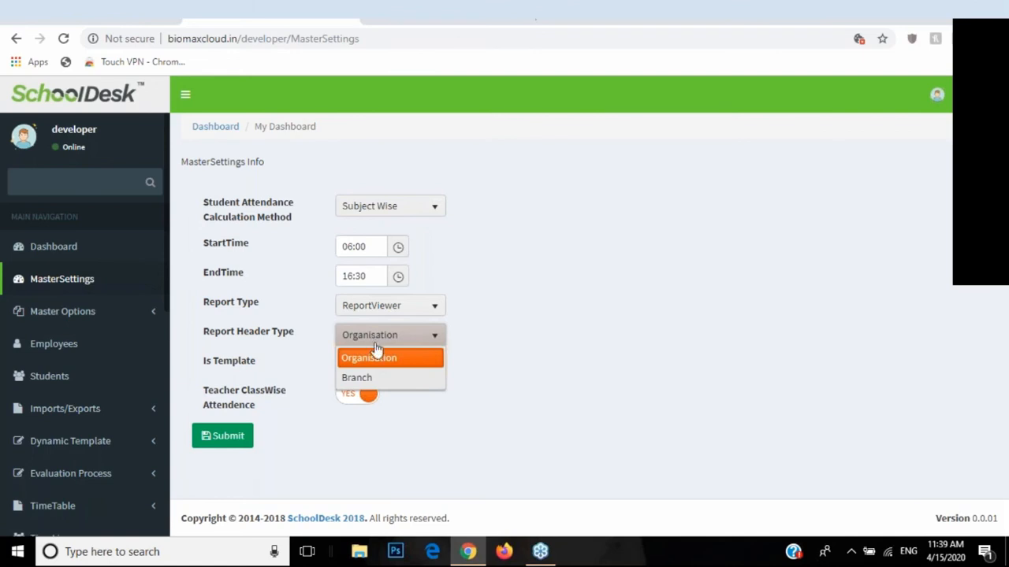
pyautogui.click(376, 356)
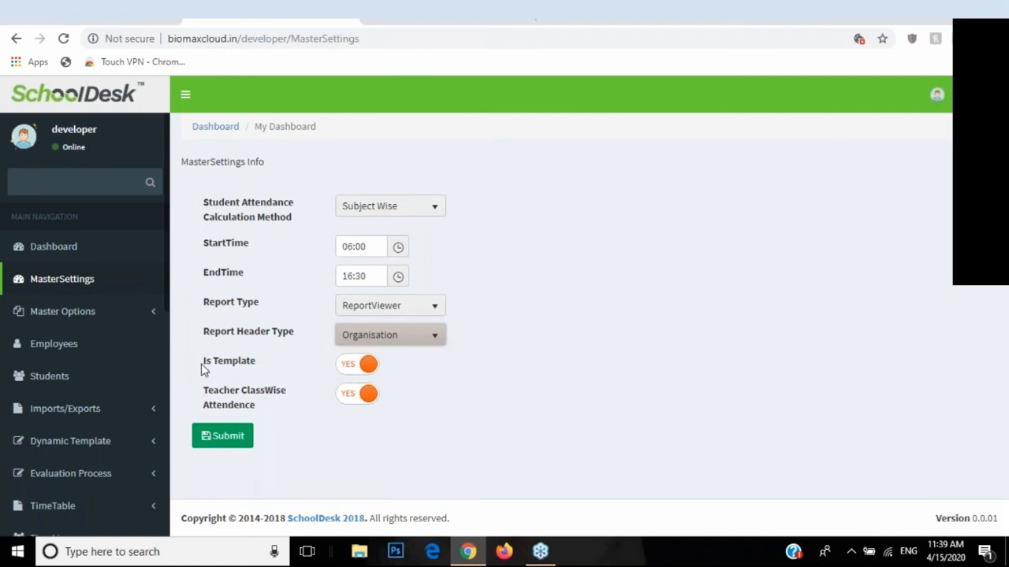
pyautogui.moveTo(209, 370); pyautogui.dragTo(243, 373)
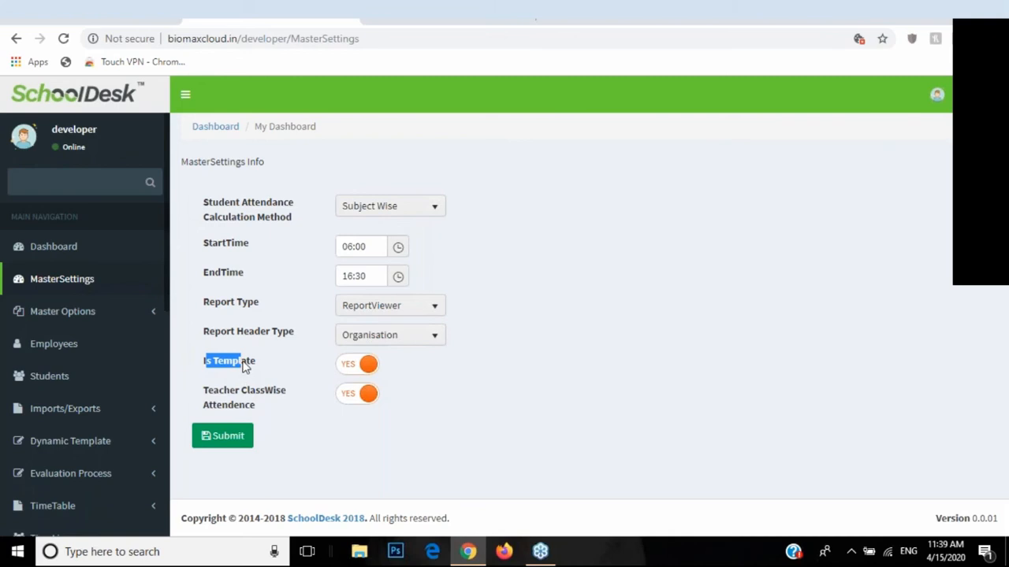
pyautogui.click(245, 353)
# Step: After a glance at the CFAL tab, toggle Is Template off and back on to YES
pyautogui.click(470, 19)
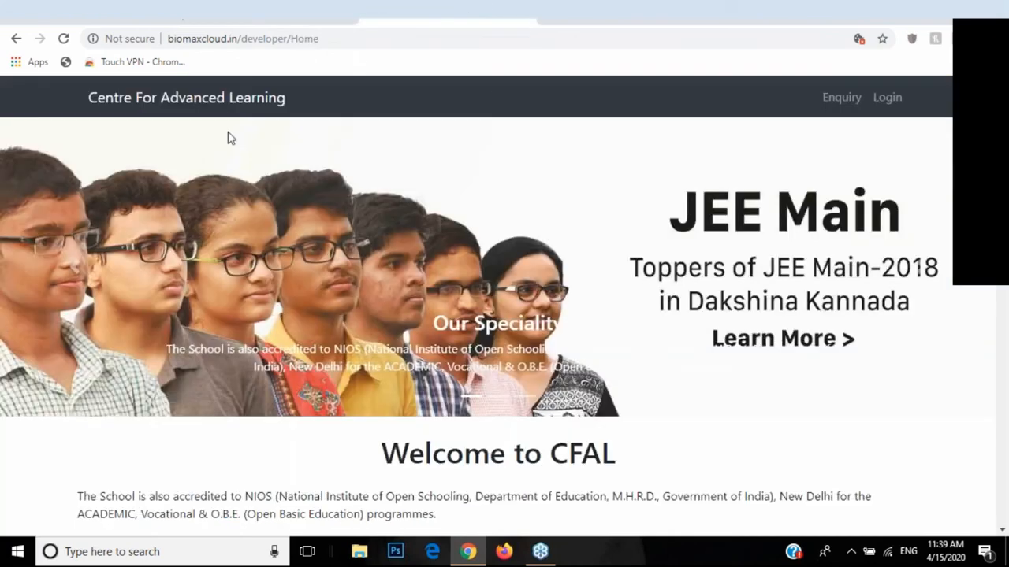
pyautogui.click(247, 12)
pyautogui.click(364, 371)
pyautogui.click(365, 372)
pyautogui.moveTo(201, 398); pyautogui.dragTo(326, 399)
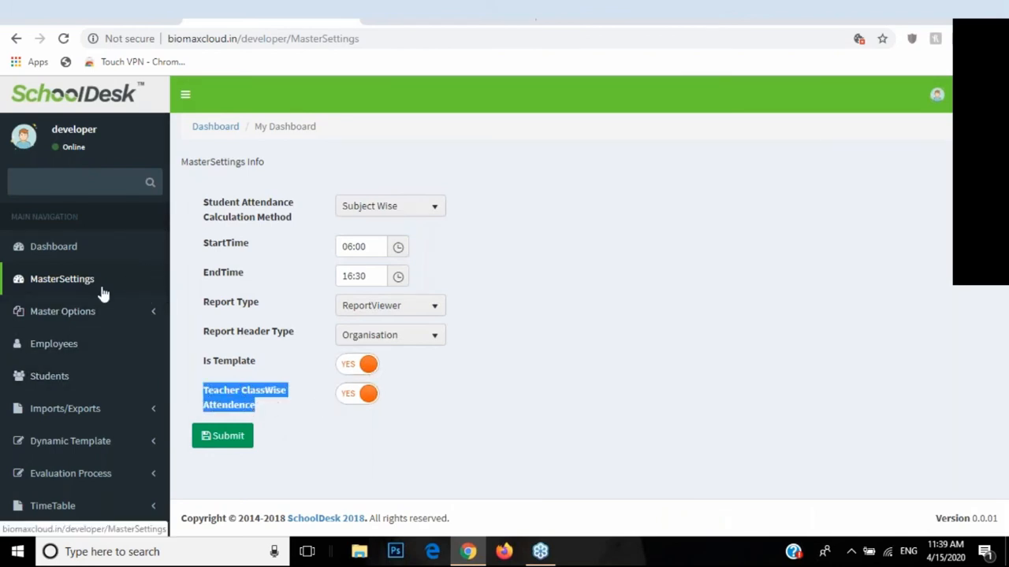
pyautogui.scroll(-3, 101, 297)
pyautogui.scroll(-3, 111, 318)
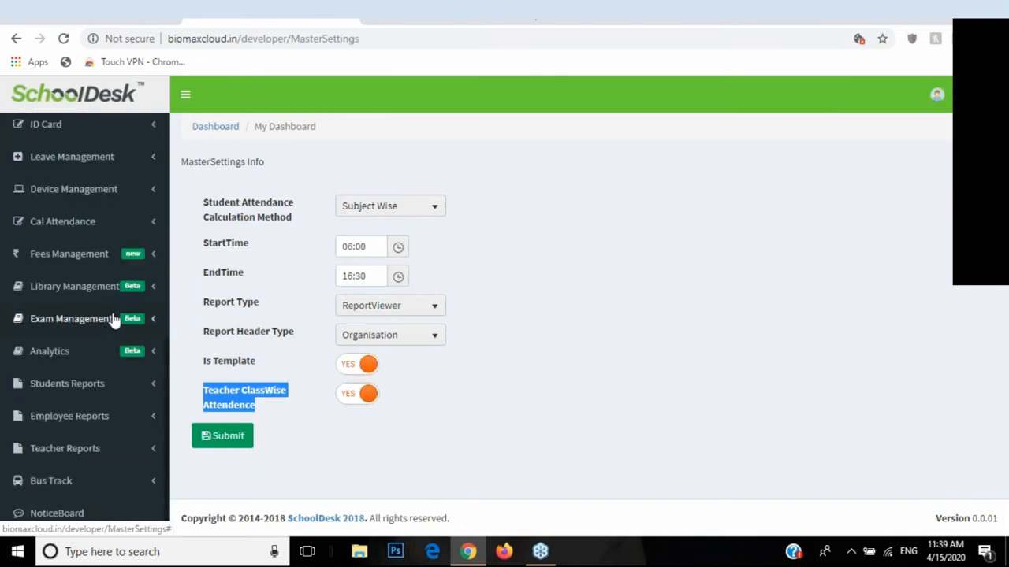
pyautogui.scroll(6, 113, 319)
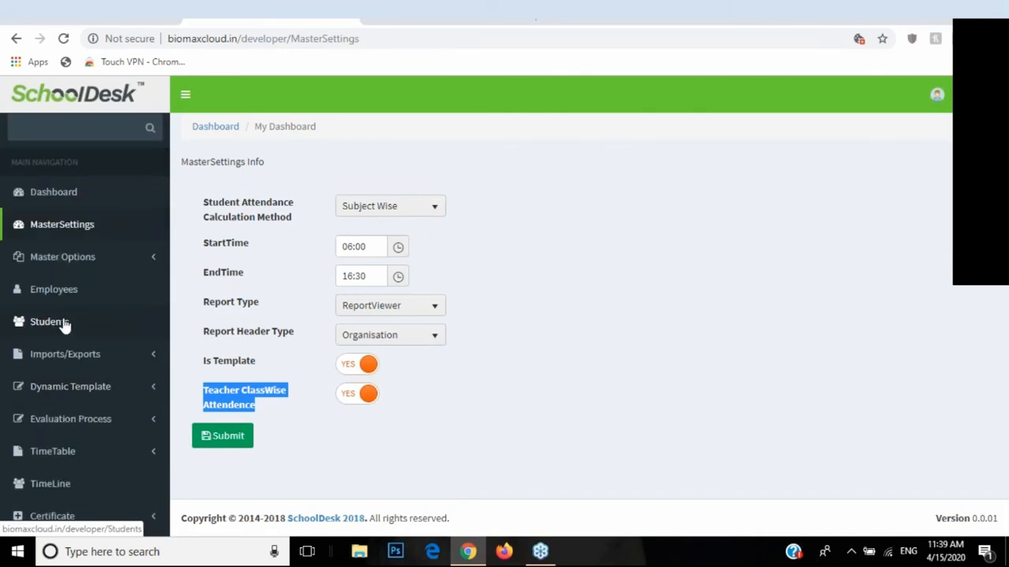
# Step: View the Employees list briefly, then open the Students list of five students
pyautogui.click(33, 292)
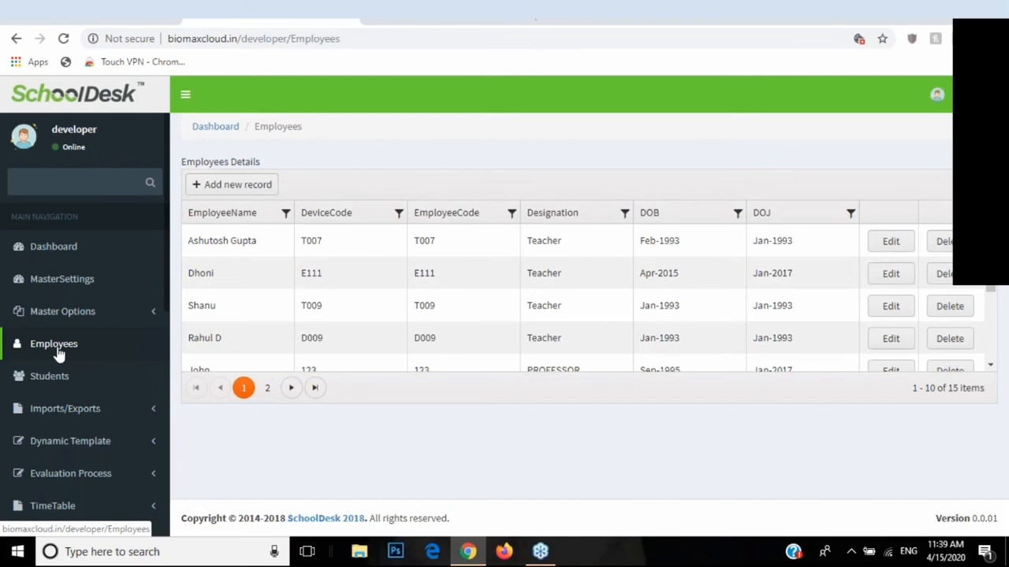
pyautogui.click(60, 379)
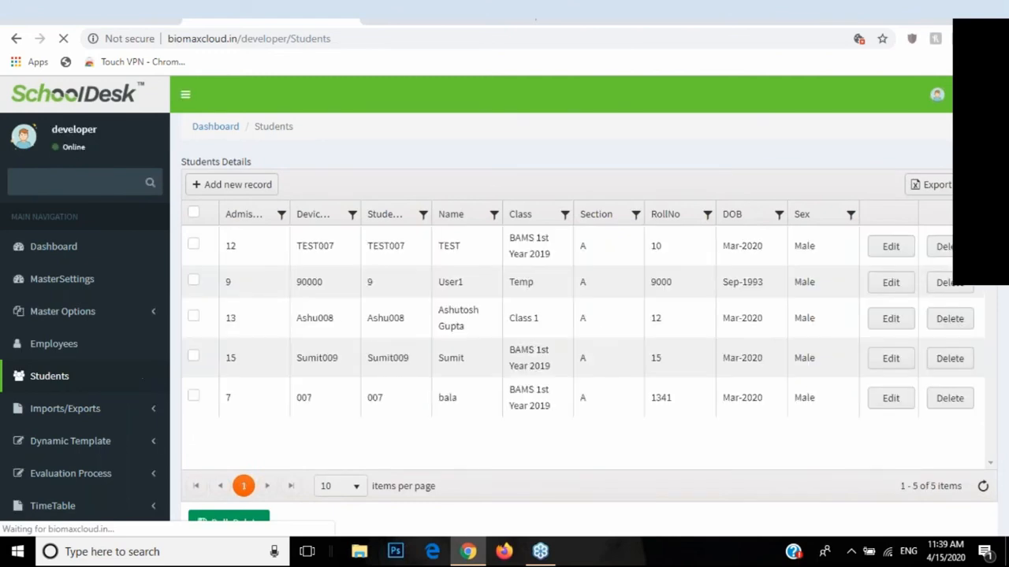
# Step: Edit the Temp-class student, tick UsingMobileApp, enter an app password, and save
pyautogui.click(885, 290)
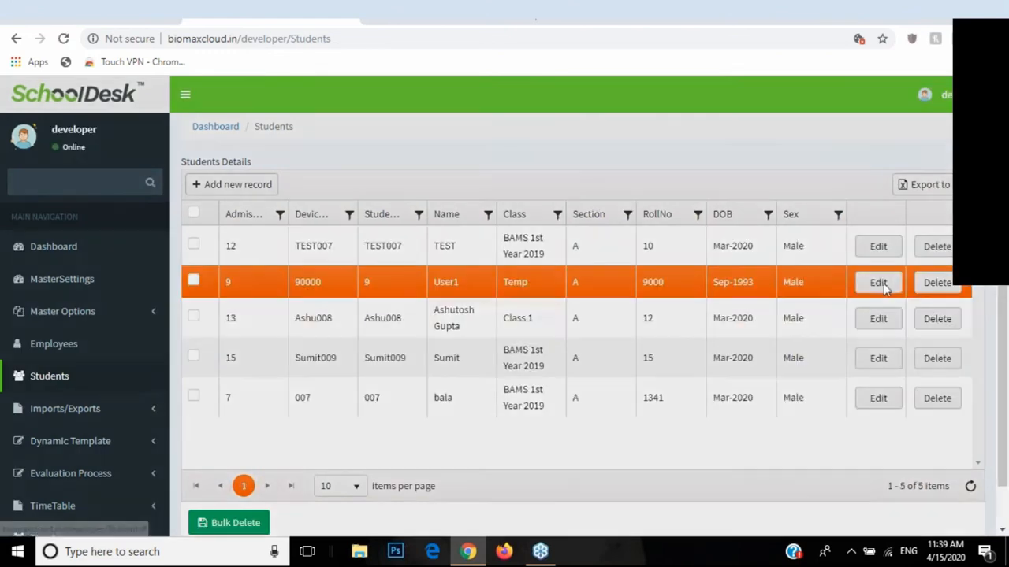
pyautogui.scroll(-3, 626, 334)
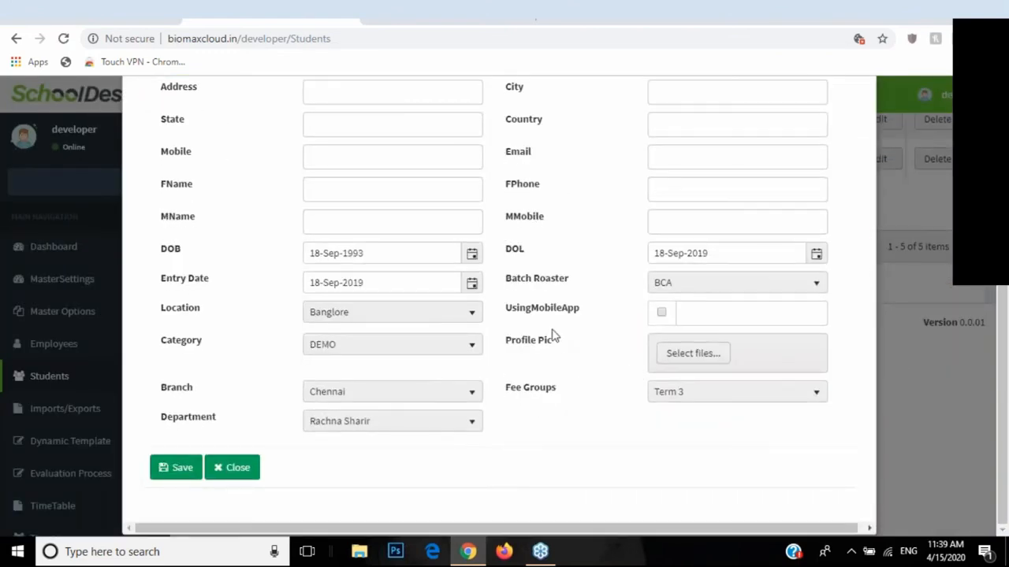
pyautogui.moveTo(508, 313); pyautogui.dragTo(583, 312)
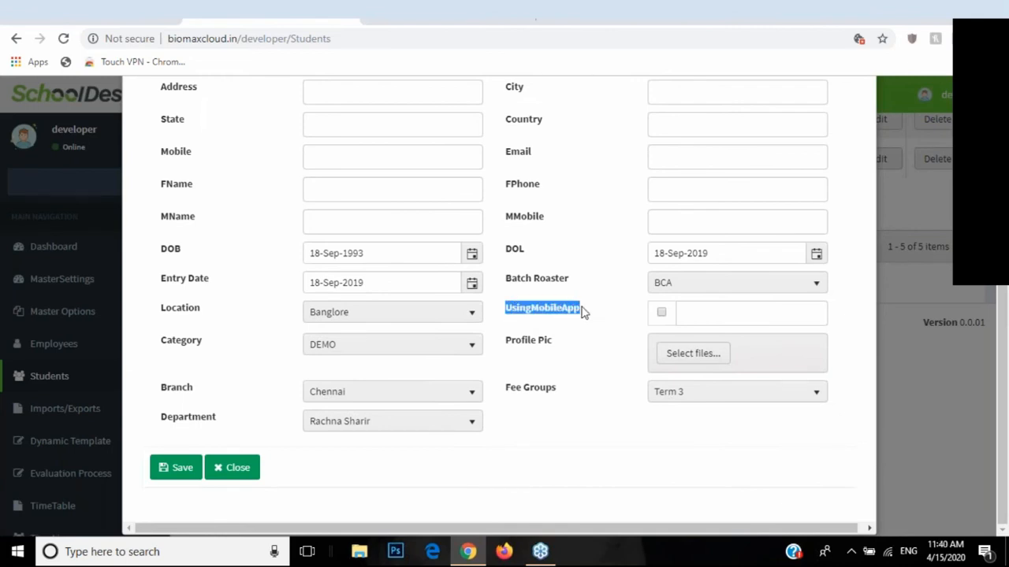
pyautogui.click(662, 313)
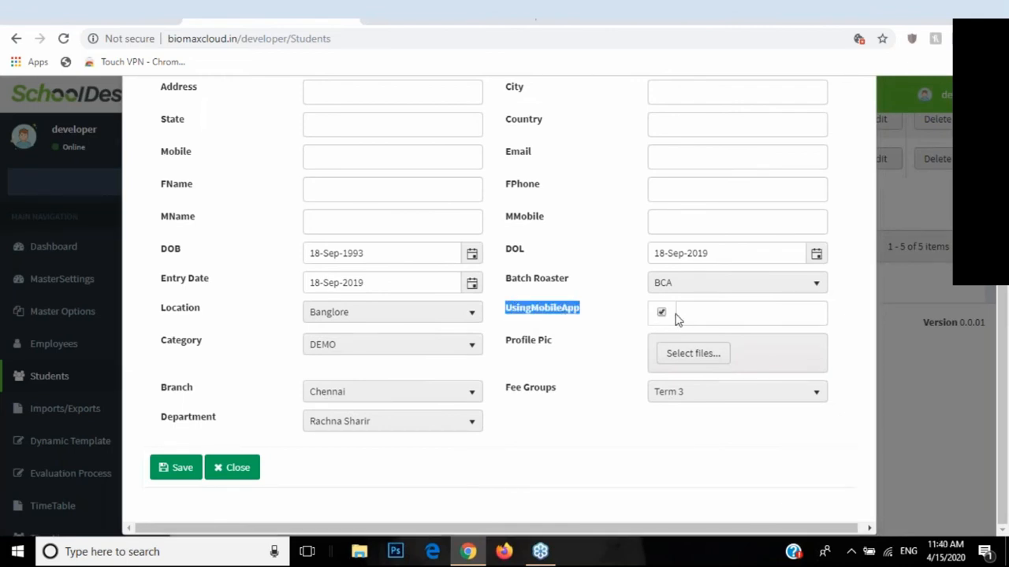
pyautogui.click(683, 312)
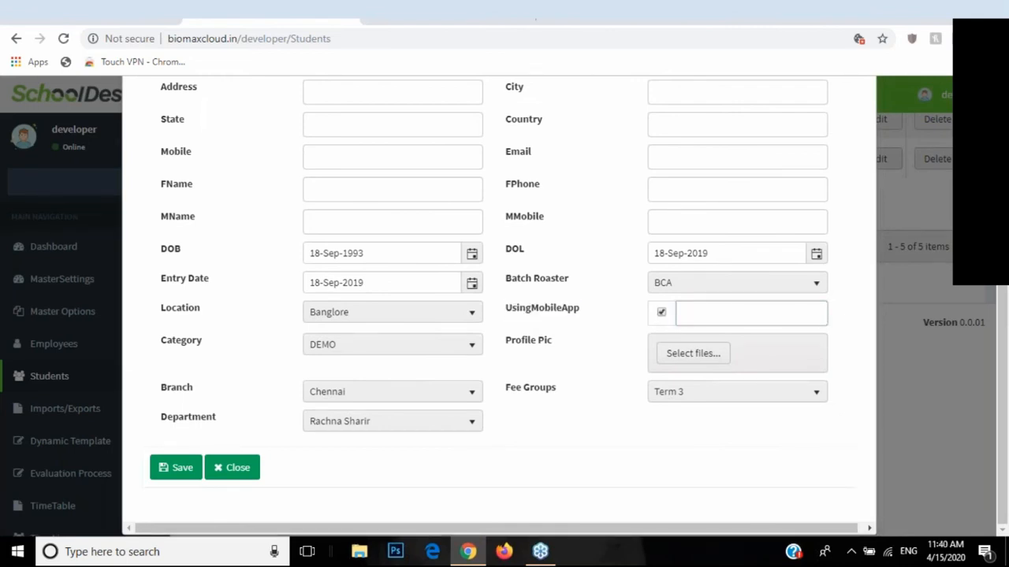
pyautogui.write('12345')
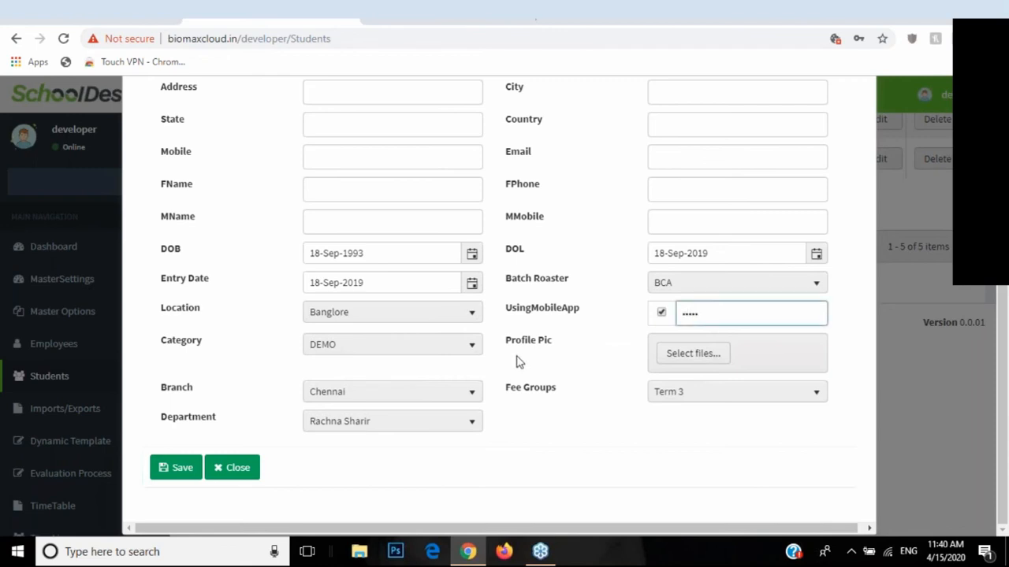
pyautogui.scroll(1, 516, 361)
pyautogui.scroll(3, 517, 360)
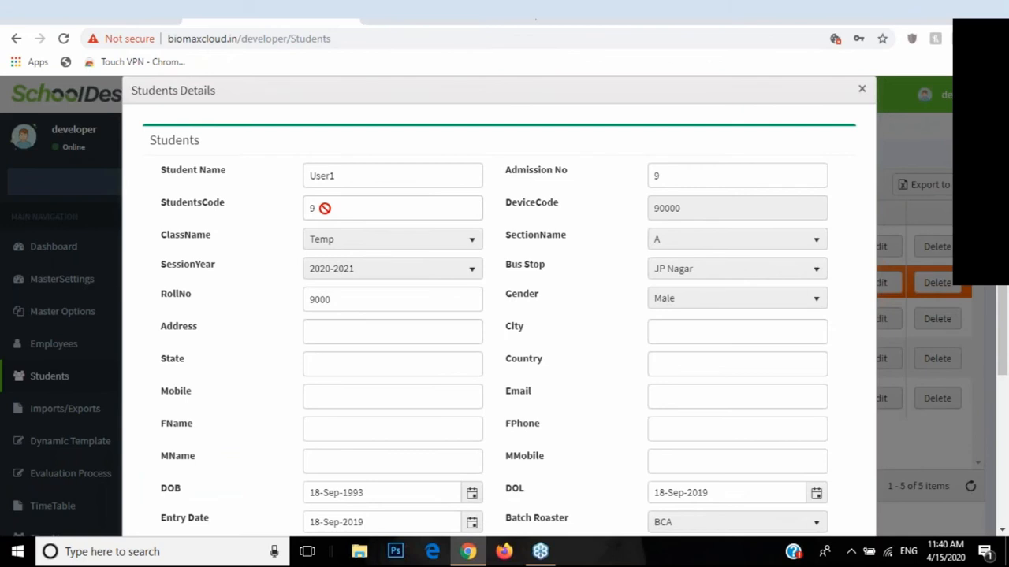
pyautogui.scroll(-3, 552, 340)
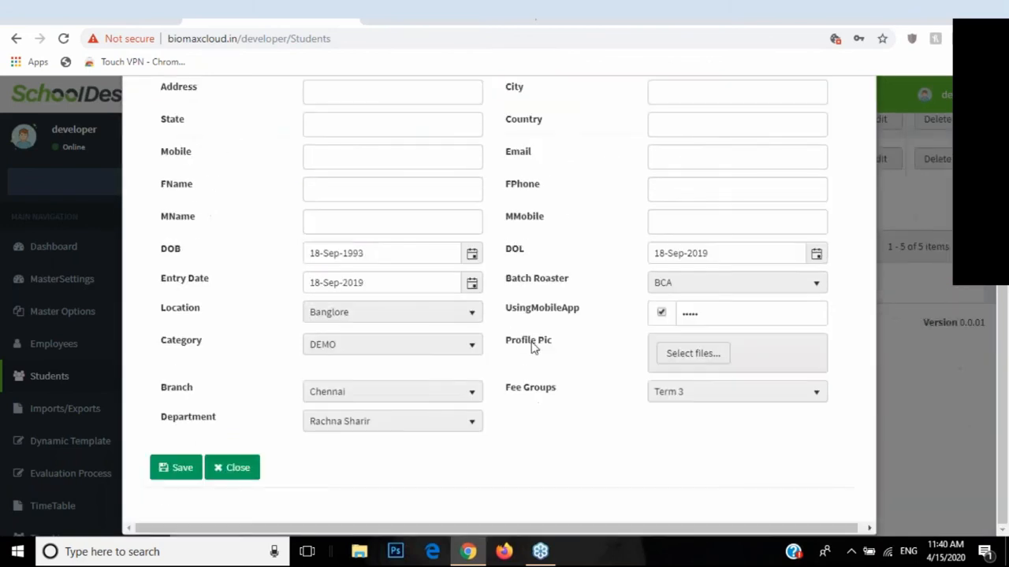
pyautogui.moveTo(704, 313); pyautogui.dragTo(661, 319)
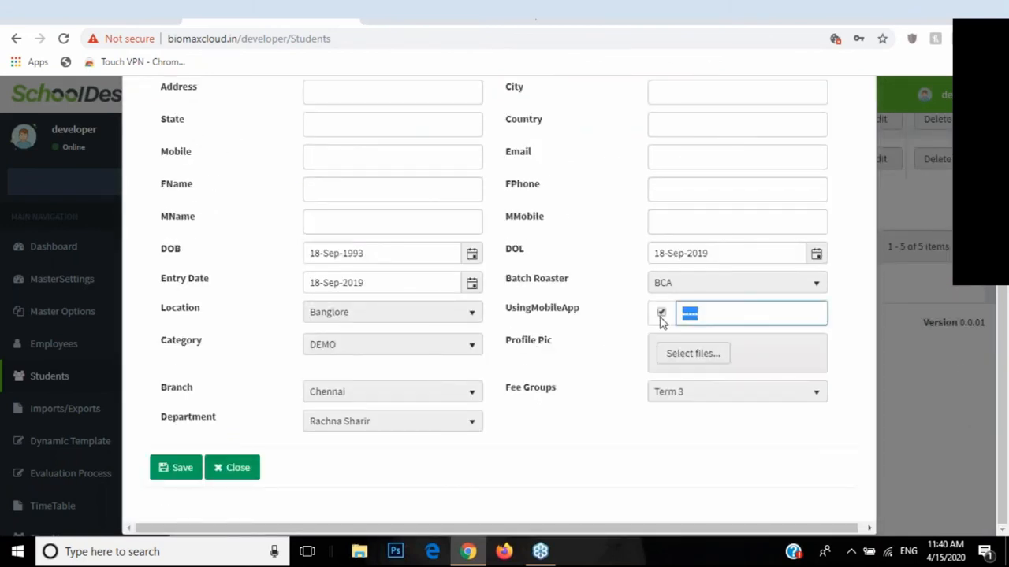
pyautogui.click(166, 468)
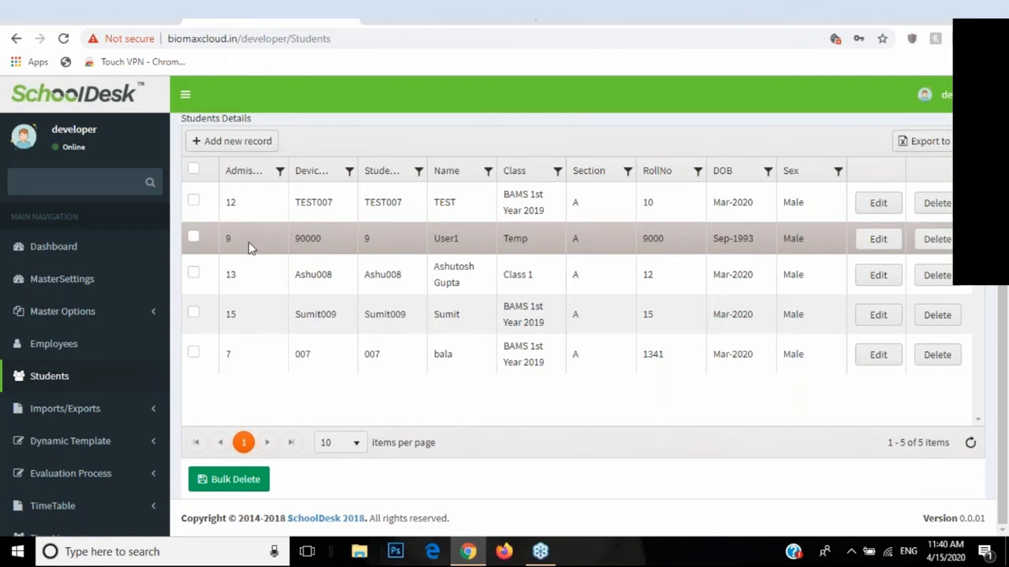
# Step: Edit the Class 1 student, overwrite the existing app password with a new one, and save
pyautogui.click(154, 322)
pyautogui.click(51, 319)
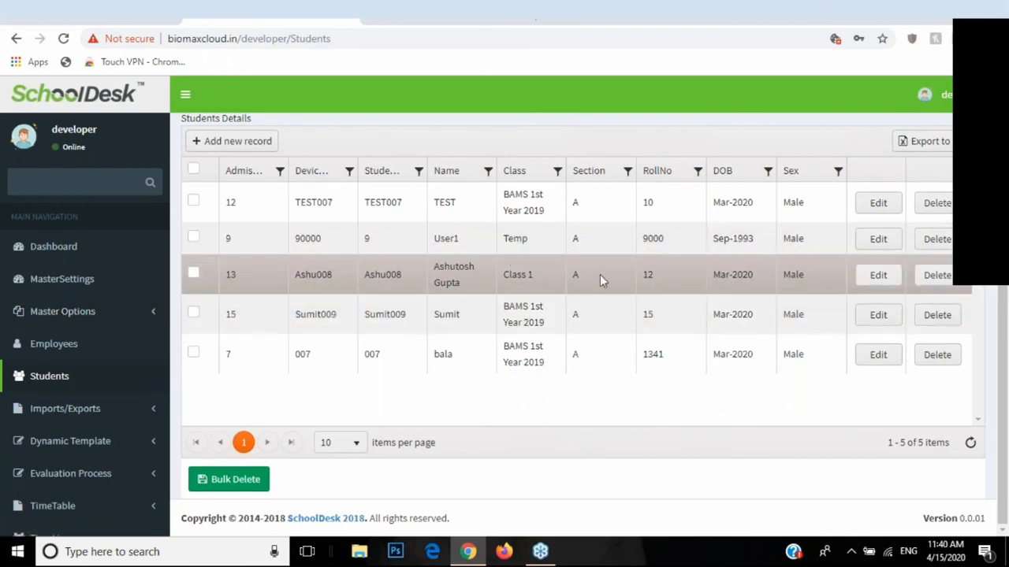
pyautogui.click(878, 272)
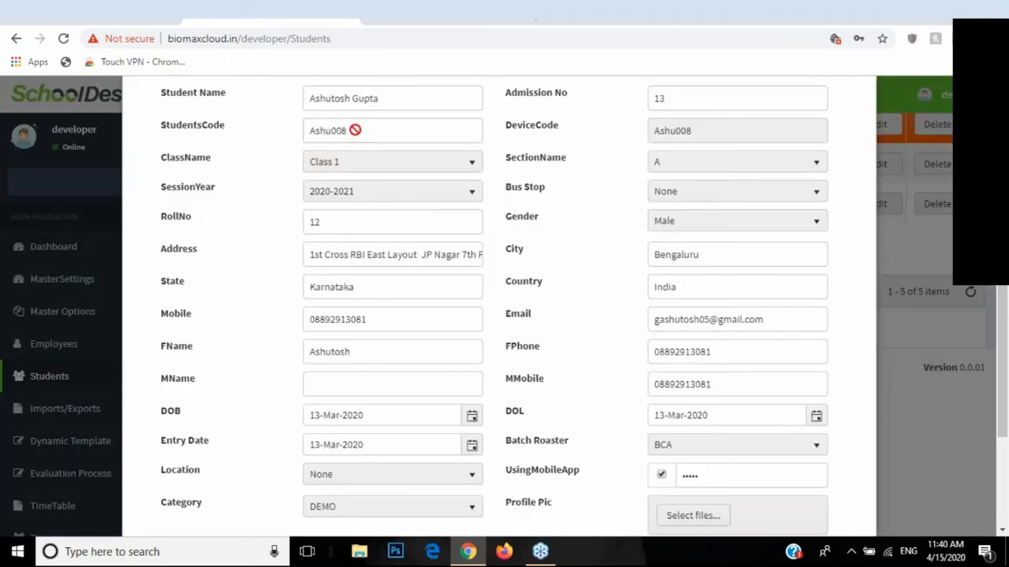
pyautogui.moveTo(351, 130); pyautogui.dragTo(304, 141)
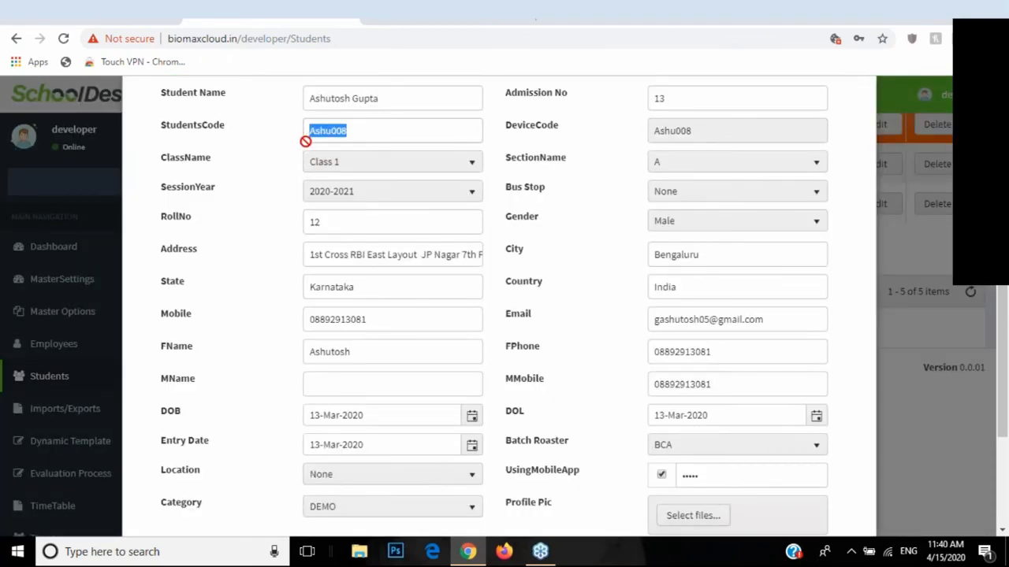
pyautogui.scroll(-2, 594, 311)
pyautogui.moveTo(703, 319); pyautogui.dragTo(673, 323)
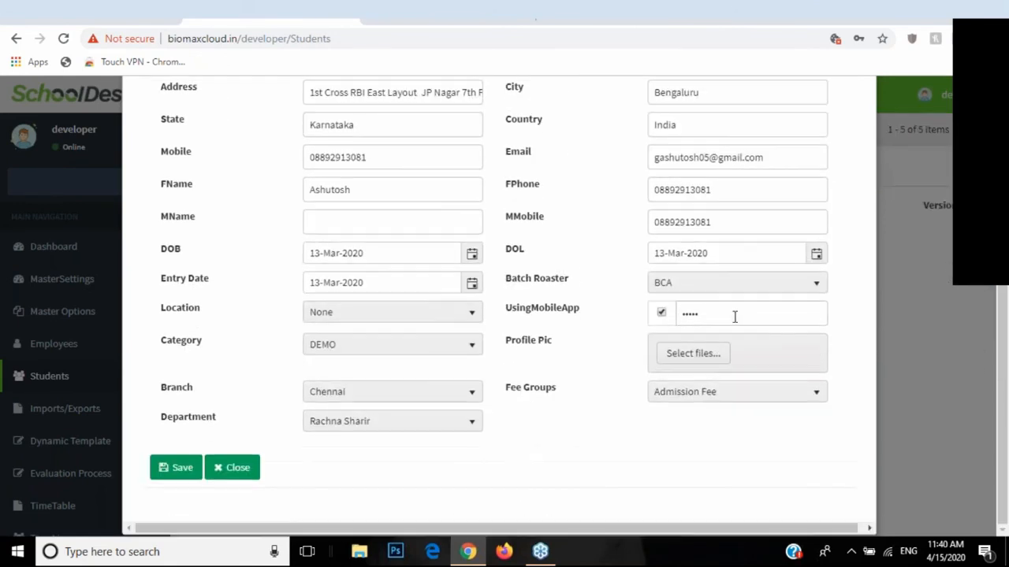
pyautogui.write('•••••')
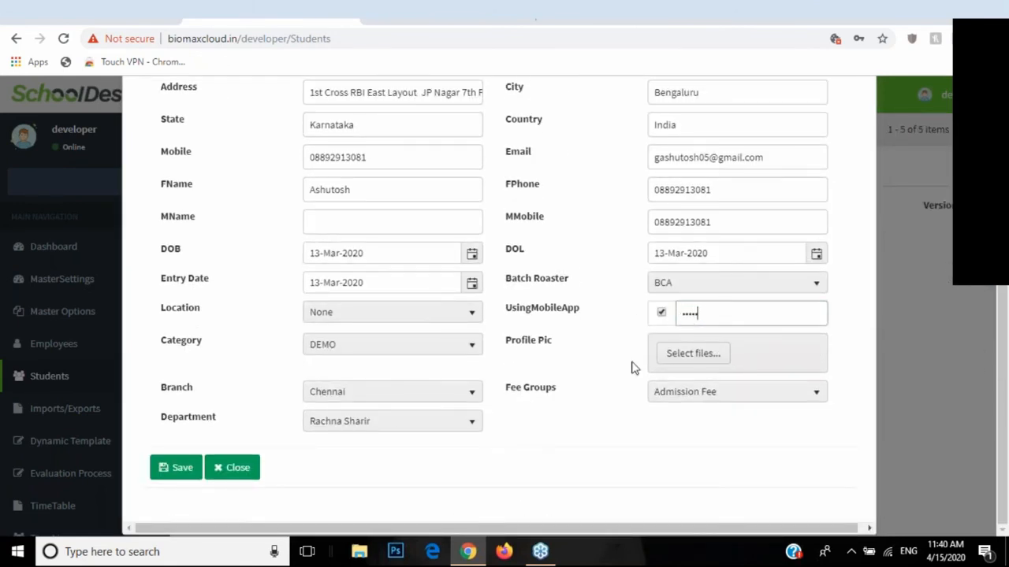
pyautogui.click(191, 469)
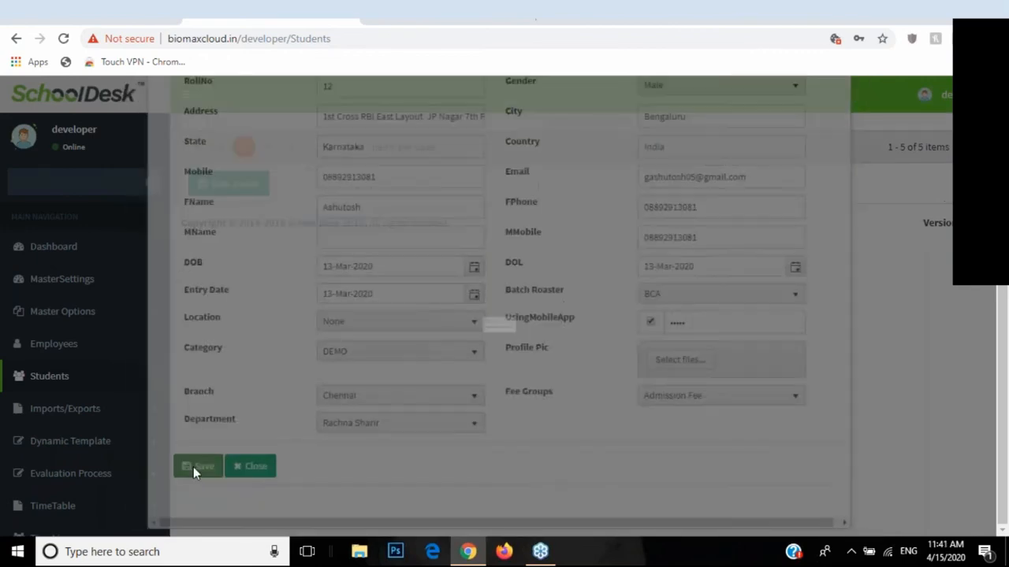
pyautogui.click(559, 486)
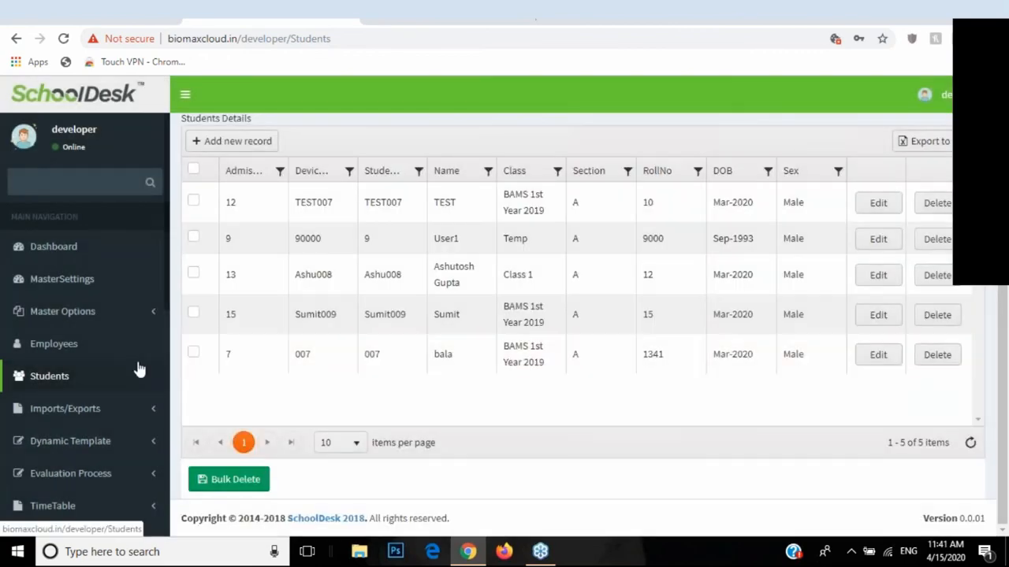
pyautogui.scroll(-4, 149, 331)
pyautogui.scroll(-2, 149, 331)
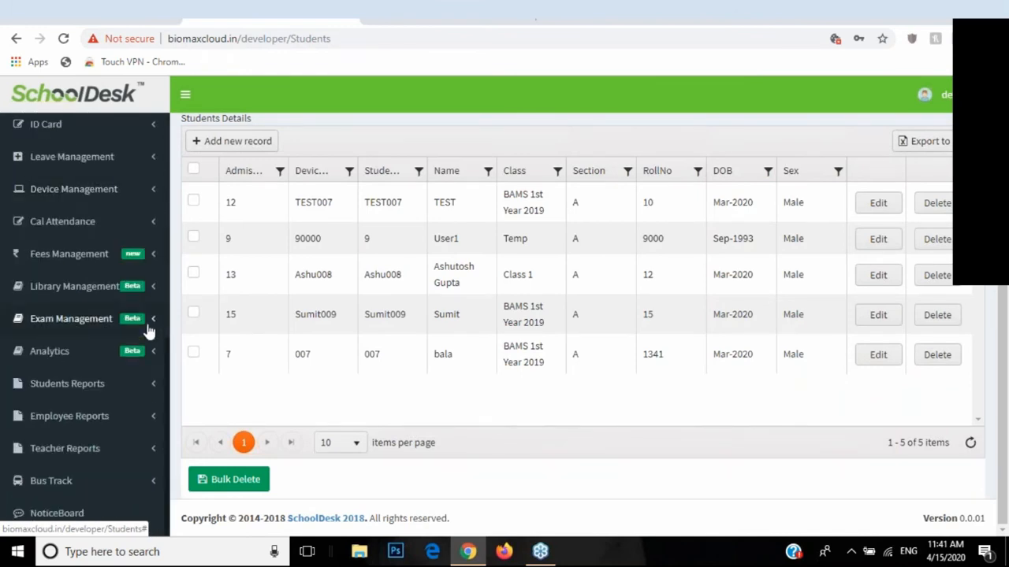
pyautogui.scroll(6, 149, 331)
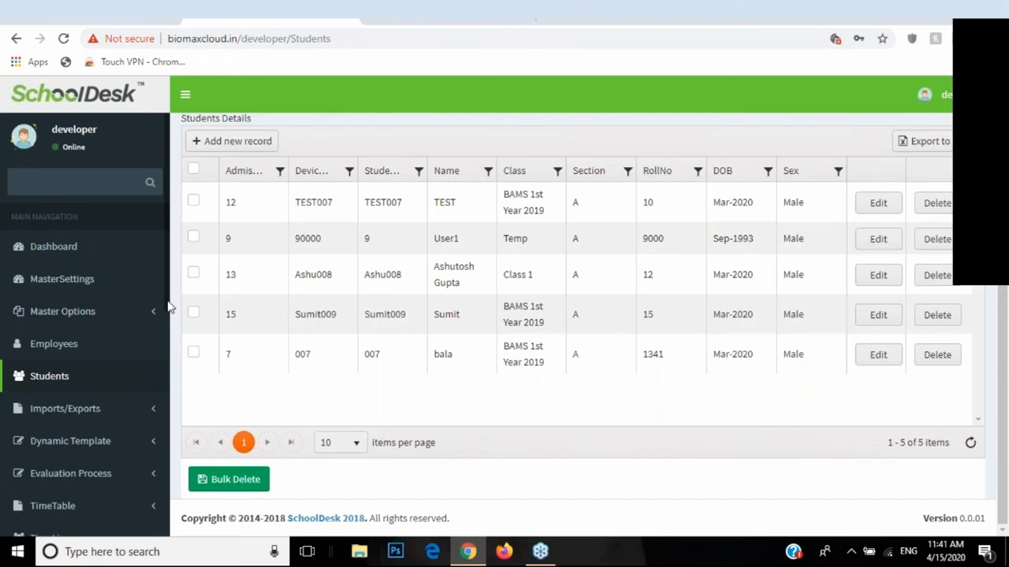
pyautogui.click(999, 52)
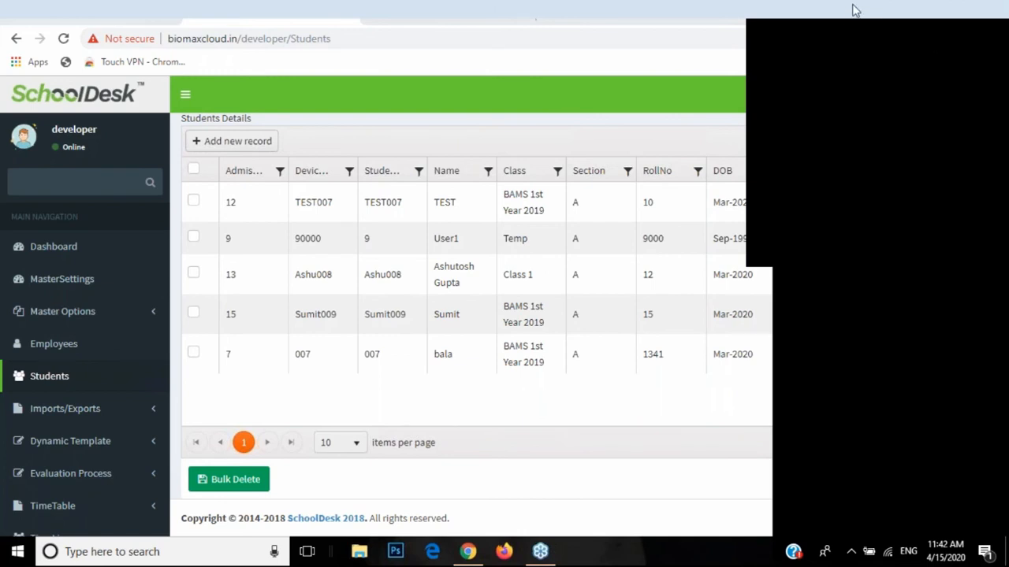
pyautogui.moveTo(853, 5); pyautogui.dragTo(750, 1)
pyautogui.moveTo(792, 358); pyautogui.dragTo(793, 246)
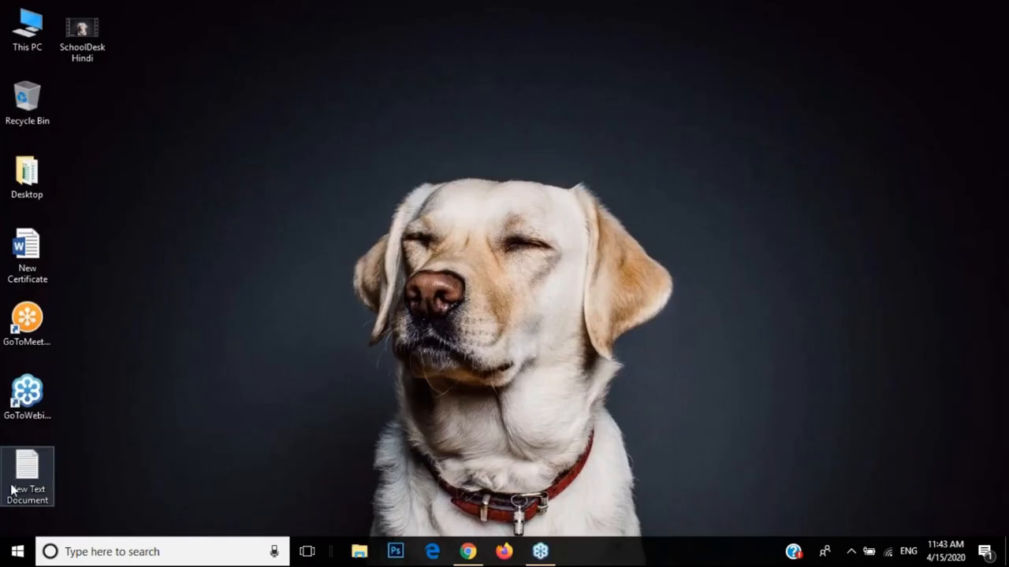
# Step: Open the New Text Document note maximized and highlight the sales email and phone number
pyautogui.doubleClick(13, 490)
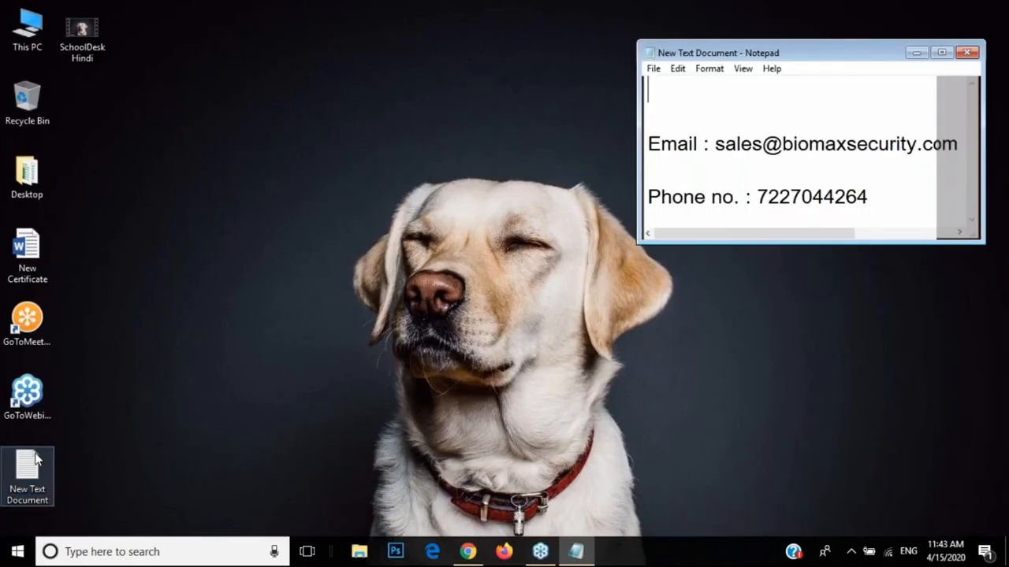
pyautogui.click(941, 52)
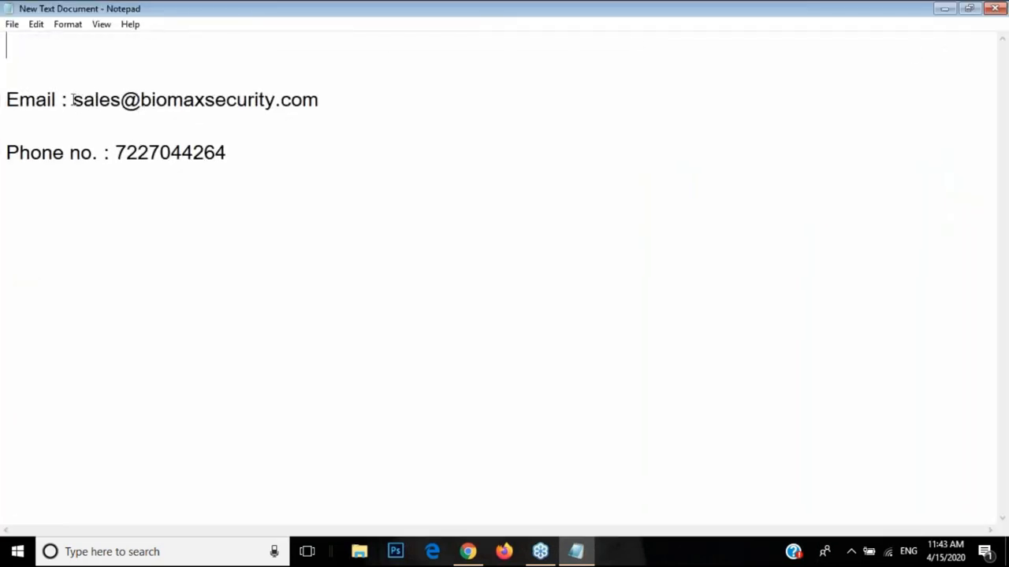
pyautogui.moveTo(72, 100); pyautogui.dragTo(321, 100)
pyautogui.doubleClick(144, 152)
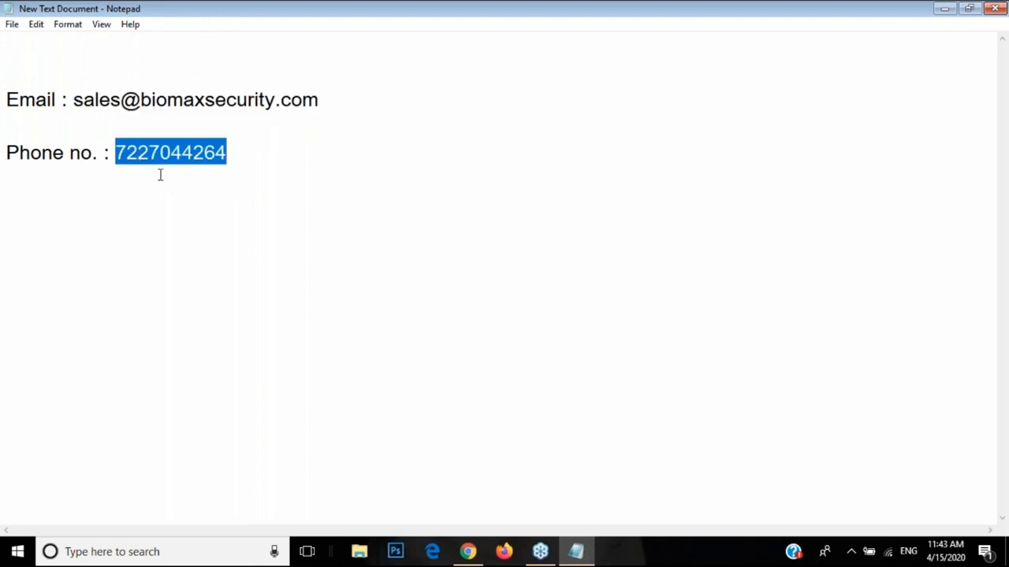
pyautogui.click(164, 154)
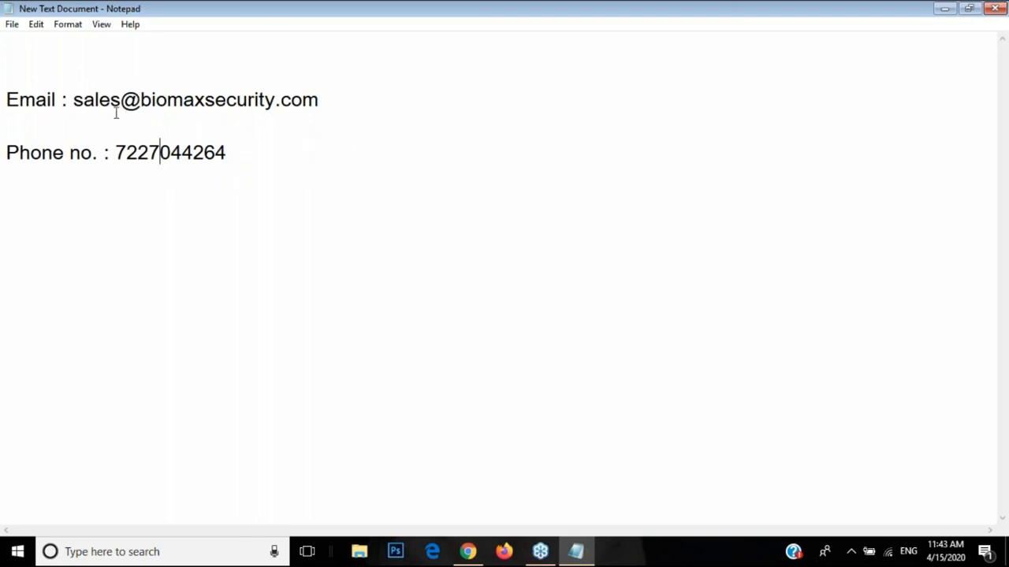
# Step: Point out the email and phone number once more, then return to the SchoolDesk Students page
pyautogui.moveTo(74, 100); pyautogui.dragTo(320, 100)
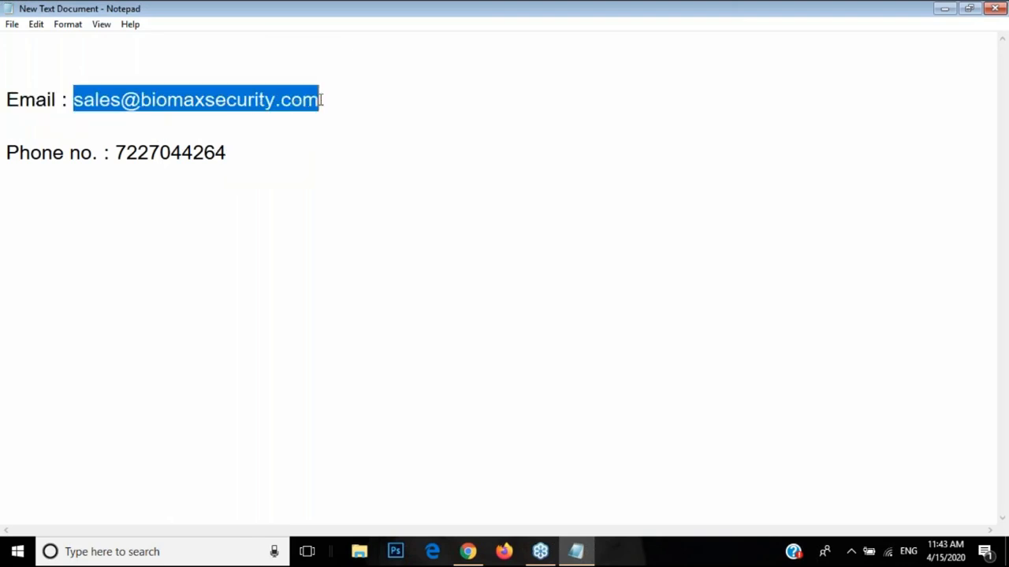
pyautogui.moveTo(118, 152); pyautogui.dragTo(216, 152)
pyautogui.click(216, 152)
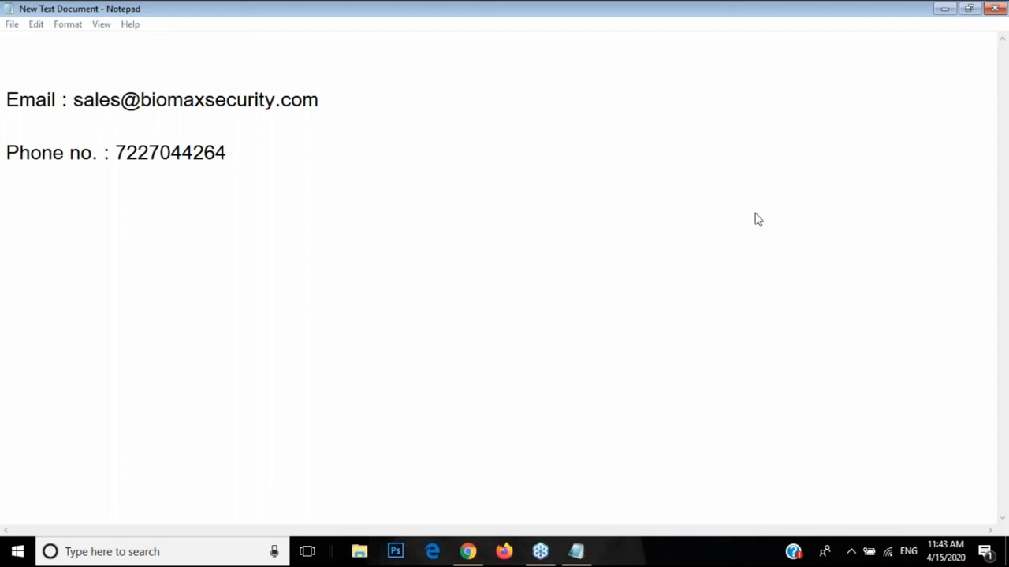
pyautogui.click(468, 552)
# Step: Expand Device Management and open the Upload / Delete User page
pyautogui.scroll(-5, 126, 329)
pyautogui.scroll(-1, 127, 347)
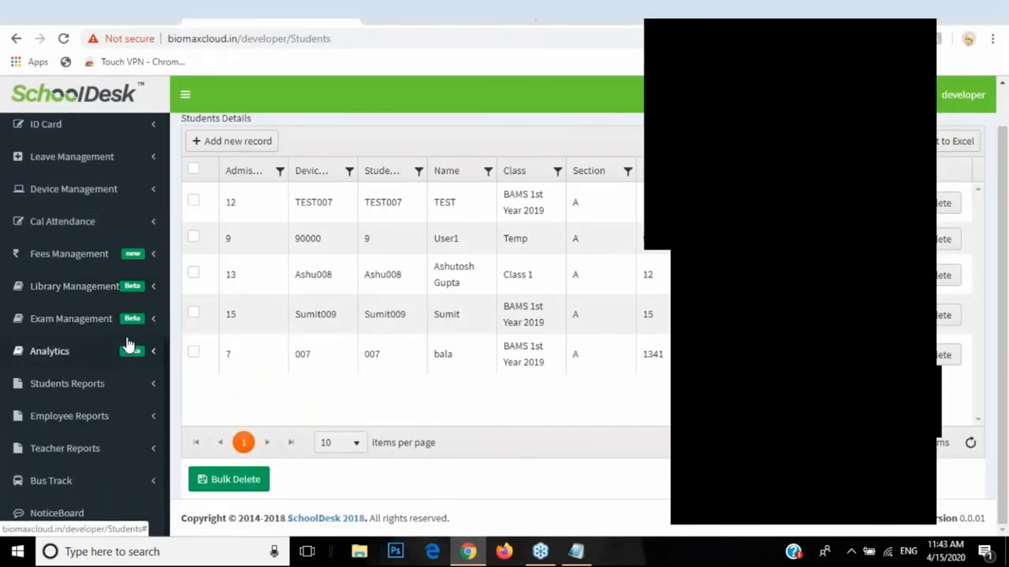
pyautogui.scroll(2, 129, 347)
pyautogui.click(112, 283)
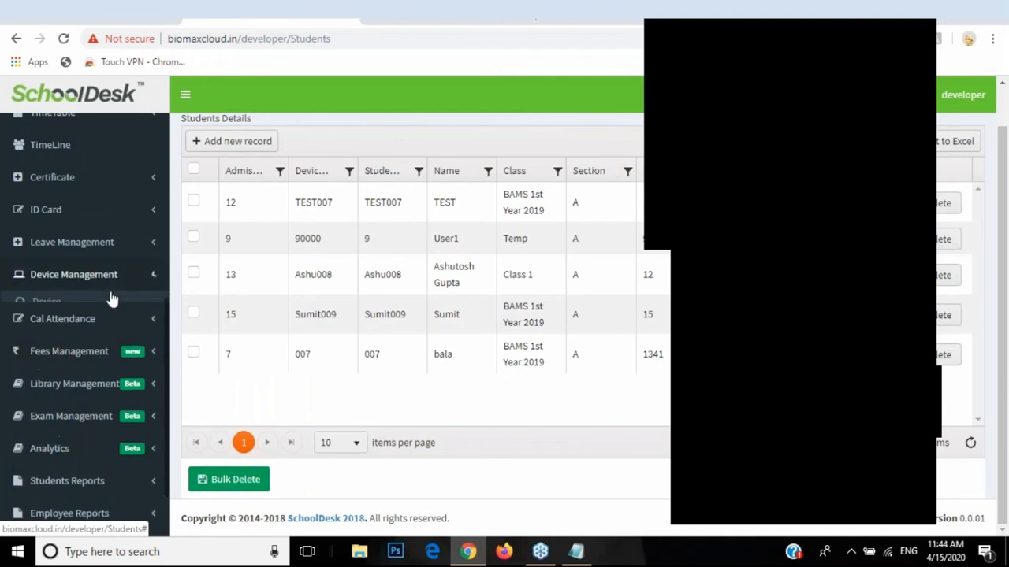
pyautogui.click(76, 368)
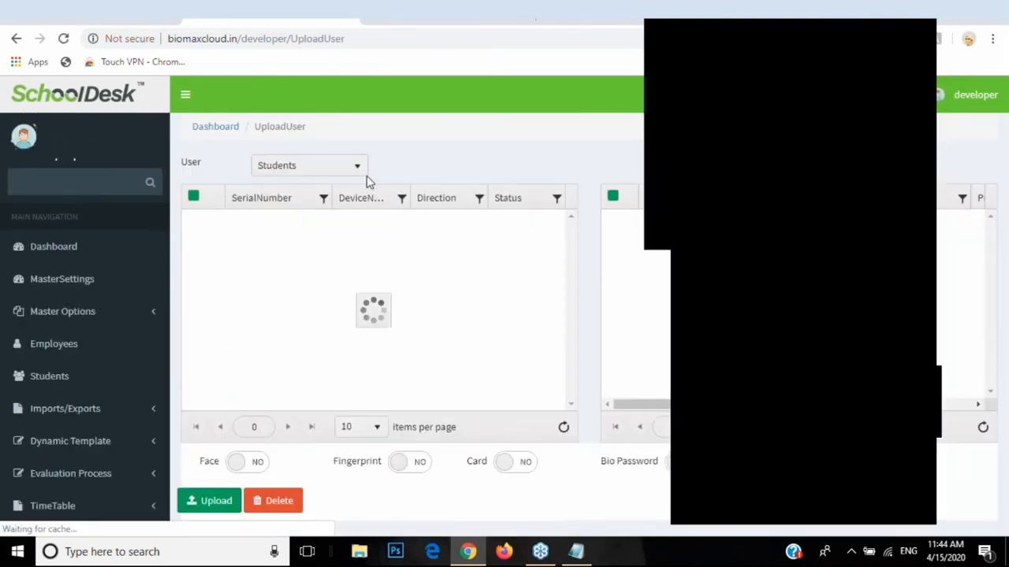
# Step: Tick the X-990 Test Gps device, then select and deselect all five students
pyautogui.click(200, 231)
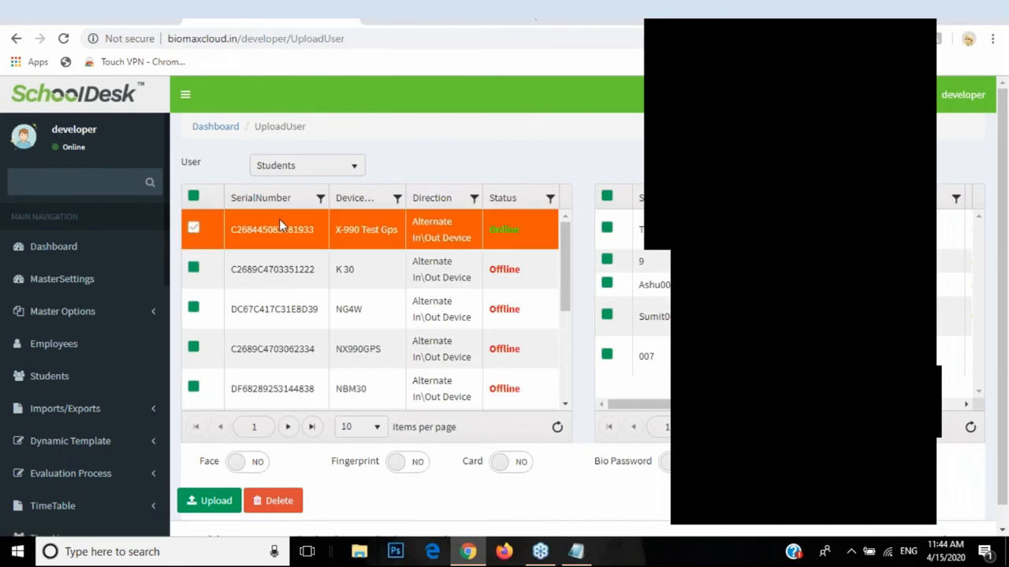
pyautogui.click(606, 196)
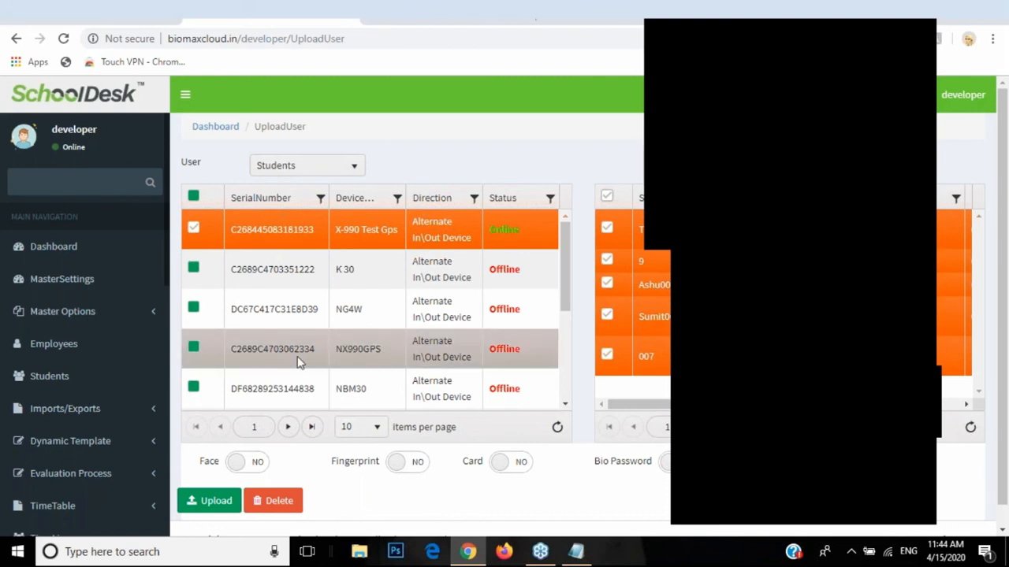
pyautogui.click(600, 201)
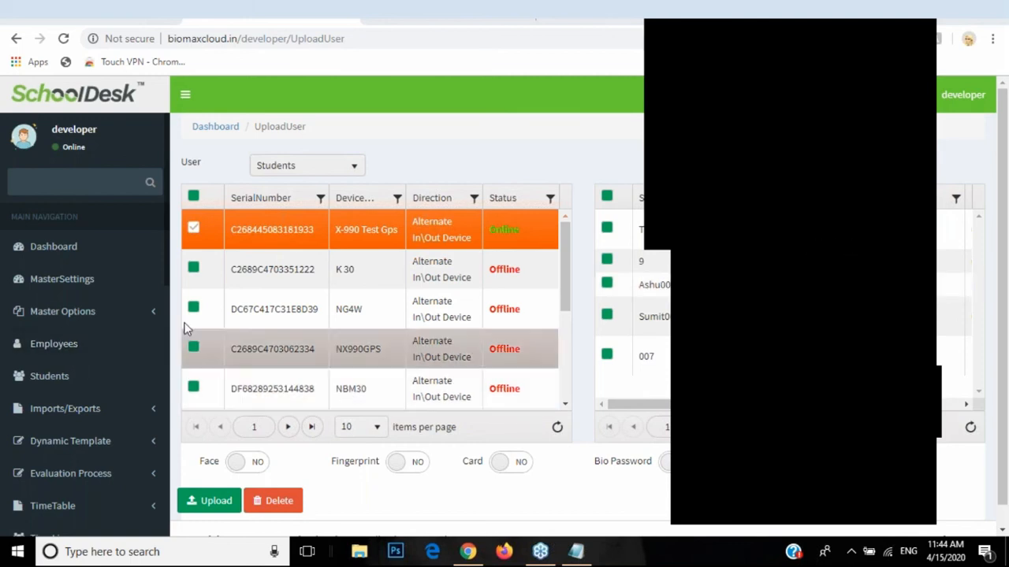
# Step: Under Master Options, view the Category records, then the Shift records
pyautogui.click(154, 325)
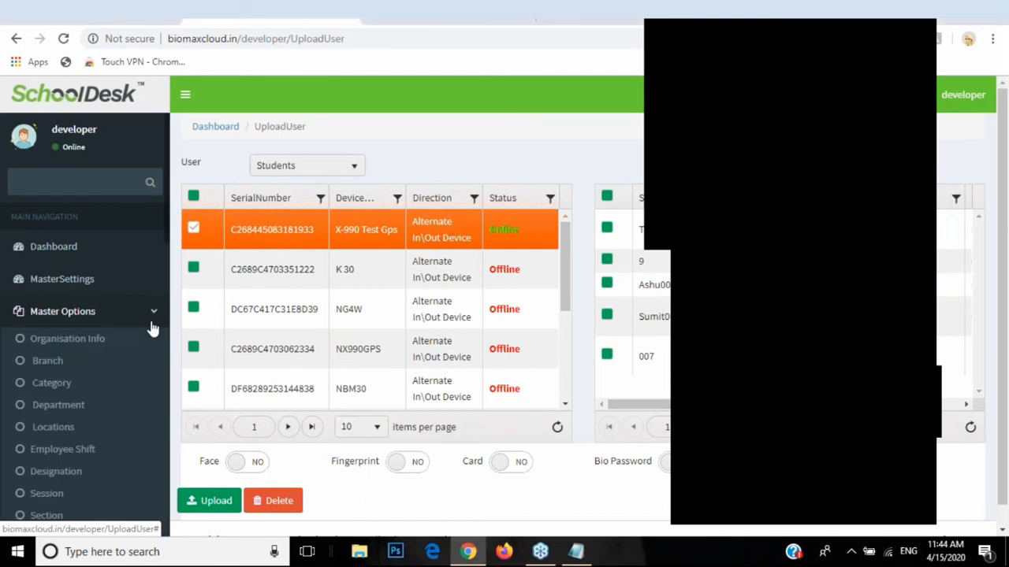
pyautogui.scroll(-1, 153, 329)
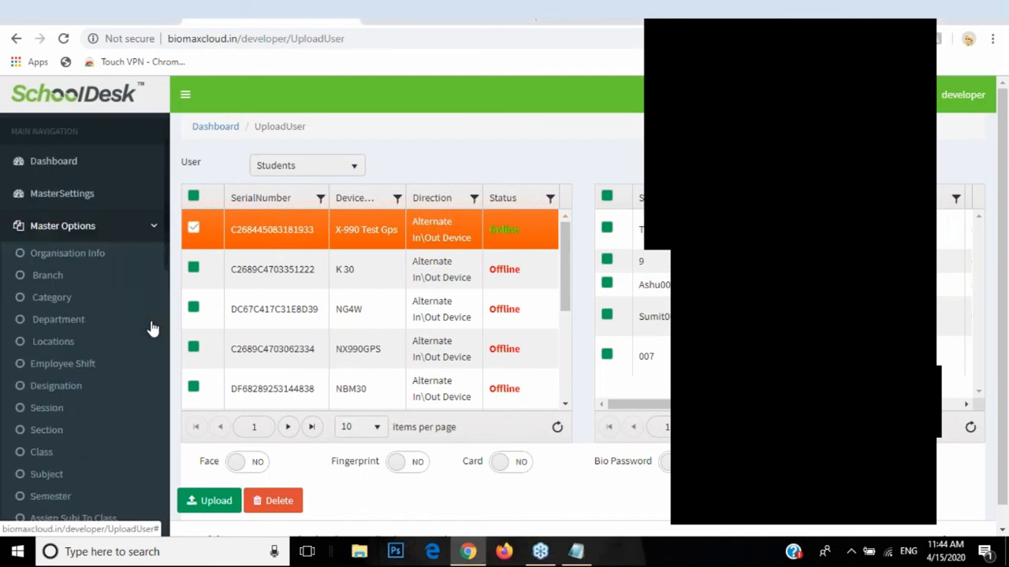
pyautogui.click(53, 307)
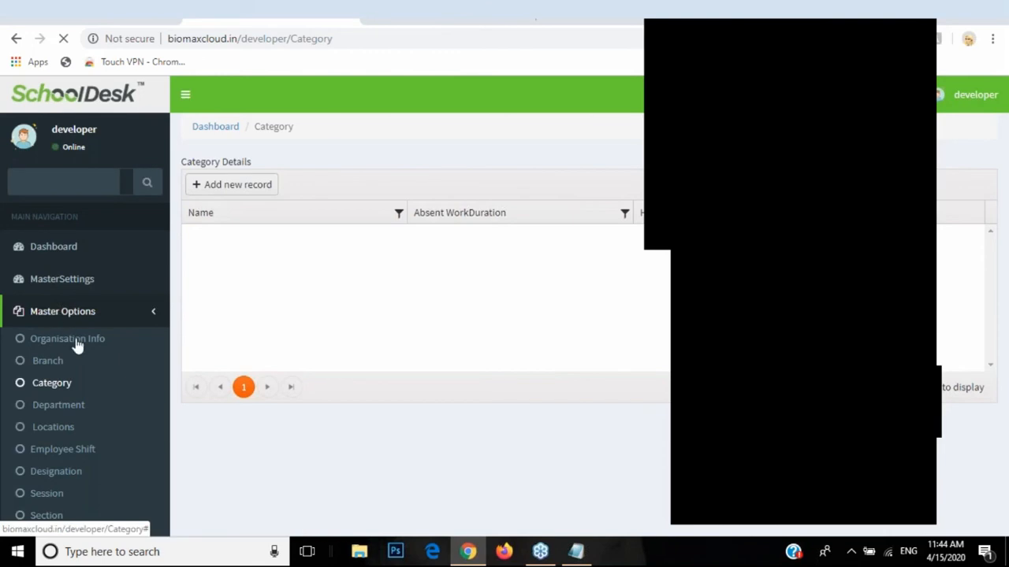
pyautogui.click(77, 455)
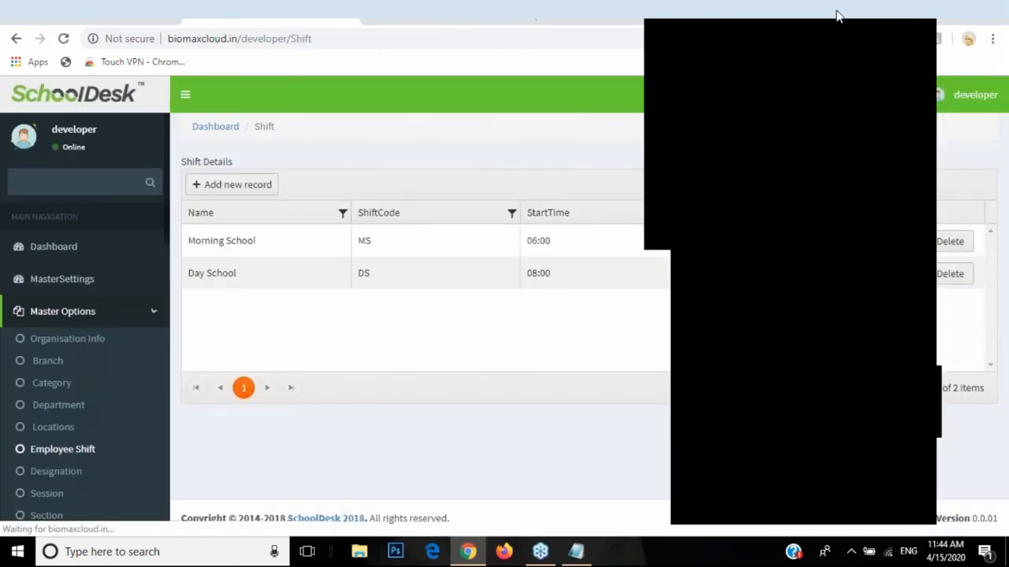
# Step: Start a new Employee Shift record and tick both WeeklyOff and WeeklyOff2
pyautogui.click(197, 189)
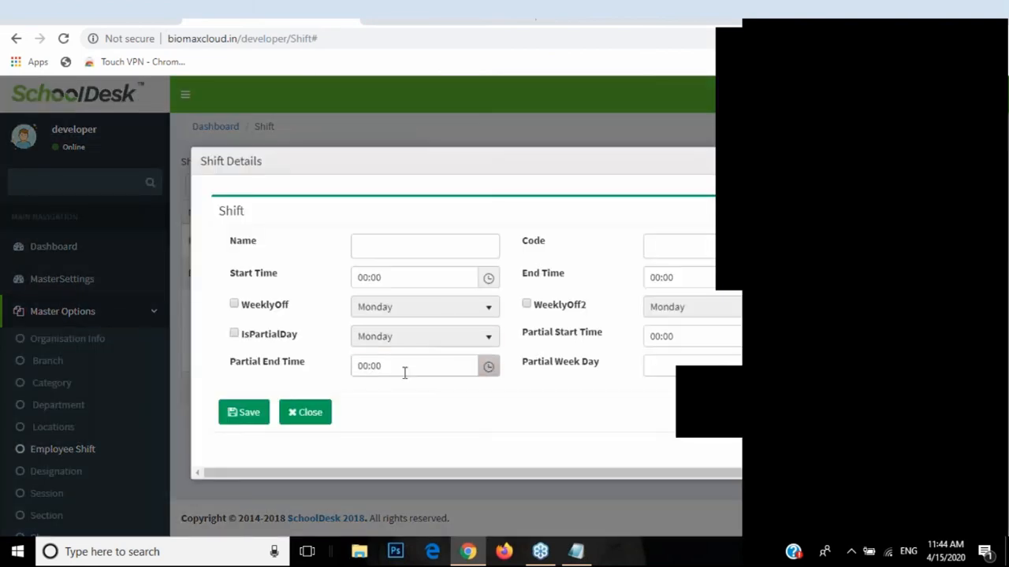
pyautogui.click(240, 305)
pyautogui.click(527, 306)
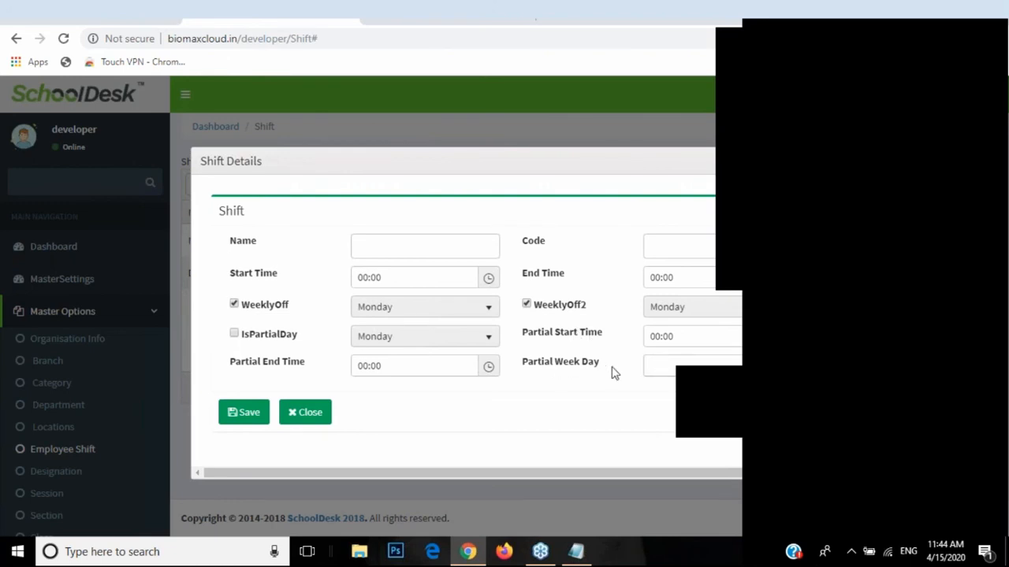
# Step: Pick 1st and 3rd as Partial Week Days, remove 1st, and close the form unsaved
pyautogui.click(657, 365)
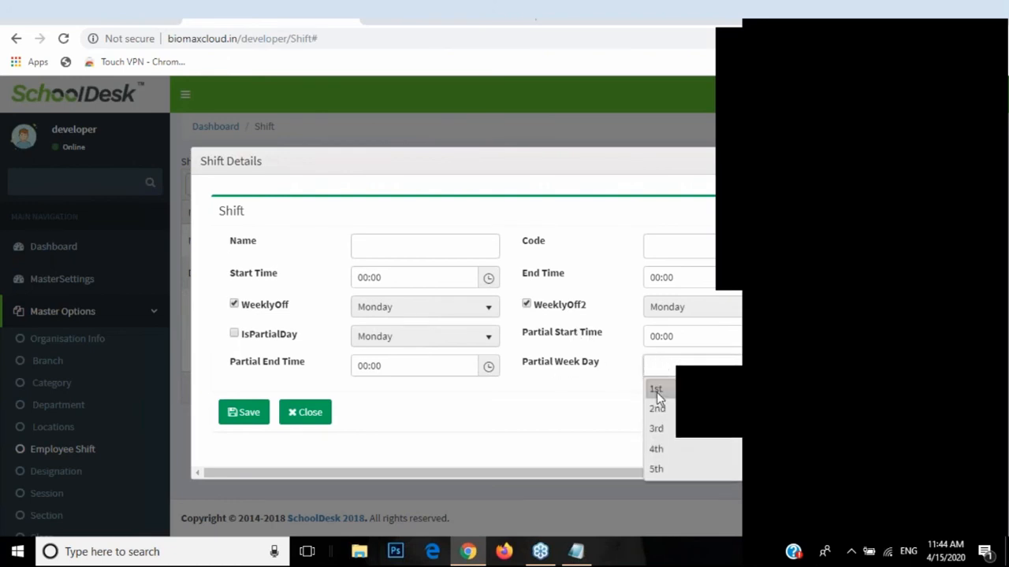
pyautogui.click(655, 389)
pyautogui.click(680, 367)
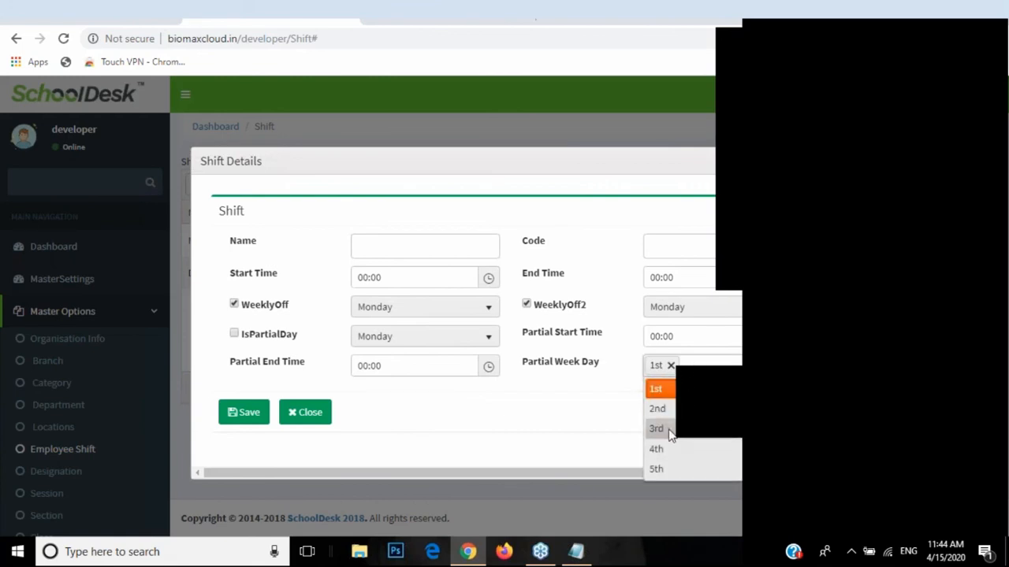
pyautogui.click(671, 429)
pyautogui.click(670, 366)
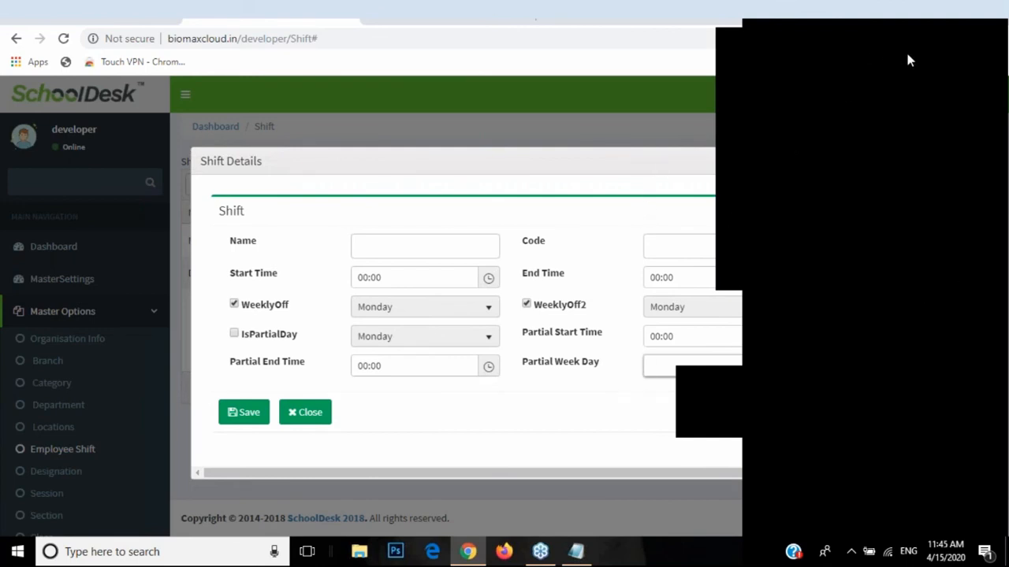
pyautogui.click(805, 161)
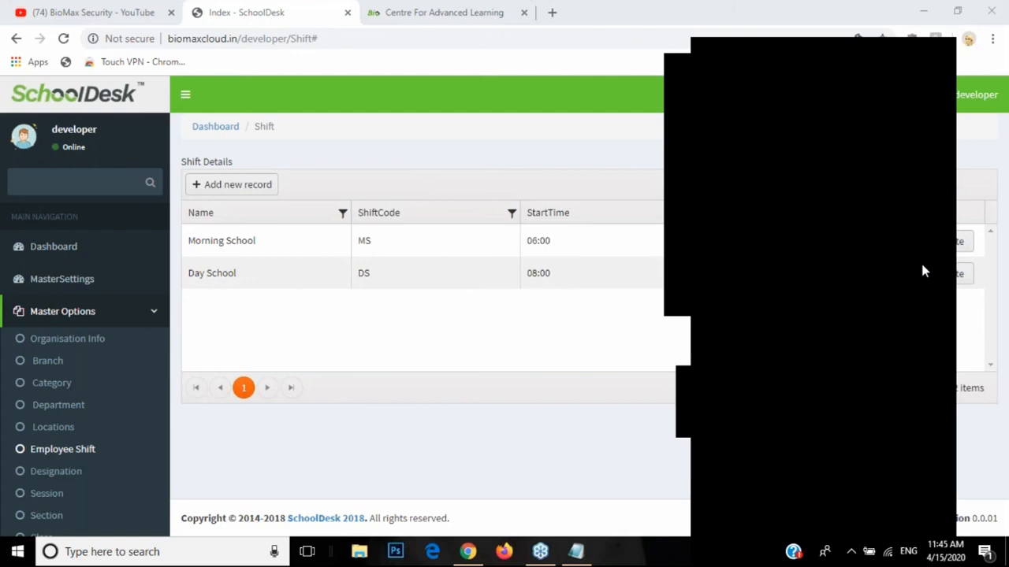
# Step: Switch from SchoolDesk to the Notepad note holding the sales email and phone number
pyautogui.click(576, 552)
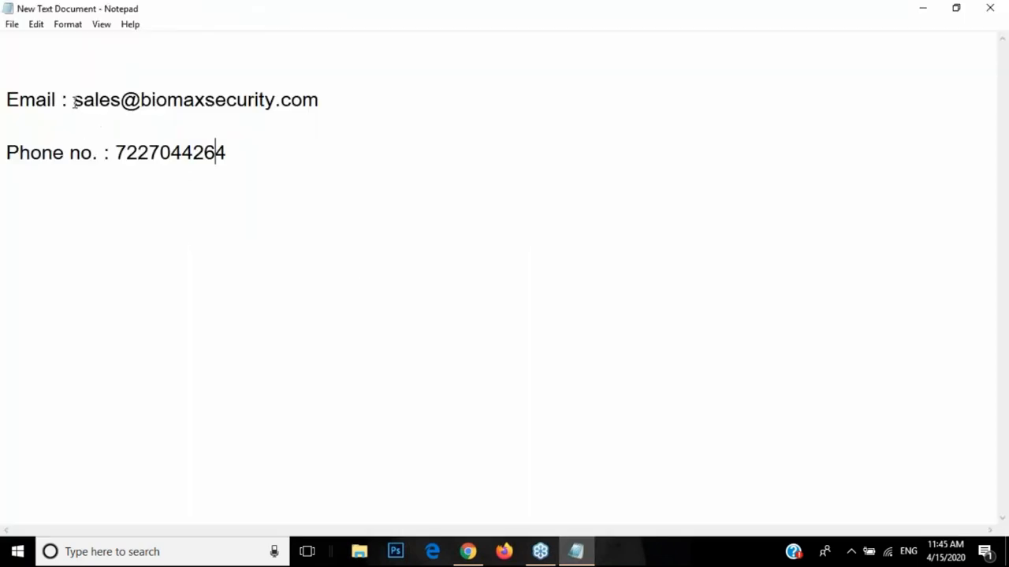
pyautogui.click(926, 267)
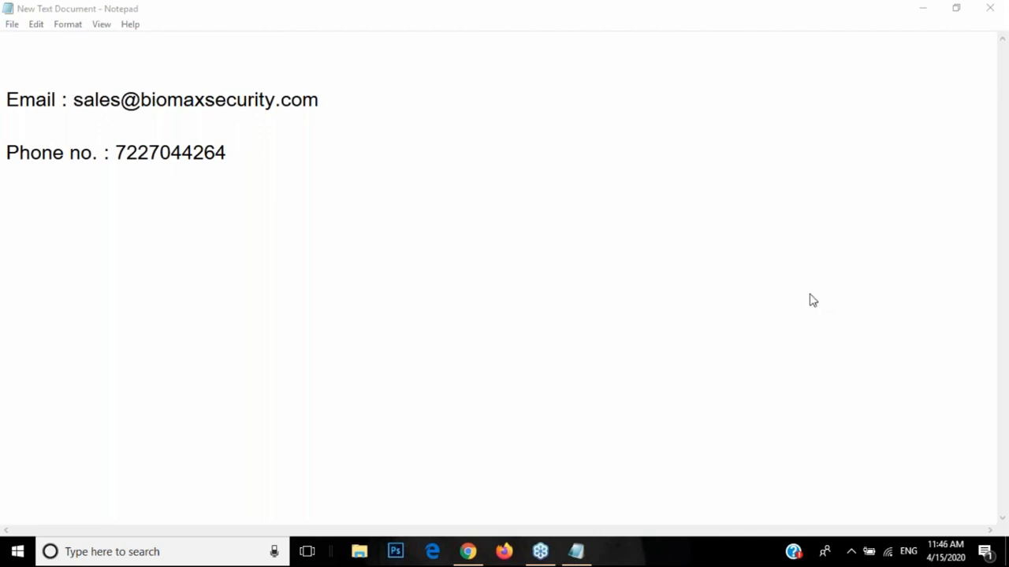
# Step: Collapse Master Options in the SchoolDesk sidebar, then switch back to the Notepad contact note
pyautogui.click(470, 549)
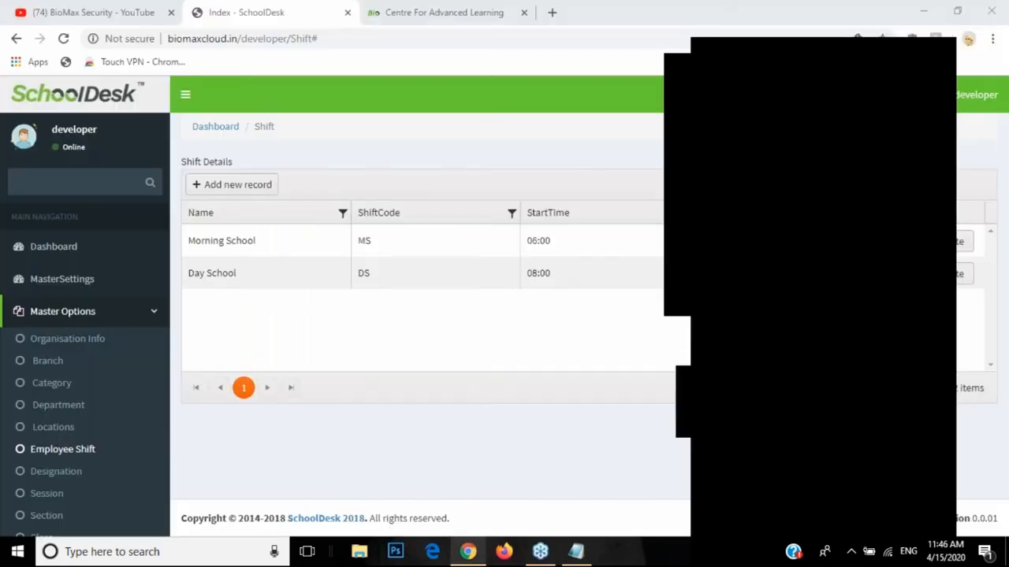
pyautogui.click(79, 316)
pyautogui.scroll(-4, 103, 370)
pyautogui.scroll(-1, 111, 378)
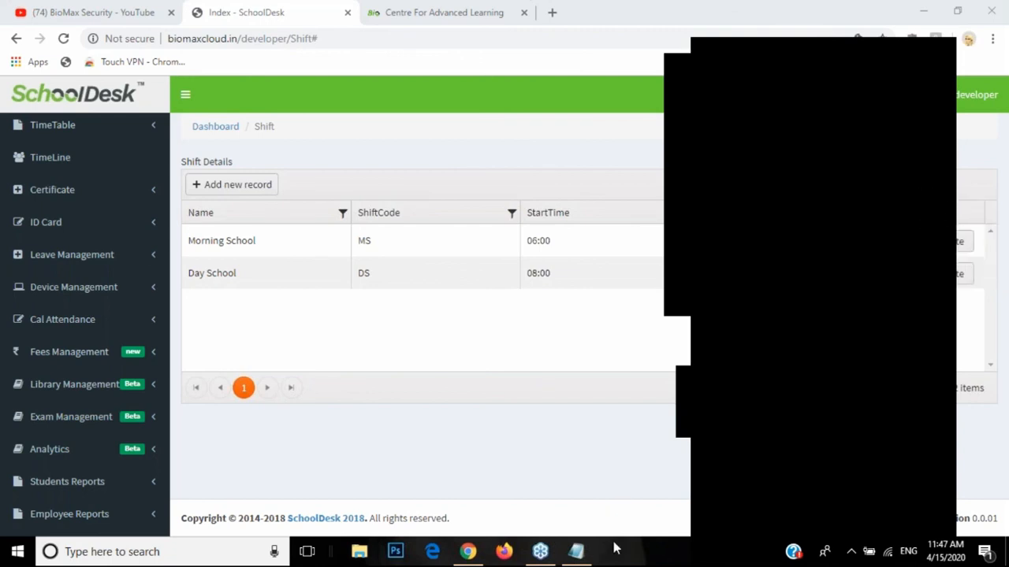
pyautogui.click(587, 555)
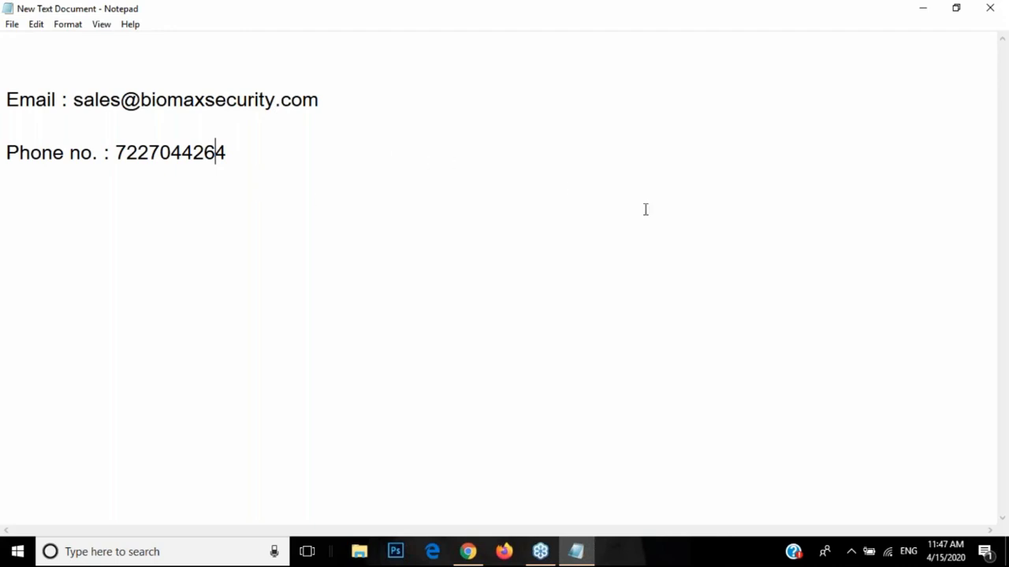
# Step: Show the Notepad New Text Document containing the Email and Phone no. lines
pyautogui.click(921, 270)
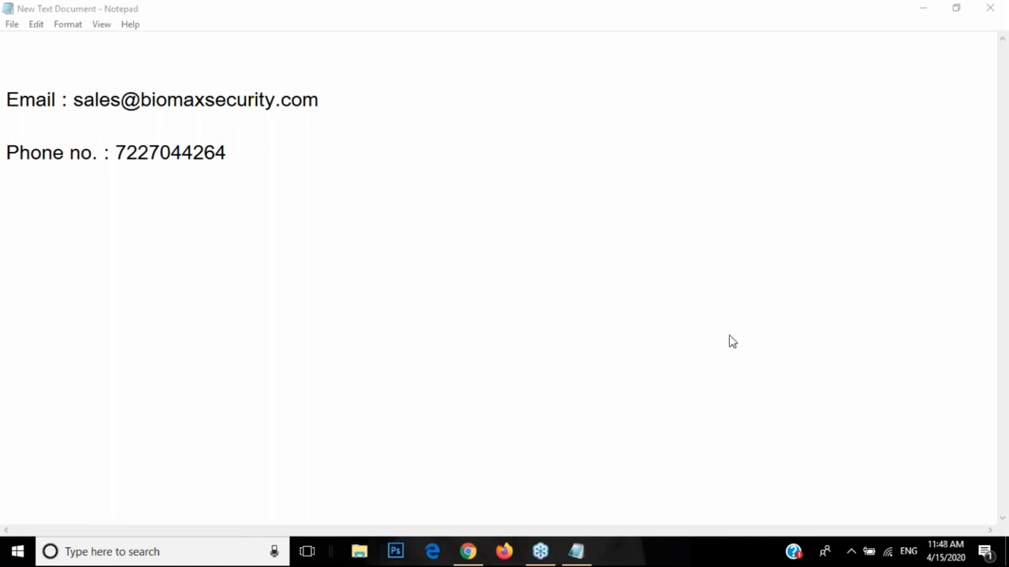
pyautogui.moveTo(476, 557)
# Step: Highlight the full sales email address in Notepad, then clear the selection
pyautogui.moveTo(74, 100); pyautogui.dragTo(472, 101)
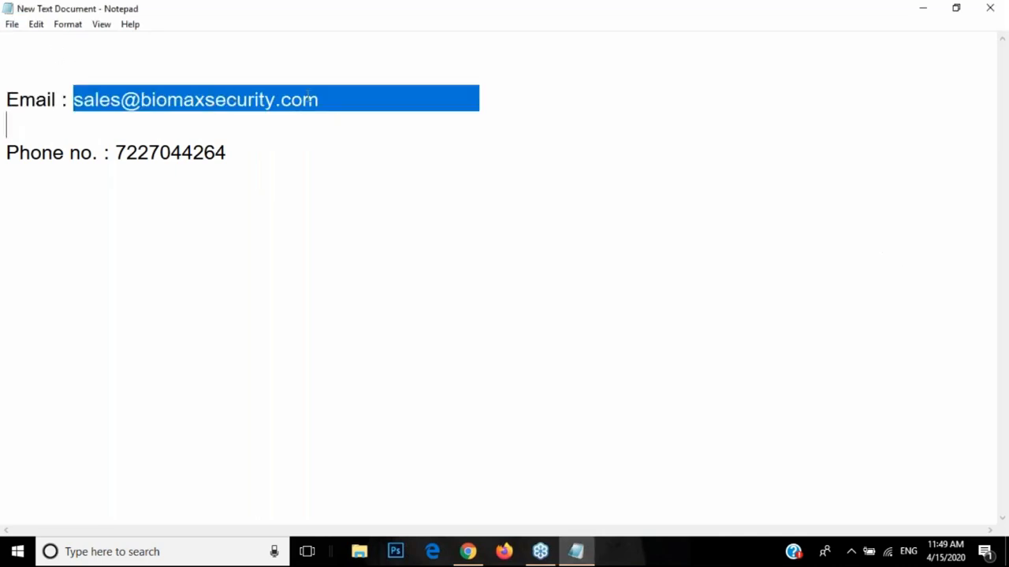
pyautogui.click(304, 100)
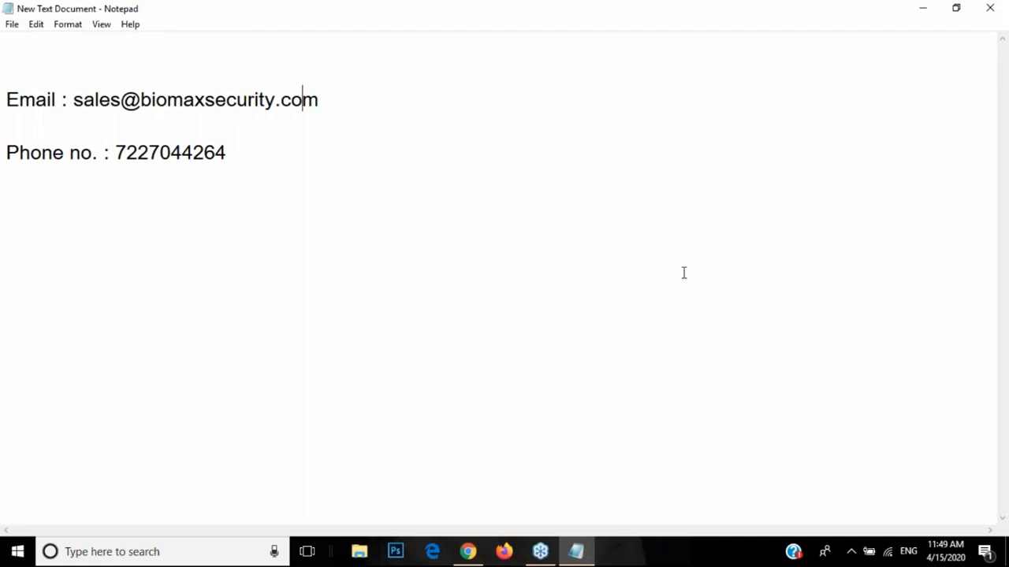
pyautogui.click(922, 274)
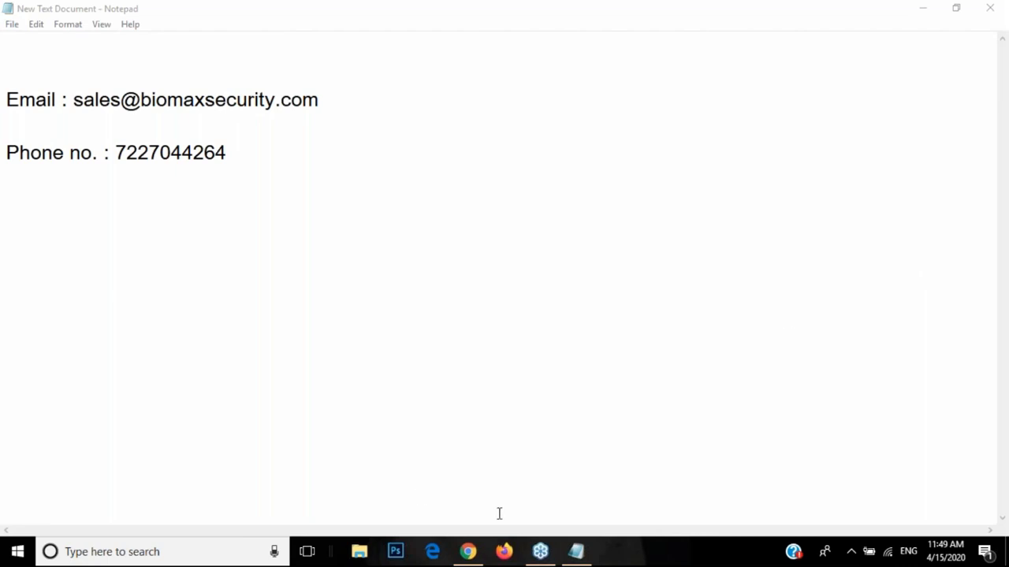
# Step: Highlight part of the email address again, then switch back to the SchoolDesk Shift page
pyautogui.moveTo(475, 556)
pyautogui.moveTo(520, 462)
pyautogui.moveTo(74, 102); pyautogui.dragTo(150, 102)
pyautogui.click(149, 103)
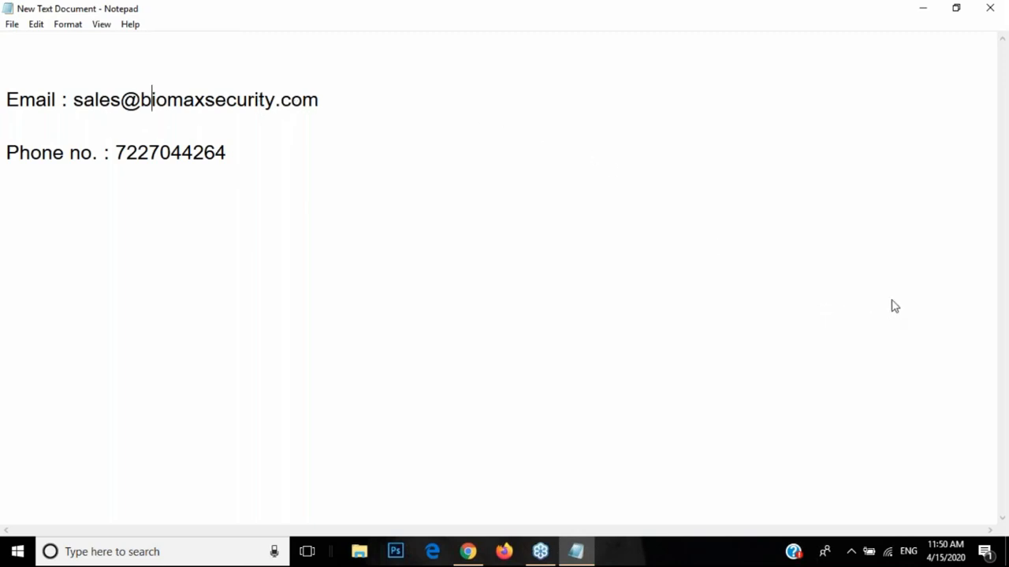
pyautogui.click(796, 285)
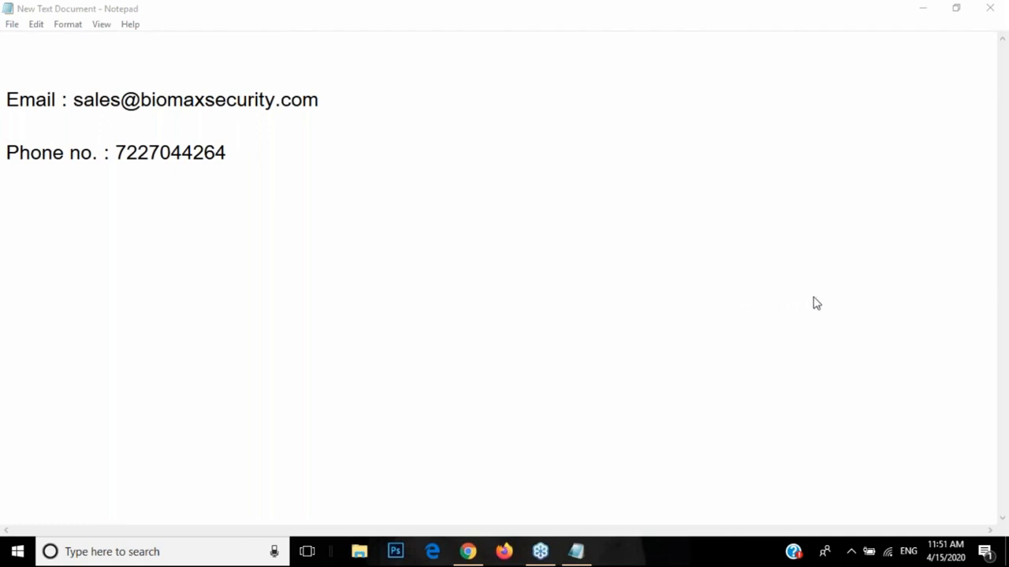
pyautogui.click(468, 552)
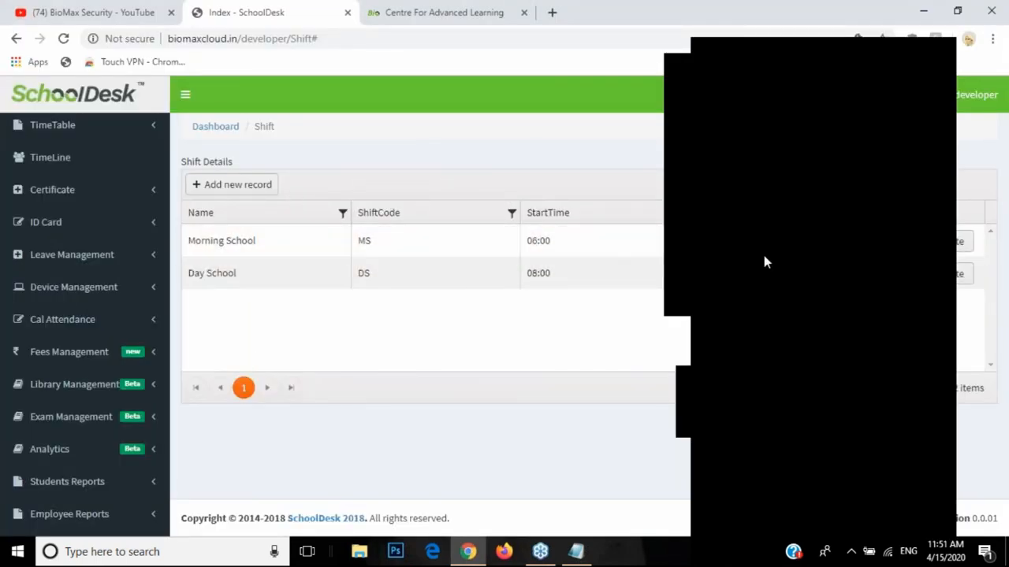
# Step: Switch from the SchoolDesk Shift page back to the Notepad contact note
pyautogui.click(922, 272)
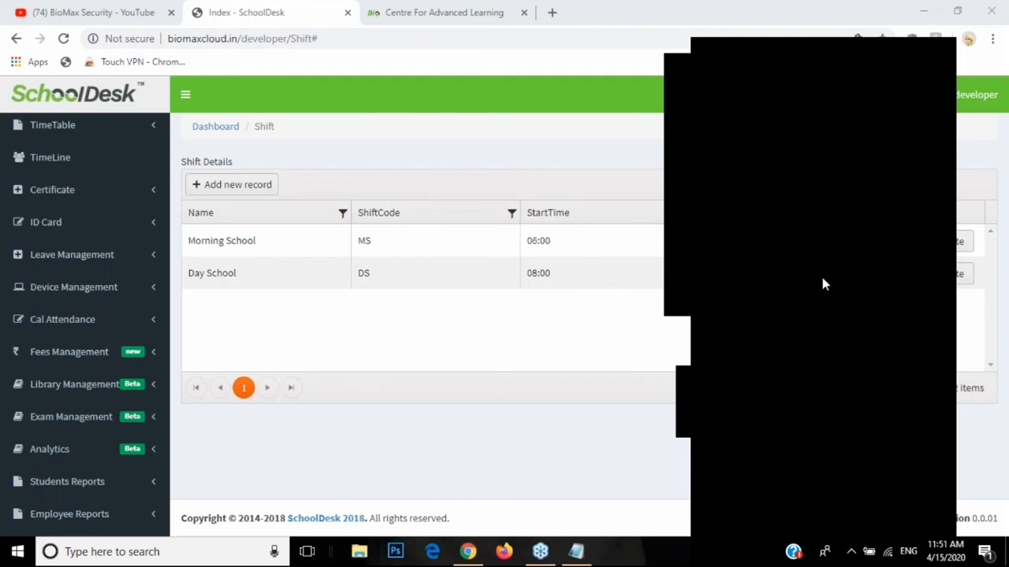
pyautogui.click(579, 553)
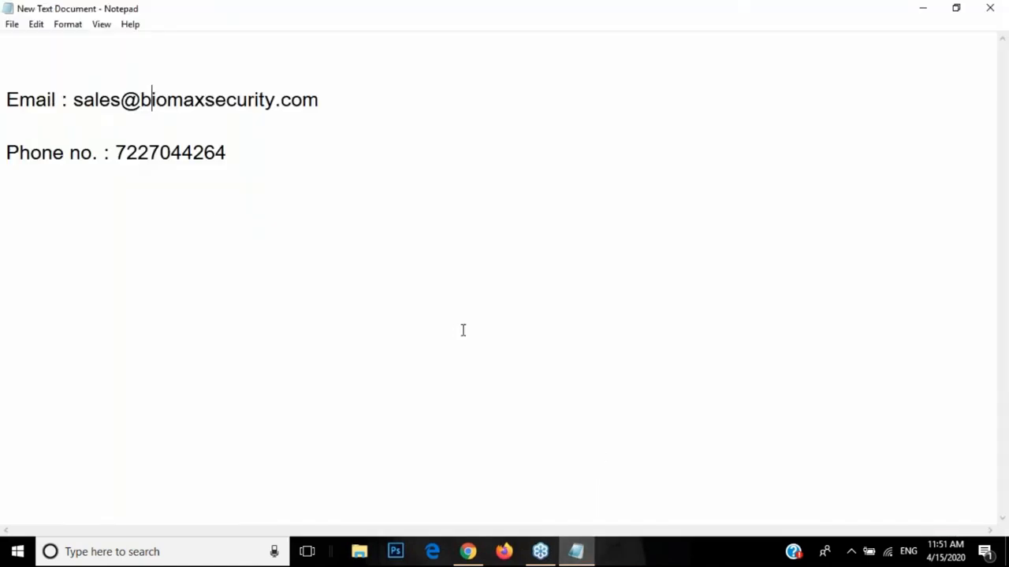
pyautogui.moveTo(75, 100); pyautogui.dragTo(247, 114)
pyautogui.click(282, 101)
pyautogui.moveTo(320, 101); pyautogui.dragTo(254, 101)
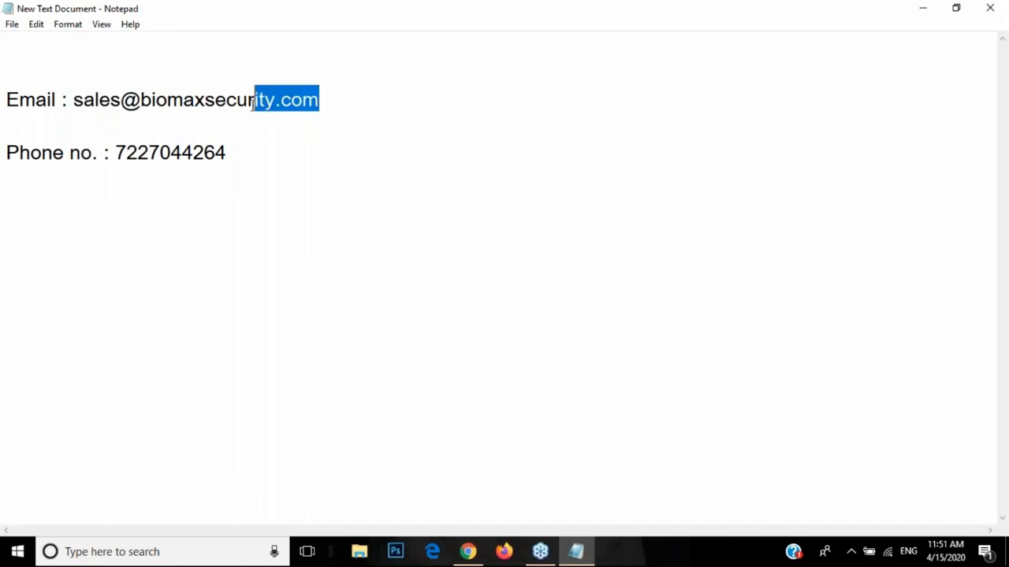
pyautogui.moveTo(74, 100); pyautogui.dragTo(226, 115)
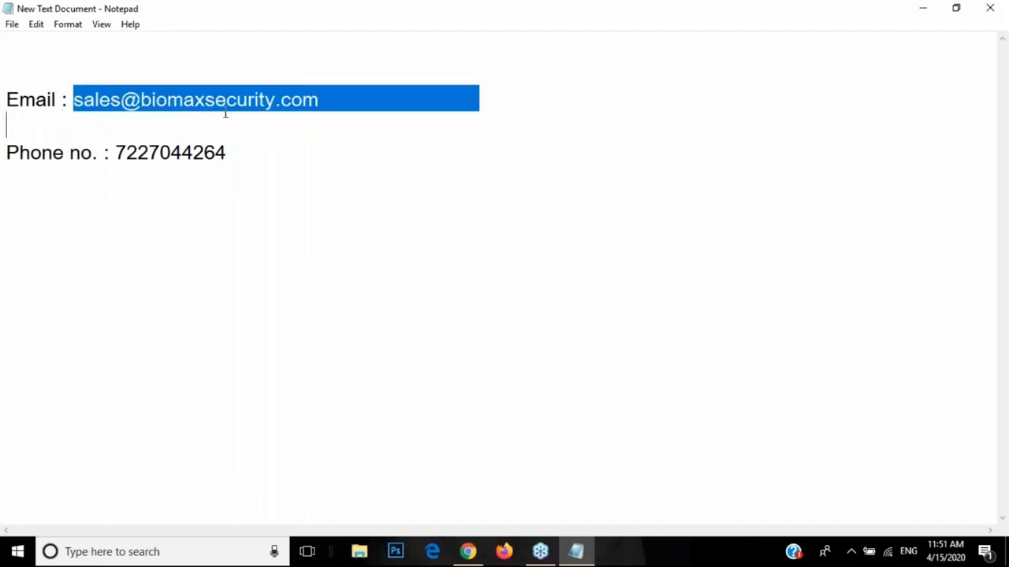
pyautogui.click(296, 111)
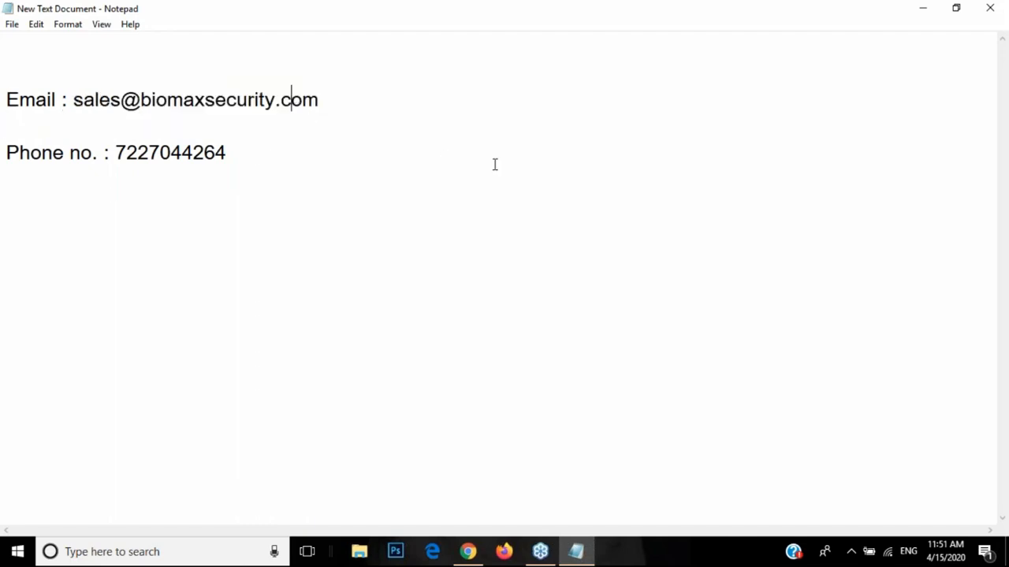
pyautogui.click(927, 275)
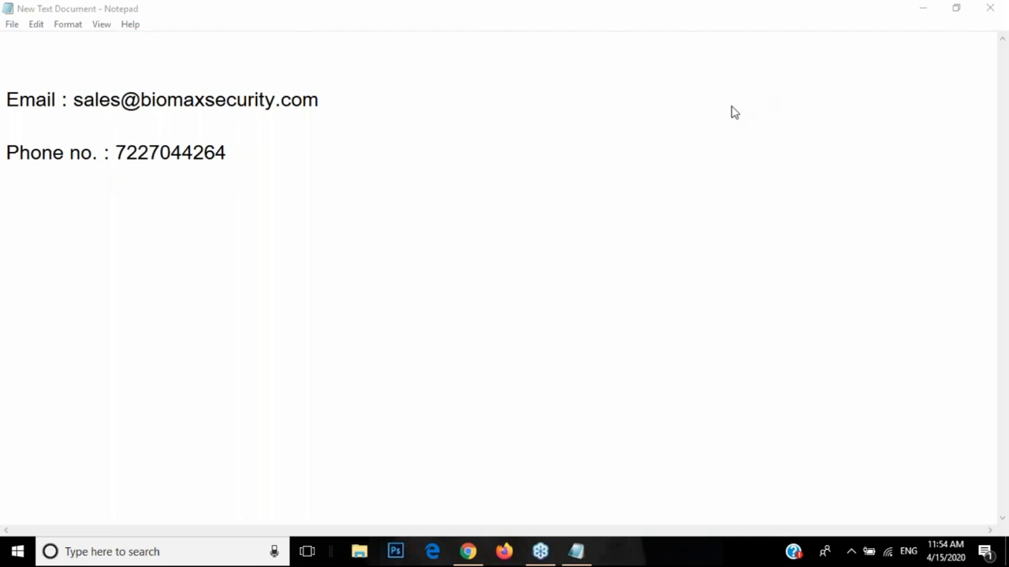
pyautogui.moveTo(83, 100); pyautogui.dragTo(260, 115)
pyautogui.moveTo(116, 153); pyautogui.dragTo(228, 155)
pyautogui.click(228, 154)
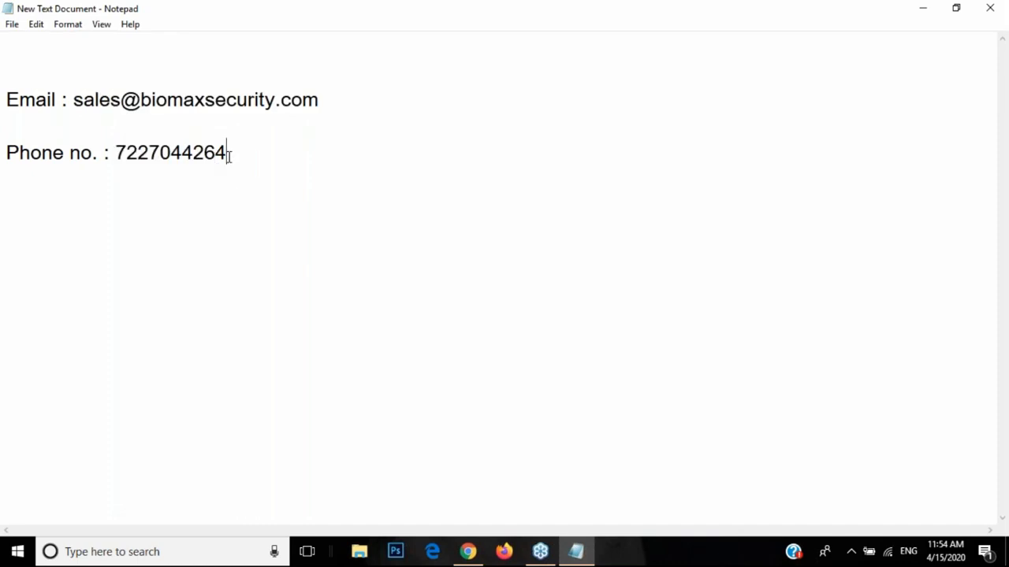
pyautogui.click(182, 153)
pyautogui.moveTo(73, 99); pyautogui.dragTo(342, 99)
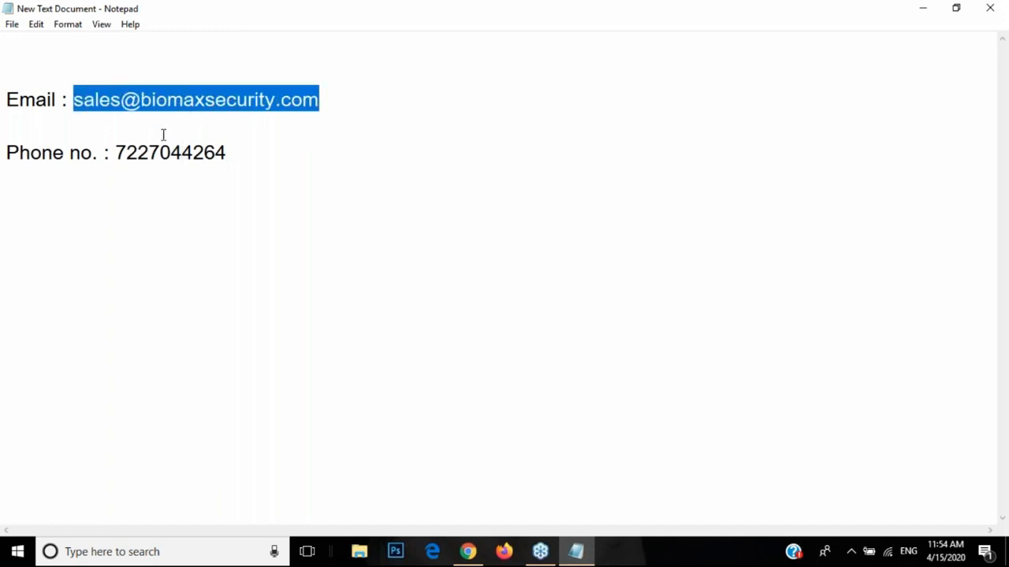
pyautogui.moveTo(116, 153); pyautogui.dragTo(216, 153)
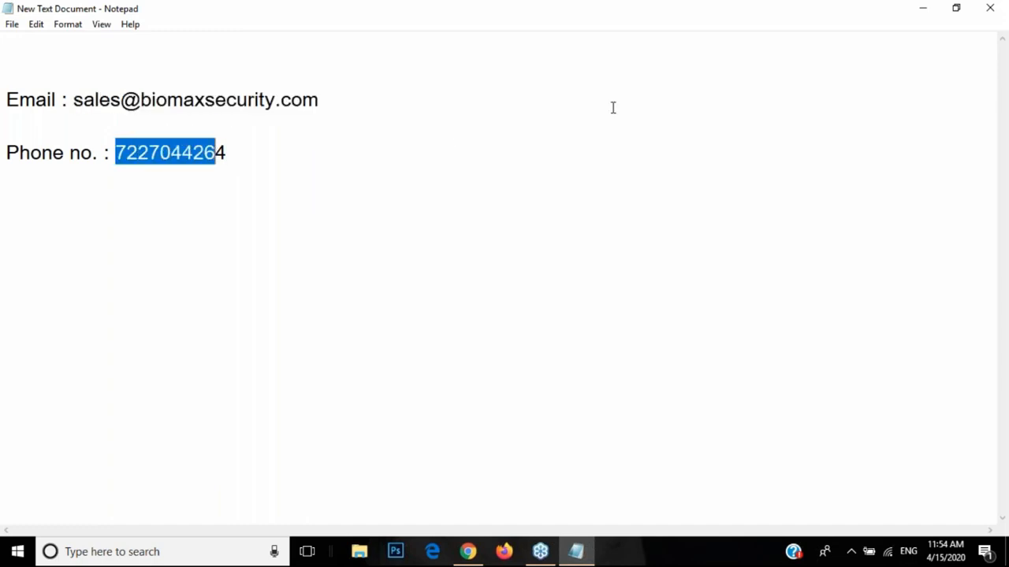
pyautogui.click(742, 106)
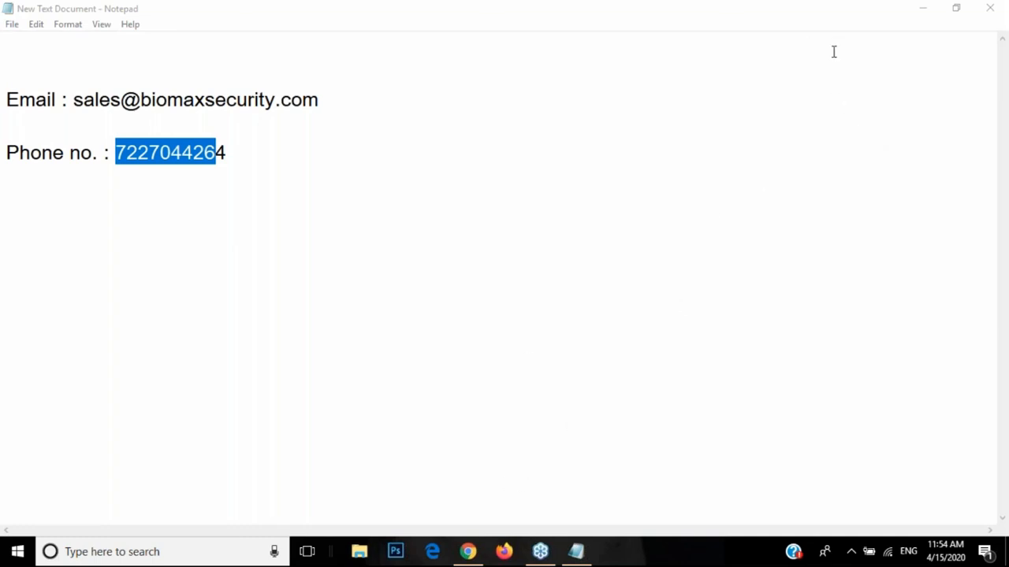
pyautogui.click(468, 551)
# Step: Open the BioMax Security YouTube tab and cancel unsubscribing to keep the subscription
pyautogui.click(110, 14)
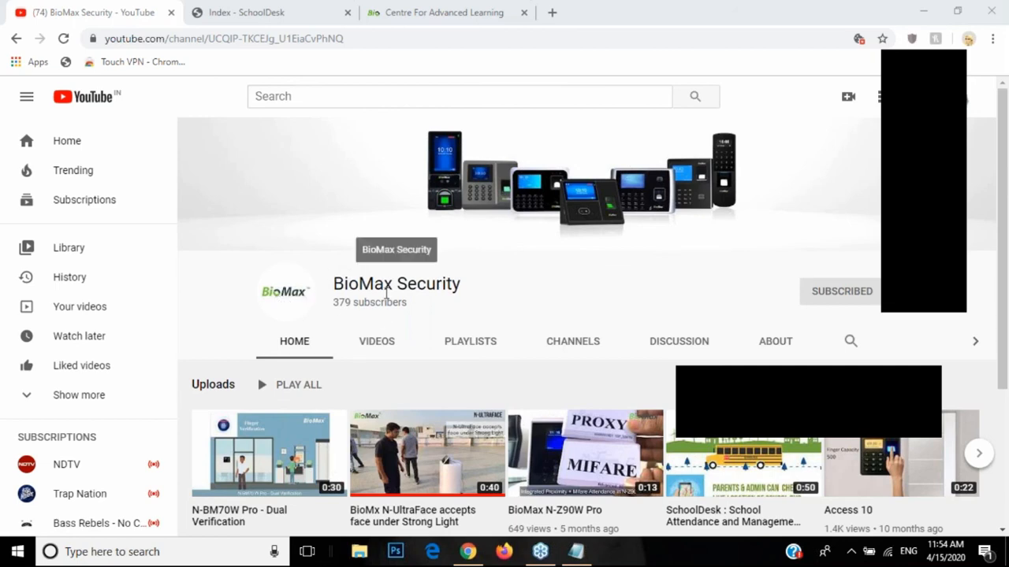
pyautogui.click(840, 298)
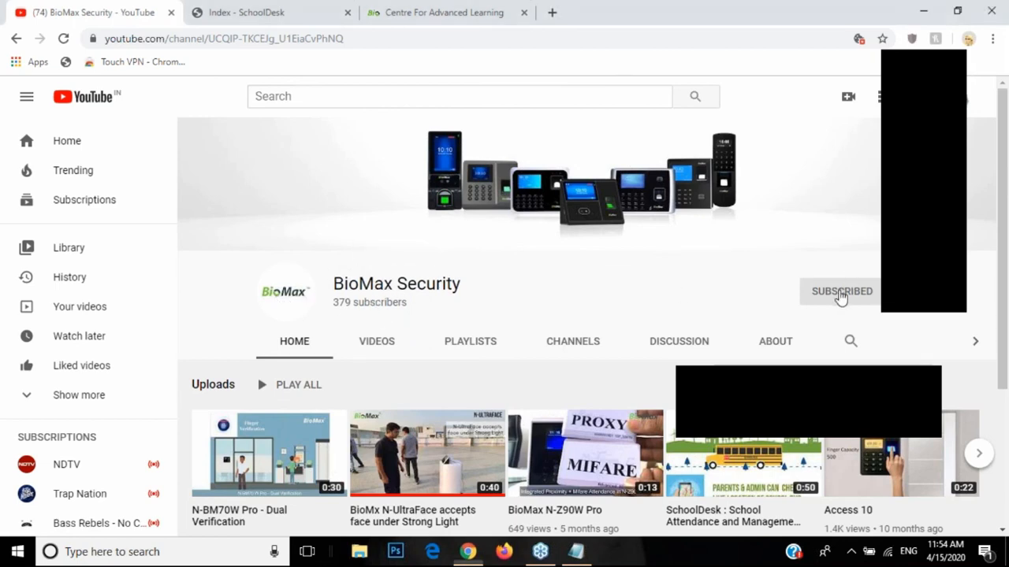
pyautogui.click(840, 297)
pyautogui.click(470, 337)
# Step: Set the channel's notification bell to All, then return to the Index - SchoolDesk tab
pyautogui.click(896, 304)
pyautogui.click(889, 326)
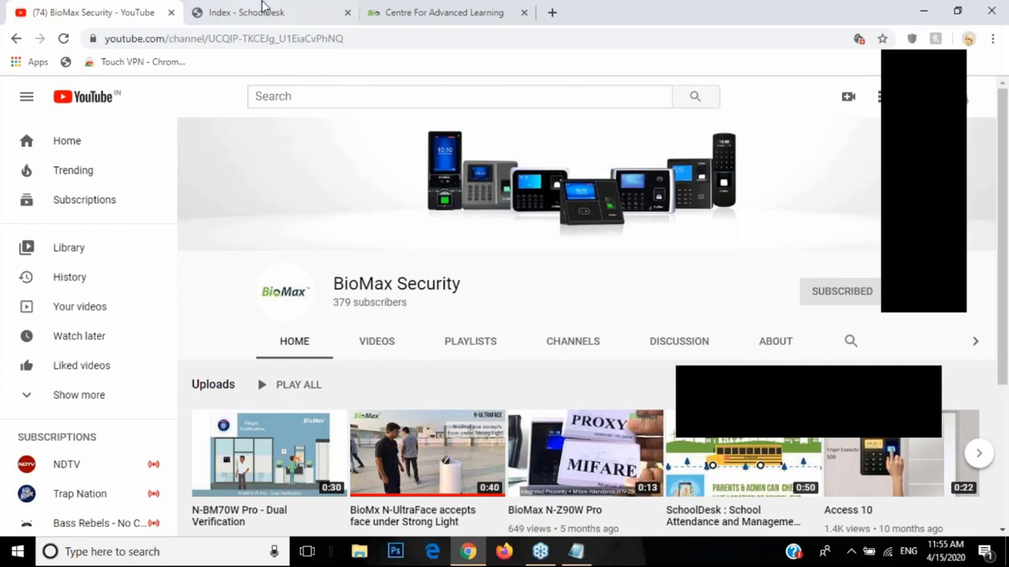
pyautogui.click(300, 8)
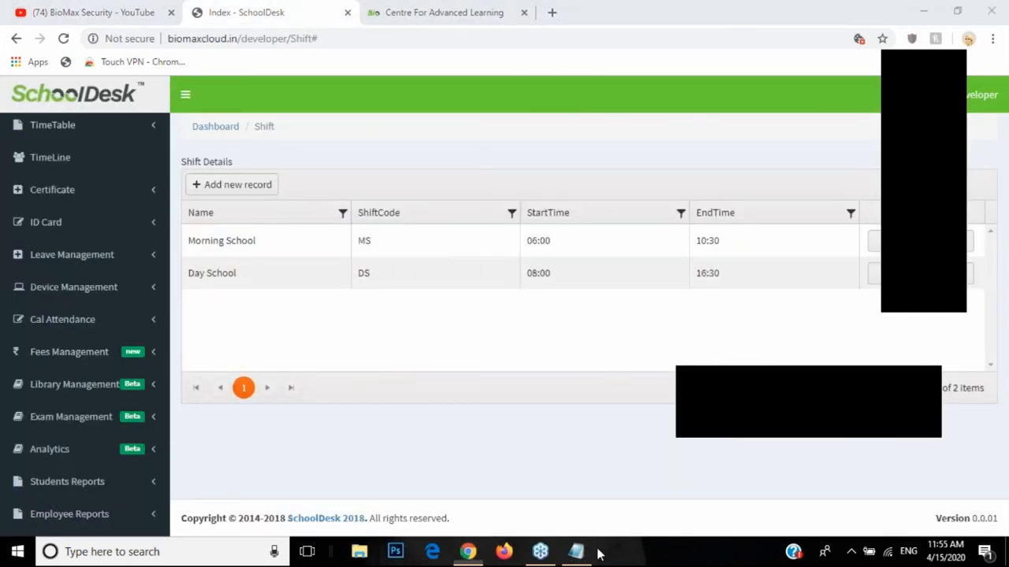
# Step: Bring the Notepad note forward, highlight the 'Email :' label and select the whole phone number
pyautogui.click(595, 554)
pyautogui.click(260, 162)
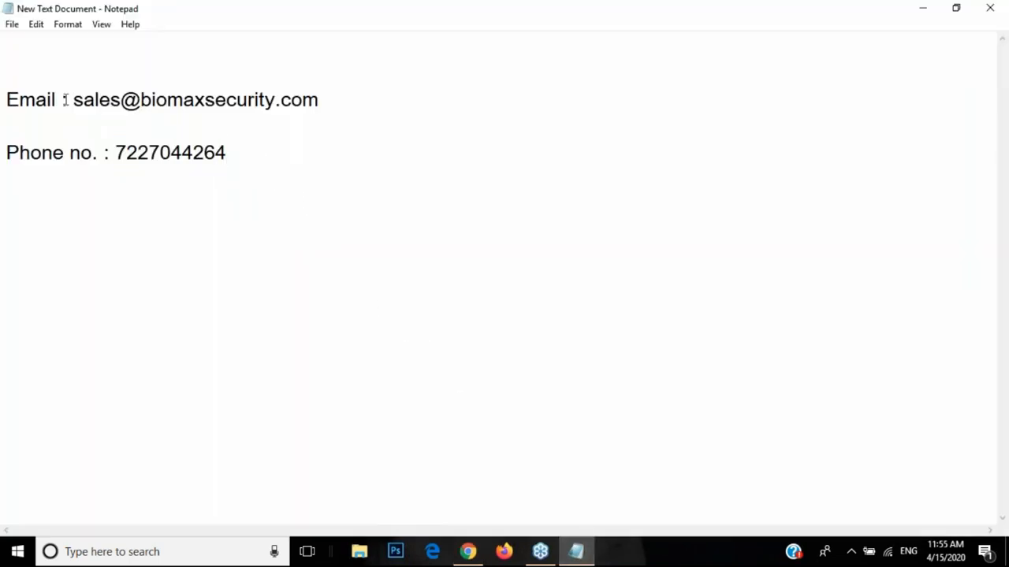
pyautogui.moveTo(73, 99); pyautogui.dragTo(286, 78)
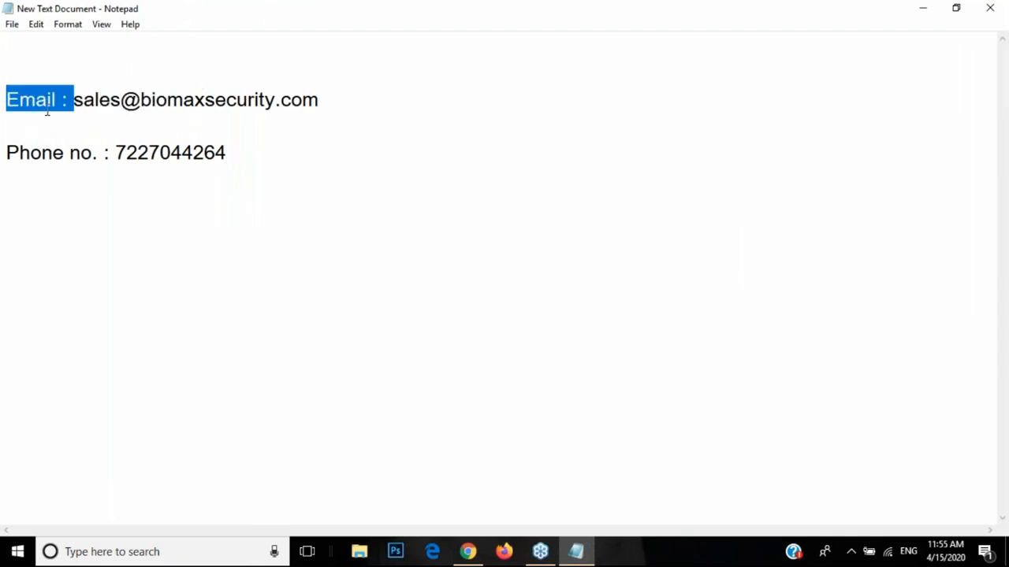
pyautogui.doubleClick(153, 157)
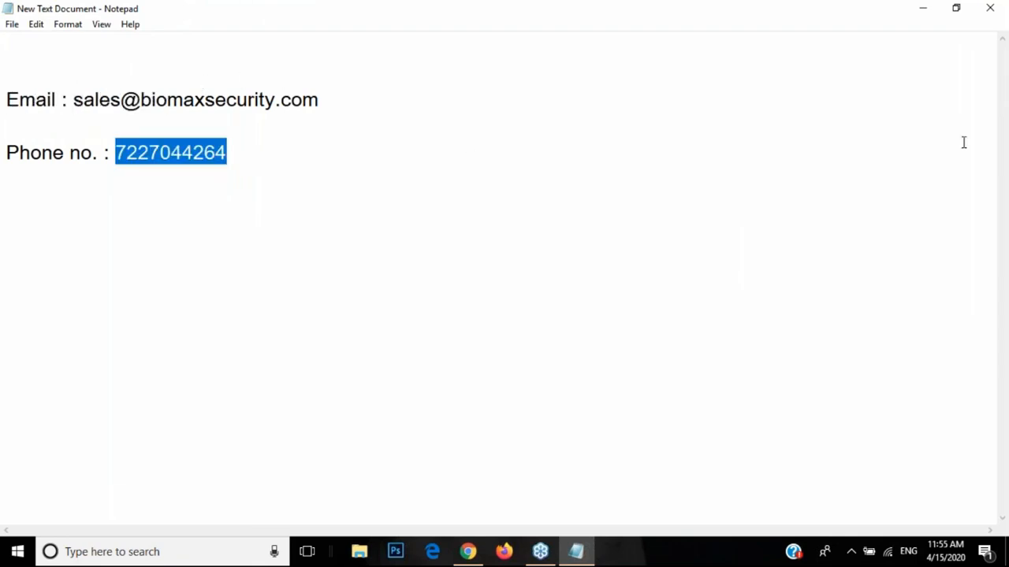